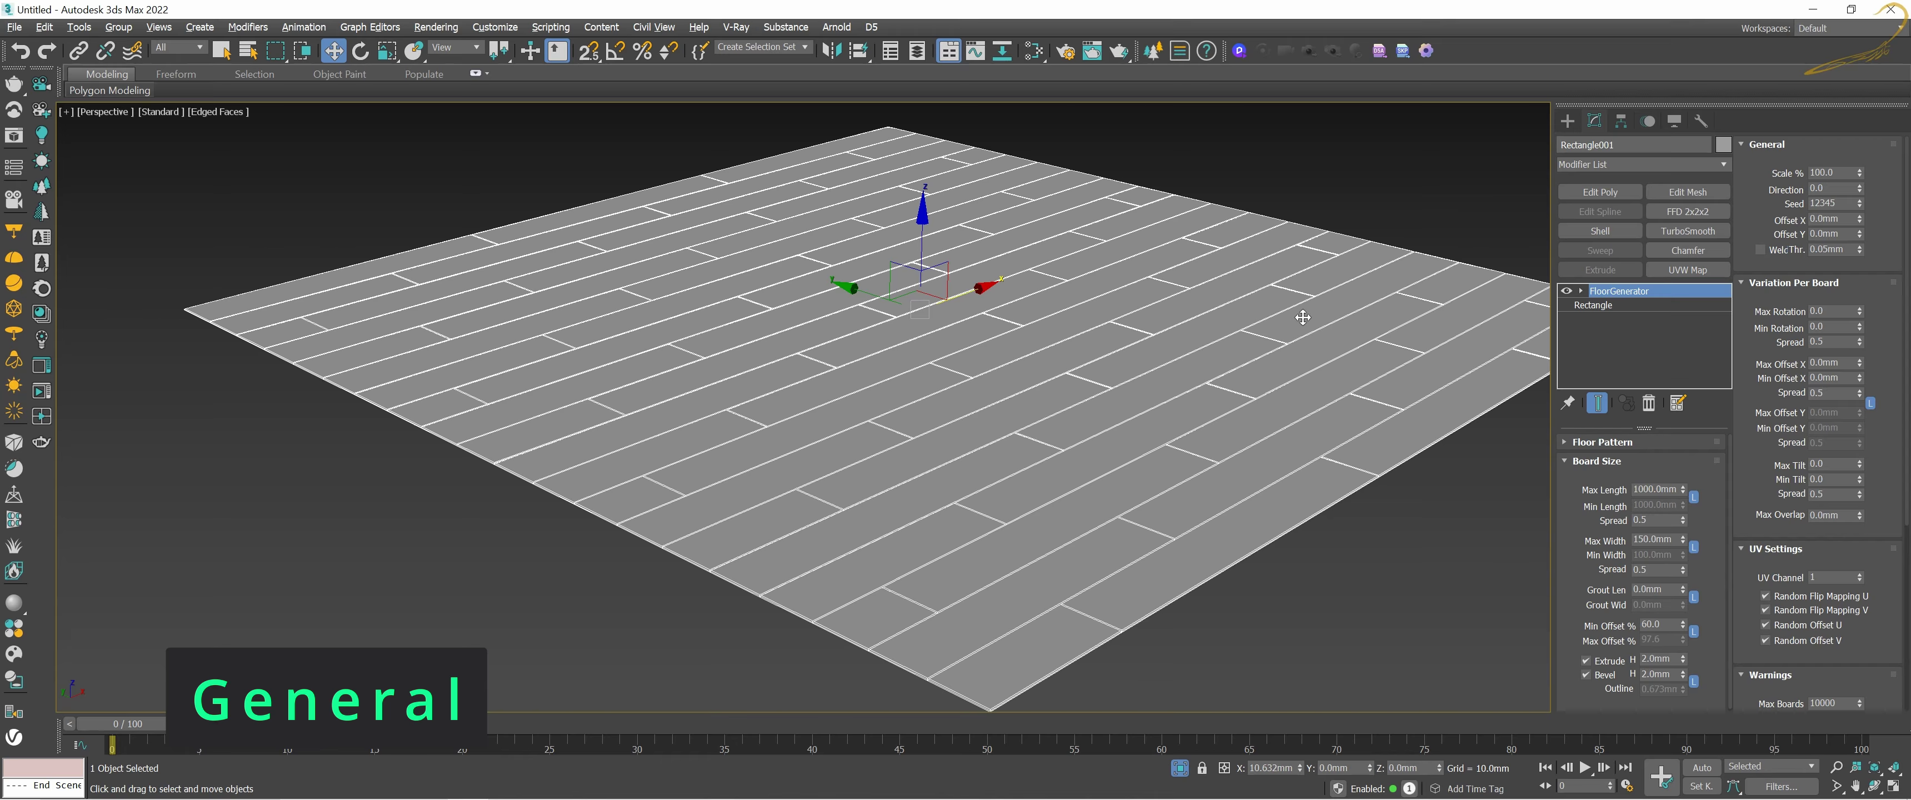
Step: Orbit, zoom and pan the viewport to see the floor from higher up
{"action": "middle_click_drag", "start_coordinate": [1306, 305], "coordinate": [1372, 393], "text": "alt"}
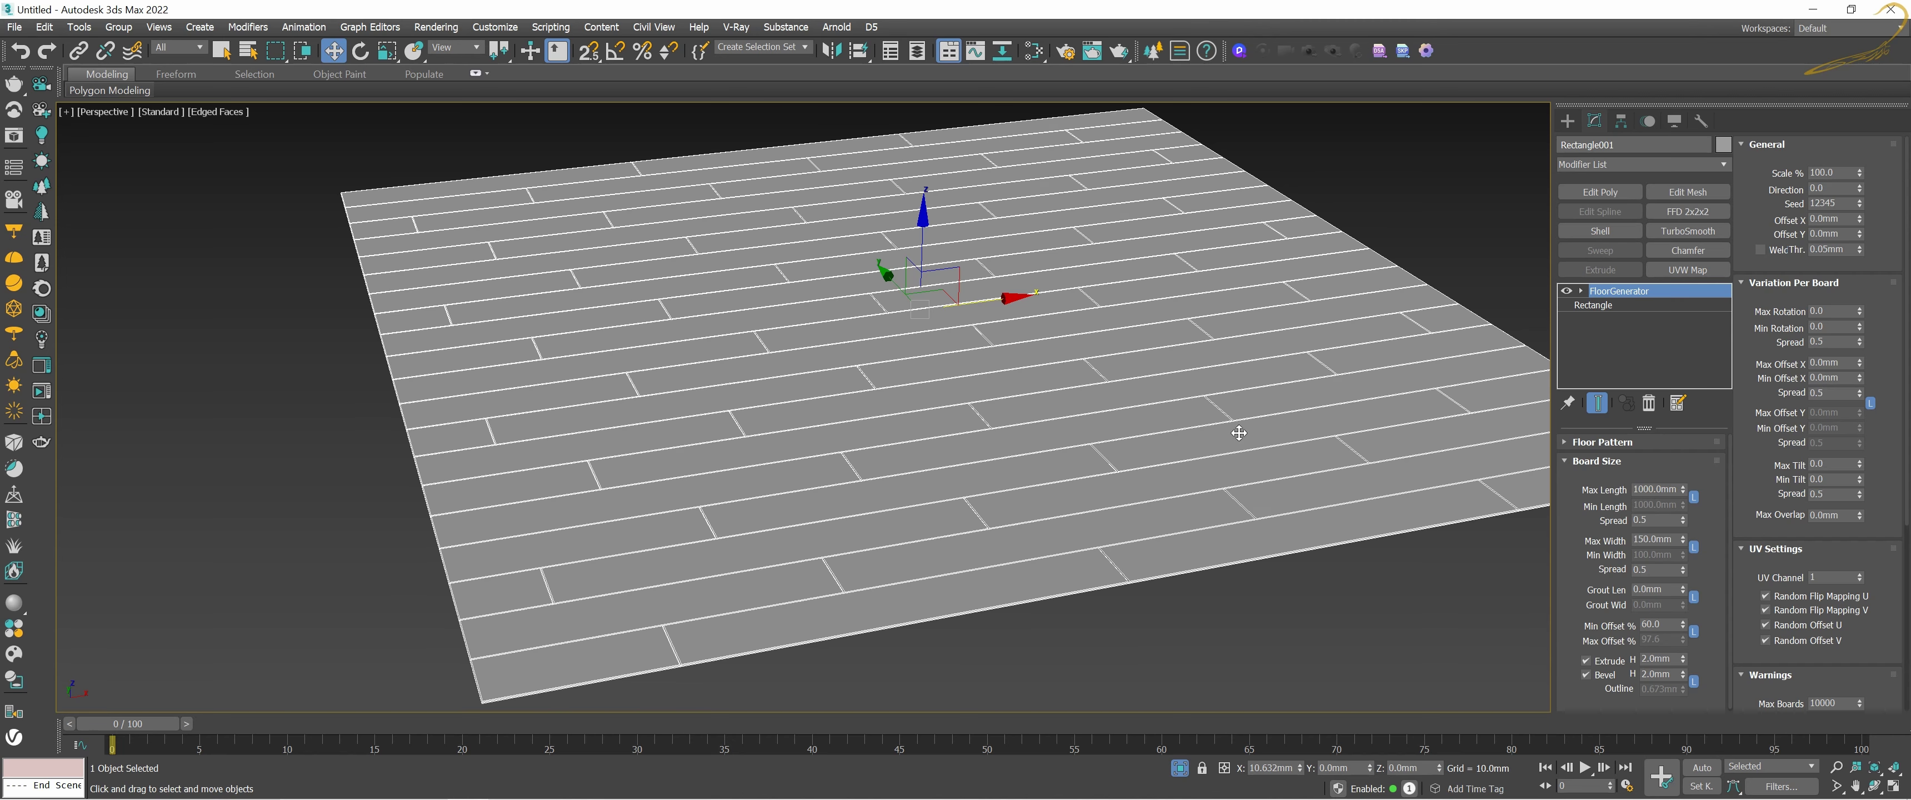
{"action": "scroll", "coordinate": [1208, 371], "scroll_direction": "up", "scroll_amount": 2}
{"action": "scroll", "coordinate": [1207, 370], "scroll_direction": "down", "scroll_amount": 3}
{"action": "scroll", "coordinate": [1135, 356], "scroll_direction": "up", "scroll_amount": 2}
{"action": "scroll", "coordinate": [1127, 349], "scroll_direction": "up", "scroll_amount": 1}
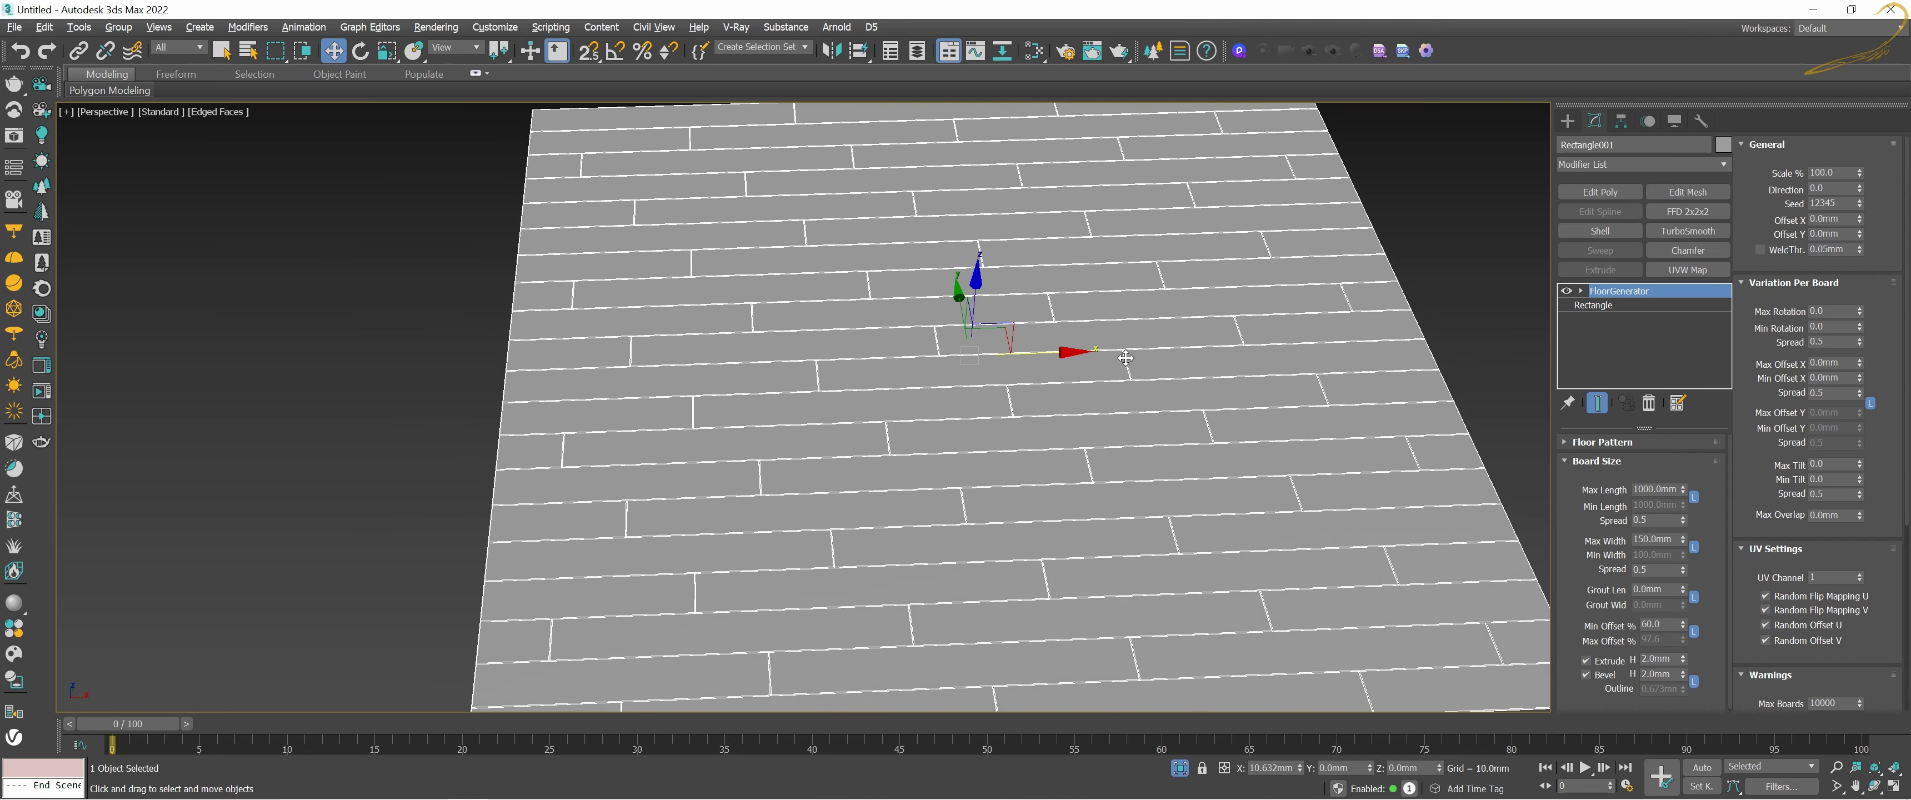
{"action": "middle_click_drag", "start_coordinate": [1237, 320], "coordinate": [1206, 328]}
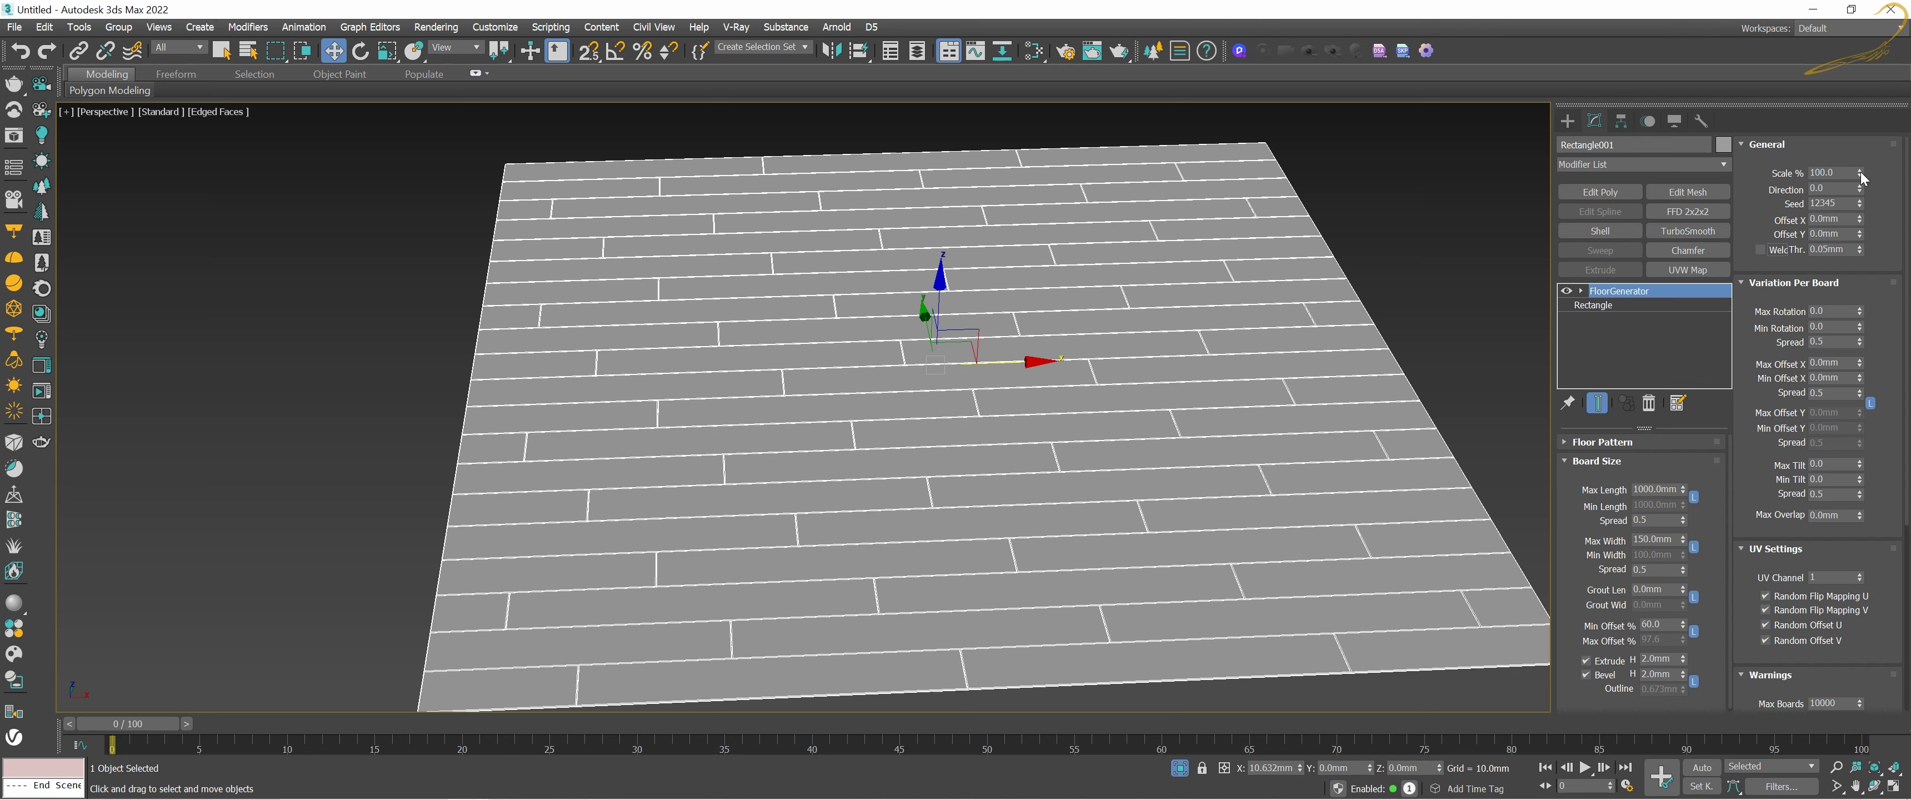
Step: Try denser and larger board scales, then set Scale % back to 100
{"action": "left_click_drag", "start_coordinate": [1860, 178], "coordinate": [1854, 215]}
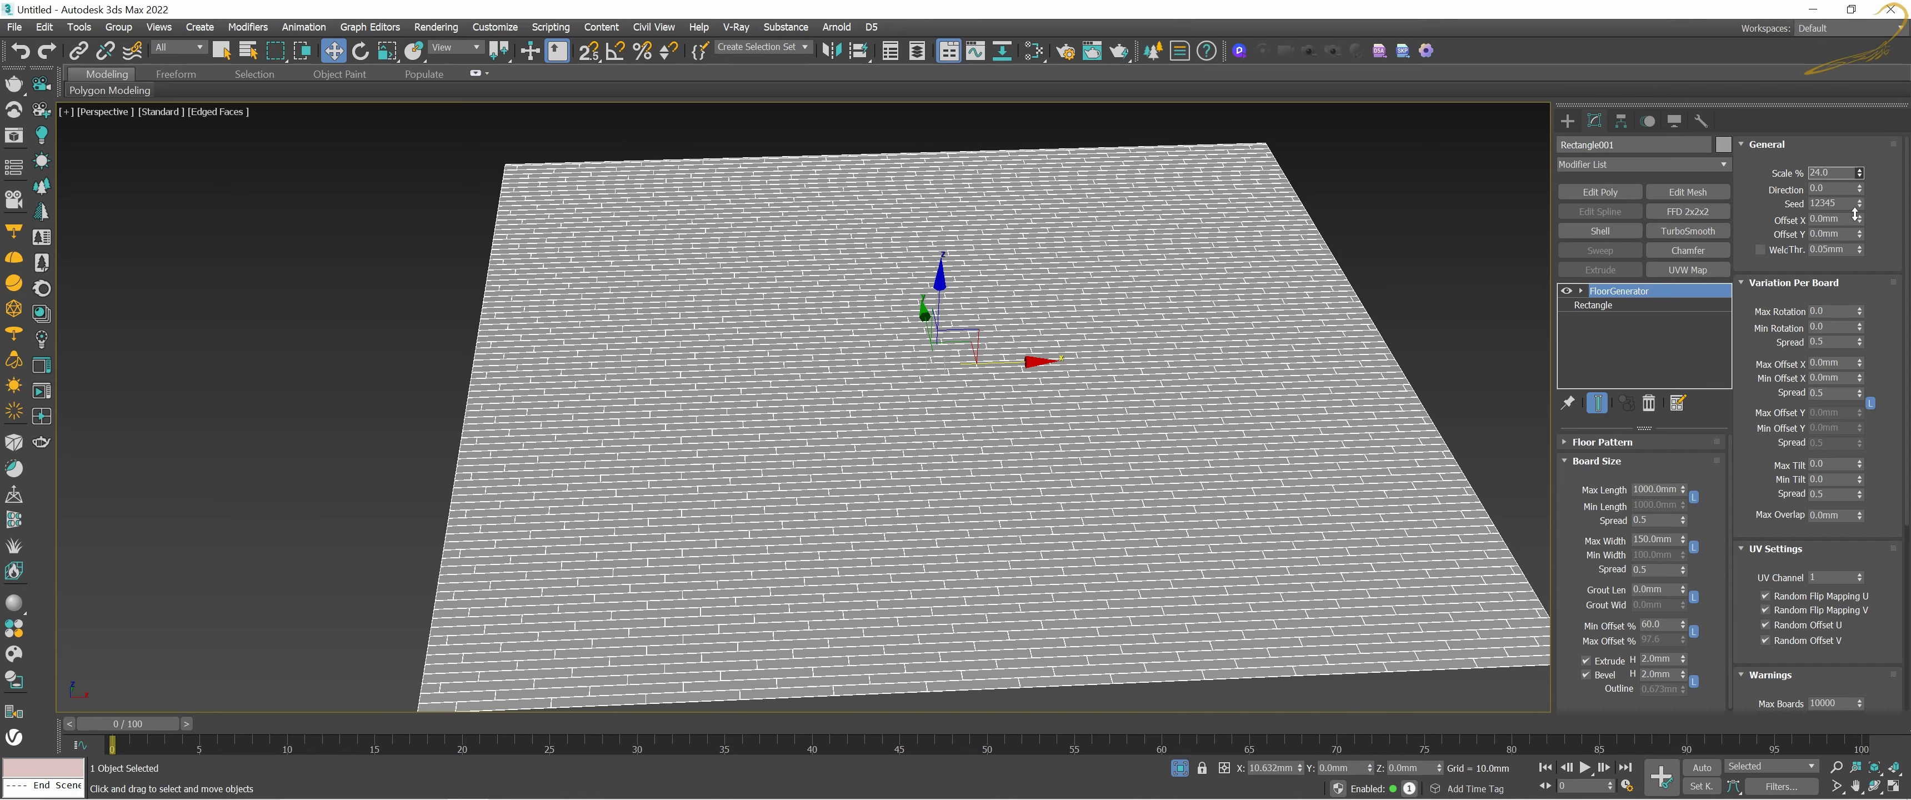
{"action": "mouse_move", "coordinate": [1855, 215]}
{"action": "left_mouse_down"}
{"action": "mouse_move", "coordinate": [1863, 31]}
{"action": "mouse_move", "coordinate": [1891, 693]}
{"action": "mouse_move", "coordinate": [1802, 564]}
{"action": "left_mouse_up"}
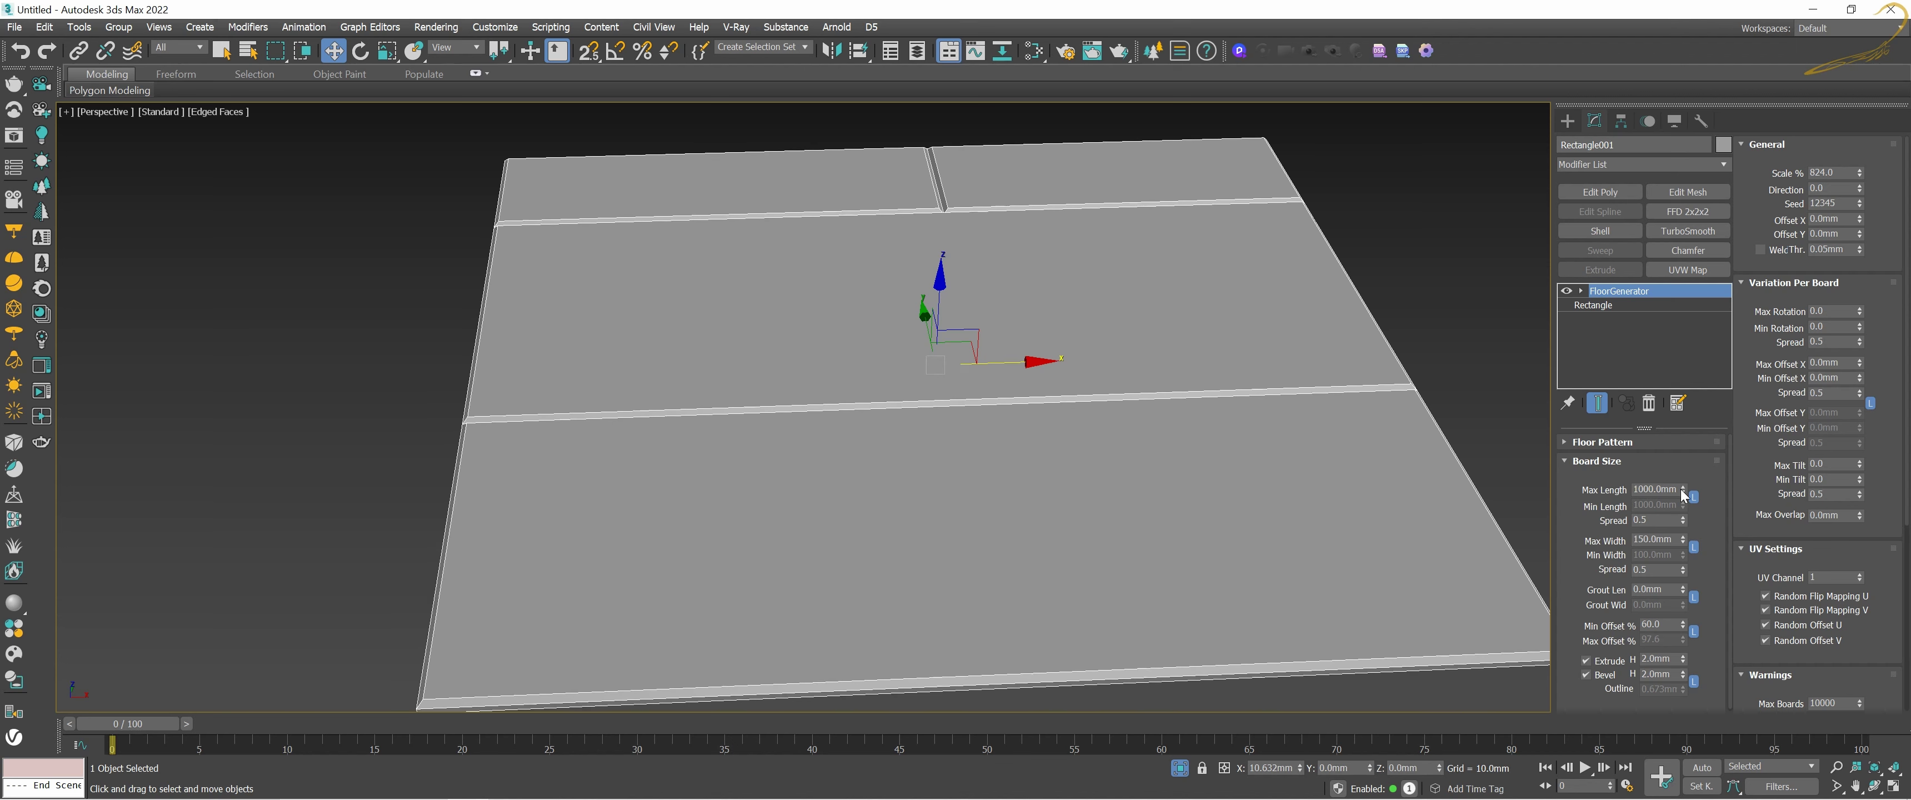
{"action": "left_click_drag", "start_coordinate": [1683, 495], "coordinate": [1681, 493]}
{"action": "left_click", "coordinate": [1843, 173]}
{"action": "type", "text": "100"}
{"action": "key", "text": "Return"}
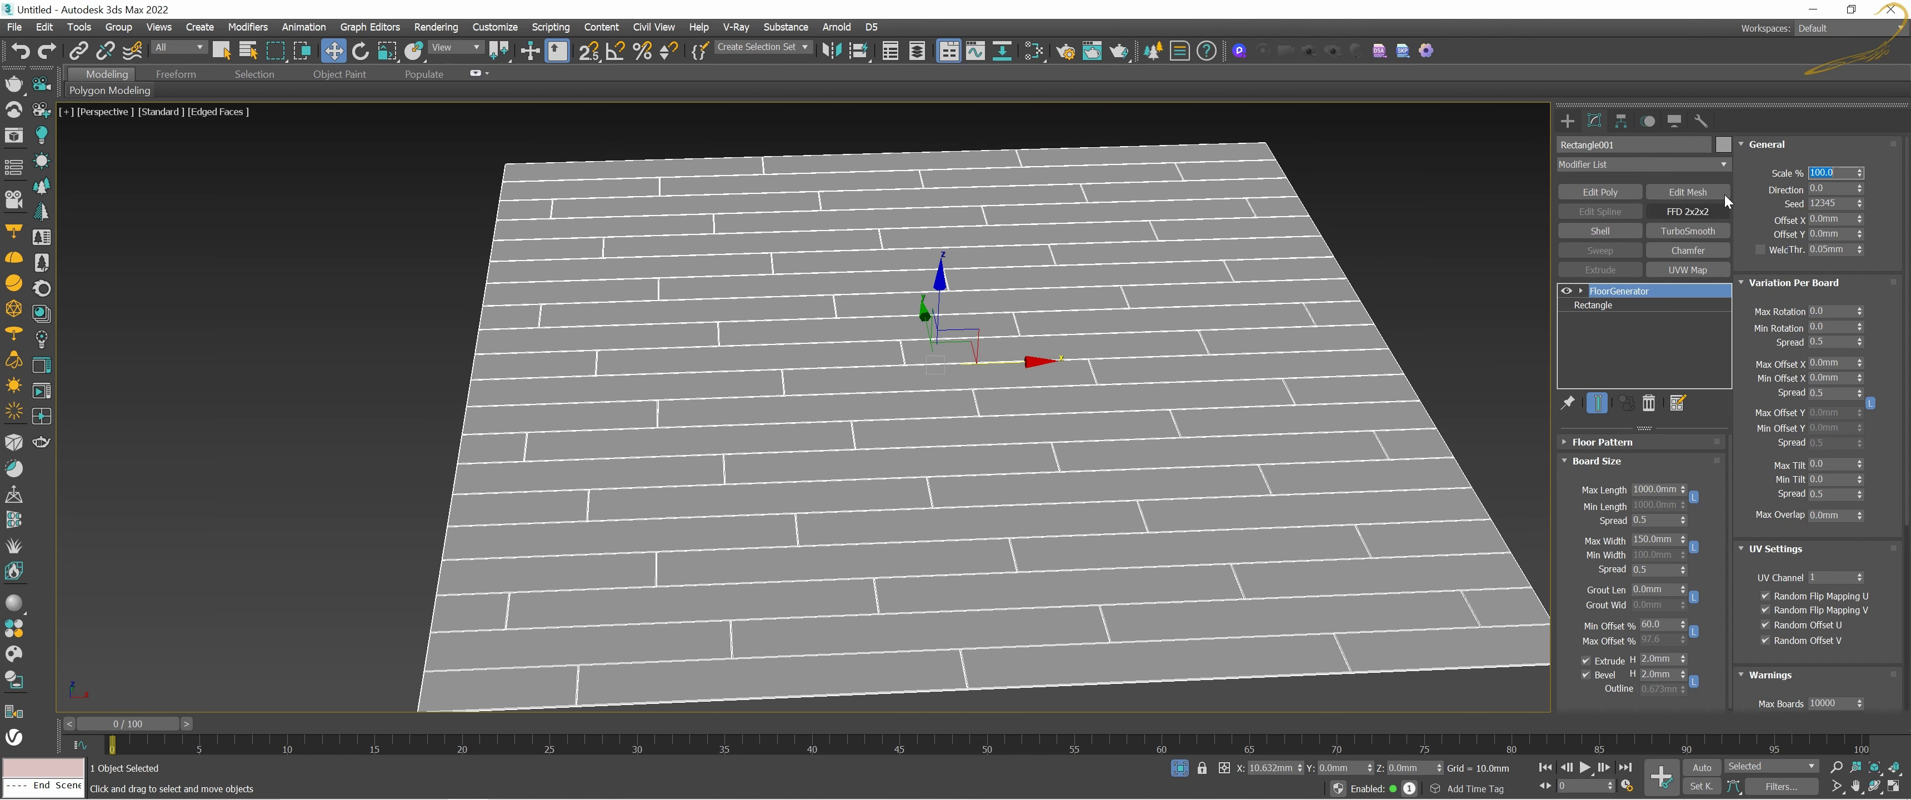
{"action": "left_click", "coordinate": [1779, 175]}
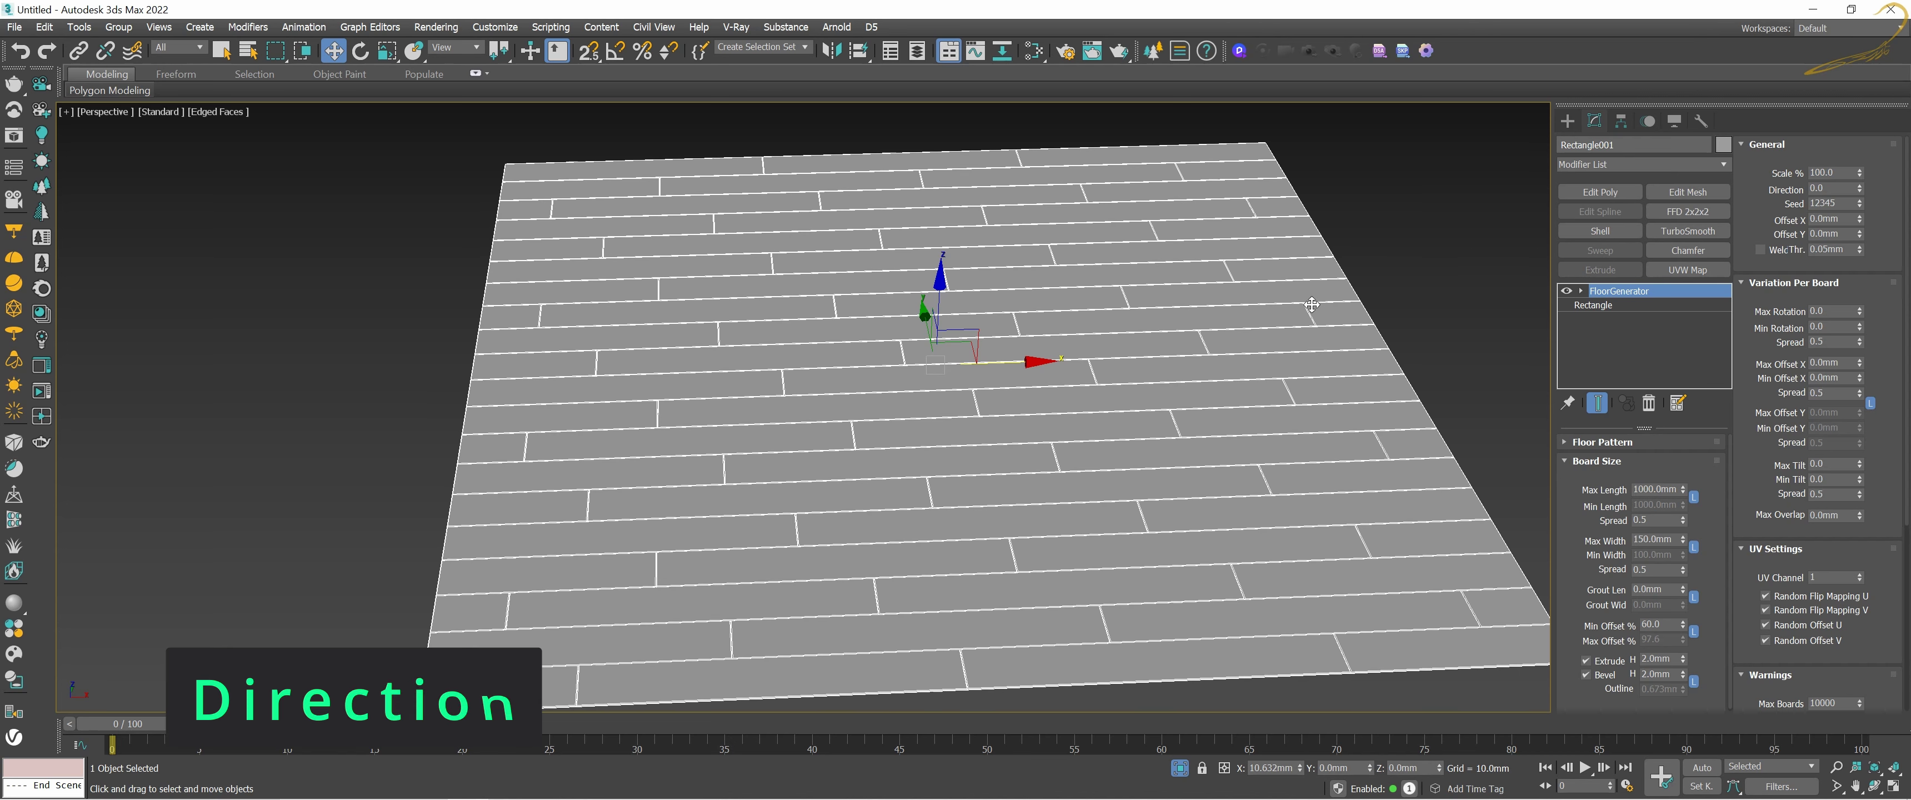
Step: Switch to a zoomed-extents Top view, test board rotations, and reset Direction to 0
{"action": "key", "text": "t"}
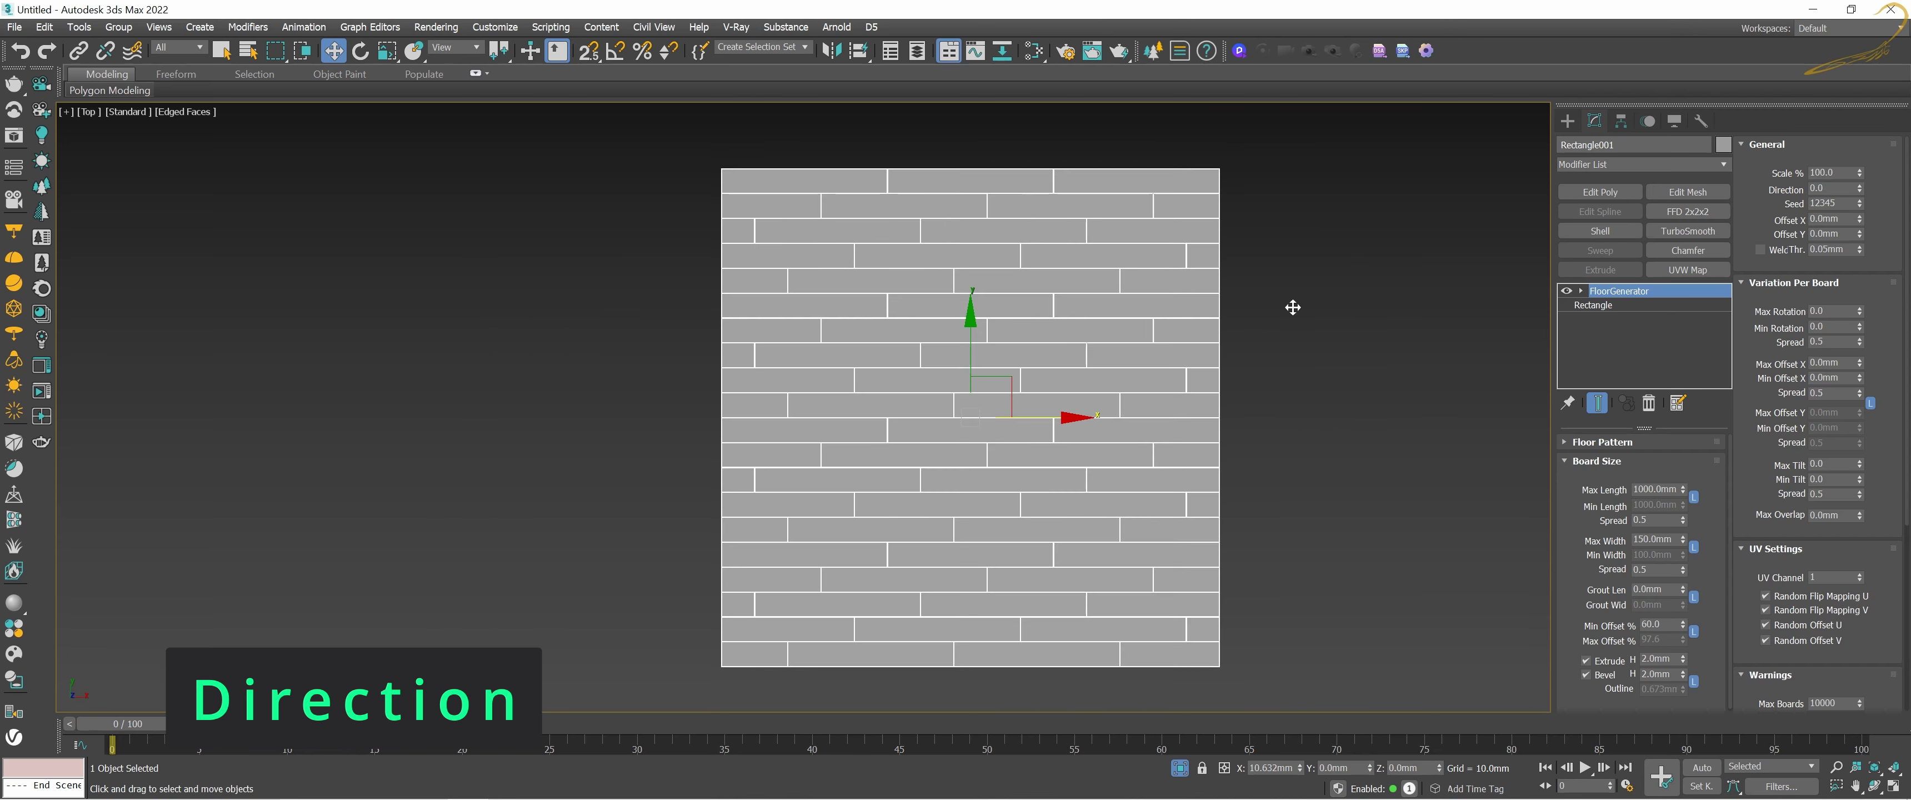
{"action": "key", "text": "z"}
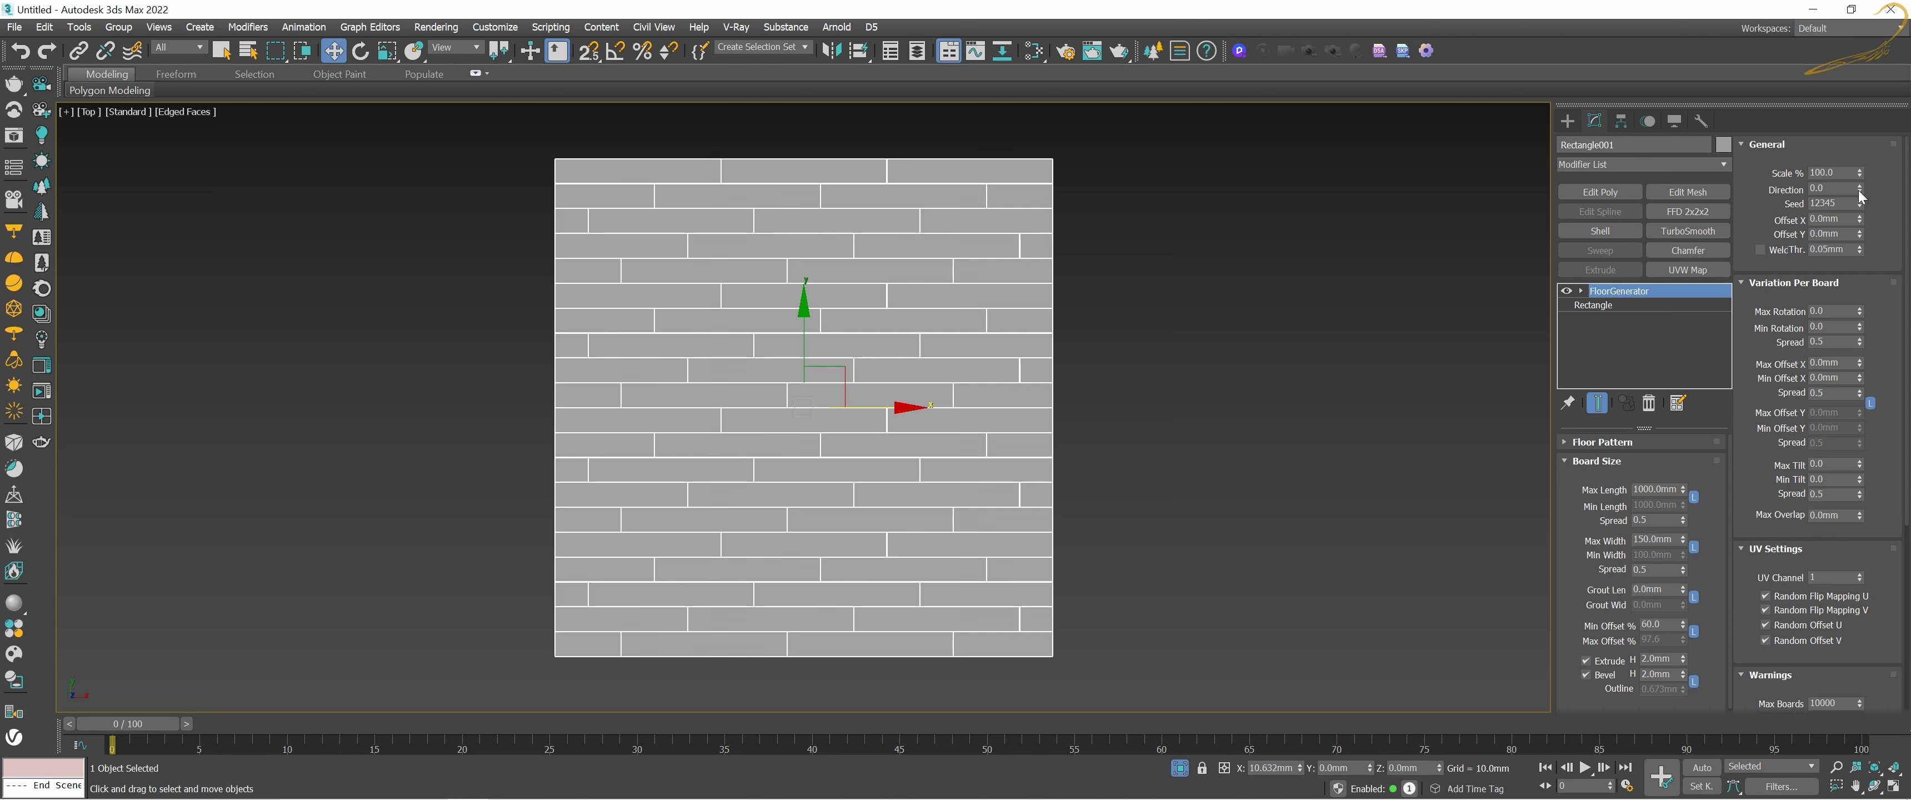
{"action": "mouse_move", "coordinate": [1859, 192]}
{"action": "left_mouse_down"}
{"action": "mouse_move", "coordinate": [1883, 56]}
{"action": "mouse_move", "coordinate": [1868, 526]}
{"action": "mouse_move", "coordinate": [1822, 20]}
{"action": "mouse_move", "coordinate": [1747, 165]}
{"action": "left_mouse_up"}
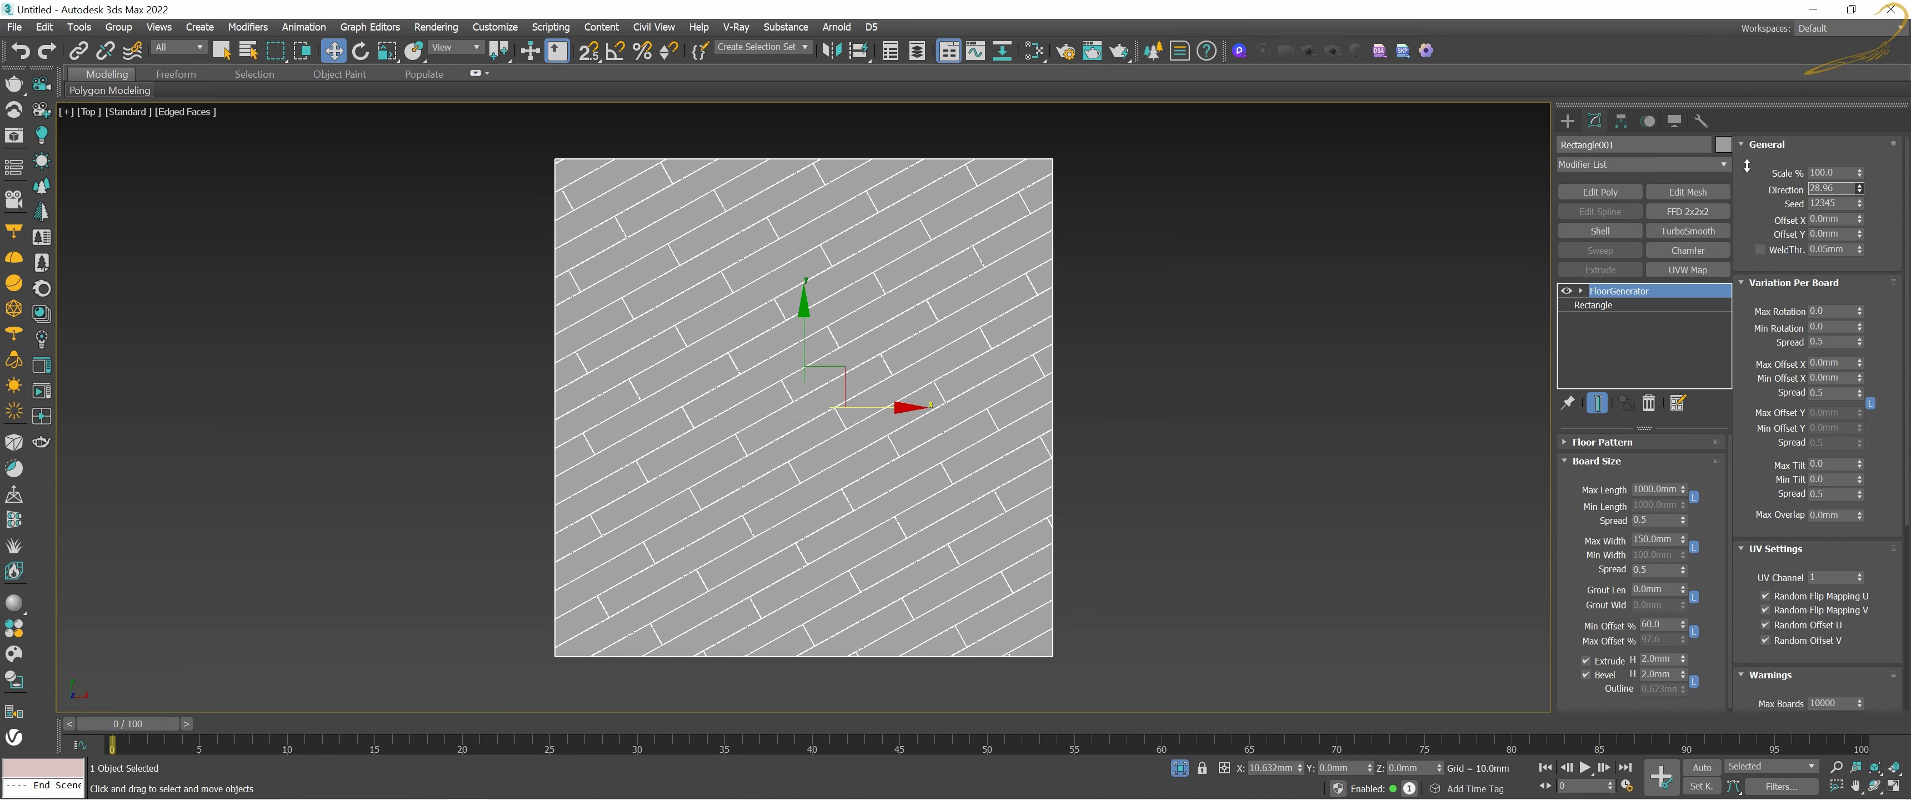
{"action": "left_click_drag", "start_coordinate": [1747, 165], "coordinate": [1741, 590]}
{"action": "right_click", "coordinate": [1741, 590]}
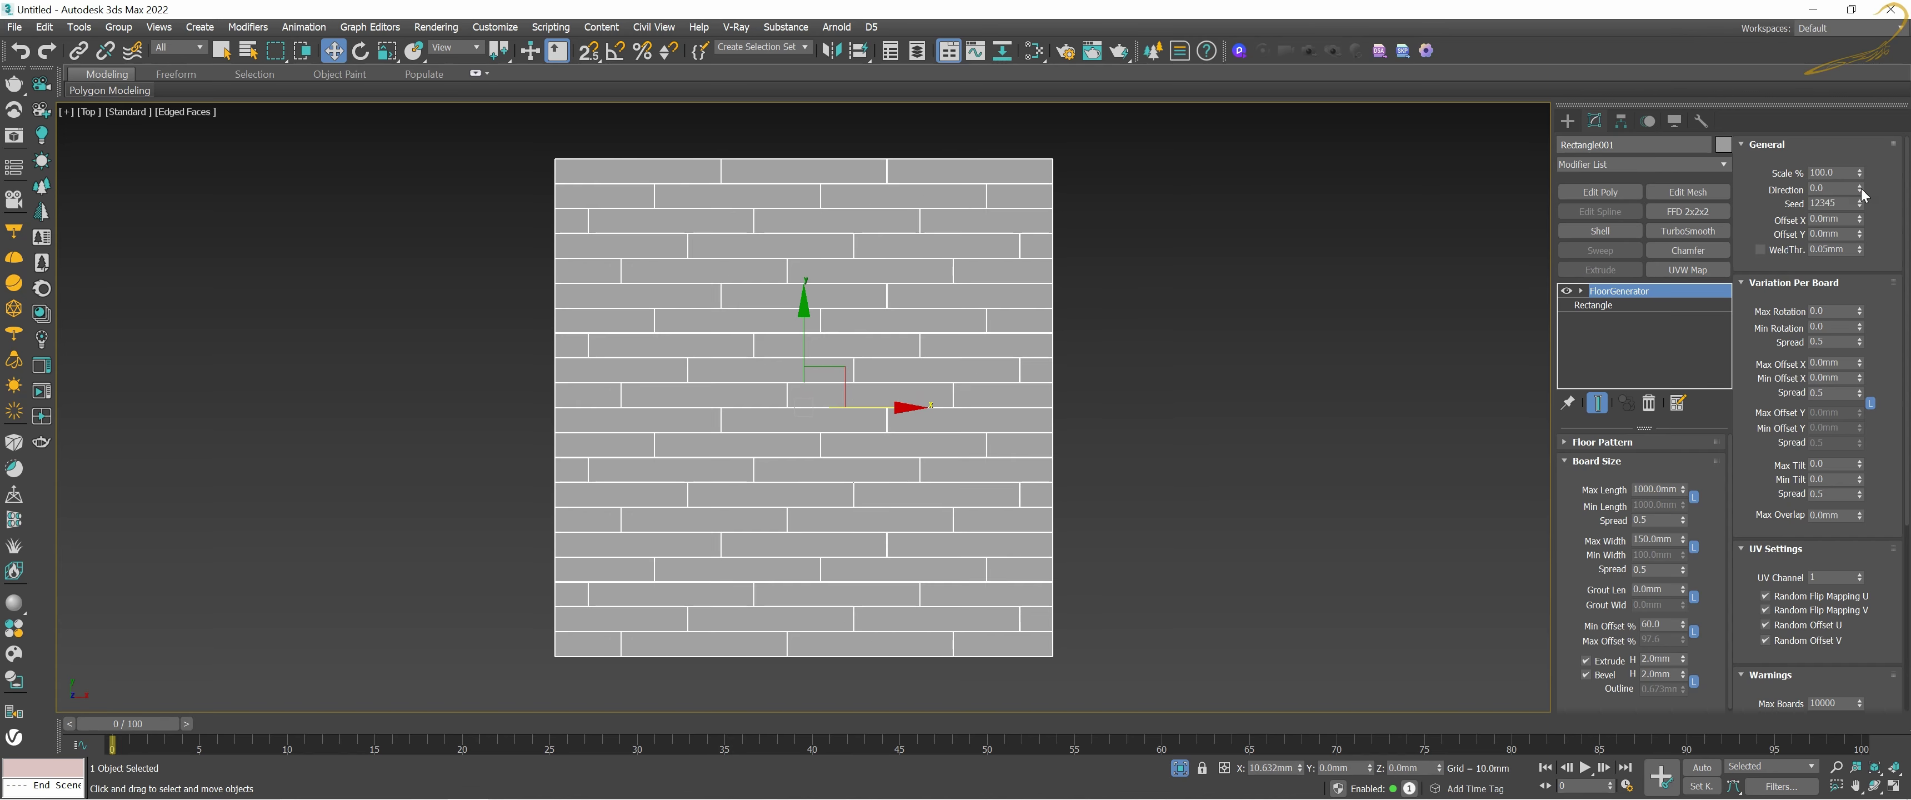
{"action": "mouse_move", "coordinate": [1860, 191]}
{"action": "left_mouse_down"}
{"action": "mouse_move", "coordinate": [1839, 187]}
{"action": "mouse_move", "coordinate": [1860, 178]}
{"action": "left_mouse_up"}
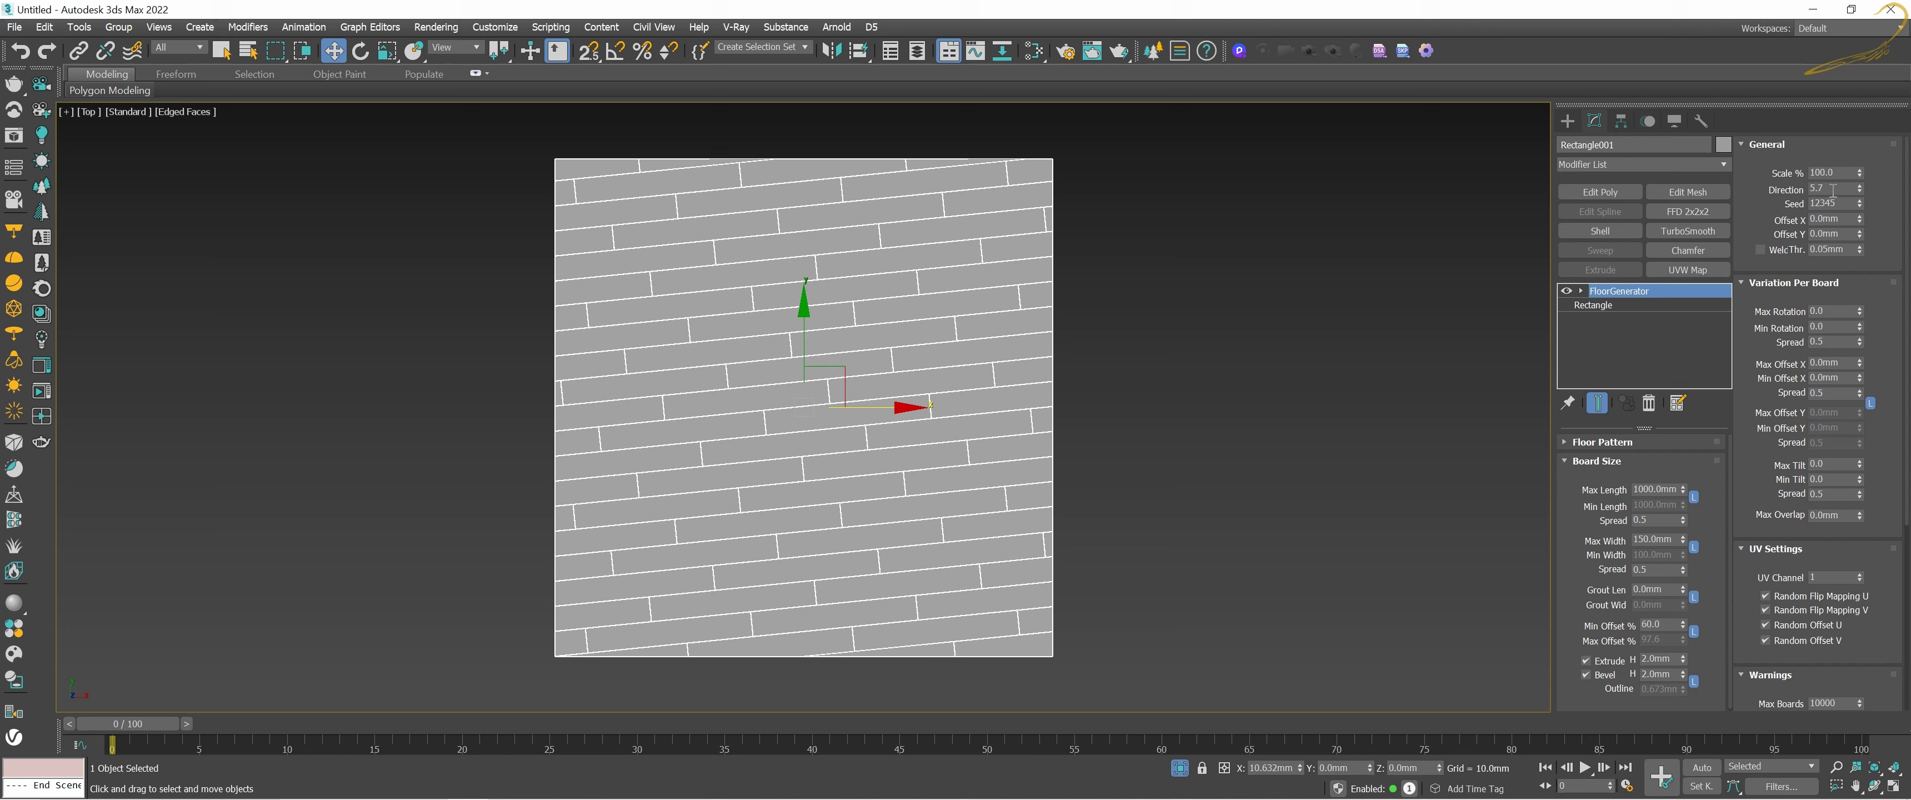
Step: Try Direction values 10, 15, 45, 60 and 120, then raise Direction toward 180
{"action": "double_click", "coordinate": [1833, 190]}
{"action": "type", "text": "10"}
{"action": "key", "text": "Return"}
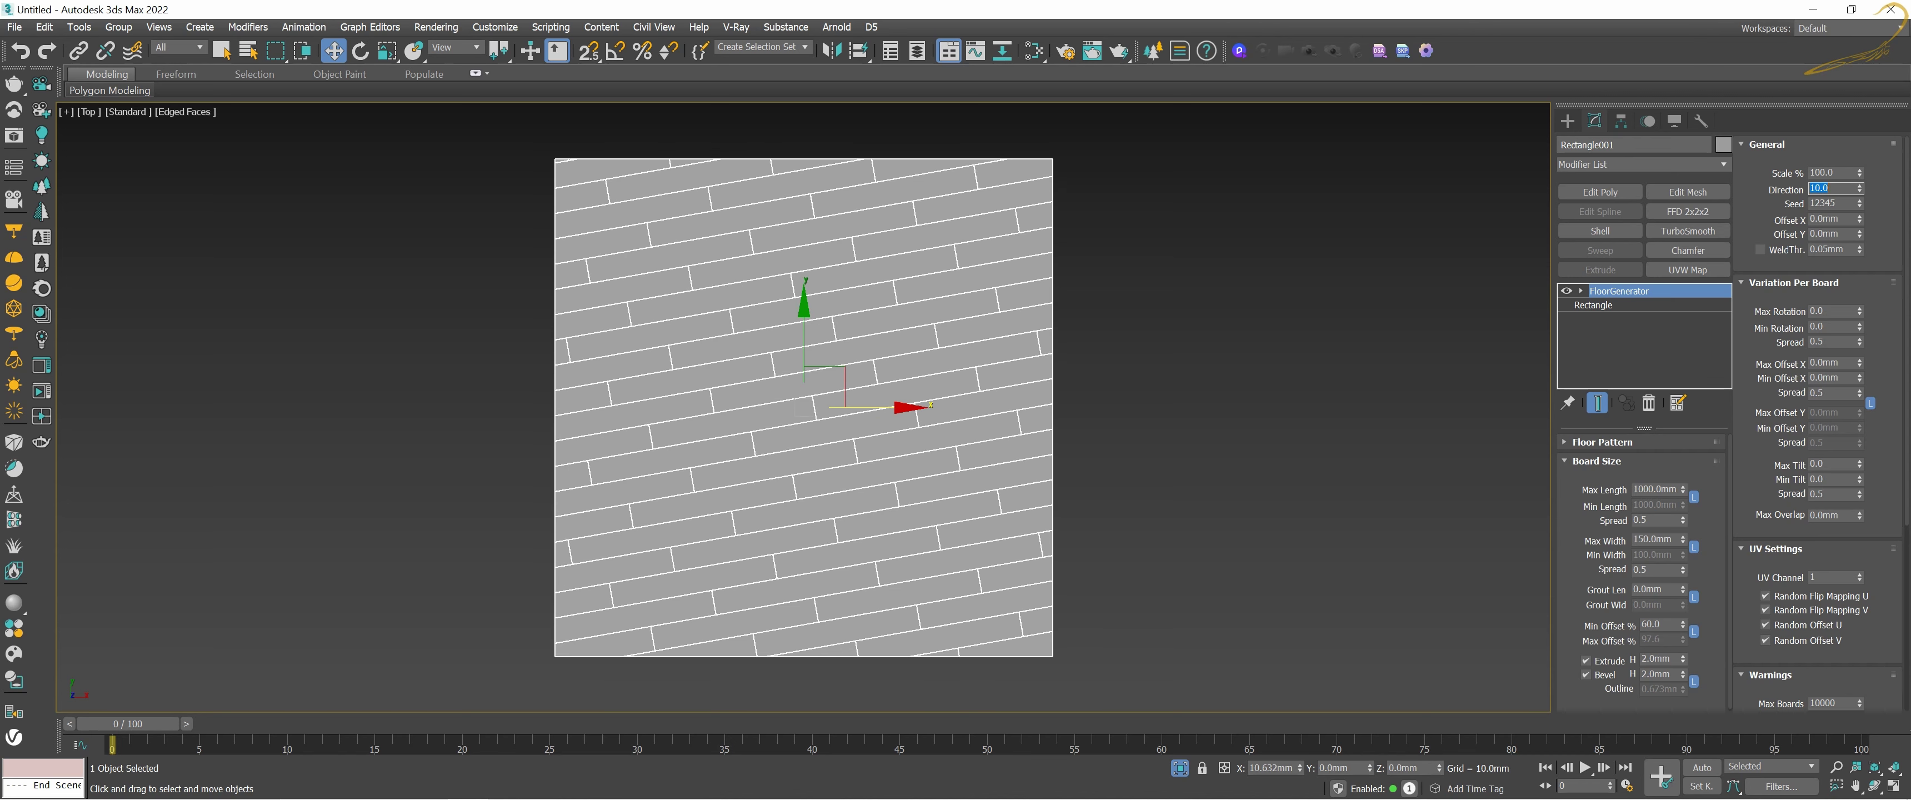
{"action": "key", "text": "Return"}
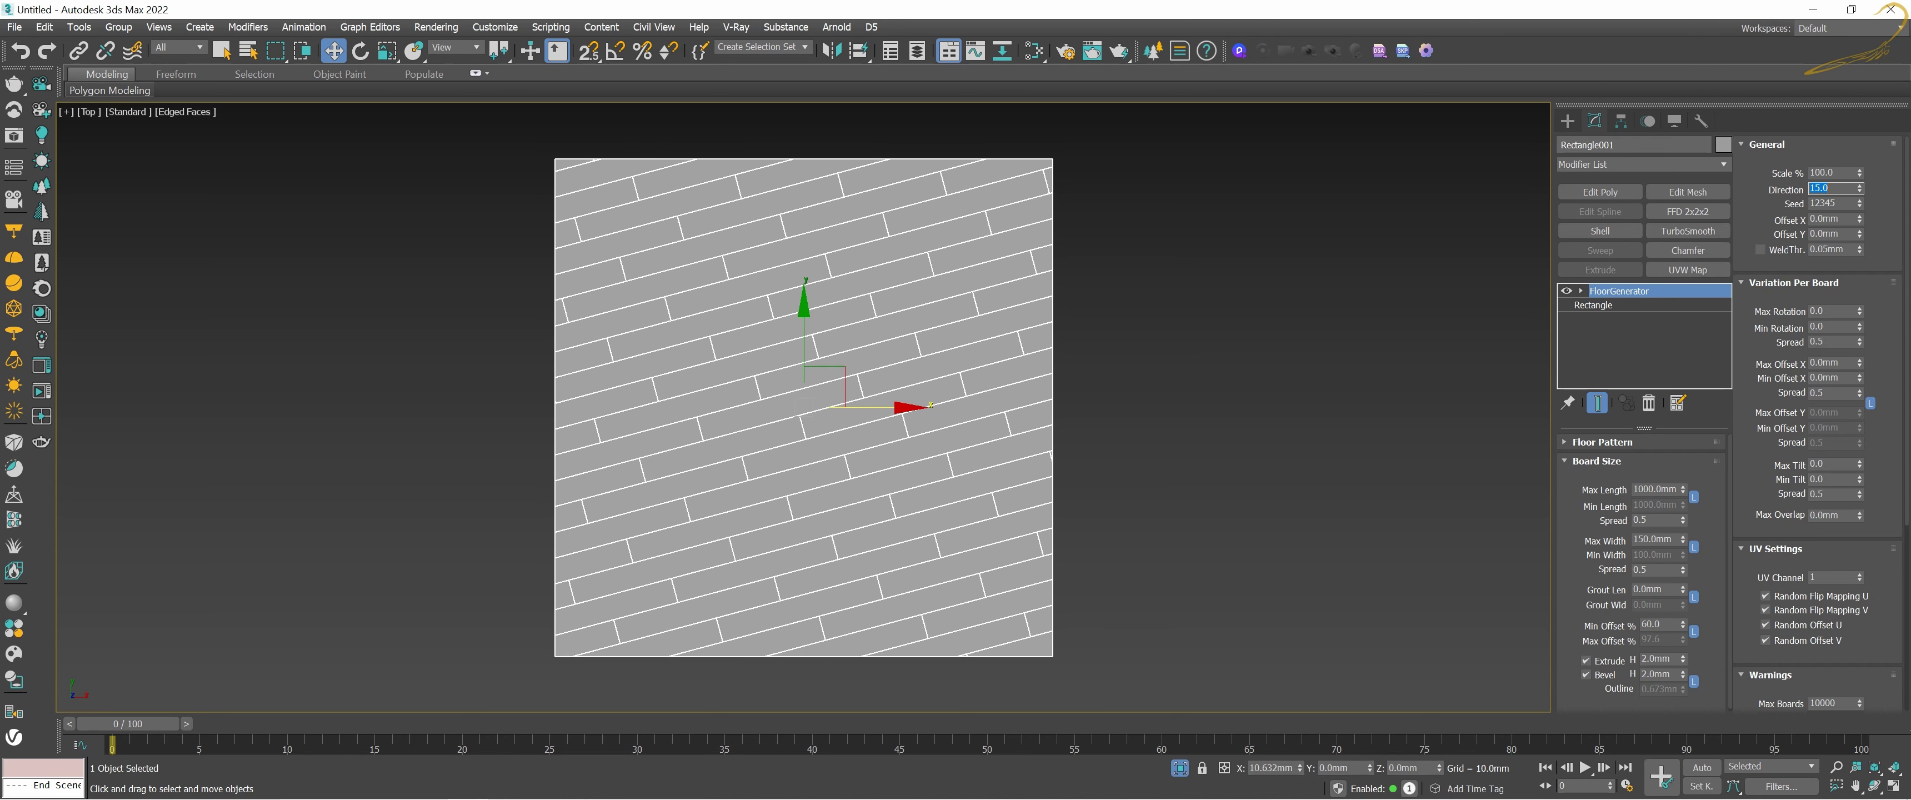
{"action": "type", "text": "5"}
{"action": "key", "text": "Return"}
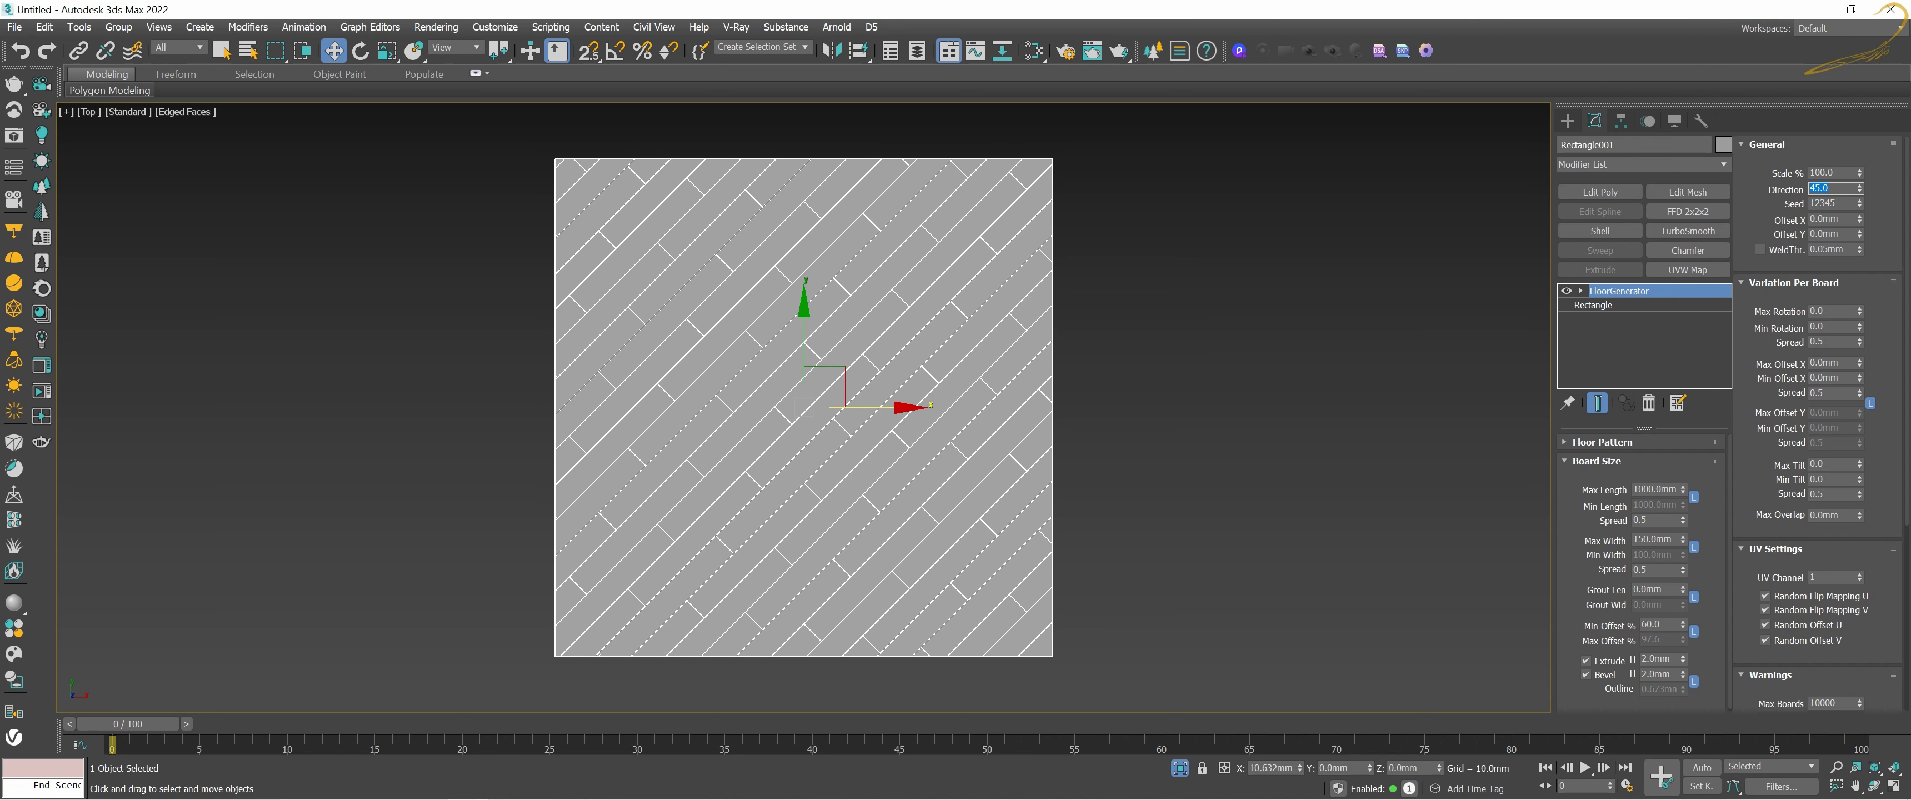
{"action": "type", "text": "0"}
{"action": "key", "text": "Return"}
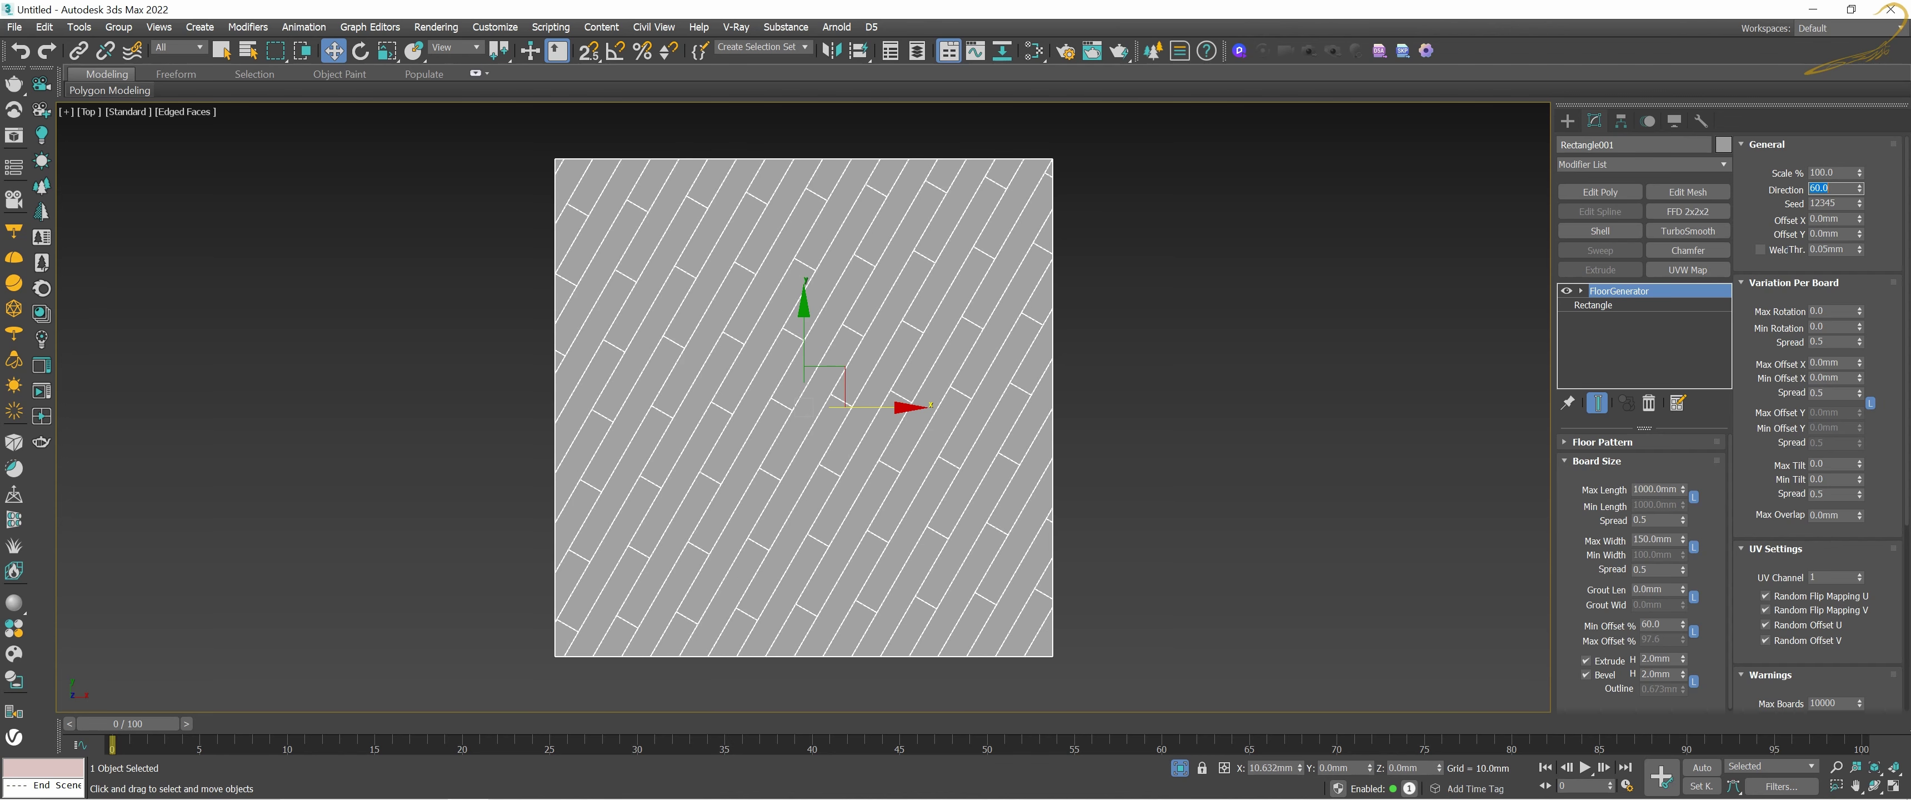
{"action": "type", "text": "20"}
{"action": "key", "text": "Return"}
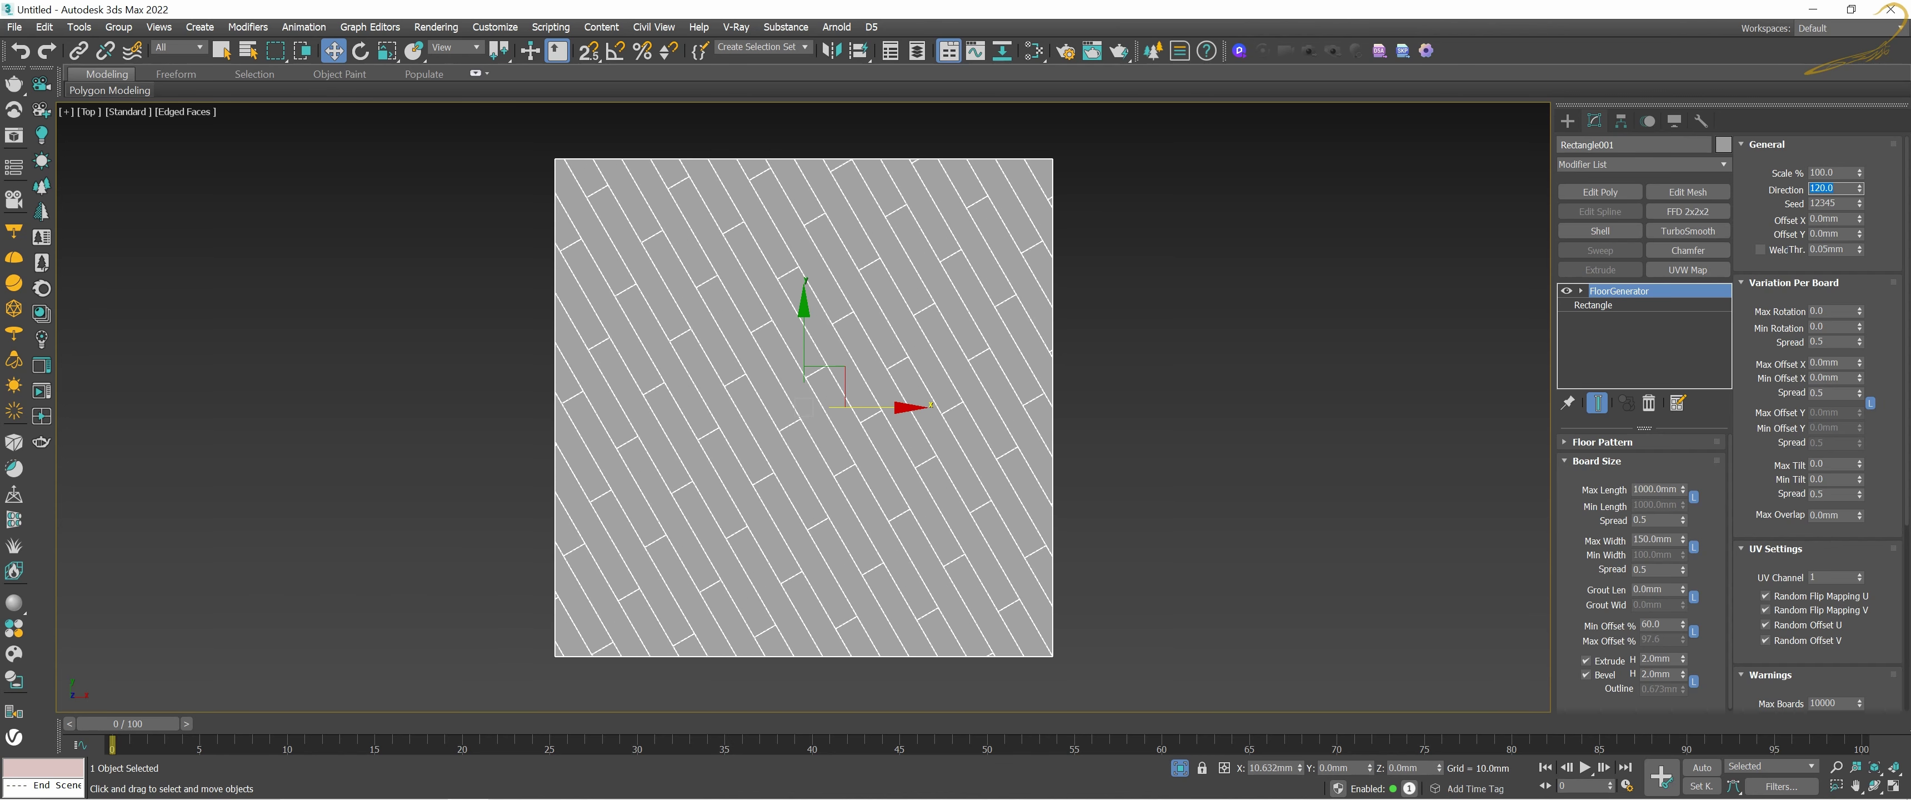
{"action": "type", "text": "60"}
{"action": "key", "text": "Return"}
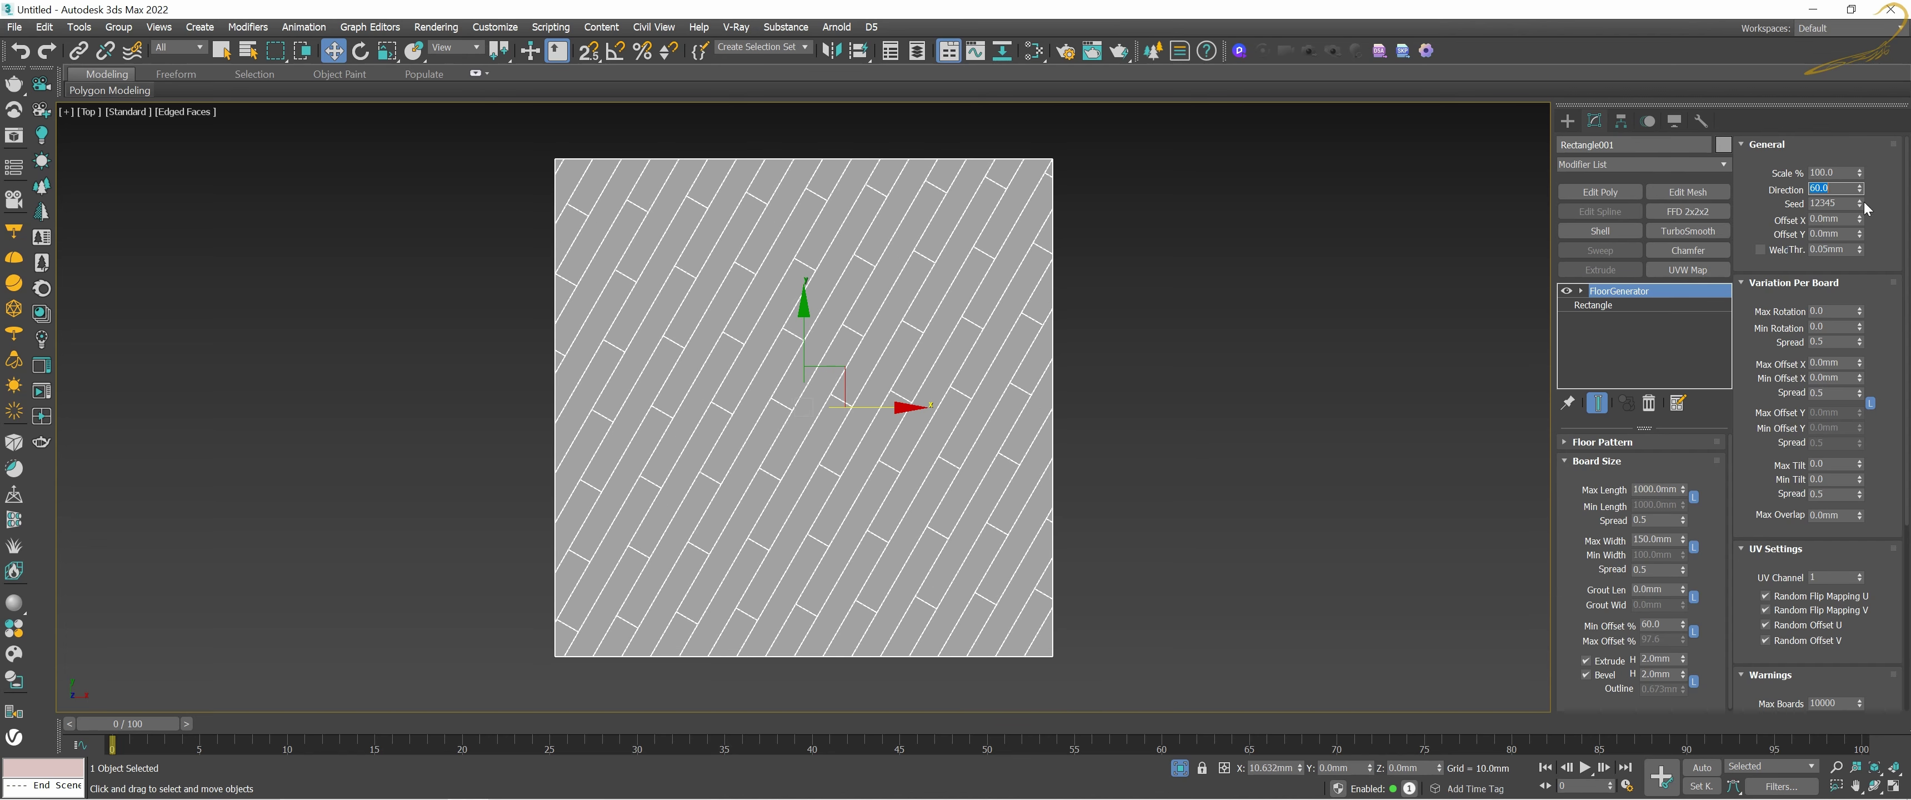
{"action": "mouse_move", "coordinate": [1860, 188]}
{"action": "left_mouse_down"}
{"action": "mouse_move", "coordinate": [1851, 95]}
{"action": "mouse_move", "coordinate": [1840, 163]}
{"action": "mouse_move", "coordinate": [1846, 120]}
{"action": "left_mouse_up"}
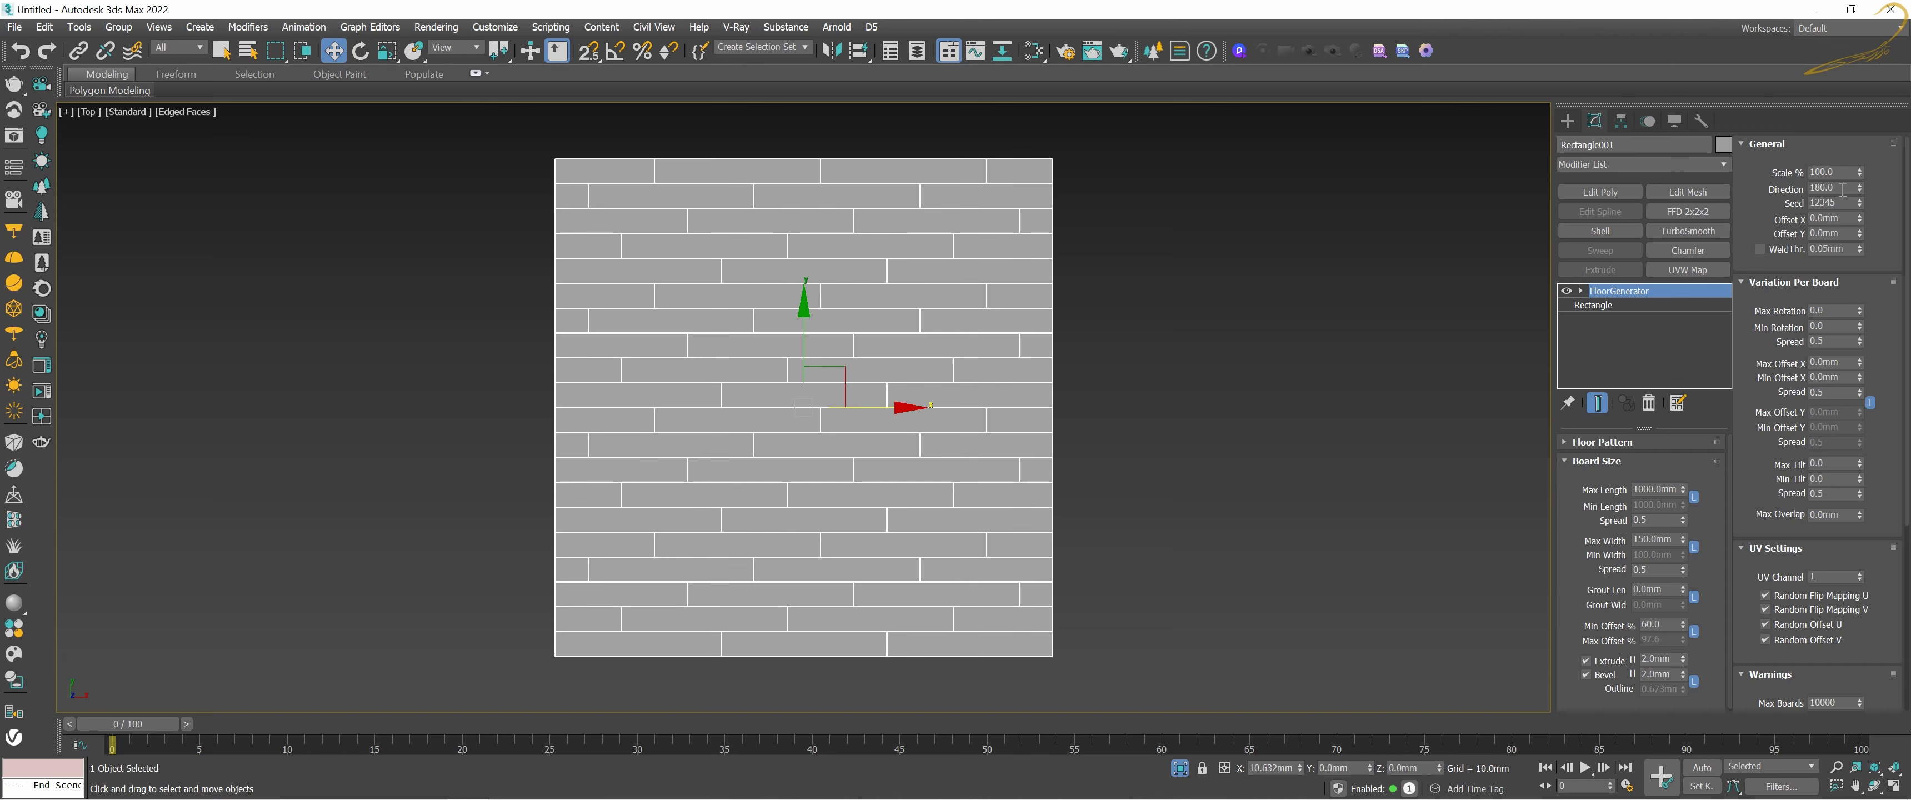
Step: Sweep Direction around to 180, then set it to 0 and then 90
{"action": "left_click_drag", "start_coordinate": [1860, 189], "coordinate": [1864, 124]}
{"action": "left_click_drag", "start_coordinate": [1860, 174], "coordinate": [1862, 178]}
{"action": "double_click", "coordinate": [1840, 190]}
{"action": "type", "text": "0"}
{"action": "key", "text": "Return"}
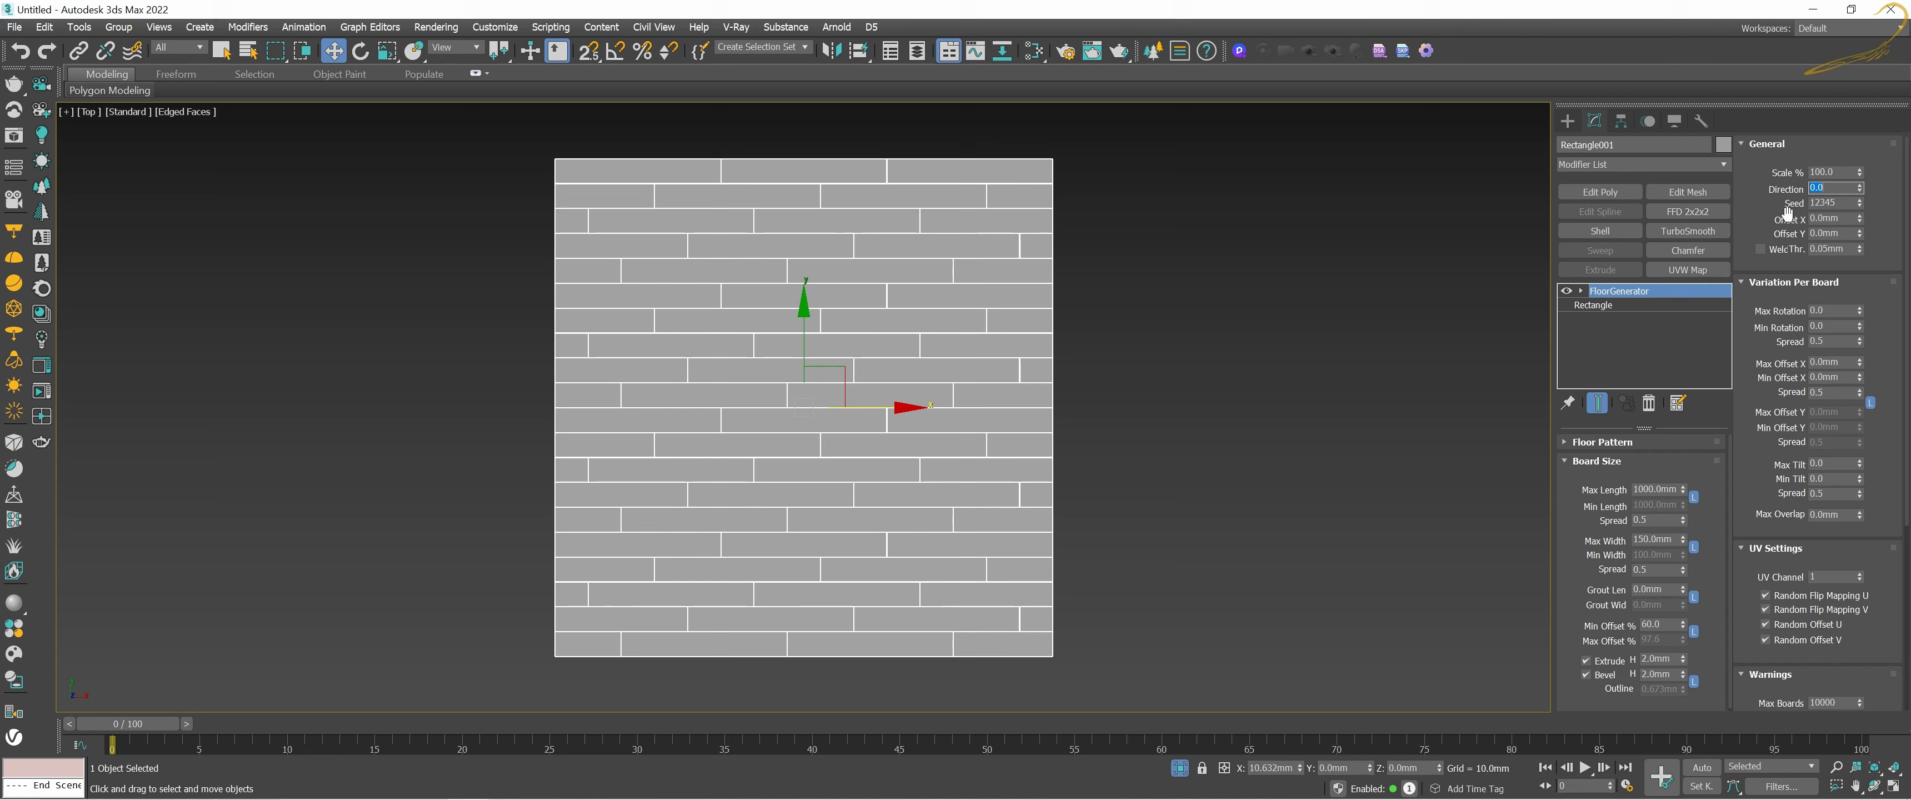
{"action": "type", "text": "90"}
{"action": "key", "text": "Return"}
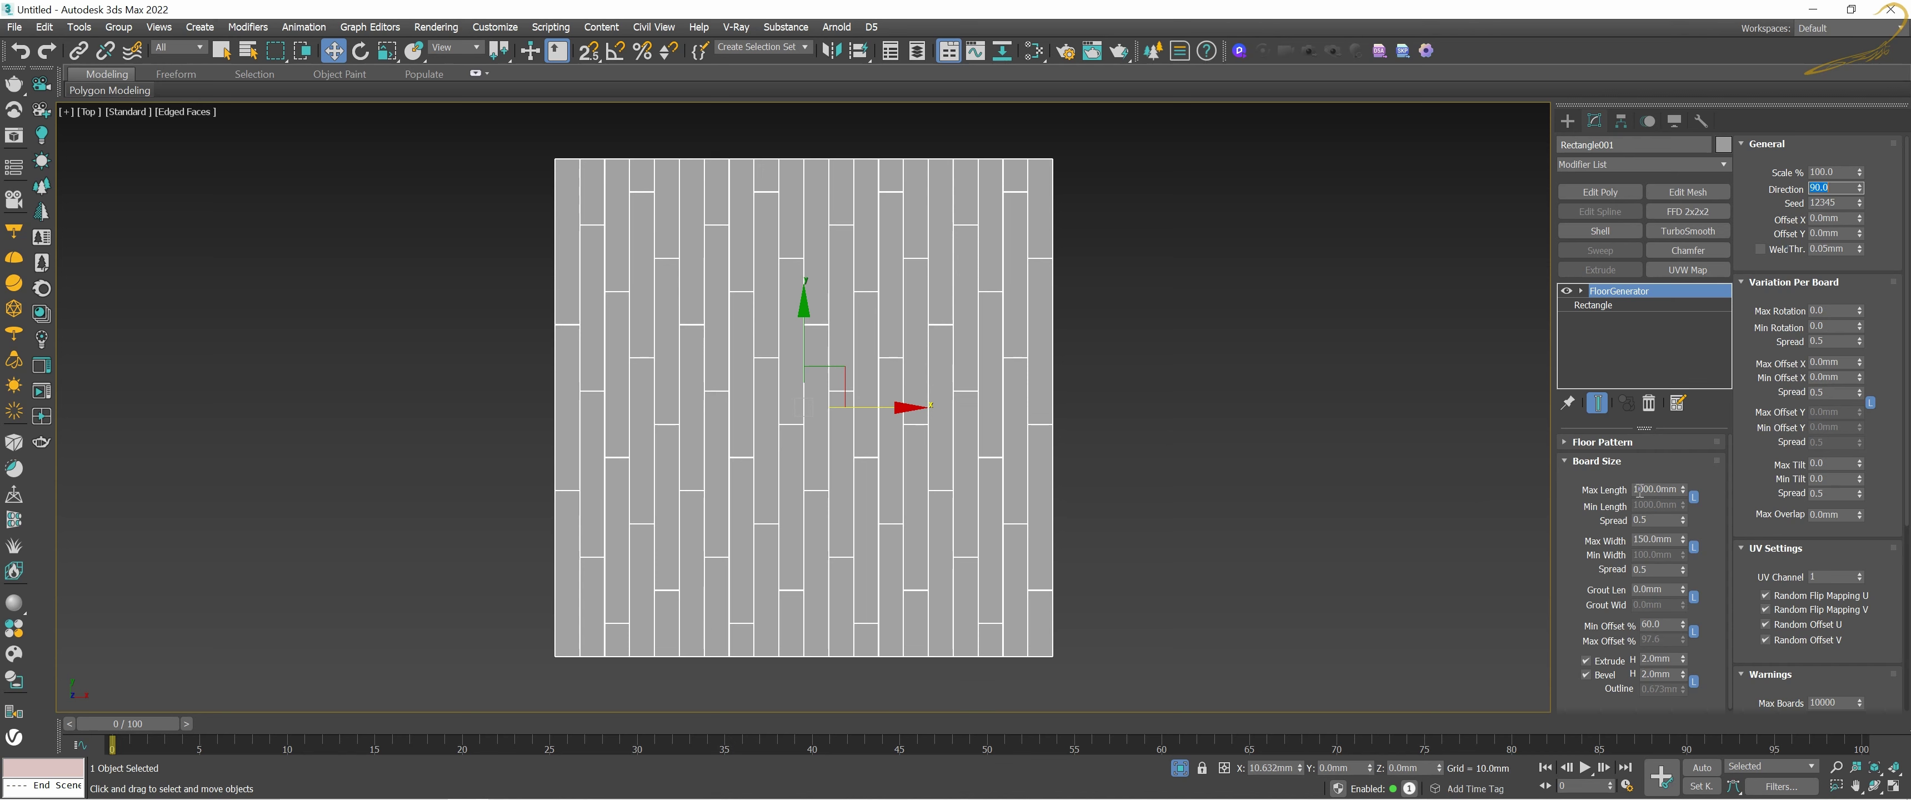
Step: Check the Max Length field, keeping it at 1000mm
{"action": "double_click", "coordinate": [1645, 490]}
{"action": "left_click", "coordinate": [1623, 494]}
{"action": "double_click", "coordinate": [1643, 491]}
{"action": "key", "text": "Return"}
Step: Set Direction to 45, then 90, and finally 0 for horizontal rows
{"action": "double_click", "coordinate": [1830, 188]}
{"action": "type", "text": "45"}
{"action": "key", "text": "Return"}
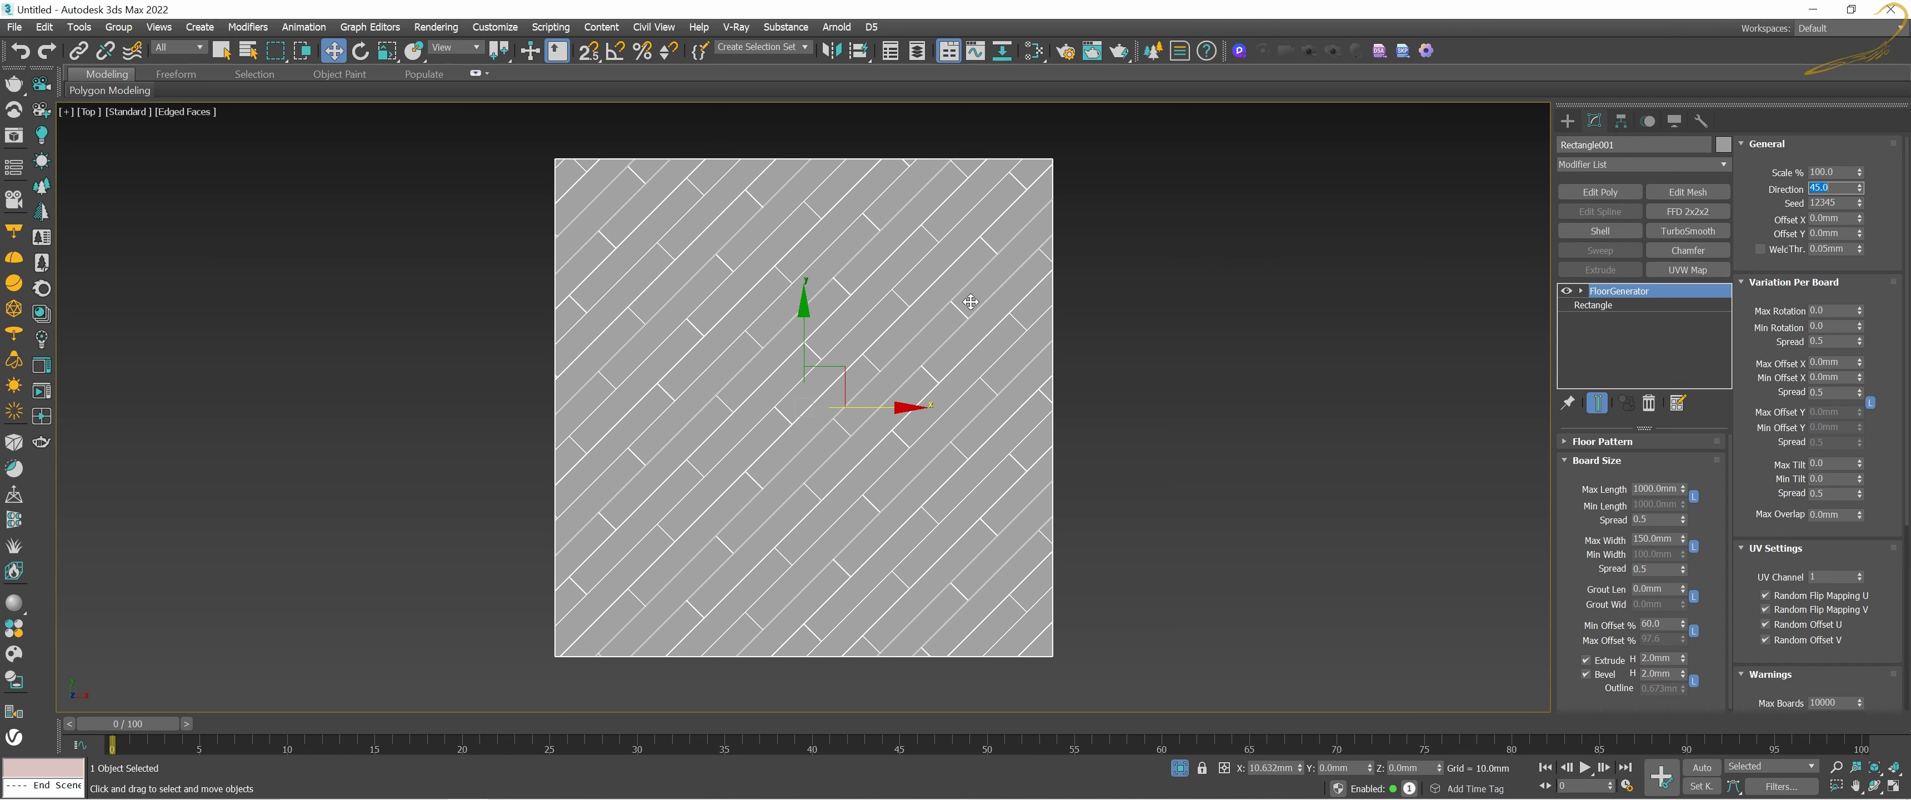
{"action": "type", "text": "90"}
{"action": "key", "text": "Return"}
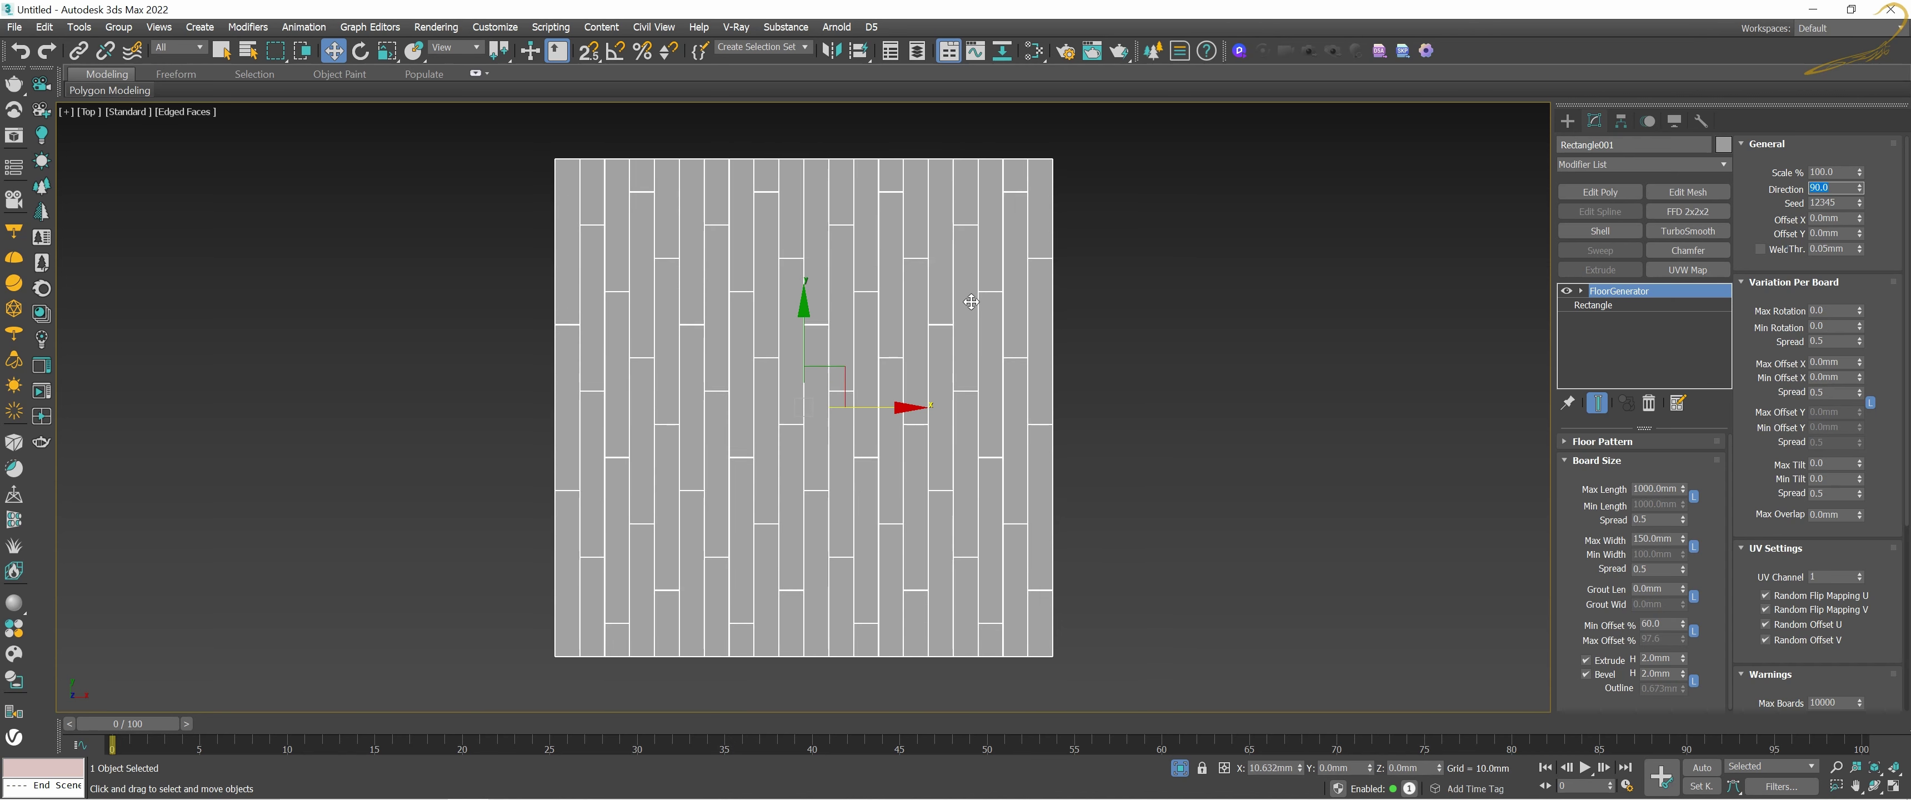
{"action": "type", "text": "0"}
{"action": "key", "text": "Return"}
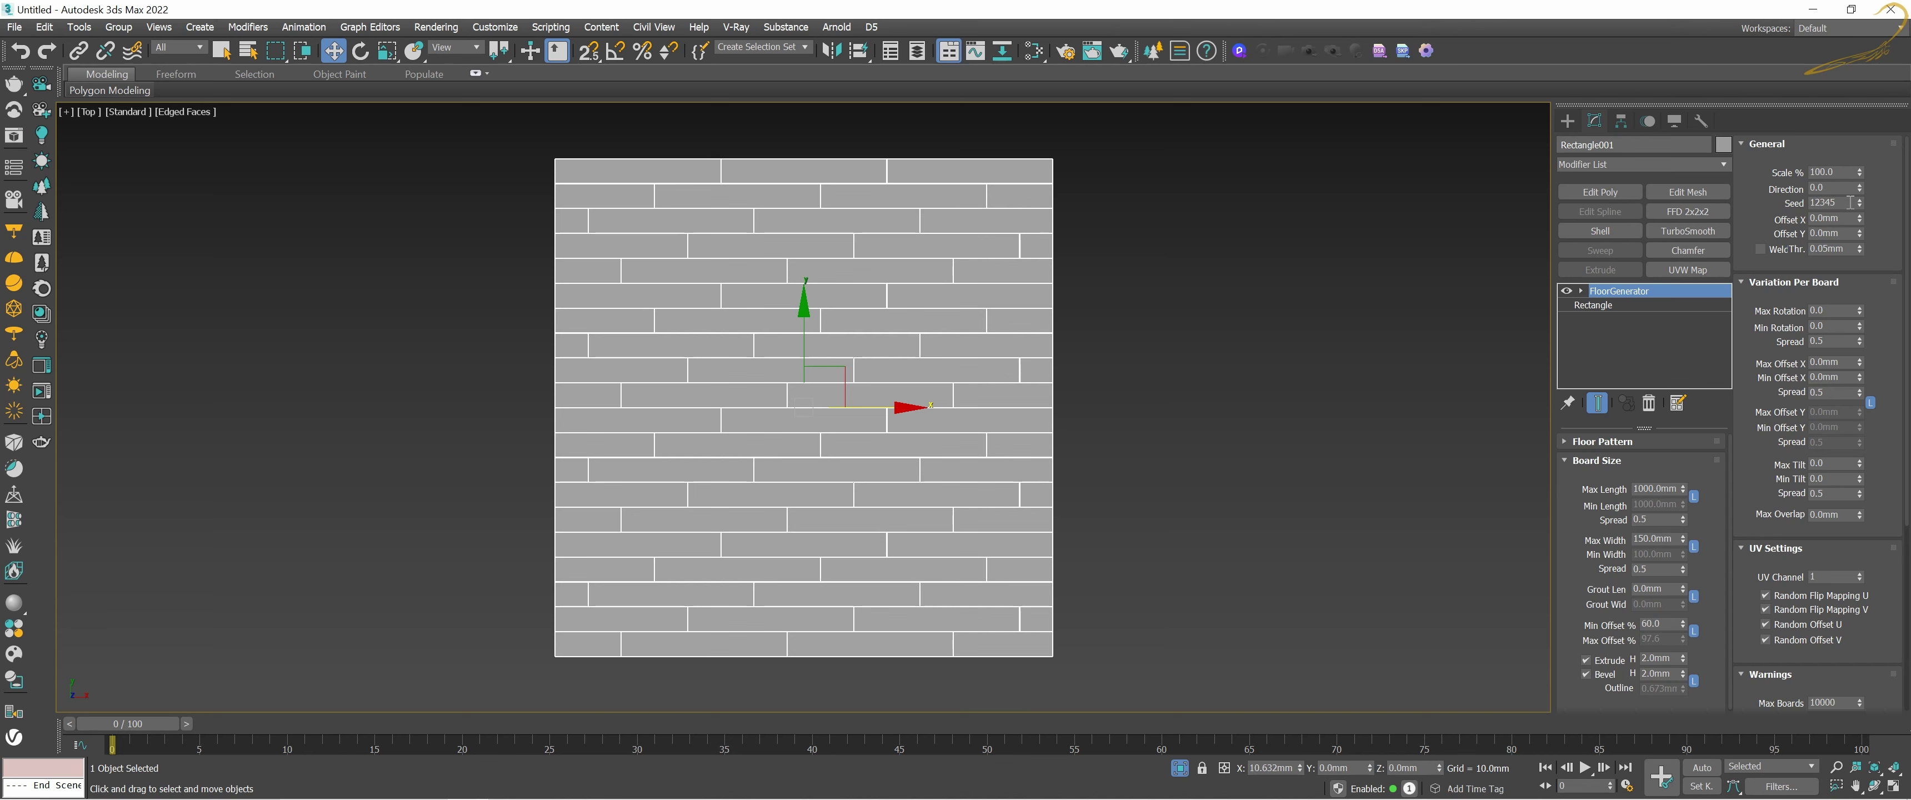
Step: Restore Seed 12345, unlock length and width variation, and lower Min Length to 800mm
{"action": "left_click_drag", "start_coordinate": [1860, 205], "coordinate": [1849, 185]}
{"action": "left_click_drag", "start_coordinate": [1849, 185], "coordinate": [1853, 227]}
{"action": "right_click", "coordinate": [1853, 228]}
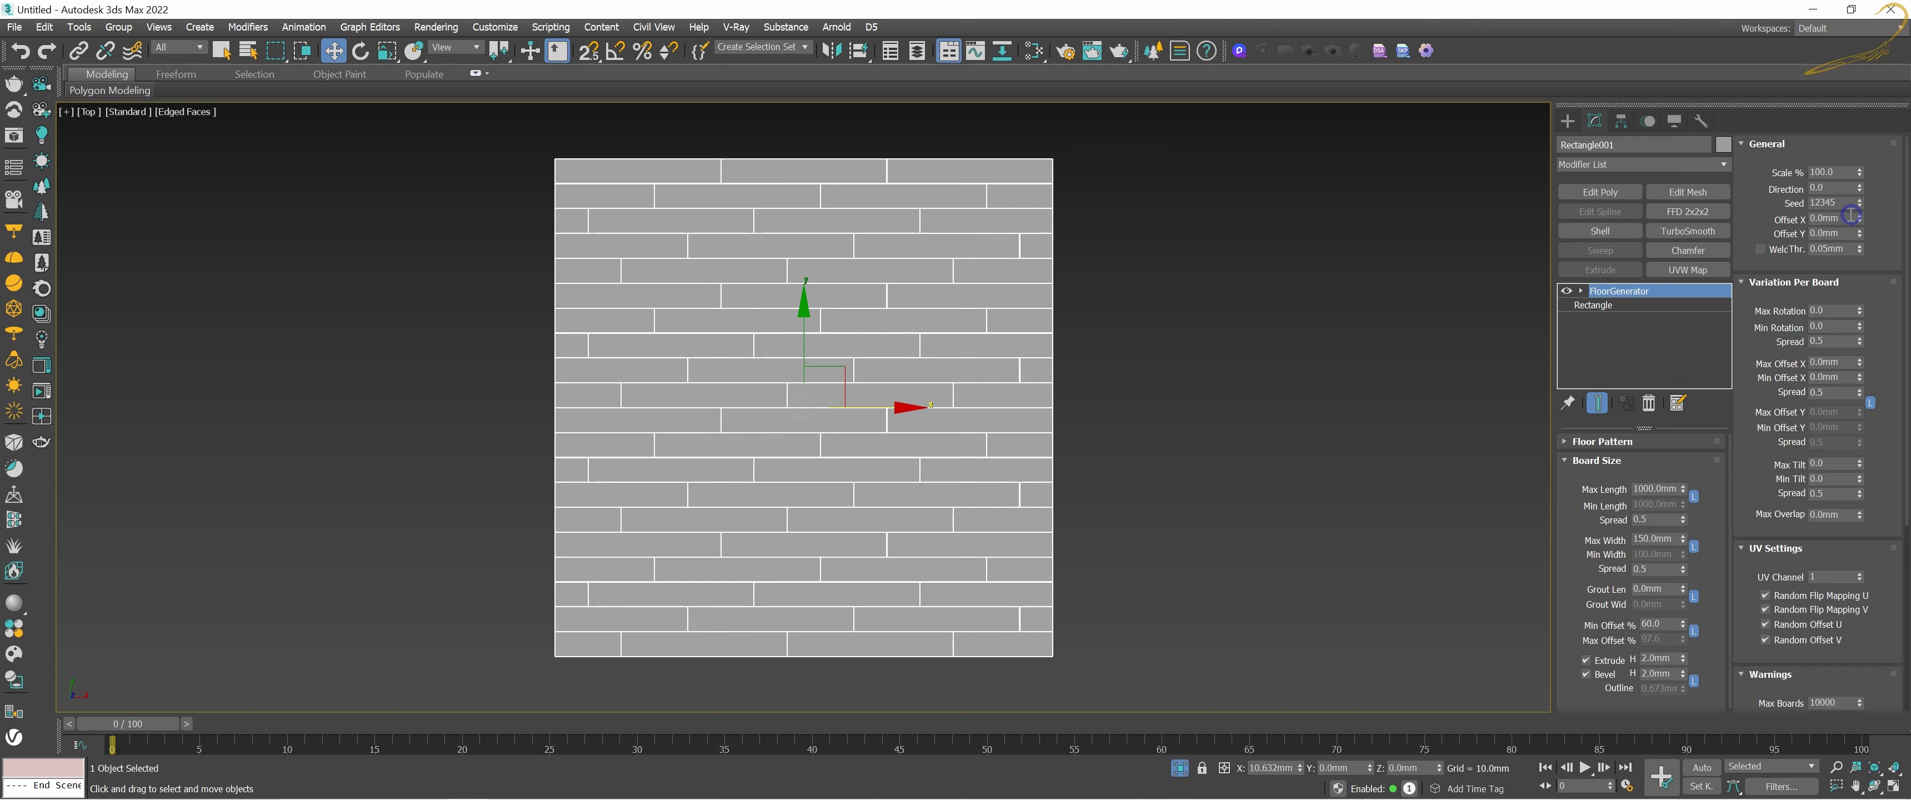
{"action": "left_click", "coordinate": [1692, 497]}
{"action": "left_click", "coordinate": [1694, 547]}
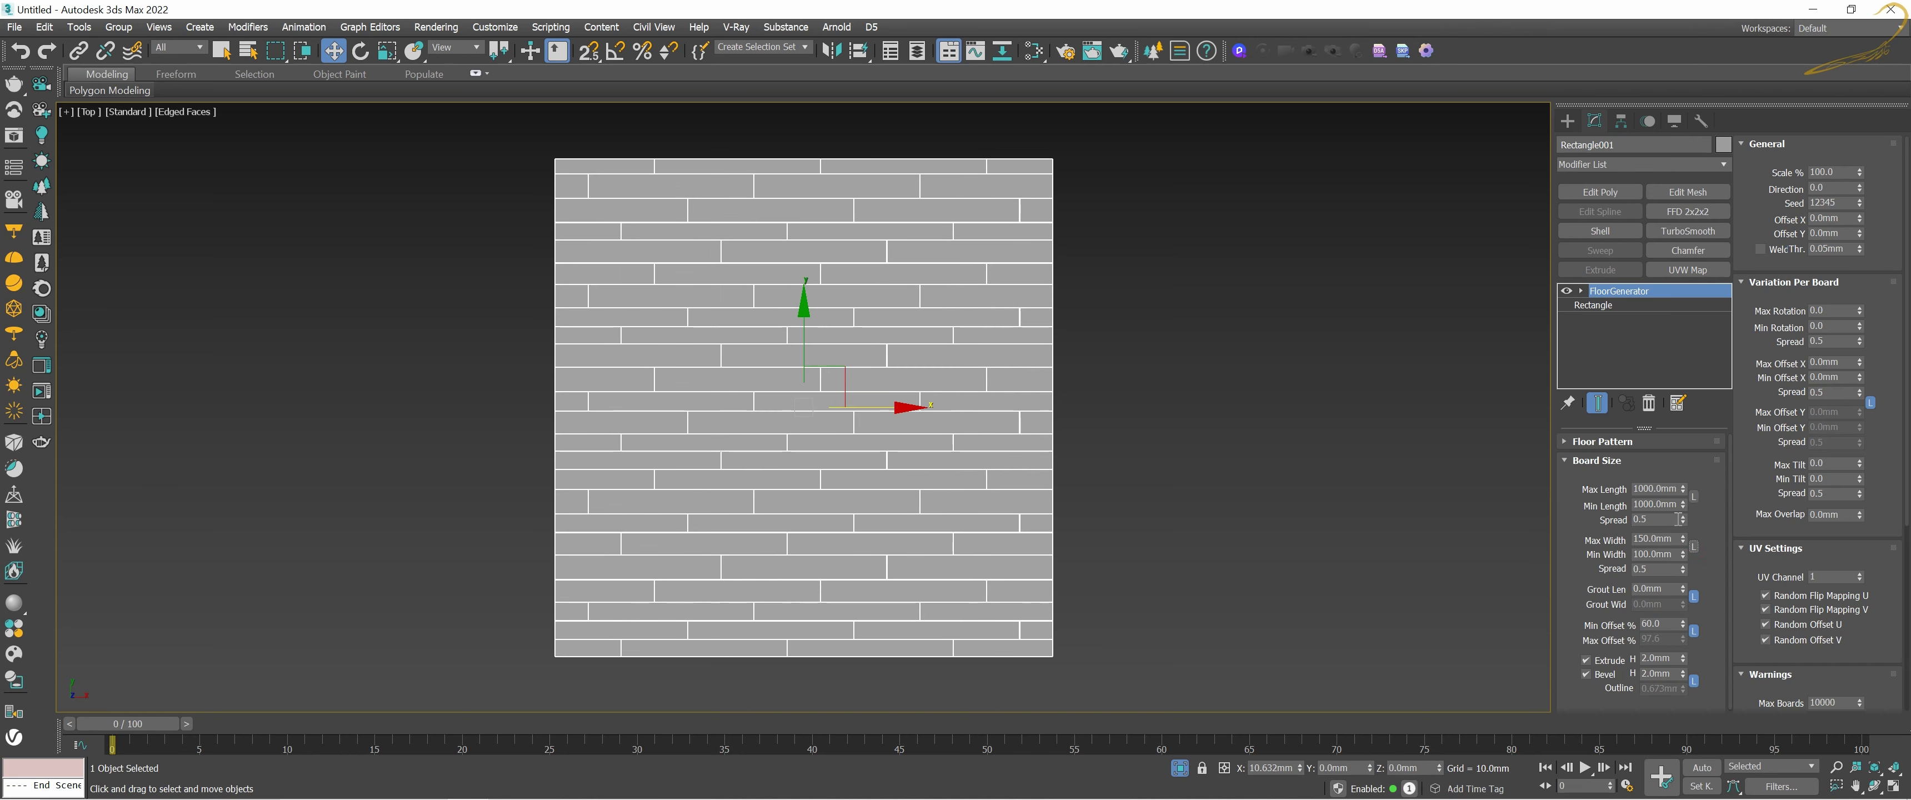
{"action": "left_click_drag", "start_coordinate": [1648, 508], "coordinate": [1625, 505]}
{"action": "type", "text": "800"}
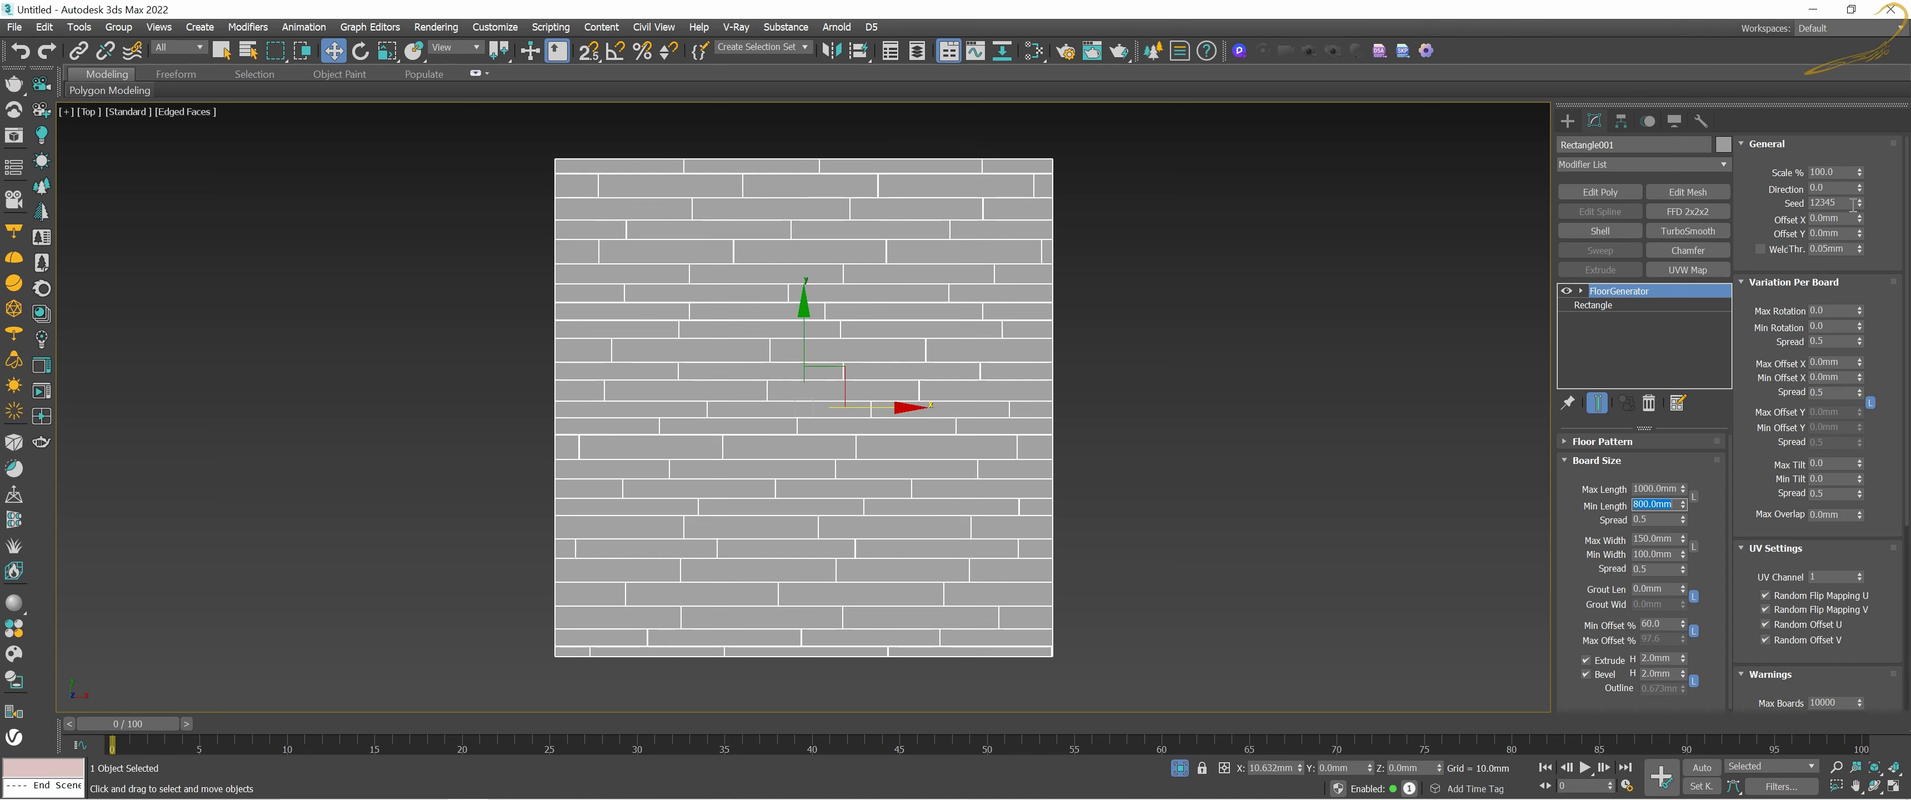
Step: Reshuffle the board layout with a new Seed of about 12408
{"action": "left_click_drag", "start_coordinate": [1858, 202], "coordinate": [1861, 206]}
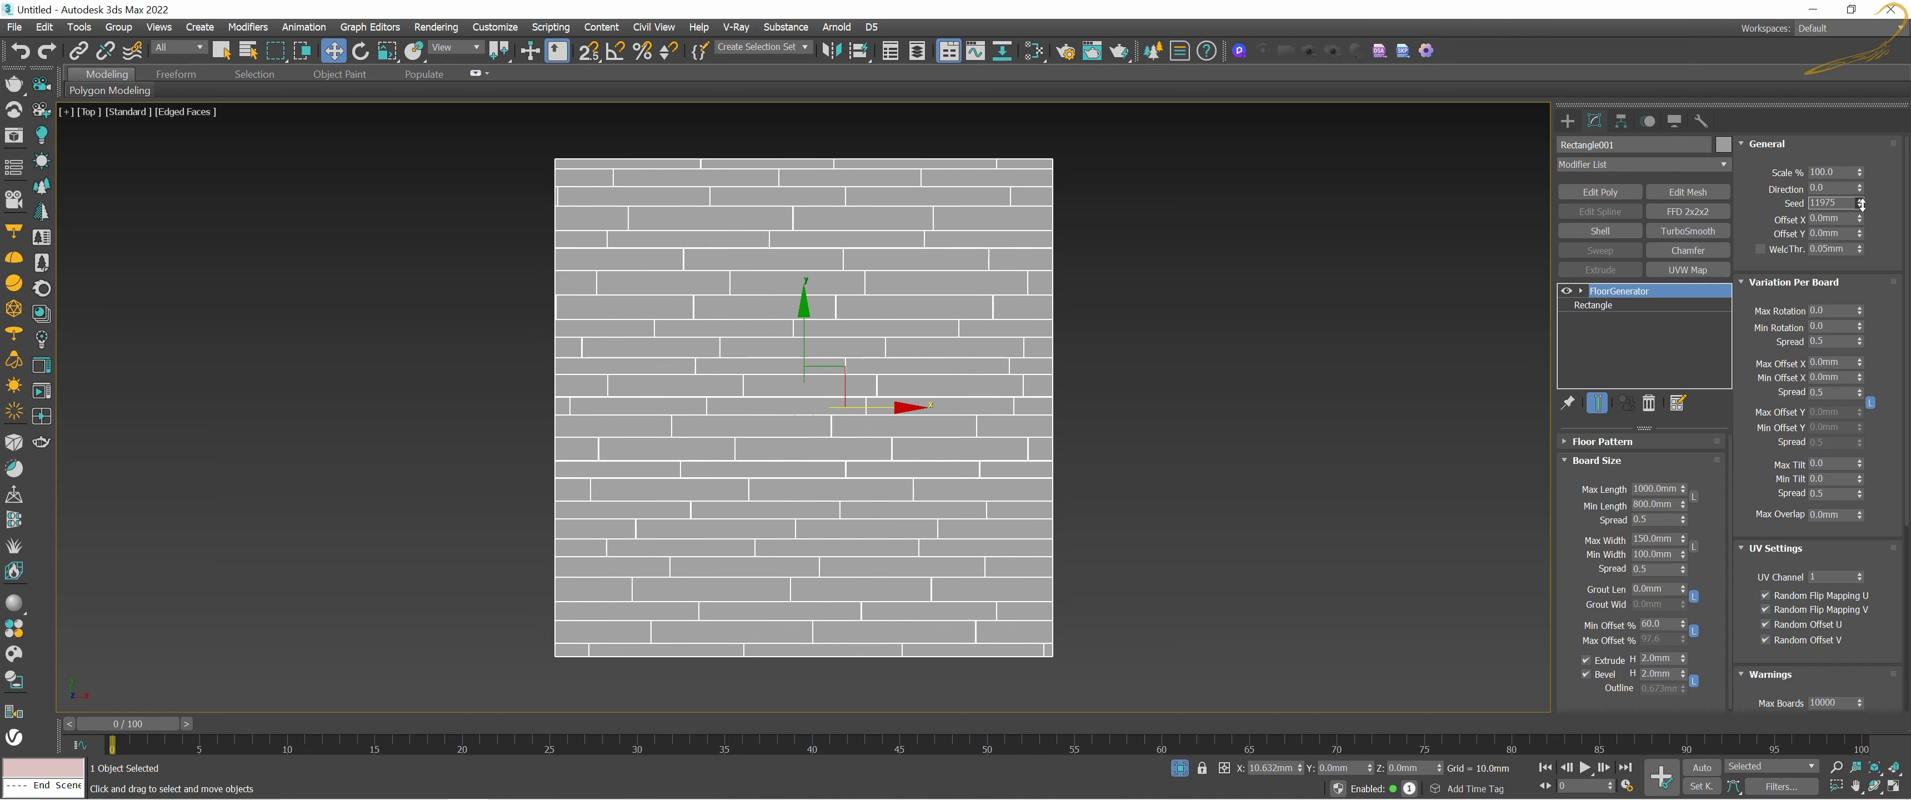
{"action": "right_click", "coordinate": [1862, 206]}
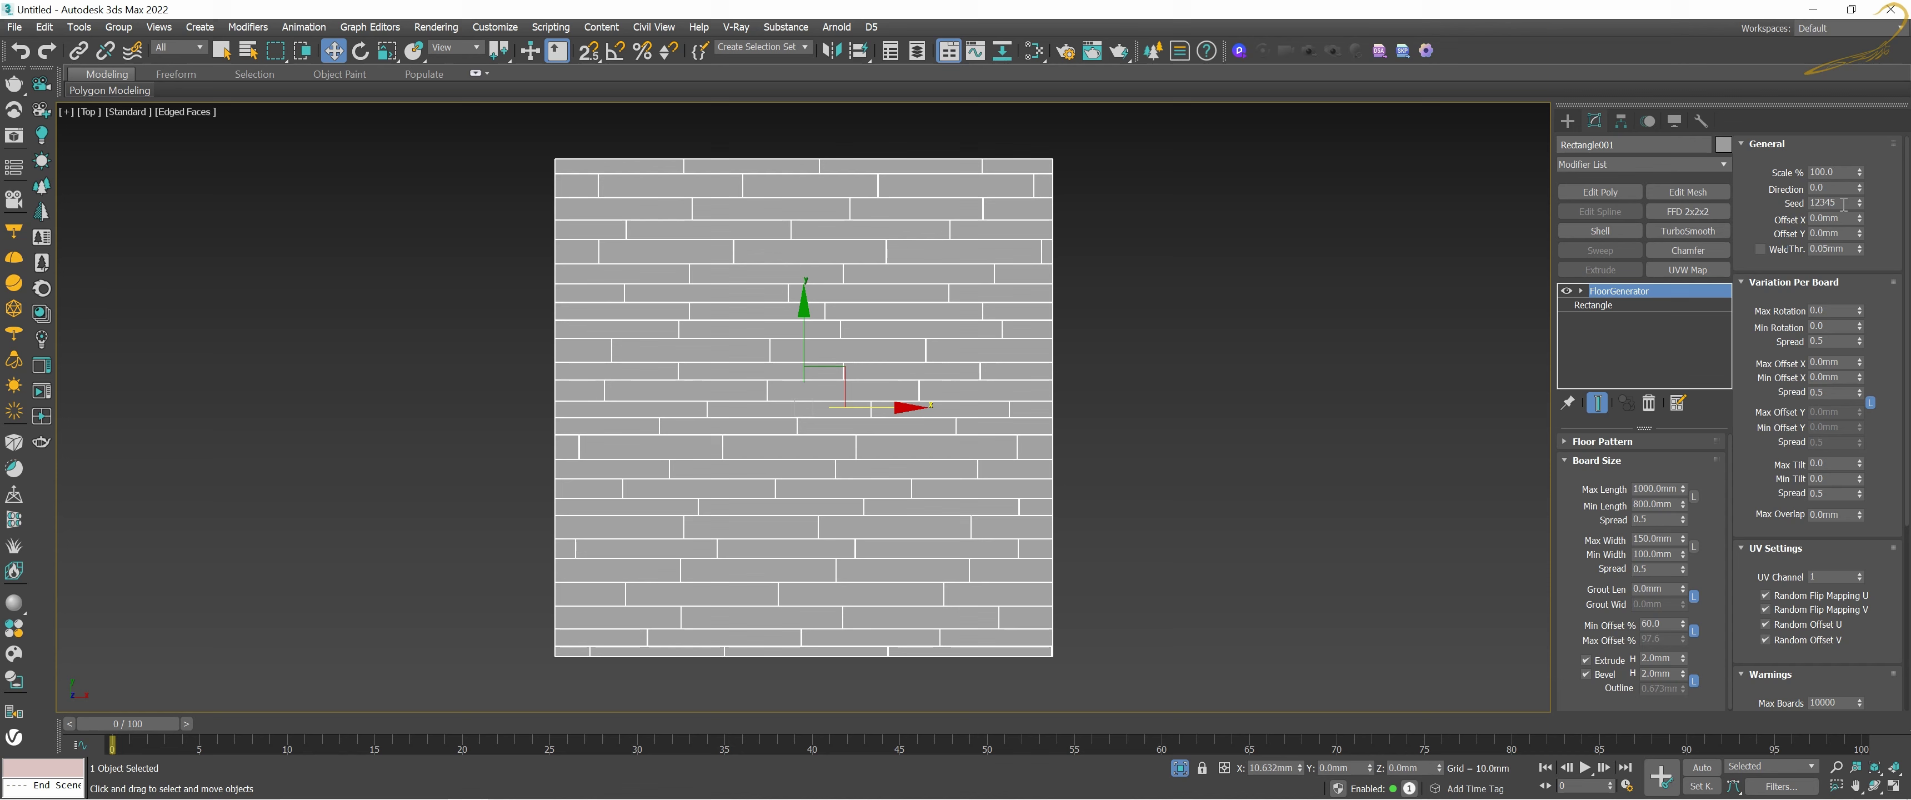
{"action": "left_click_drag", "start_coordinate": [1860, 206], "coordinate": [1859, 204]}
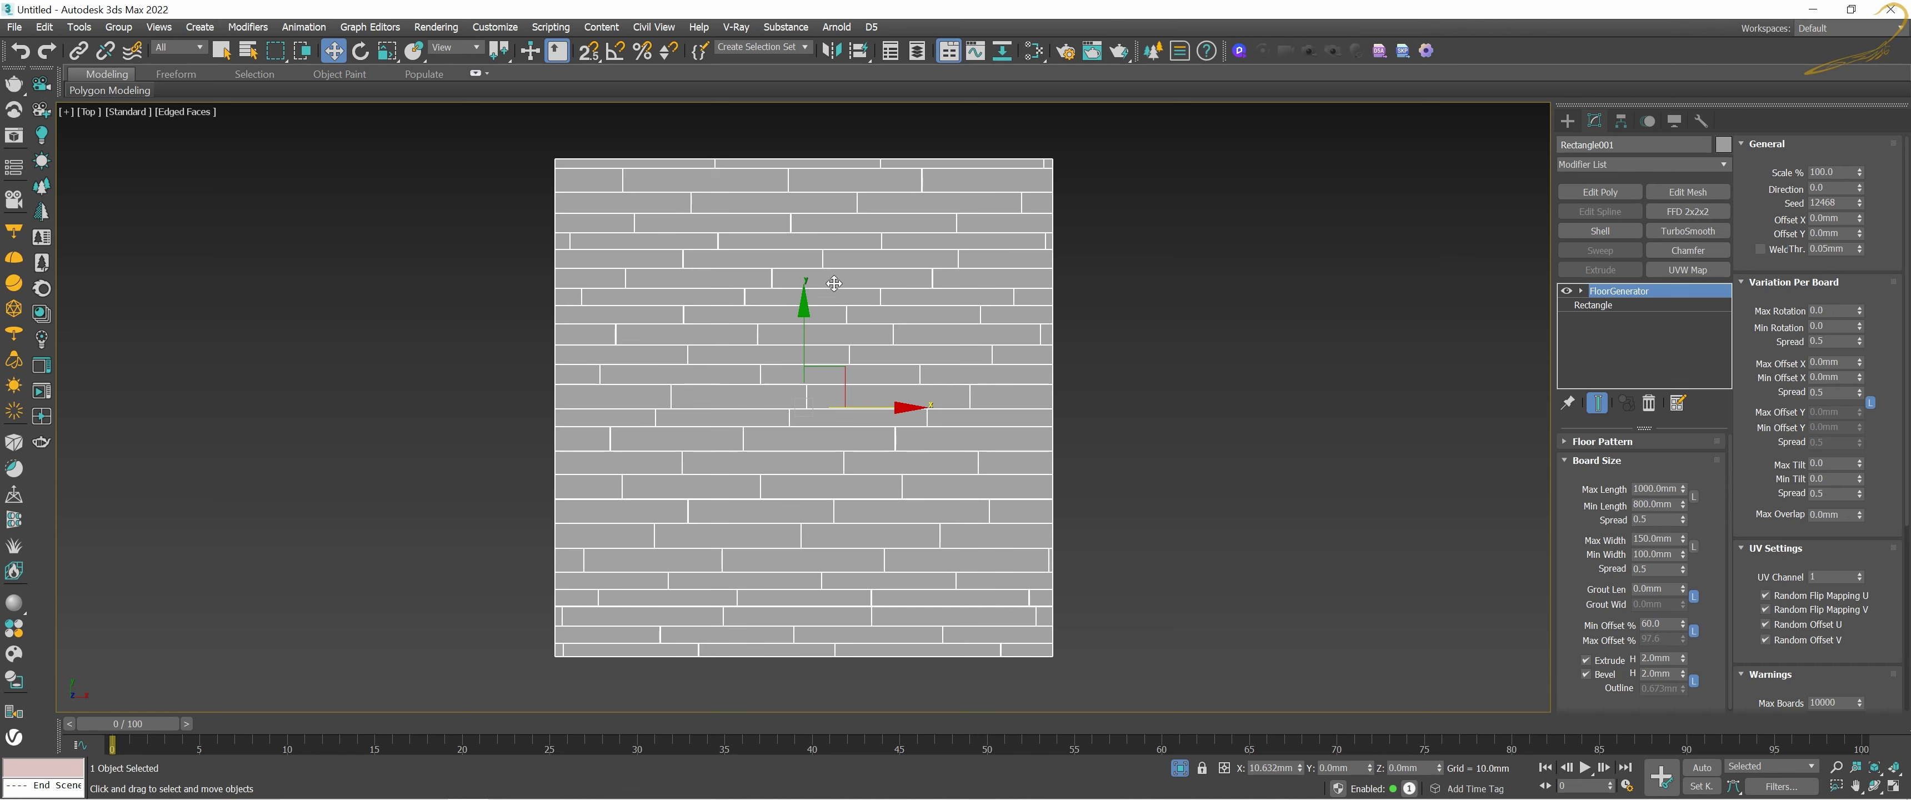
Step: Step the Seed spinner through random layouts until it reads 12465
{"action": "left_click", "coordinate": [1860, 206]}
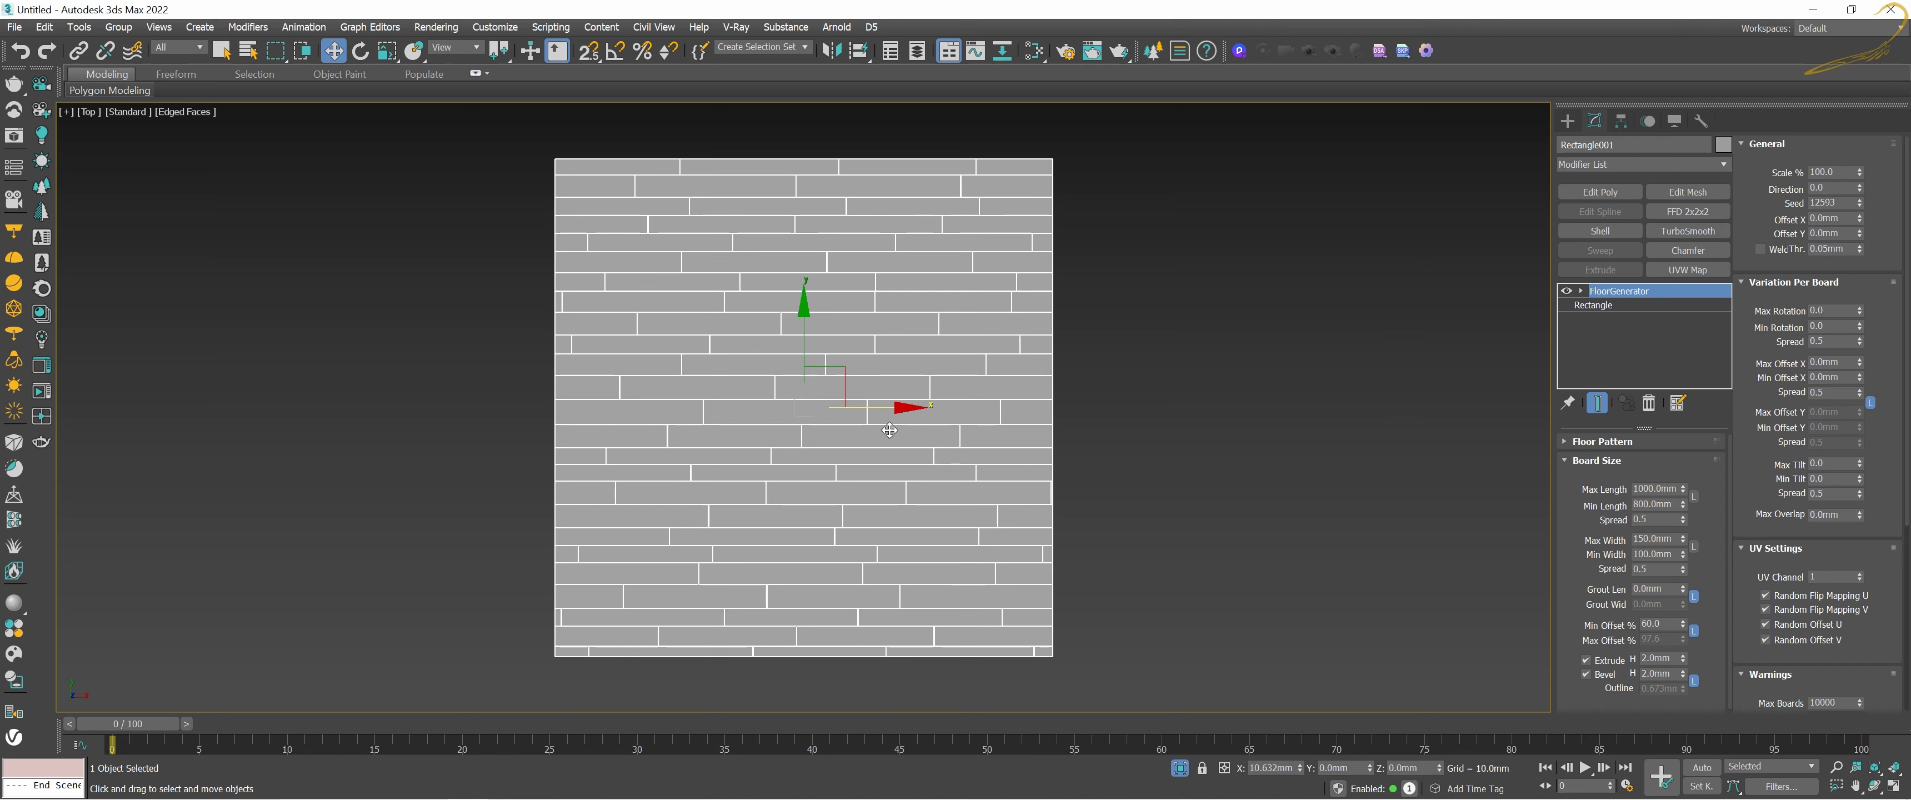
{"action": "left_click", "coordinate": [1859, 206]}
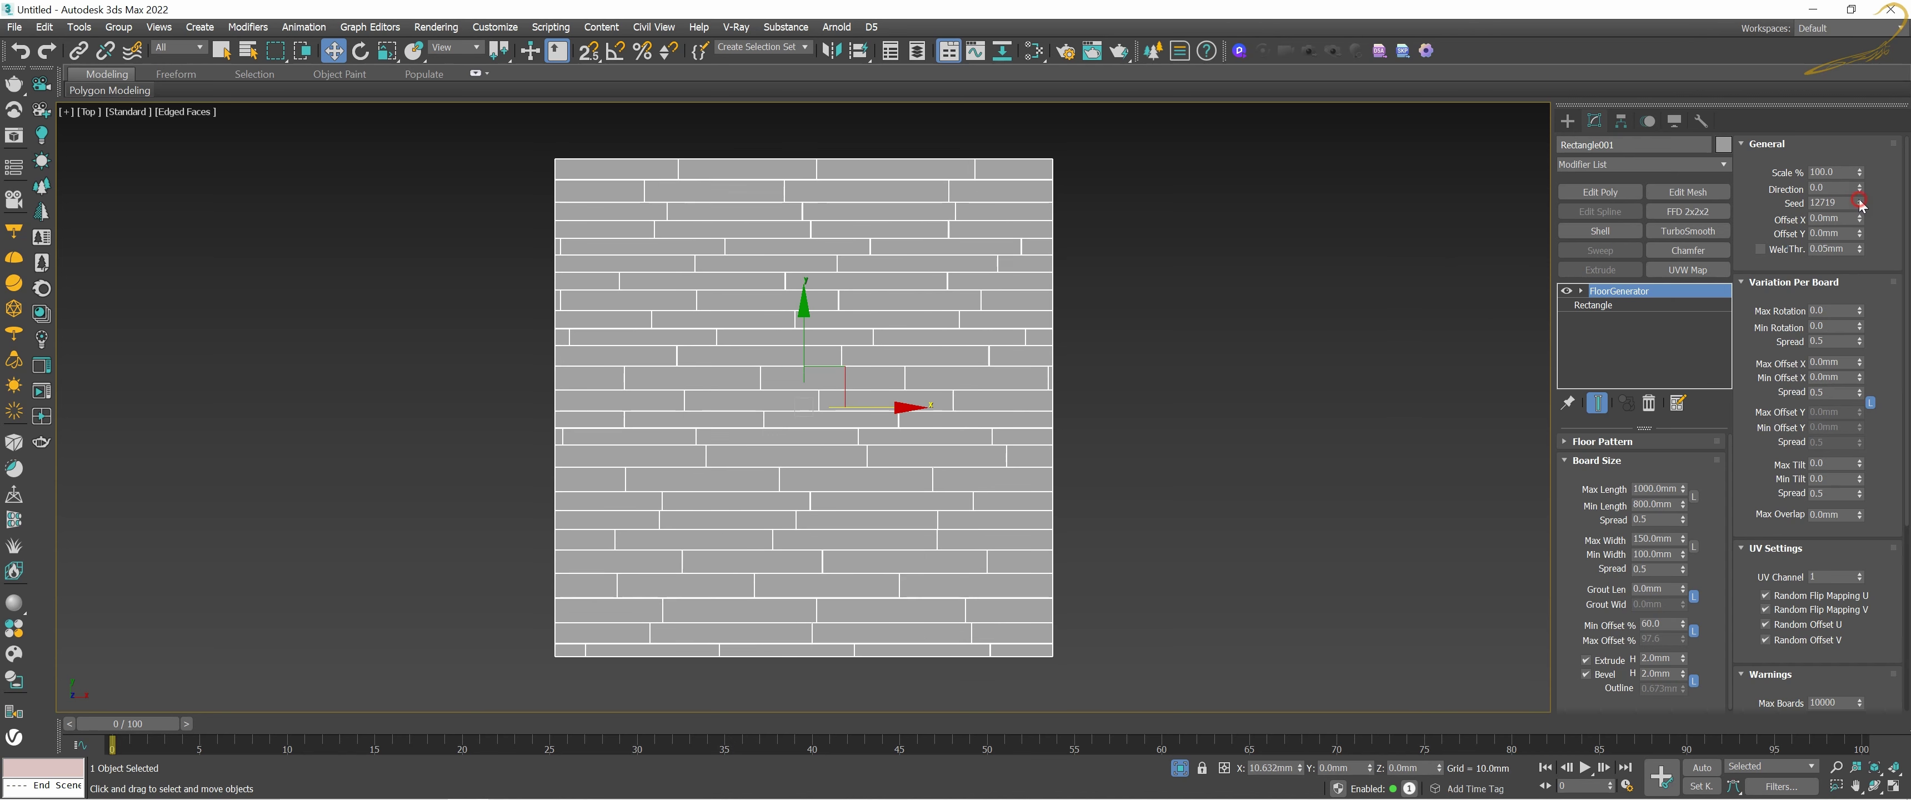
{"action": "left_click", "coordinate": [1859, 206]}
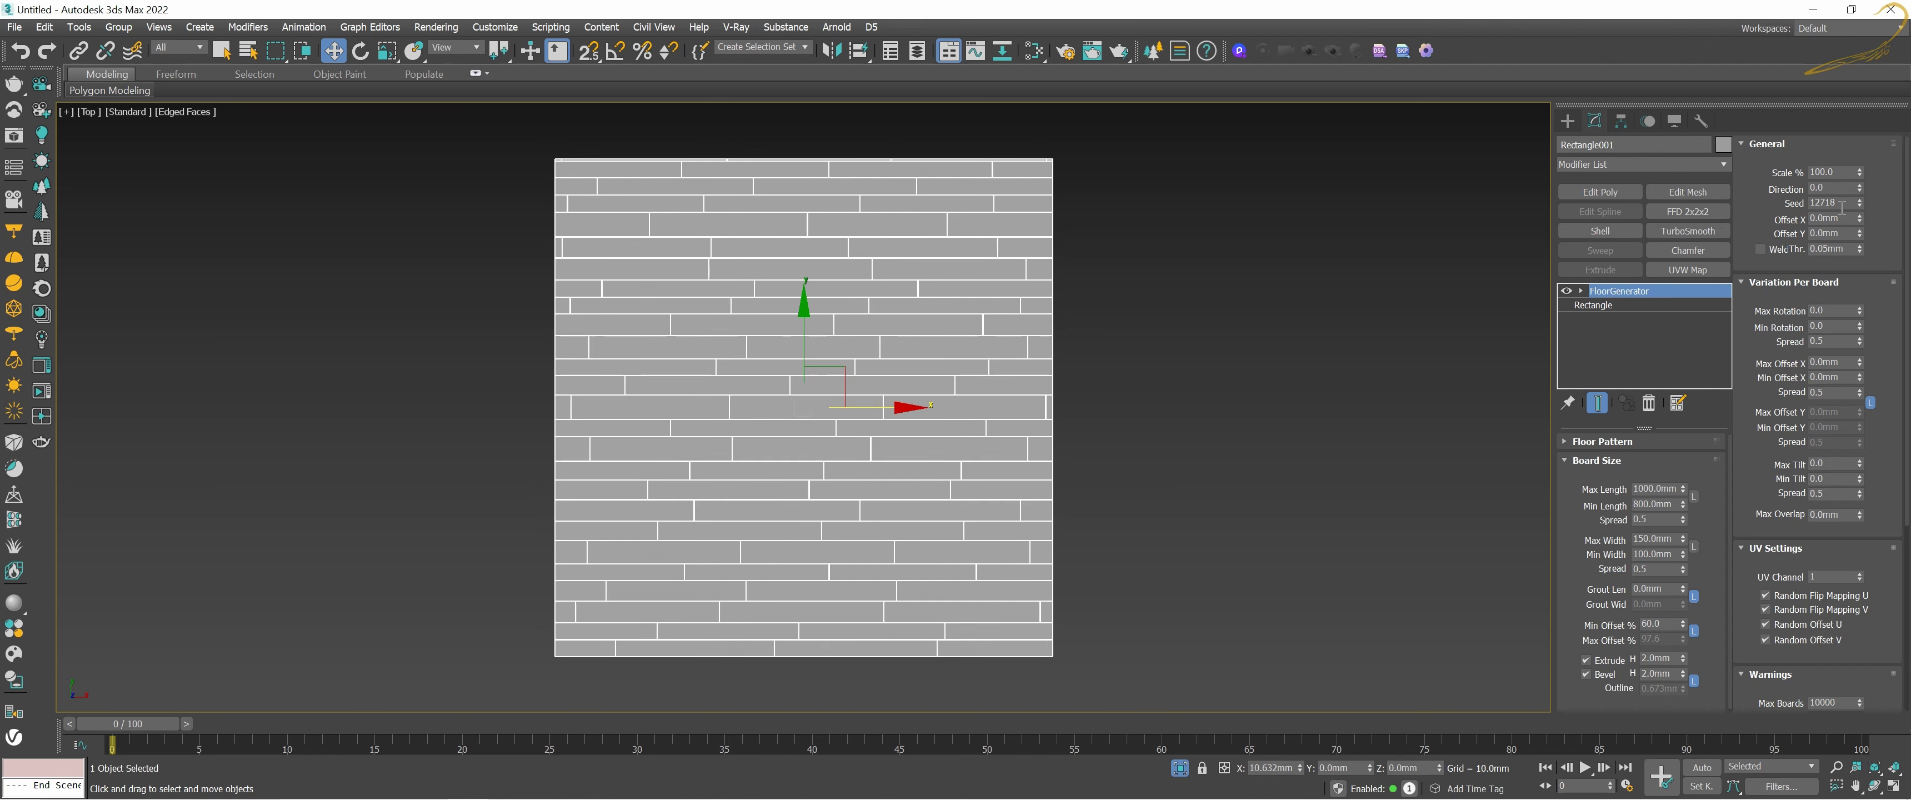
{"action": "double_click", "coordinate": [1836, 203]}
{"action": "left_click", "coordinate": [1784, 229]}
{"action": "left_click_drag", "start_coordinate": [1860, 208], "coordinate": [1860, 209]}
{"action": "type", "text": "12465"}
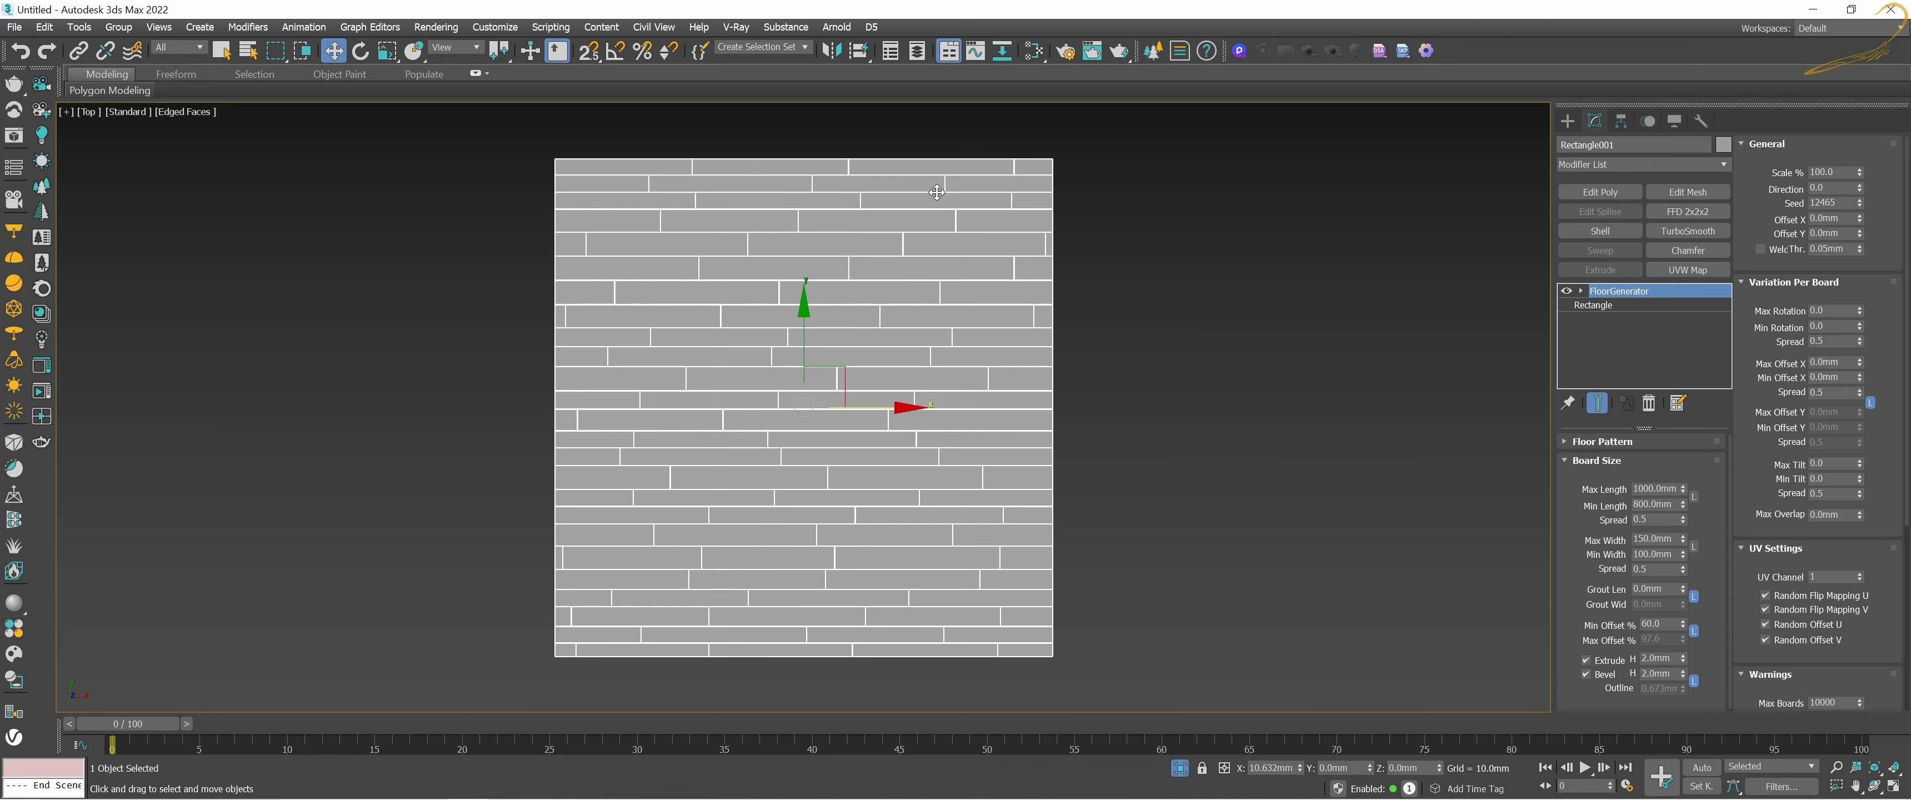
{"action": "scroll", "coordinate": [936, 193], "scroll_direction": "up", "scroll_amount": 2}
{"action": "middle_click_drag", "start_coordinate": [1029, 217], "coordinate": [1118, 259]}
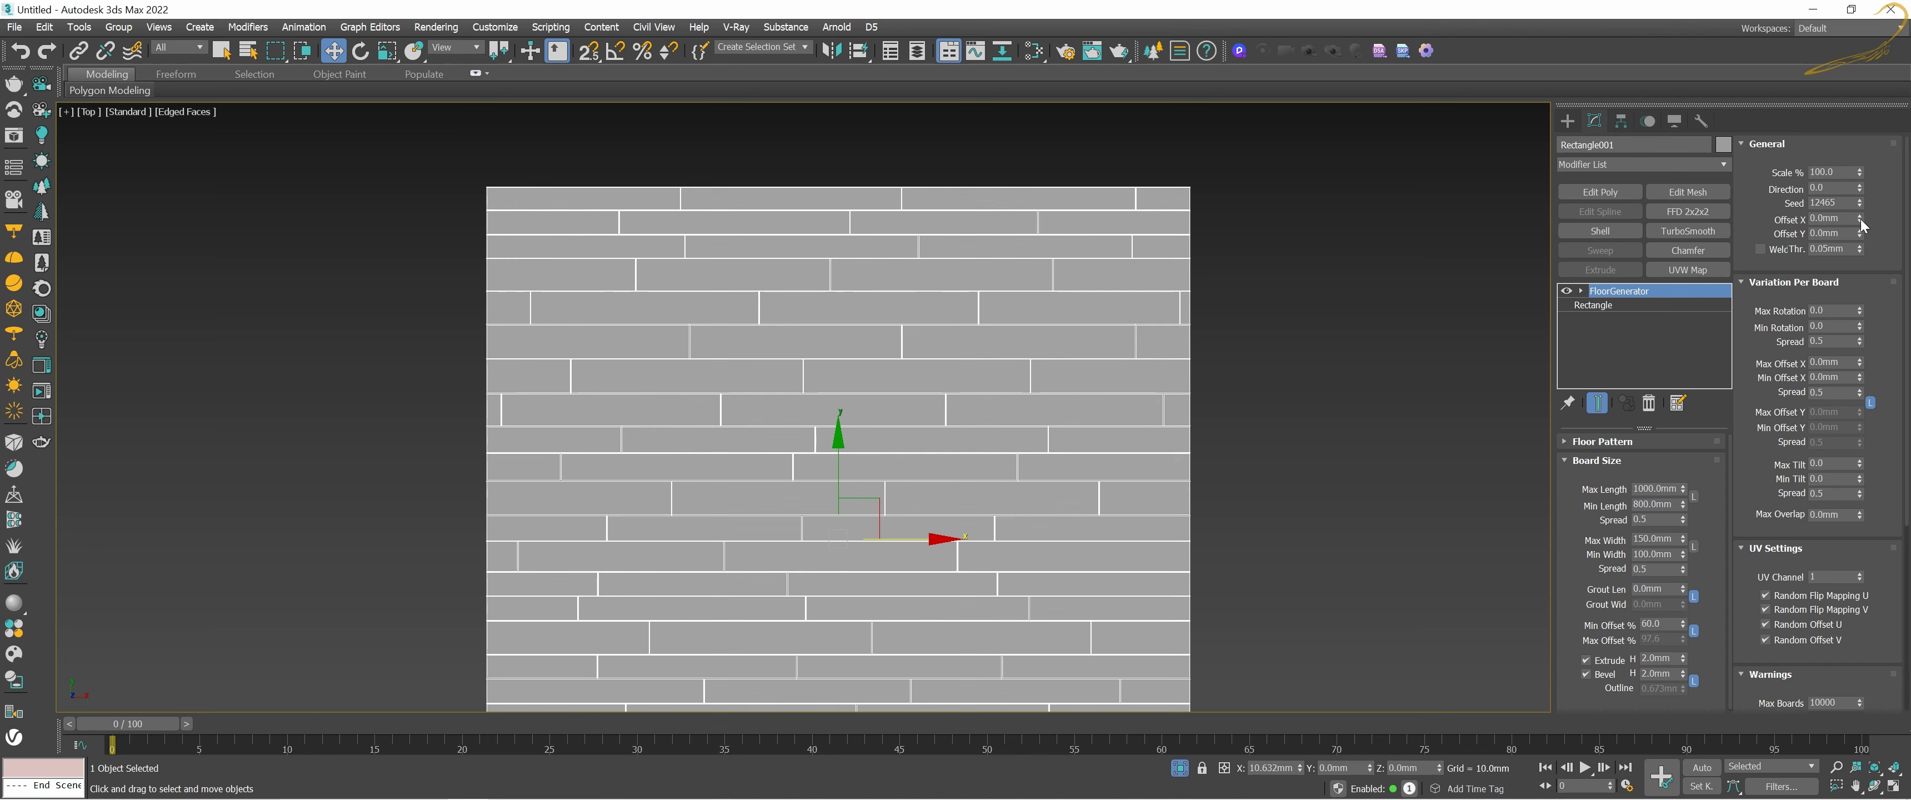
{"action": "mouse_move", "coordinate": [1861, 221]}
{"action": "left_mouse_down"}
{"action": "mouse_move", "coordinate": [1728, 148]}
{"action": "mouse_move", "coordinate": [1647, 310]}
{"action": "mouse_move", "coordinate": [1805, 709]}
{"action": "mouse_move", "coordinate": [1832, 163]}
{"action": "left_mouse_up"}
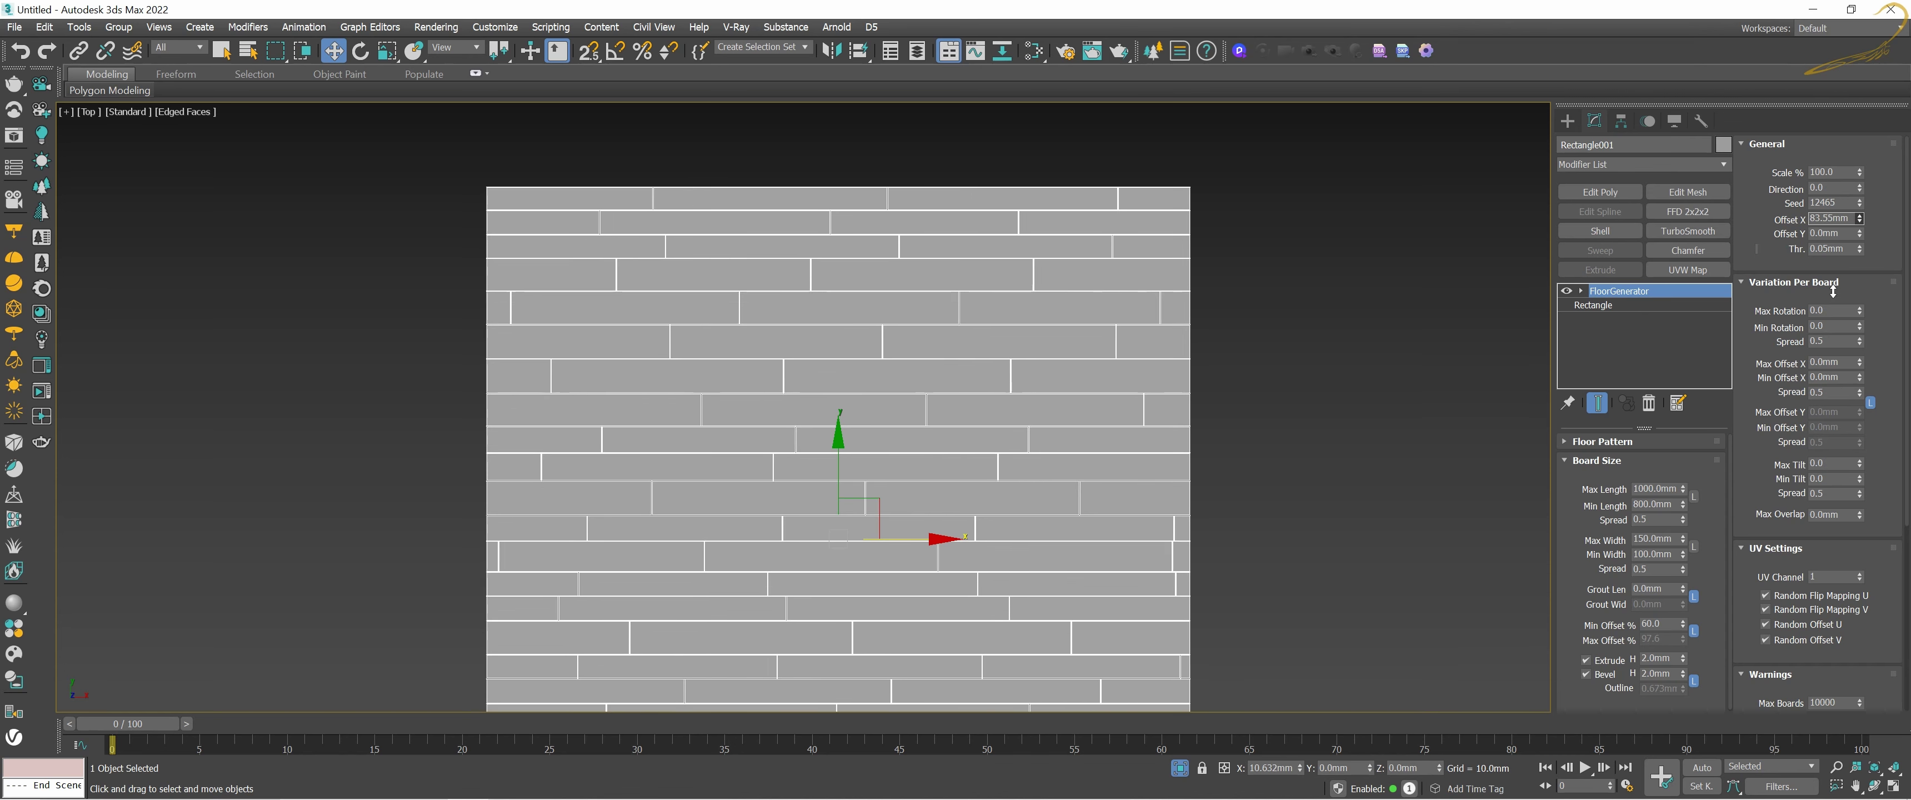
{"action": "right_click", "coordinate": [1832, 164]}
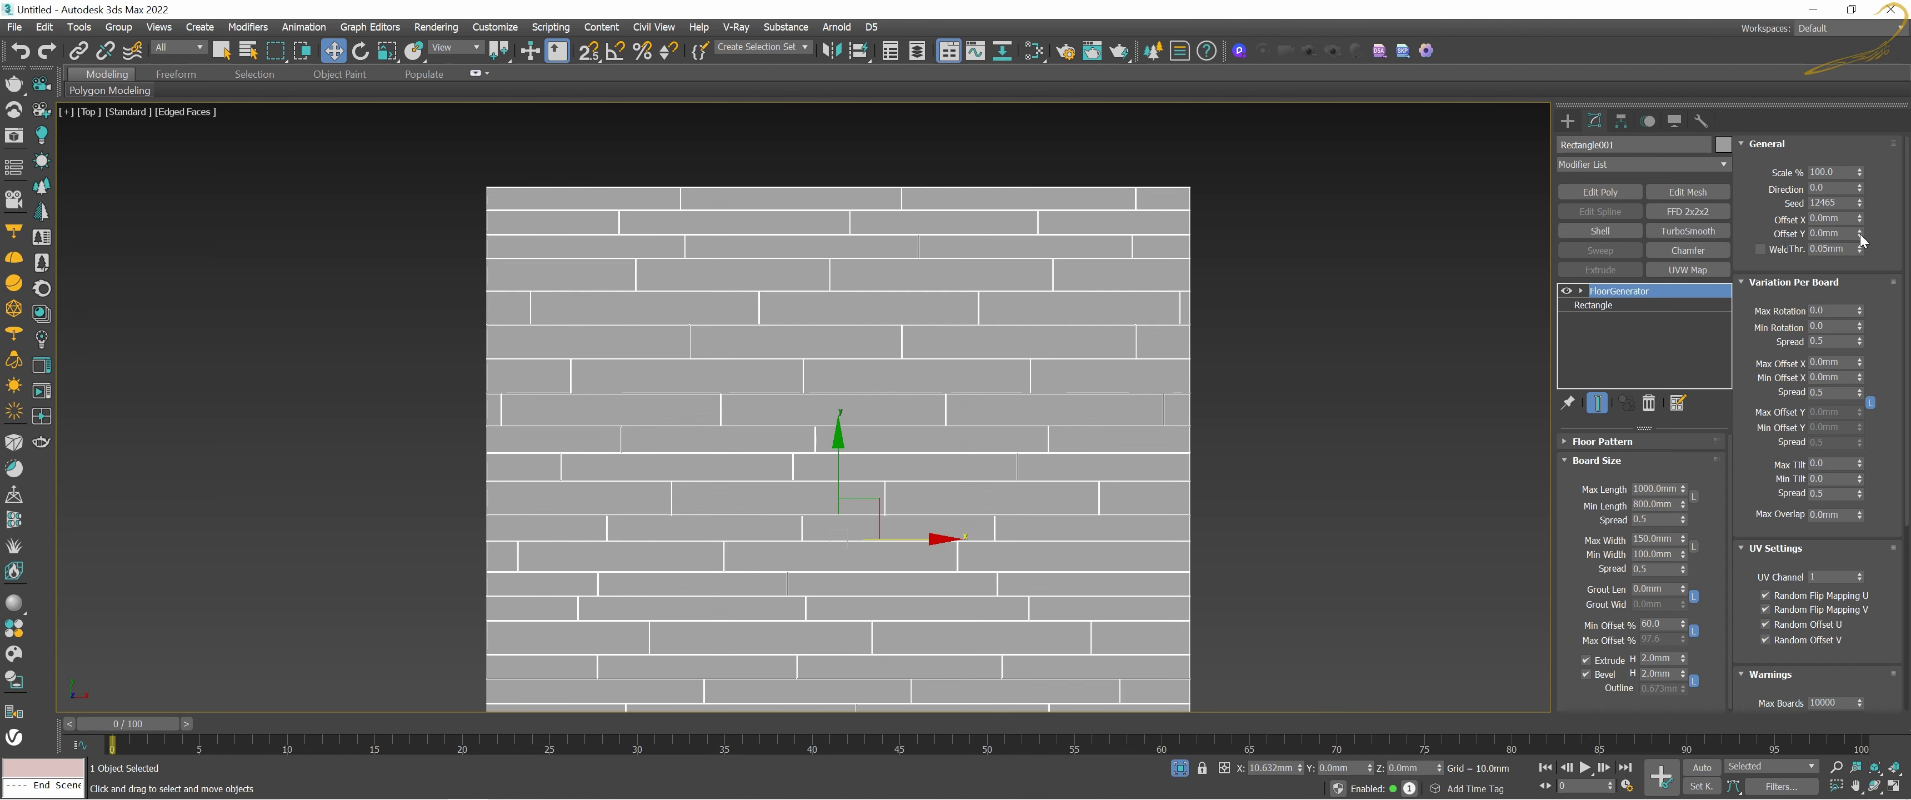
{"action": "mouse_move", "coordinate": [1859, 236]}
{"action": "left_mouse_down"}
{"action": "mouse_move", "coordinate": [165, 254]}
{"action": "mouse_move", "coordinate": [1309, 792]}
{"action": "mouse_move", "coordinate": [1372, 367]}
{"action": "left_mouse_up"}
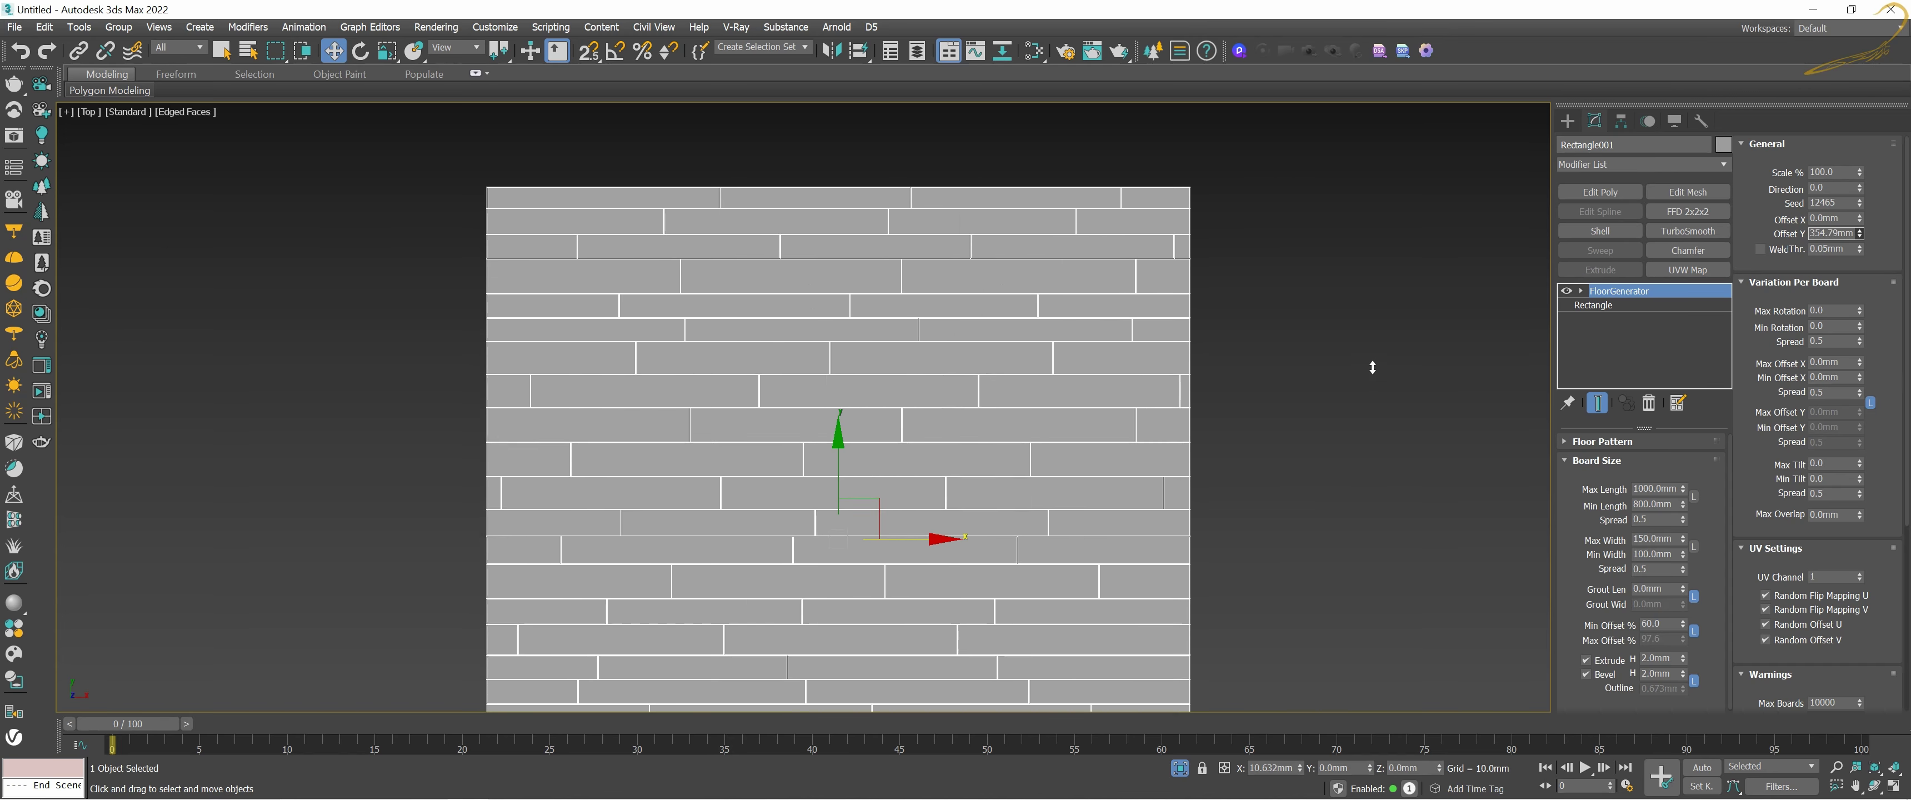
{"action": "right_click", "coordinate": [1372, 367]}
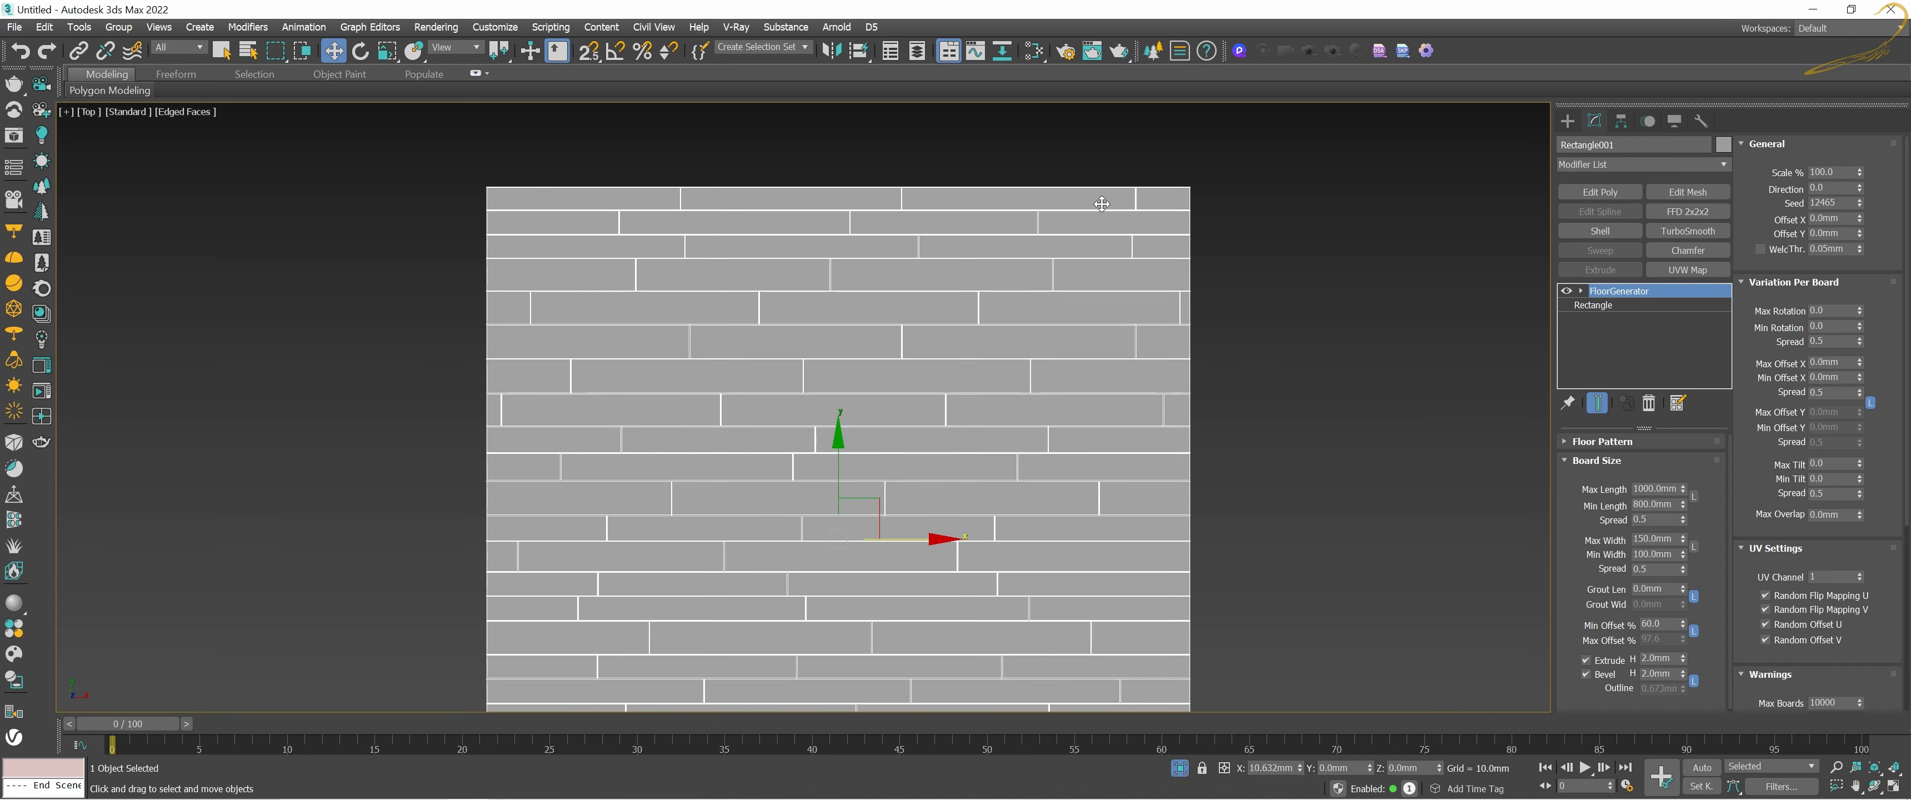
{"action": "scroll", "coordinate": [1158, 260], "scroll_direction": "up", "scroll_amount": 1}
{"action": "scroll", "coordinate": [1154, 288], "scroll_direction": "up", "scroll_amount": 1}
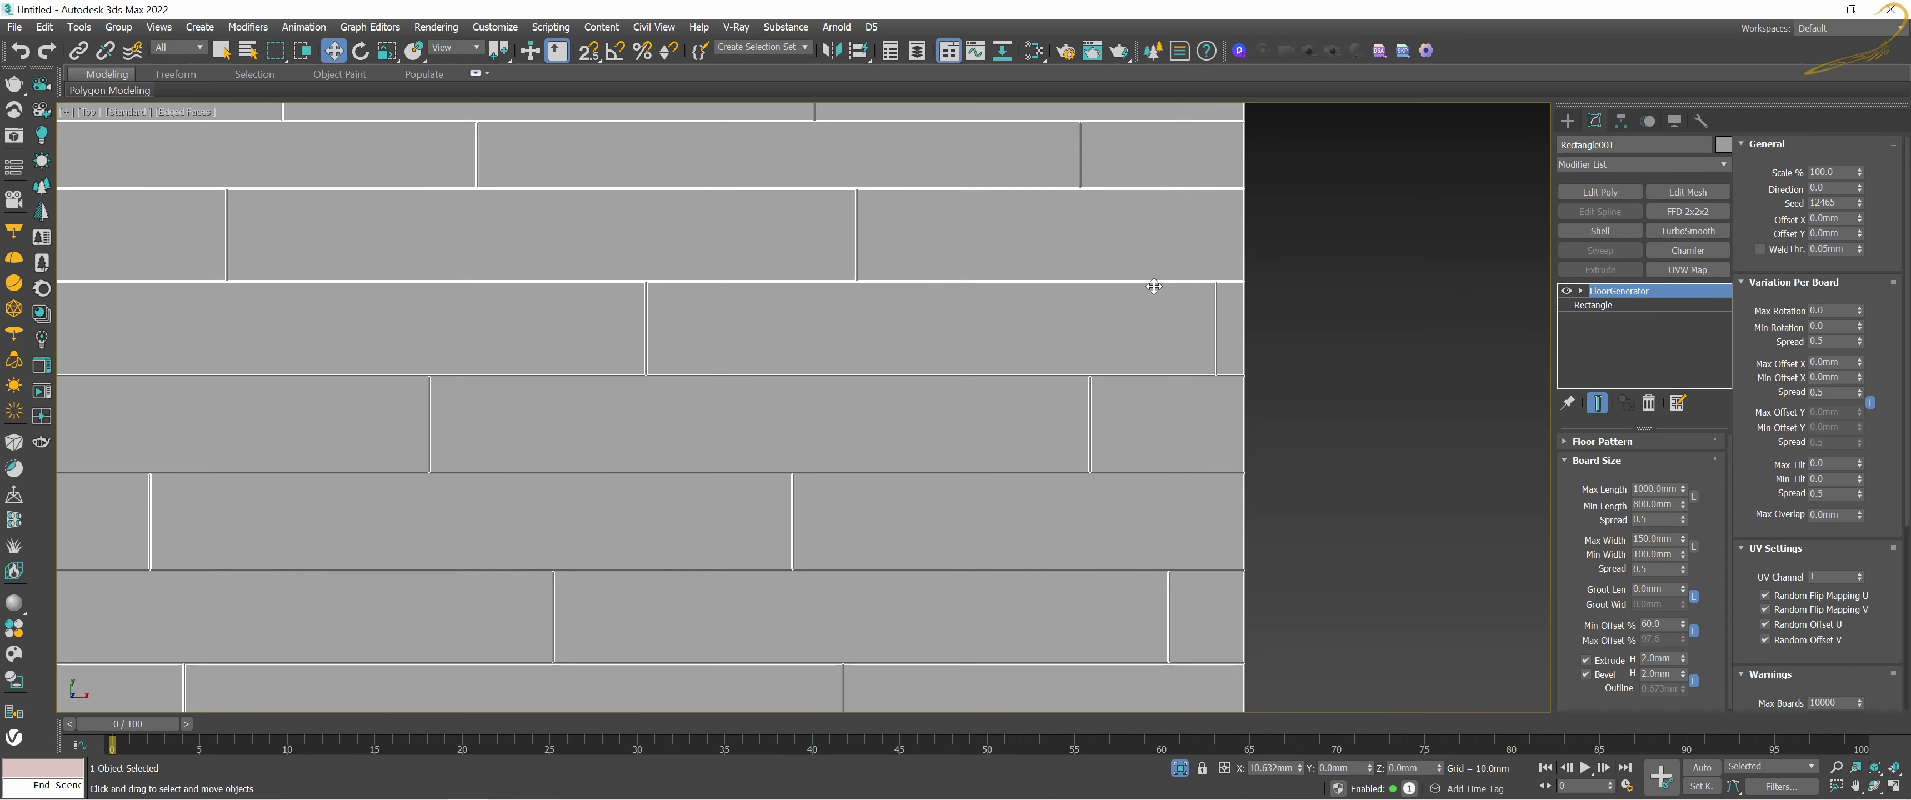
{"action": "scroll", "coordinate": [1159, 355], "scroll_direction": "up", "scroll_amount": 1}
{"action": "scroll", "coordinate": [1168, 349], "scroll_direction": "down", "scroll_amount": 1}
{"action": "scroll", "coordinate": [1179, 398], "scroll_direction": "up", "scroll_amount": 1}
{"action": "scroll", "coordinate": [1179, 301], "scroll_direction": "down", "scroll_amount": 1}
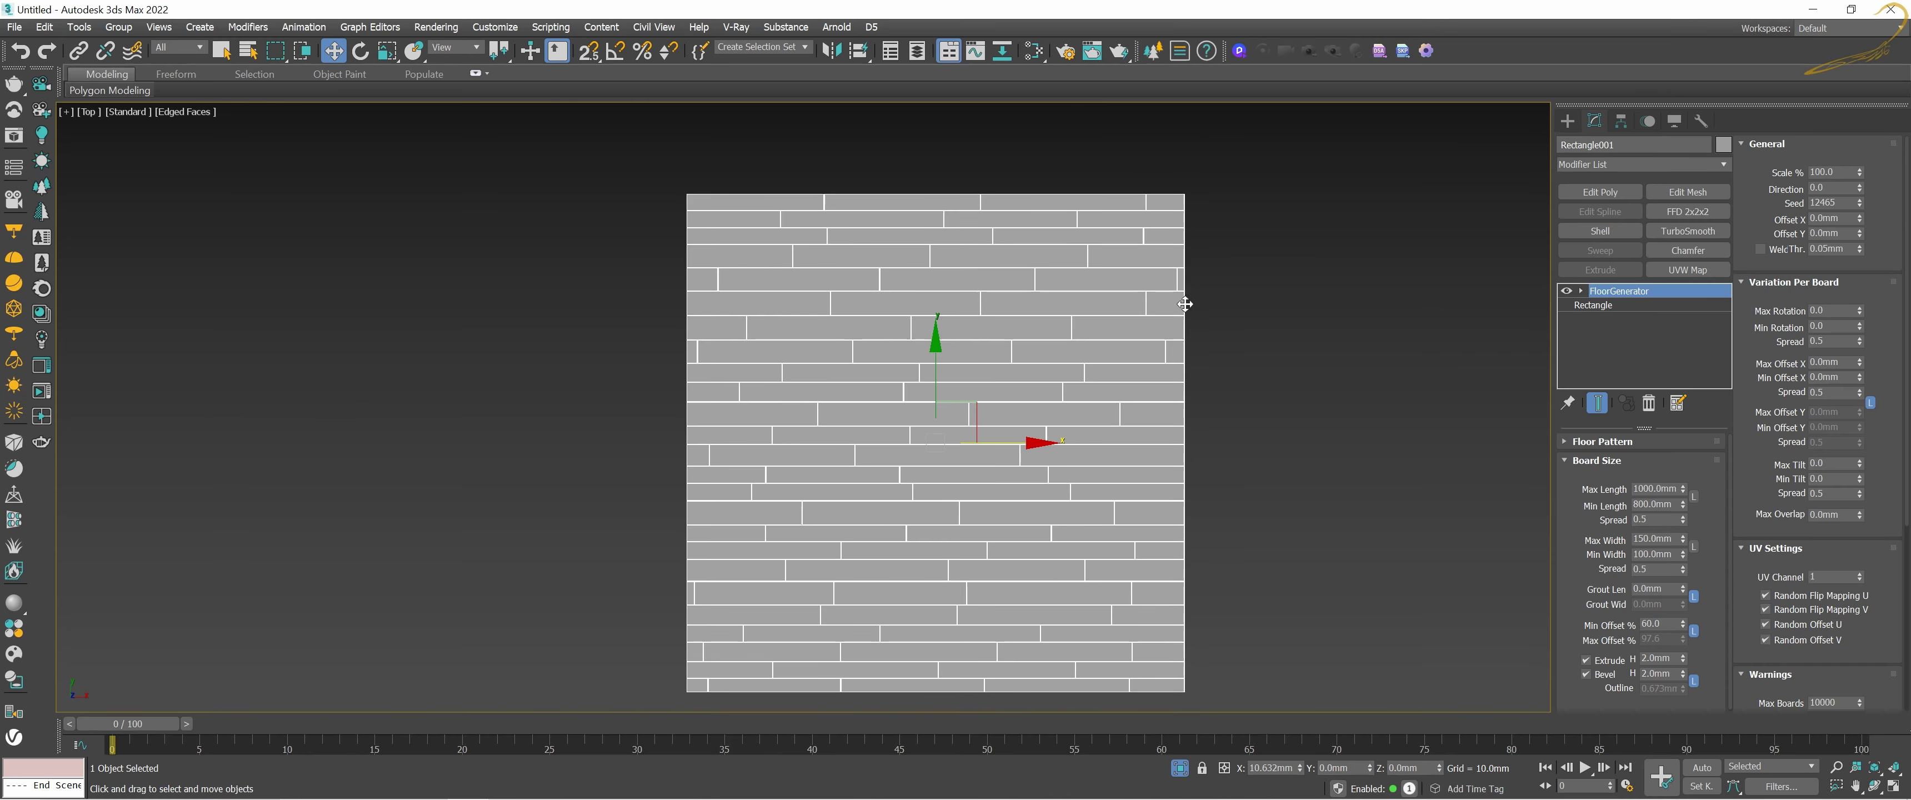
{"action": "scroll", "coordinate": [1183, 289], "scroll_direction": "up", "scroll_amount": 2}
{"action": "scroll", "coordinate": [1179, 312], "scroll_direction": "down", "scroll_amount": 1}
{"action": "scroll", "coordinate": [1138, 371], "scroll_direction": "down", "scroll_amount": 2}
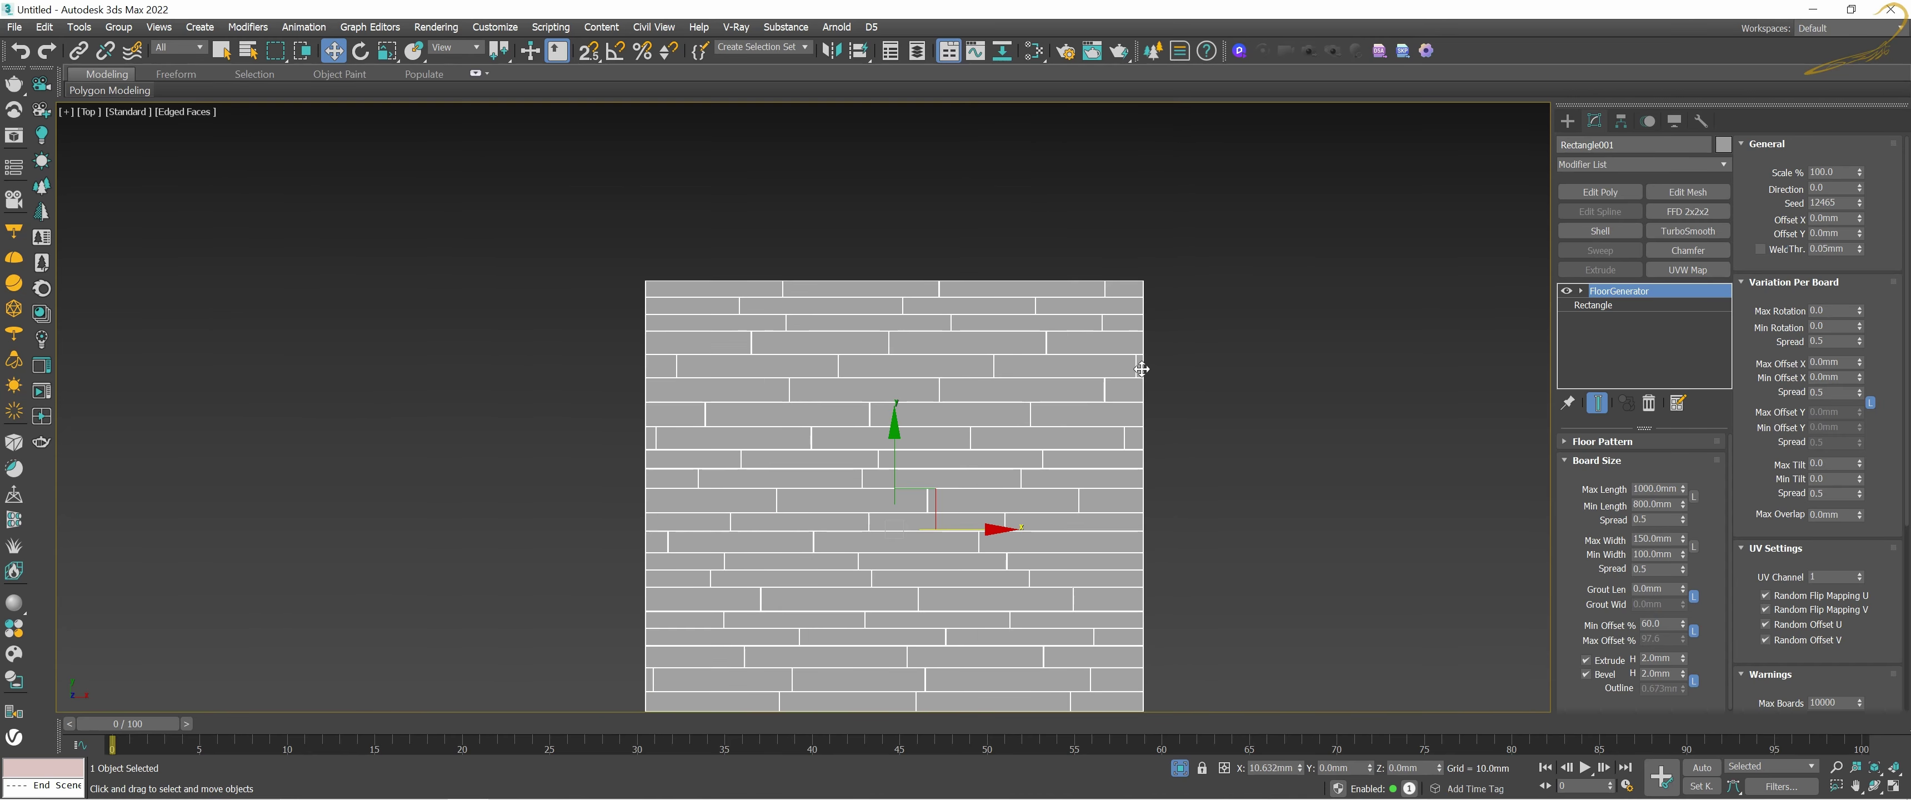
{"action": "scroll", "coordinate": [1128, 364], "scroll_direction": "up", "scroll_amount": 3}
{"action": "scroll", "coordinate": [1128, 364], "scroll_direction": "up", "scroll_amount": 2}
{"action": "scroll", "coordinate": [1152, 333], "scroll_direction": "up", "scroll_amount": 1}
{"action": "scroll", "coordinate": [1169, 349], "scroll_direction": "up", "scroll_amount": 1}
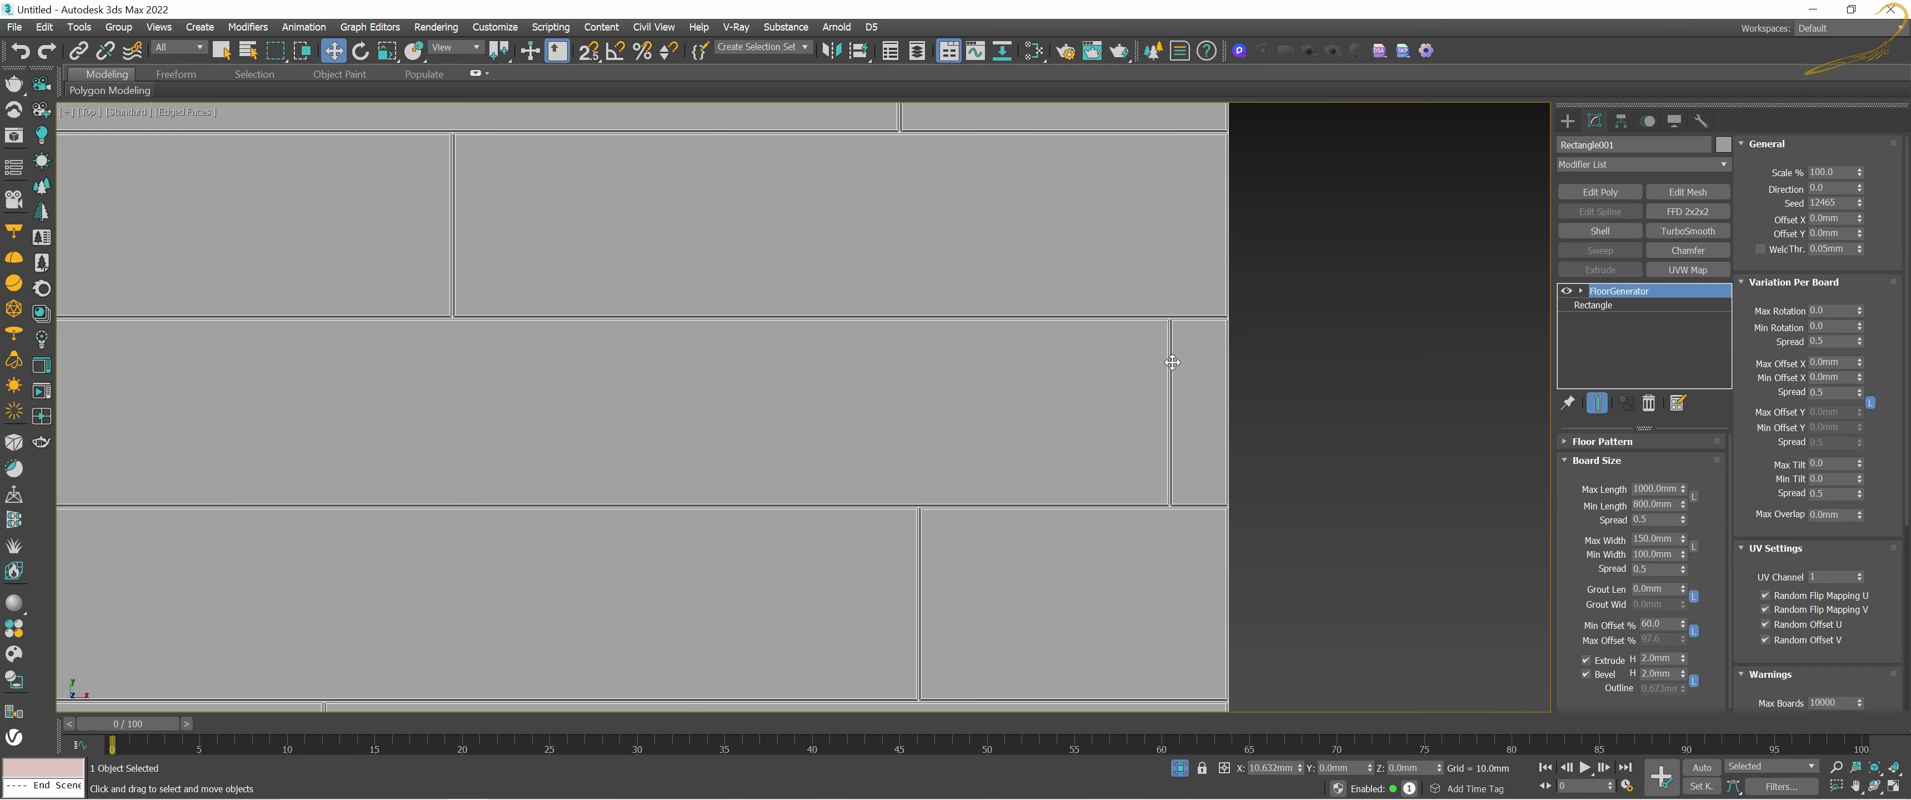
{"action": "scroll", "coordinate": [1173, 353], "scroll_direction": "down", "scroll_amount": 1}
{"action": "scroll", "coordinate": [1131, 364], "scroll_direction": "up", "scroll_amount": 2}
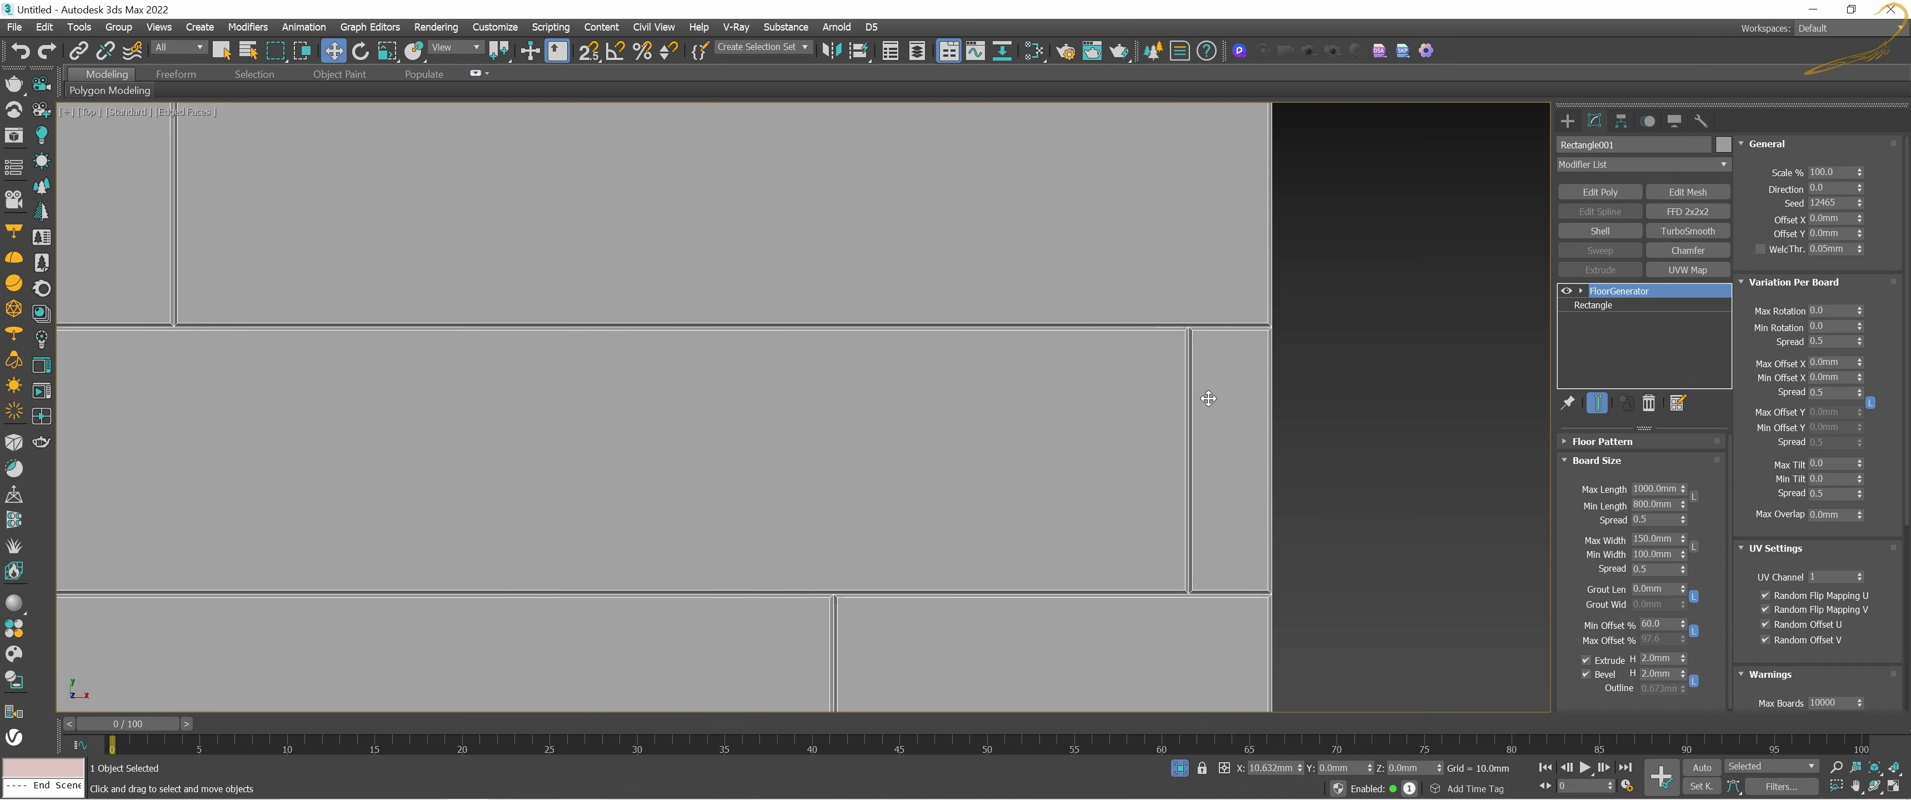
{"action": "scroll", "coordinate": [1210, 395], "scroll_direction": "down", "scroll_amount": 2}
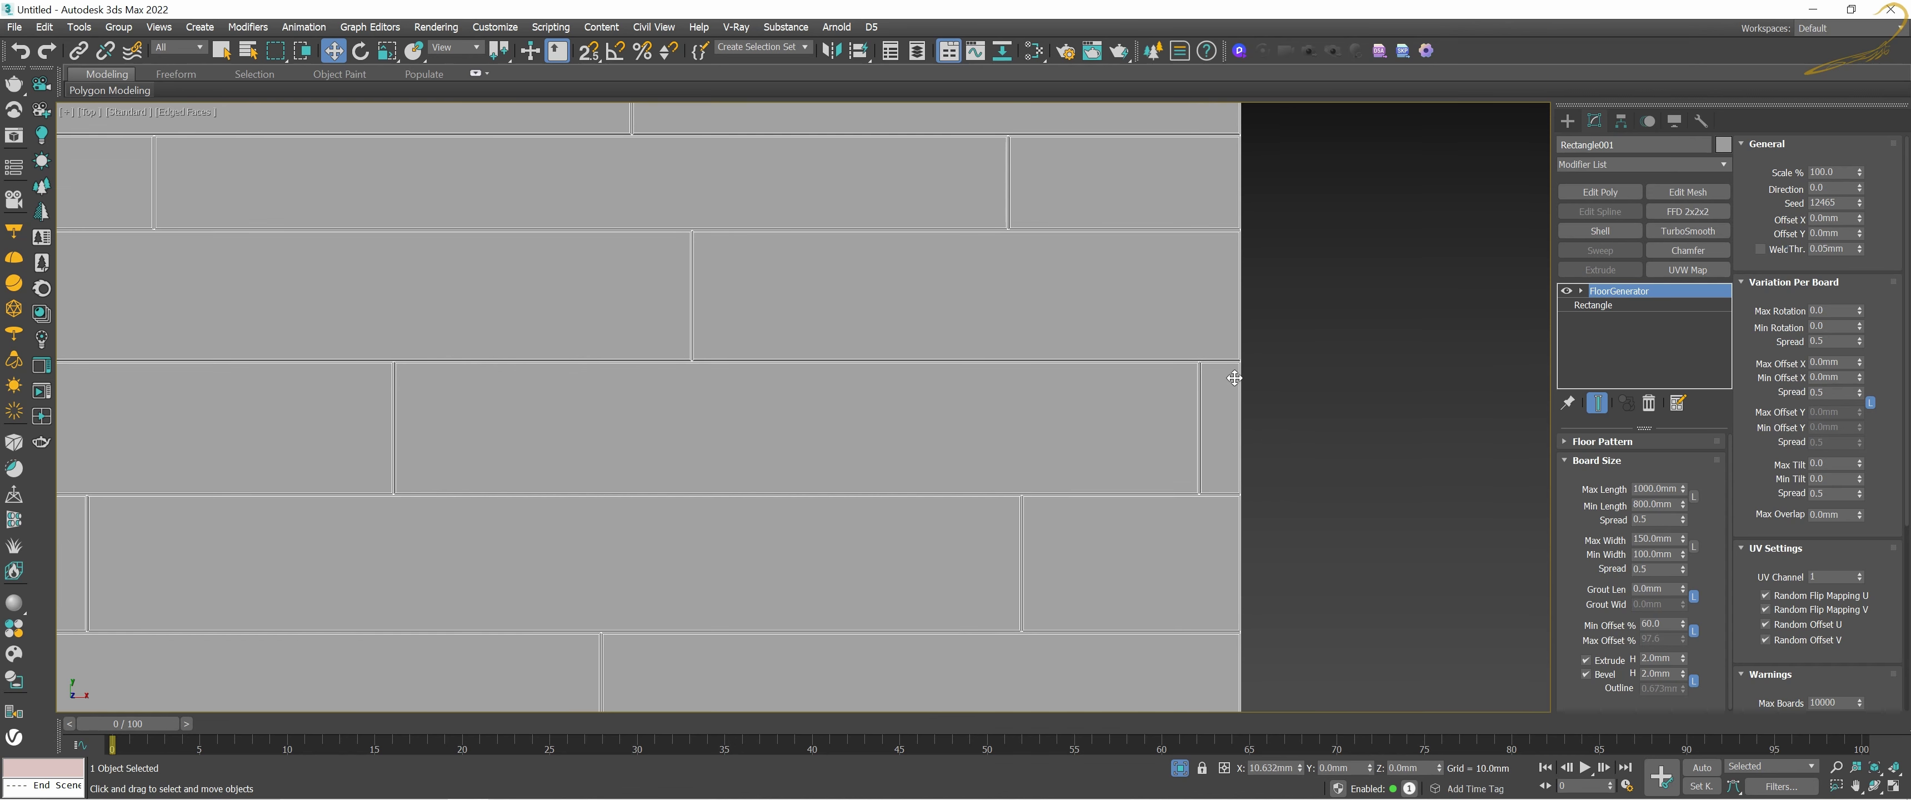
{"action": "scroll", "coordinate": [1093, 403], "scroll_direction": "down", "scroll_amount": 2}
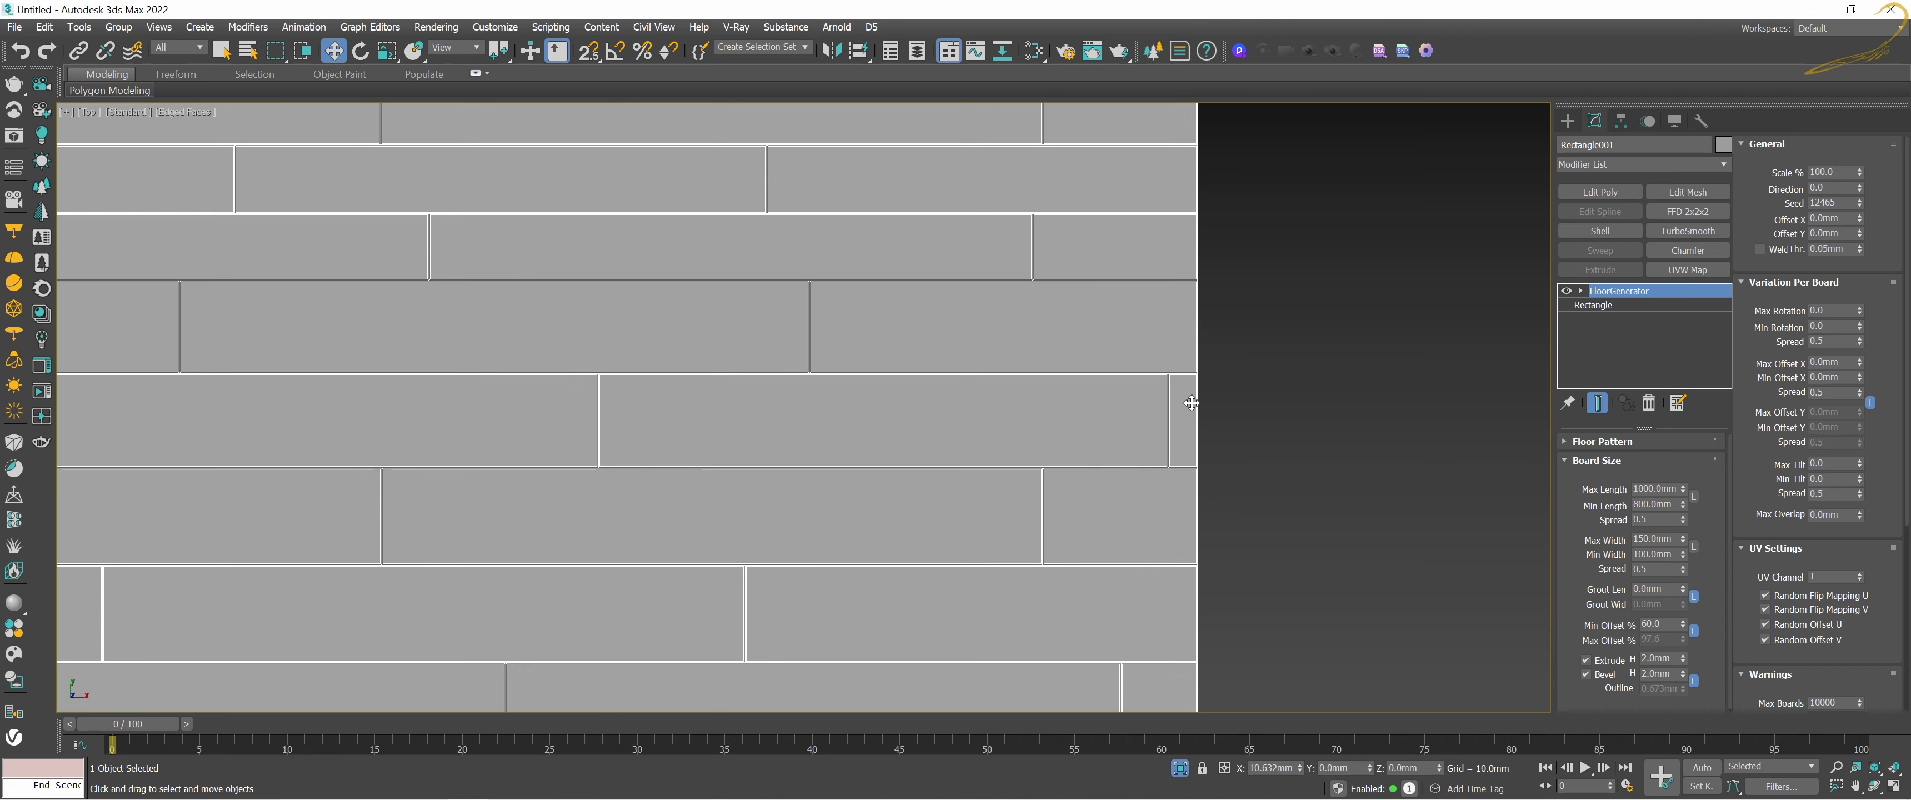
Step: Maximize the Perspective viewport, orbit and zoom toward the floor, and reselect the floor
{"action": "key", "text": "alt+w"}
{"action": "left_click", "coordinate": [1001, 486]}
{"action": "key", "text": "alt+w"}
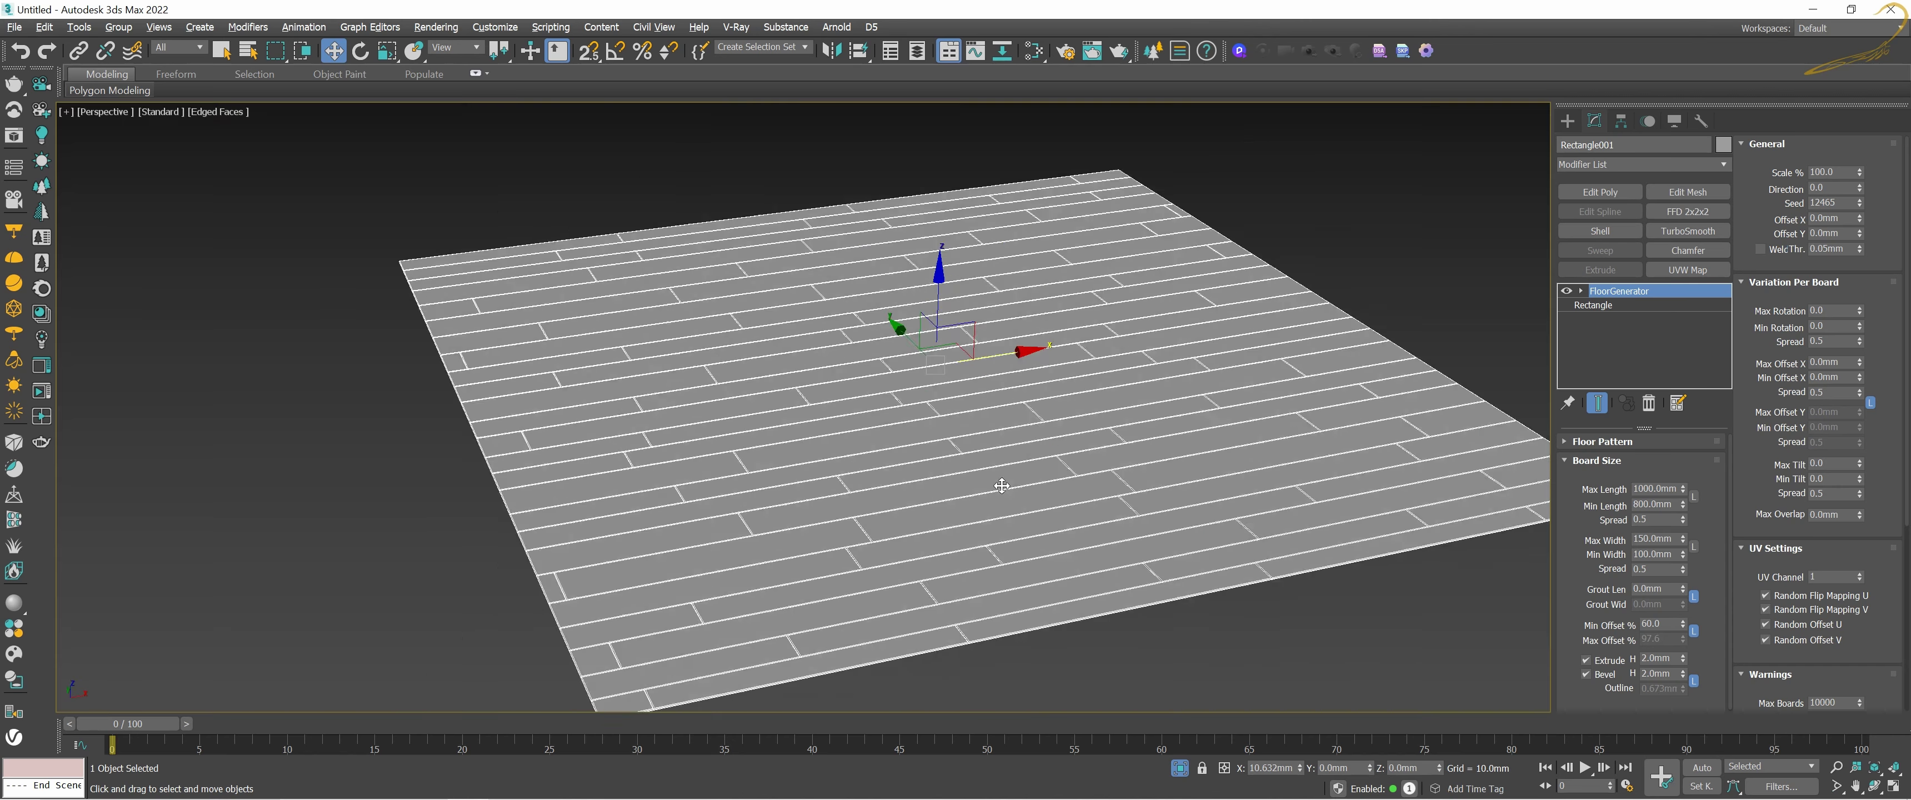
{"action": "mouse_move", "coordinate": [1002, 485]}
{"action": "middle_mouse_down", "text": "alt"}
{"action": "mouse_move", "coordinate": [1088, 510]}
{"action": "mouse_move", "coordinate": [805, 397]}
{"action": "middle_mouse_up", "text": "alt"}
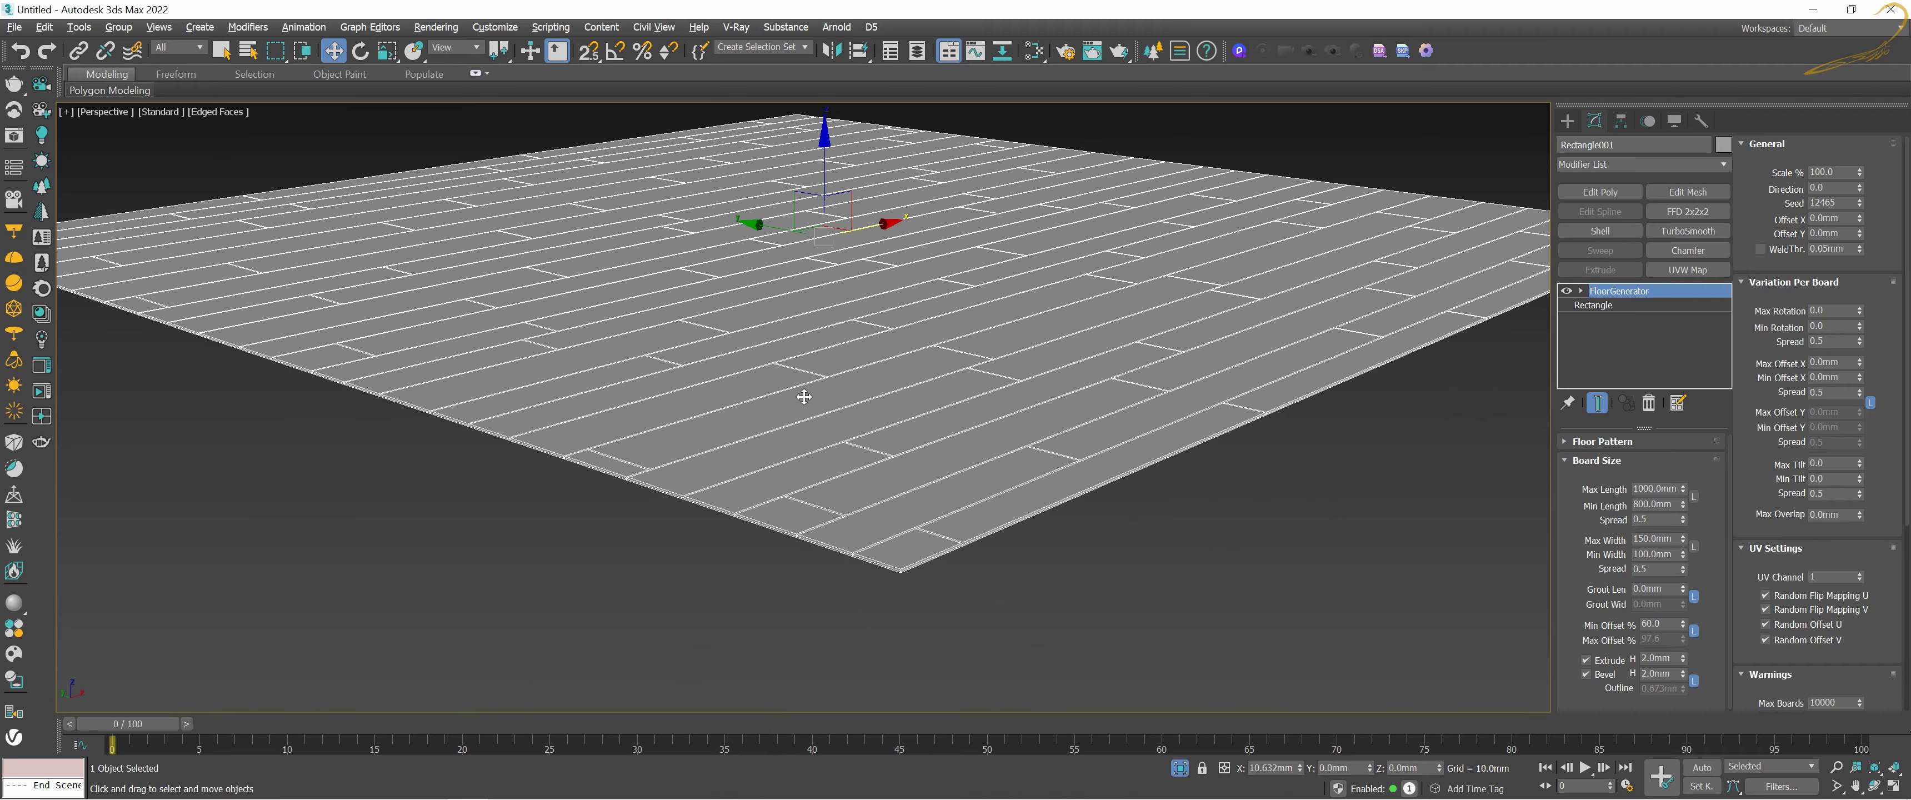
{"action": "scroll", "coordinate": [804, 397], "scroll_direction": "up", "scroll_amount": 2}
{"action": "scroll", "coordinate": [810, 443], "scroll_direction": "up", "scroll_amount": 2}
{"action": "scroll", "coordinate": [781, 414], "scroll_direction": "up", "scroll_amount": 2}
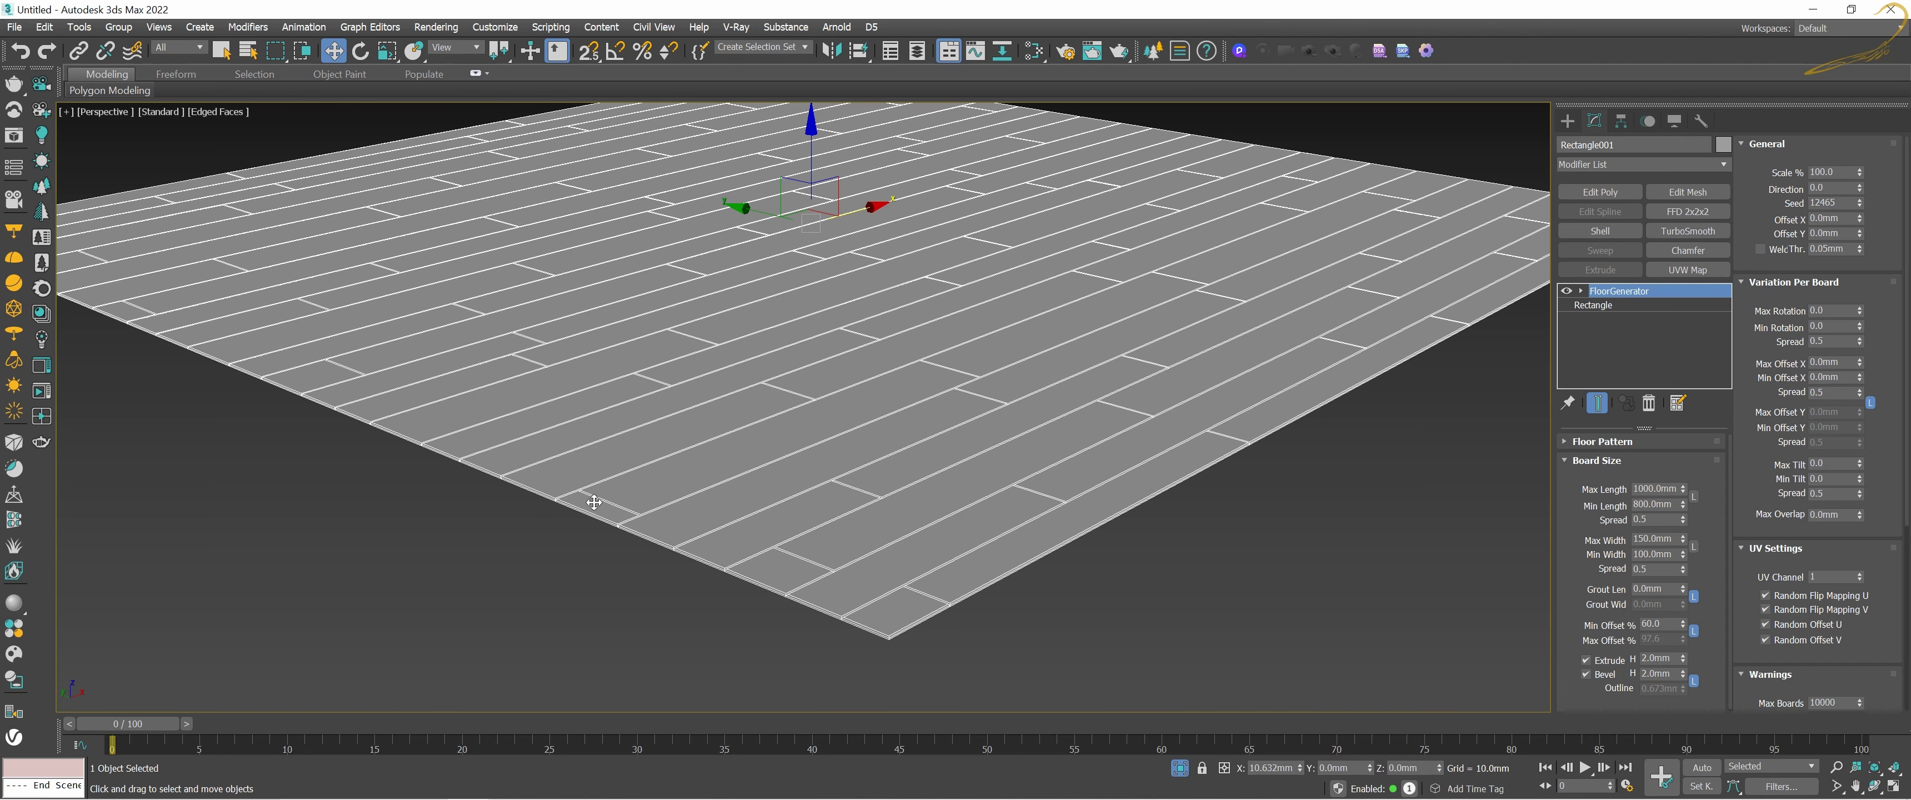
{"action": "left_click", "coordinate": [600, 547]}
{"action": "left_click", "coordinate": [592, 513]}
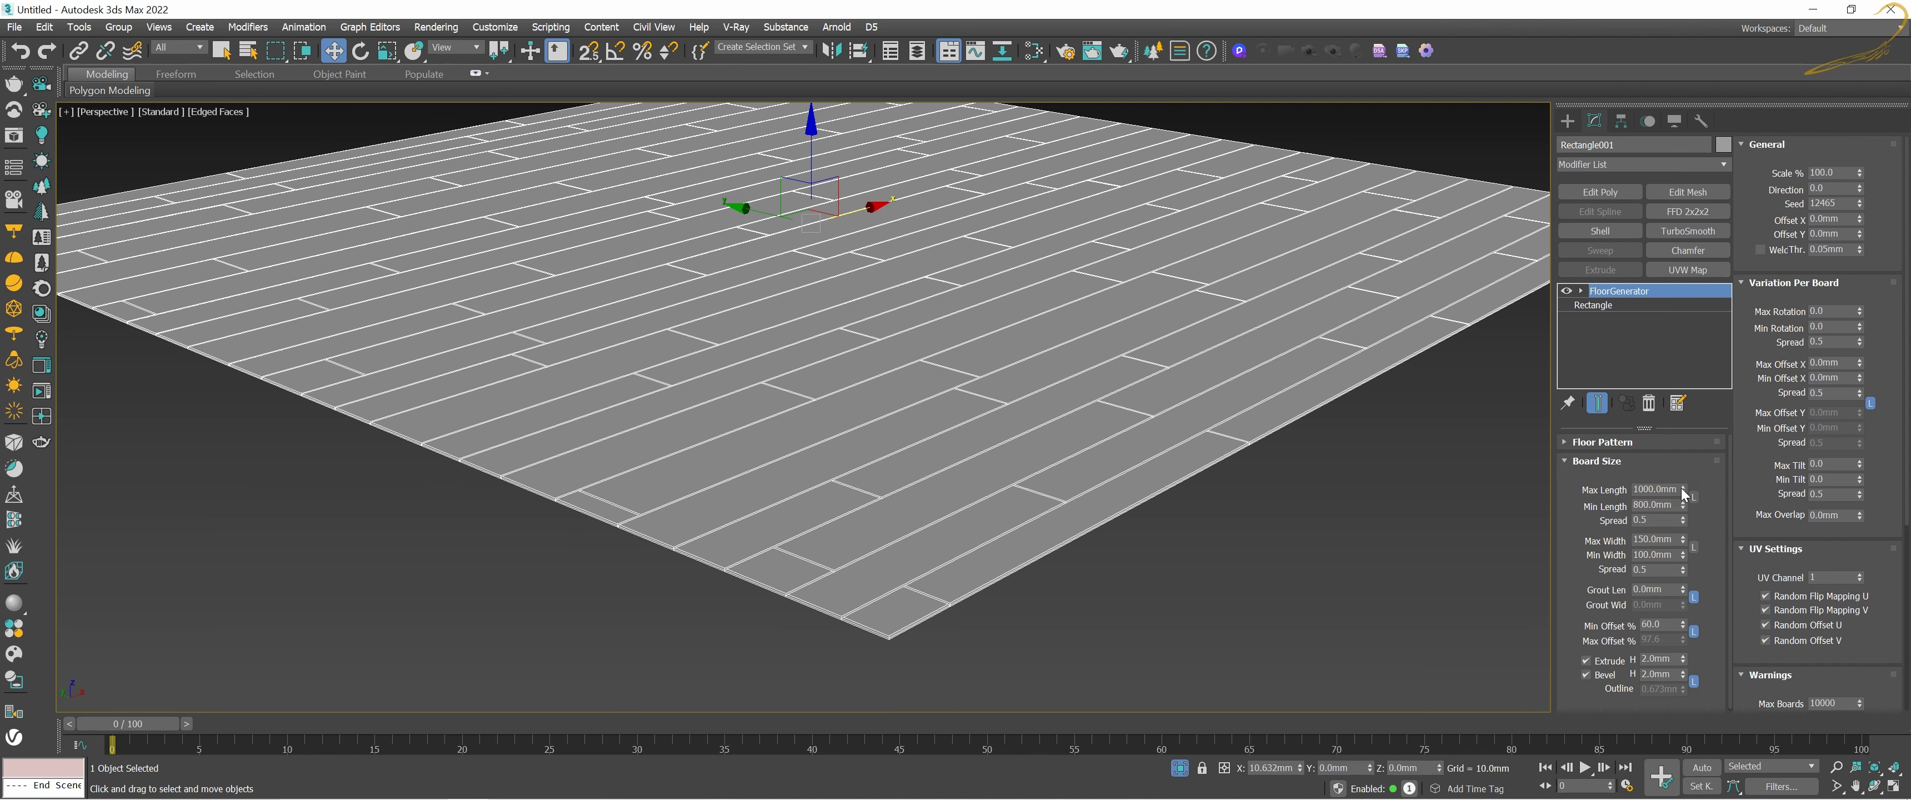
Step: Drag Offset X upward to 130.693mm, sliding the boards sideways
{"action": "left_click_drag", "start_coordinate": [1683, 494], "coordinate": [1680, 477]}
{"action": "left_click_drag", "start_coordinate": [1860, 220], "coordinate": [1703, 88]}
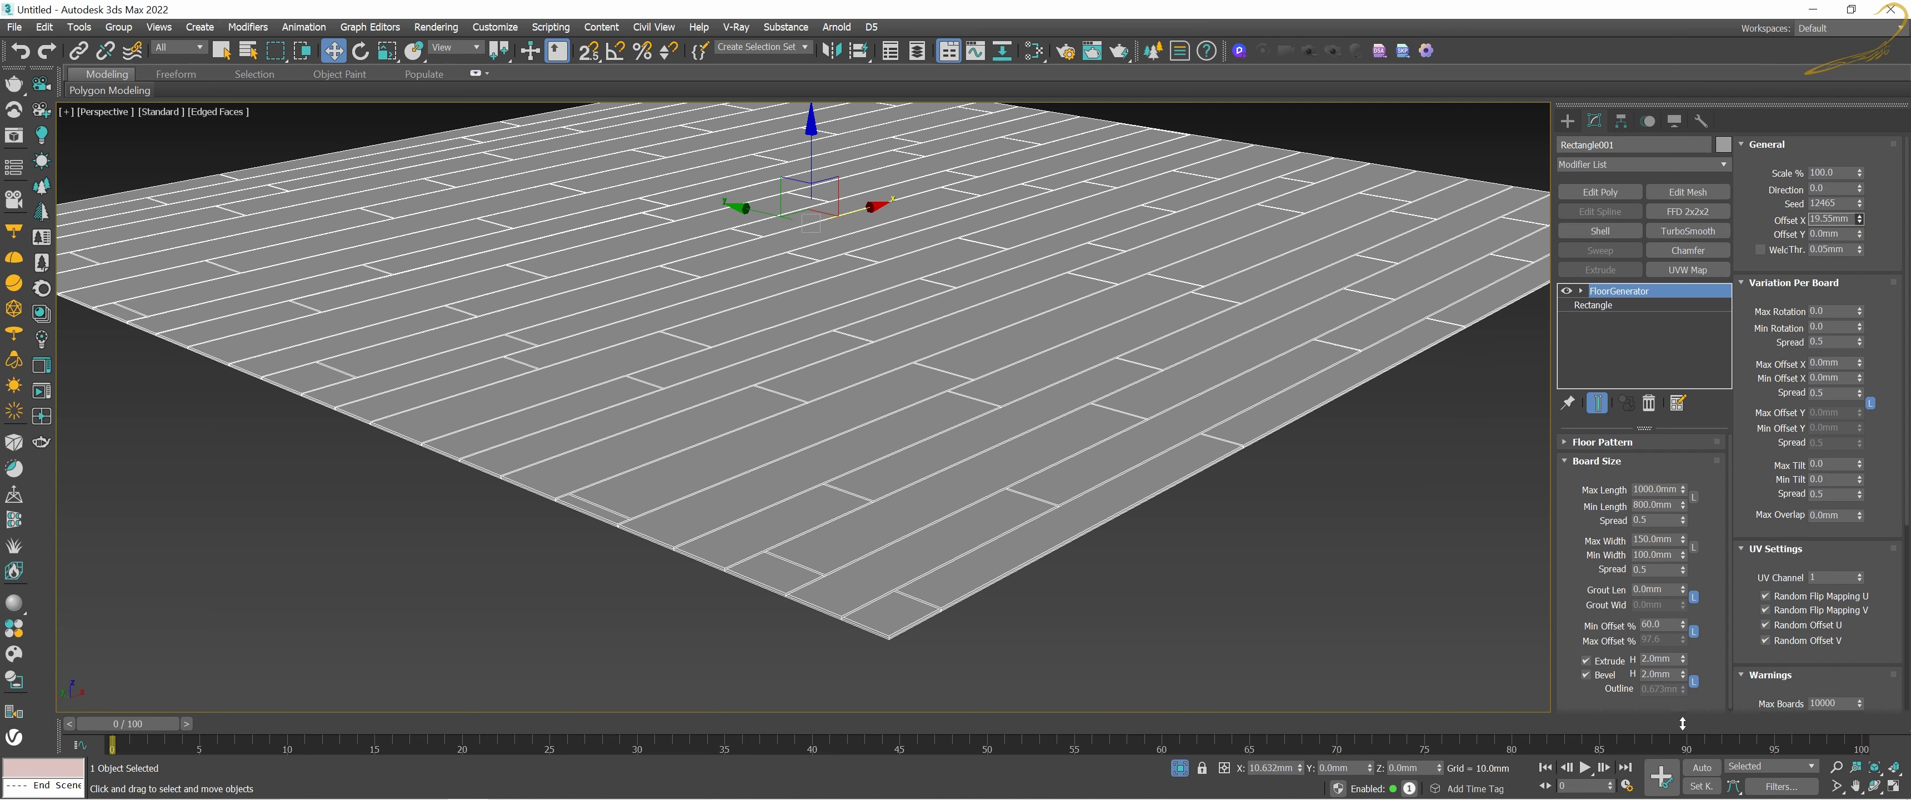
{"action": "left_click_drag", "start_coordinate": [1690, 782], "coordinate": [1660, 742]}
{"action": "mouse_move", "coordinate": [1860, 221]}
{"action": "left_mouse_down"}
{"action": "mouse_move", "coordinate": [1814, 30]}
{"action": "mouse_move", "coordinate": [1781, 705]}
{"action": "mouse_move", "coordinate": [1716, 760]}
{"action": "left_mouse_up"}
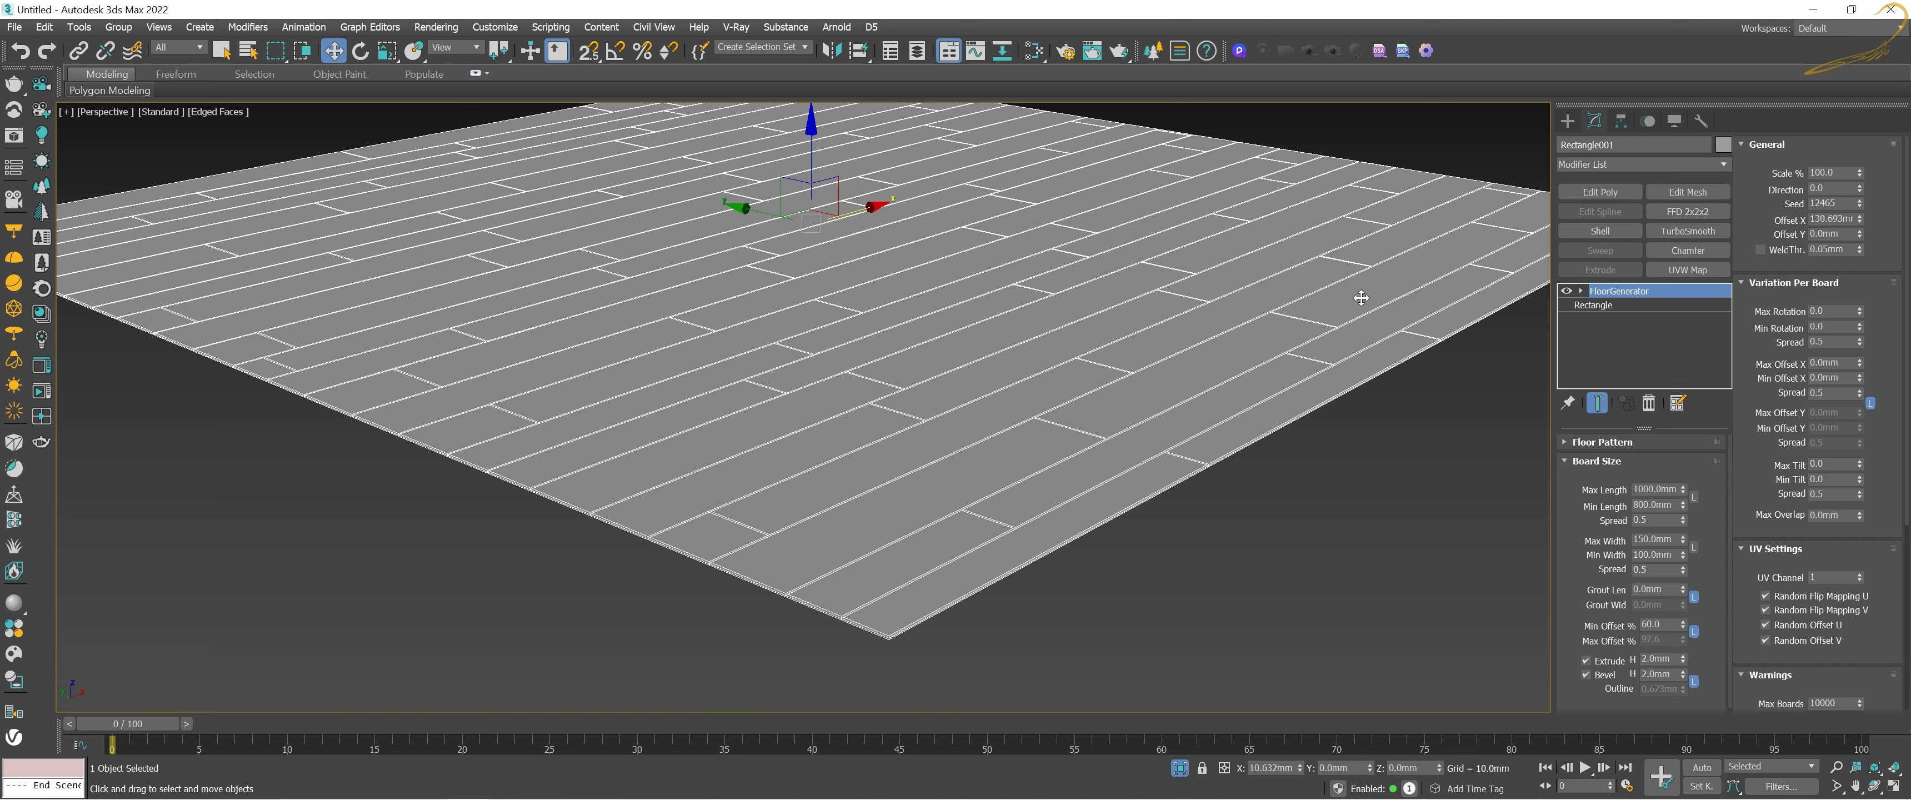
Step: Lock the boards to a single fixed length and width
{"action": "middle_click_drag", "start_coordinate": [1263, 369], "coordinate": [1365, 341], "text": "alt"}
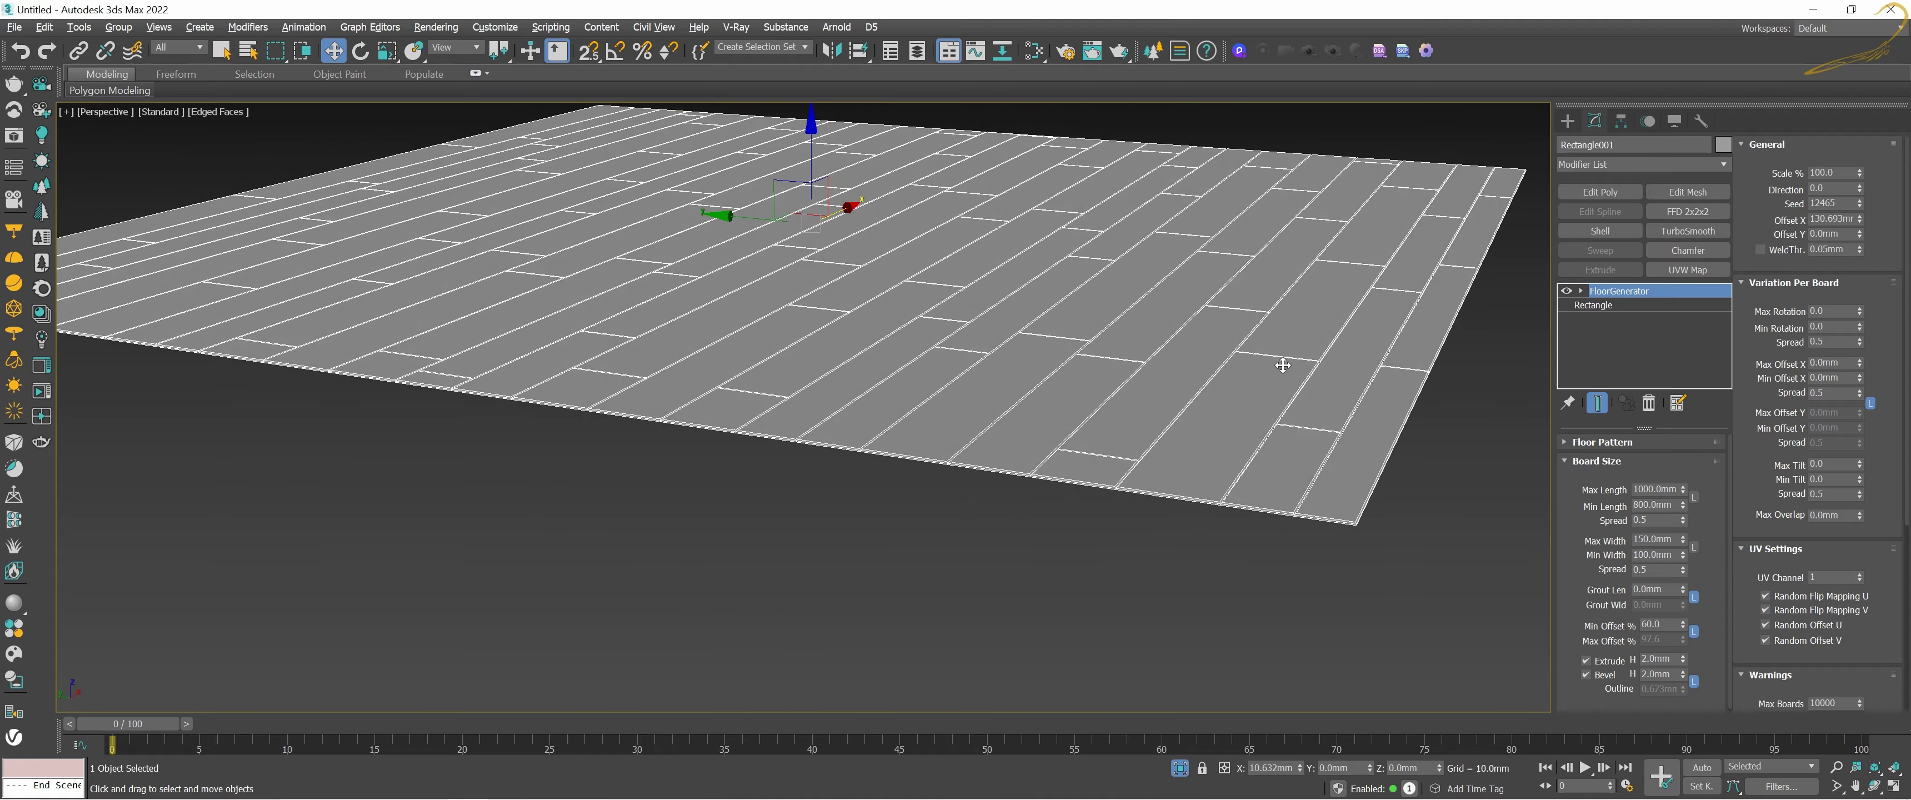
{"action": "scroll", "coordinate": [1350, 364], "scroll_direction": "up", "scroll_amount": 3}
{"action": "scroll", "coordinate": [1313, 397], "scroll_direction": "up", "scroll_amount": 2}
{"action": "scroll", "coordinate": [1304, 487], "scroll_direction": "up", "scroll_amount": 2}
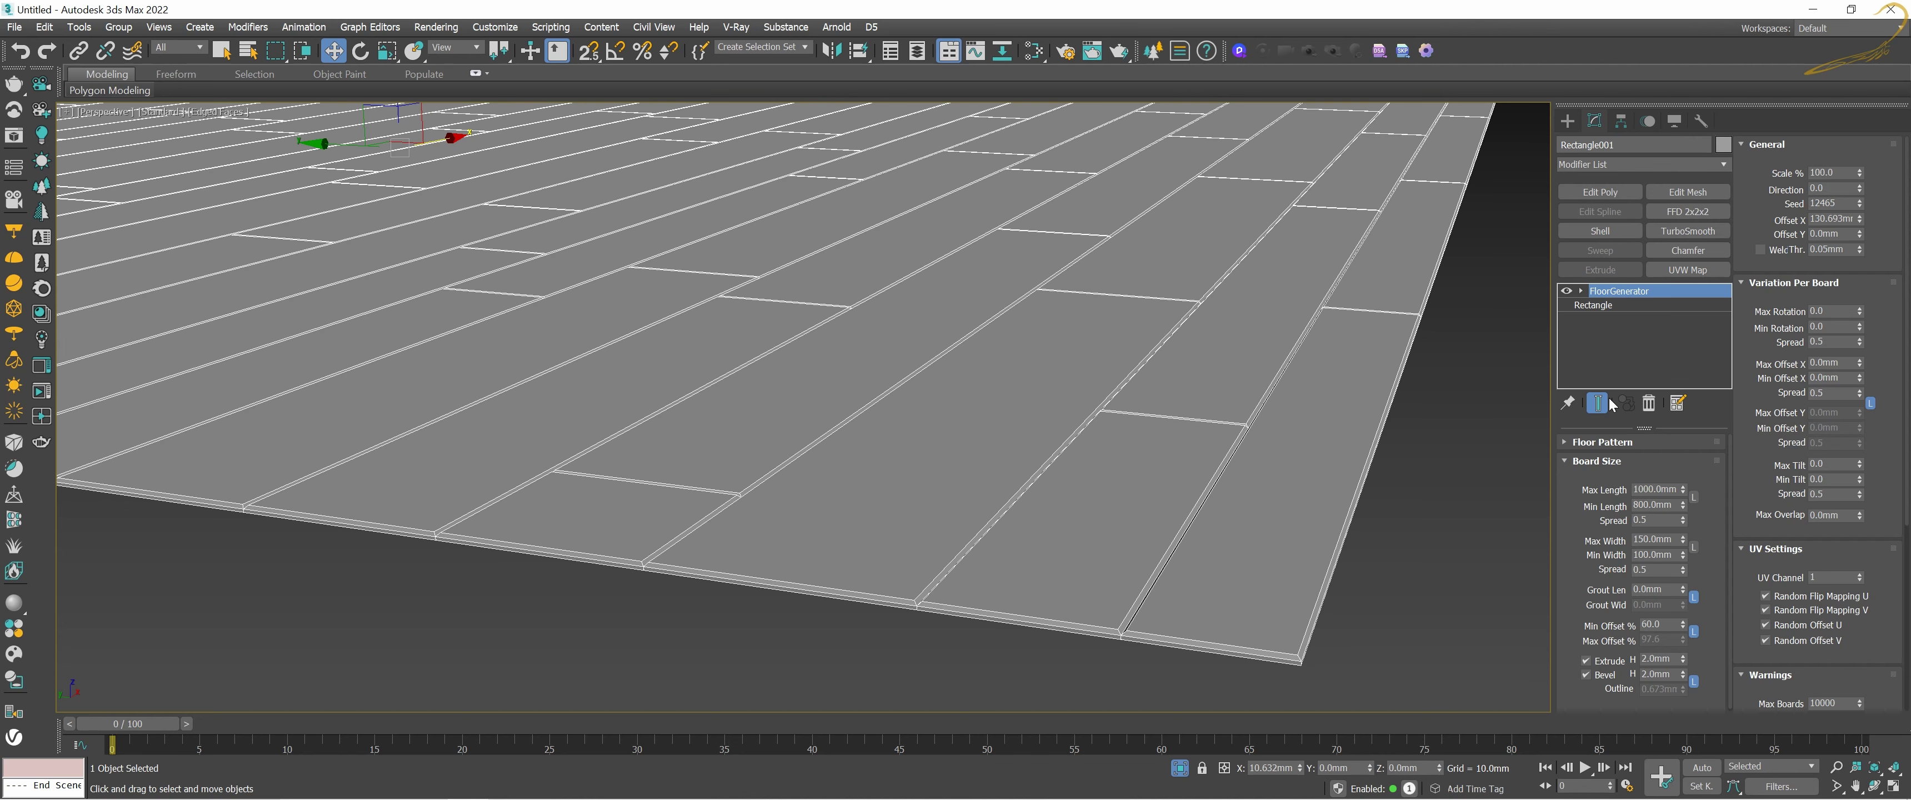
{"action": "left_click", "coordinate": [1693, 495]}
{"action": "left_click", "coordinate": [1694, 546]}
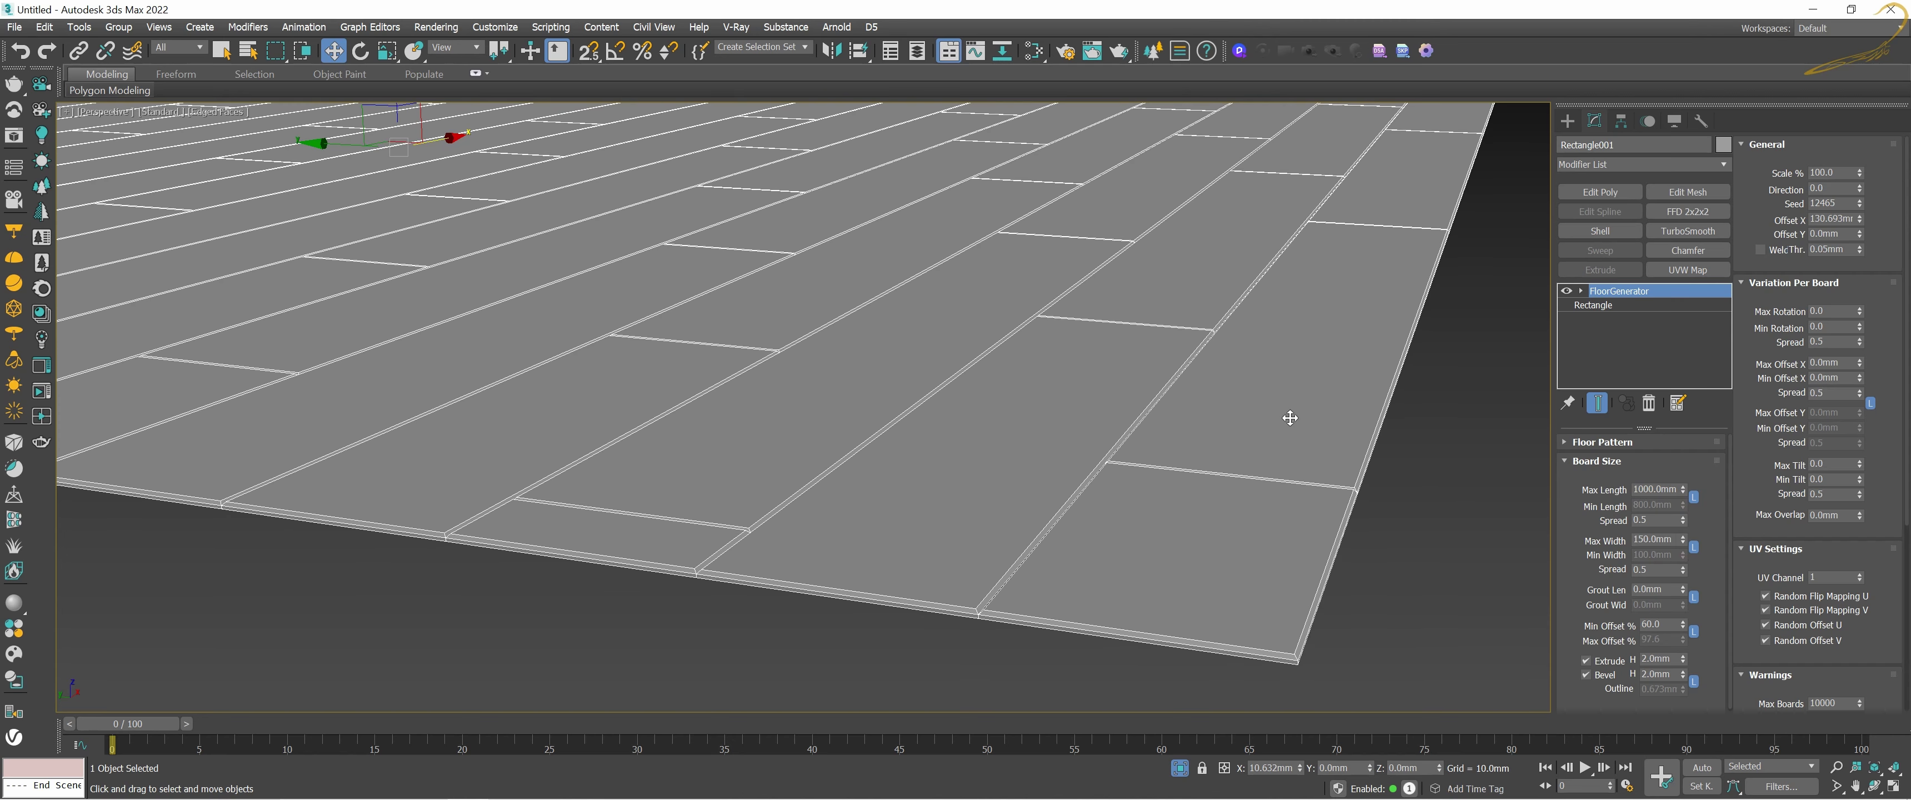
Step: Reset Offset X to zero, then raise it to 203.881mm
{"action": "middle_click_drag", "start_coordinate": [1288, 414], "coordinate": [1322, 411]}
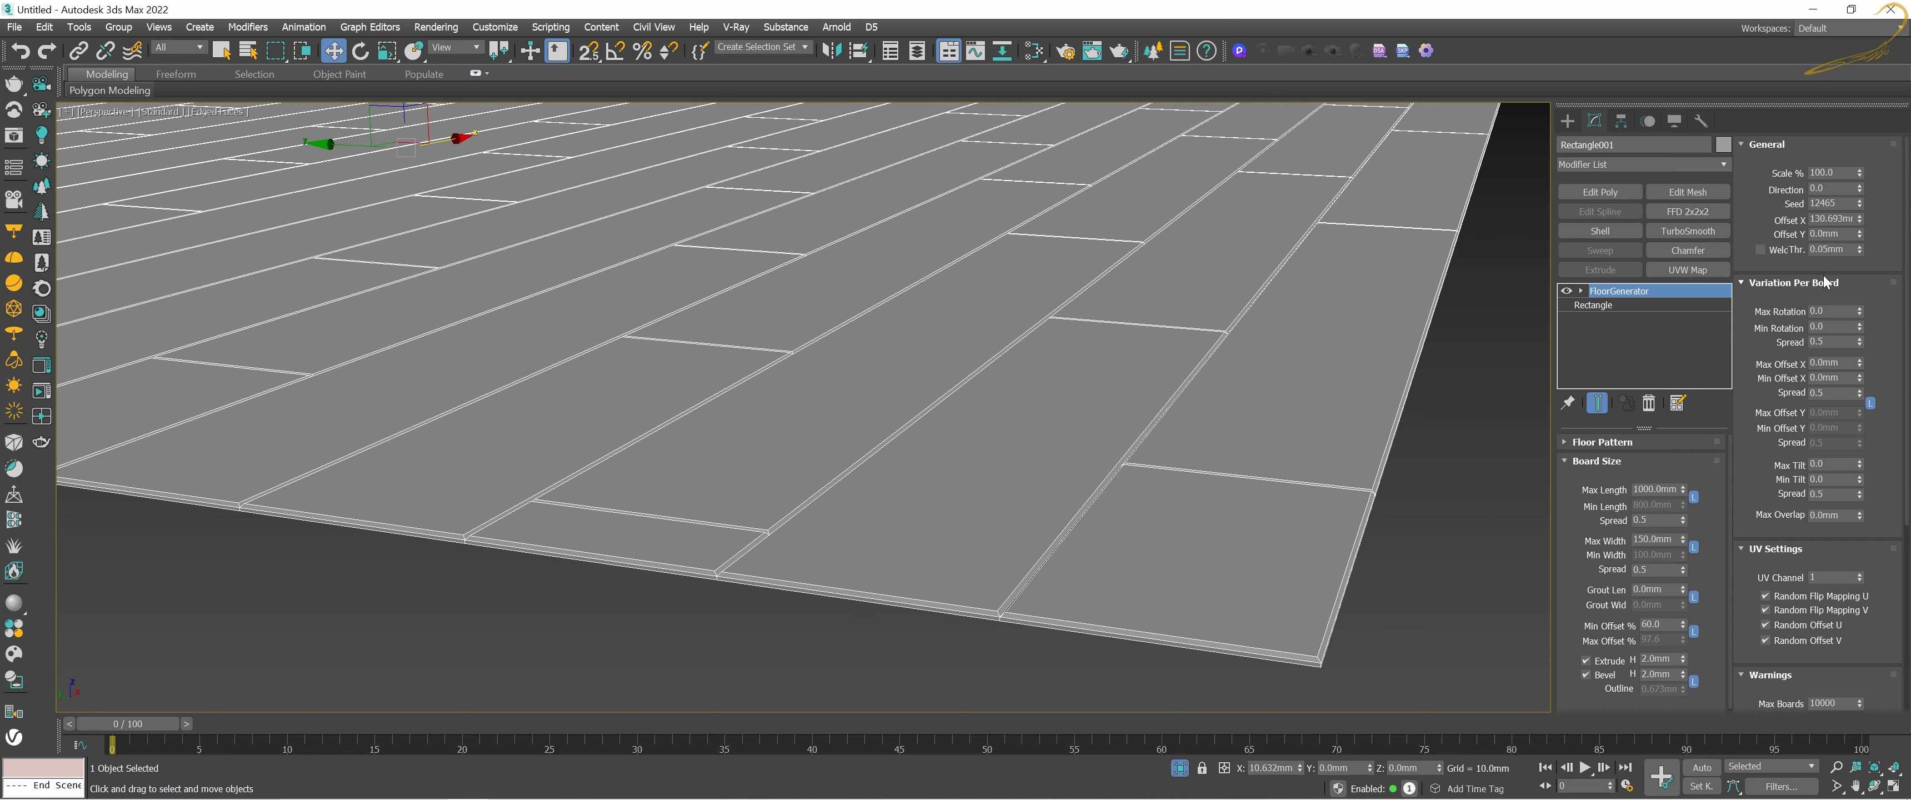
{"action": "right_click", "coordinate": [1860, 221]}
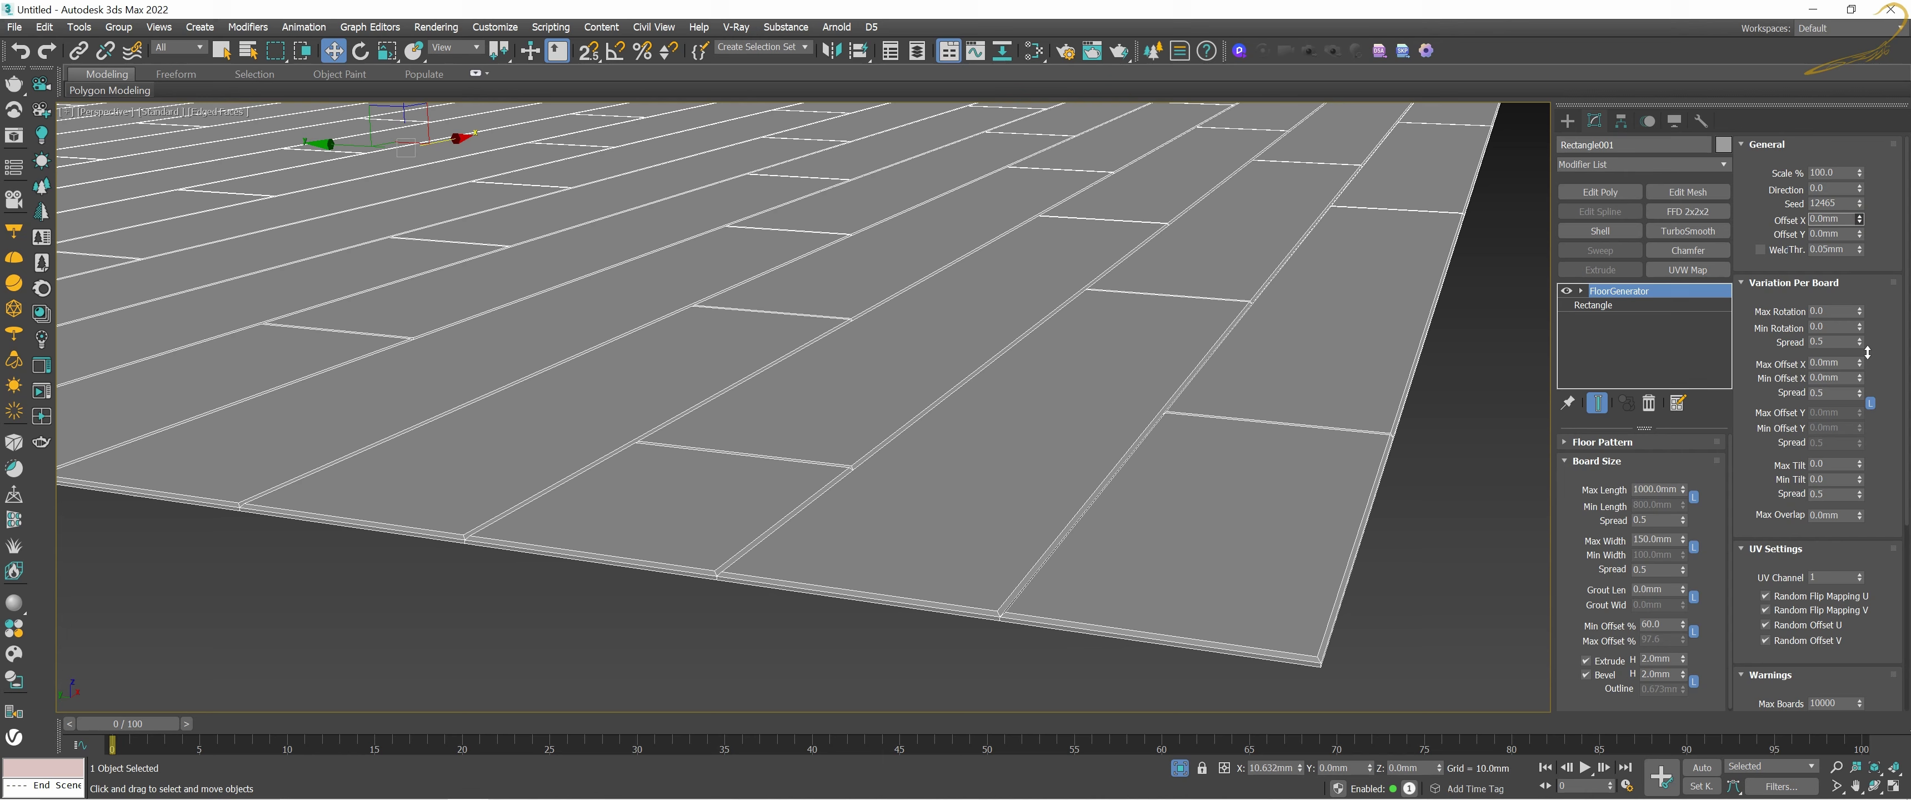
{"action": "left_click_drag", "start_coordinate": [1869, 278], "coordinate": [1868, 215]}
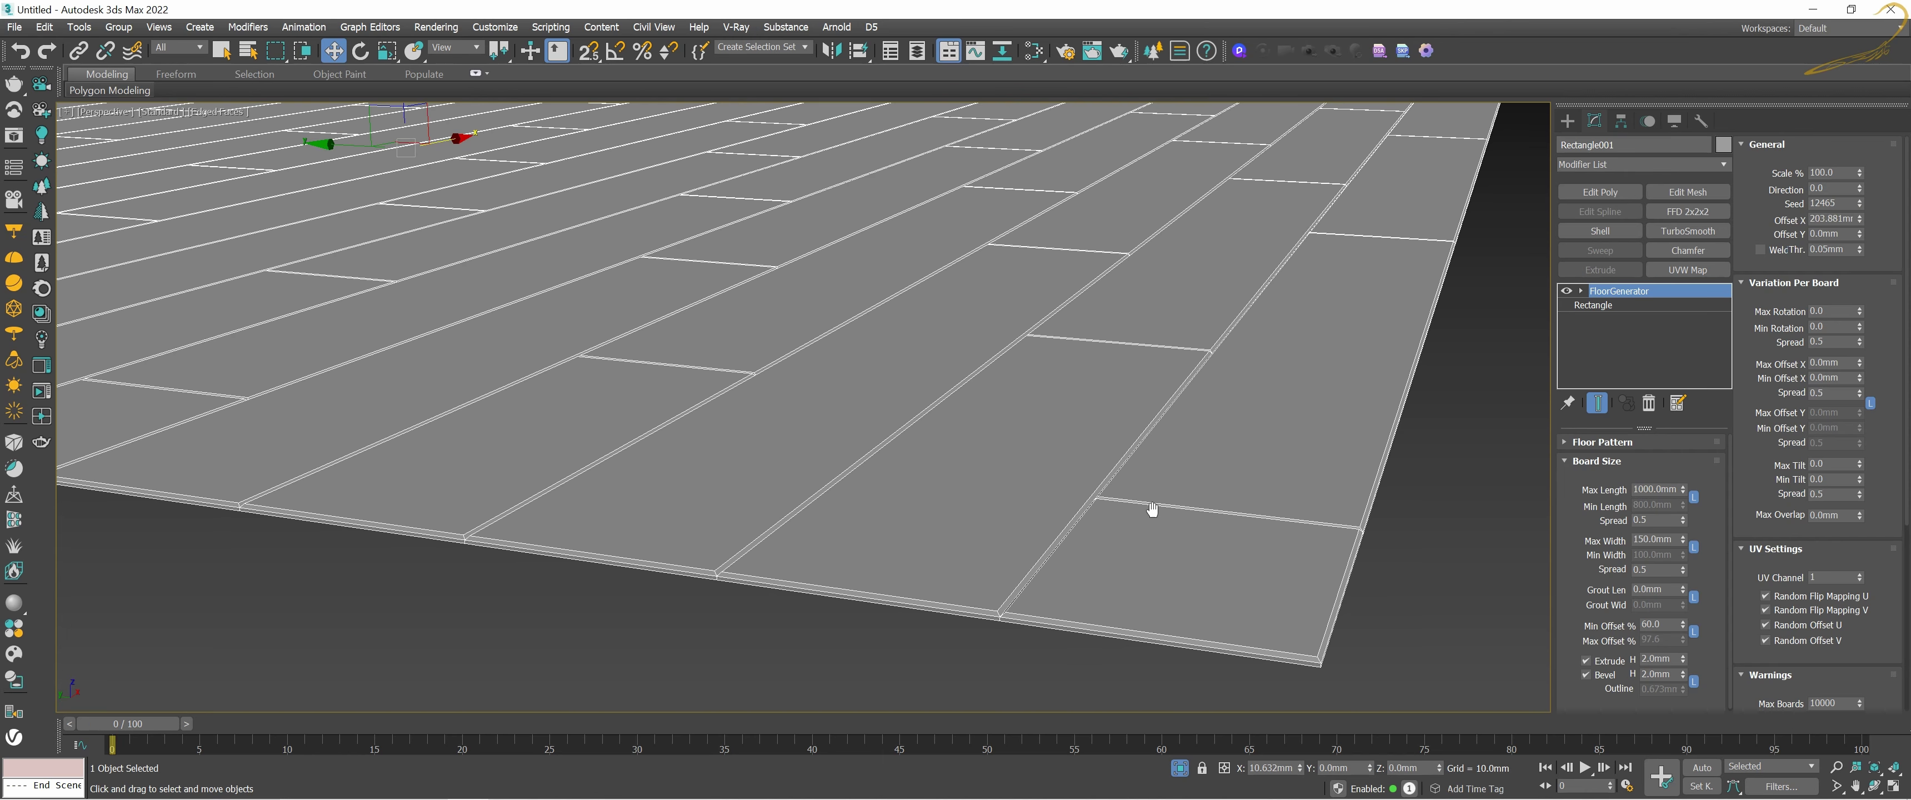
{"action": "middle_click_drag", "start_coordinate": [1144, 508], "coordinate": [1177, 512]}
{"action": "scroll", "coordinate": [1280, 393], "scroll_direction": "down", "scroll_amount": 2}
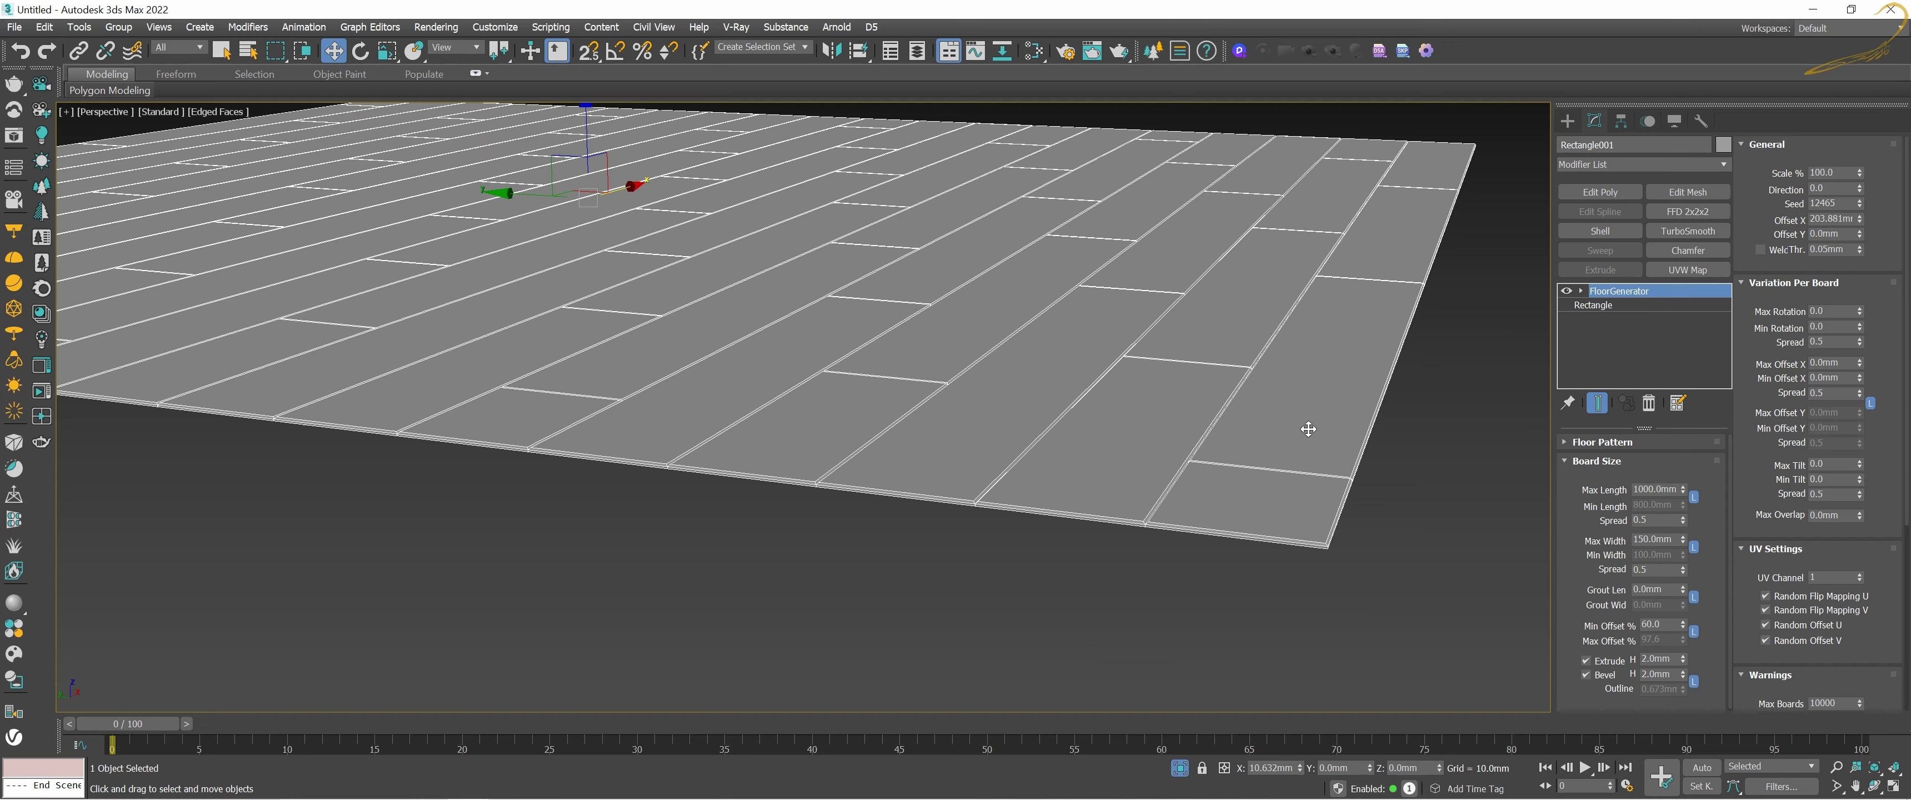
{"action": "middle_click_drag", "start_coordinate": [1306, 440], "coordinate": [854, 380]}
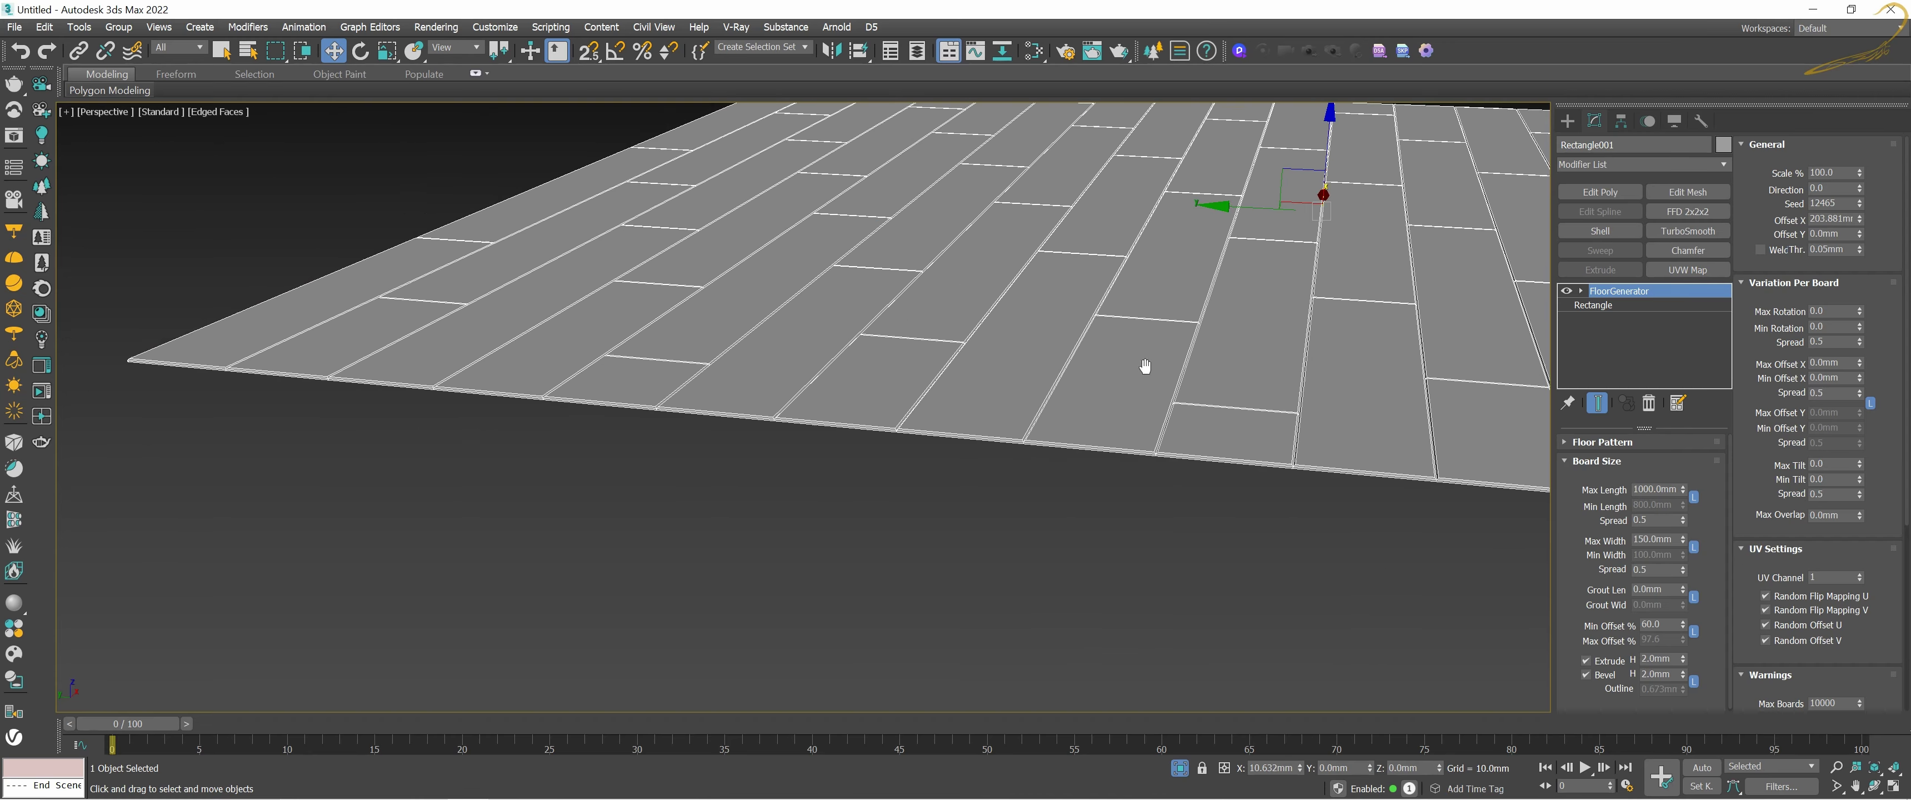
{"action": "scroll", "coordinate": [840, 392], "scroll_direction": "down", "scroll_amount": 1}
{"action": "scroll", "coordinate": [836, 397], "scroll_direction": "down", "scroll_amount": 1}
{"action": "mouse_move", "coordinate": [836, 397]}
{"action": "middle_mouse_down"}
{"action": "mouse_move", "coordinate": [806, 375]}
{"action": "mouse_move", "coordinate": [543, 417]}
{"action": "mouse_move", "coordinate": [1194, 460]}
{"action": "middle_mouse_up"}
{"action": "scroll", "coordinate": [1135, 449], "scroll_direction": "up", "scroll_amount": 2}
{"action": "scroll", "coordinate": [1199, 461], "scroll_direction": "up", "scroll_amount": 2}
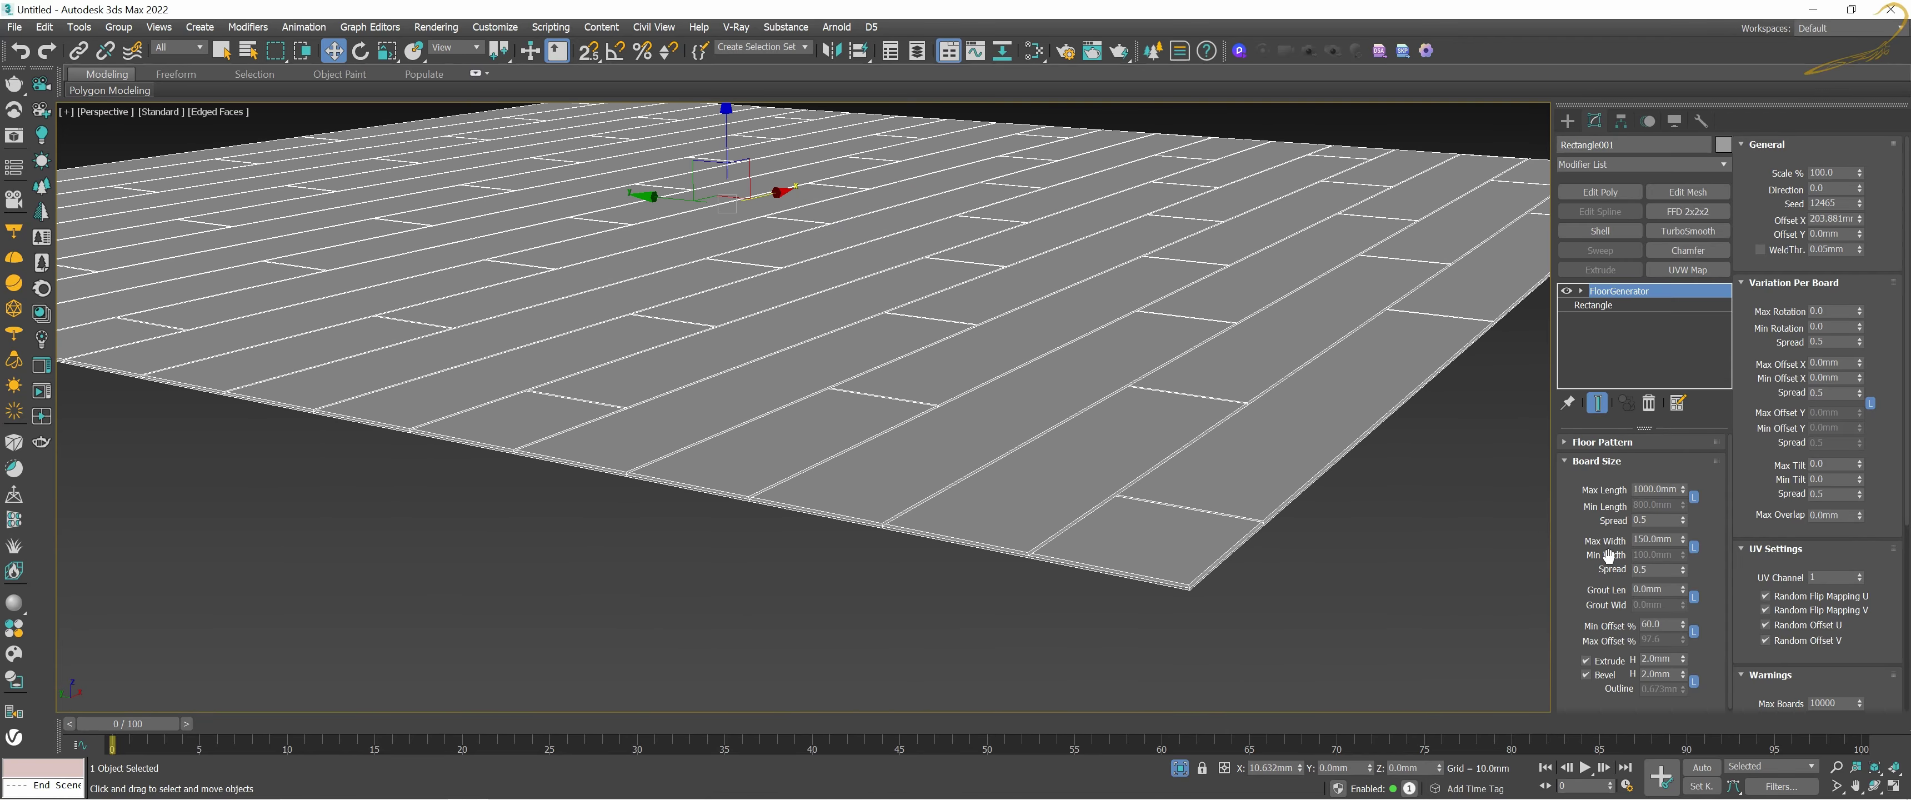
Step: Set the maximum board width to 60mm
{"action": "left_click", "coordinate": [1643, 544]}
{"action": "type", "text": "60"}
{"action": "key", "text": "Return"}
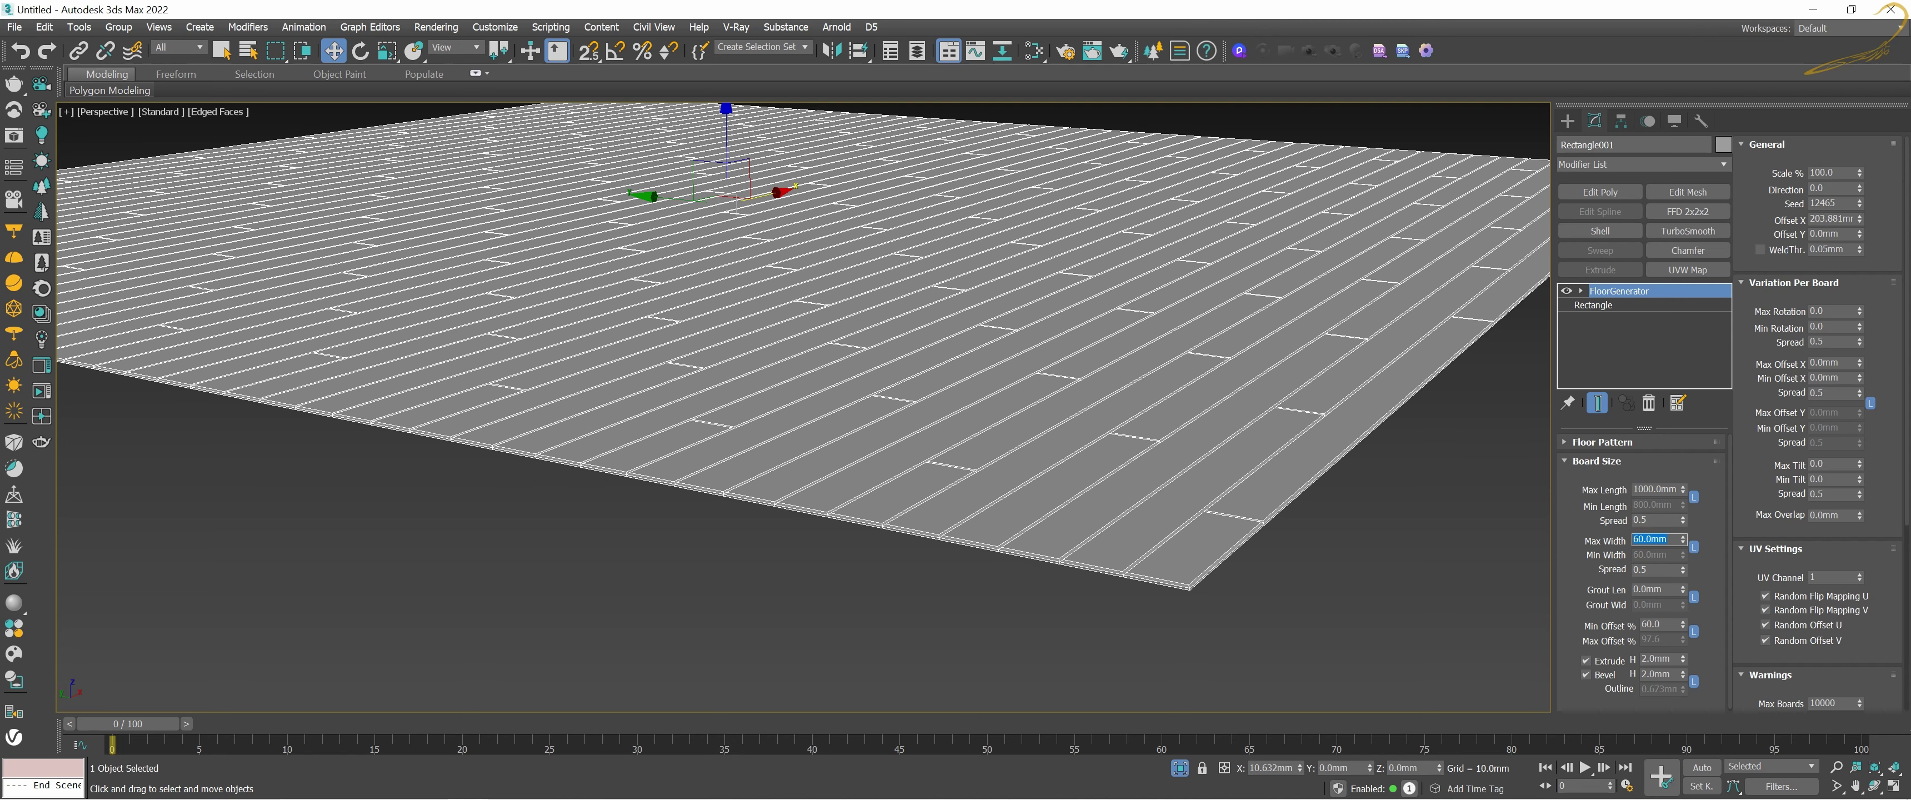
{"action": "scroll", "coordinate": [1172, 274], "scroll_direction": "down", "scroll_amount": 3}
{"action": "mouse_move", "coordinate": [1172, 274]}
{"action": "middle_mouse_down", "text": "alt"}
{"action": "mouse_move", "coordinate": [1173, 327]}
{"action": "mouse_move", "coordinate": [1251, 355]}
{"action": "middle_mouse_up", "text": "alt"}
{"action": "scroll", "coordinate": [1250, 355], "scroll_direction": "up", "scroll_amount": 5}
Step: Widen the boards slightly, then enter 80mm as the maximum board width
{"action": "left_click_drag", "start_coordinate": [1683, 539], "coordinate": [1683, 512]}
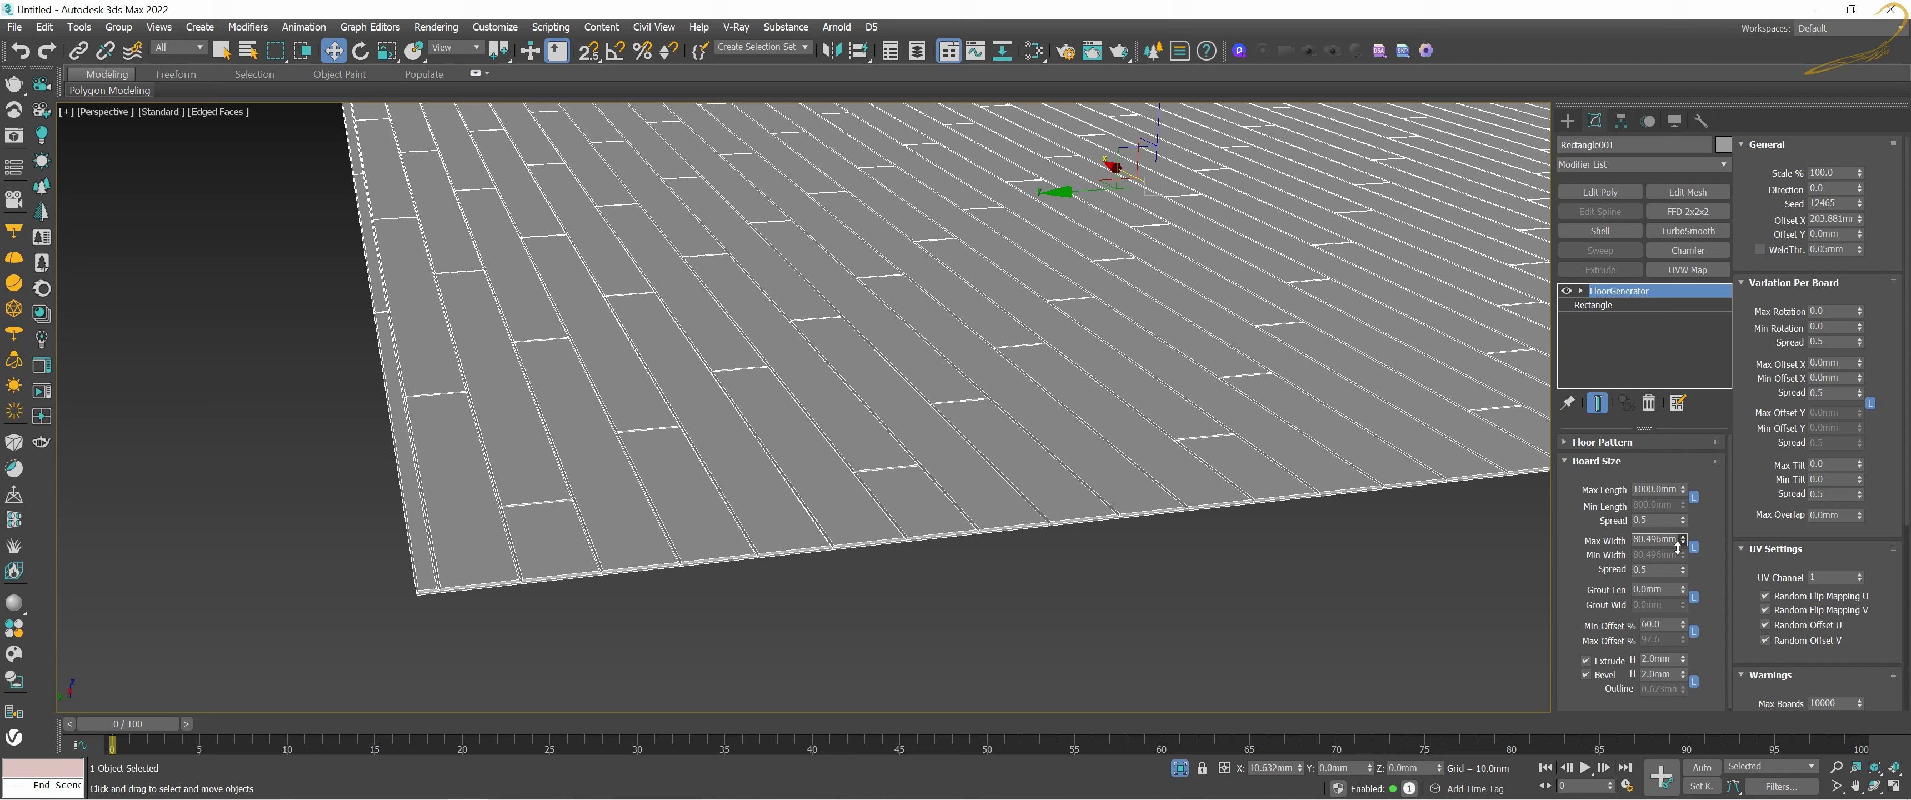
{"action": "middle_click_drag", "start_coordinate": [853, 535], "coordinate": [838, 519]}
{"action": "scroll", "coordinate": [682, 520], "scroll_direction": "up", "scroll_amount": 1}
{"action": "scroll", "coordinate": [734, 528], "scroll_direction": "up", "scroll_amount": 1}
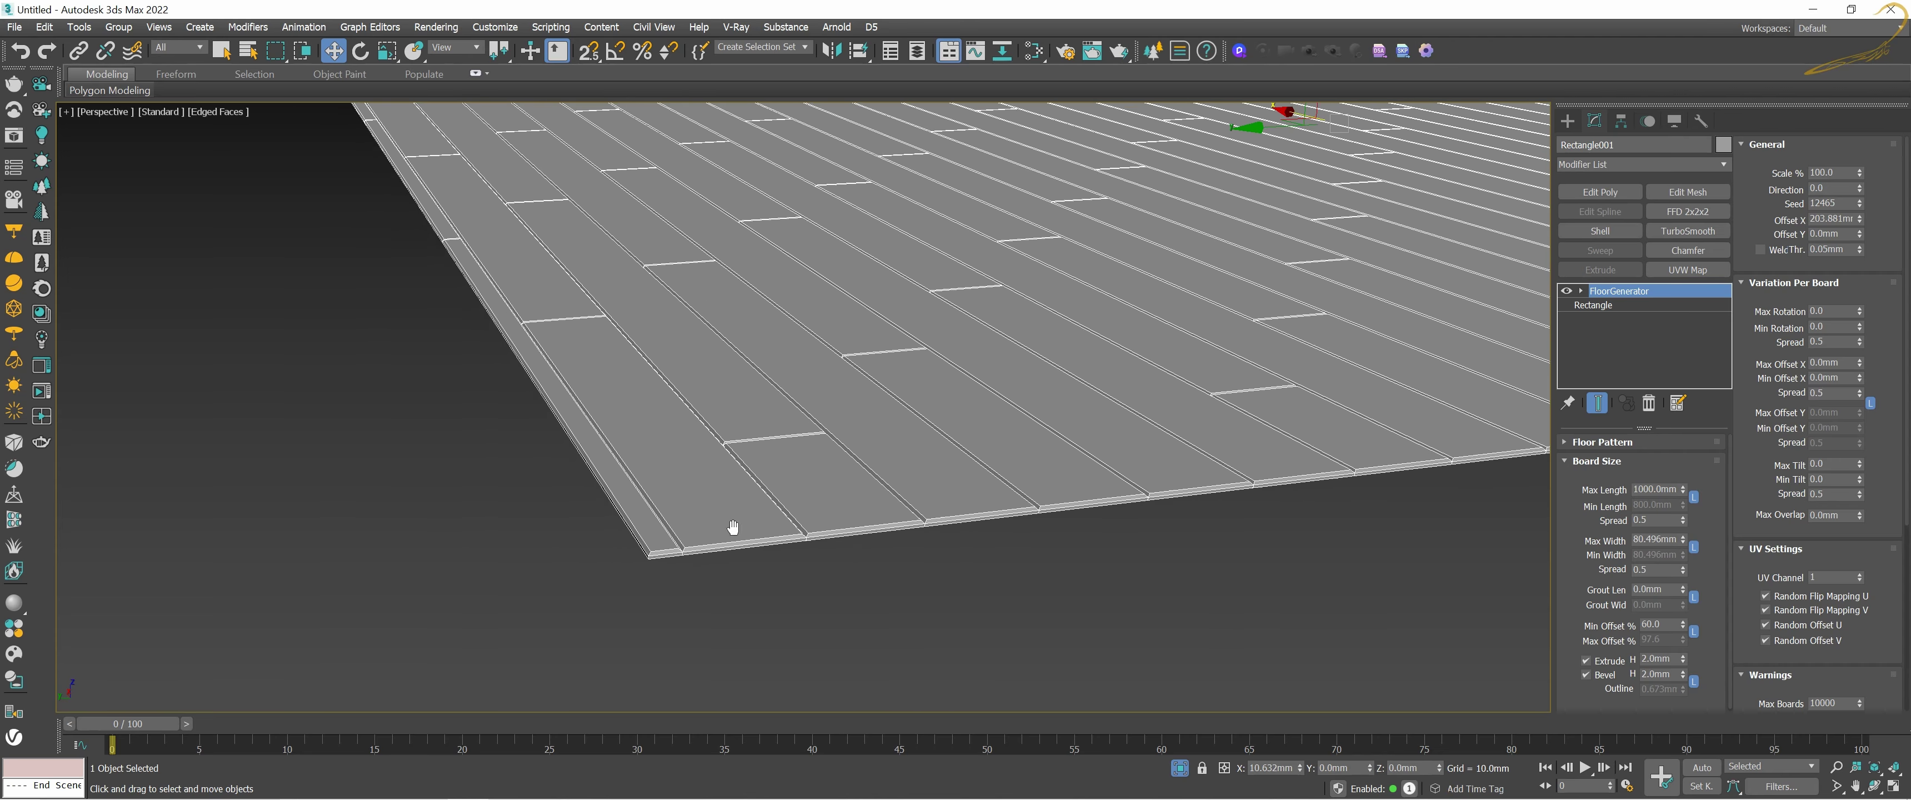
{"action": "scroll", "coordinate": [770, 561], "scroll_direction": "up", "scroll_amount": 2}
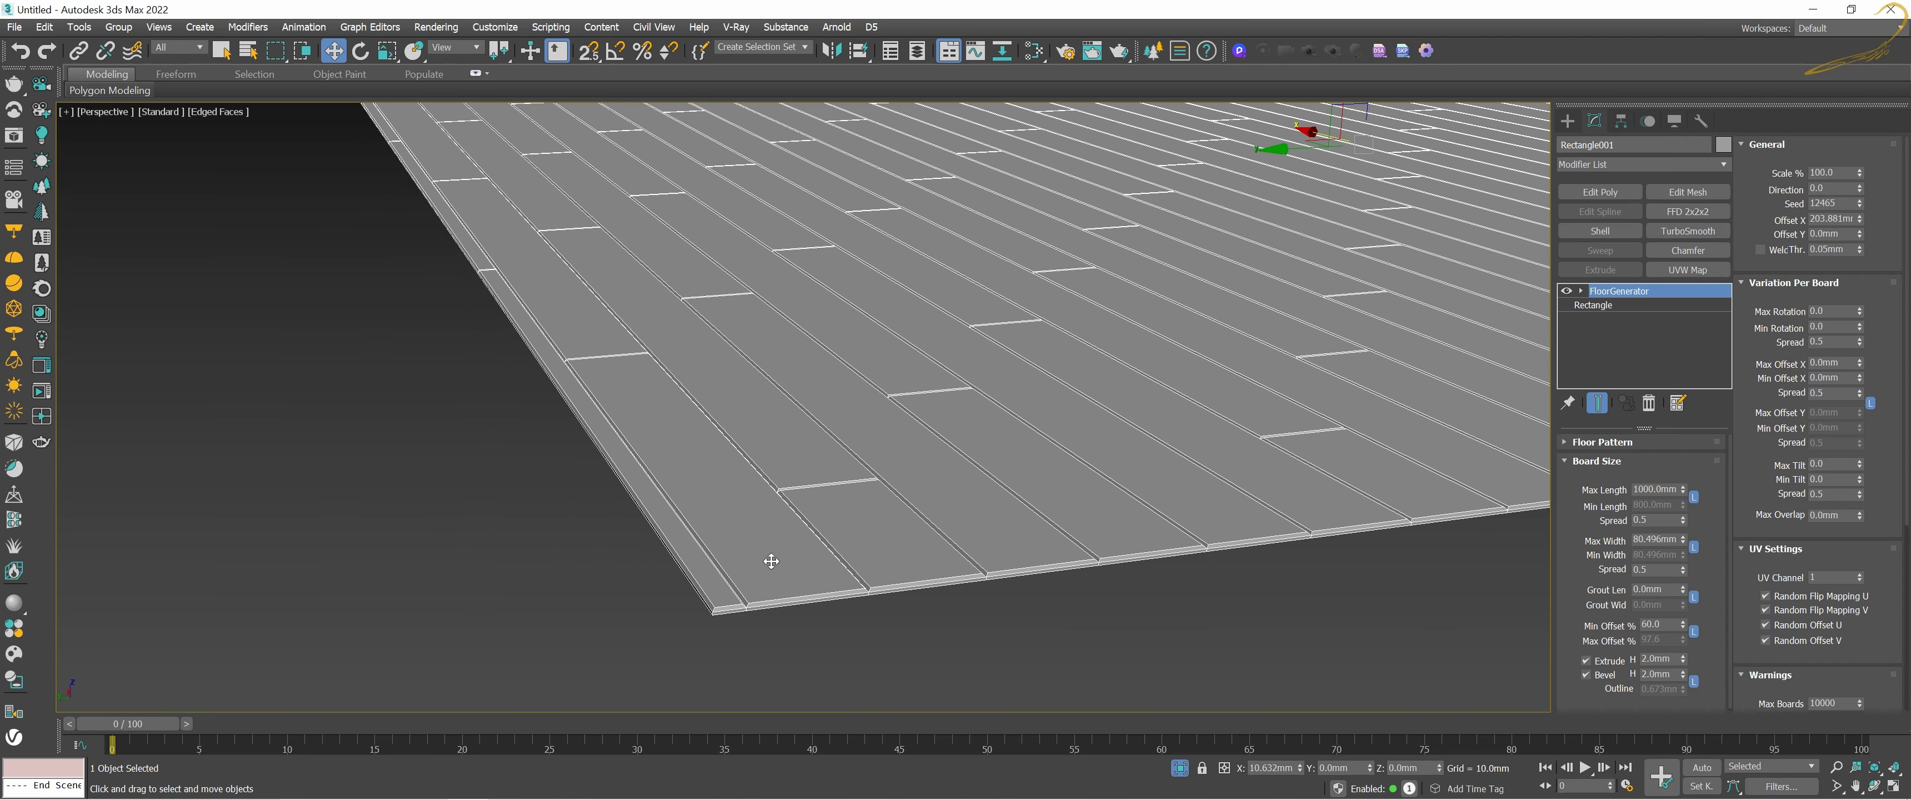
{"action": "double_click", "coordinate": [1647, 539]}
{"action": "type", "text": "80"}
{"action": "key", "text": "Return"}
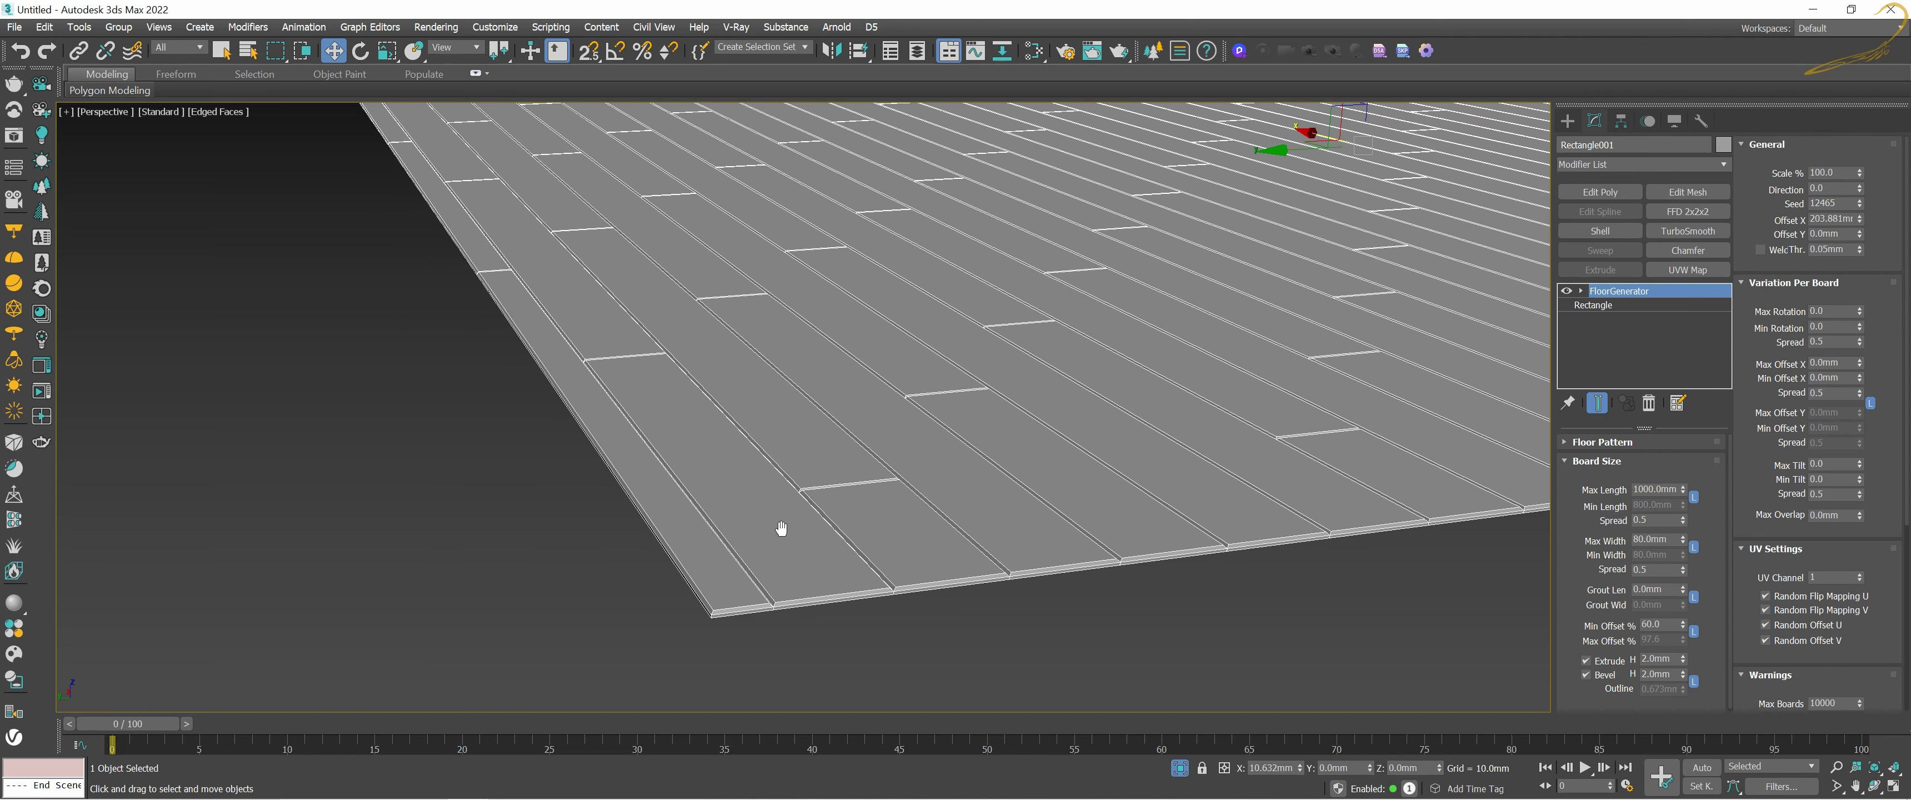
{"action": "middle_click_drag", "start_coordinate": [781, 528], "coordinate": [816, 523]}
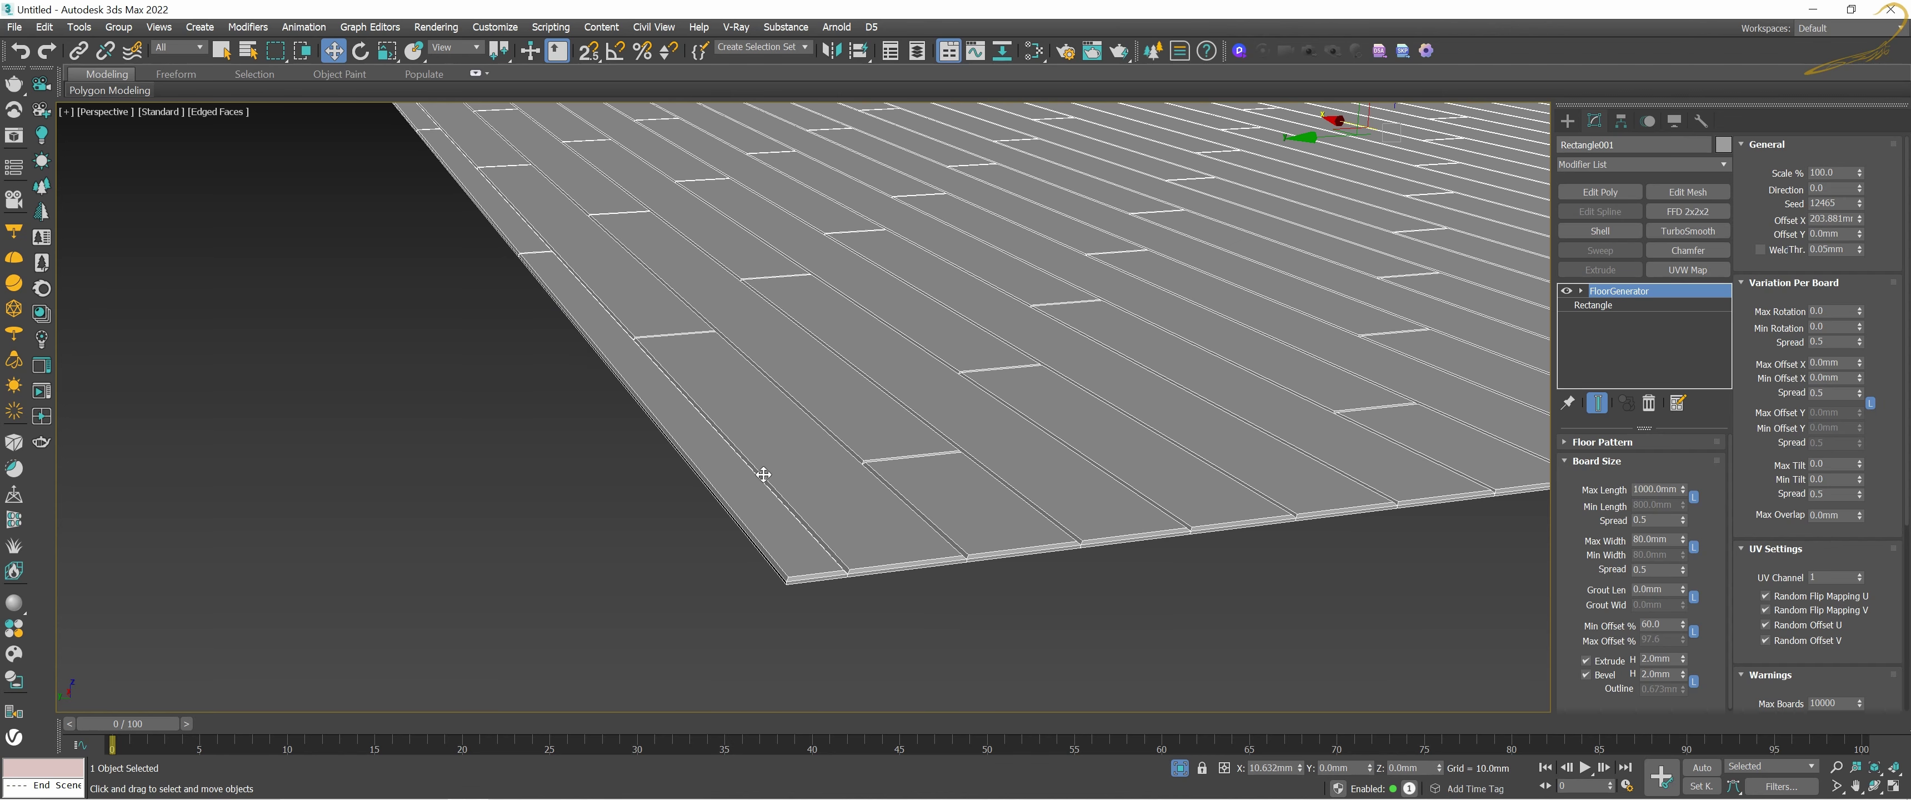
Step: Drag Offset Y up to about 42.312mm to shift the board rows
{"action": "middle_click_drag", "start_coordinate": [719, 441], "coordinate": [780, 486]}
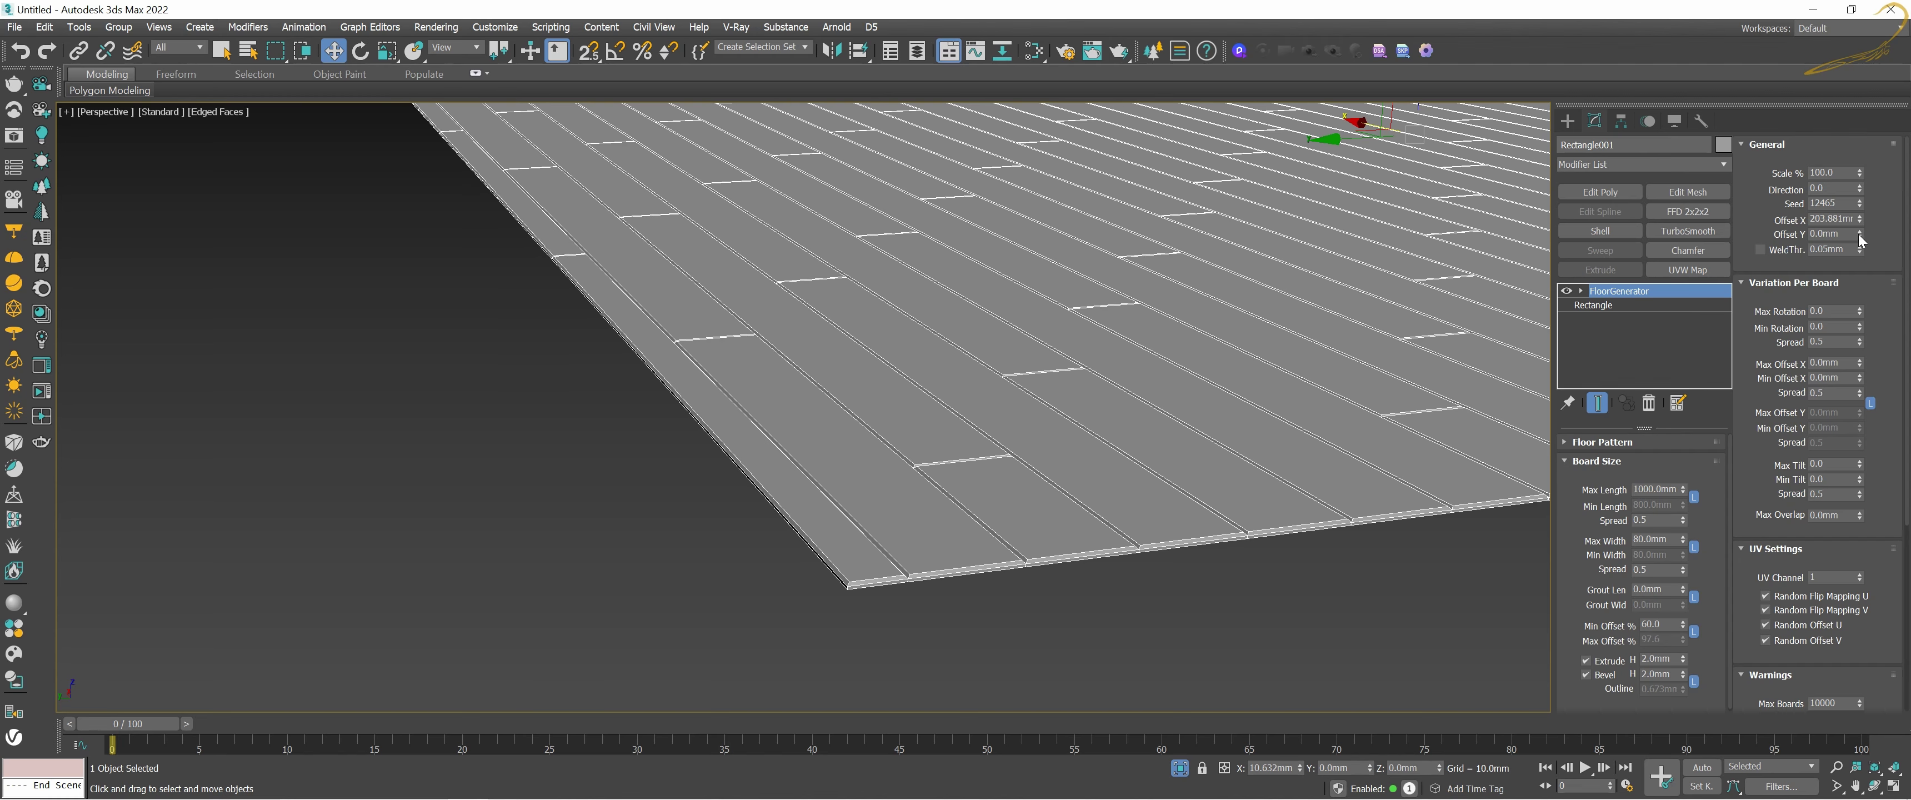
{"action": "left_click_drag", "start_coordinate": [1859, 236], "coordinate": [1870, 85]}
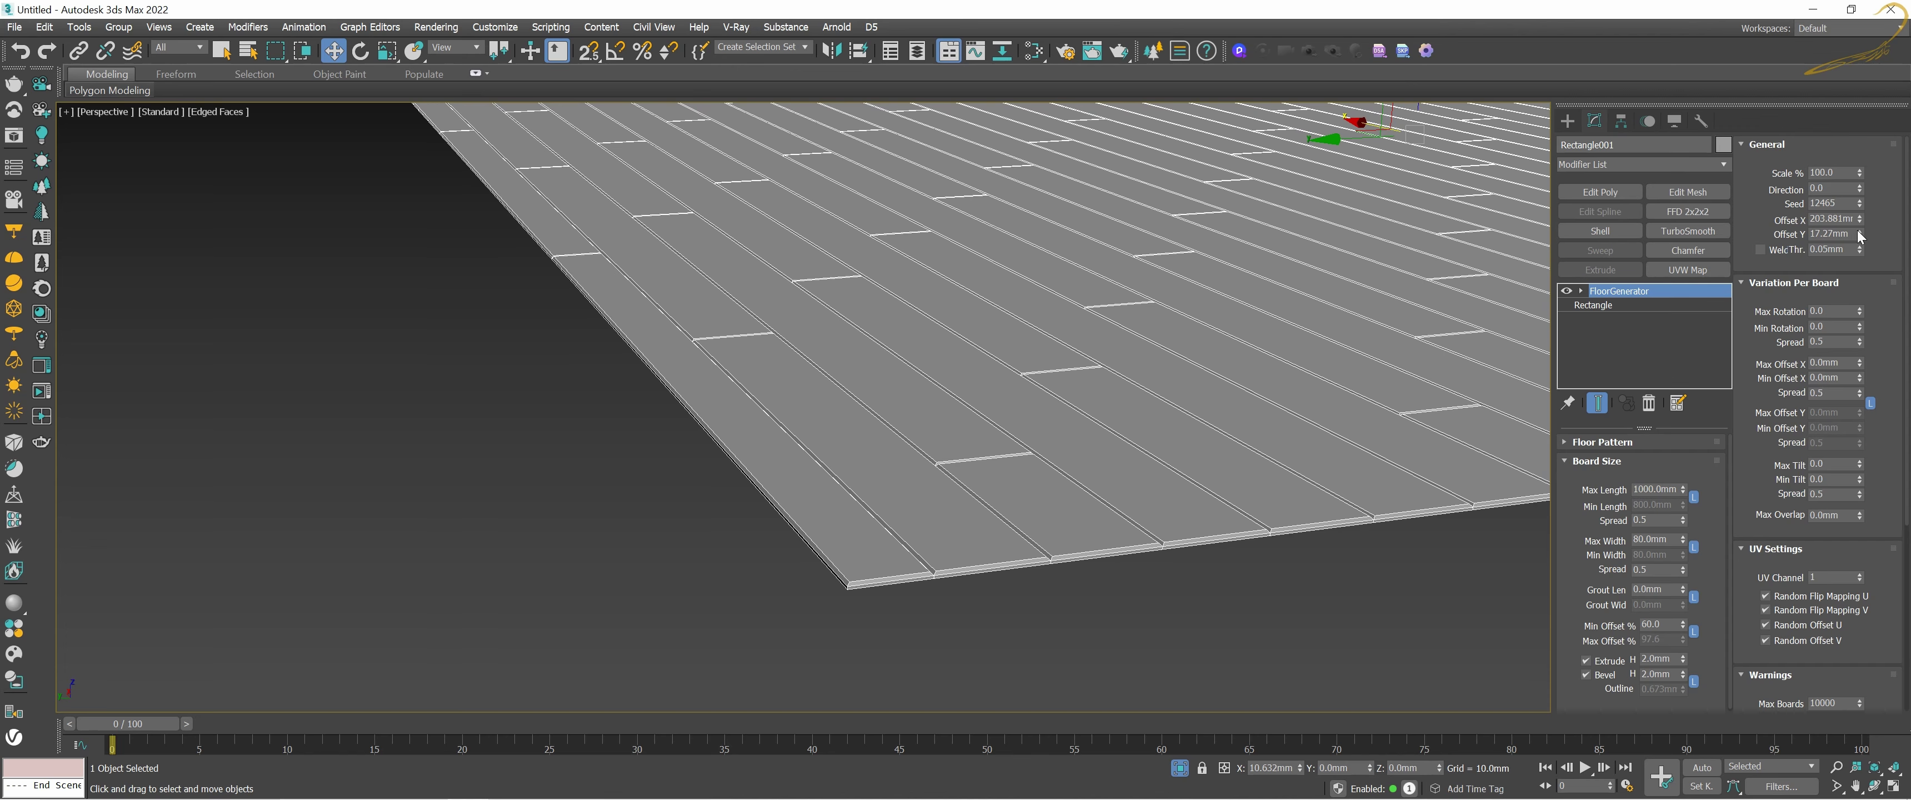
{"action": "left_click_drag", "start_coordinate": [1860, 234], "coordinate": [1852, 150]}
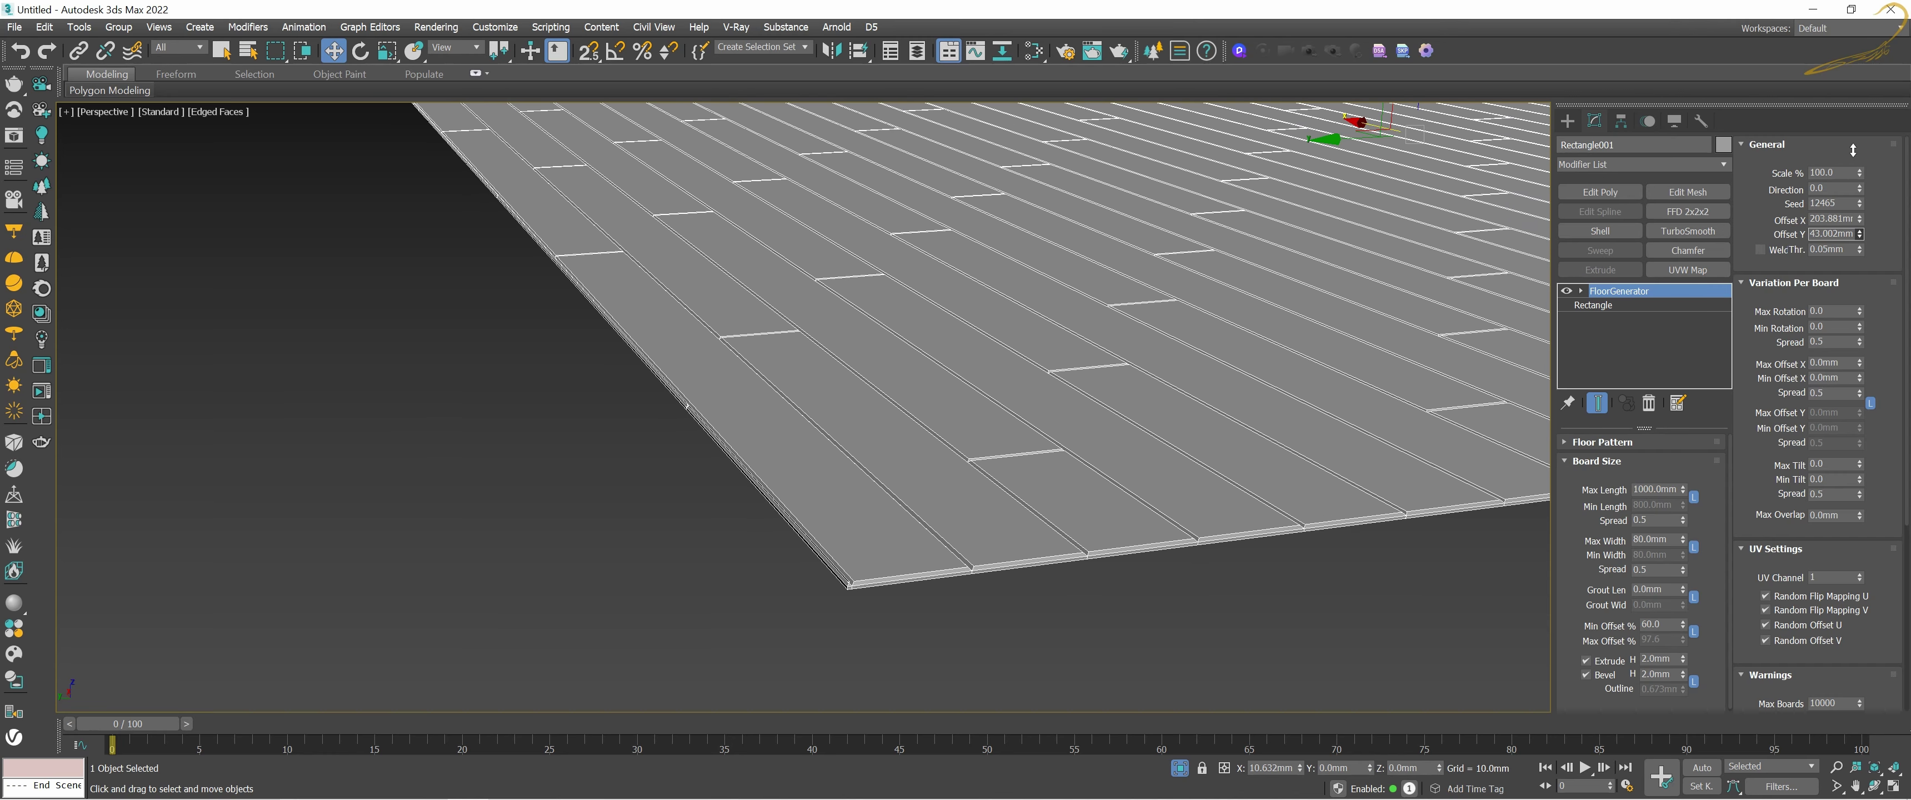
{"action": "left_click_drag", "start_coordinate": [1853, 150], "coordinate": [1853, 155]}
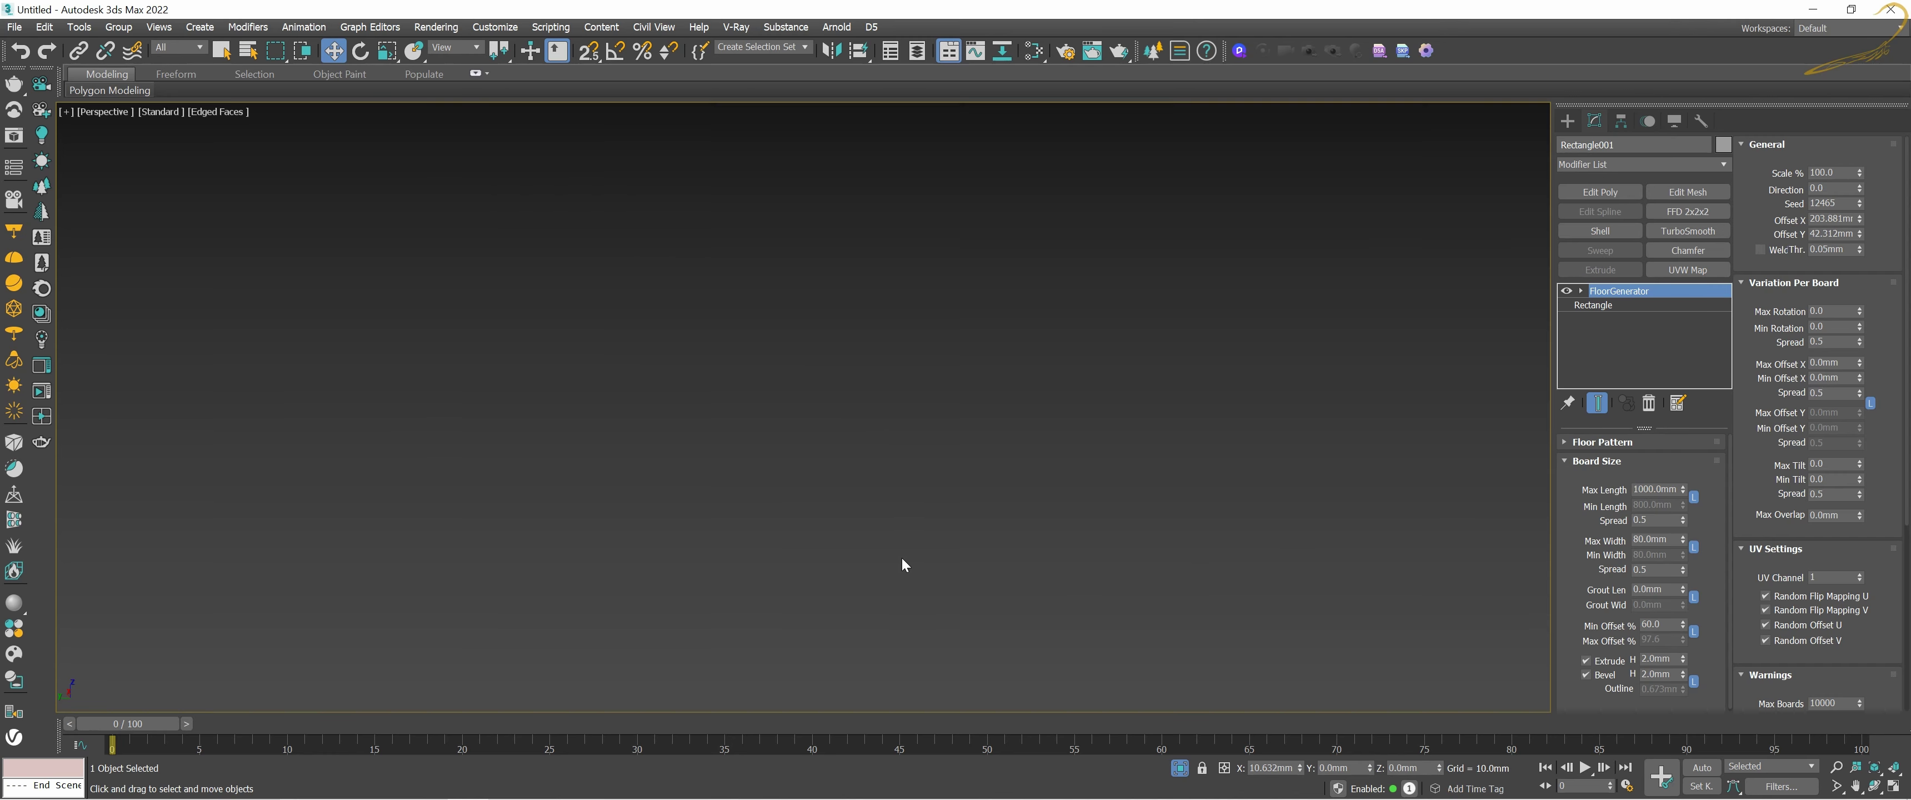
Step: Orbit and zoom in on the floor corner to inspect the bevelled board edges
{"action": "key", "text": "a"}
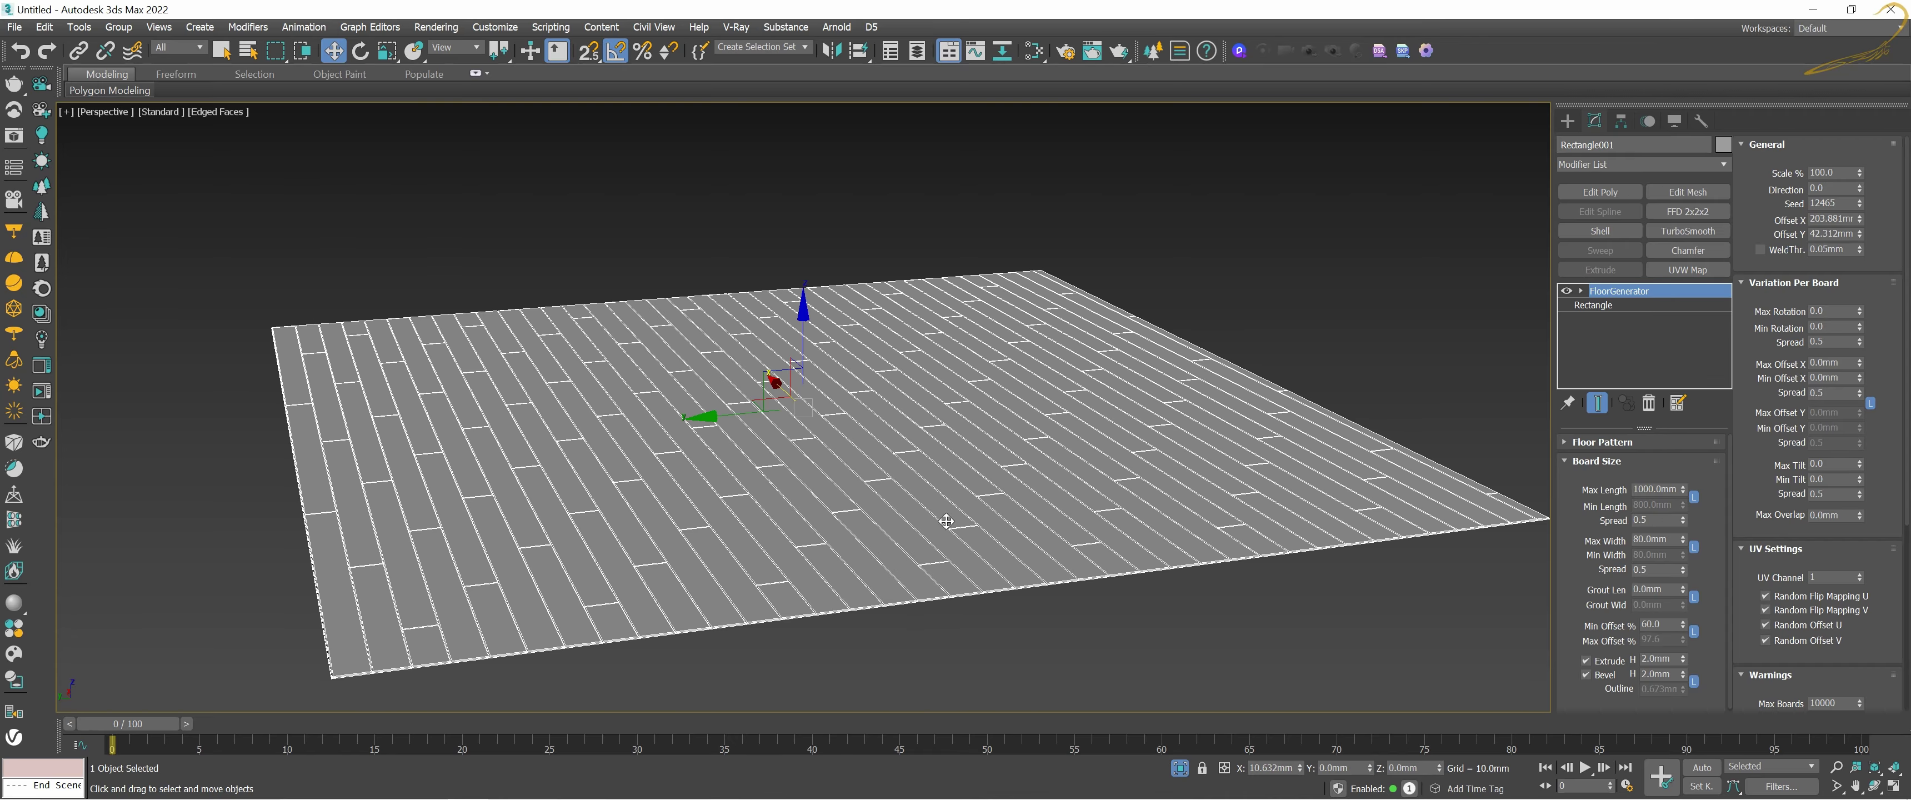
{"action": "mouse_move", "coordinate": [961, 529]}
{"action": "middle_mouse_down", "text": "alt"}
{"action": "mouse_move", "coordinate": [638, 603]}
{"action": "mouse_move", "coordinate": [746, 588]}
{"action": "middle_mouse_up", "text": "alt"}
{"action": "scroll", "coordinate": [716, 585], "scroll_direction": "up", "scroll_amount": 3}
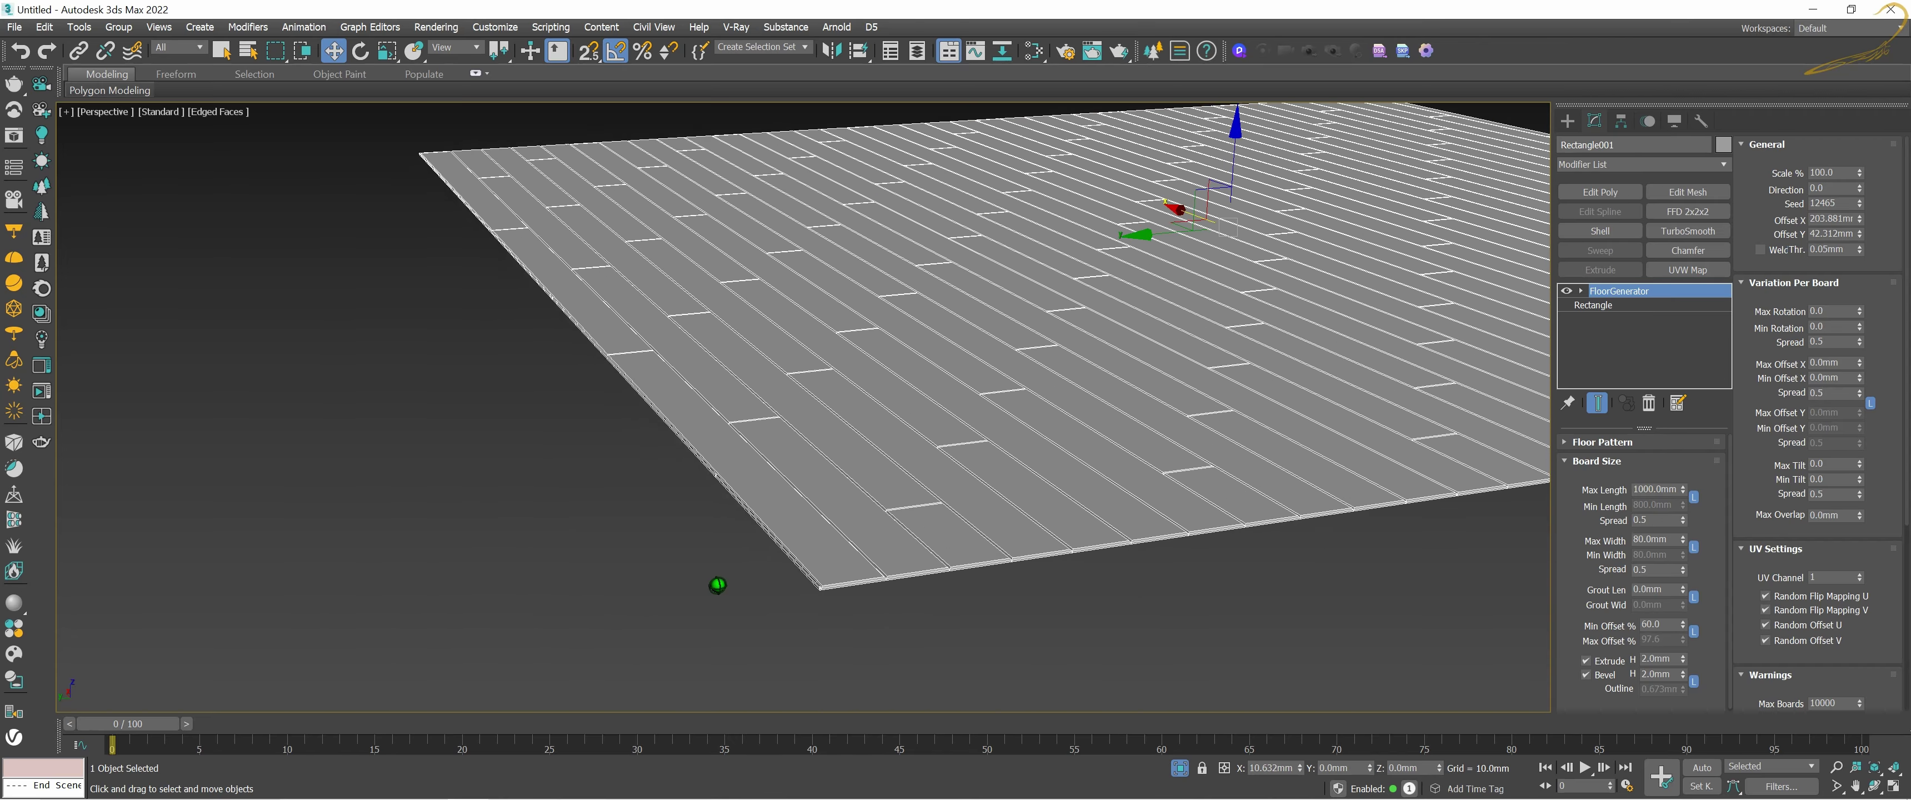
{"action": "scroll", "coordinate": [717, 585], "scroll_direction": "up", "scroll_amount": 3}
{"action": "scroll", "coordinate": [717, 585], "scroll_direction": "up", "scroll_amount": 2}
{"action": "mouse_move", "coordinate": [900, 548]}
{"action": "middle_mouse_down", "text": "alt"}
{"action": "mouse_move", "coordinate": [811, 486]}
{"action": "mouse_move", "coordinate": [802, 539]}
{"action": "middle_mouse_up", "text": "alt"}
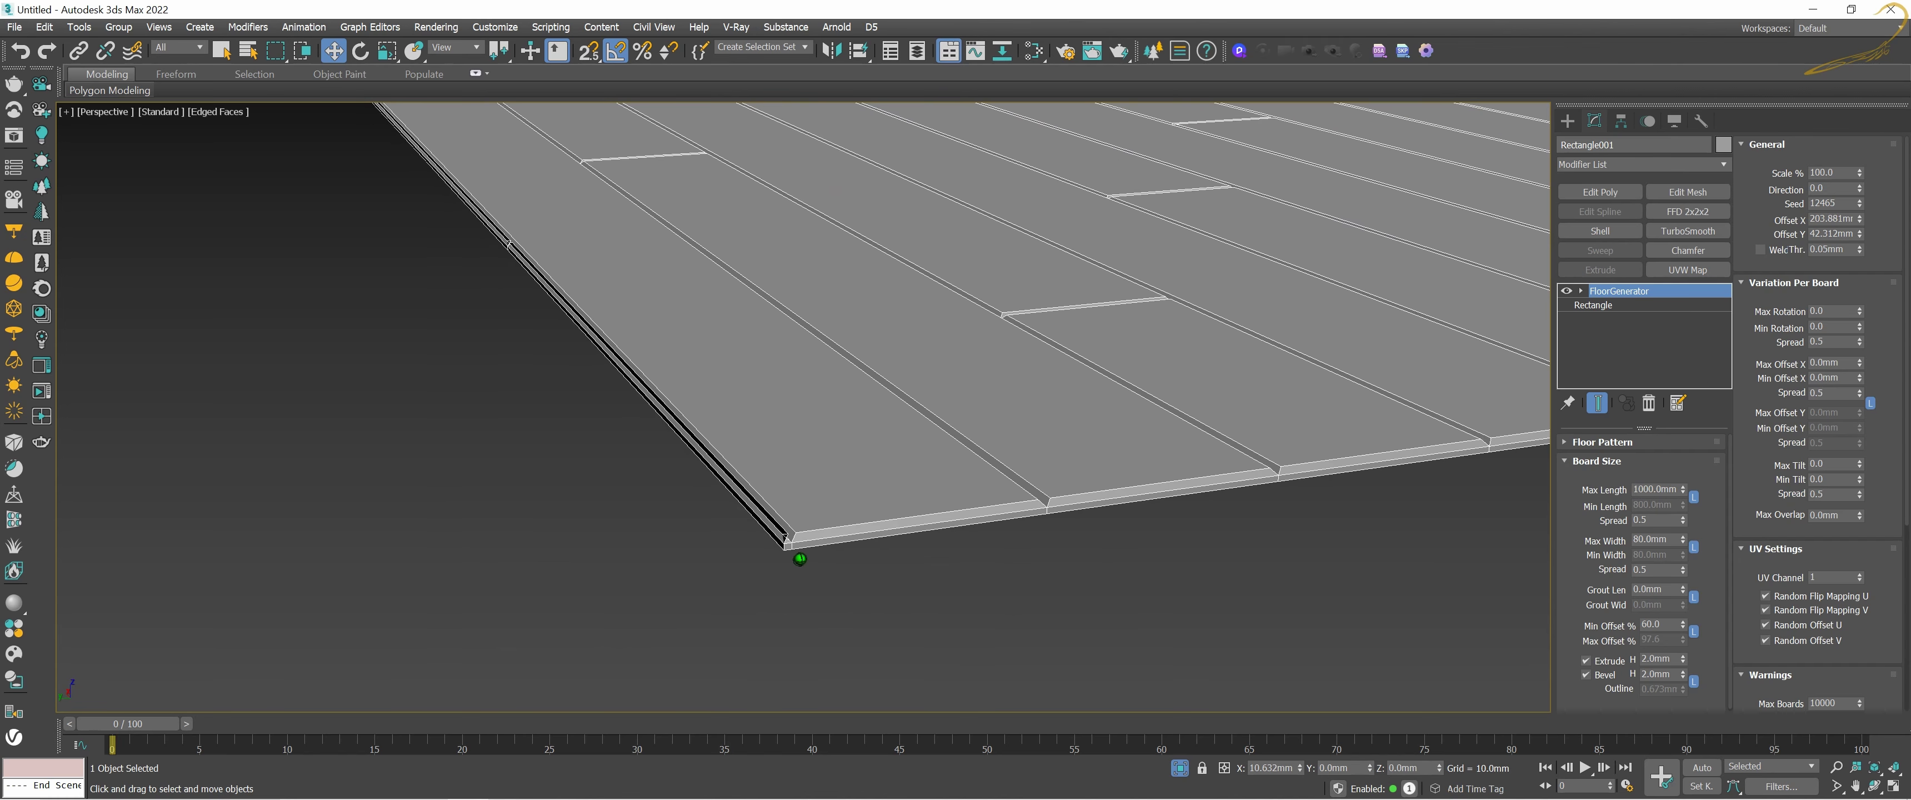
{"action": "scroll", "coordinate": [793, 553], "scroll_direction": "up", "scroll_amount": 2}
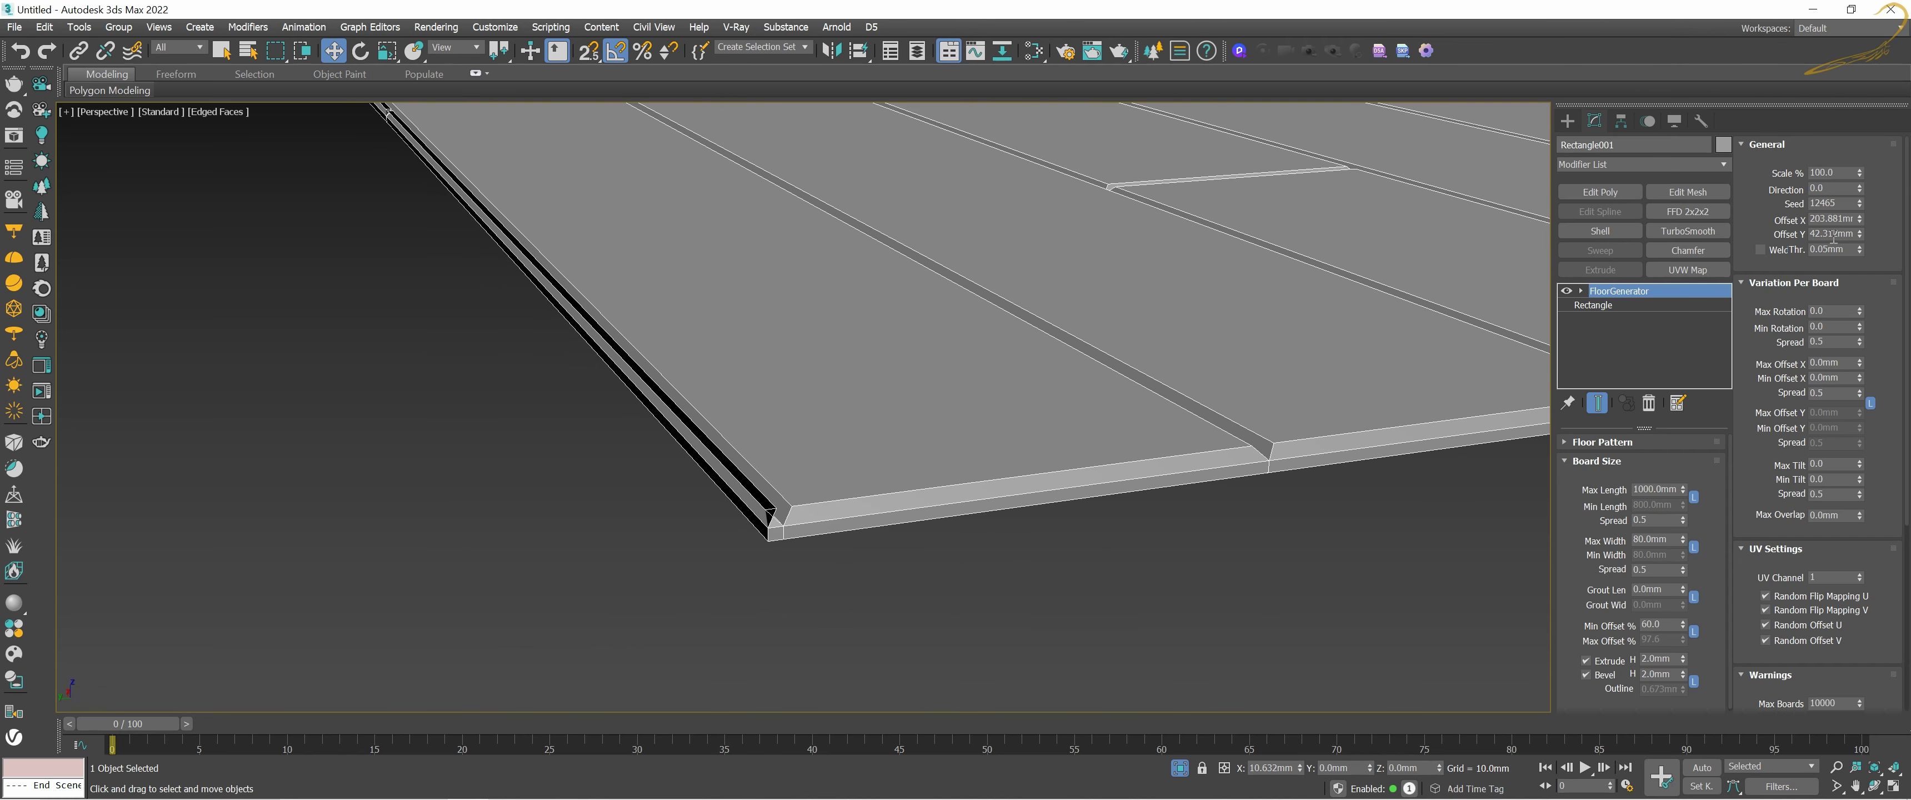
Step: Set the board Offset Y to 28.209mm and orbit so the boards run horizontally
{"action": "left_click_drag", "start_coordinate": [1859, 236], "coordinate": [1857, 245]}
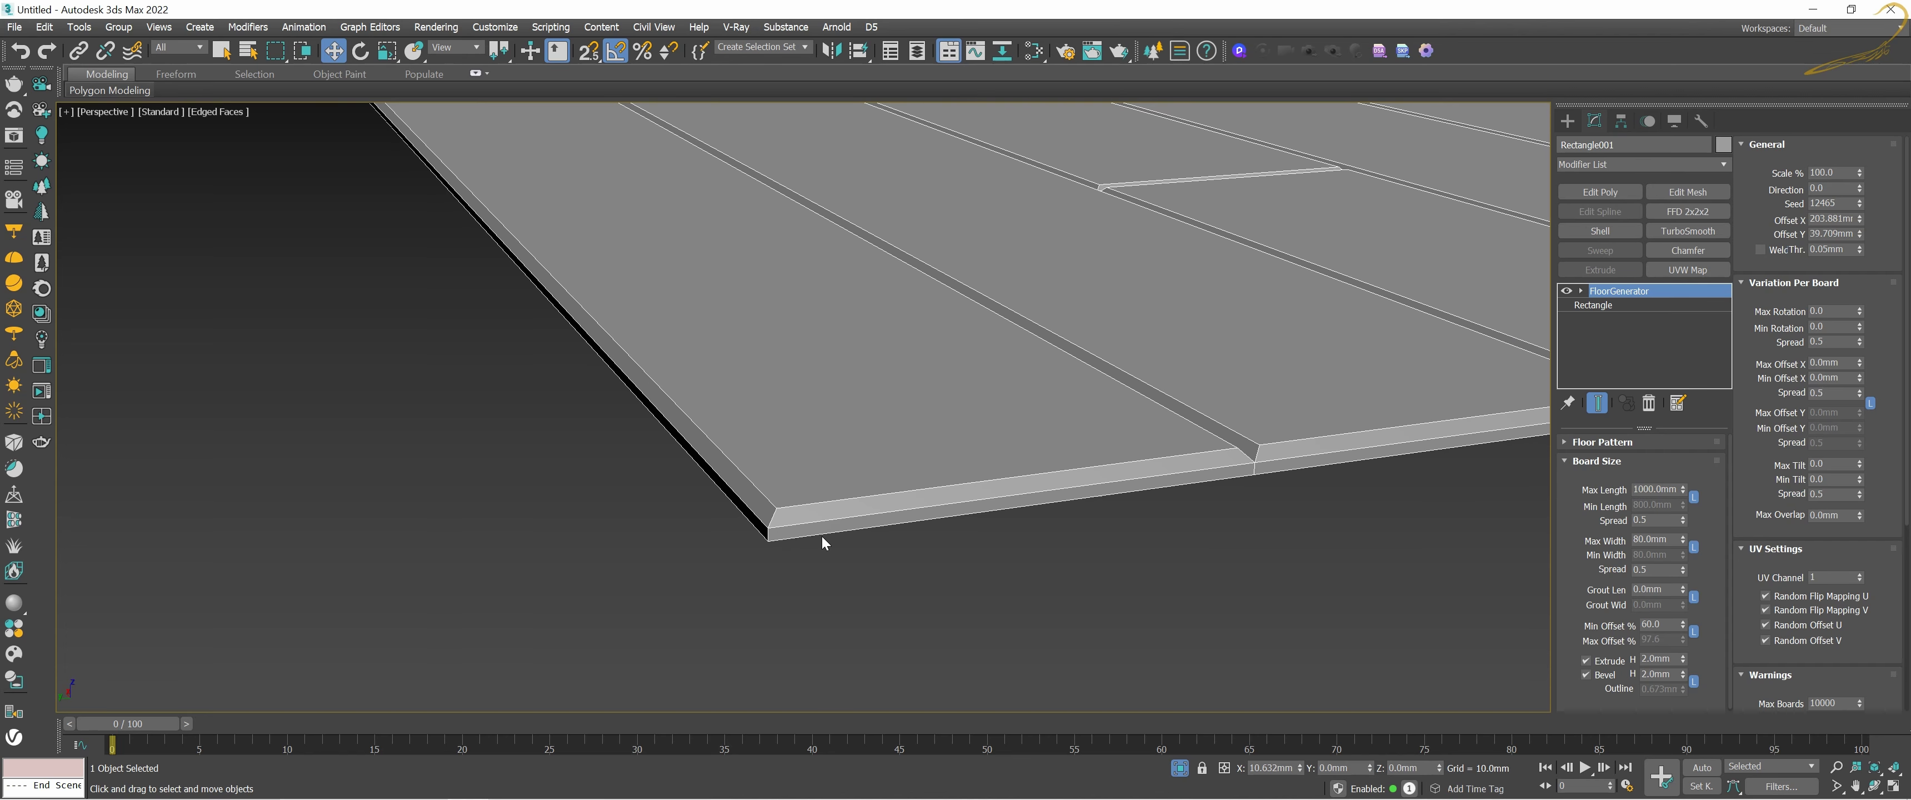
{"action": "scroll", "coordinate": [821, 535], "scroll_direction": "down", "scroll_amount": 5}
{"action": "scroll", "coordinate": [821, 530], "scroll_direction": "down", "scroll_amount": 1}
{"action": "scroll", "coordinate": [823, 519], "scroll_direction": "up", "scroll_amount": 1}
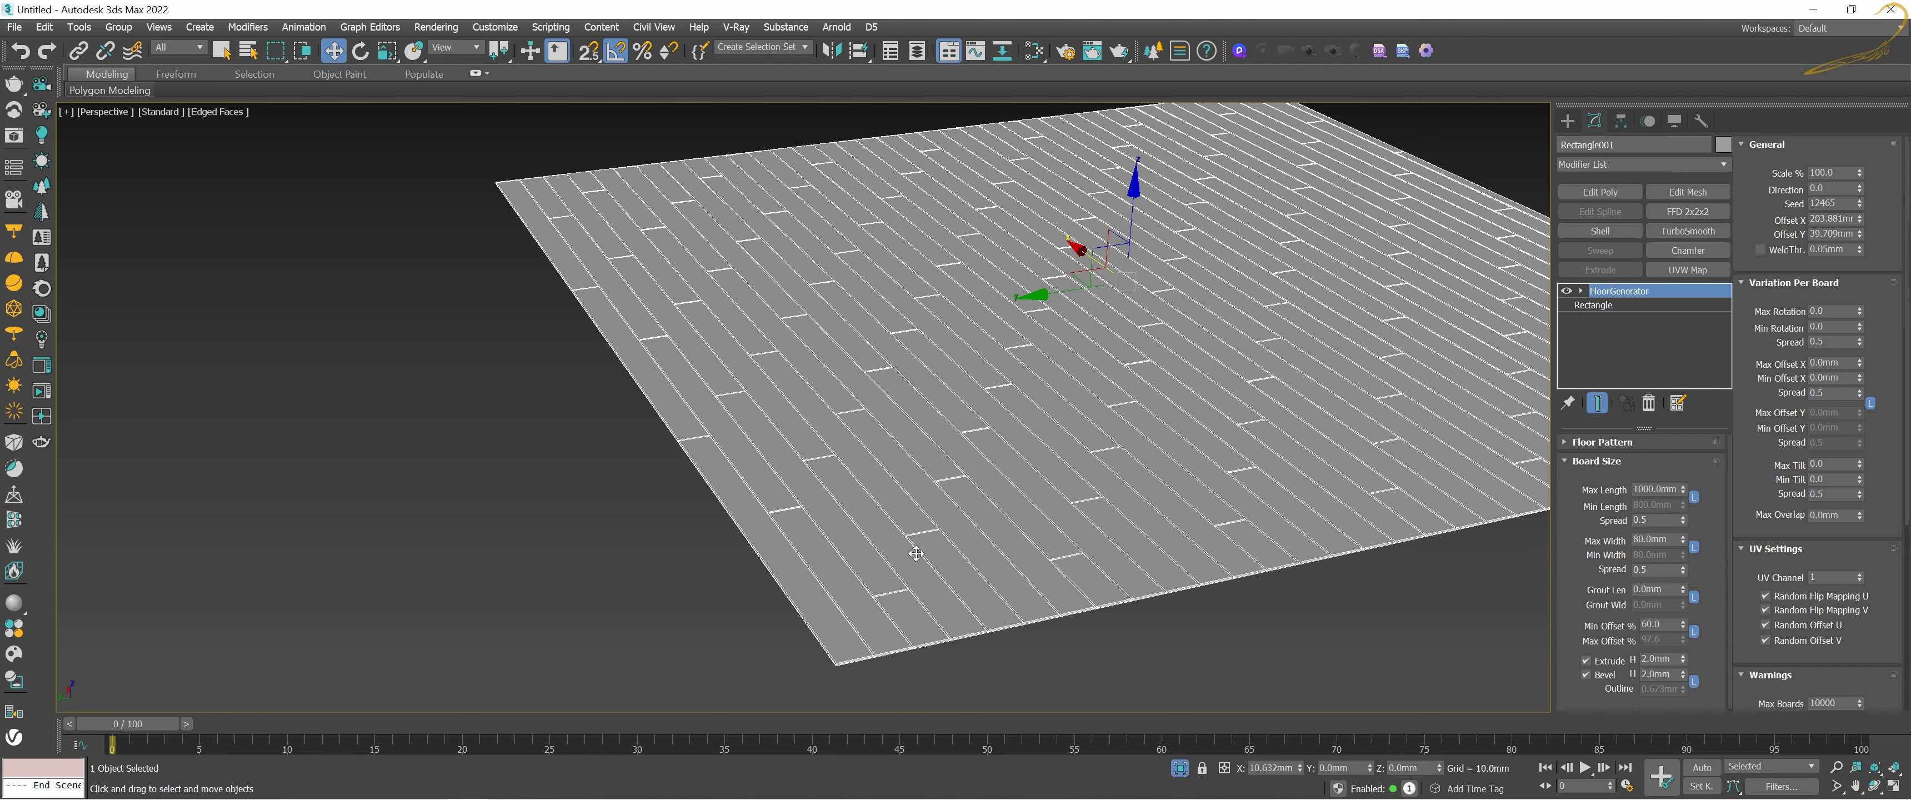
{"action": "scroll", "coordinate": [1284, 333], "scroll_direction": "up", "scroll_amount": 1}
{"action": "scroll", "coordinate": [1284, 335], "scroll_direction": "up", "scroll_amount": 1}
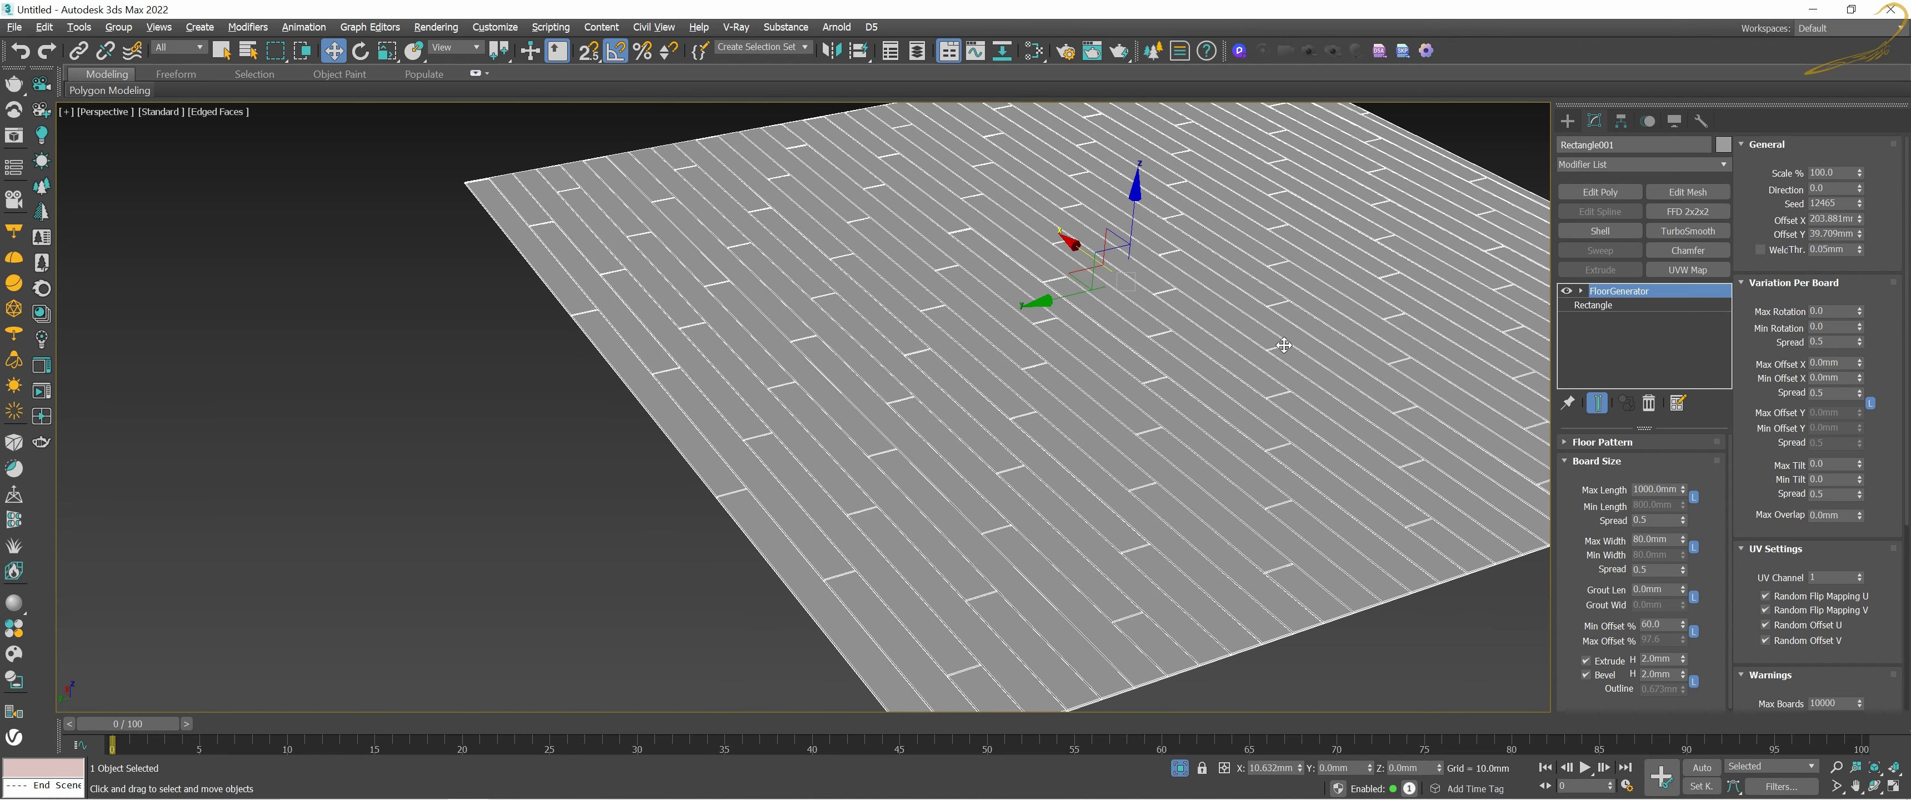
{"action": "scroll", "coordinate": [1285, 341], "scroll_direction": "up", "scroll_amount": 2}
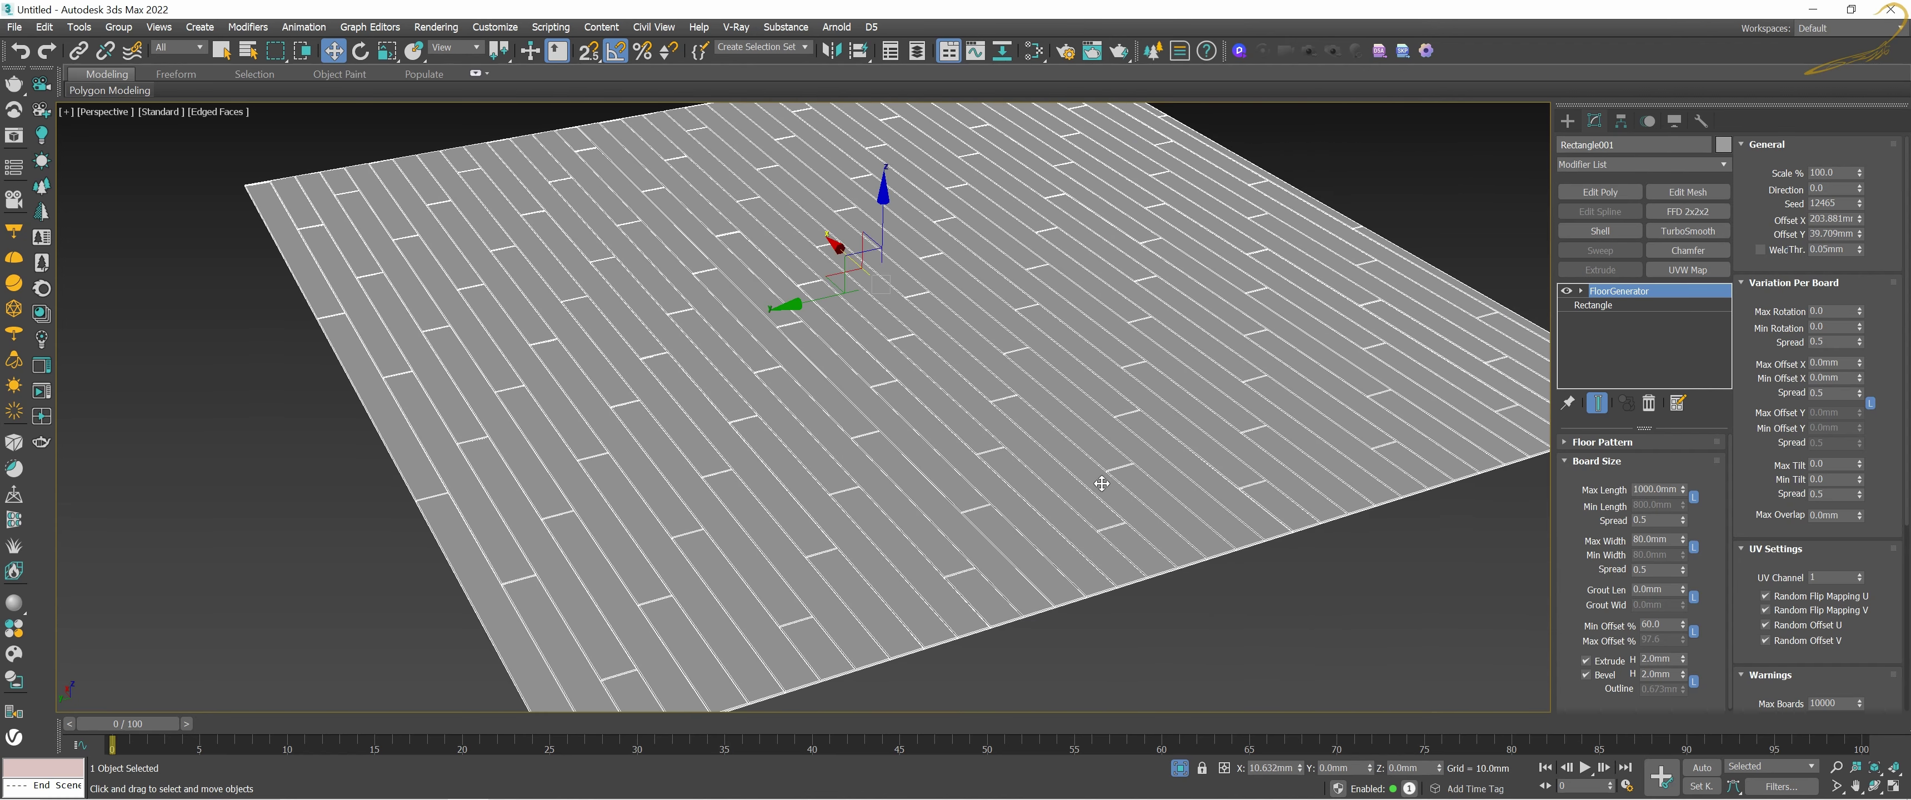
{"action": "scroll", "coordinate": [1105, 475], "scroll_direction": "up", "scroll_amount": 2}
{"action": "scroll", "coordinate": [1120, 432], "scroll_direction": "up", "scroll_amount": 1}
{"action": "mouse_move", "coordinate": [1120, 432]}
{"action": "middle_mouse_down", "text": "alt"}
{"action": "mouse_move", "coordinate": [957, 420]}
{"action": "mouse_move", "coordinate": [946, 438]}
{"action": "mouse_move", "coordinate": [1134, 427]}
{"action": "middle_mouse_up", "text": "alt"}
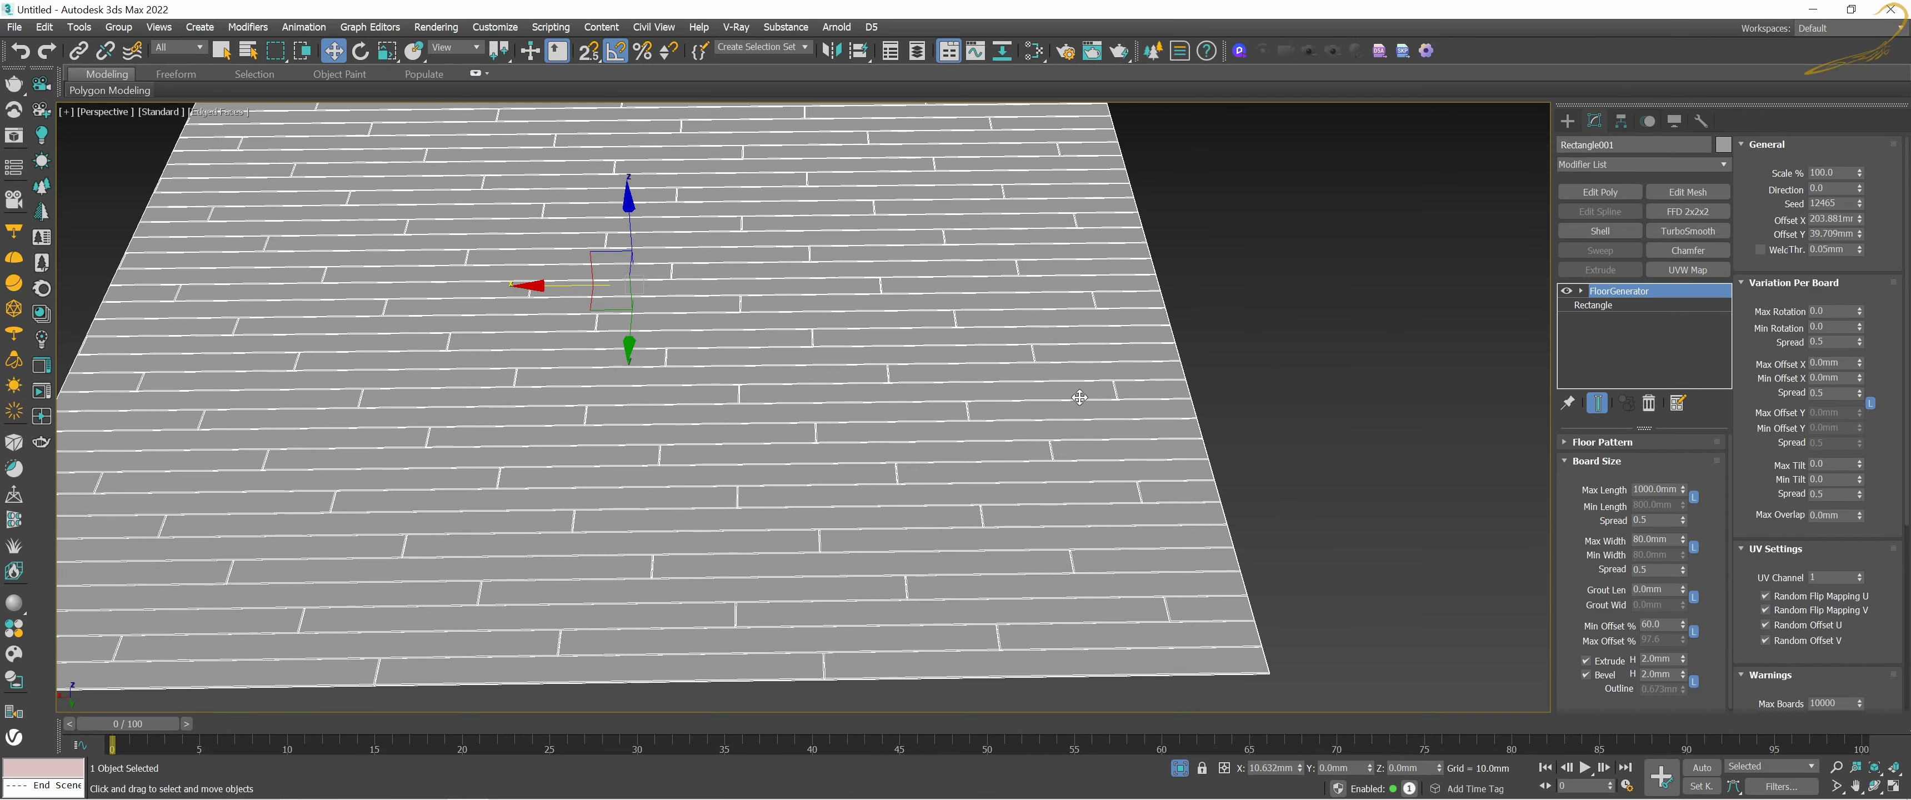
Step: Switch to a Top view framed on the whole floor
{"action": "key", "text": "t"}
{"action": "key", "text": "z"}
{"action": "middle_click_drag", "start_coordinate": [1058, 381], "coordinate": [1103, 366]}
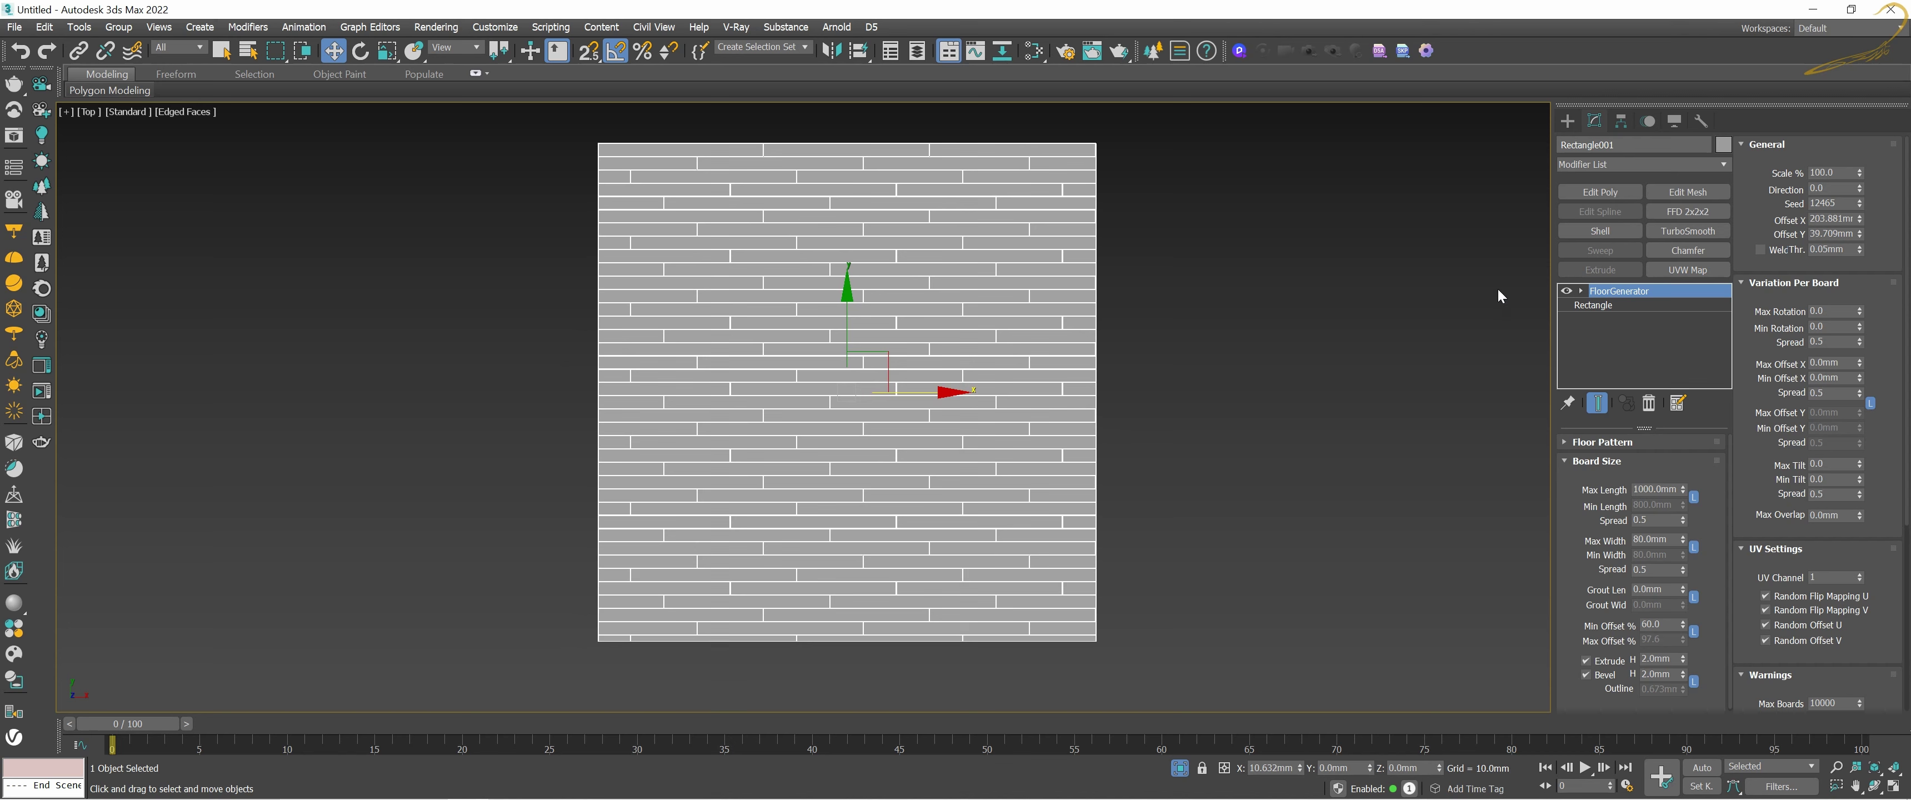
Step: Reset Offset X and Offset Y to 0.0mm and review the unshifted plank layout
{"action": "right_click", "coordinate": [1859, 219]}
{"action": "right_click", "coordinate": [1859, 234]}
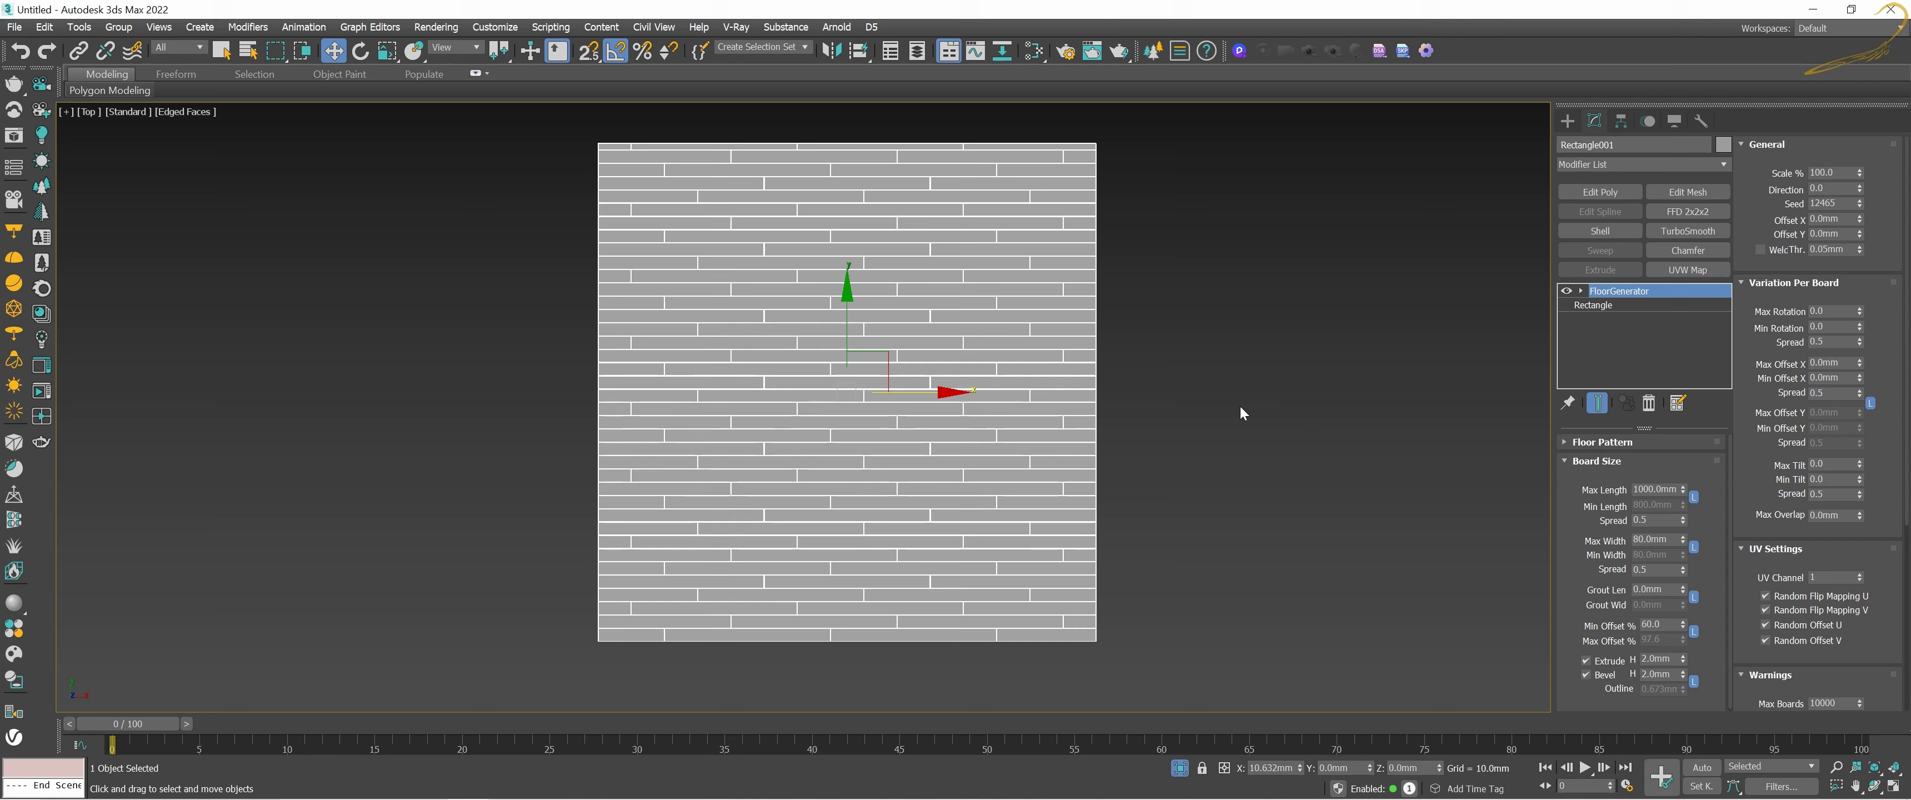
{"action": "middle_click_drag", "start_coordinate": [1130, 376], "coordinate": [1167, 383]}
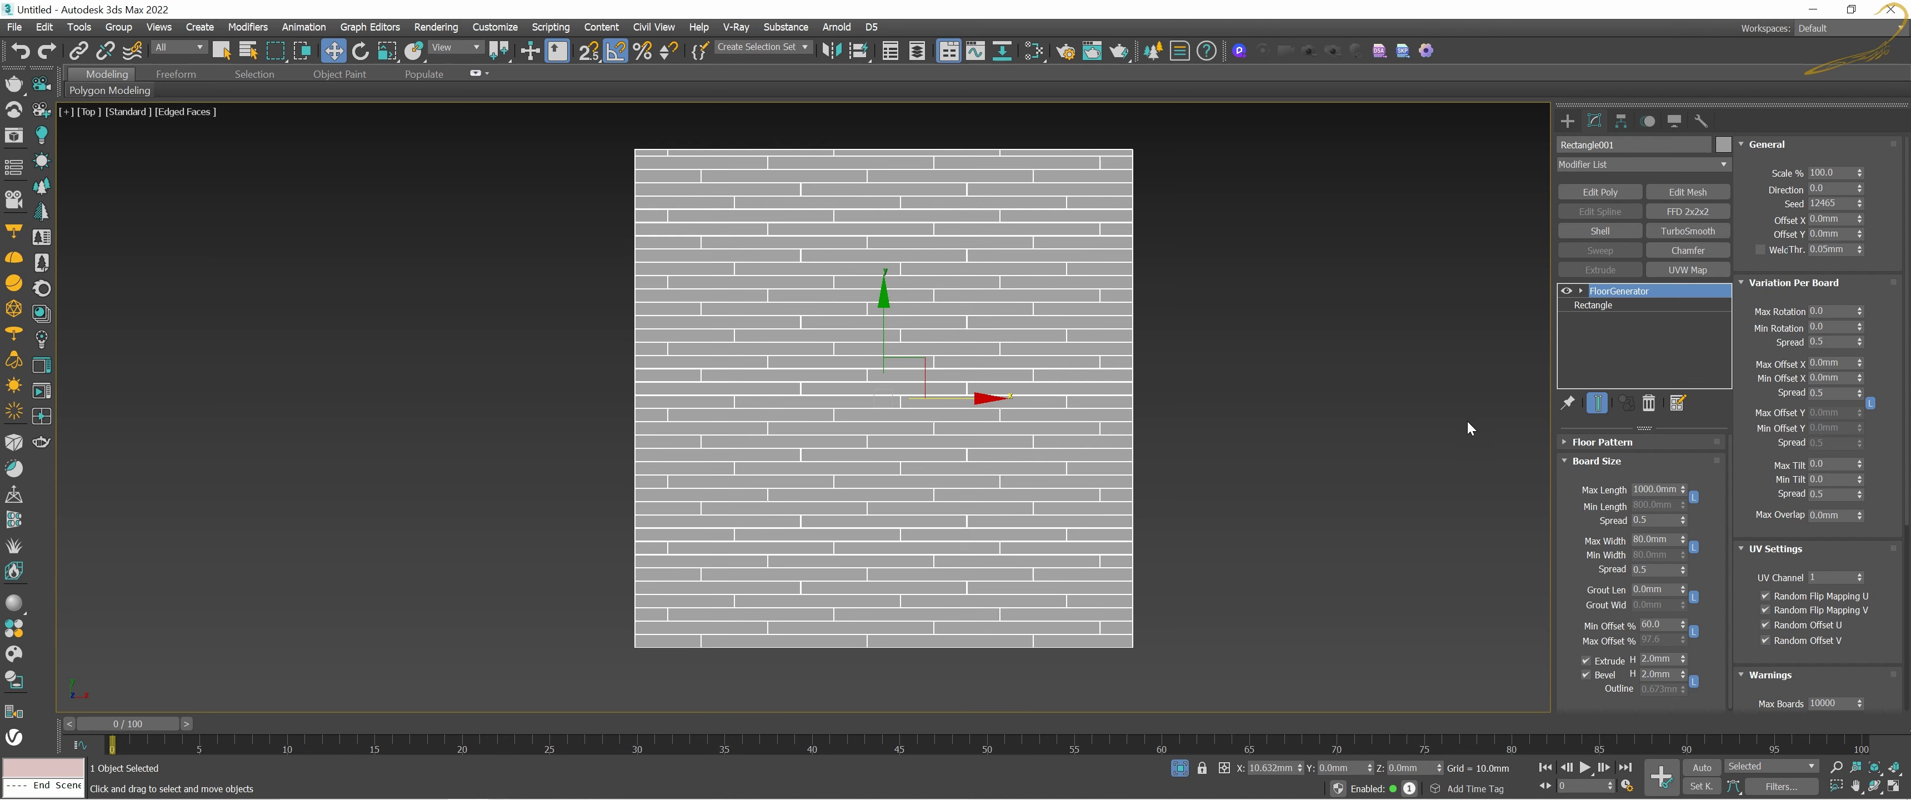
{"action": "left_click", "coordinate": [1621, 445]}
{"action": "left_click", "coordinate": [1644, 445]}
{"action": "middle_click_drag", "start_coordinate": [1042, 289], "coordinate": [1048, 298]}
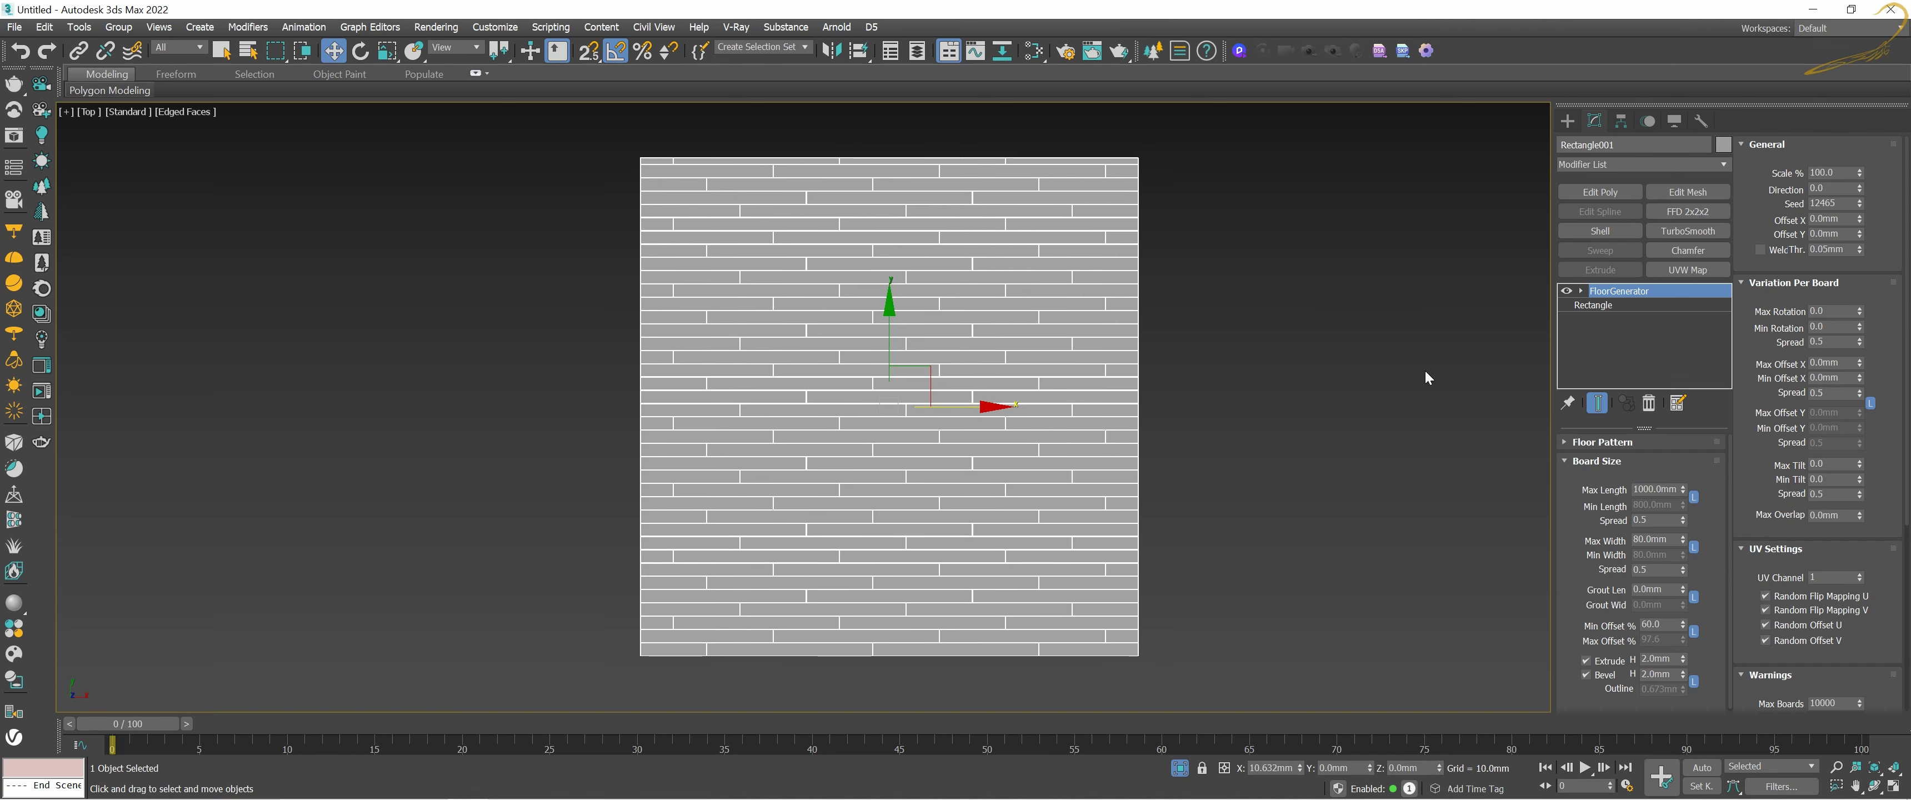
Step: Collapse the UV Settings, Warnings and Update rollouts to reveal the preset save/load options
{"action": "left_click_drag", "start_coordinate": [1772, 471], "coordinate": [1771, 364]}
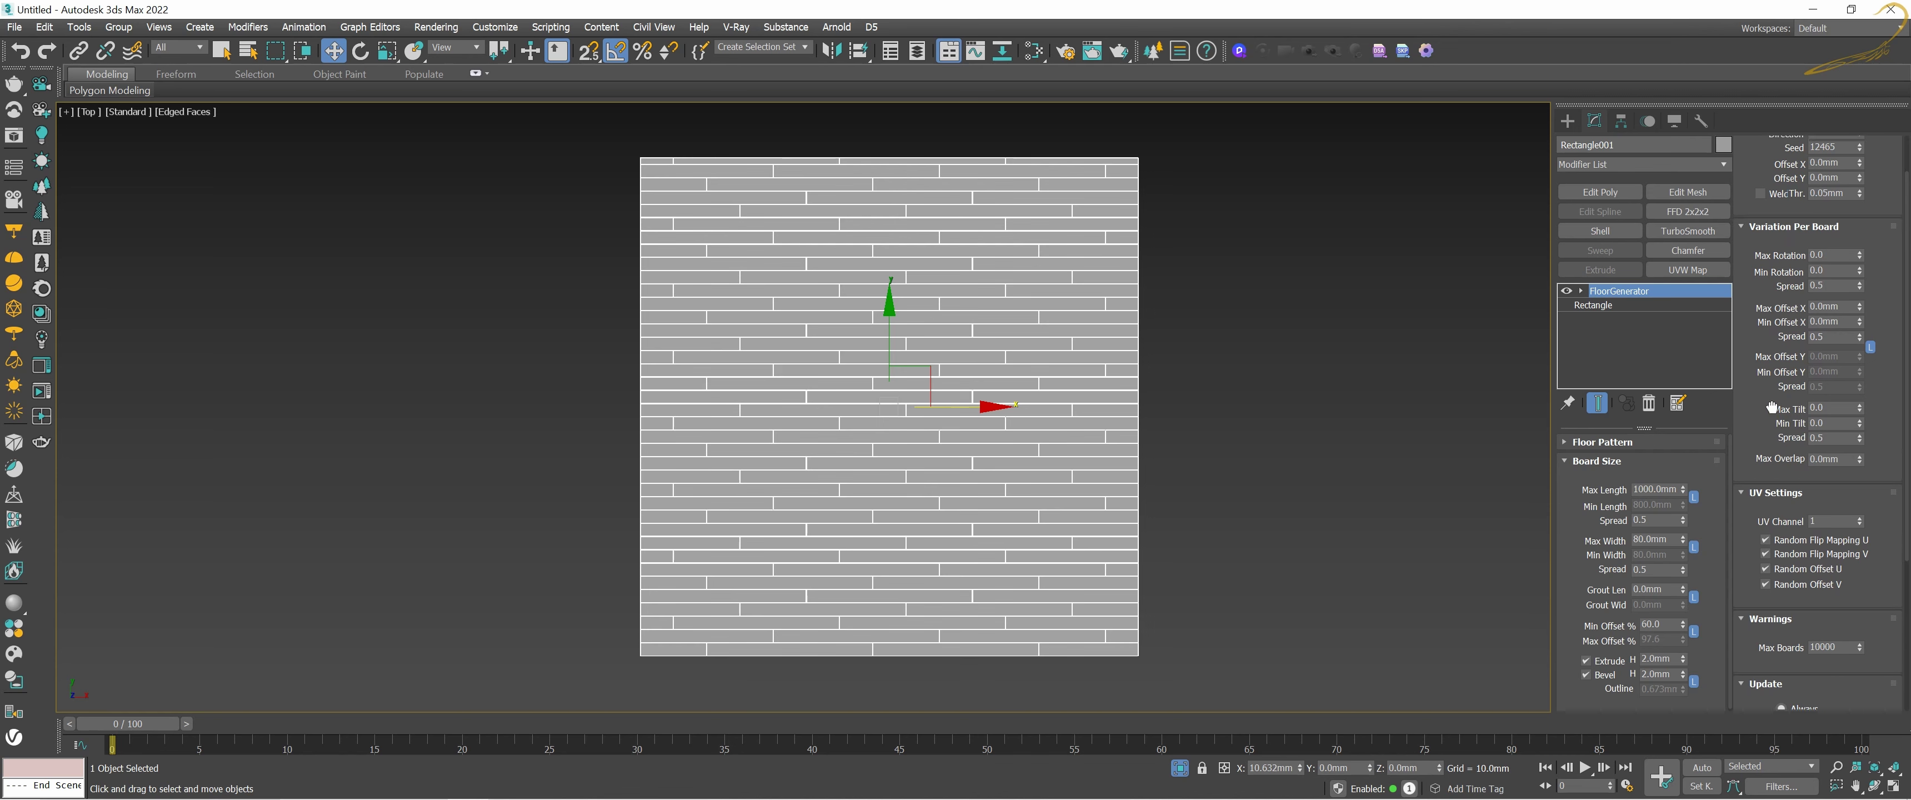
{"action": "scroll", "coordinate": [1771, 341], "scroll_direction": "up", "scroll_amount": 3}
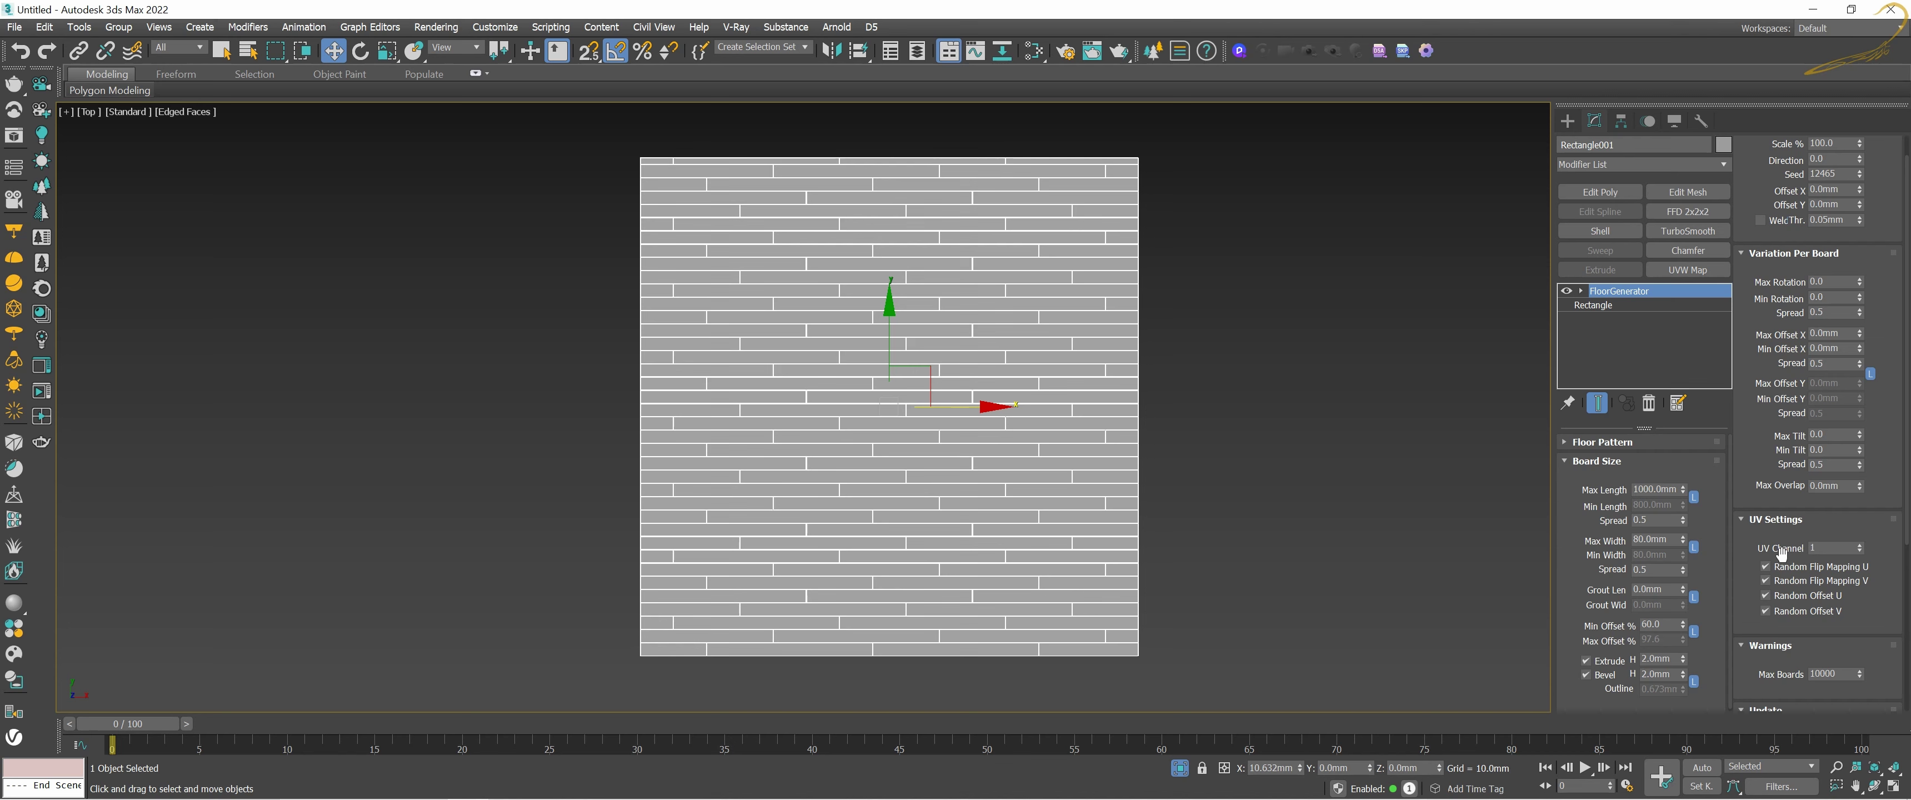
{"action": "left_click", "coordinate": [1789, 521]}
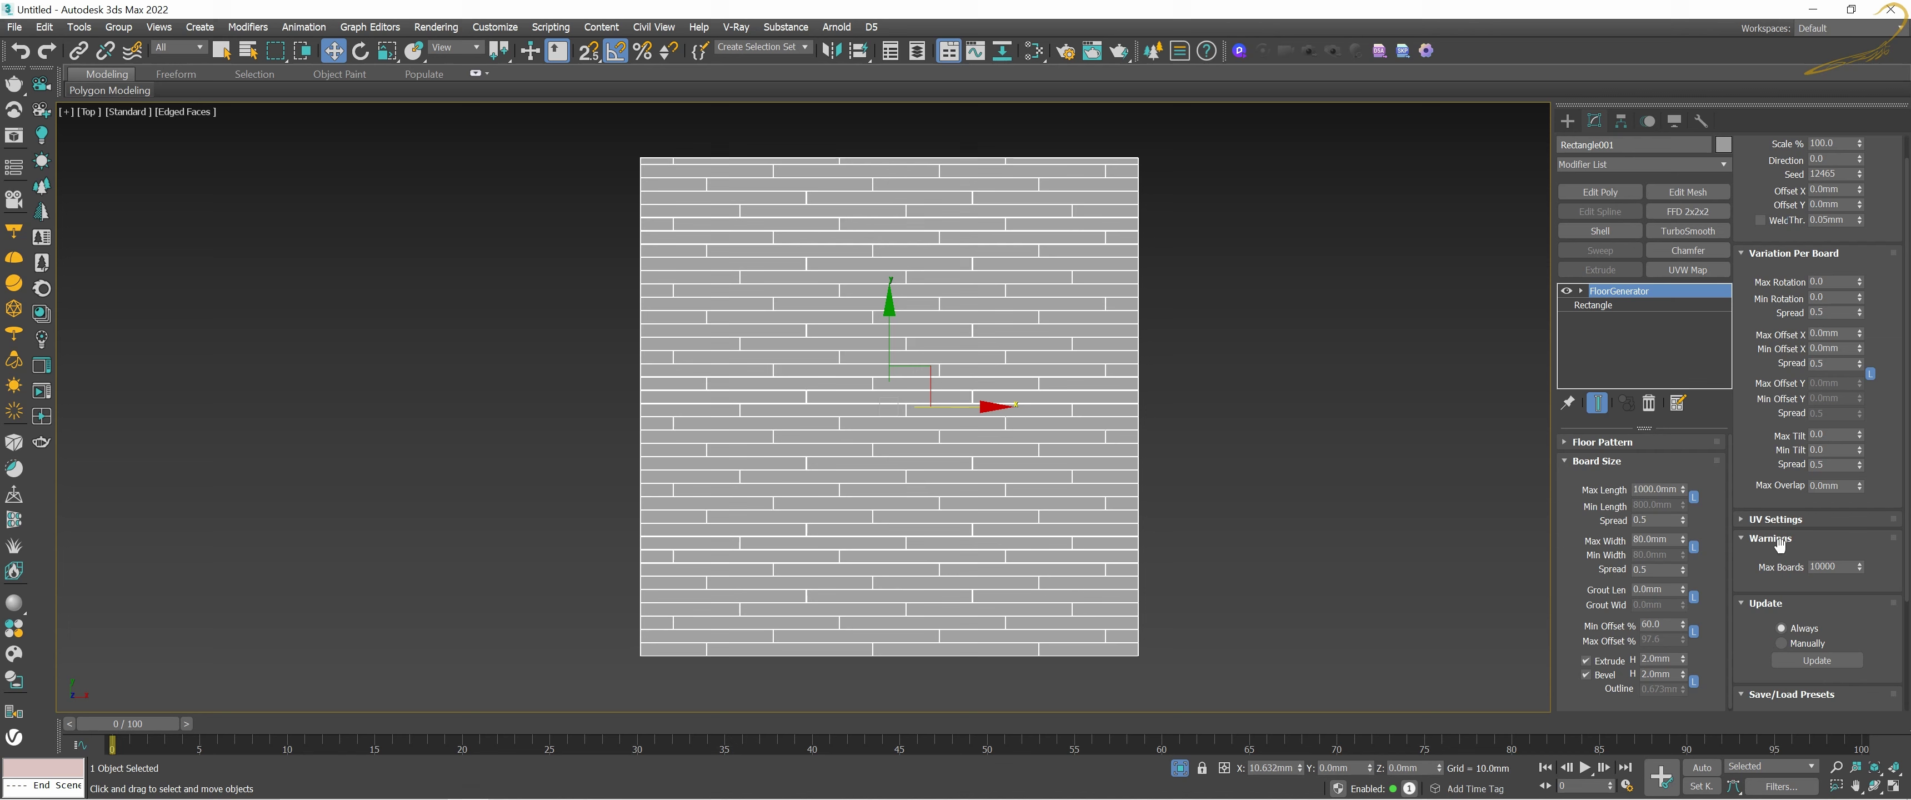
{"action": "left_click", "coordinate": [1802, 539]}
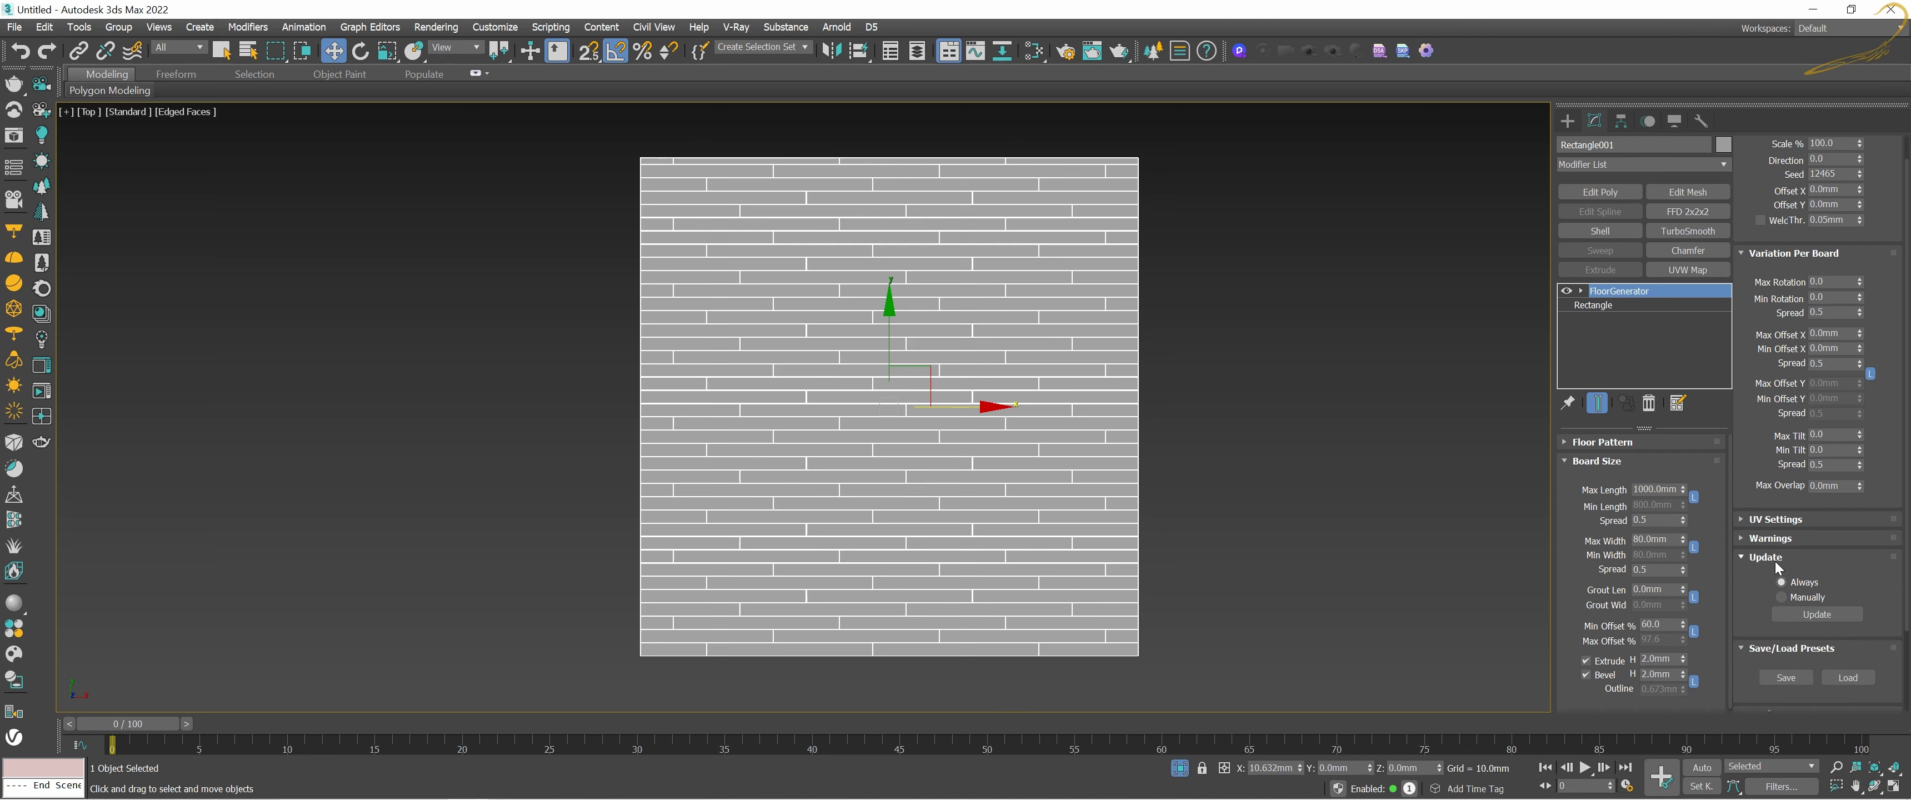
{"action": "left_click", "coordinate": [1778, 558]}
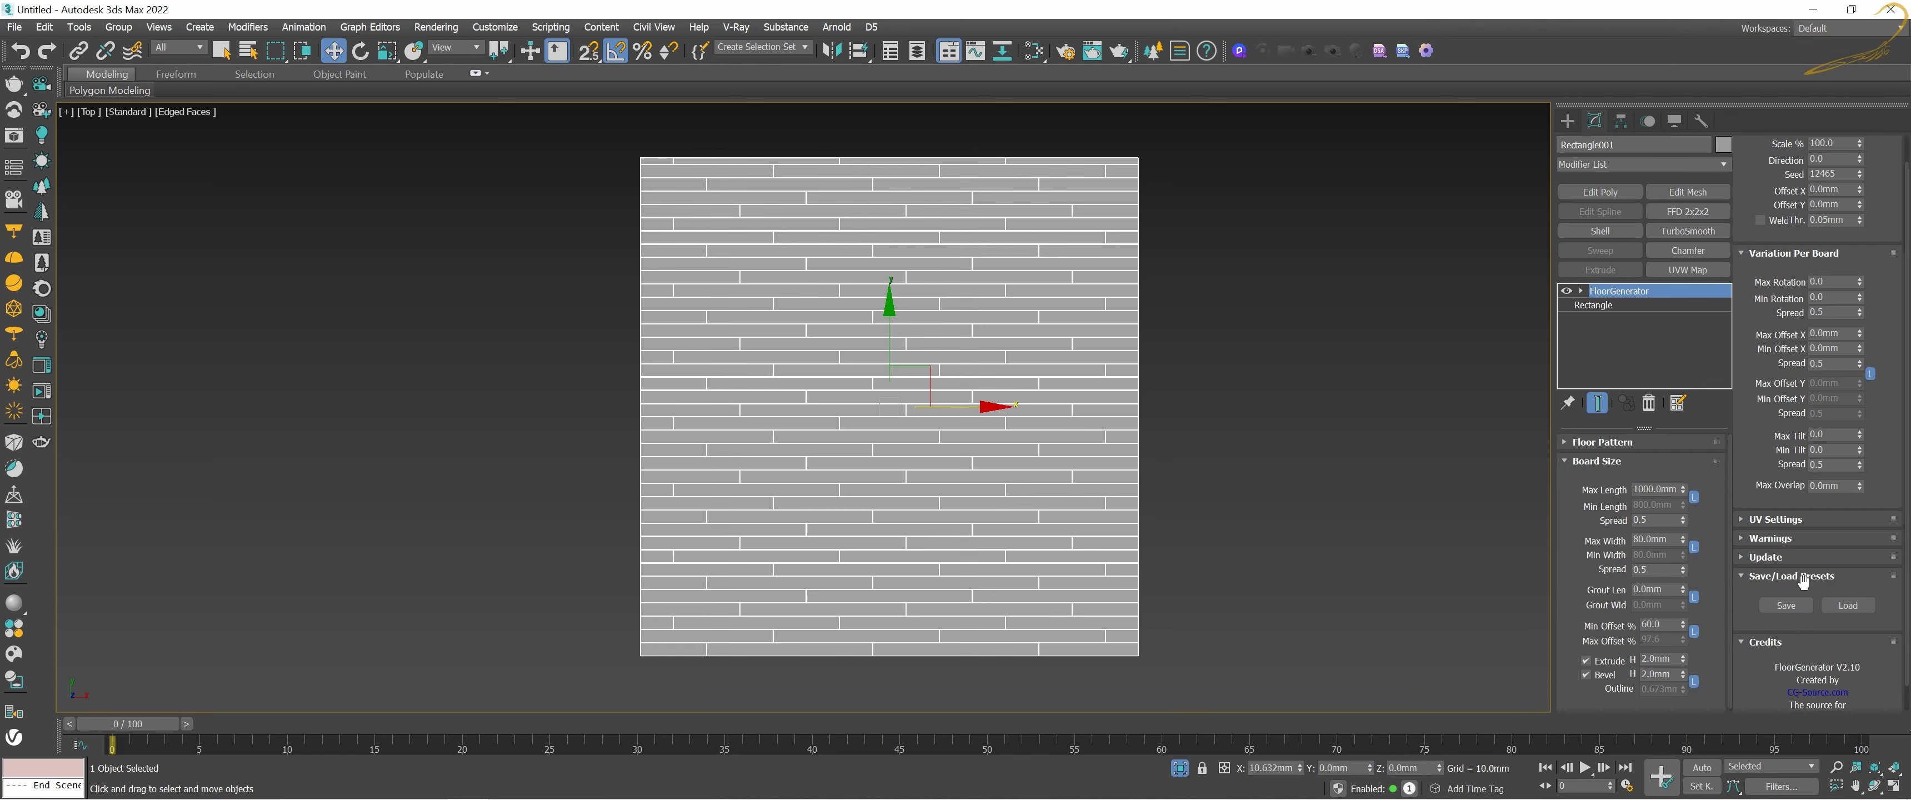
{"action": "scroll", "coordinate": [1002, 362], "scroll_direction": "up", "scroll_amount": 2}
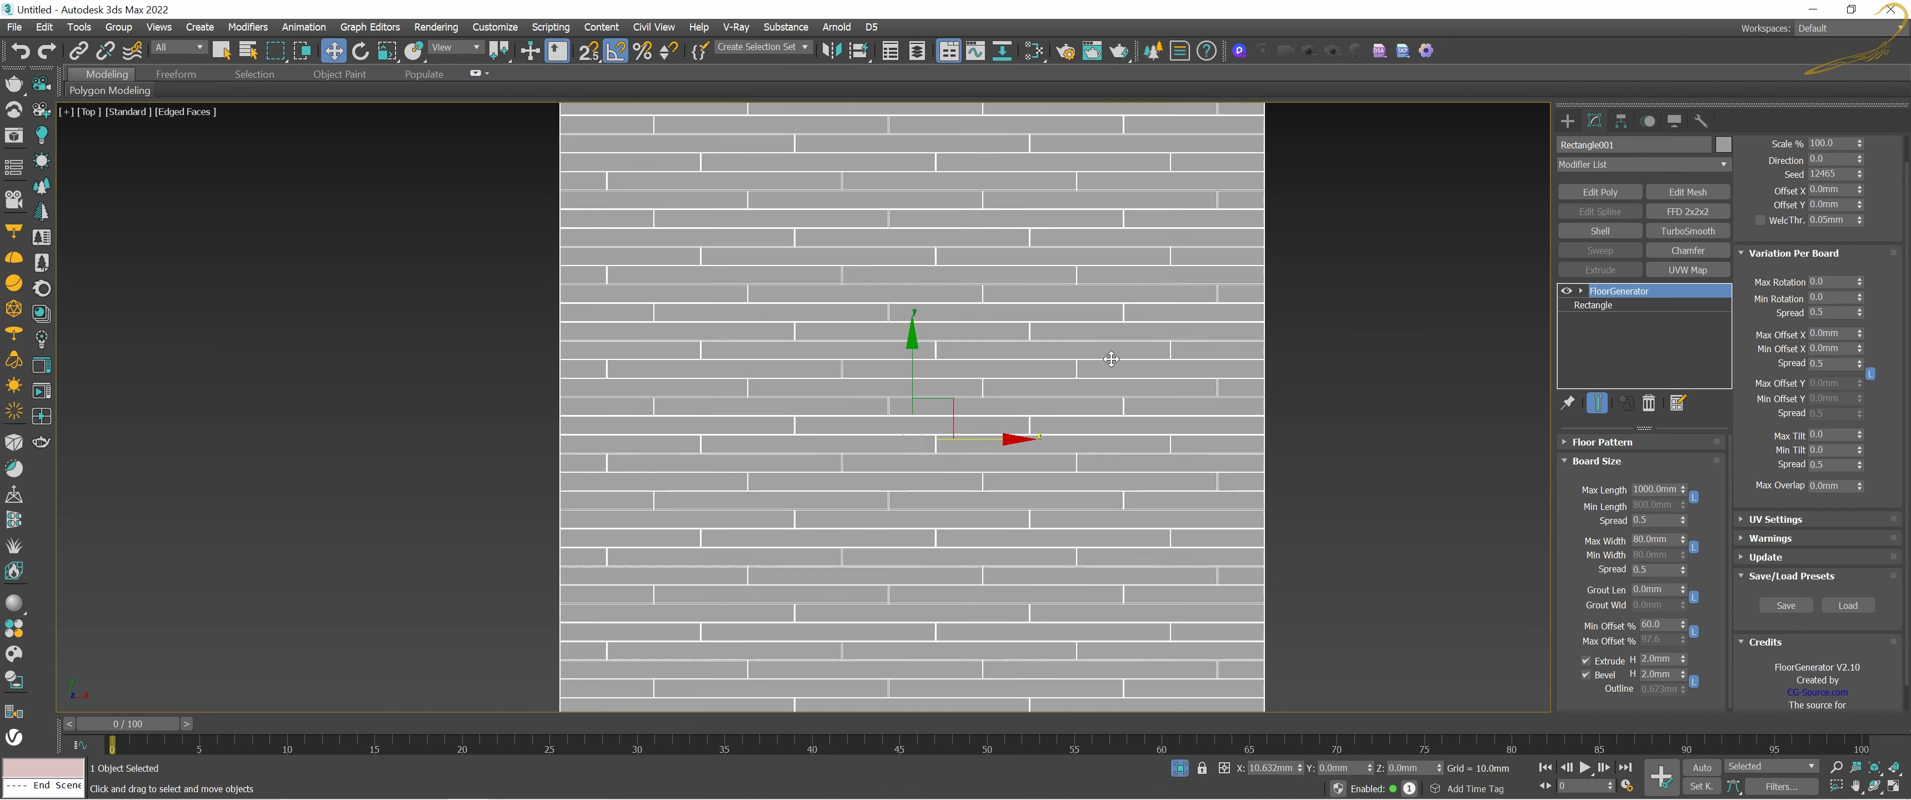
{"action": "scroll", "coordinate": [1110, 358], "scroll_direction": "up", "scroll_amount": 5}
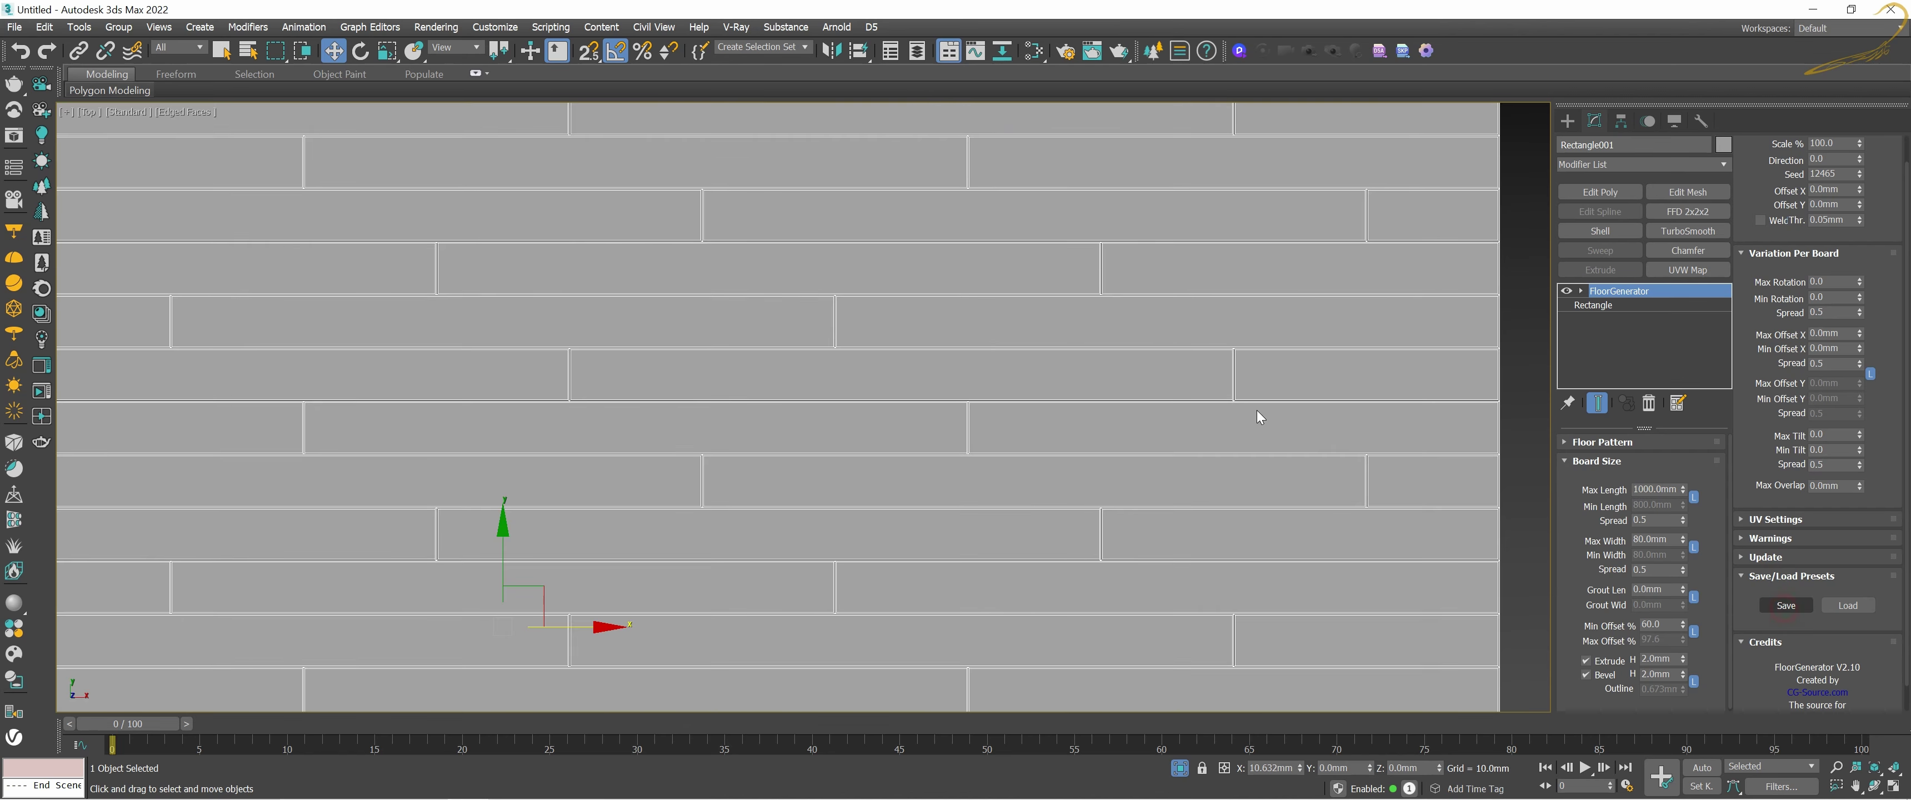
Step: Open the preset Save dialog, cancel it, and collapse the Credits rollout
{"action": "left_click", "coordinate": [1786, 606]}
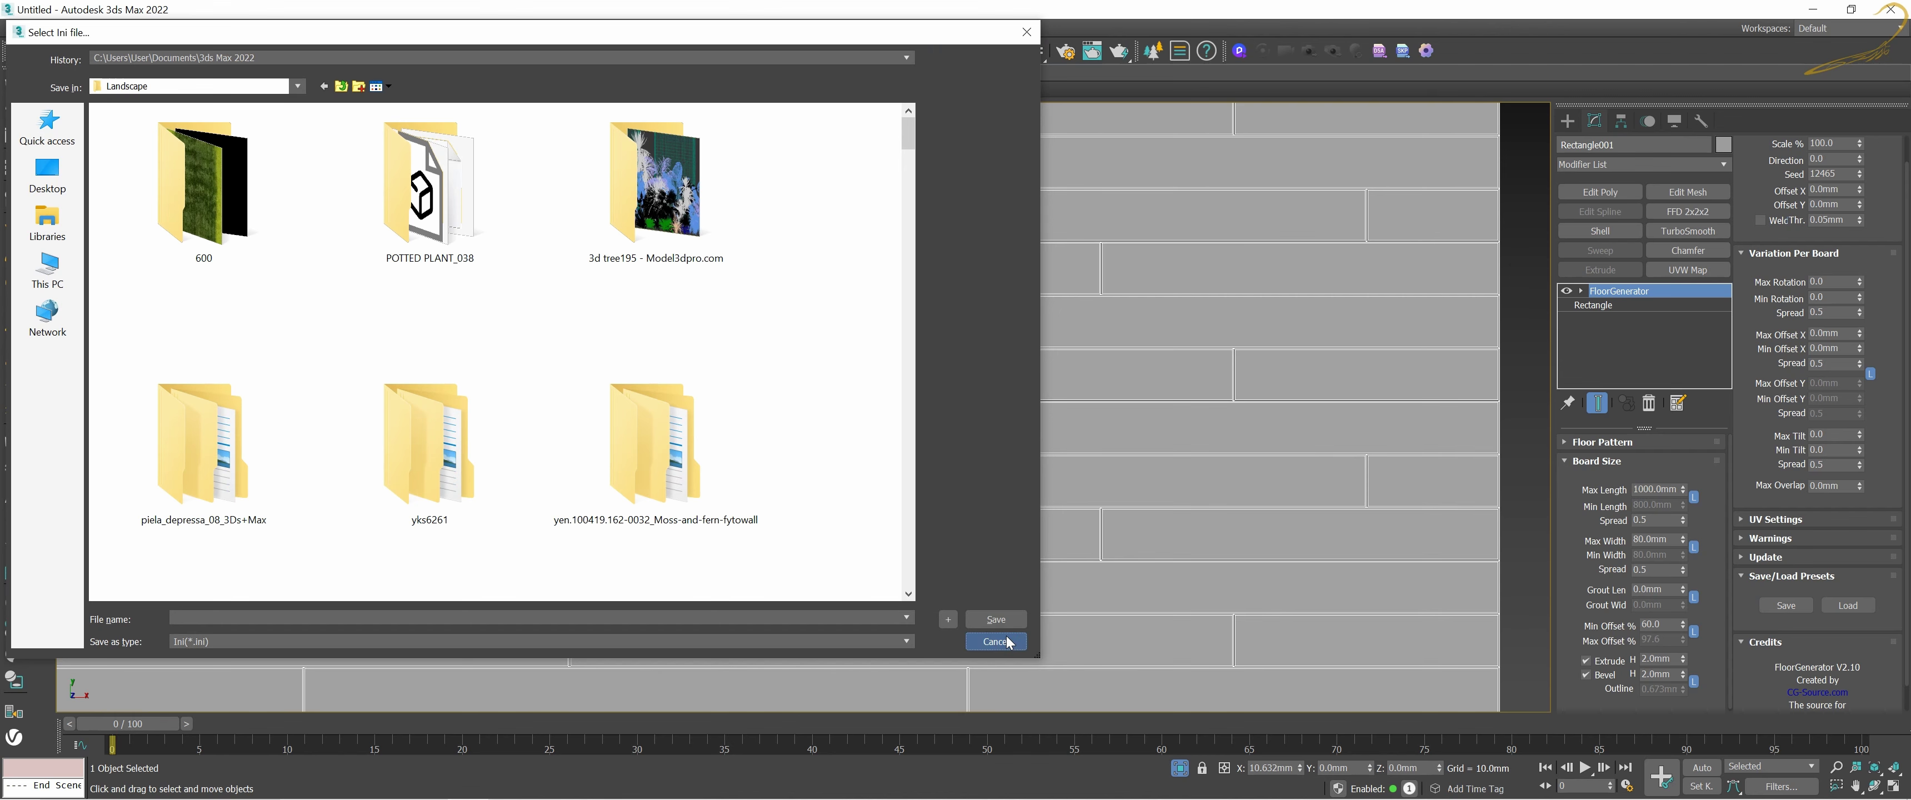
{"action": "left_click", "coordinate": [996, 641]}
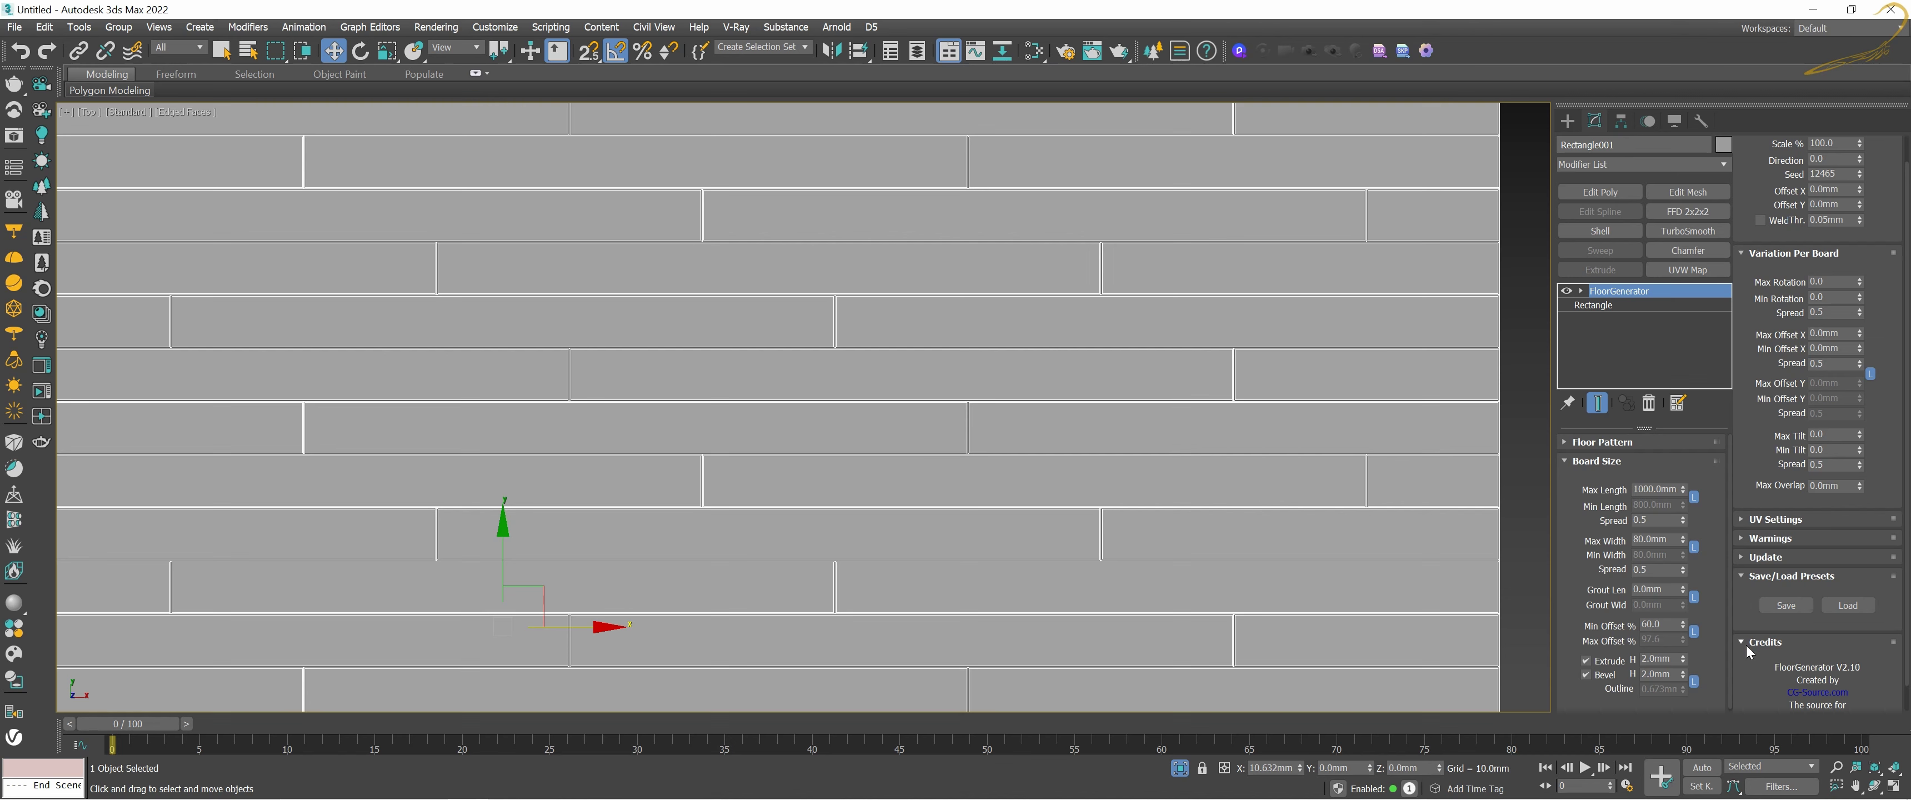
{"action": "left_click", "coordinate": [1764, 639]}
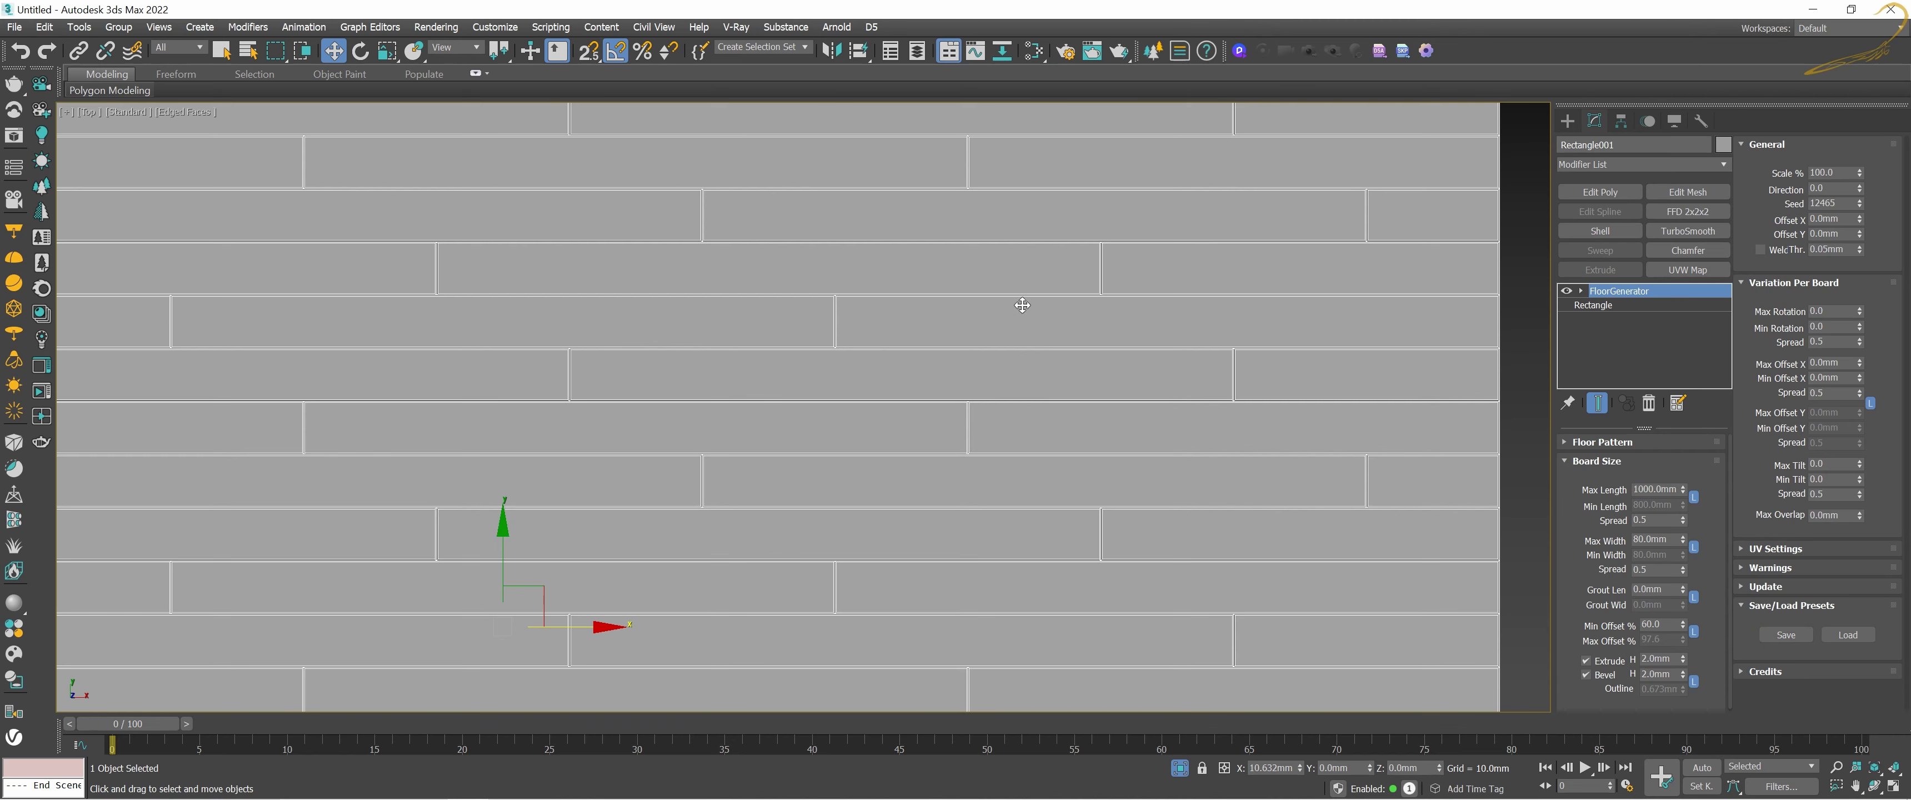
Step: Switch to Perspective and pan until Rectangle002 appears beside the brick floor
{"action": "key", "text": "p"}
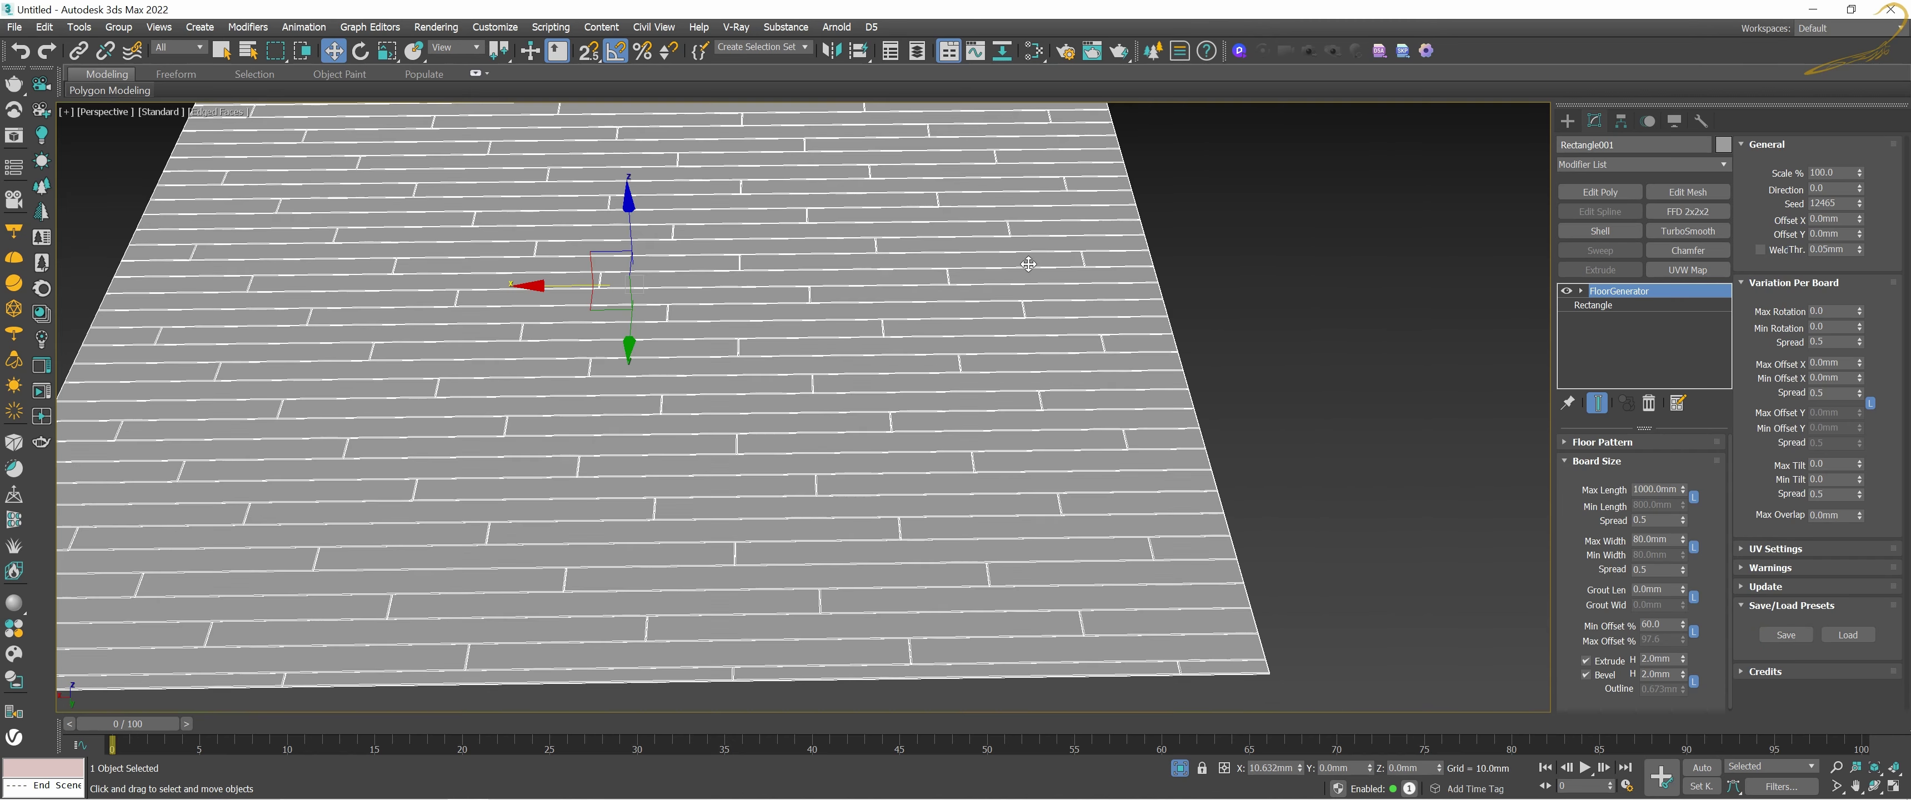
{"action": "scroll", "coordinate": [1028, 264], "scroll_direction": "down", "scroll_amount": 5}
{"action": "mouse_move", "coordinate": [1028, 265]}
{"action": "middle_mouse_down", "text": "alt"}
{"action": "mouse_move", "coordinate": [908, 315]}
{"action": "mouse_move", "coordinate": [994, 367]}
{"action": "mouse_move", "coordinate": [1053, 349]}
{"action": "middle_mouse_up", "text": "alt"}
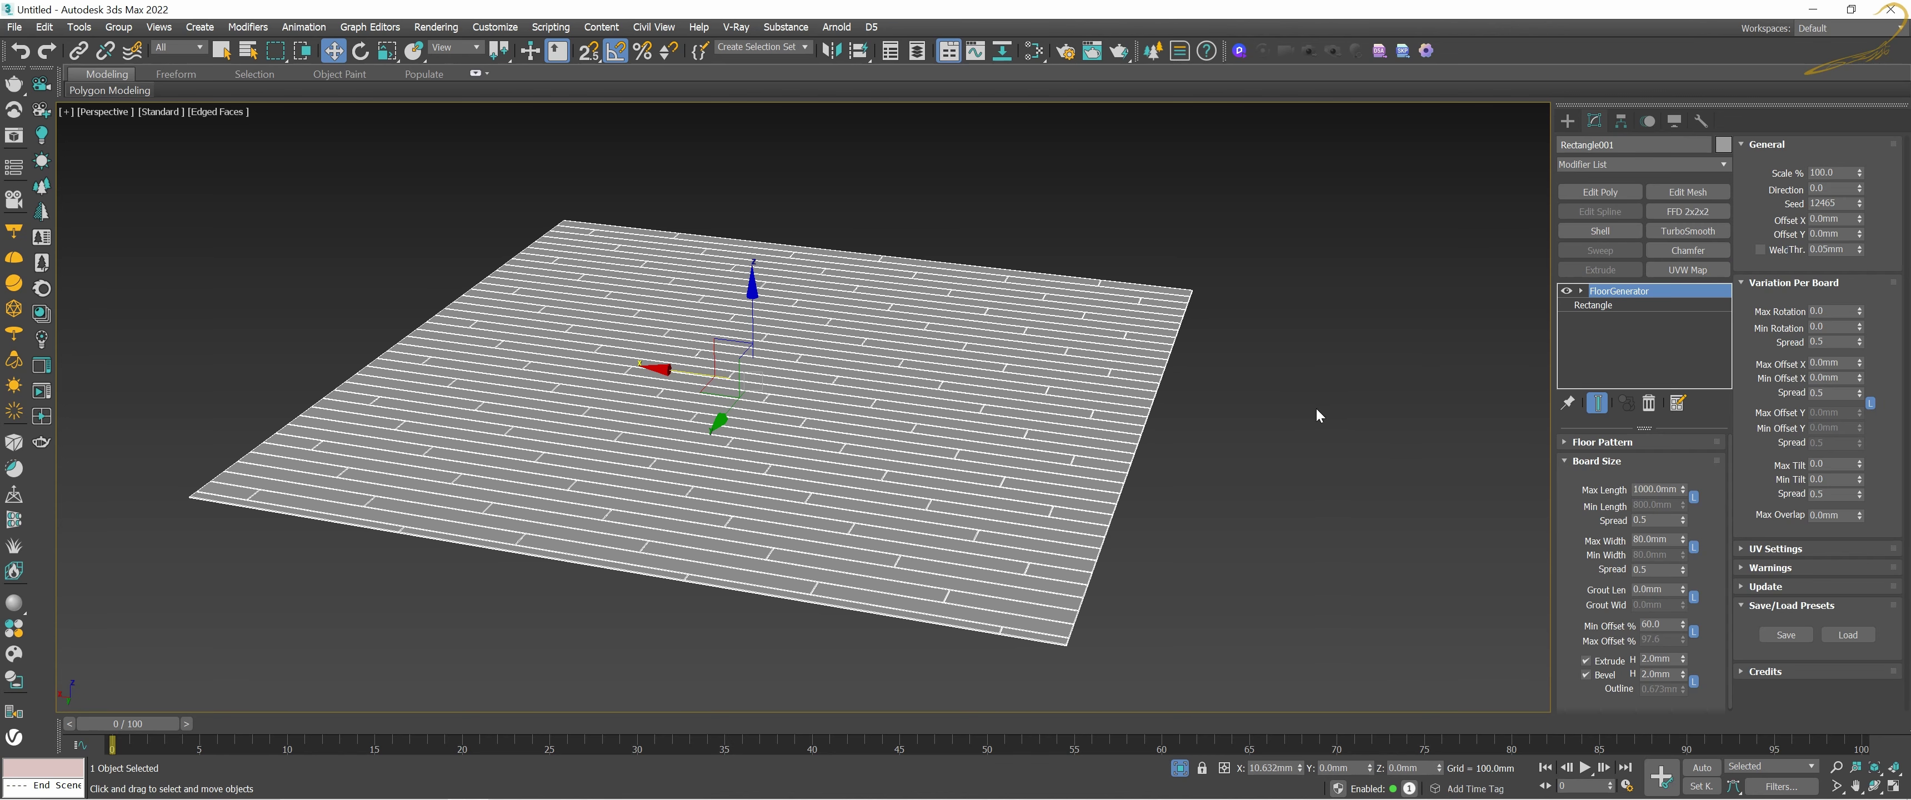
{"action": "middle_click_drag", "start_coordinate": [1318, 410], "coordinate": [1228, 392]}
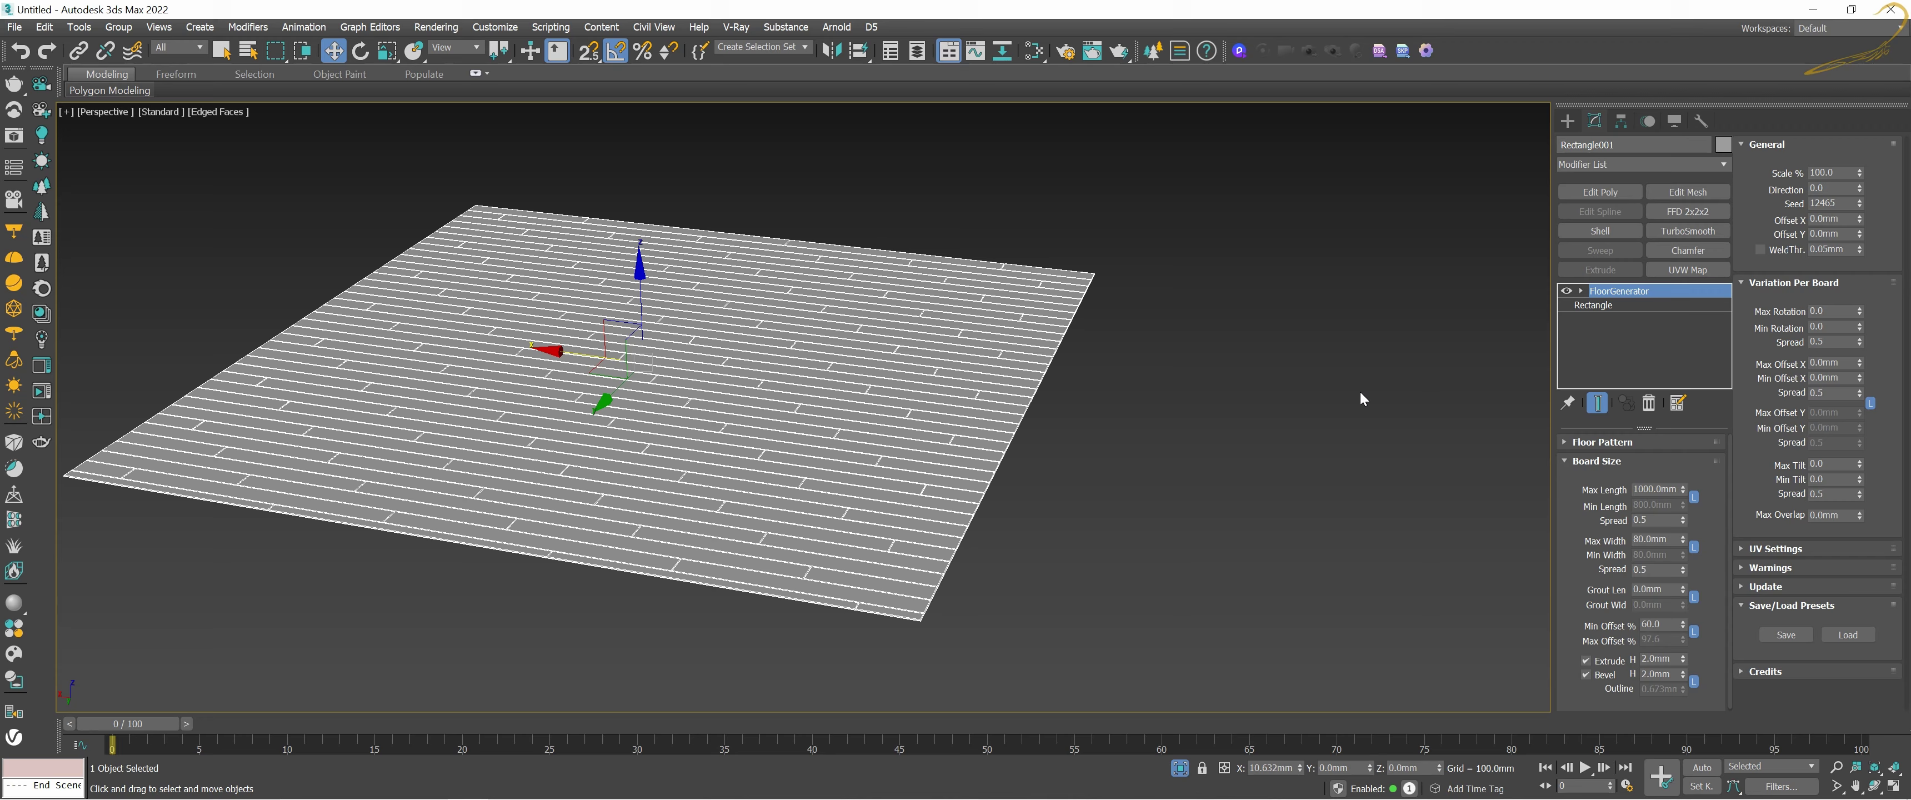
{"action": "mouse_move", "coordinate": [912, 460]}
{"action": "middle_mouse_down"}
{"action": "mouse_move", "coordinate": [1113, 457]}
{"action": "mouse_move", "coordinate": [1159, 422]}
{"action": "mouse_move", "coordinate": [1342, 445]}
{"action": "middle_mouse_up"}
Step: Select the second floor, Rectangle002, and orbit around the row of floor copies
{"action": "left_click", "coordinate": [496, 372]}
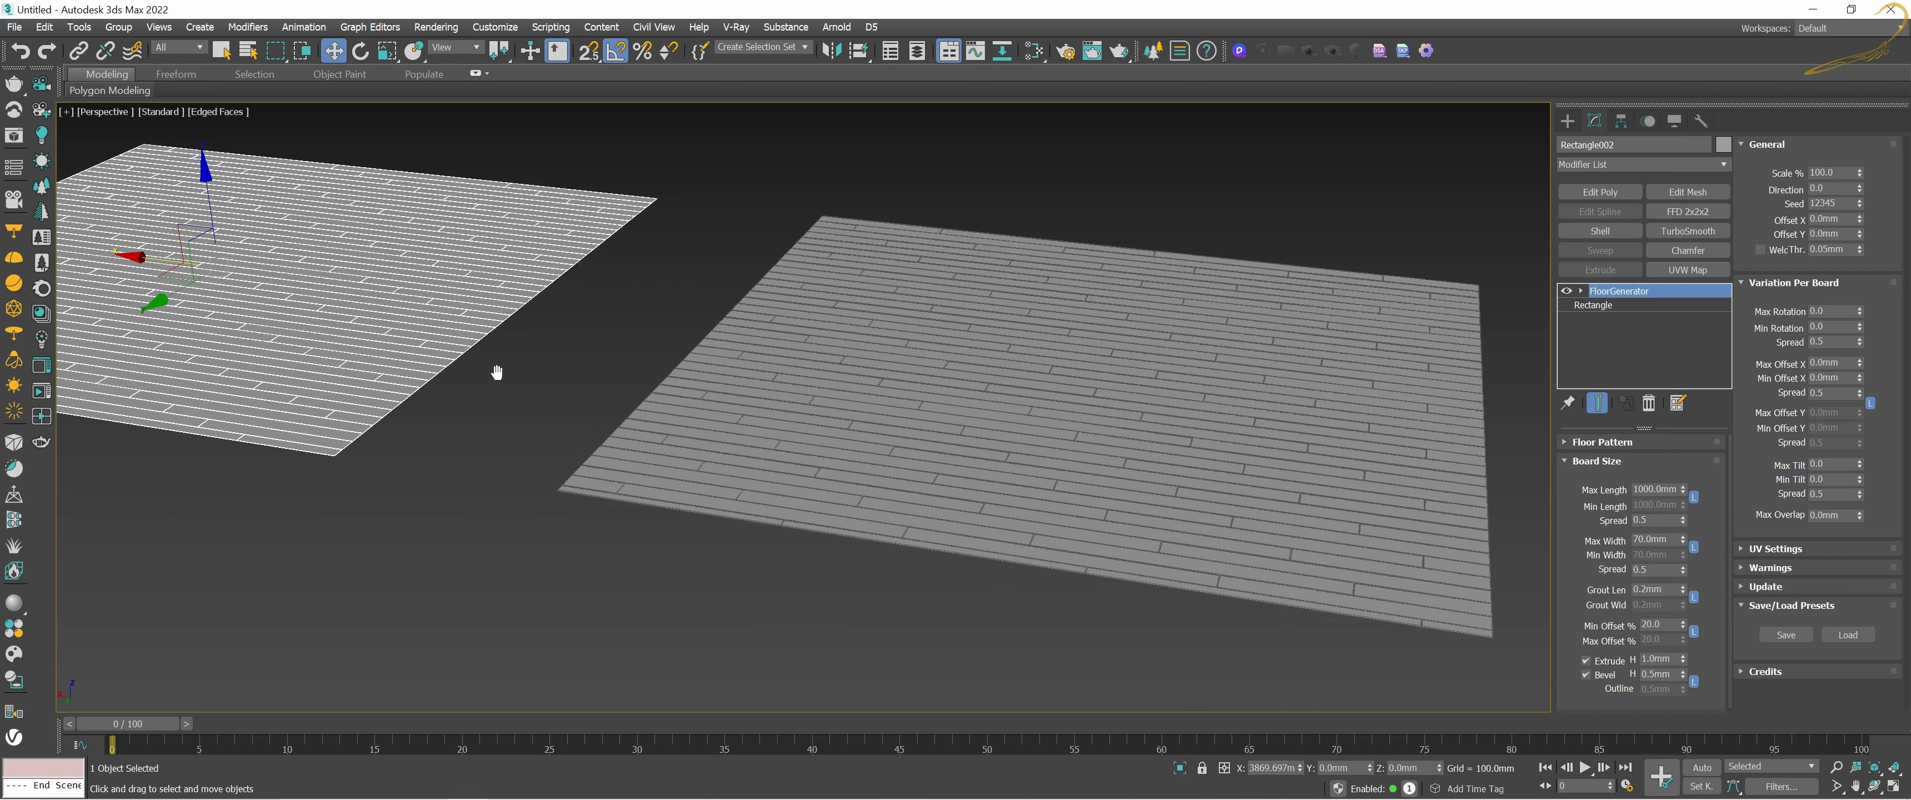
{"action": "scroll", "coordinate": [496, 372], "scroll_direction": "down", "scroll_amount": 3}
{"action": "scroll", "coordinate": [496, 371], "scroll_direction": "down", "scroll_amount": 2}
{"action": "middle_click_drag", "start_coordinate": [496, 372], "coordinate": [955, 512], "text": "alt"}
{"action": "scroll", "coordinate": [863, 508], "scroll_direction": "up", "scroll_amount": 3}
{"action": "scroll", "coordinate": [942, 497], "scroll_direction": "up", "scroll_amount": 5}
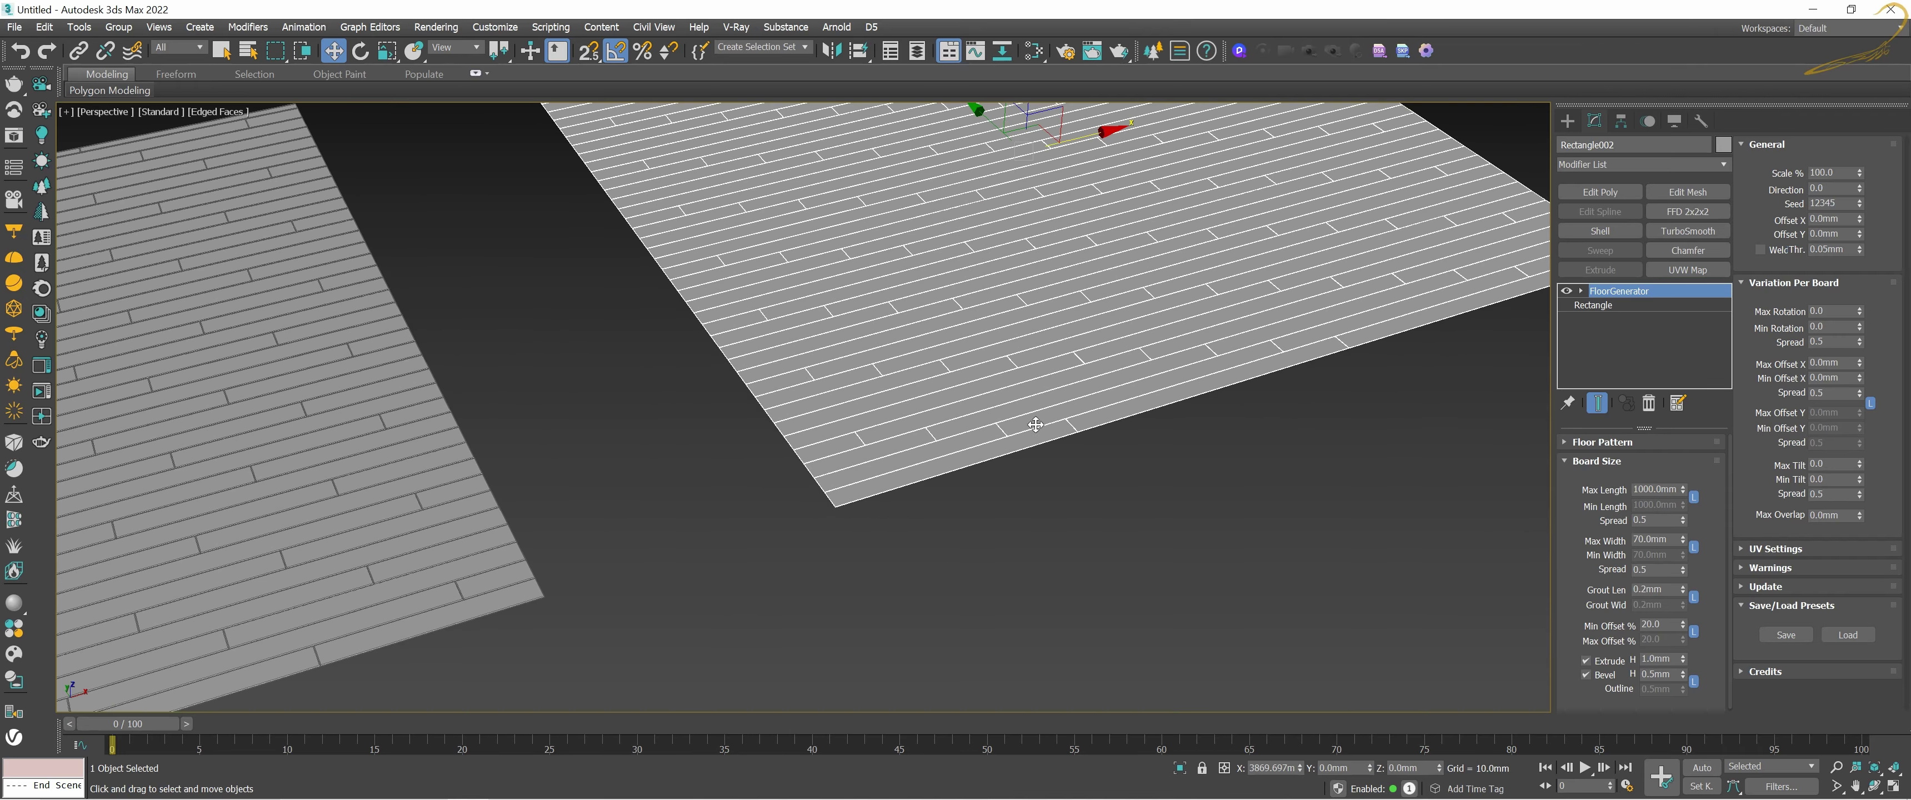
{"action": "scroll", "coordinate": [1036, 424], "scroll_direction": "up", "scroll_amount": 2}
{"action": "scroll", "coordinate": [1058, 477], "scroll_direction": "up", "scroll_amount": 2}
{"action": "scroll", "coordinate": [1066, 422], "scroll_direction": "up", "scroll_amount": 2}
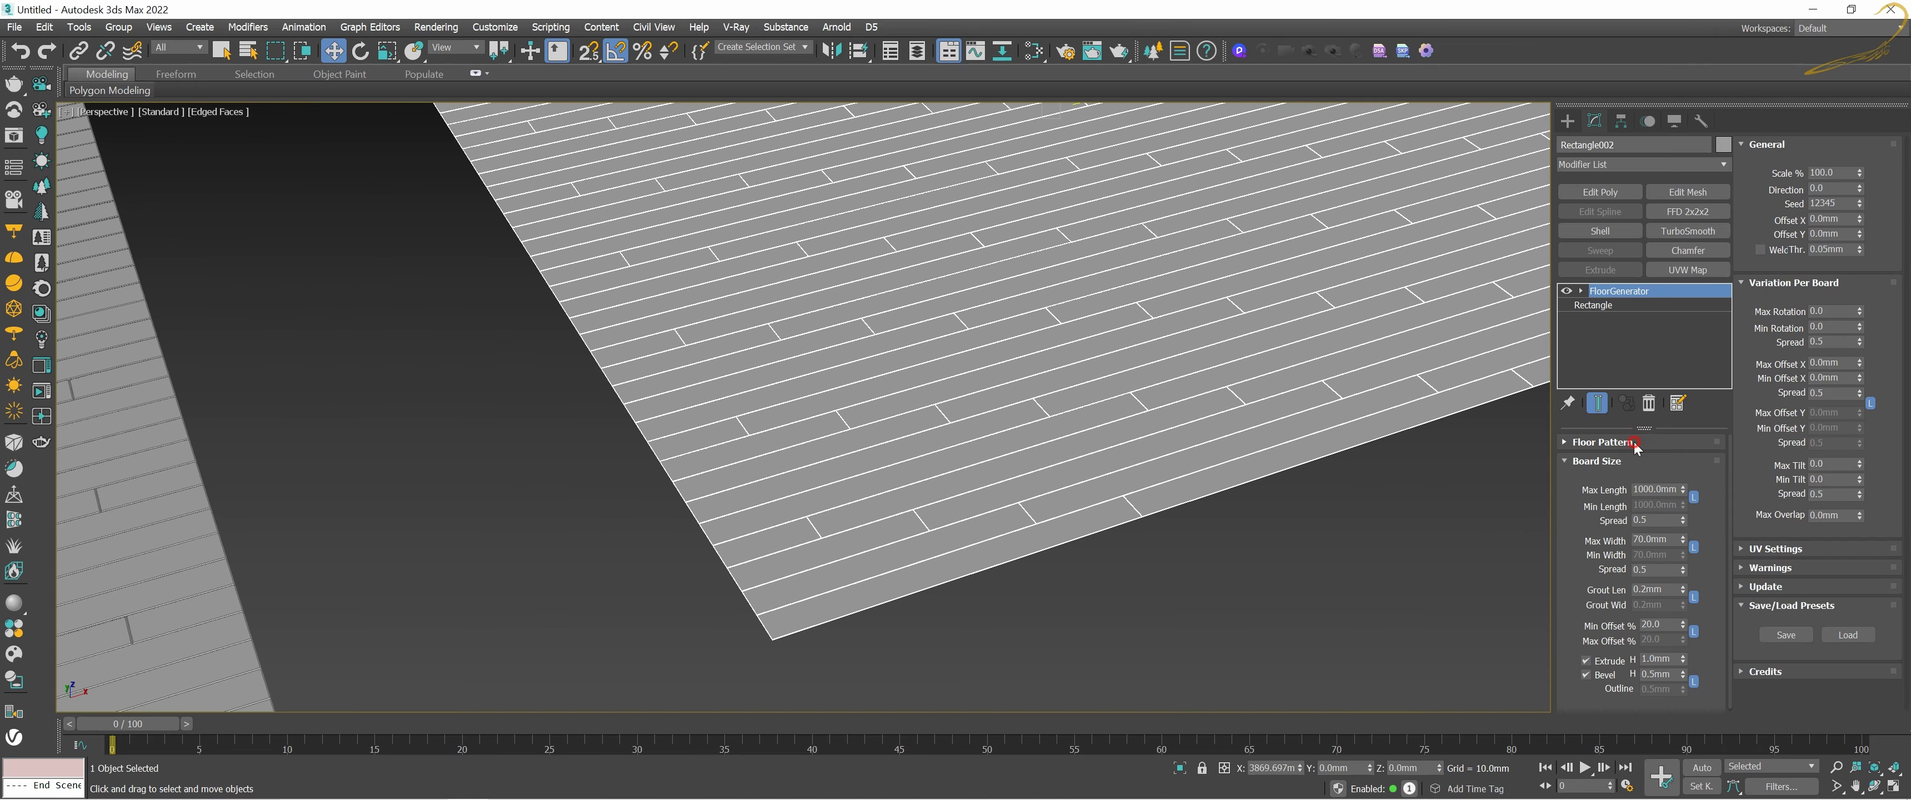
Step: Set Rectangle002's Floor Pattern to Herringbone
{"action": "left_click", "coordinate": [1634, 443]}
{"action": "scroll", "coordinate": [1391, 470], "scroll_direction": "down", "scroll_amount": 3}
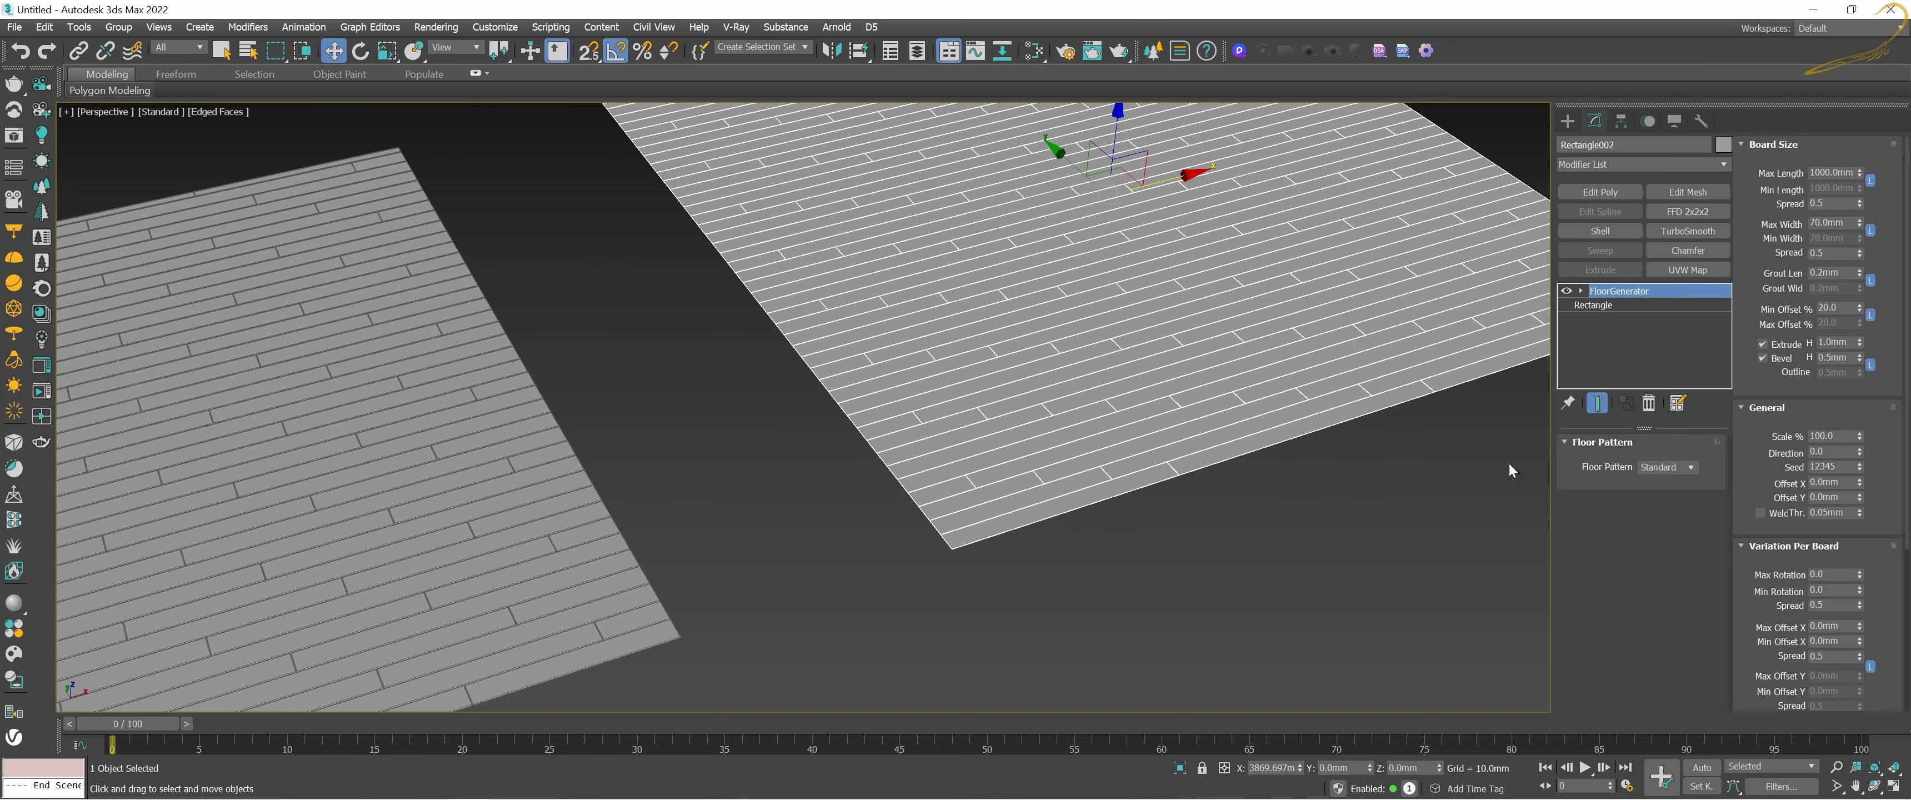
{"action": "scroll", "coordinate": [1356, 452], "scroll_direction": "up", "scroll_amount": 1}
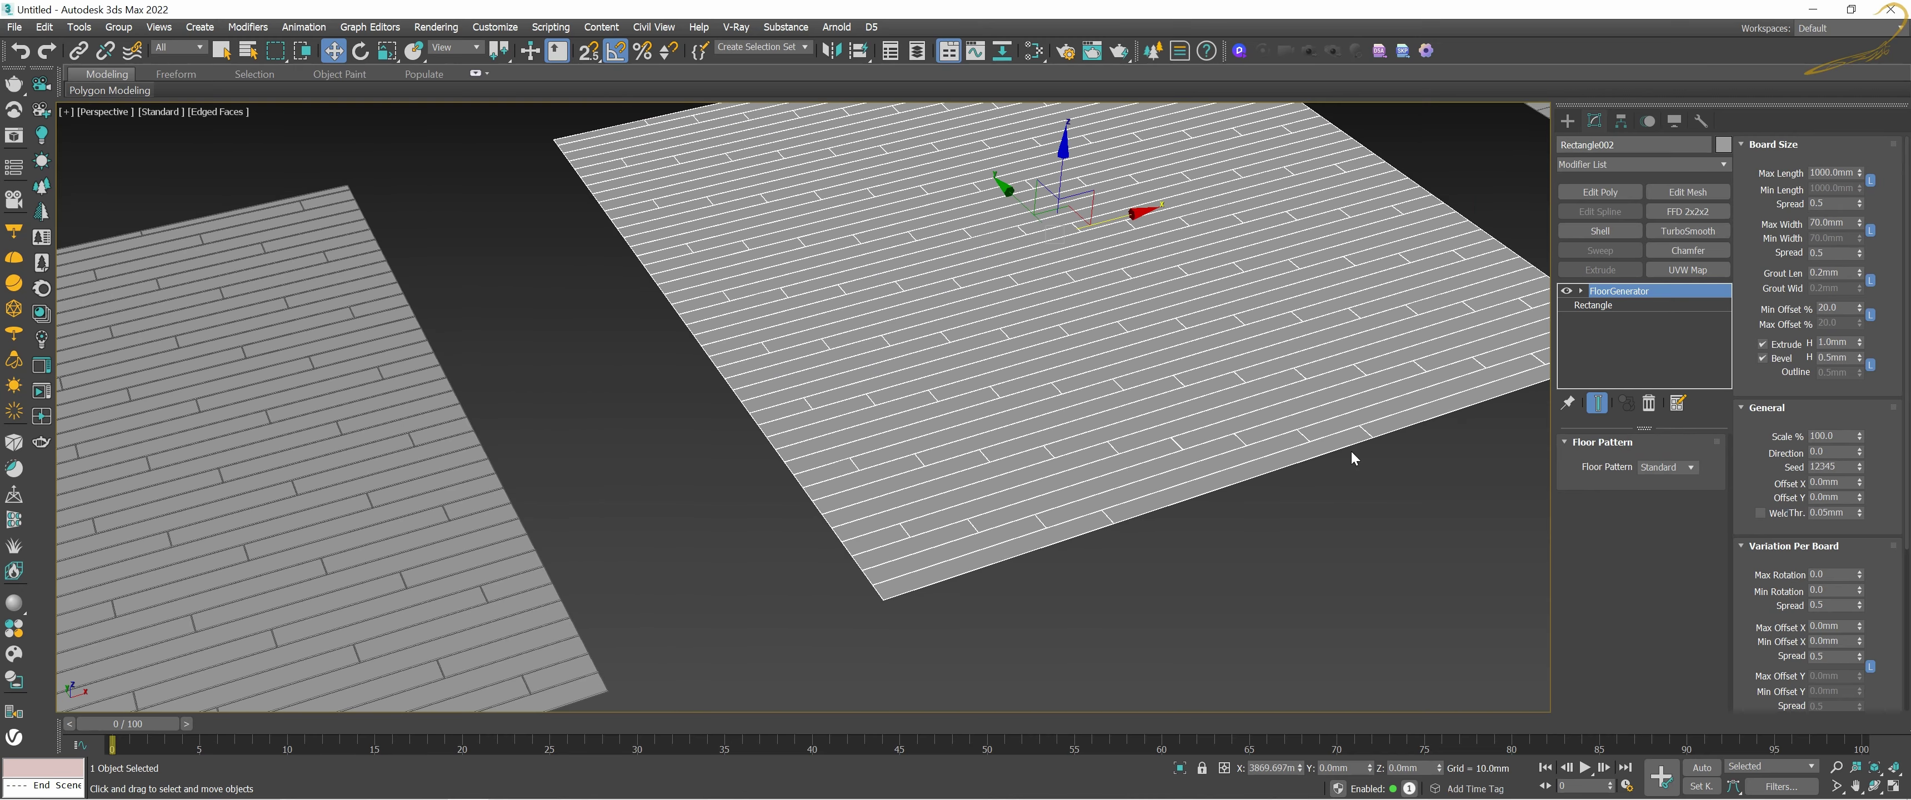
{"action": "left_click", "coordinate": [1690, 468]}
{"action": "left_click", "coordinate": [1683, 495]}
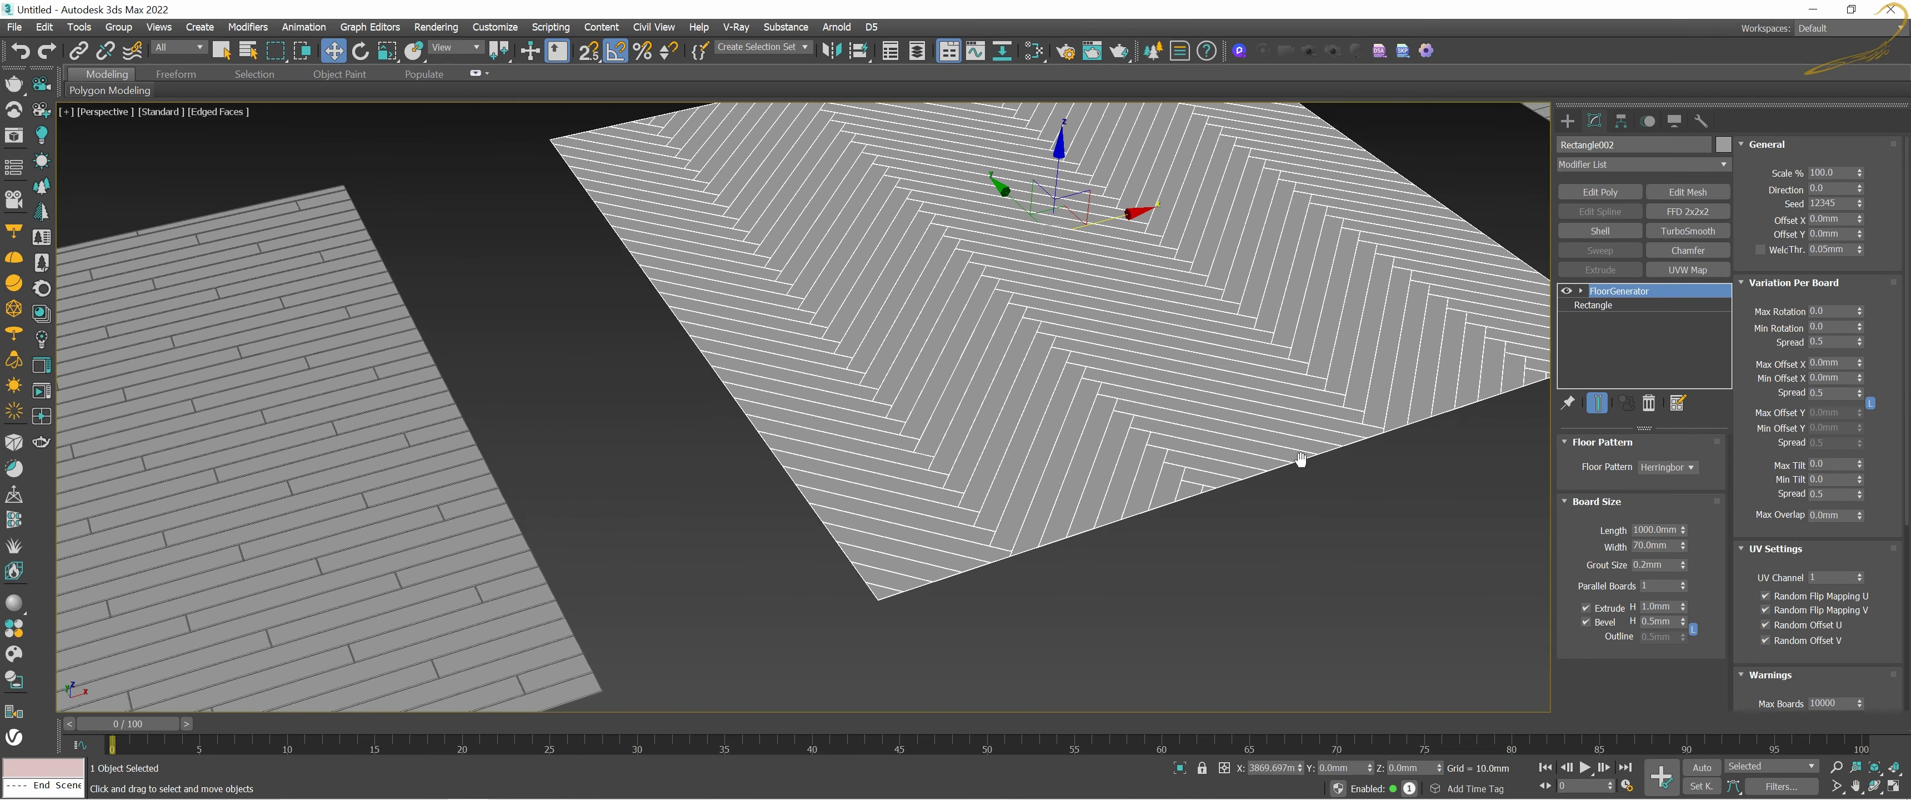
Step: Set the third, fourth and fifth floors to Chevron, Basket Weave and Hexagon patterns
{"action": "scroll", "coordinate": [1207, 415], "scroll_direction": "down", "scroll_amount": 3}
{"action": "left_click", "coordinate": [1087, 346]}
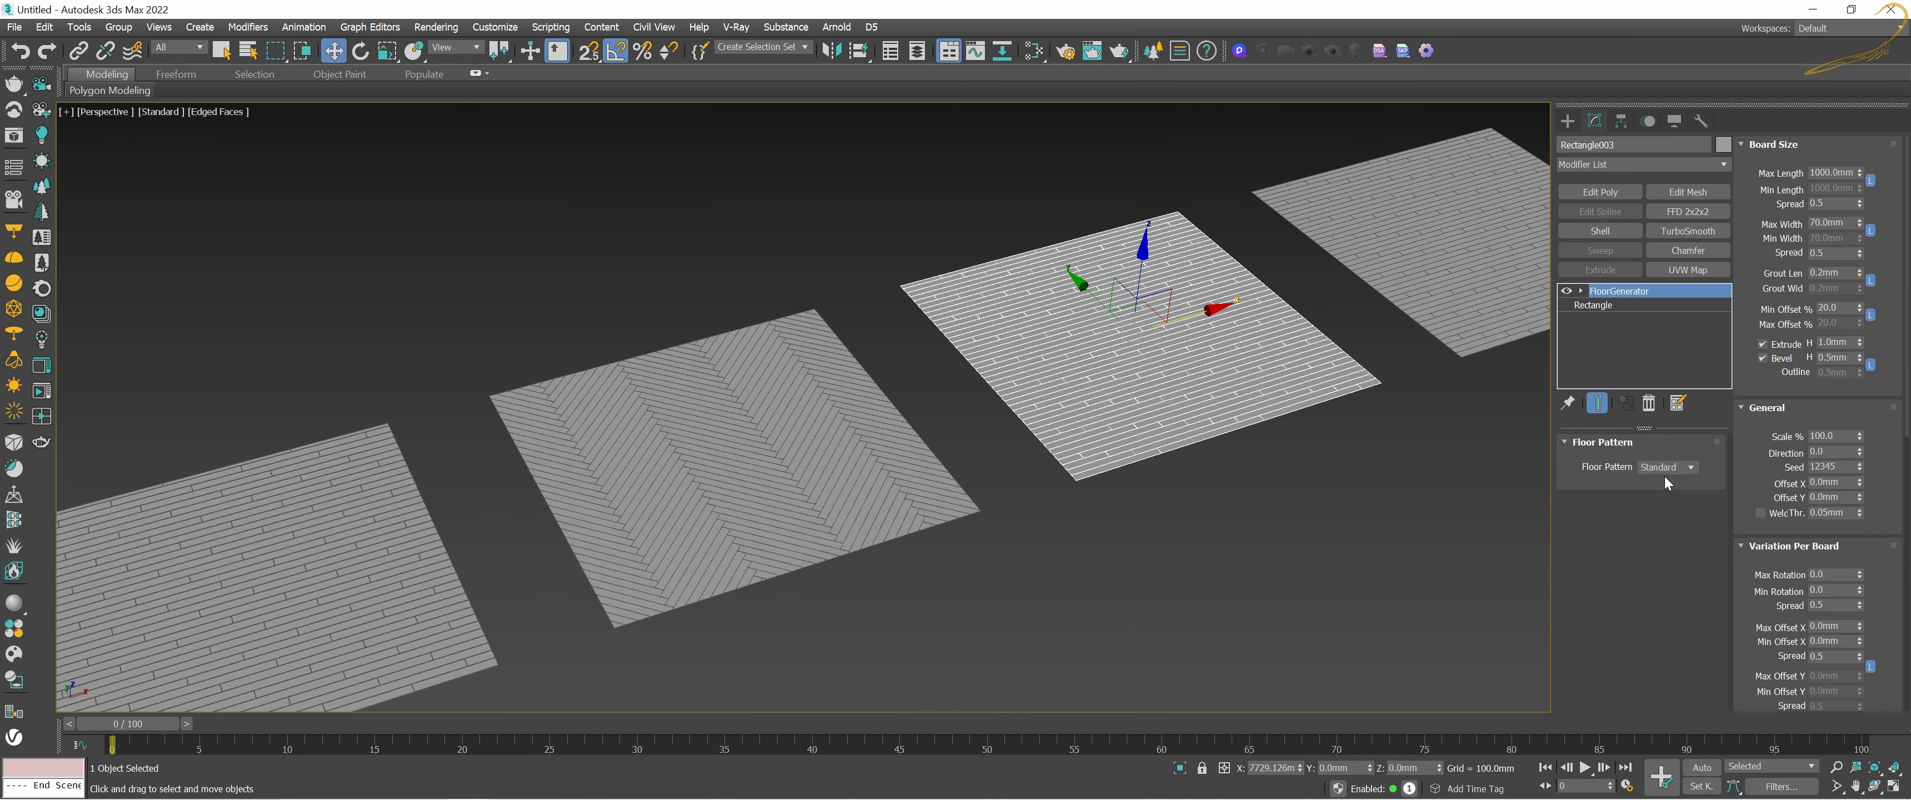
{"action": "left_click", "coordinate": [1688, 469]}
{"action": "left_click", "coordinate": [1665, 491]}
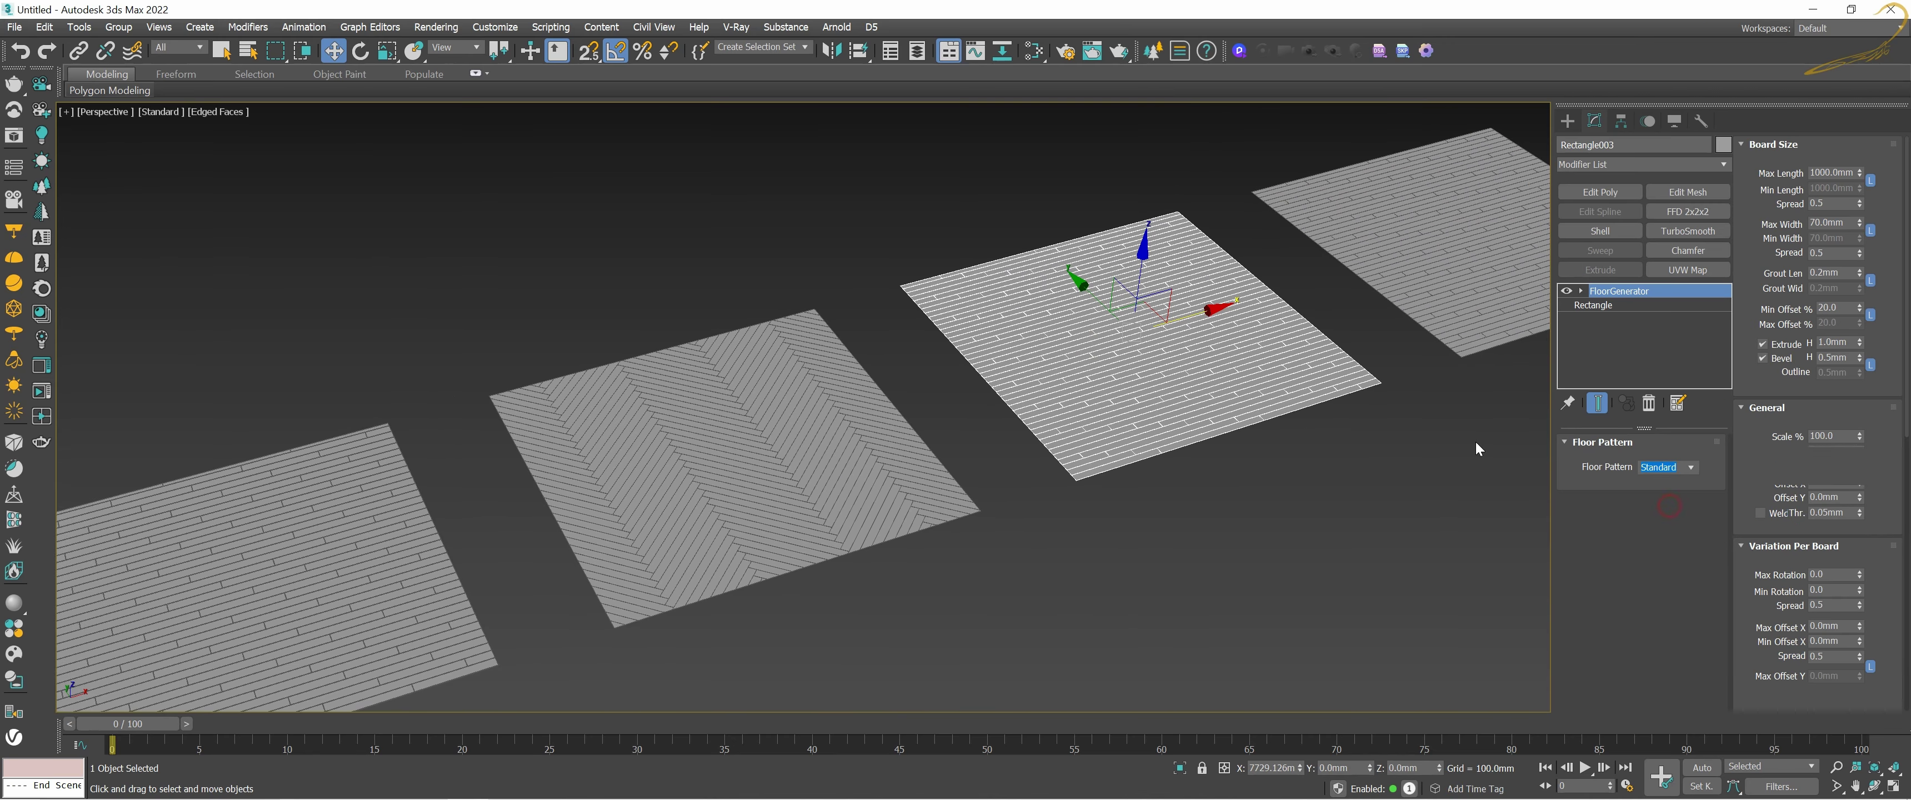
{"action": "mouse_move", "coordinate": [1356, 453]}
{"action": "middle_mouse_down"}
{"action": "mouse_move", "coordinate": [1092, 462]}
{"action": "mouse_move", "coordinate": [883, 512]}
{"action": "middle_mouse_up"}
{"action": "left_click", "coordinate": [1278, 360]}
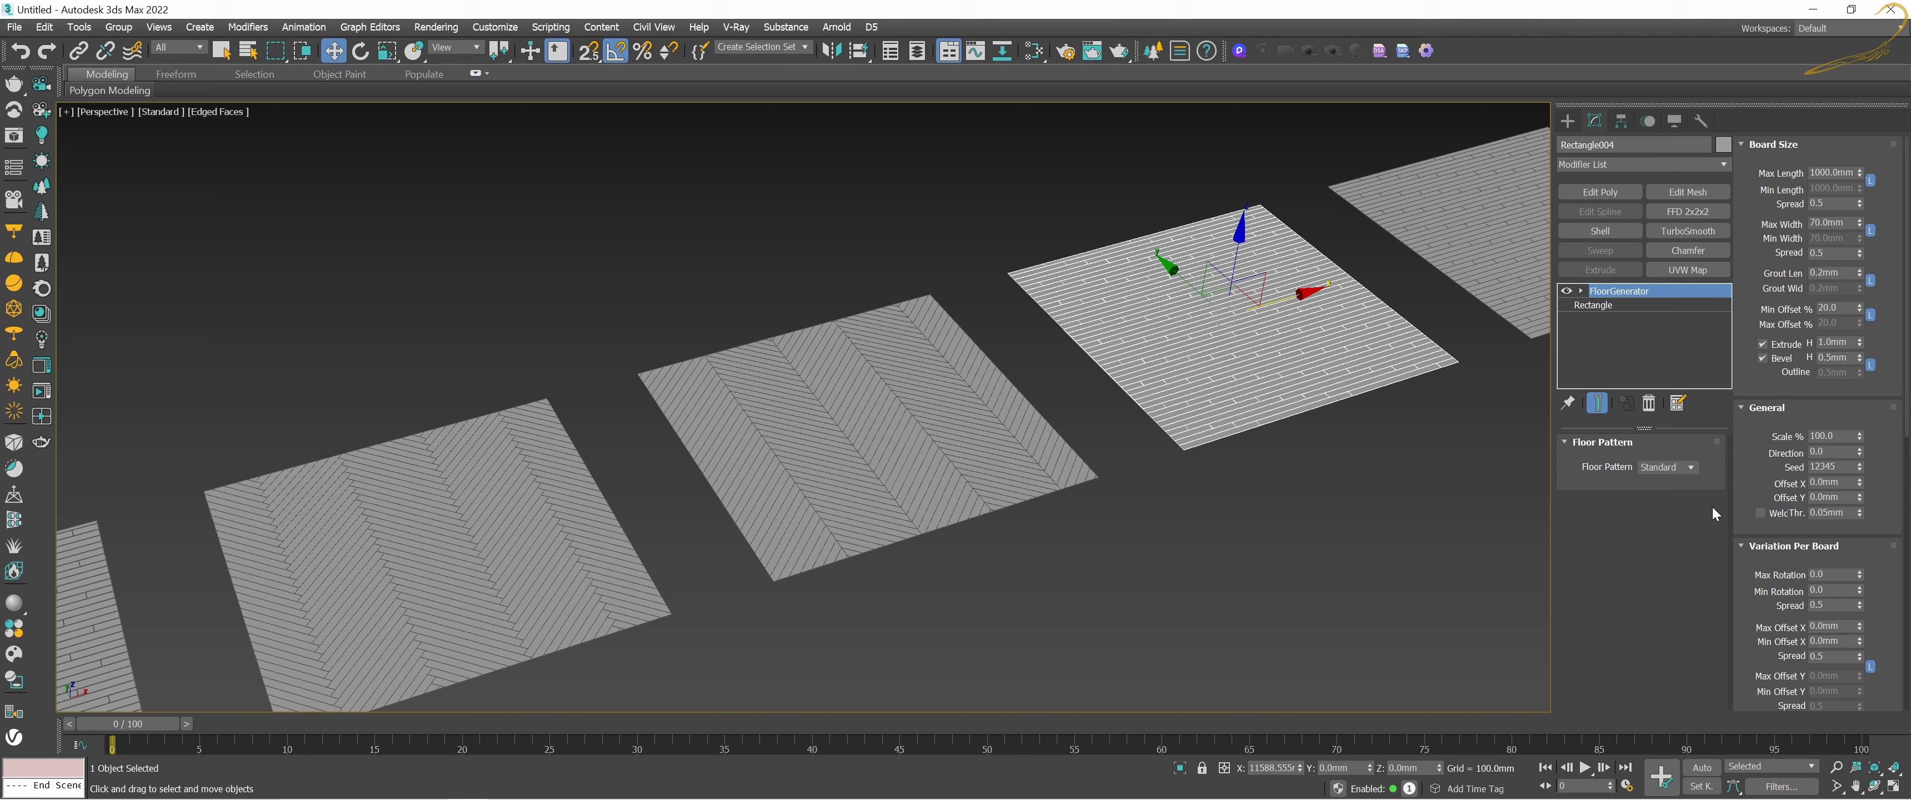
{"action": "left_click", "coordinate": [1691, 466]}
{"action": "left_click", "coordinate": [1665, 512]}
{"action": "middle_click_drag", "start_coordinate": [1377, 405], "coordinate": [1288, 336]}
{"action": "left_click", "coordinate": [1288, 335]}
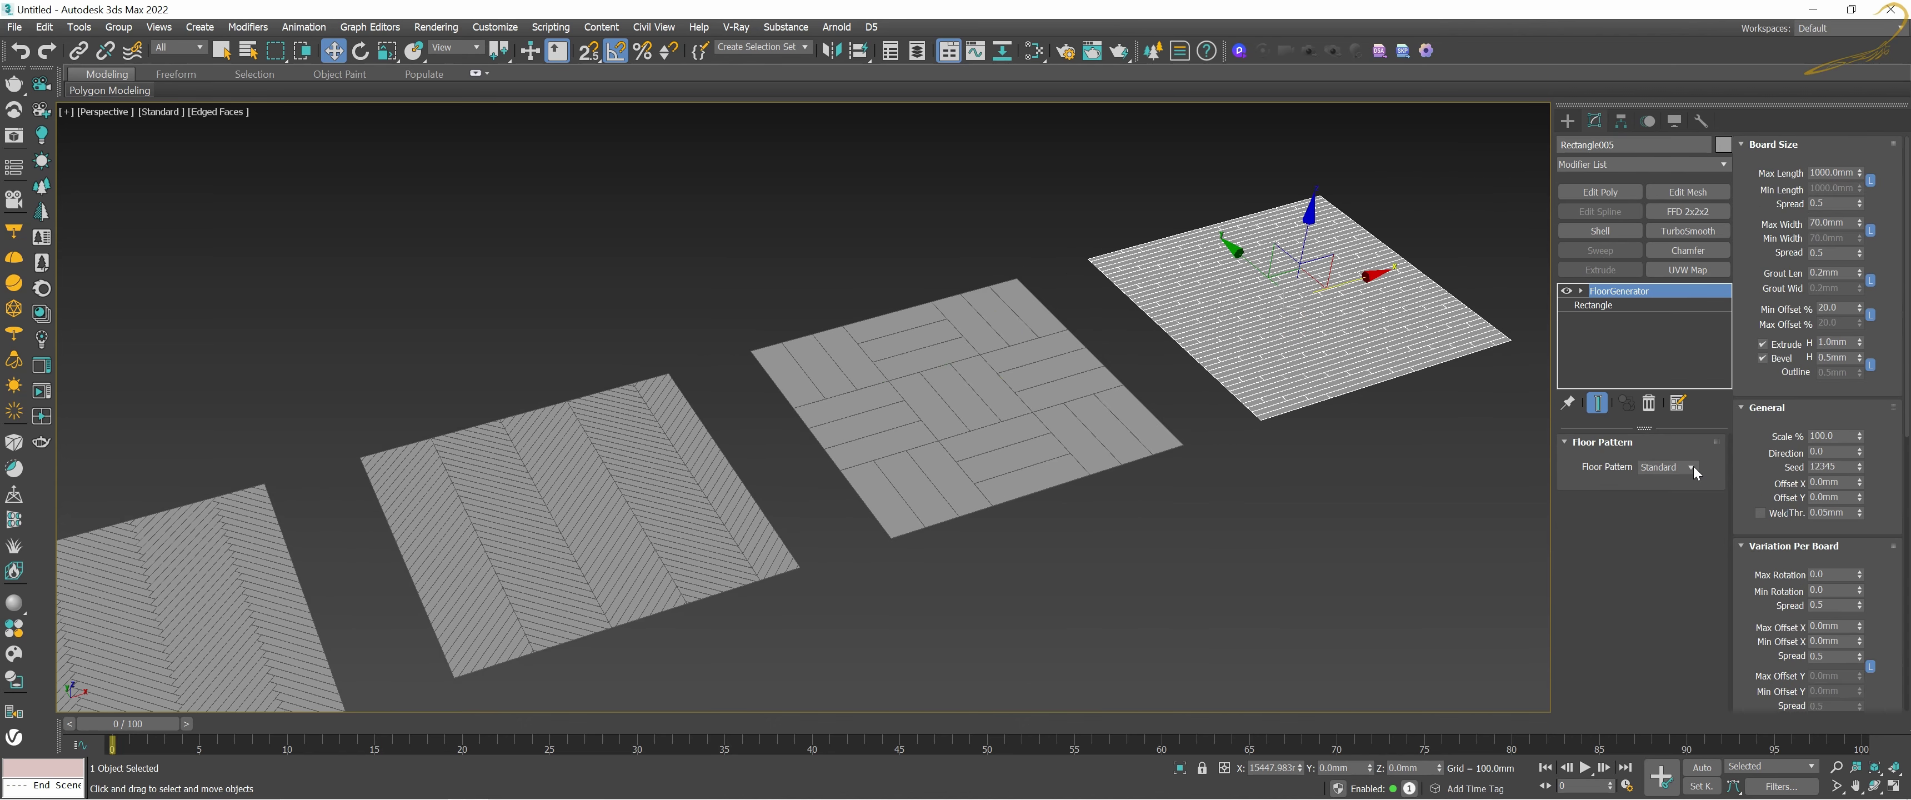
{"action": "left_click", "coordinate": [1690, 466]}
{"action": "left_click", "coordinate": [1663, 524]}
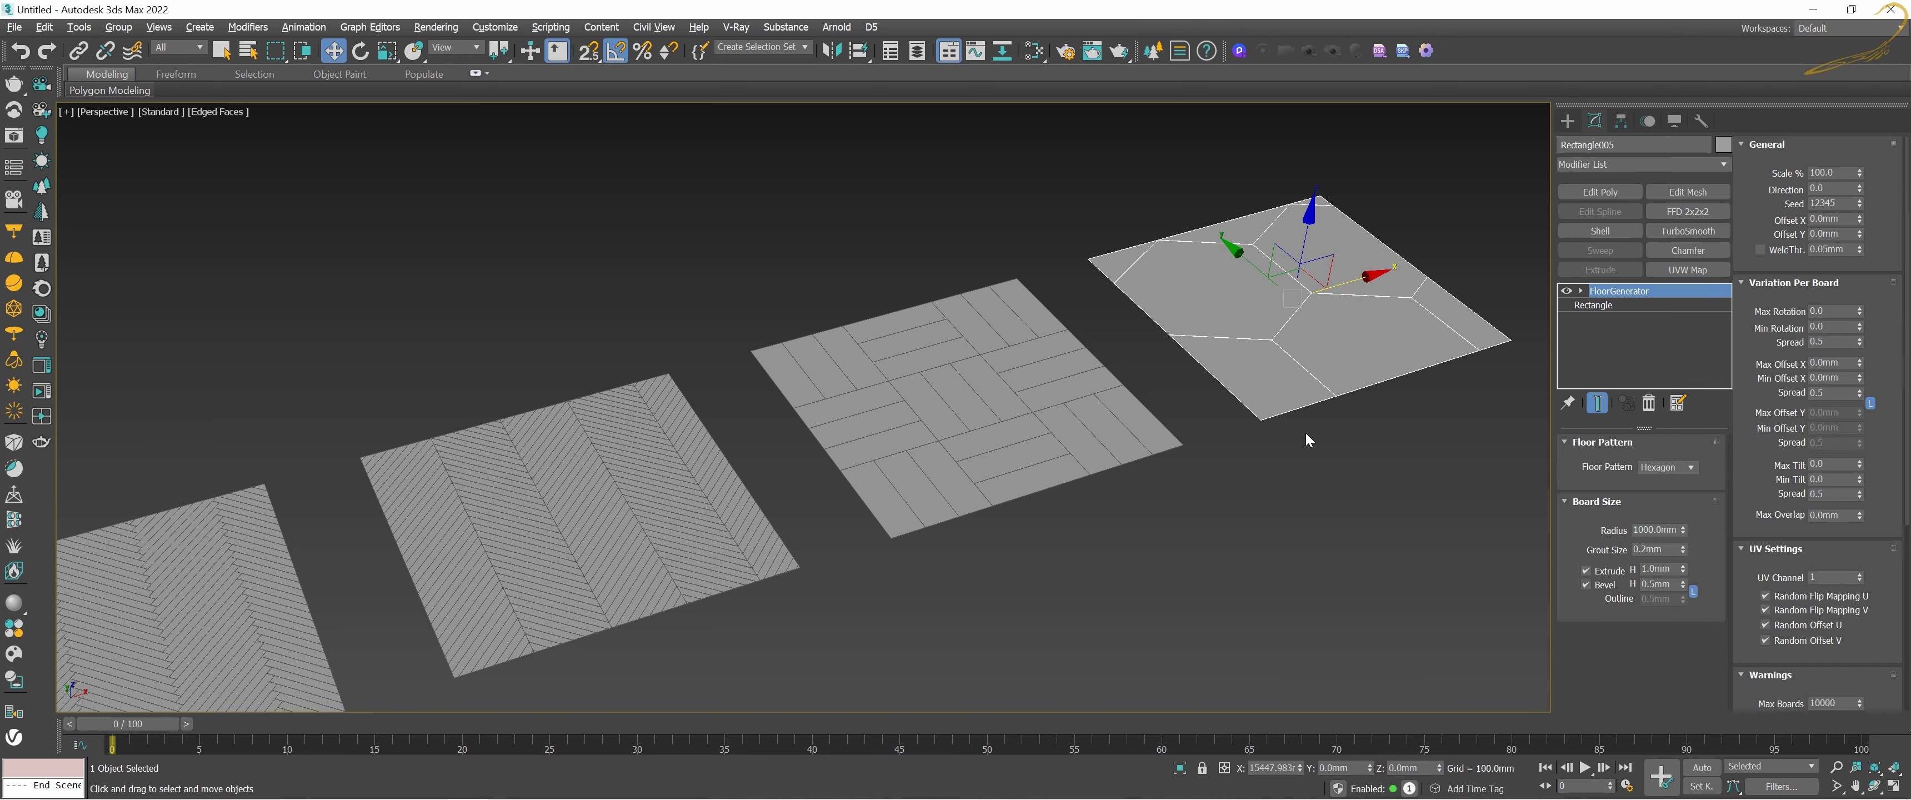
Step: Slide the basket weave and hexagon floors left to close the gaps between floors
{"action": "mouse_move", "coordinate": [1304, 431]}
{"action": "middle_mouse_down"}
{"action": "mouse_move", "coordinate": [1258, 411]}
{"action": "mouse_move", "coordinate": [1294, 424]}
{"action": "middle_mouse_up"}
{"action": "left_click_drag", "start_coordinate": [1294, 419], "coordinate": [1245, 419]}
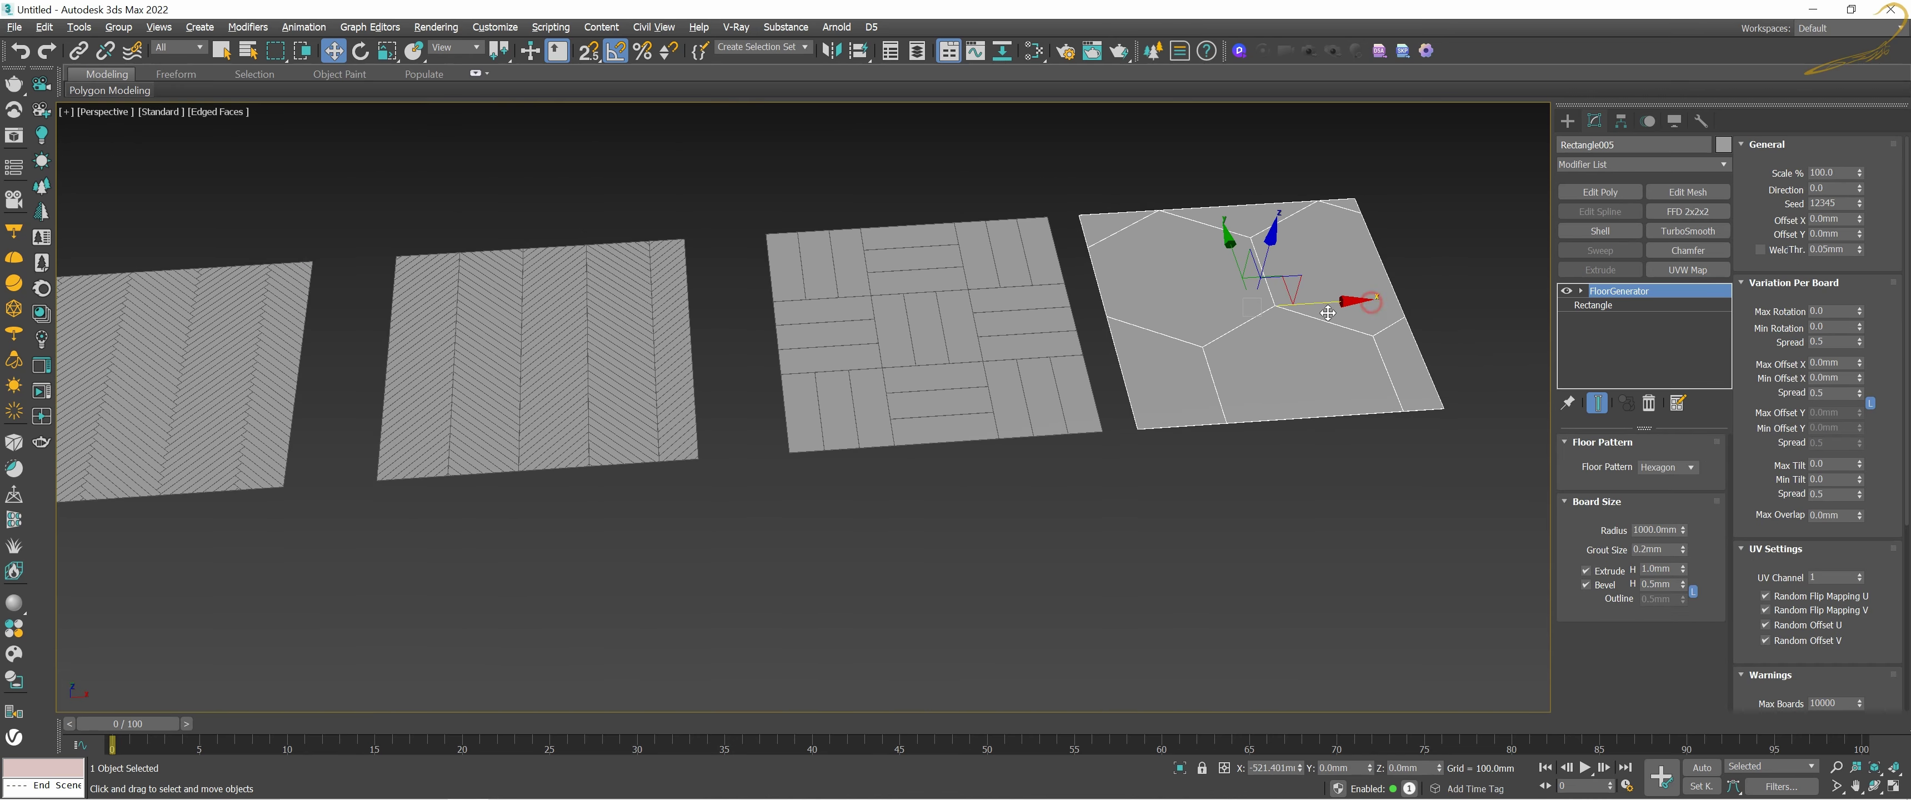
{"action": "mouse_move", "coordinate": [1036, 469]}
{"action": "left_mouse_down"}
{"action": "mouse_move", "coordinate": [1156, 389]}
{"action": "mouse_move", "coordinate": [1095, 391]}
{"action": "left_mouse_up"}
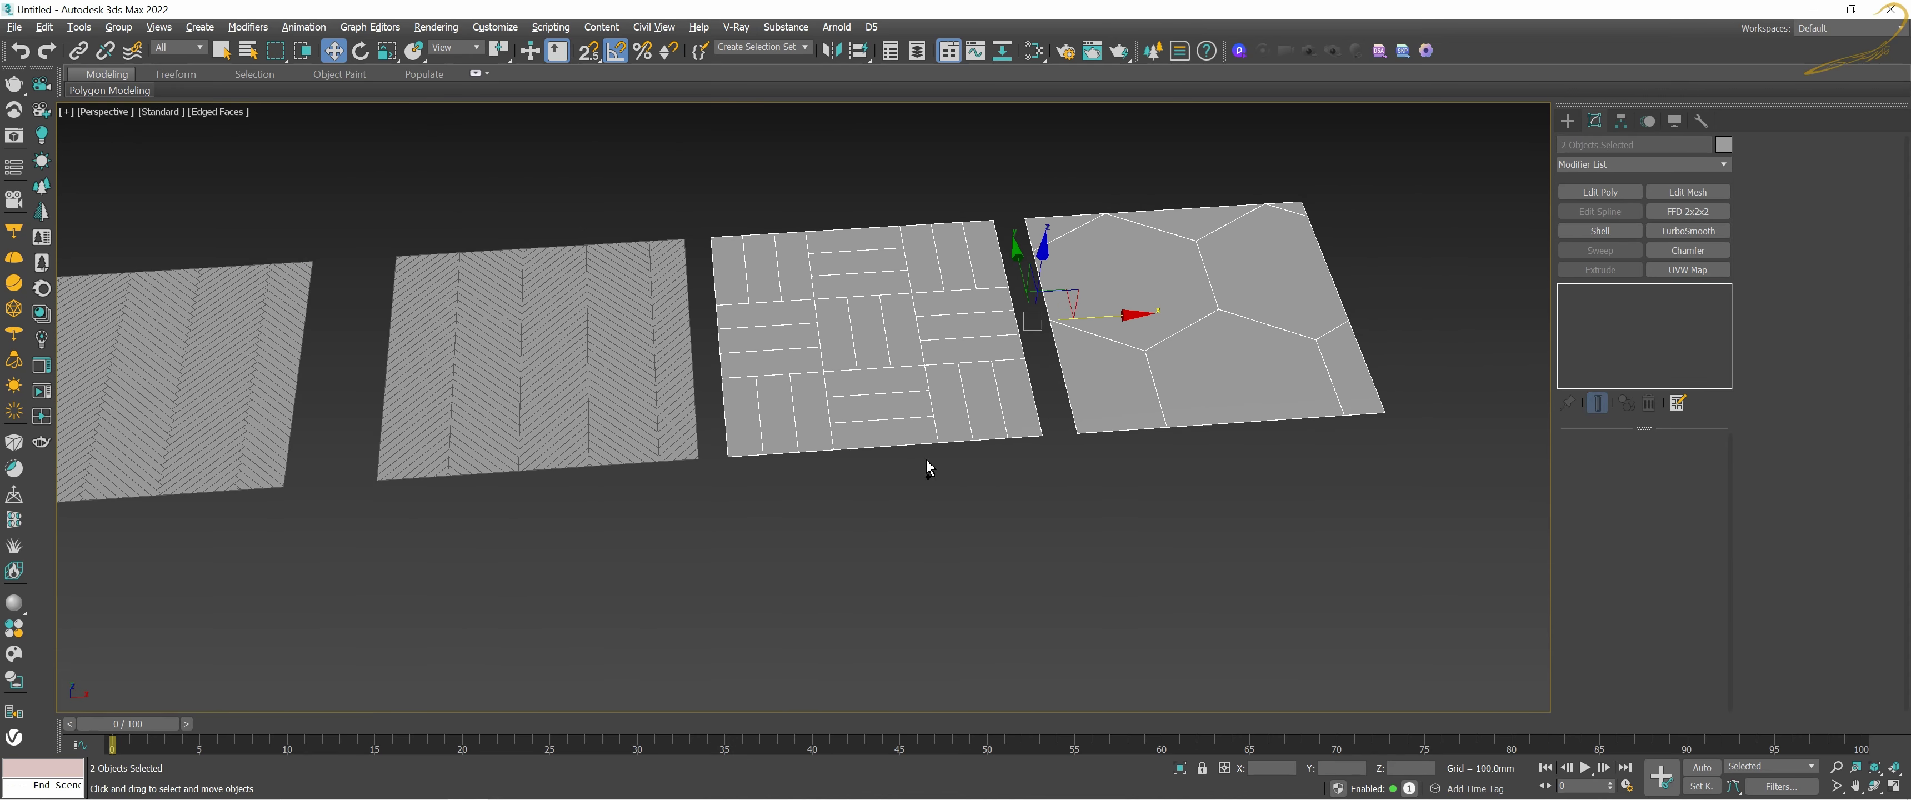
{"action": "left_click_drag", "start_coordinate": [534, 540], "coordinate": [563, 445], "text": "ctrl"}
{"action": "left_click_drag", "start_coordinate": [738, 410], "coordinate": [694, 412]}
{"action": "mouse_move", "coordinate": [233, 435]}
{"action": "middle_mouse_down"}
{"action": "mouse_move", "coordinate": [752, 436]}
{"action": "mouse_move", "coordinate": [904, 528]}
{"action": "mouse_move", "coordinate": [929, 512]}
{"action": "middle_mouse_up"}
{"action": "left_click", "coordinate": [753, 435], "text": "ctrl"}
{"action": "key", "text": "shift+z"}
Step: Zoom to the brick floor, then pull back and select the herringbone floor
{"action": "left_click", "coordinate": [973, 461]}
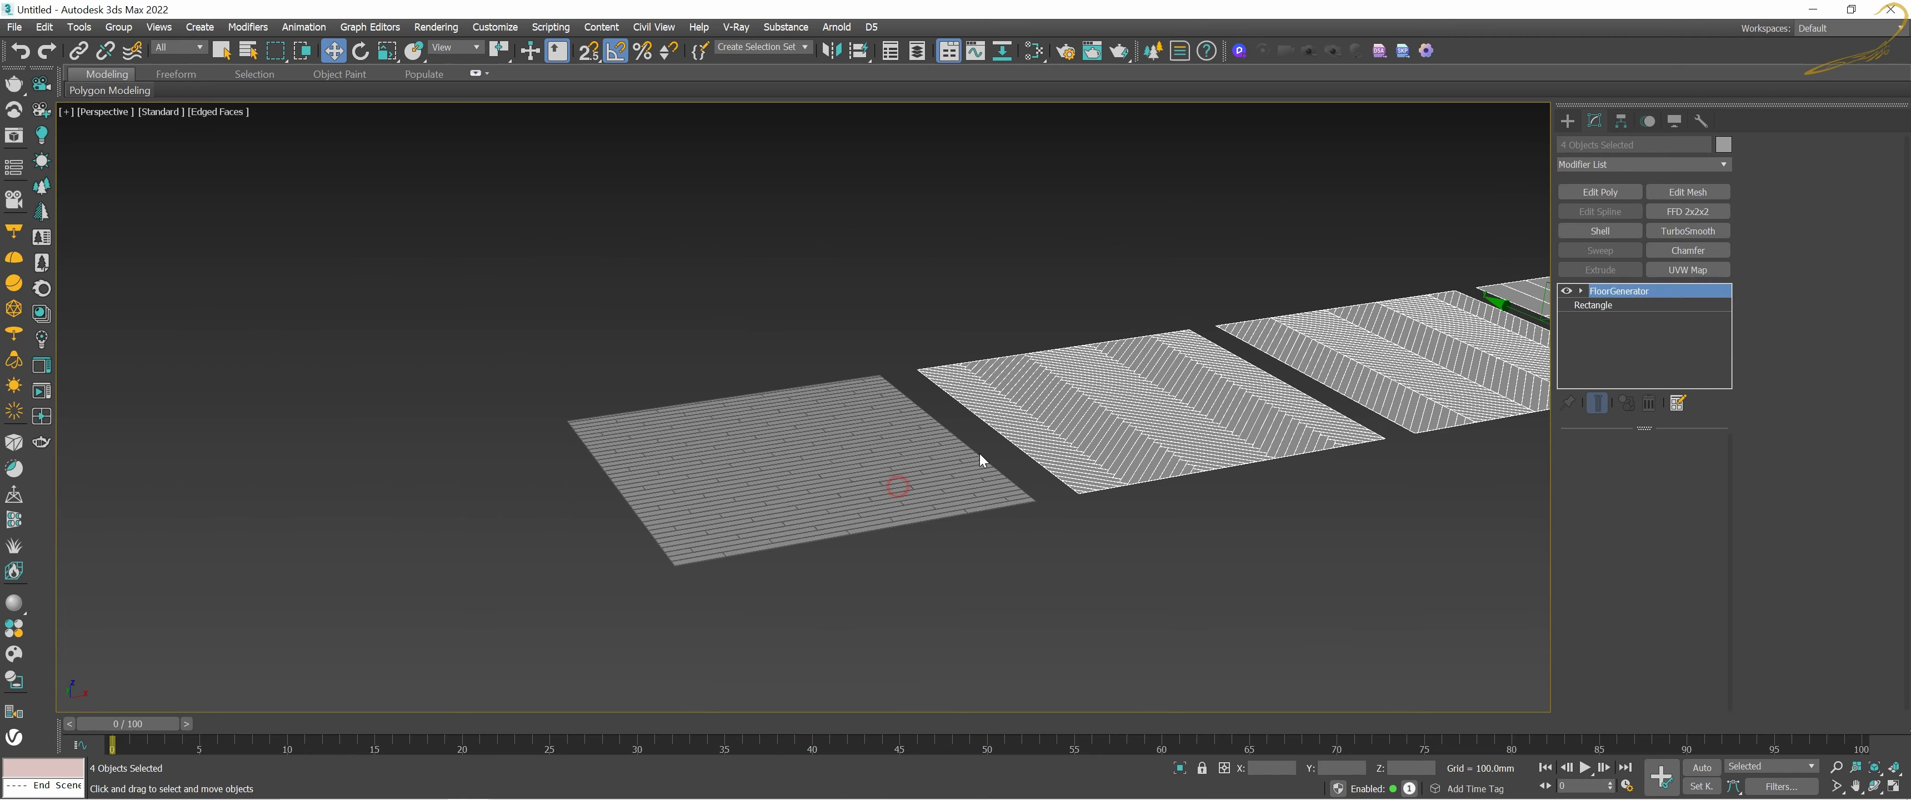
{"action": "key", "text": "z"}
{"action": "key", "text": "shift+z"}
{"action": "scroll", "coordinate": [1284, 477], "scroll_direction": "up", "scroll_amount": 5}
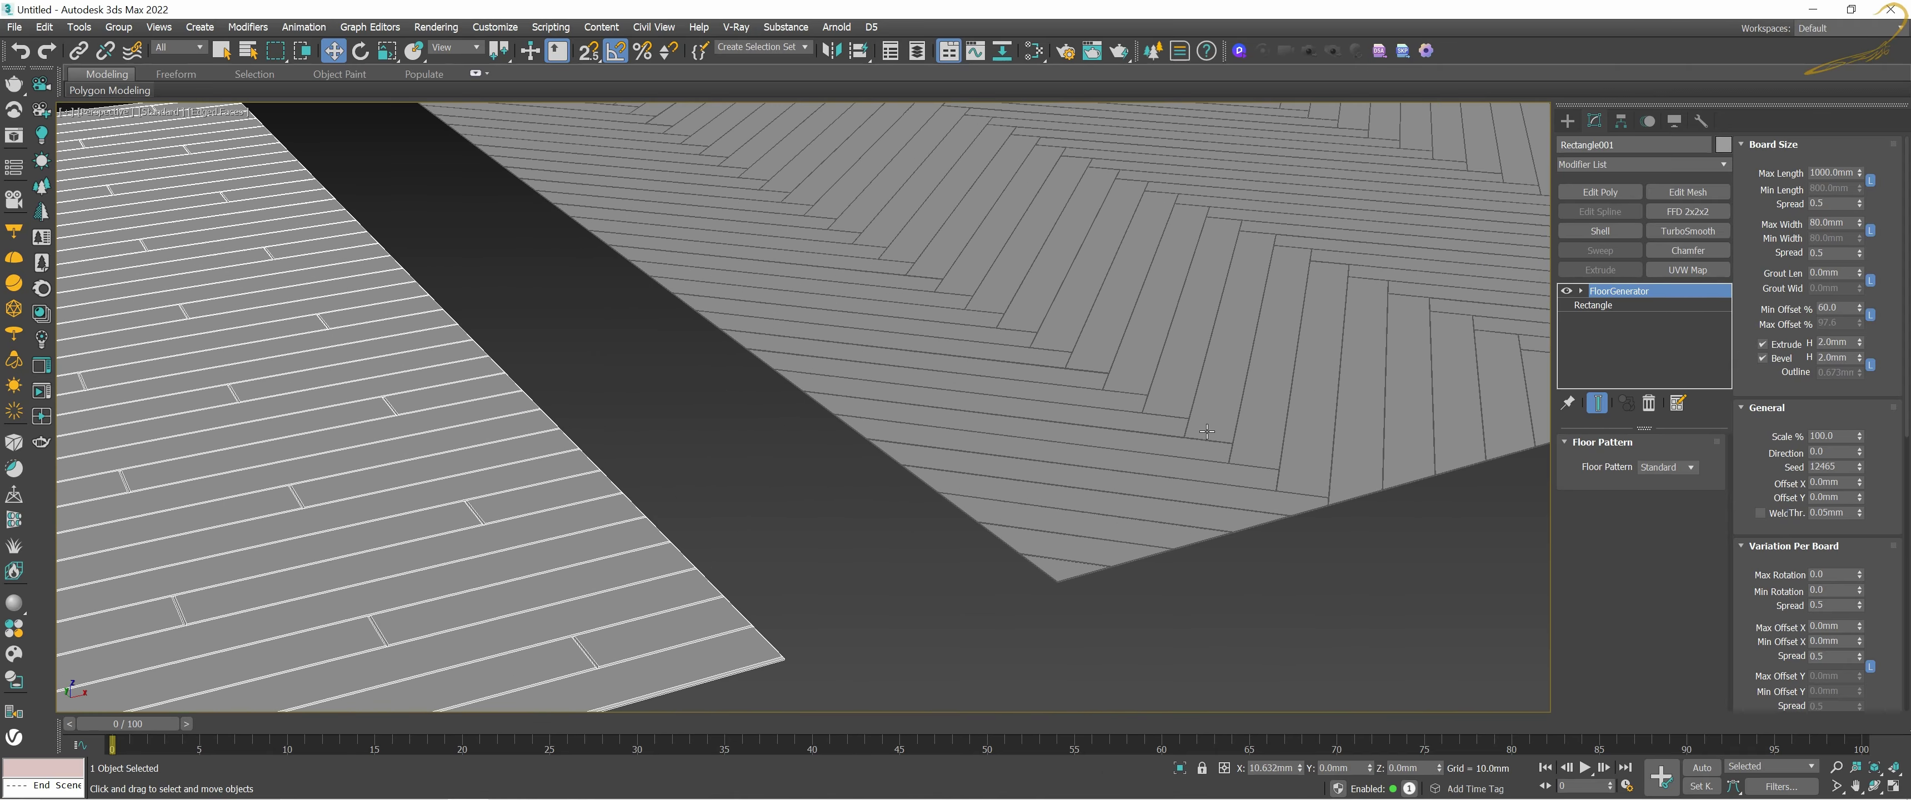
{"action": "scroll", "coordinate": [1285, 477], "scroll_direction": "up", "scroll_amount": 3}
{"action": "scroll", "coordinate": [1284, 477], "scroll_direction": "up", "scroll_amount": 2}
{"action": "left_click", "coordinate": [1284, 477]}
{"action": "scroll", "coordinate": [1291, 486], "scroll_direction": "up", "scroll_amount": 3}
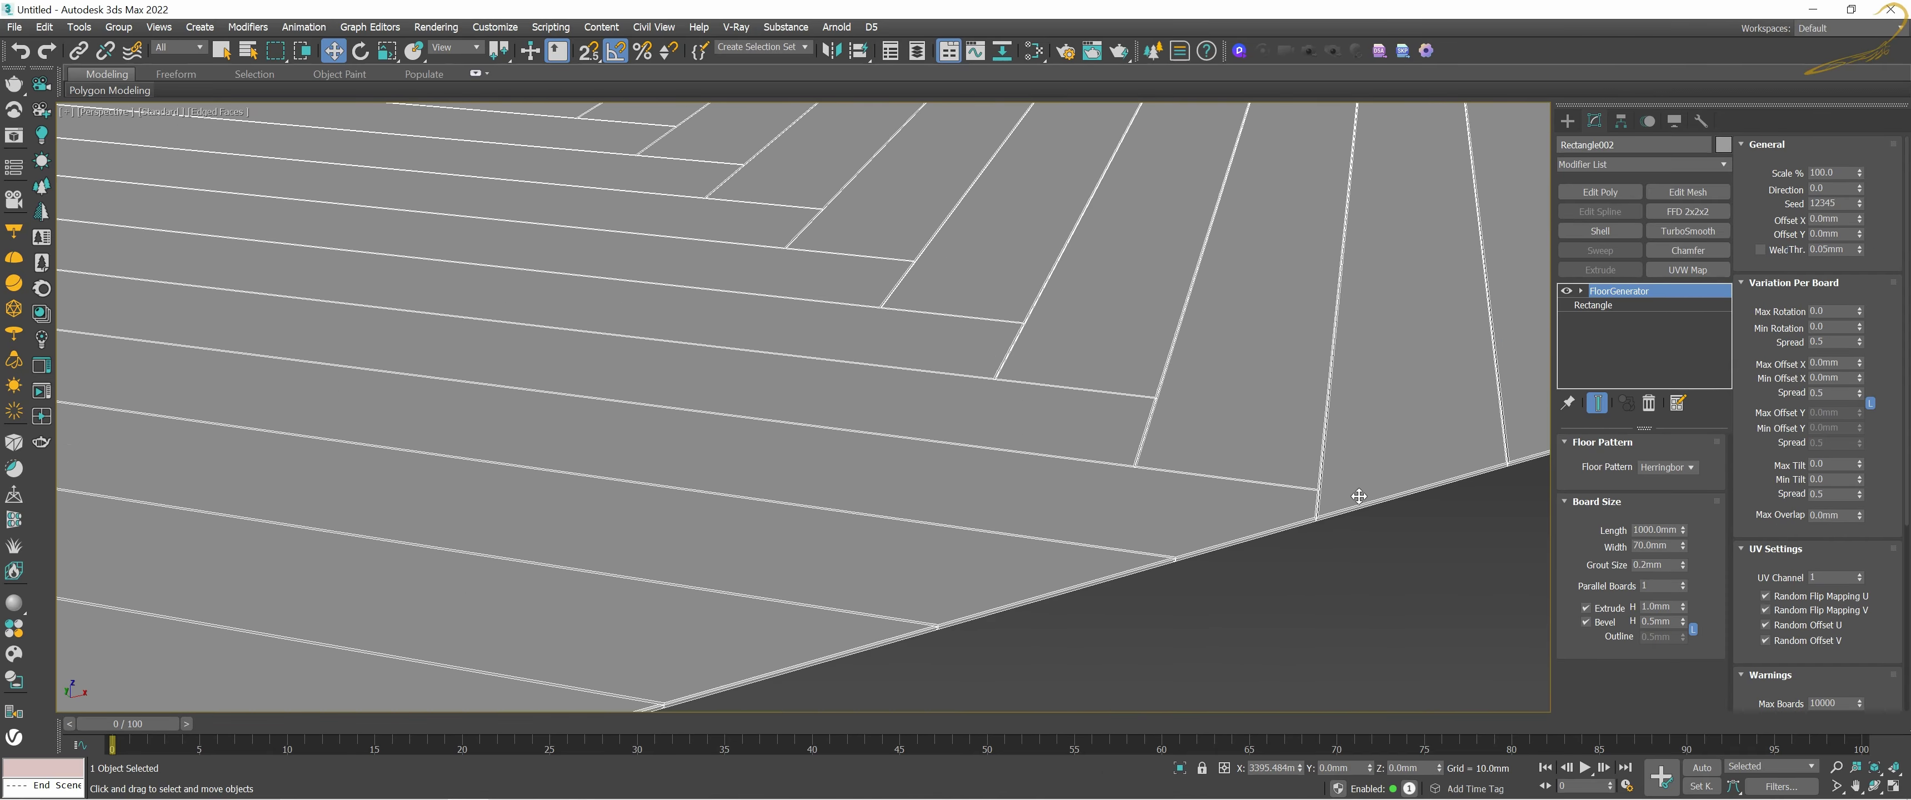
{"action": "scroll", "coordinate": [1300, 497], "scroll_direction": "up", "scroll_amount": 3}
{"action": "scroll", "coordinate": [1309, 507], "scroll_direction": "up", "scroll_amount": 3}
{"action": "scroll", "coordinate": [1308, 508], "scroll_direction": "down", "scroll_amount": 2}
{"action": "scroll", "coordinate": [1314, 453], "scroll_direction": "down", "scroll_amount": 4}
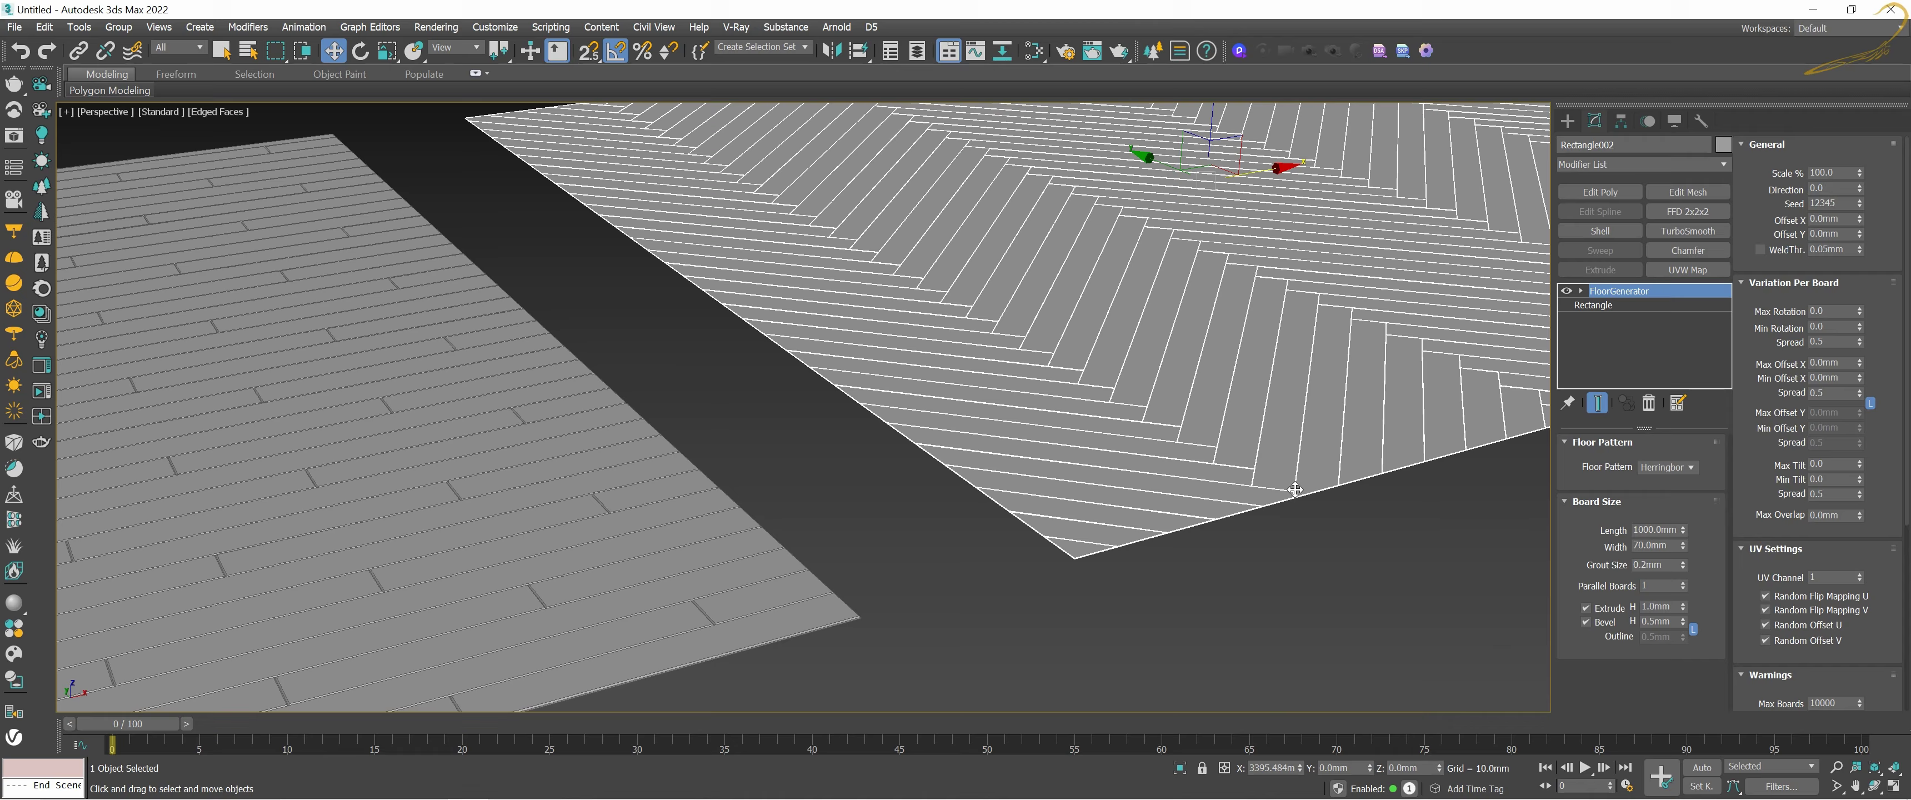
{"action": "scroll", "coordinate": [1313, 453], "scroll_direction": "down", "scroll_amount": 3}
{"action": "scroll", "coordinate": [1318, 451], "scroll_direction": "up", "scroll_amount": 1}
Step: Tilt the view past the chevron floor and bring Rectangle002's herringbone floor up close
{"action": "mouse_move", "coordinate": [1318, 450]}
{"action": "middle_mouse_down", "text": "alt"}
{"action": "mouse_move", "coordinate": [1387, 376]}
{"action": "mouse_move", "coordinate": [1199, 387]}
{"action": "mouse_move", "coordinate": [1231, 367]}
{"action": "middle_mouse_up", "text": "alt"}
{"action": "left_click", "coordinate": [1386, 375]}
{"action": "scroll", "coordinate": [968, 385], "scroll_direction": "up", "scroll_amount": 1}
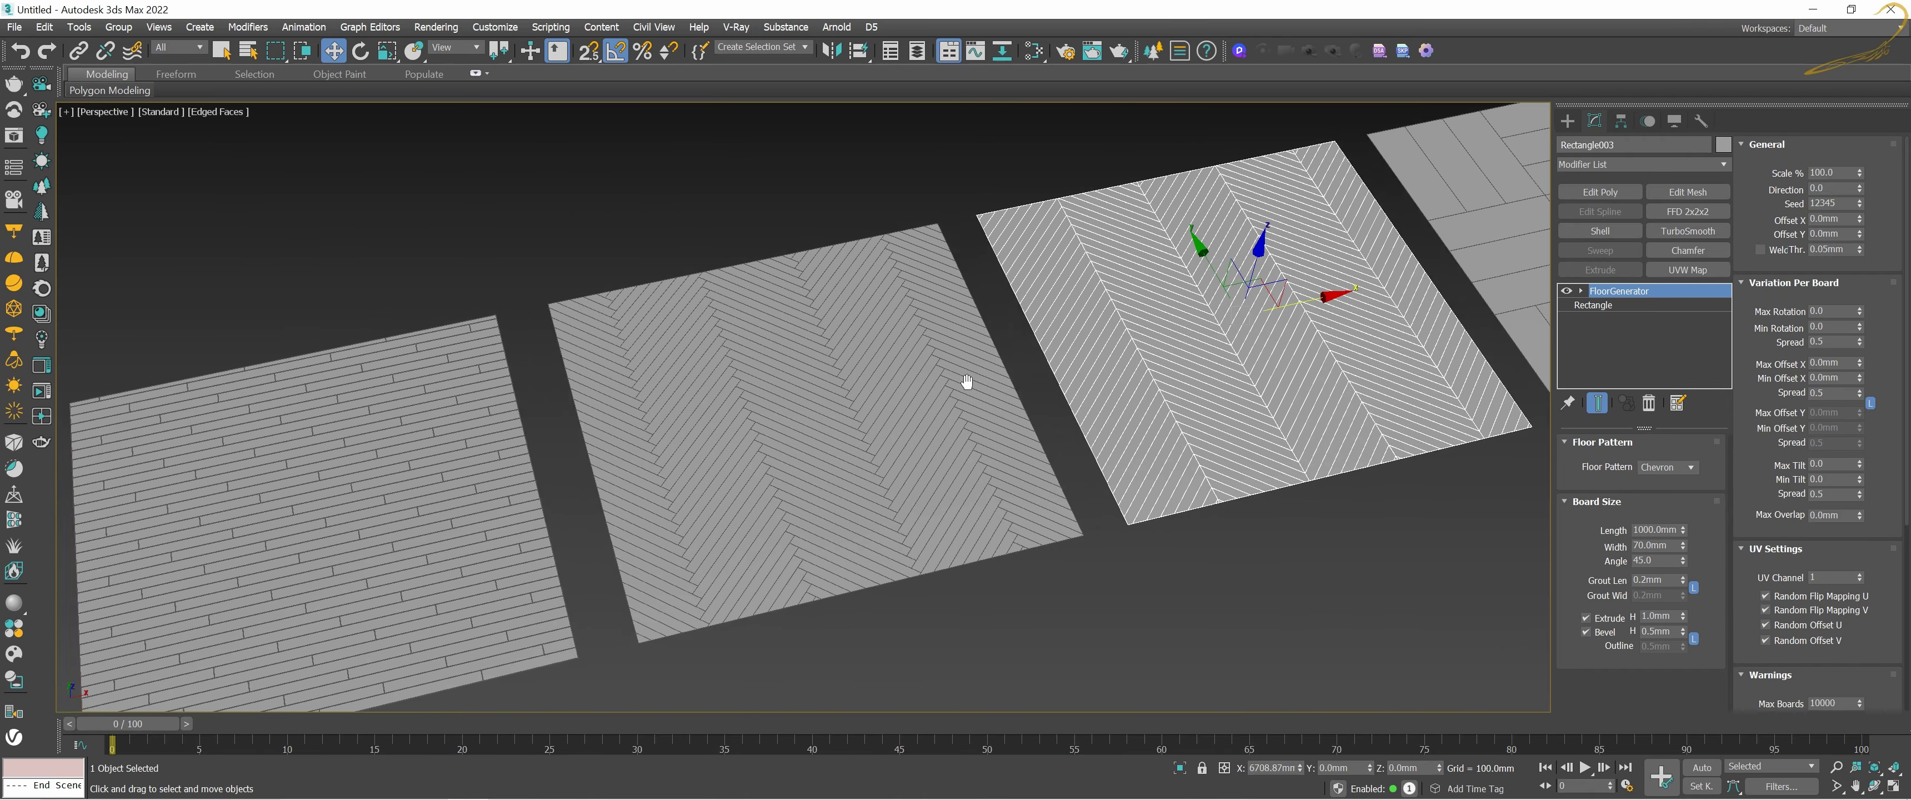
{"action": "scroll", "coordinate": [968, 385], "scroll_direction": "up", "scroll_amount": 3}
{"action": "scroll", "coordinate": [1044, 367], "scroll_direction": "up", "scroll_amount": 2}
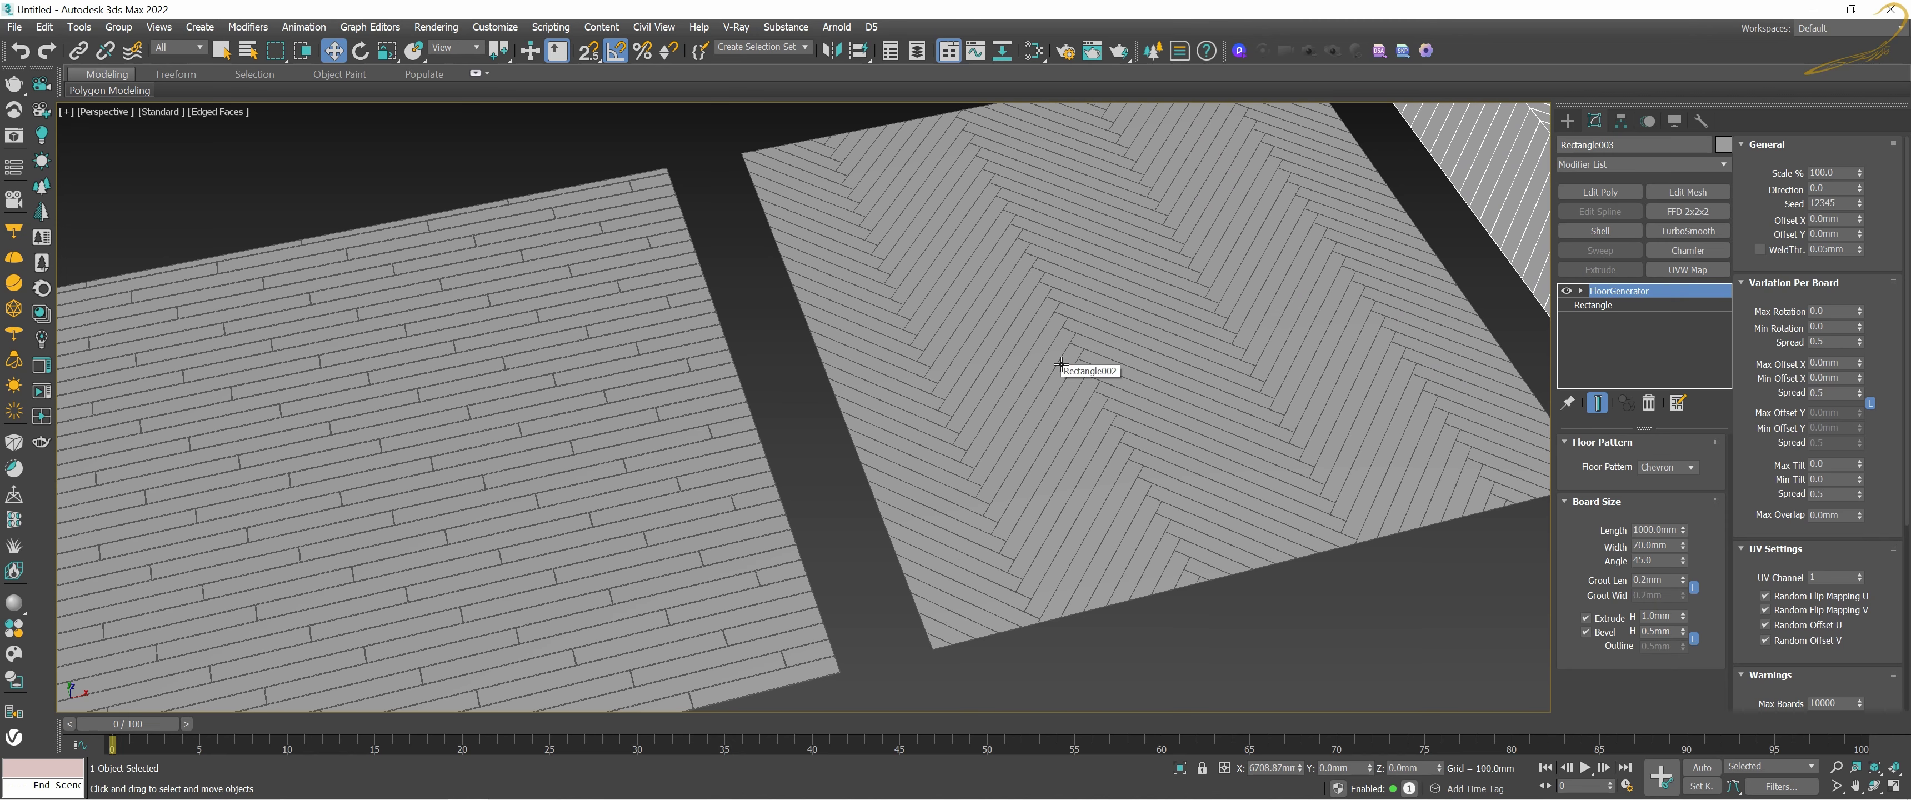
{"action": "left_click", "coordinate": [1064, 361]}
{"action": "middle_click_drag", "start_coordinate": [1087, 367], "coordinate": [1128, 356], "text": "alt"}
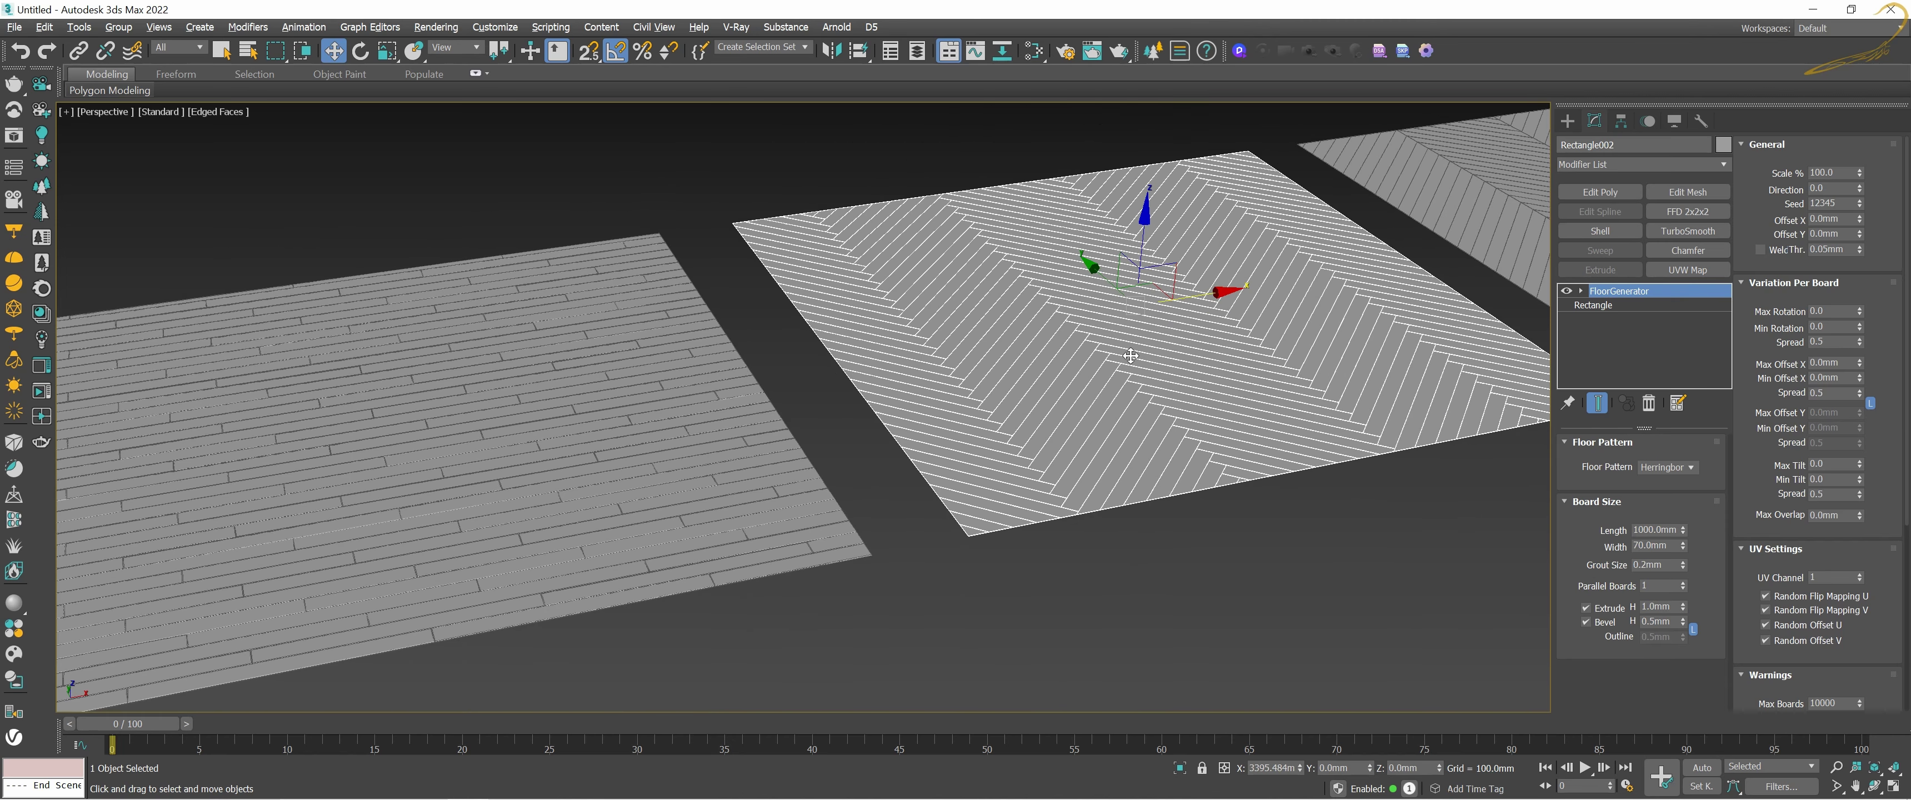
{"action": "scroll", "coordinate": [1179, 375], "scroll_direction": "up", "scroll_amount": 2}
{"action": "middle_click_drag", "start_coordinate": [1148, 429], "coordinate": [923, 429]}
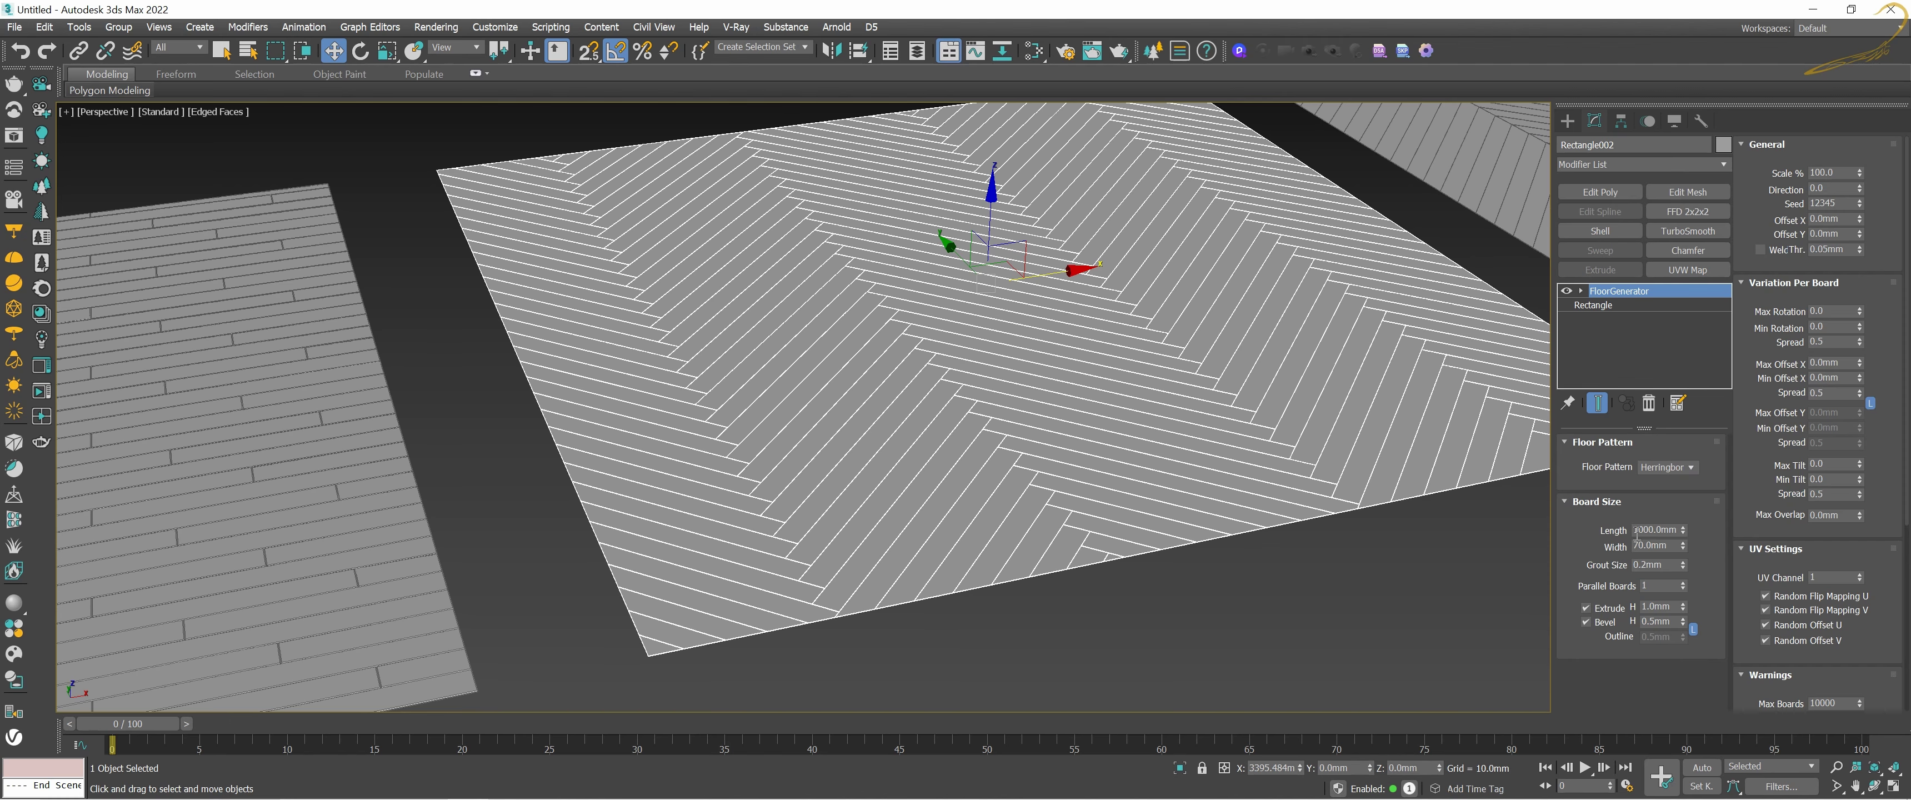
Step: Keep herringbone board length at 1000.0mm and set board width to 150.0mm
{"action": "left_click_drag", "start_coordinate": [1683, 530], "coordinate": [1693, 521]}
{"action": "right_click", "coordinate": [1694, 522]}
{"action": "double_click", "coordinate": [1667, 547]}
{"action": "type", "text": "150"}
{"action": "key", "text": "Return"}
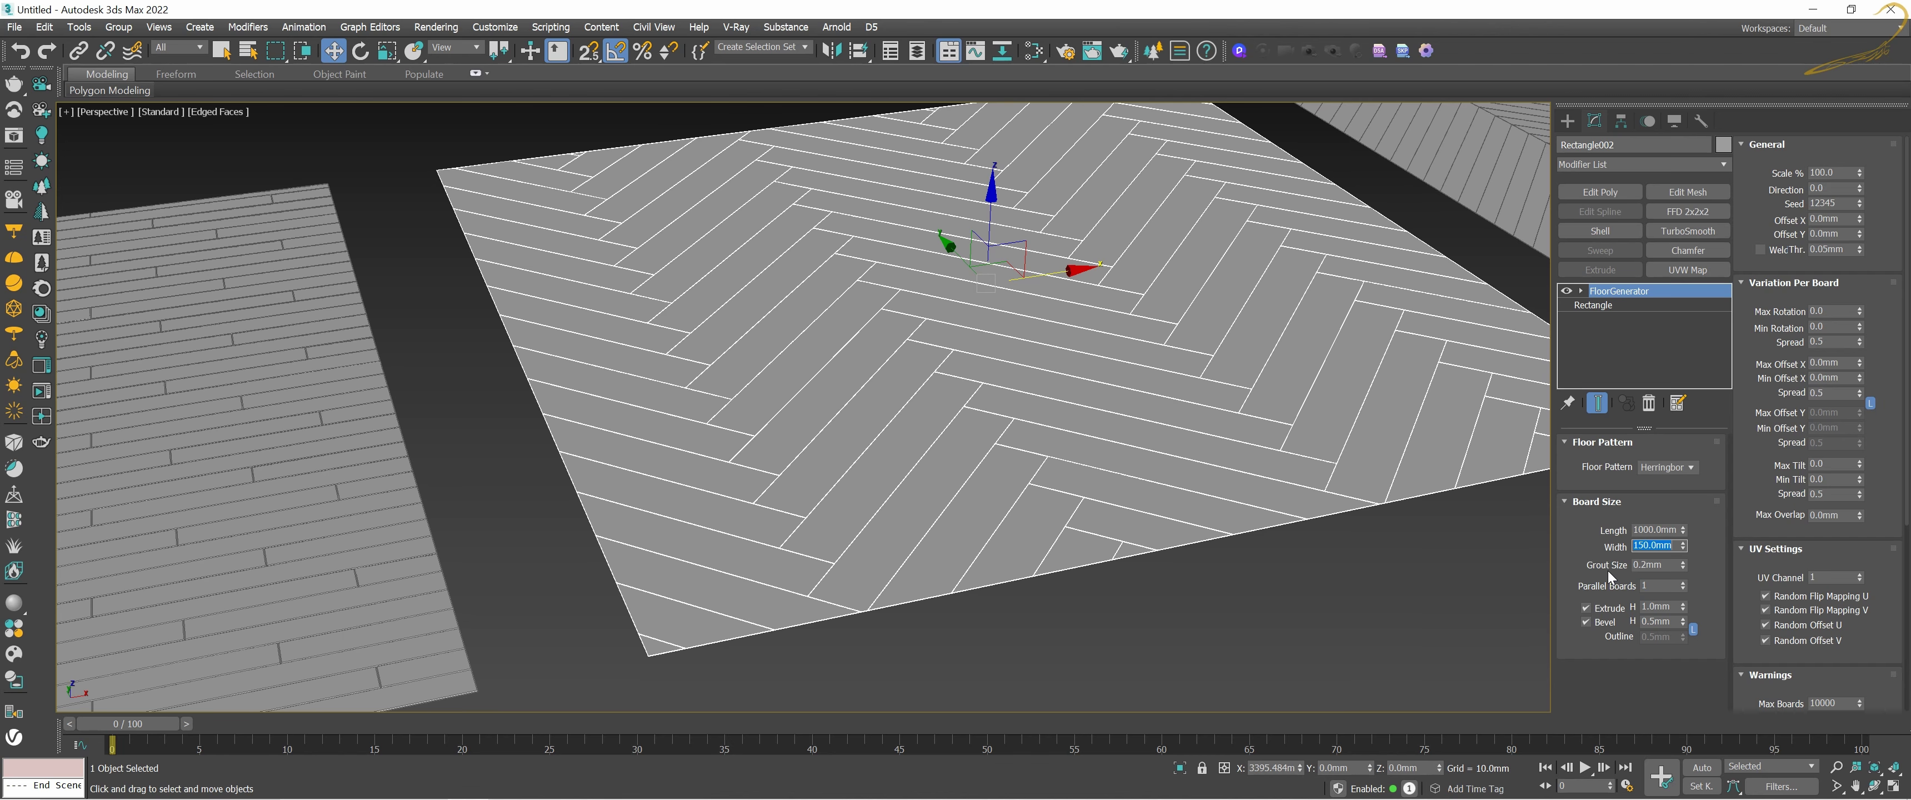
Step: Zoom to the floor's edge corner and reset Grout Size to 0.0mm
{"action": "scroll", "coordinate": [1342, 527], "scroll_direction": "up", "scroll_amount": 10}
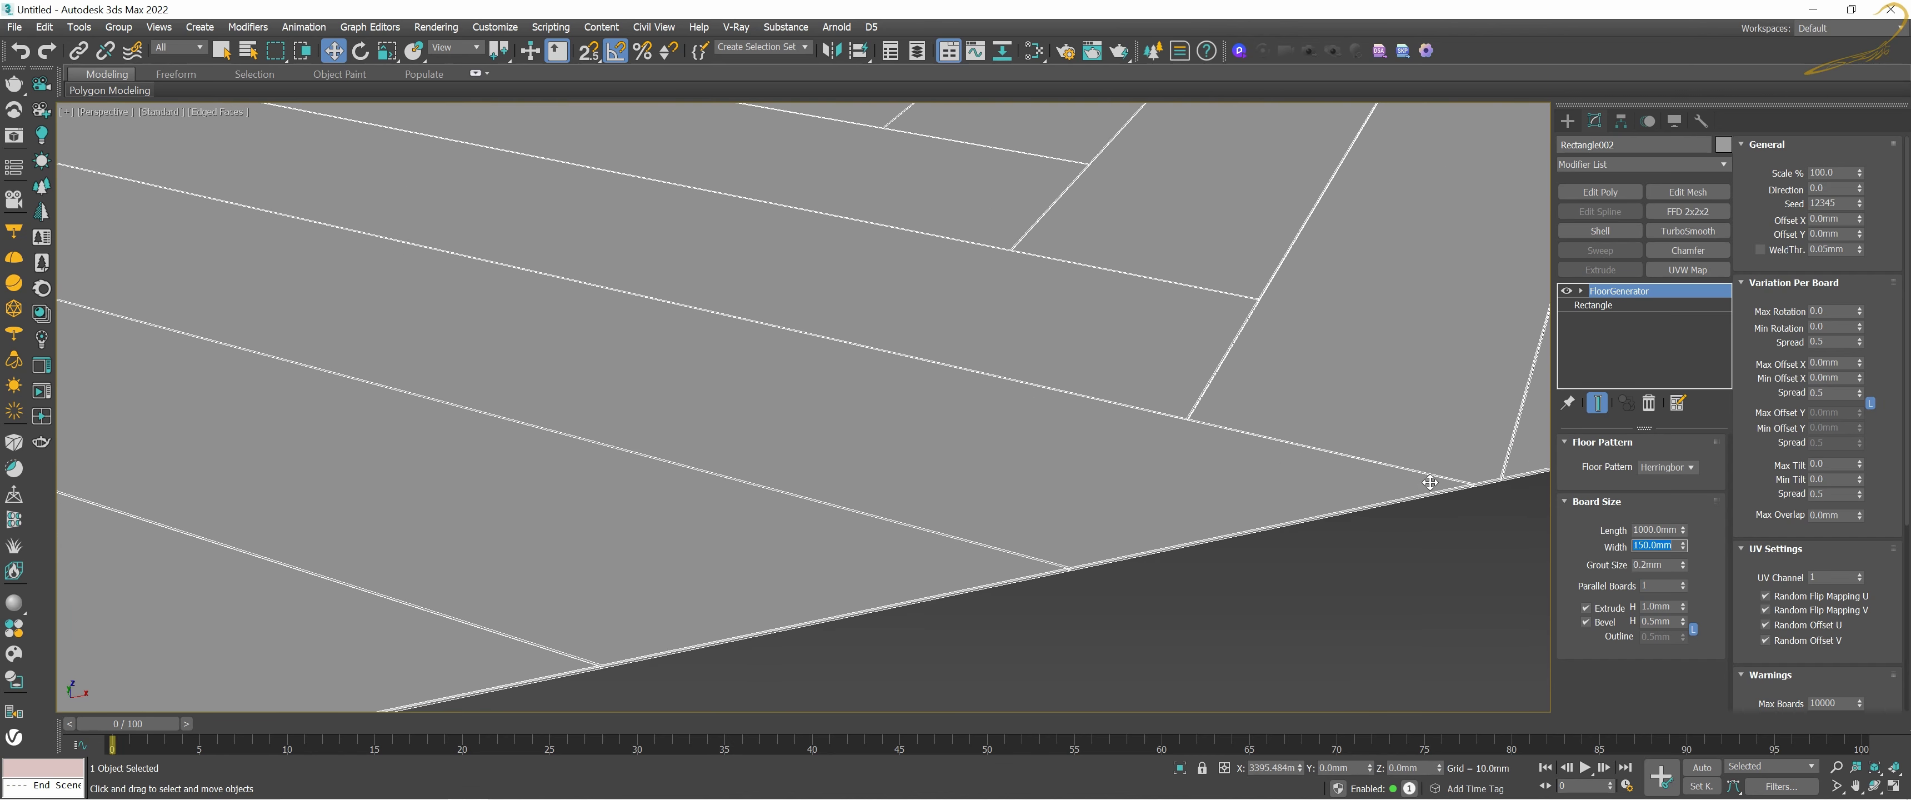
{"action": "scroll", "coordinate": [1222, 473], "scroll_direction": "up", "scroll_amount": 5}
{"action": "middle_click_drag", "start_coordinate": [1223, 472], "coordinate": [1307, 502]}
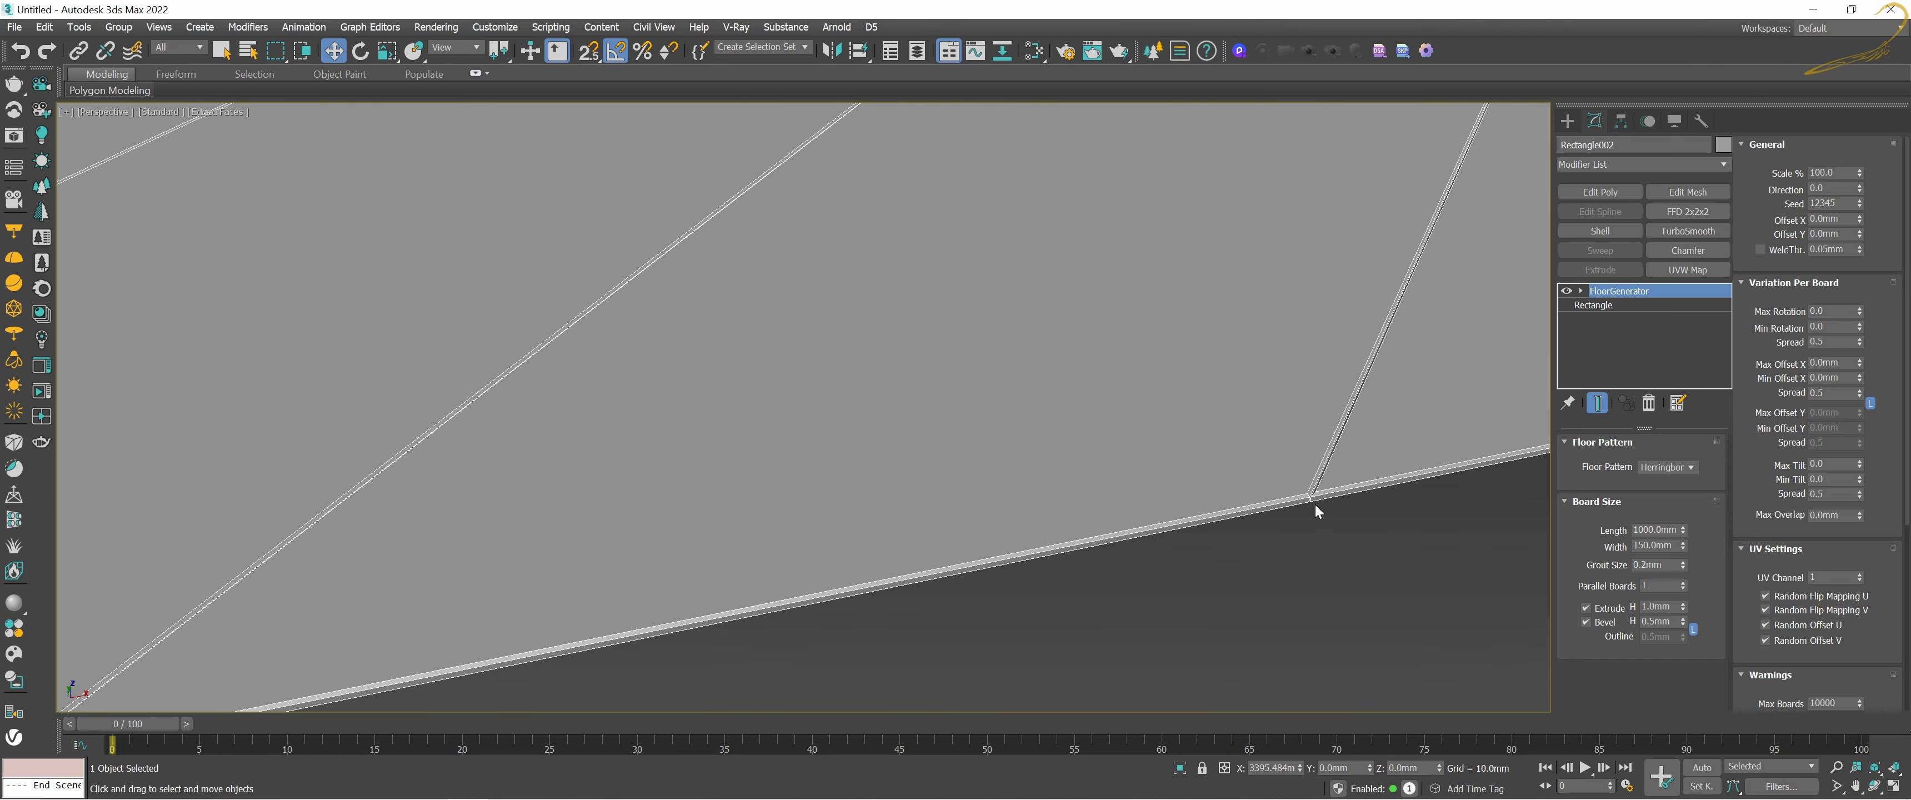
{"action": "scroll", "coordinate": [1308, 502], "scroll_direction": "up", "scroll_amount": 2}
{"action": "scroll", "coordinate": [1308, 502], "scroll_direction": "up", "scroll_amount": 2}
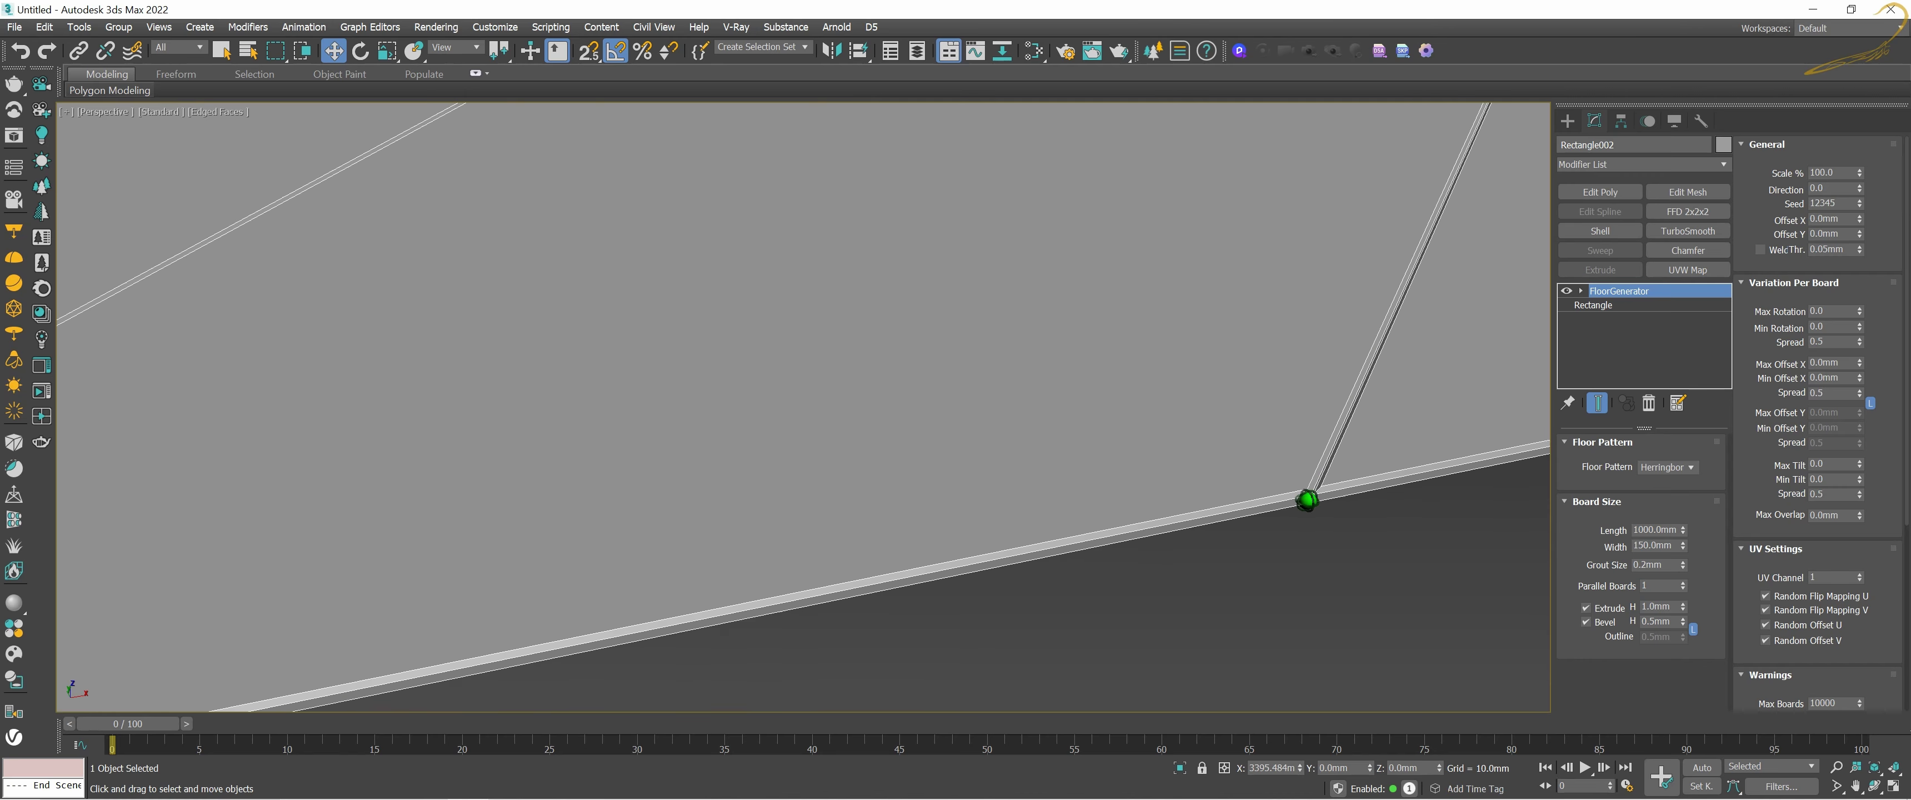
{"action": "scroll", "coordinate": [1308, 502], "scroll_direction": "up", "scroll_amount": 1}
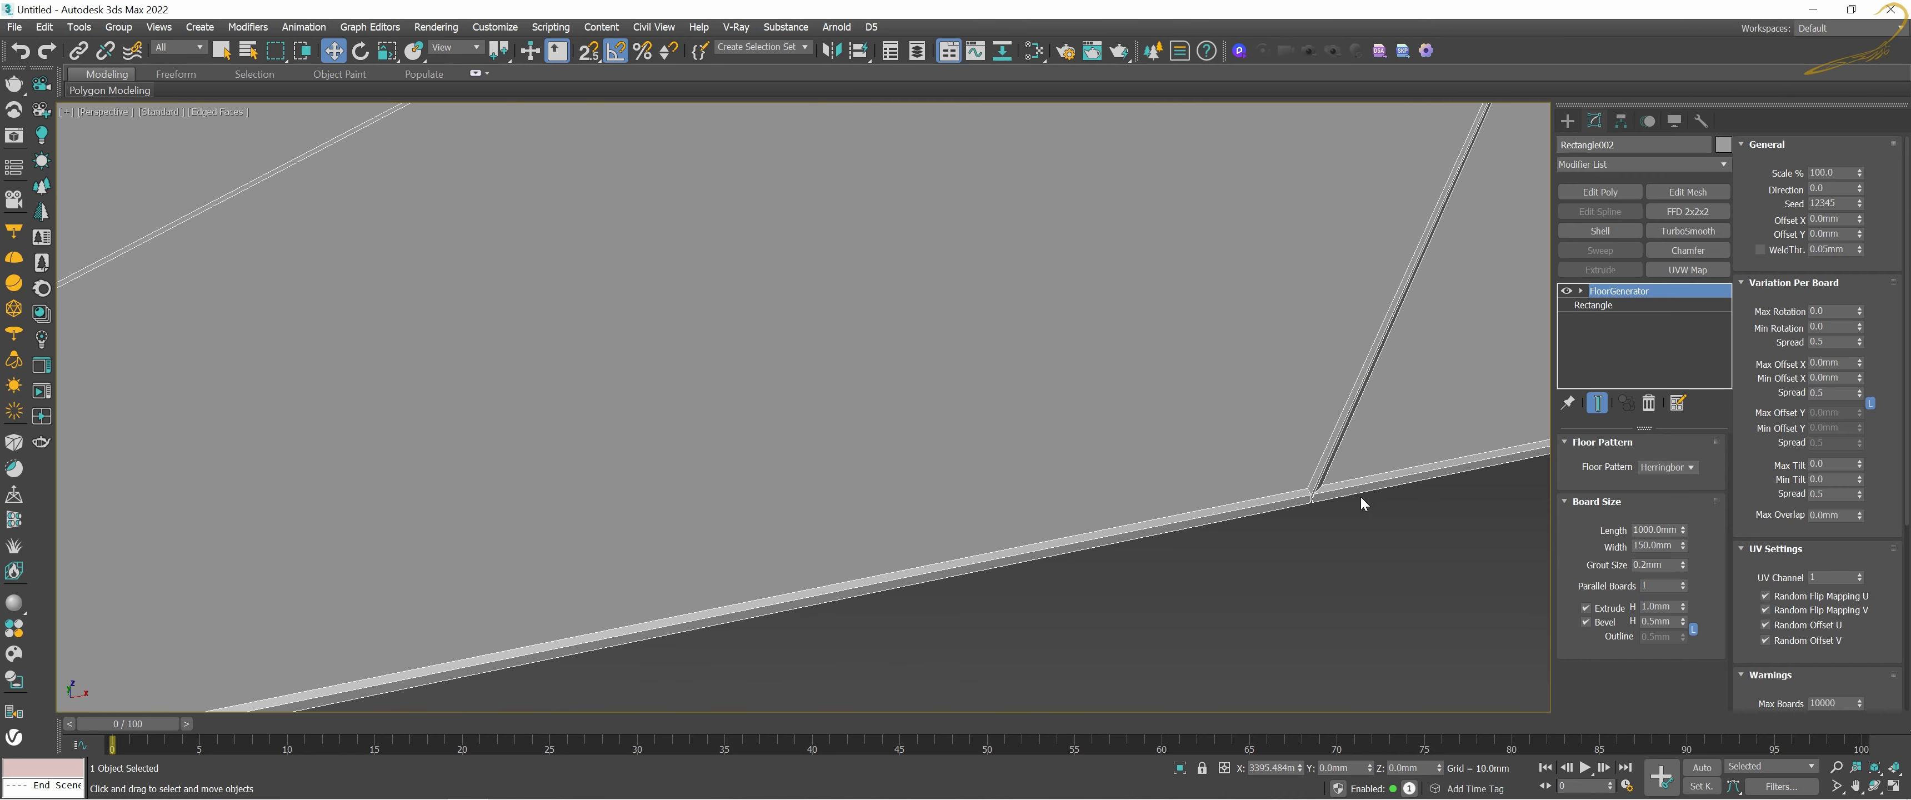
{"action": "right_click", "coordinate": [1684, 565]}
Step: Zoom out and isolate the herringbone floor from the other floors
{"action": "scroll", "coordinate": [1067, 398], "scroll_direction": "down", "scroll_amount": 3}
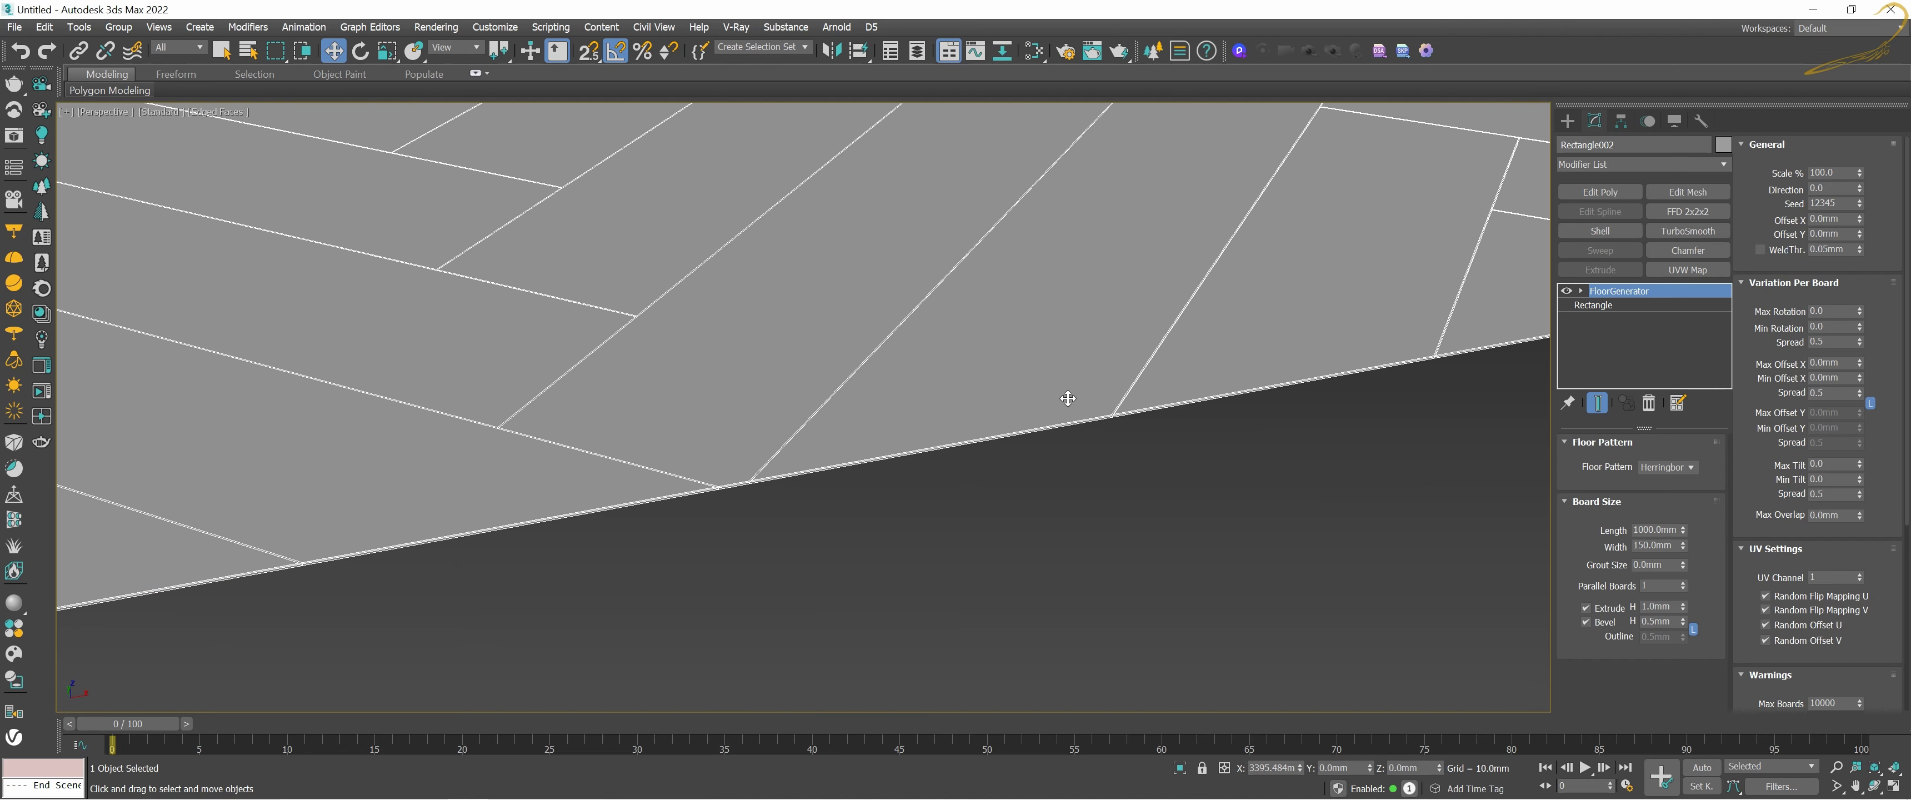
{"action": "scroll", "coordinate": [1066, 397], "scroll_direction": "down", "scroll_amount": 3}
{"action": "scroll", "coordinate": [1024, 350], "scroll_direction": "down", "scroll_amount": 4}
{"action": "scroll", "coordinate": [978, 415], "scroll_direction": "up", "scroll_amount": 3}
{"action": "scroll", "coordinate": [978, 415], "scroll_direction": "down", "scroll_amount": 2}
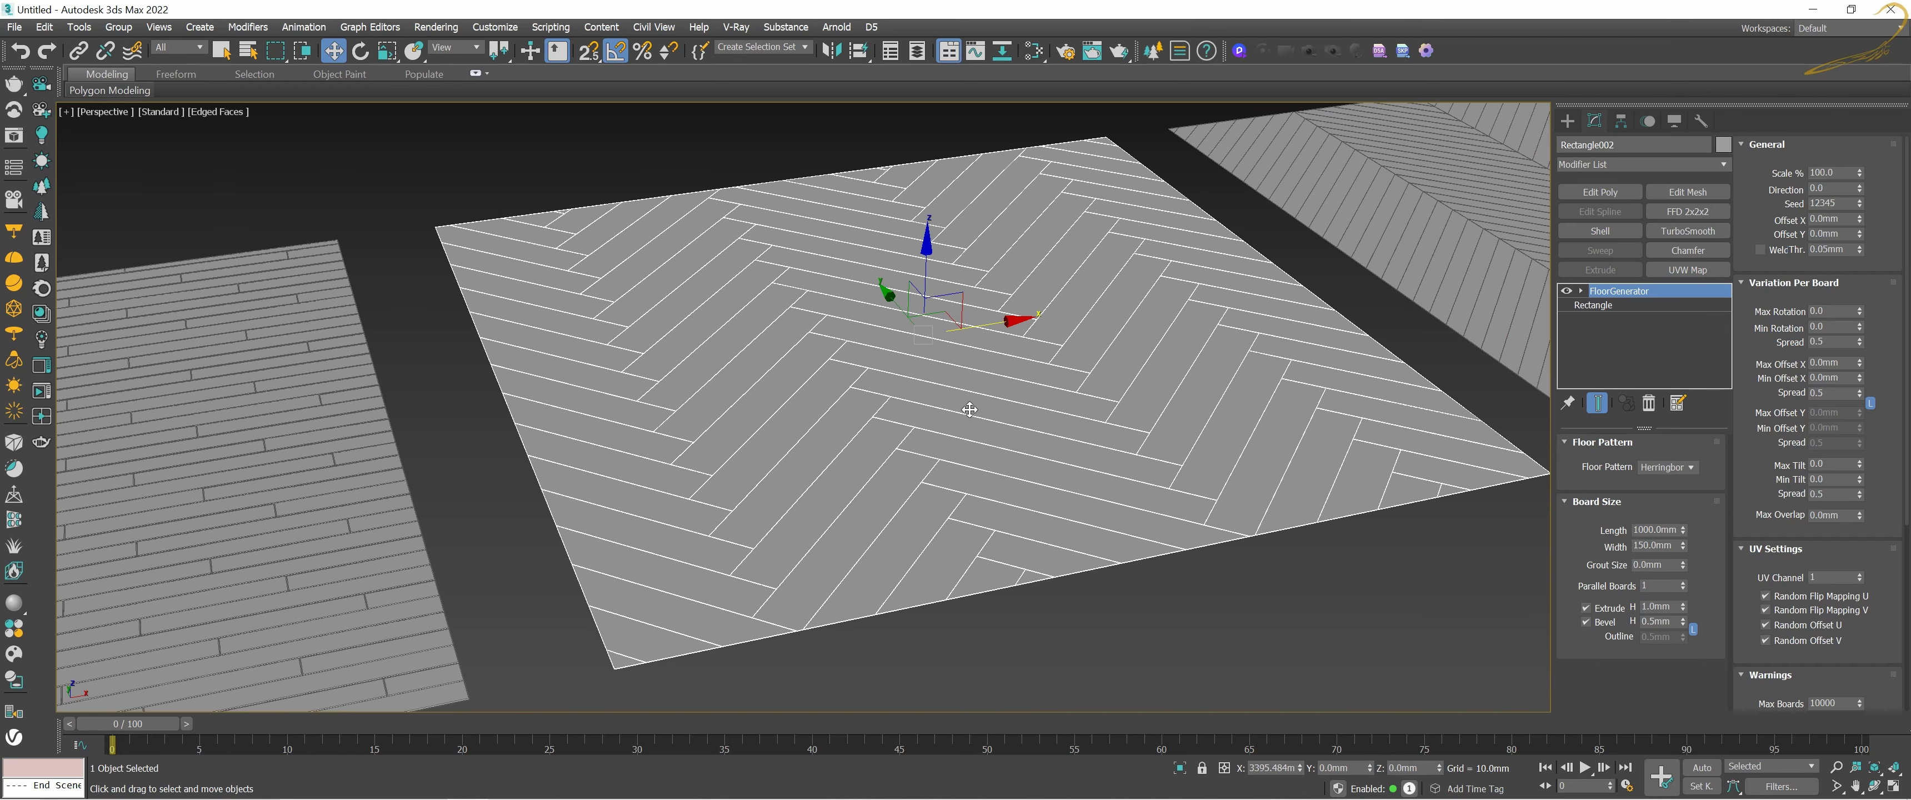
{"action": "left_click", "coordinate": [1179, 771]}
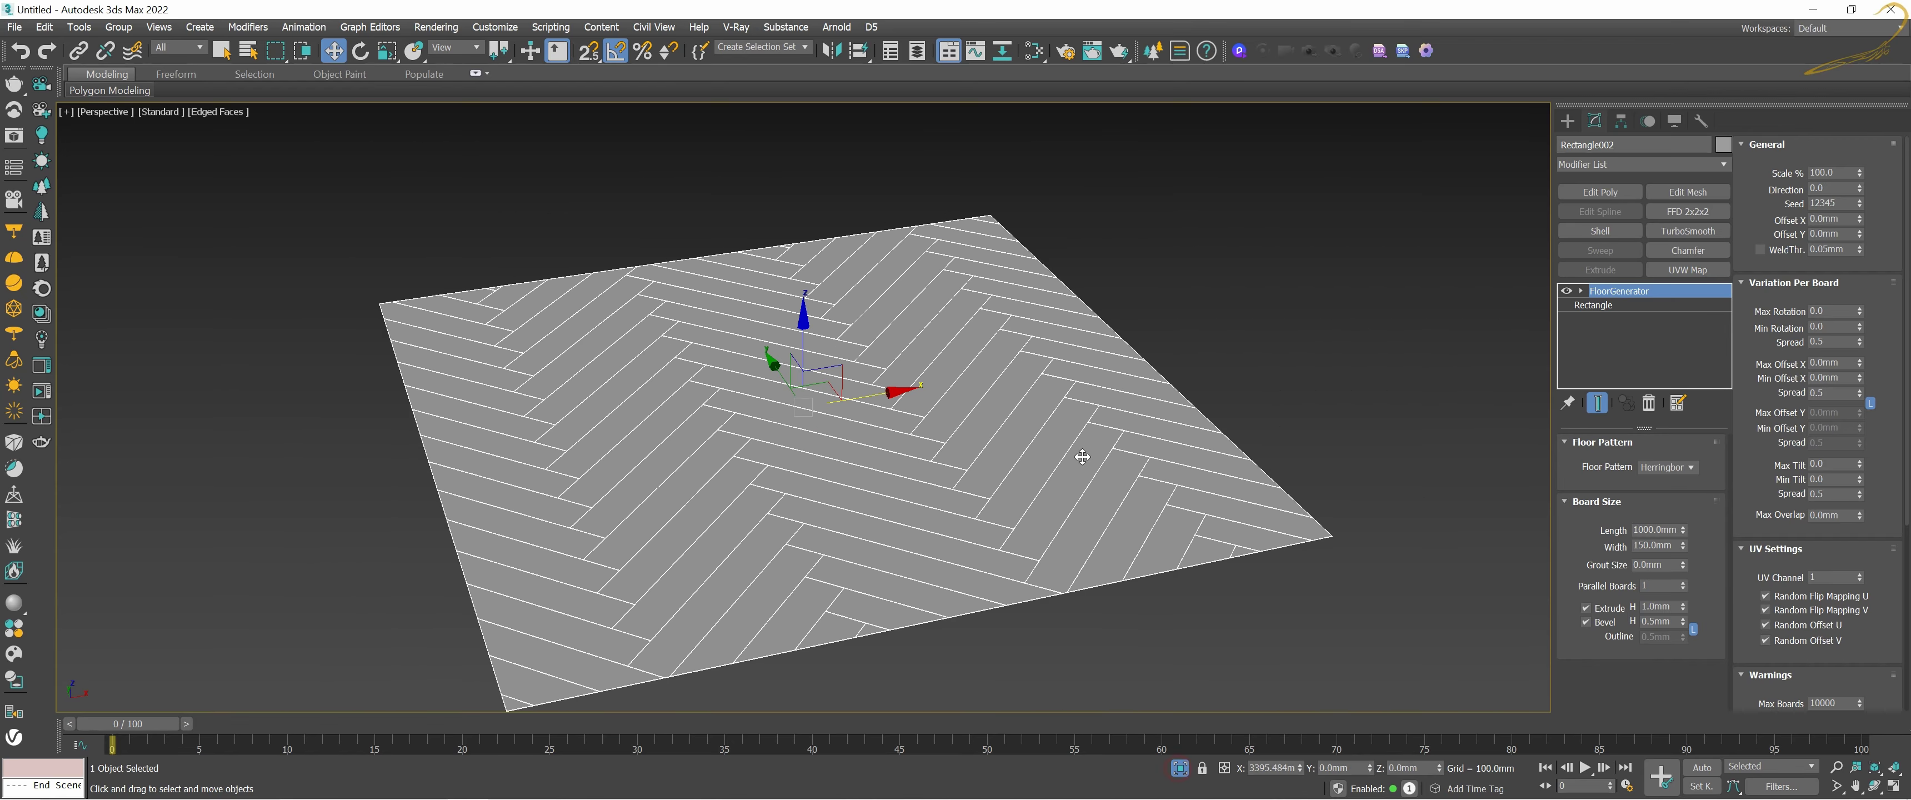
Step: In the Top view, try Parallel Boards at 9 and 2, returning to 1 each time
{"action": "key", "text": "t"}
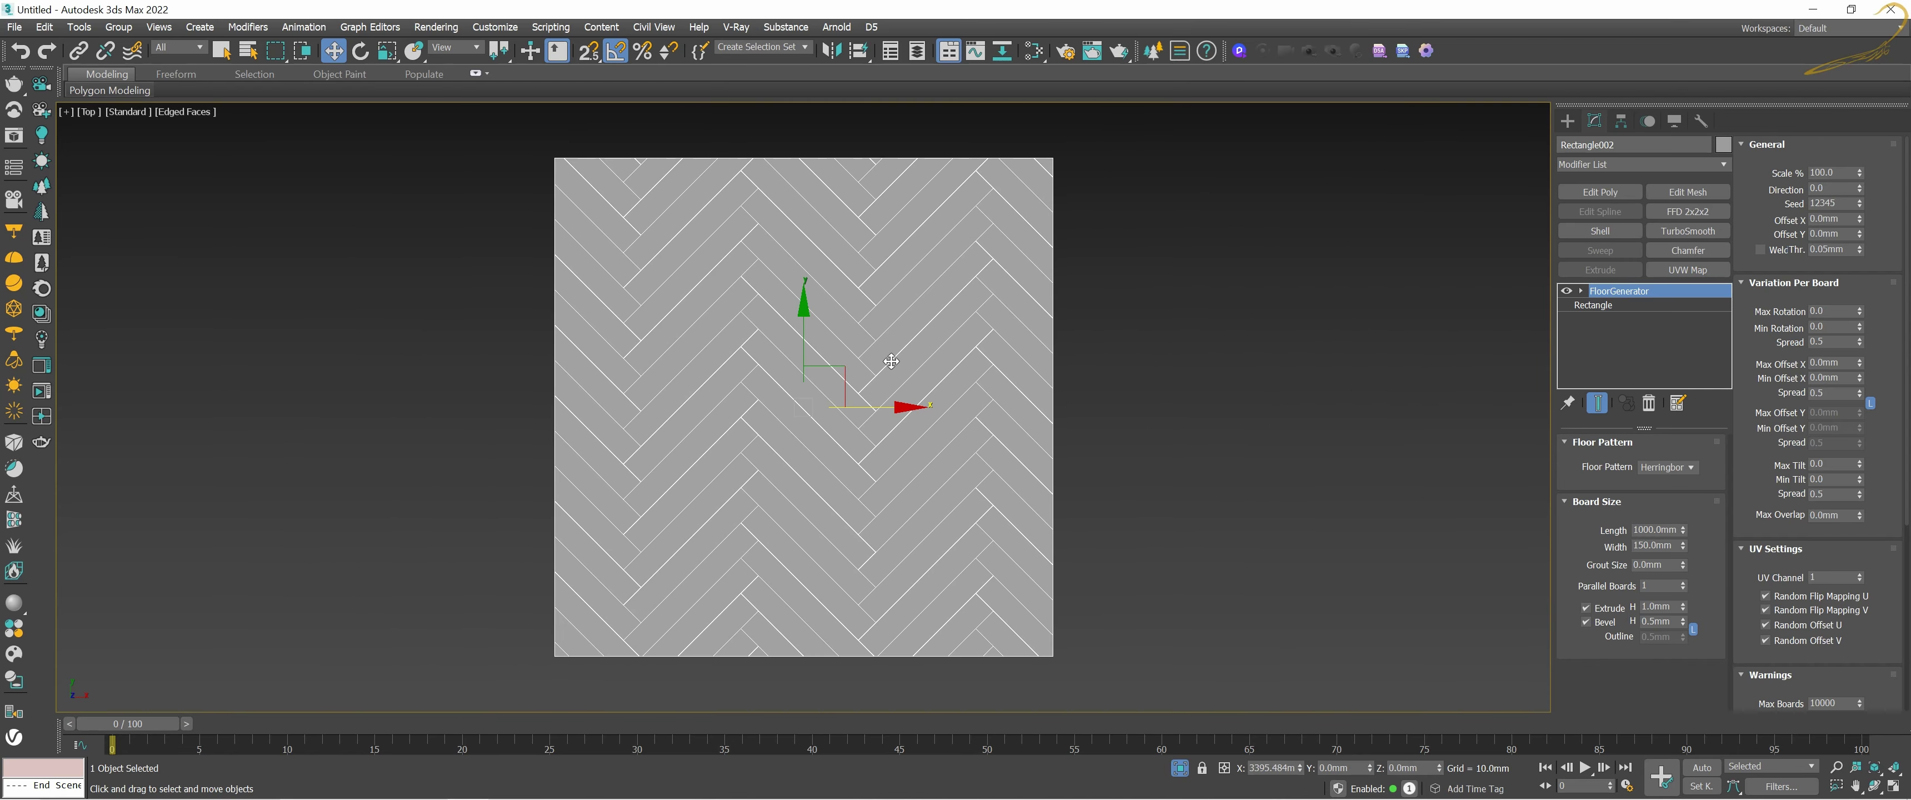
{"action": "middle_click_drag", "start_coordinate": [890, 362], "coordinate": [1072, 348]}
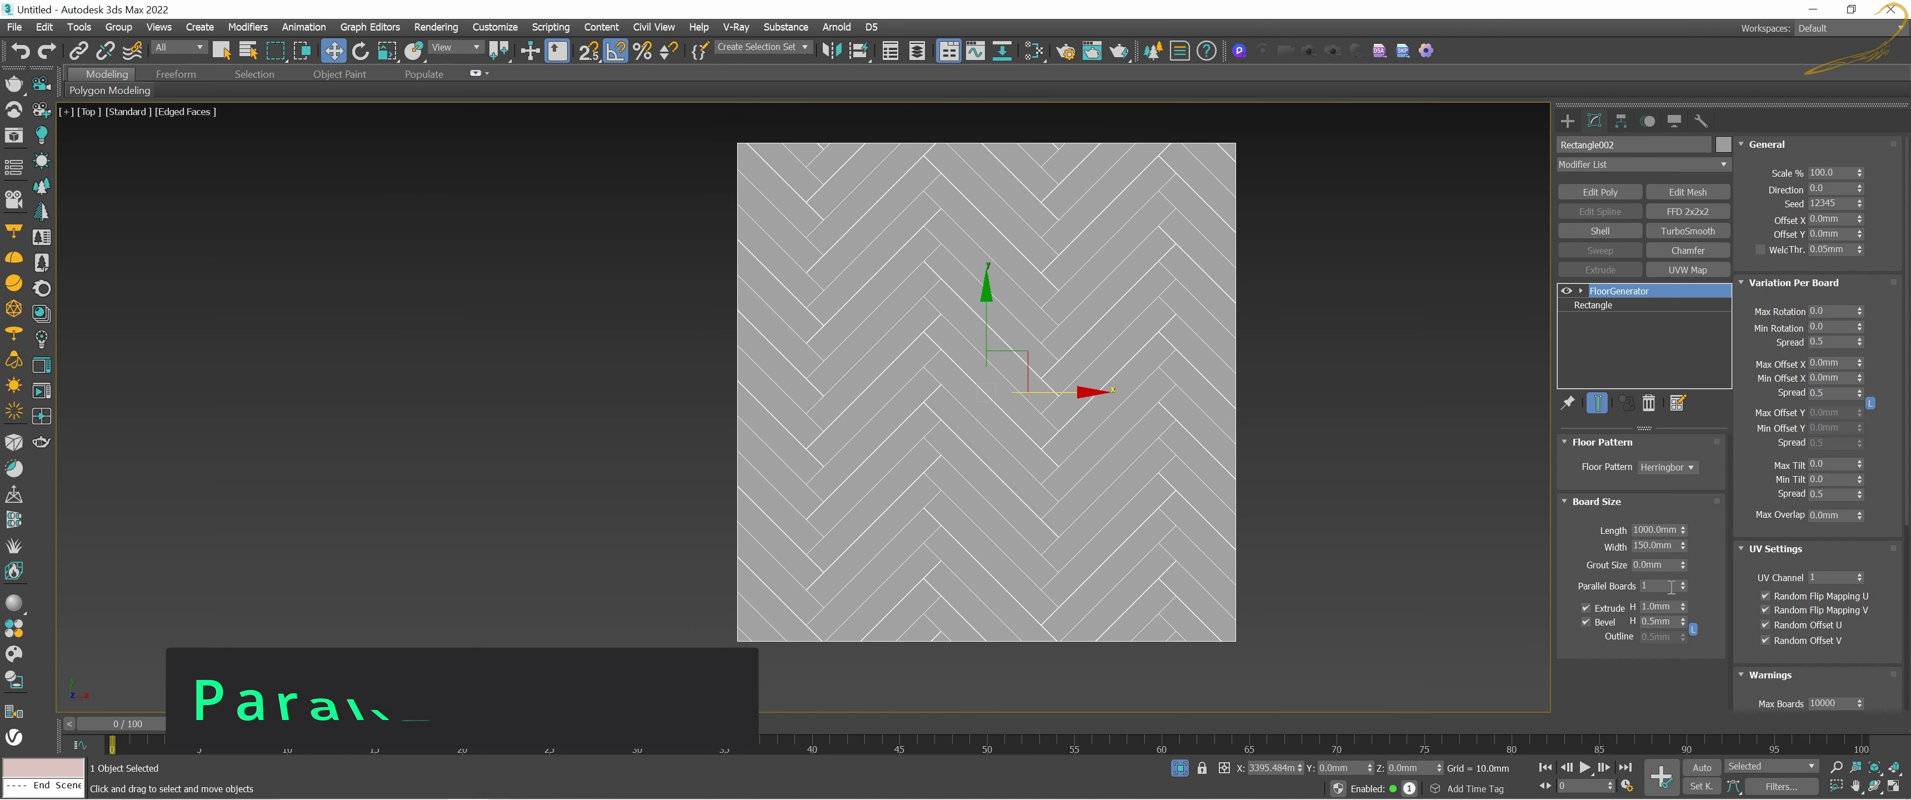
{"action": "left_click_drag", "start_coordinate": [1681, 586], "coordinate": [1682, 583]}
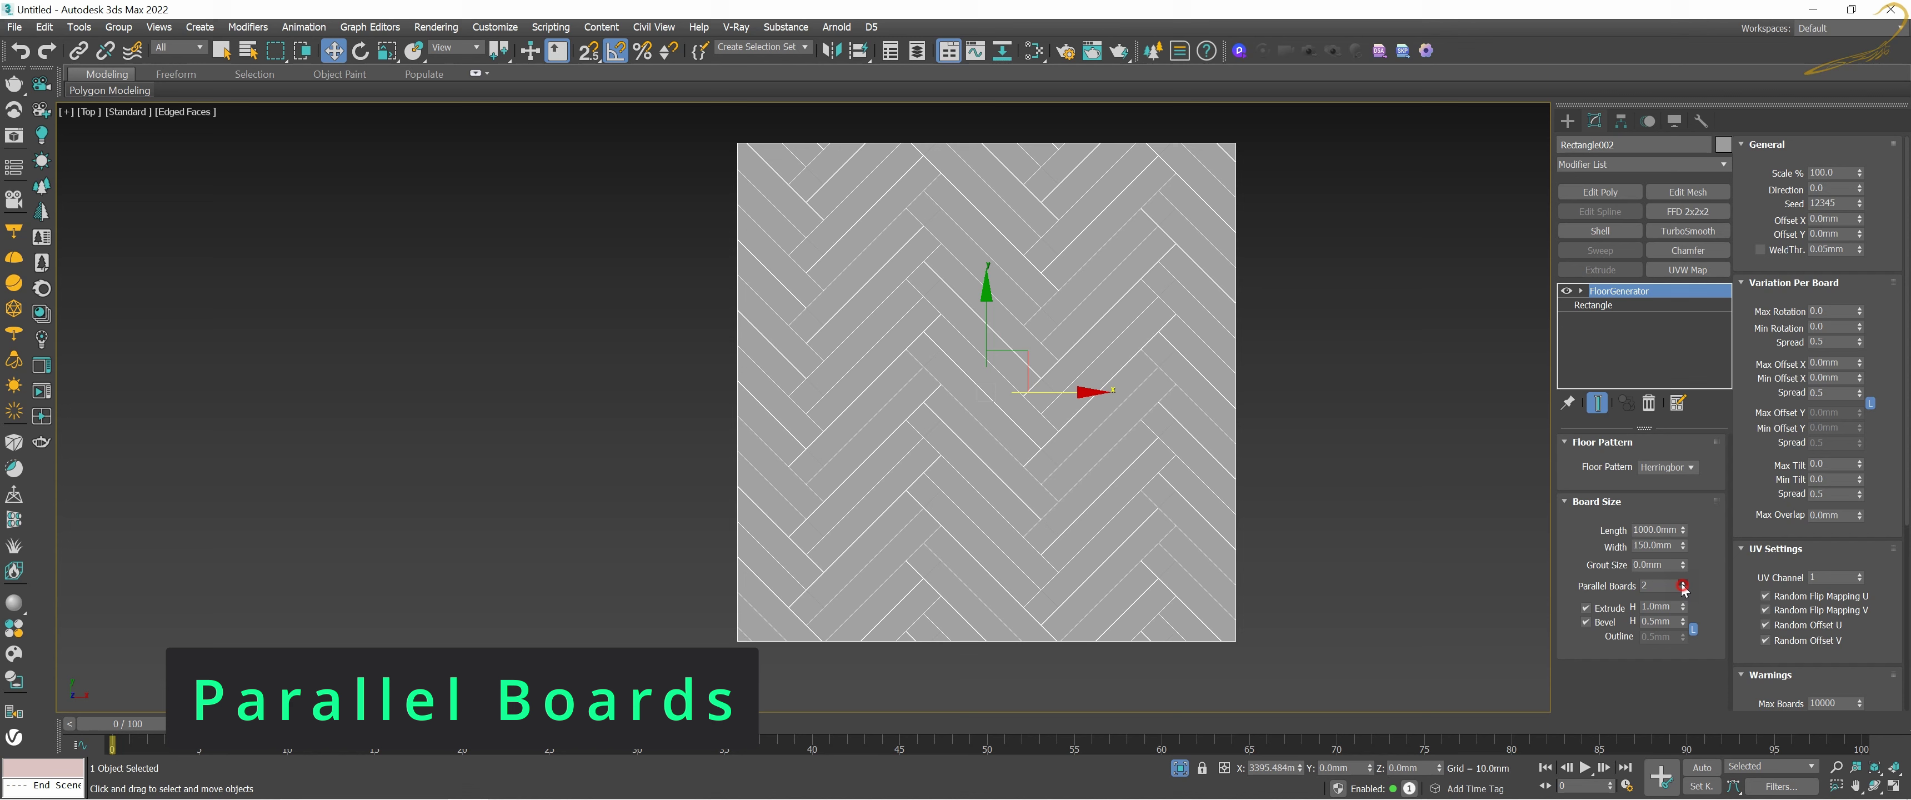
{"action": "right_click", "coordinate": [1681, 585]}
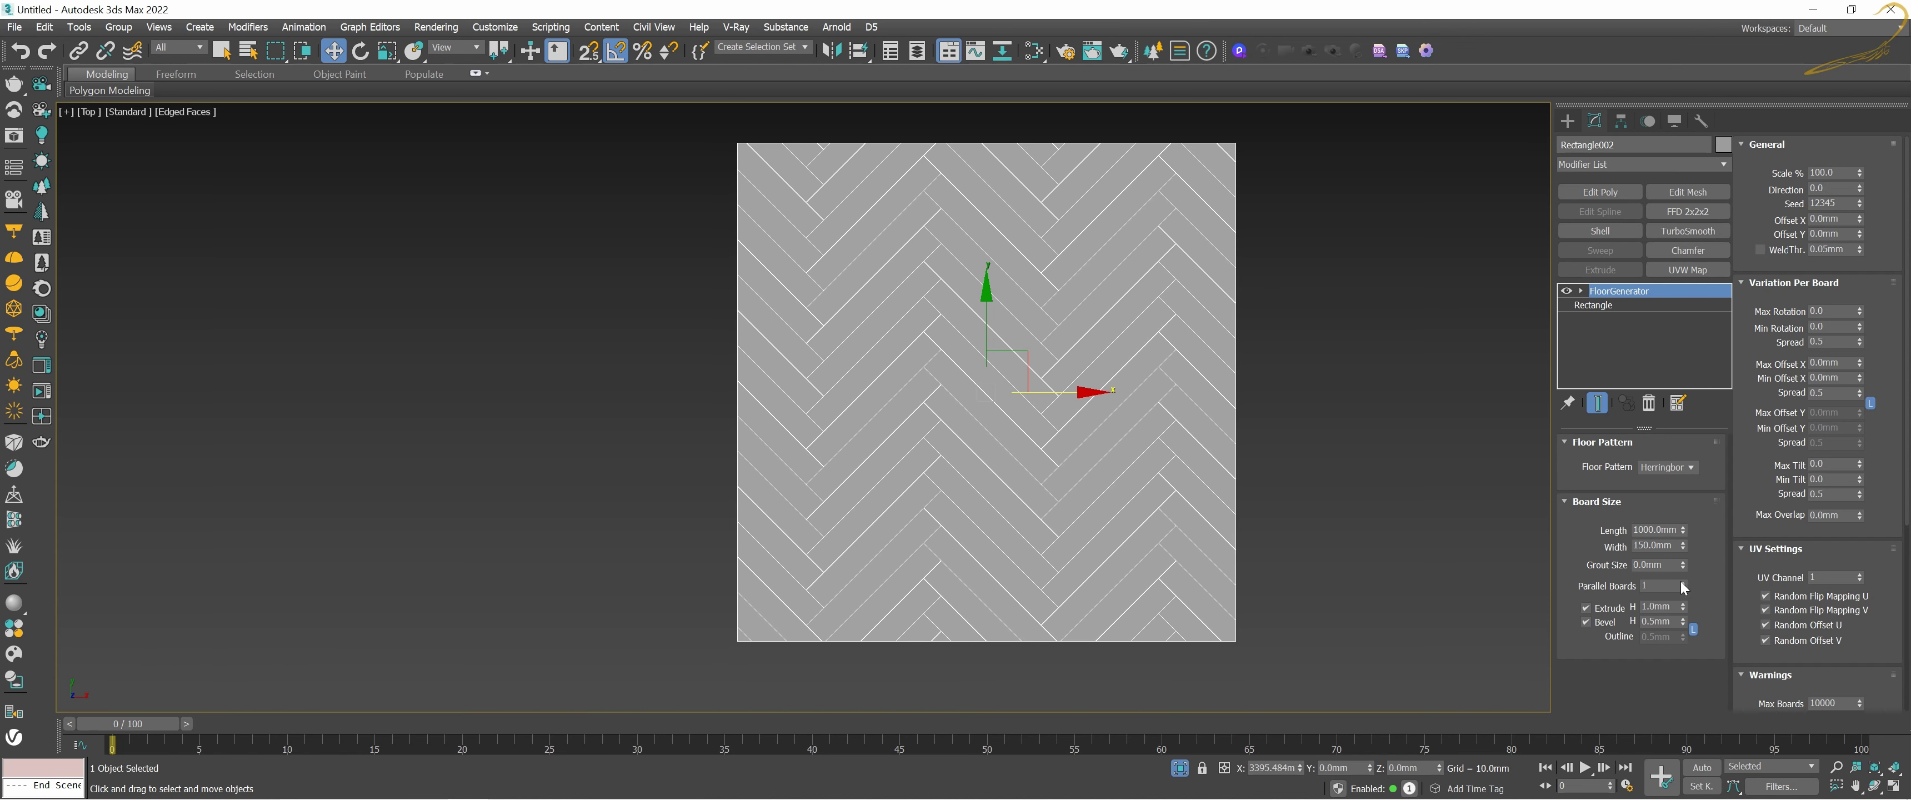
{"action": "left_click", "coordinate": [1680, 581]}
{"action": "left_click", "coordinate": [1681, 589]}
{"action": "scroll", "coordinate": [973, 341], "scroll_direction": "up", "scroll_amount": 3}
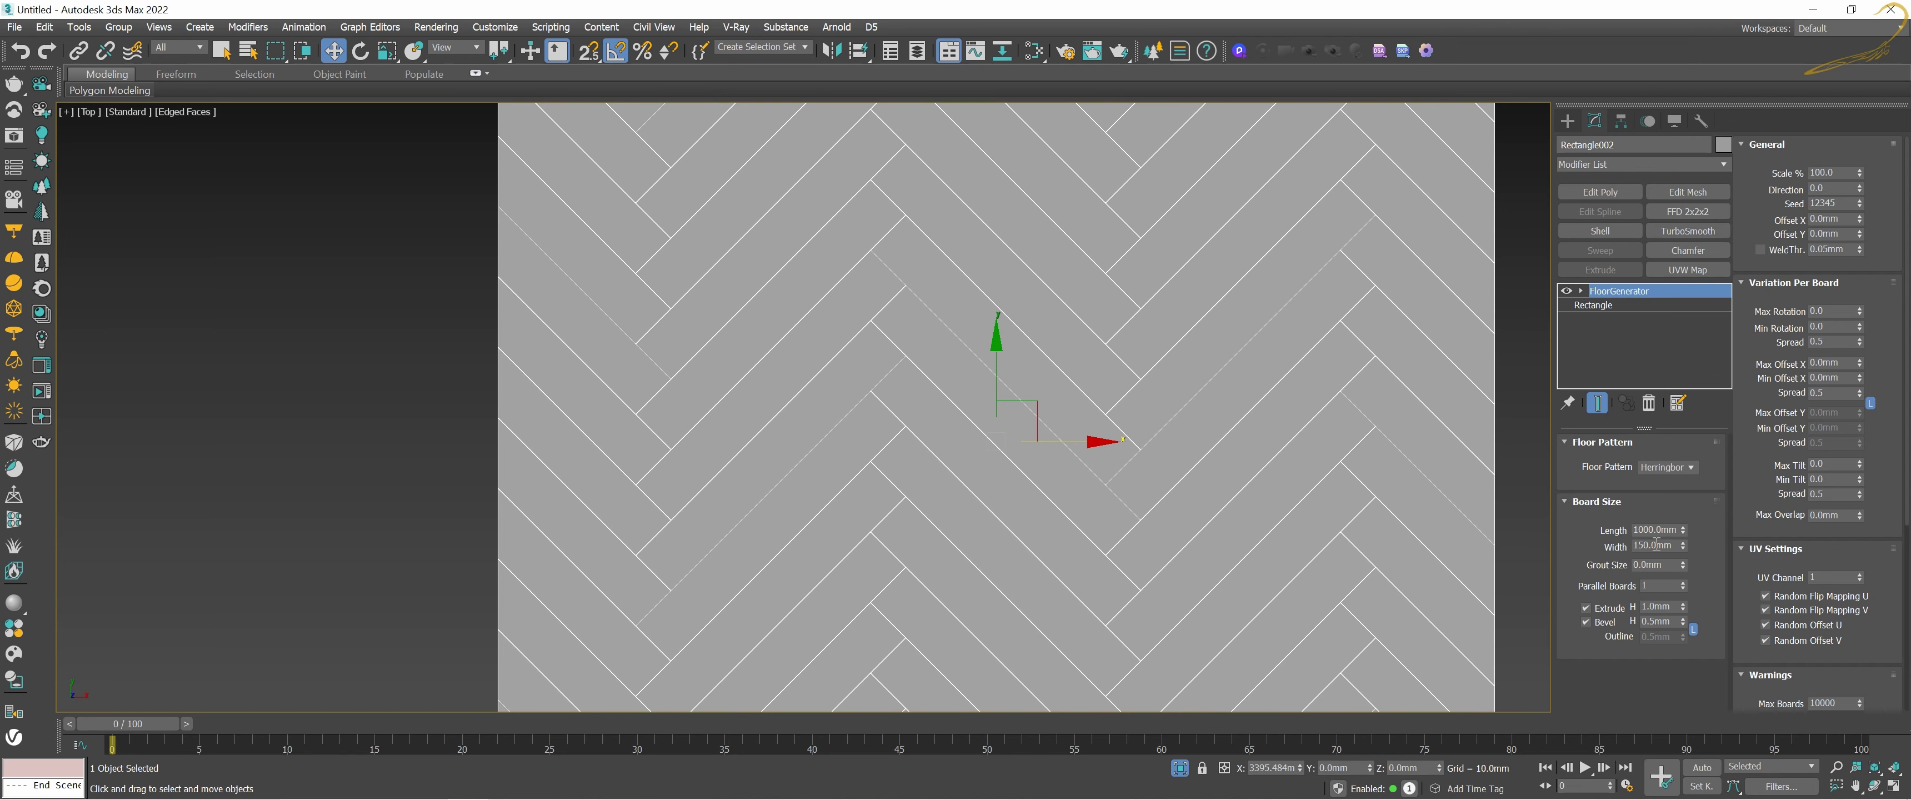
Step: Step Parallel Boards up from 2 through 3, 4, 5, 6, 10 and on to 16
{"action": "left_click", "coordinate": [1683, 582]}
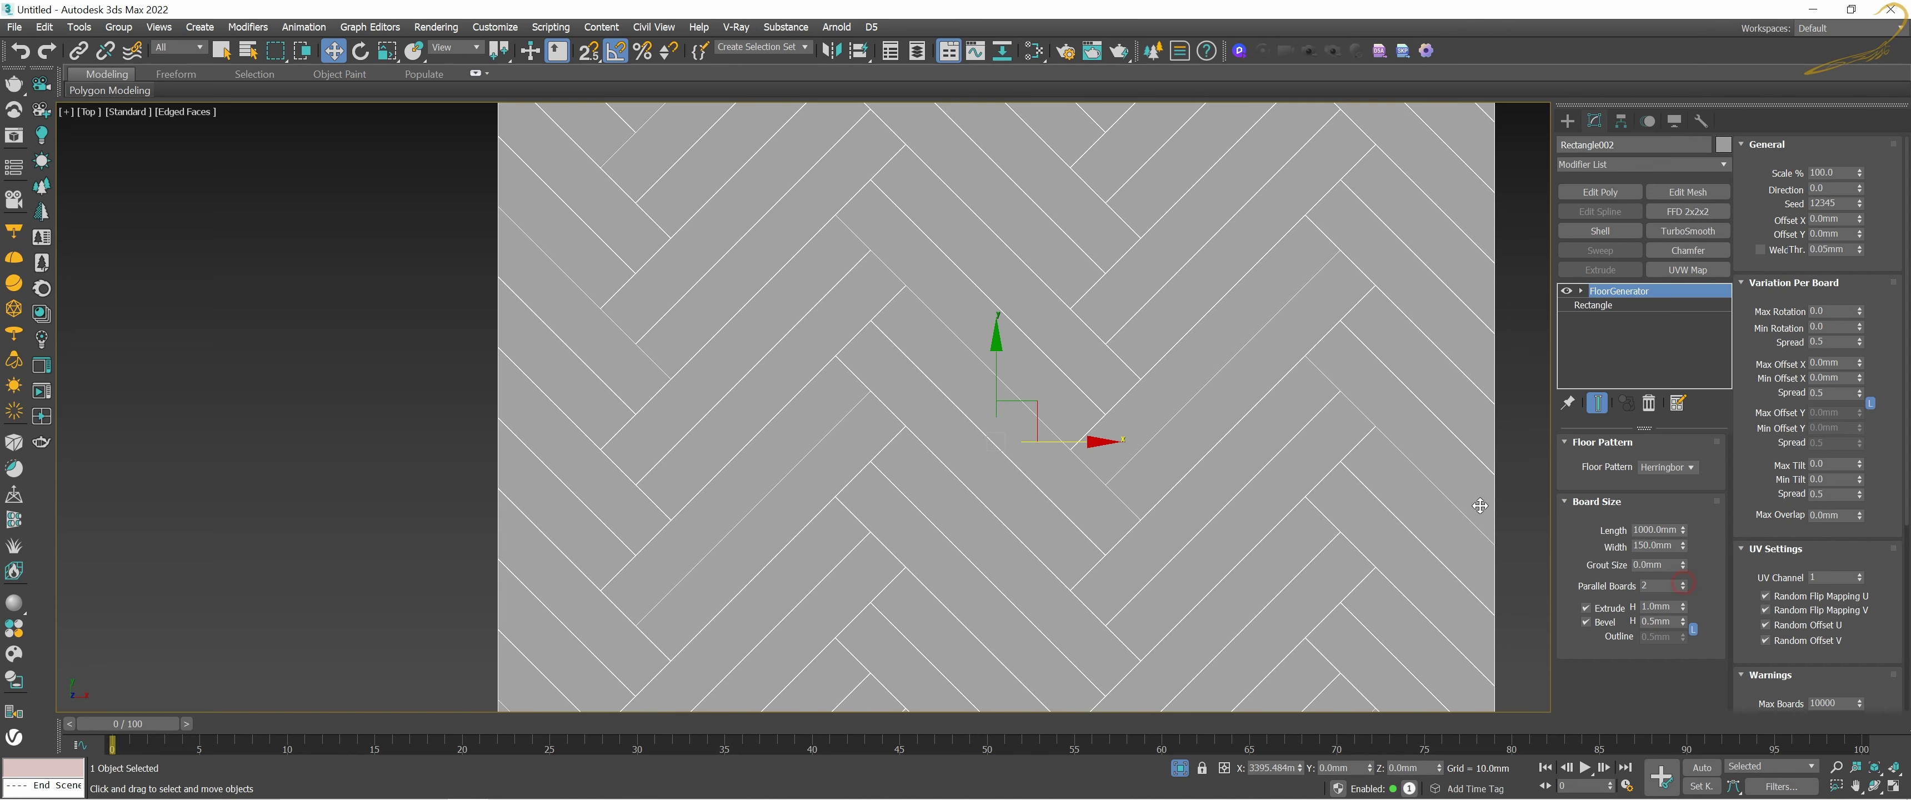
{"action": "middle_click_drag", "start_coordinate": [908, 201], "coordinate": [890, 379]}
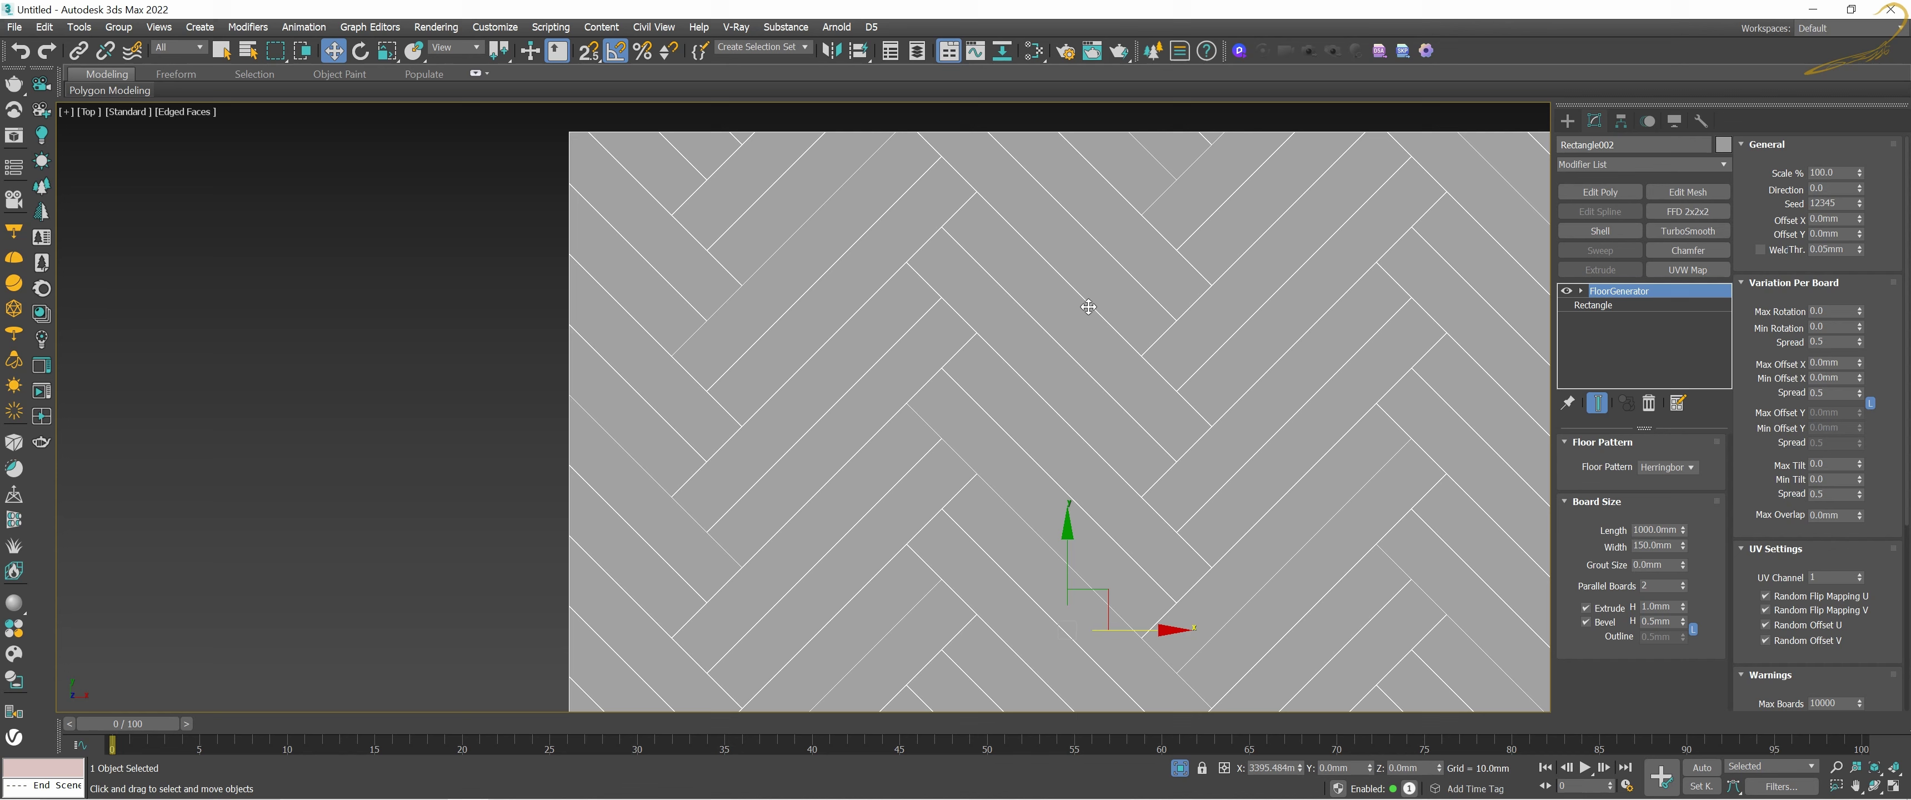
{"action": "middle_click_drag", "start_coordinate": [929, 308], "coordinate": [1012, 338]}
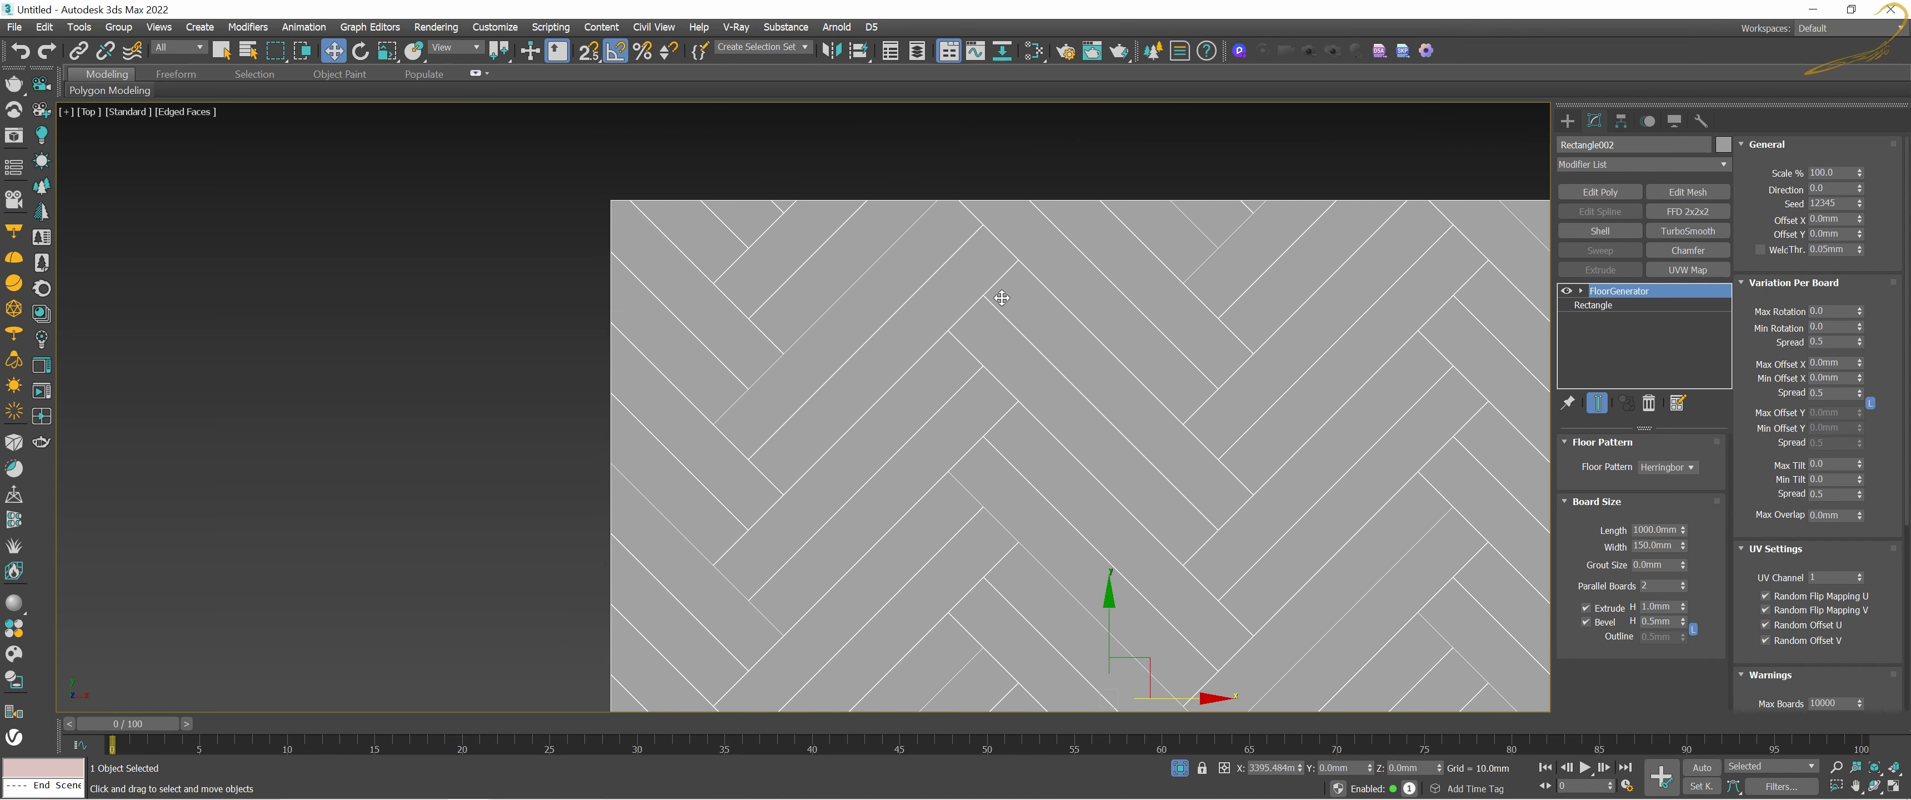
{"action": "scroll", "coordinate": [1009, 275], "scroll_direction": "down", "scroll_amount": 3}
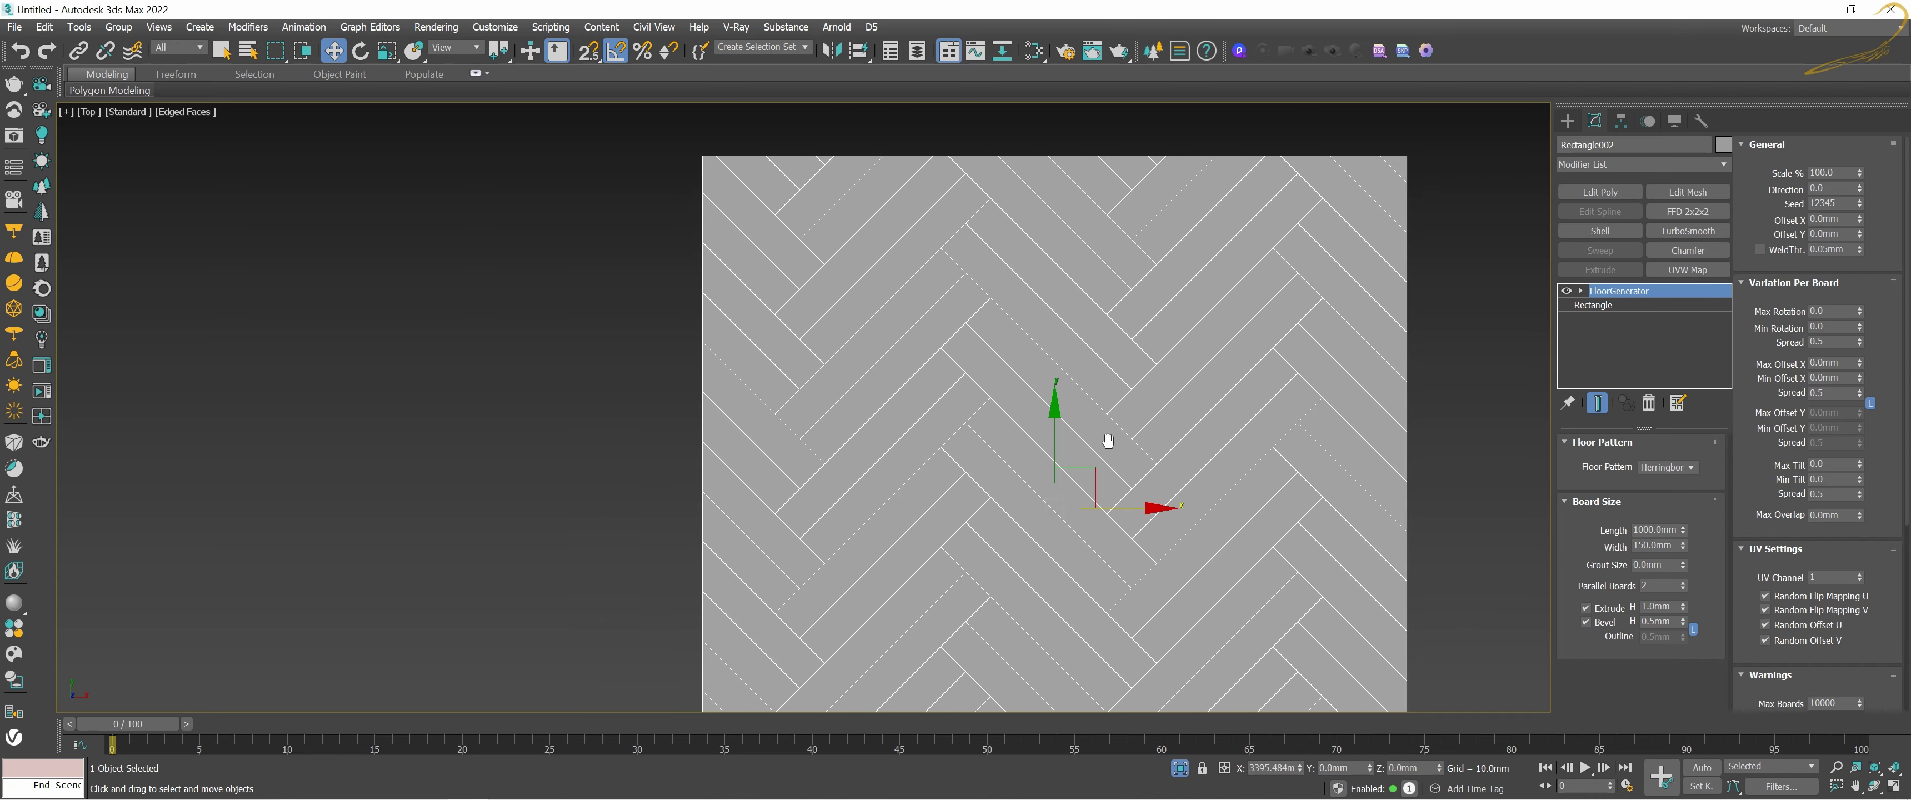
{"action": "left_click", "coordinate": [1683, 583]}
{"action": "left_click", "coordinate": [1683, 583]}
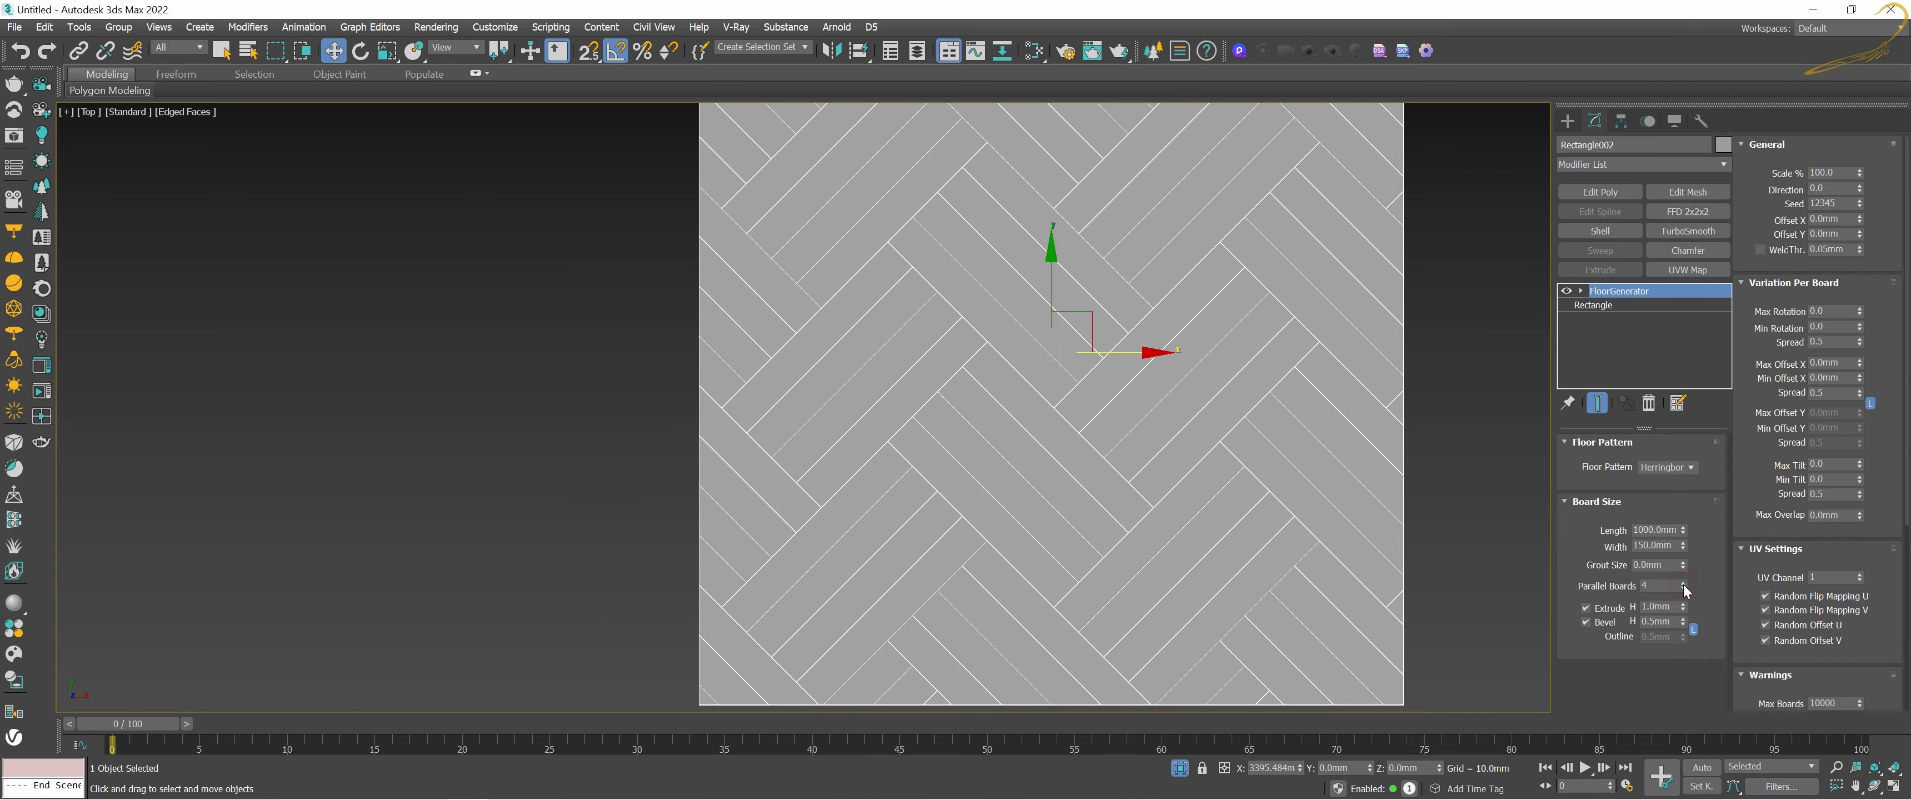
{"action": "left_click", "coordinate": [1682, 582]}
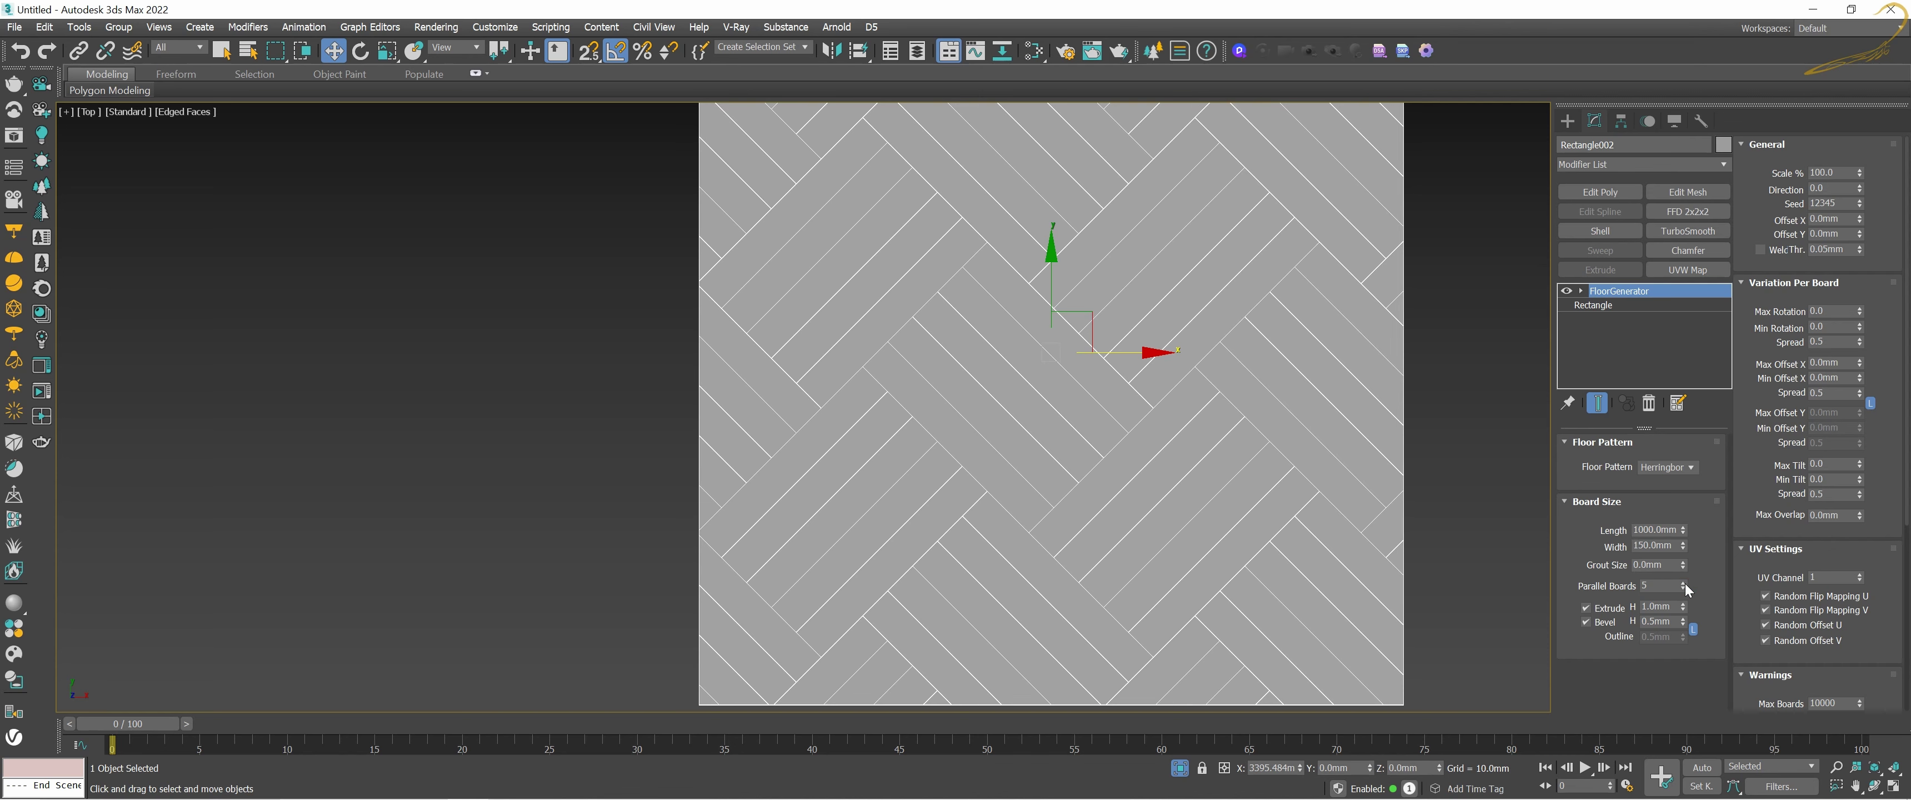
{"action": "left_click", "coordinate": [1683, 583]}
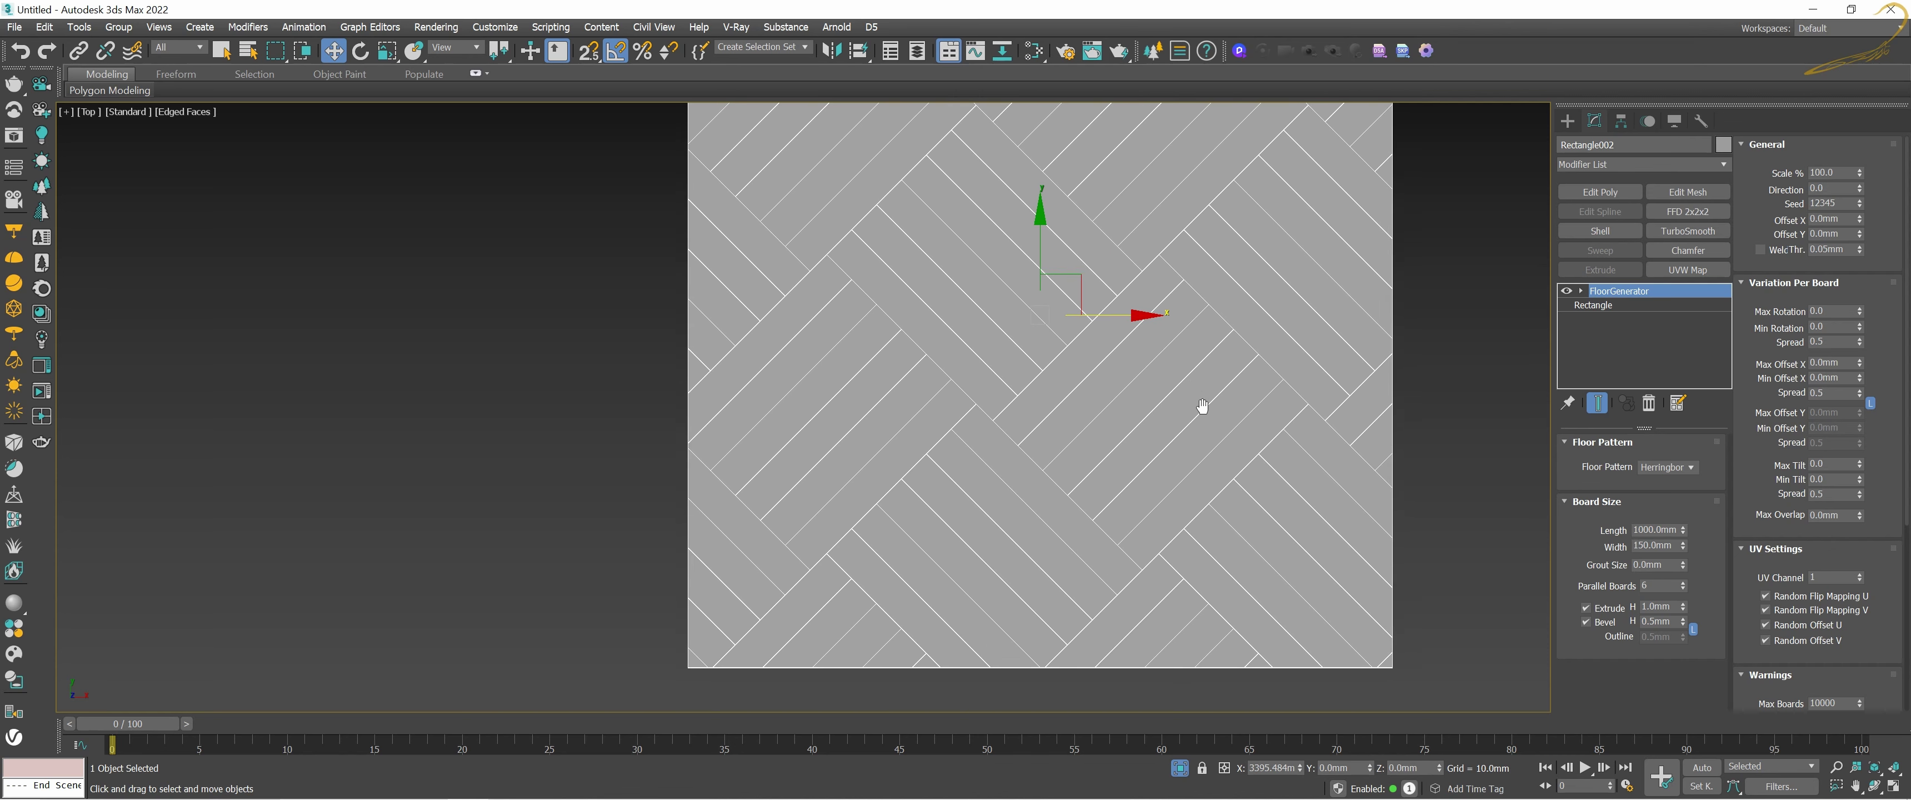
{"action": "left_click", "coordinate": [1683, 583]}
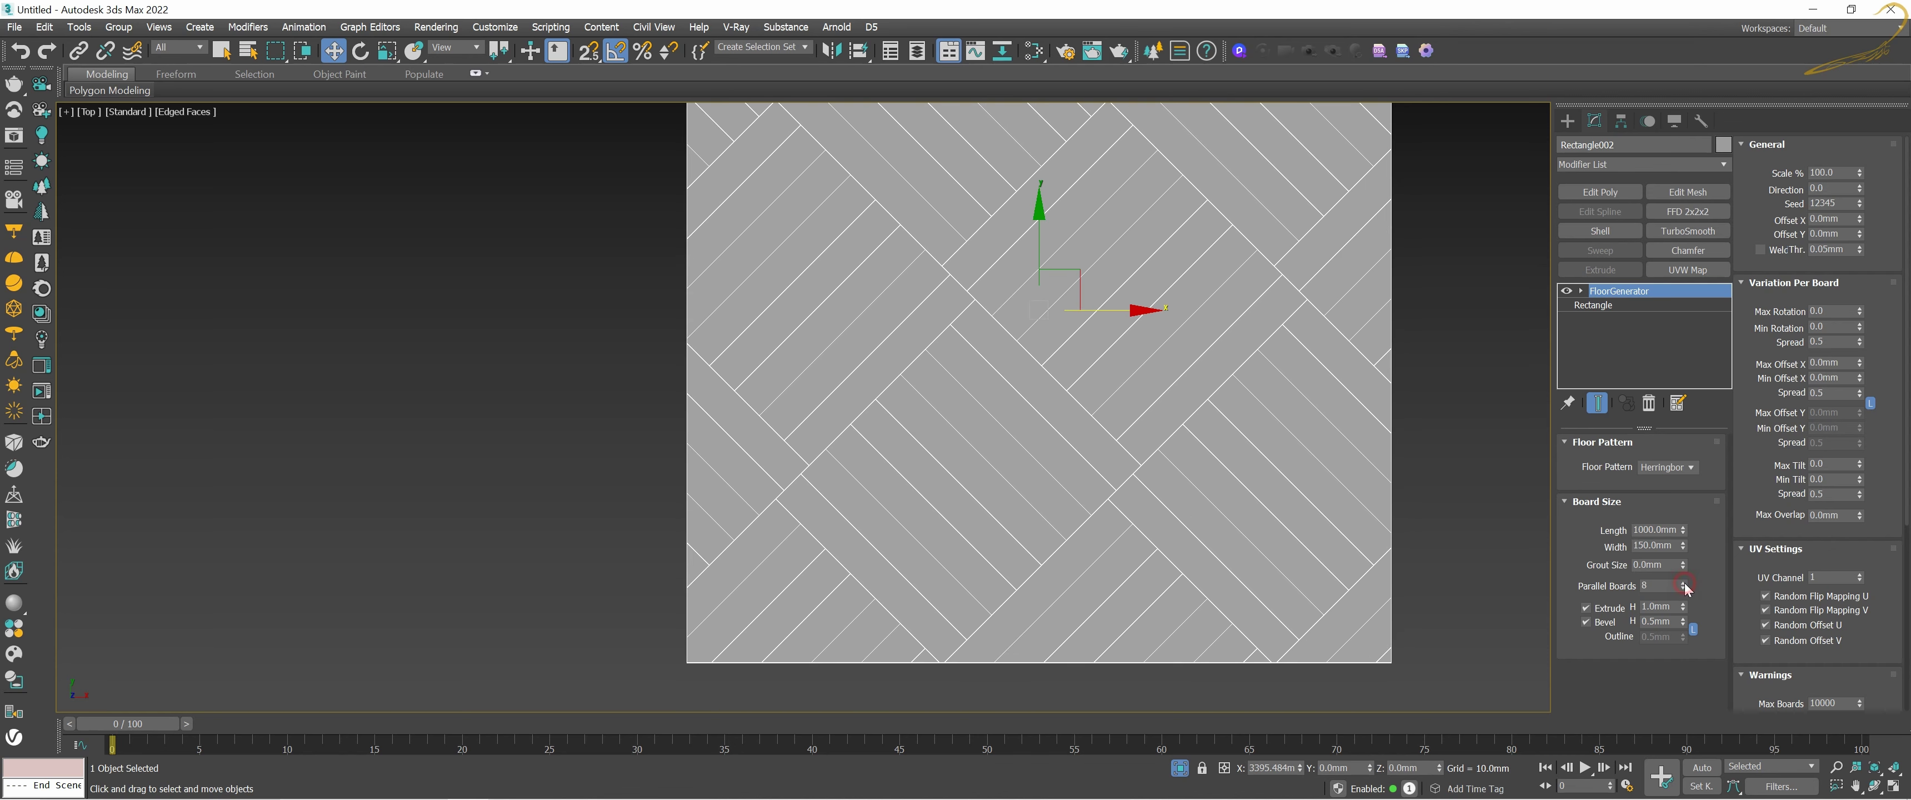
{"action": "left_click", "coordinate": [1683, 582]}
{"action": "left_click", "coordinate": [1683, 583]}
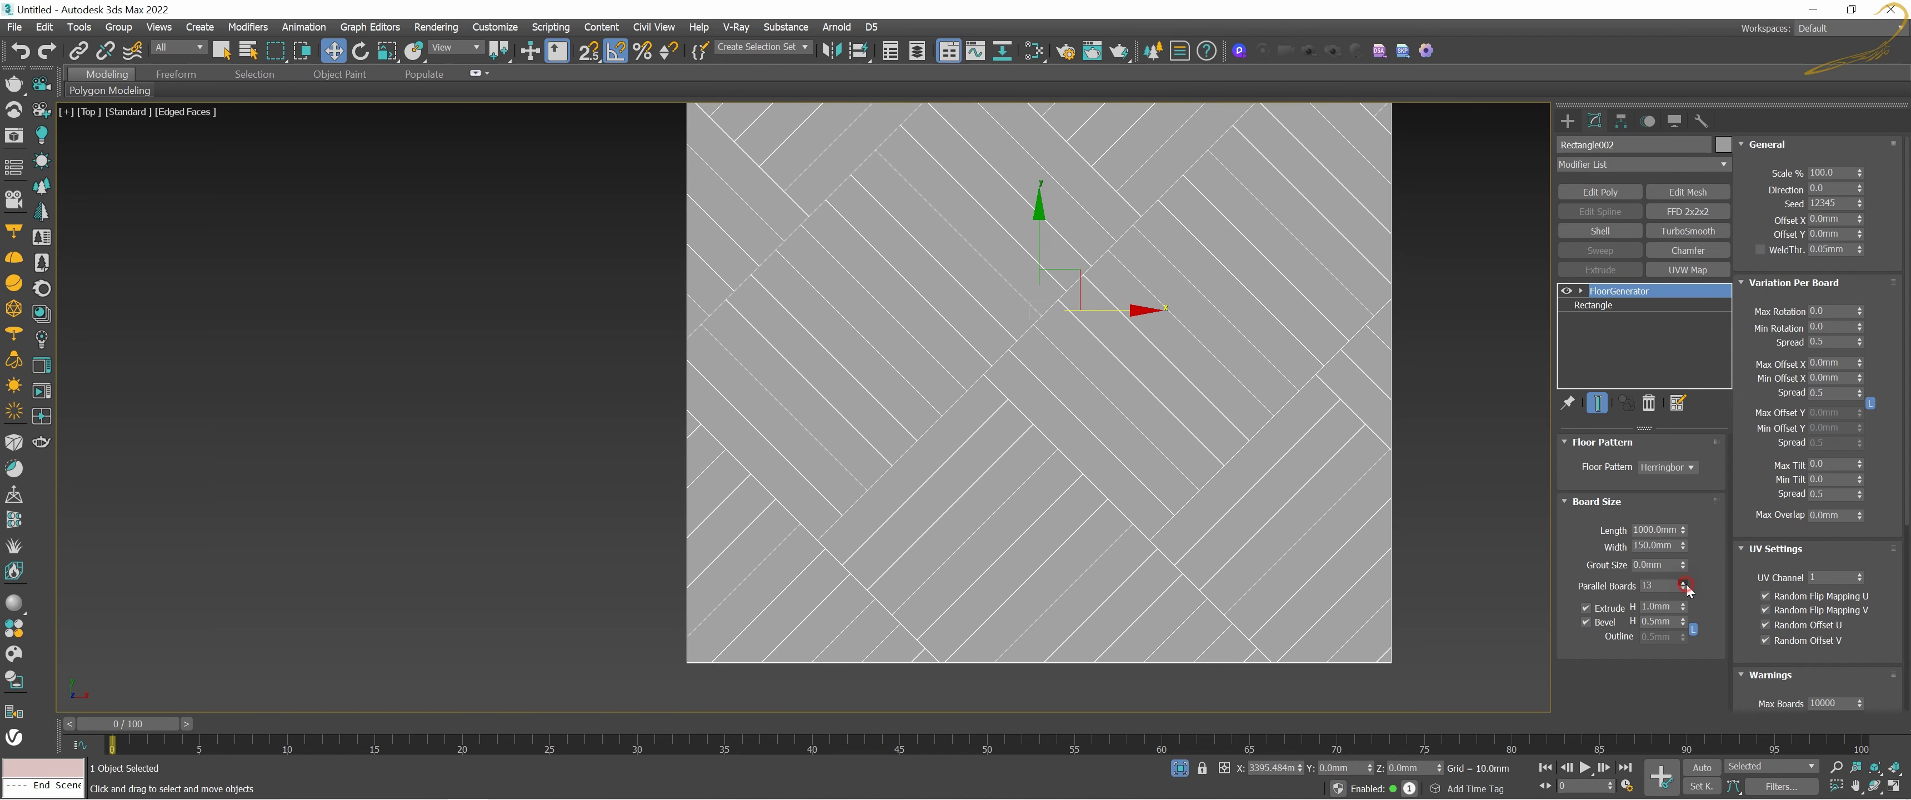
{"action": "left_click", "coordinate": [1683, 582]}
Step: Sweep Parallel Boards toward 100, drop it to 18, then reset it to 1
{"action": "left_click_drag", "start_coordinate": [1684, 586], "coordinate": [1686, 574]}
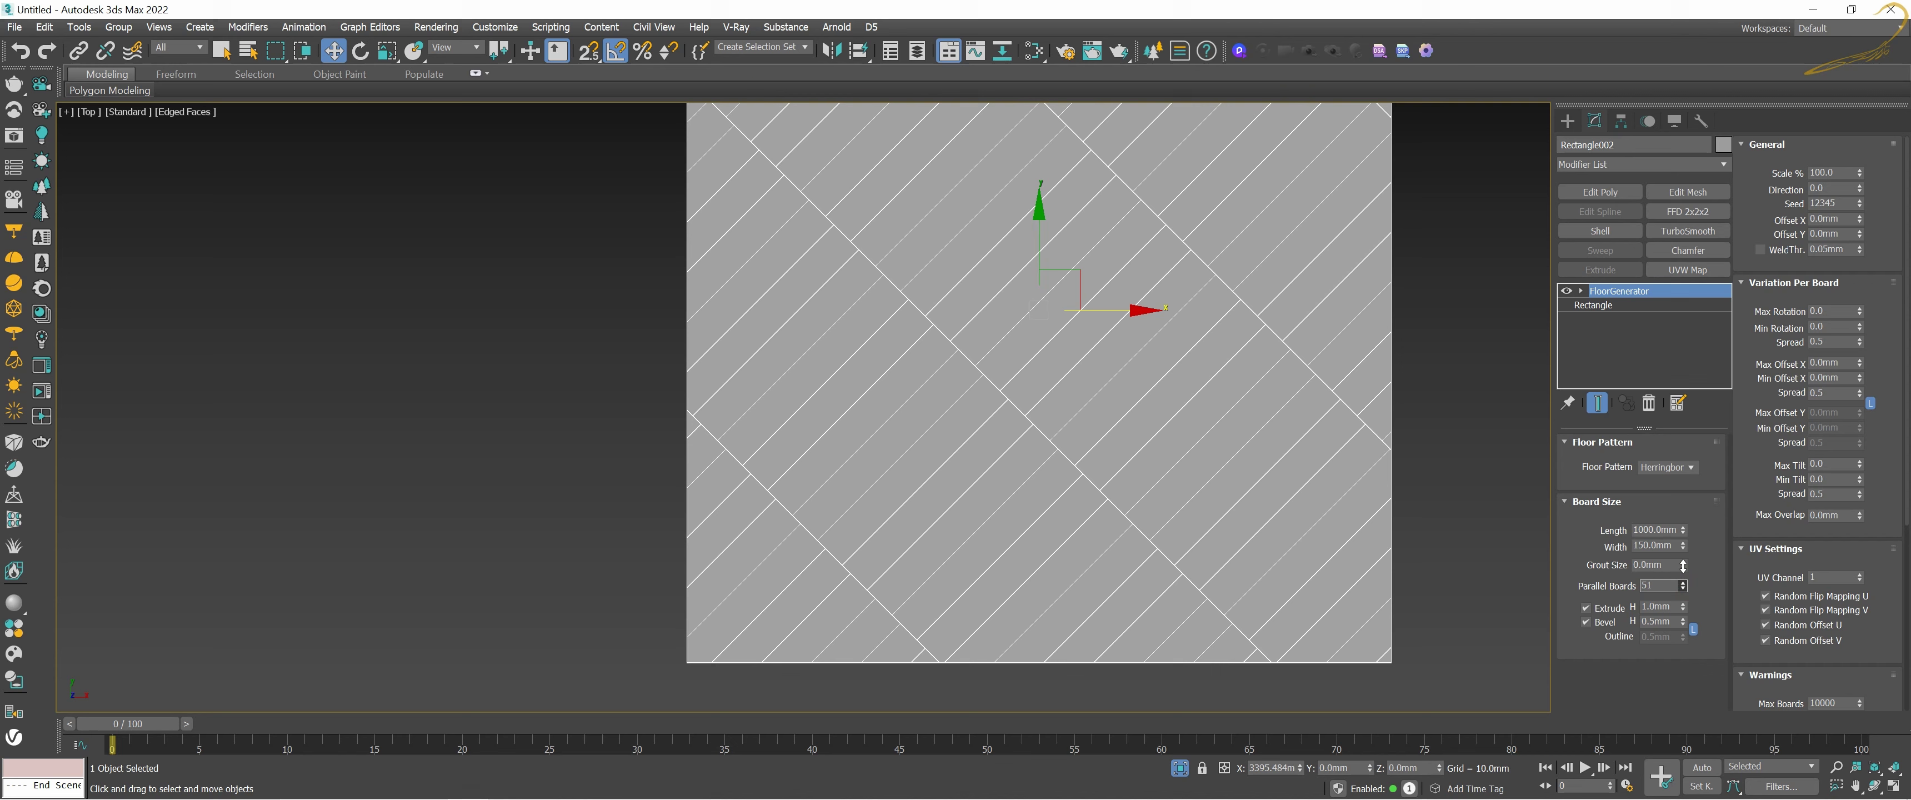
{"action": "left_click_drag", "start_coordinate": [1682, 566], "coordinate": [1683, 546]}
{"action": "right_click", "coordinate": [1683, 515]}
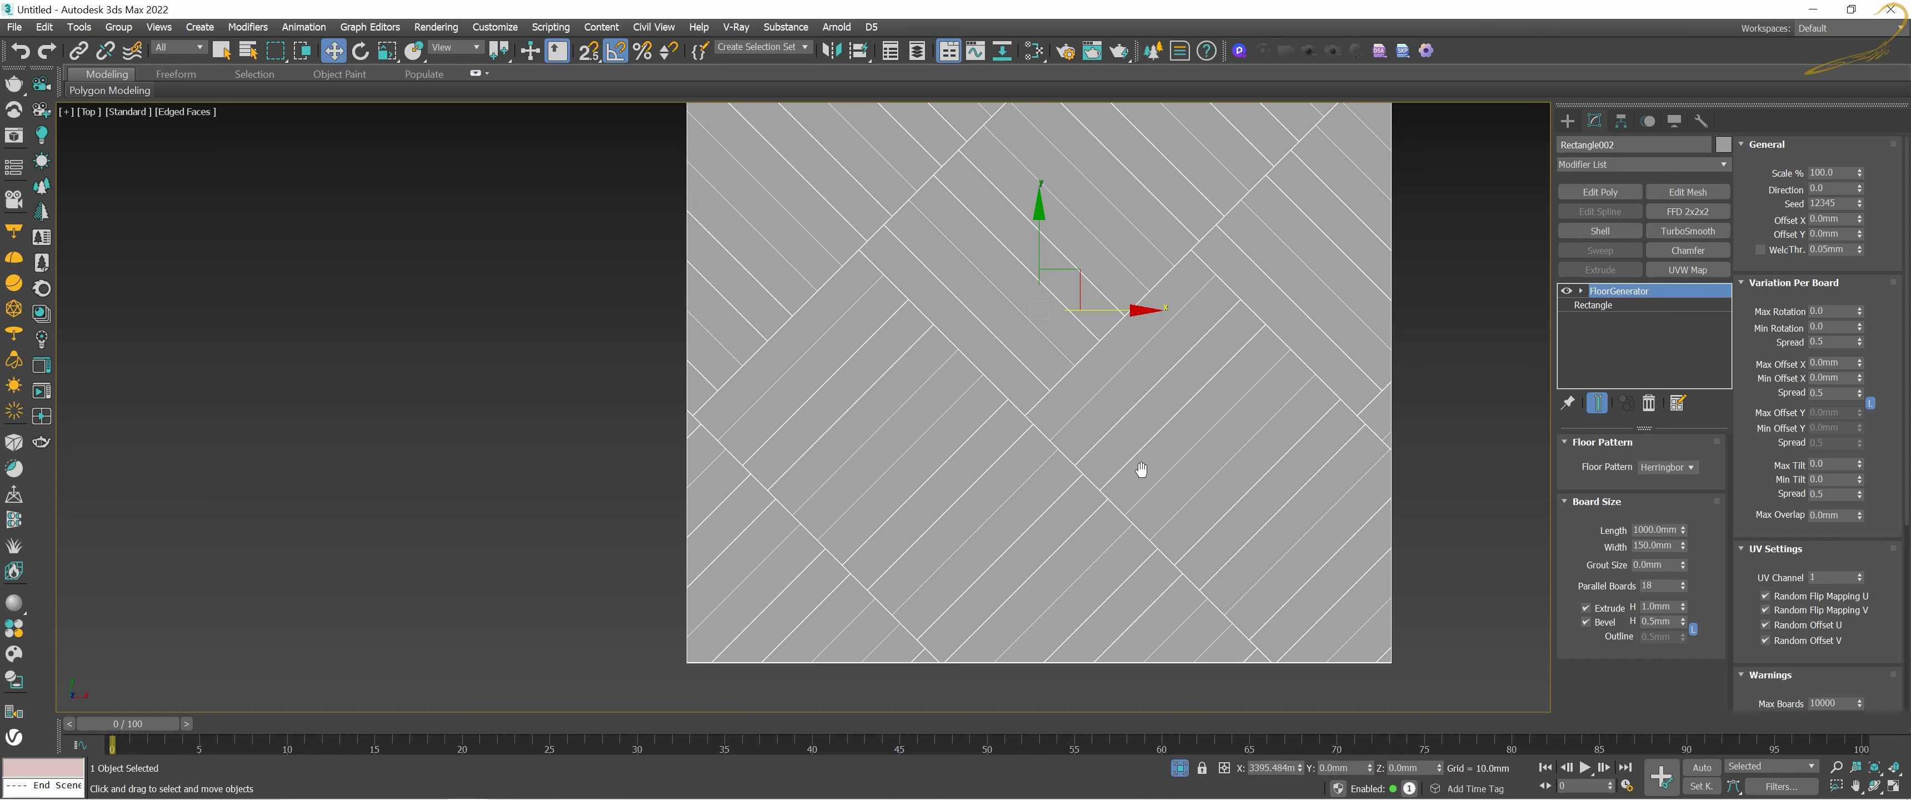
{"action": "scroll", "coordinate": [1140, 461], "scroll_direction": "down", "scroll_amount": 3}
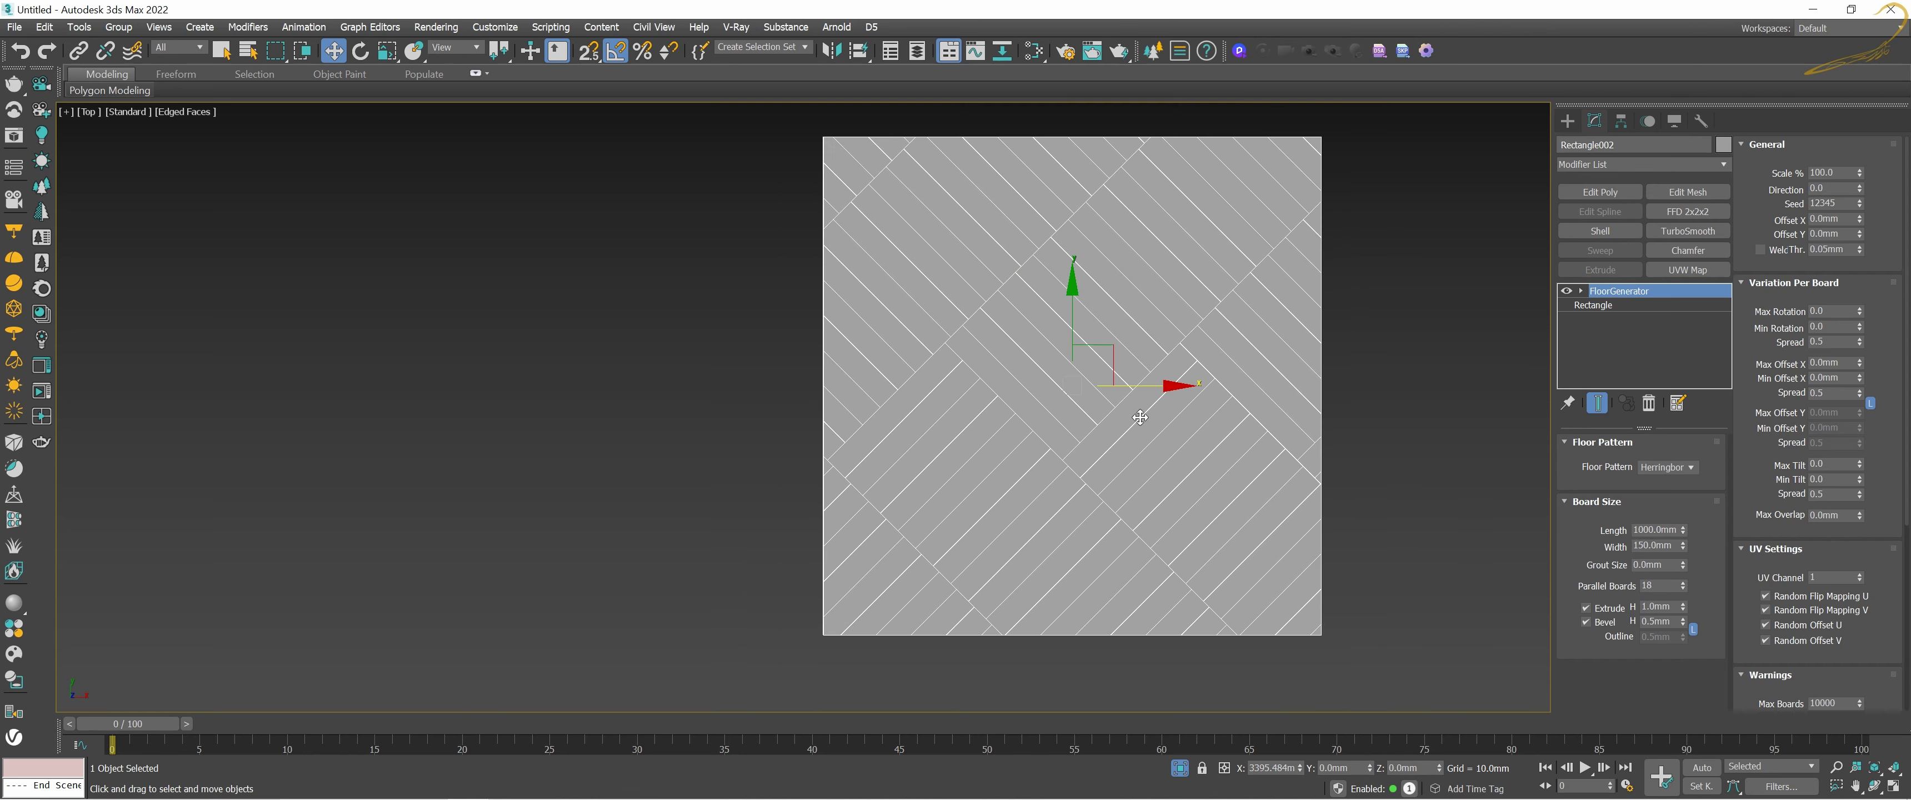
{"action": "right_click", "coordinate": [1680, 588]}
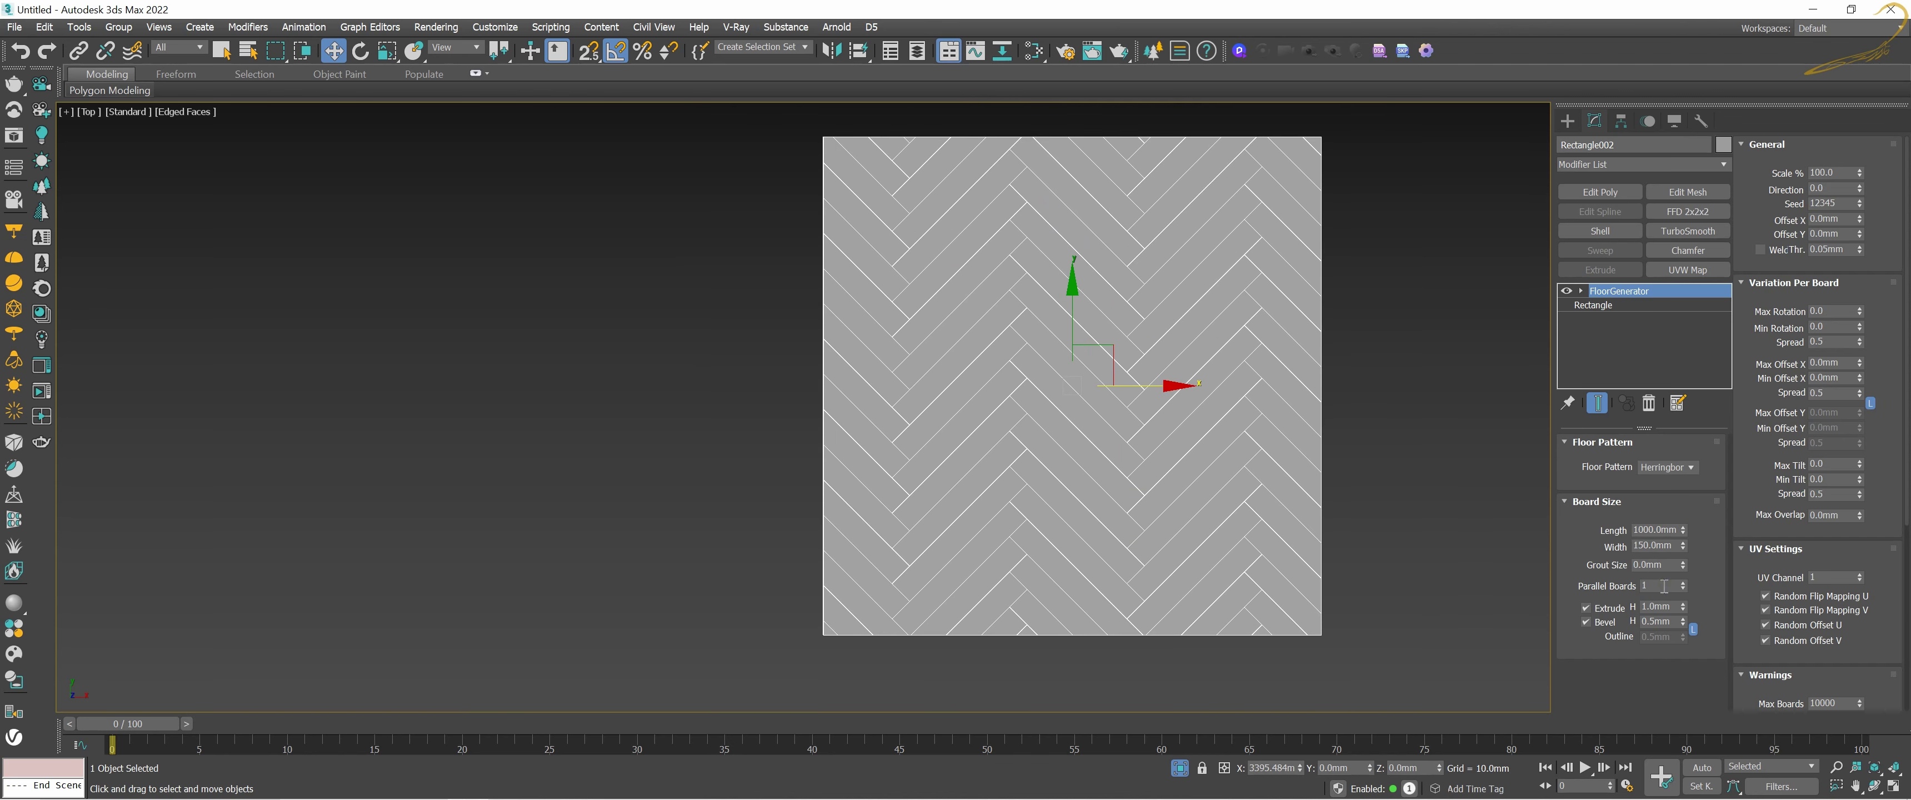
{"action": "scroll", "coordinate": [1054, 355], "scroll_direction": "up", "scroll_amount": 3}
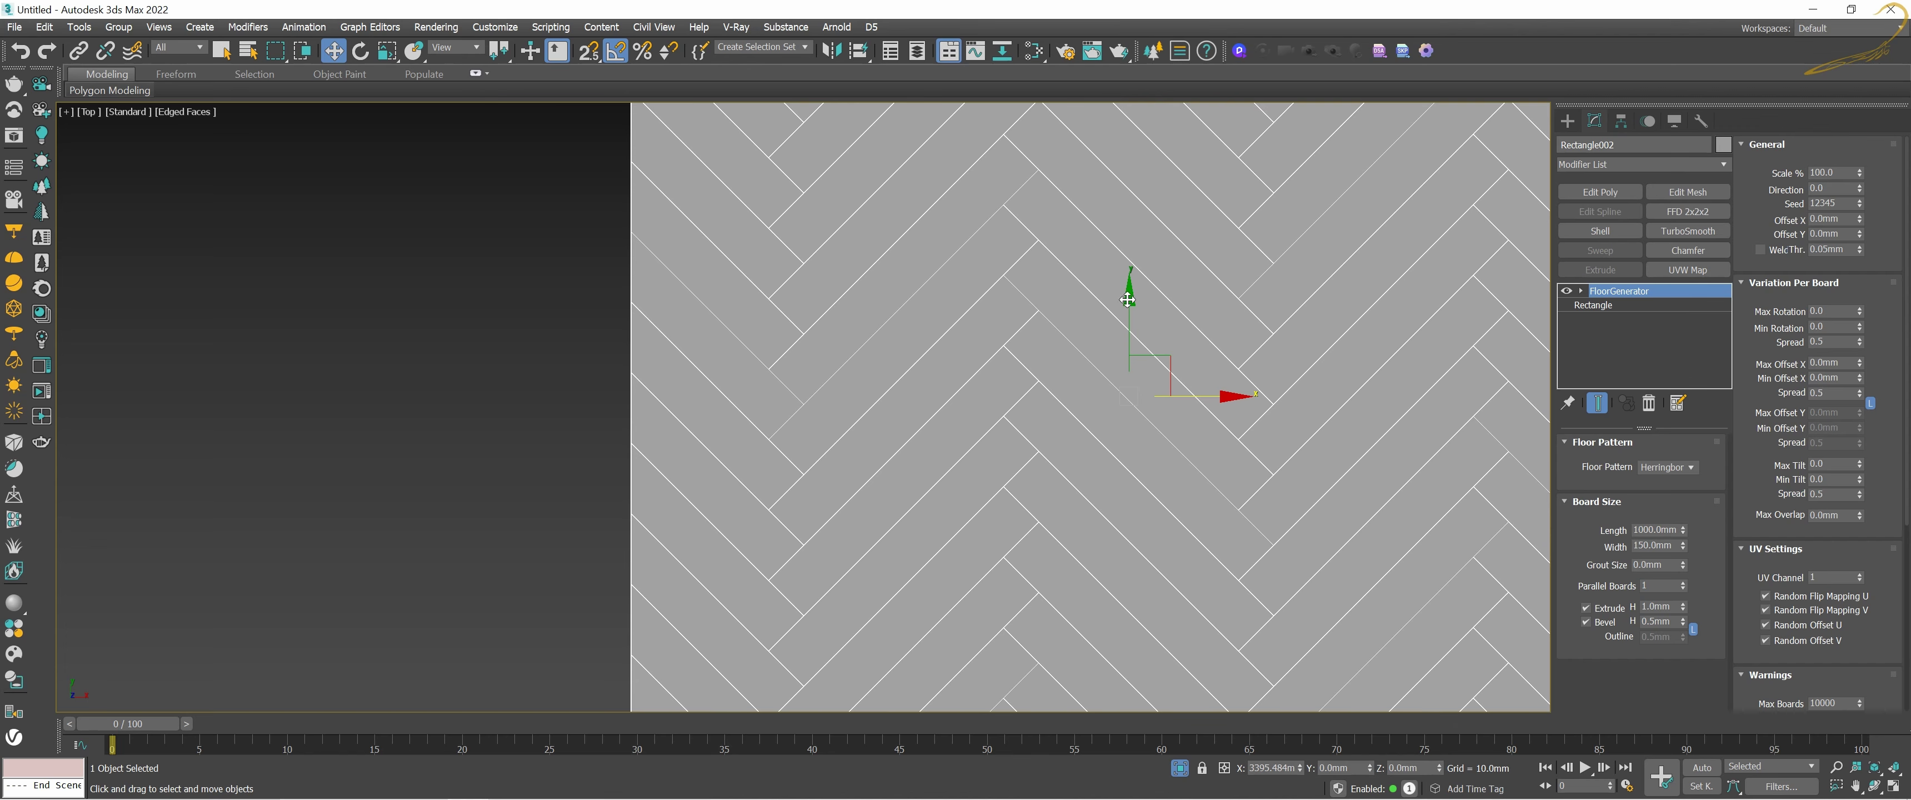
Step: Tilt the view and set the board Extrude height to 20mm
{"action": "middle_click_drag", "start_coordinate": [1241, 369], "coordinate": [1224, 363]}
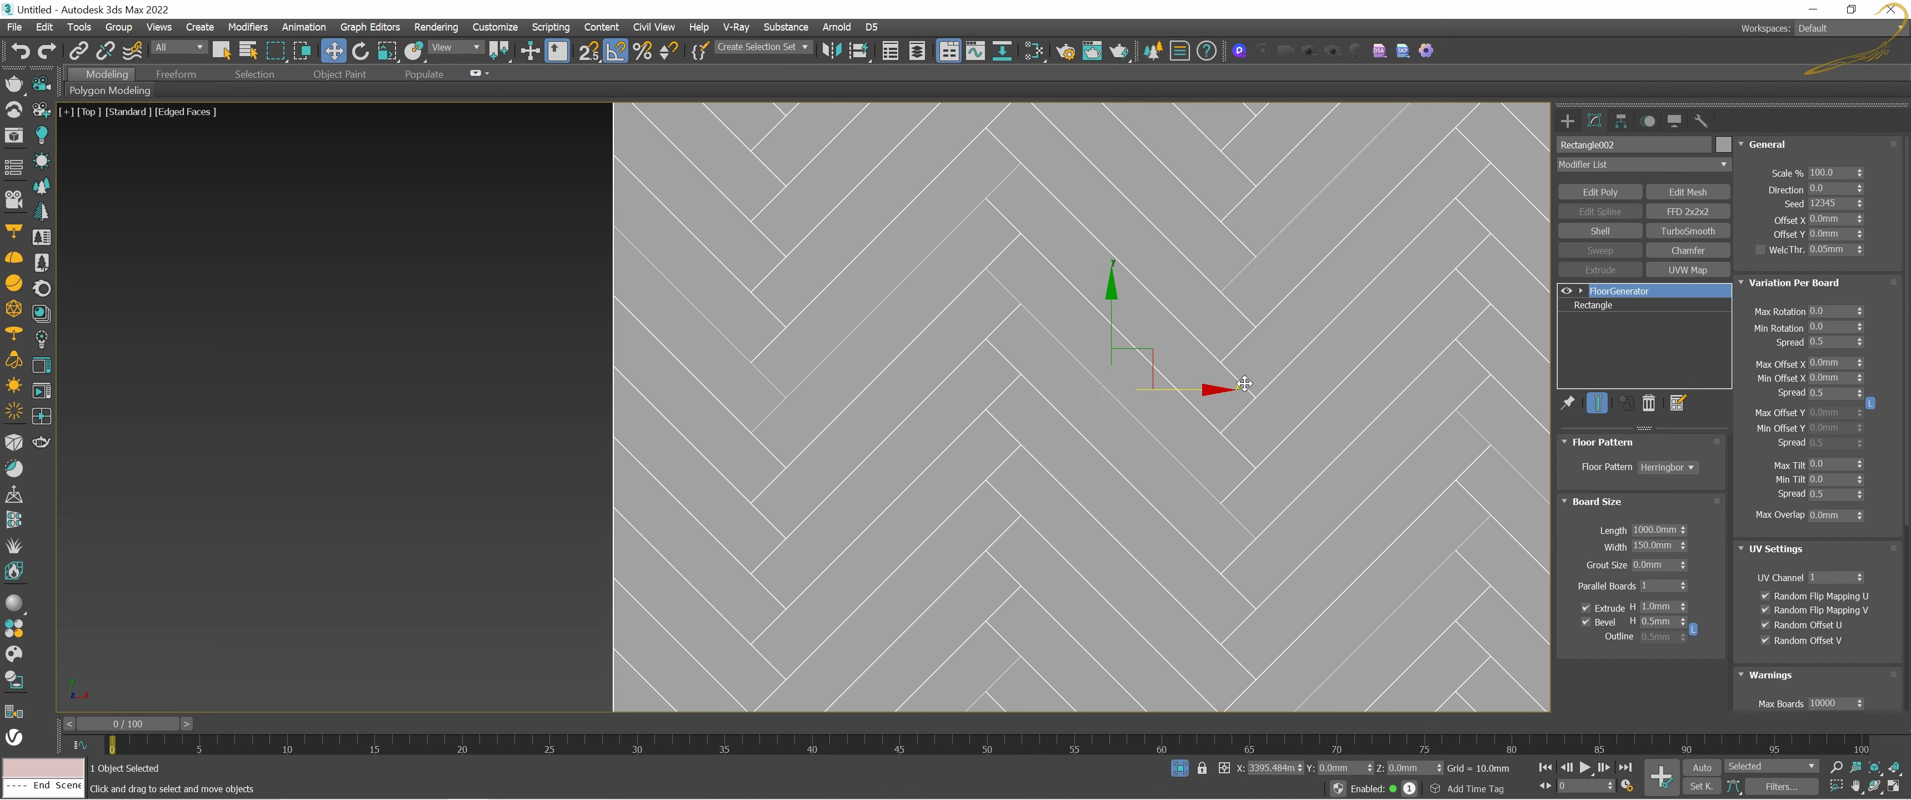
{"action": "middle_click_drag", "start_coordinate": [1171, 406], "coordinate": [1168, 343], "text": "alt"}
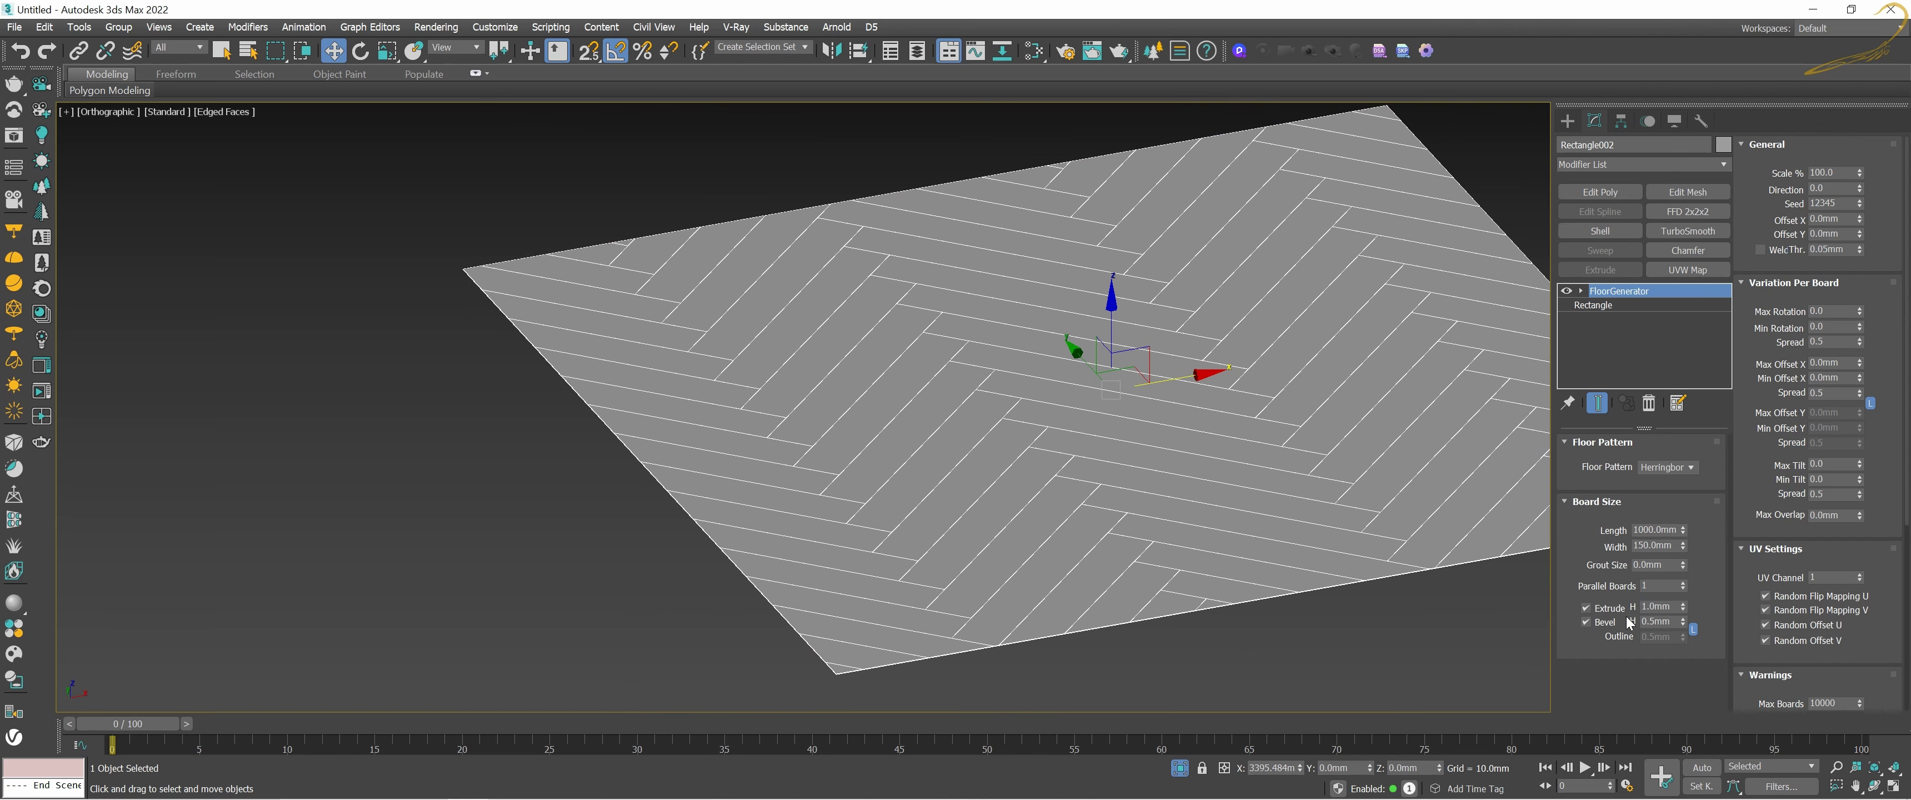
{"action": "scroll", "coordinate": [1185, 583], "scroll_direction": "up", "scroll_amount": 4}
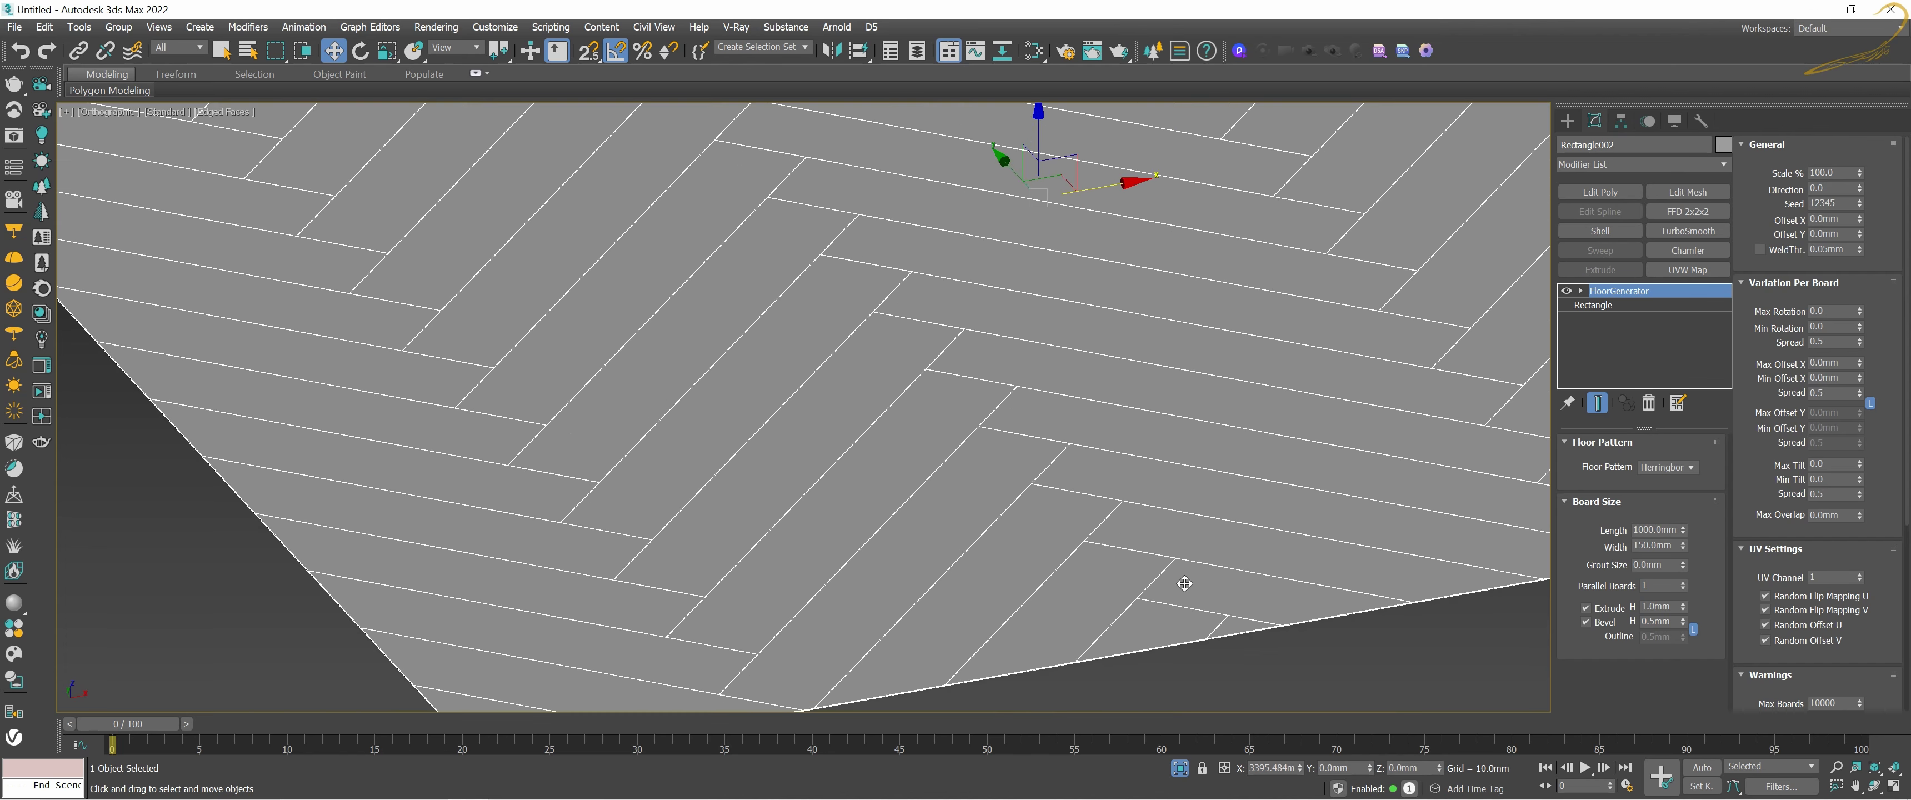
{"action": "scroll", "coordinate": [1185, 584], "scroll_direction": "up", "scroll_amount": 3}
{"action": "scroll", "coordinate": [1168, 462], "scroll_direction": "up", "scroll_amount": 1}
{"action": "double_click", "coordinate": [1674, 605]}
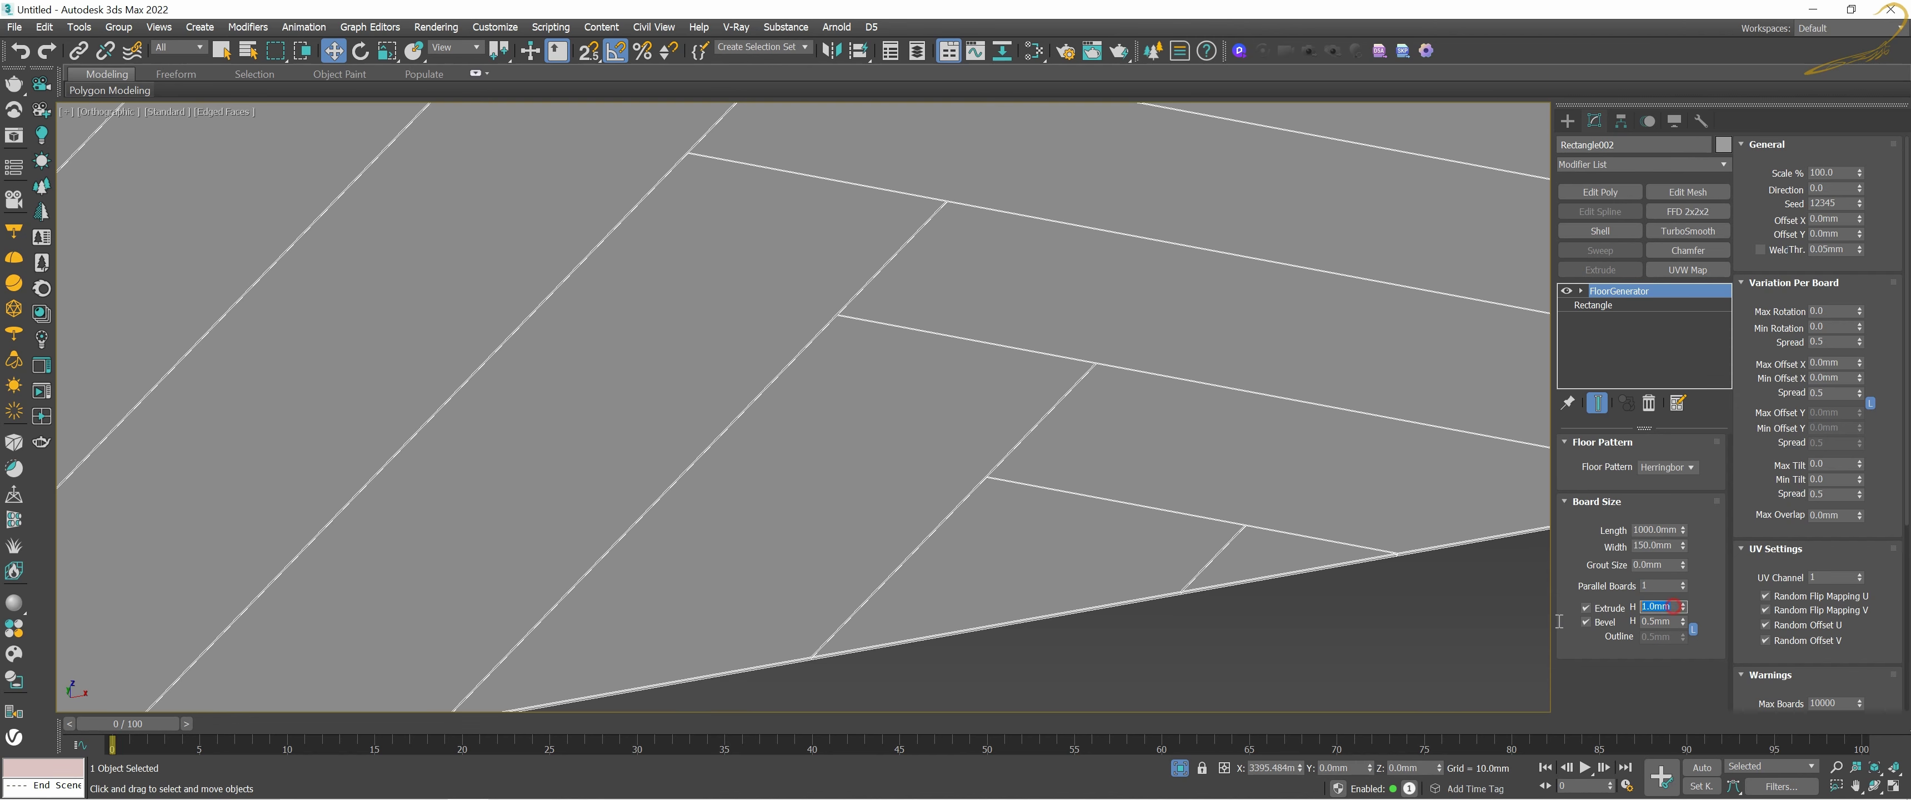
{"action": "type", "text": "20"}
{"action": "key", "text": "Return"}
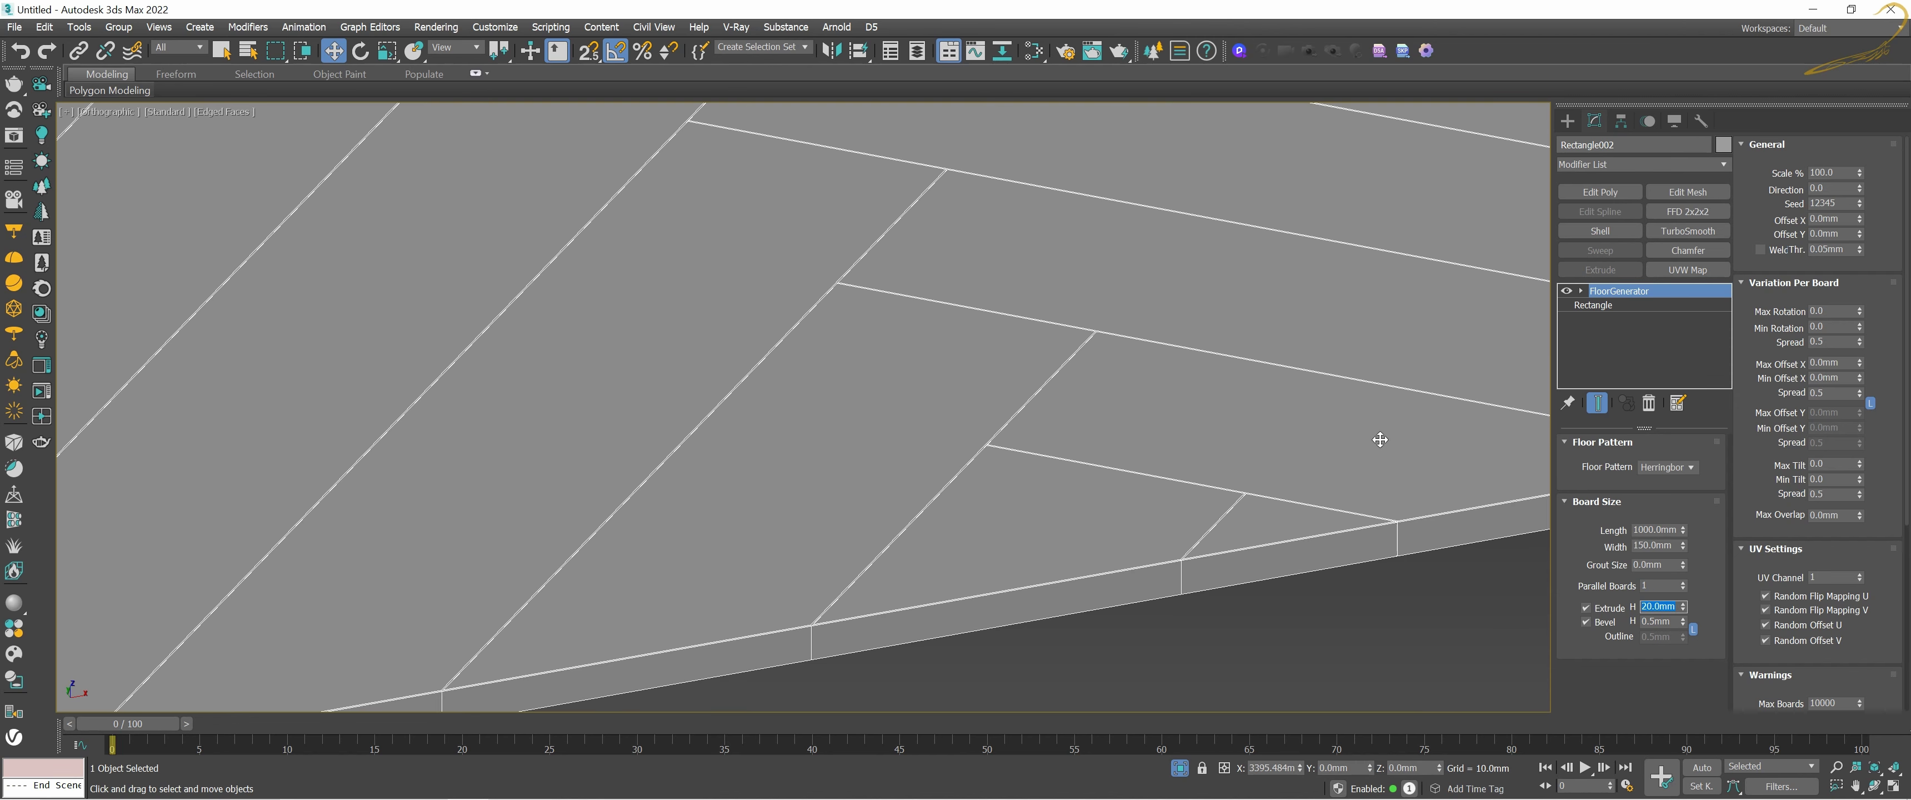
Step: Raise Bevel H from 0.5mm to about 3.18mm
{"action": "scroll", "coordinate": [1241, 552], "scroll_direction": "up", "scroll_amount": 2}
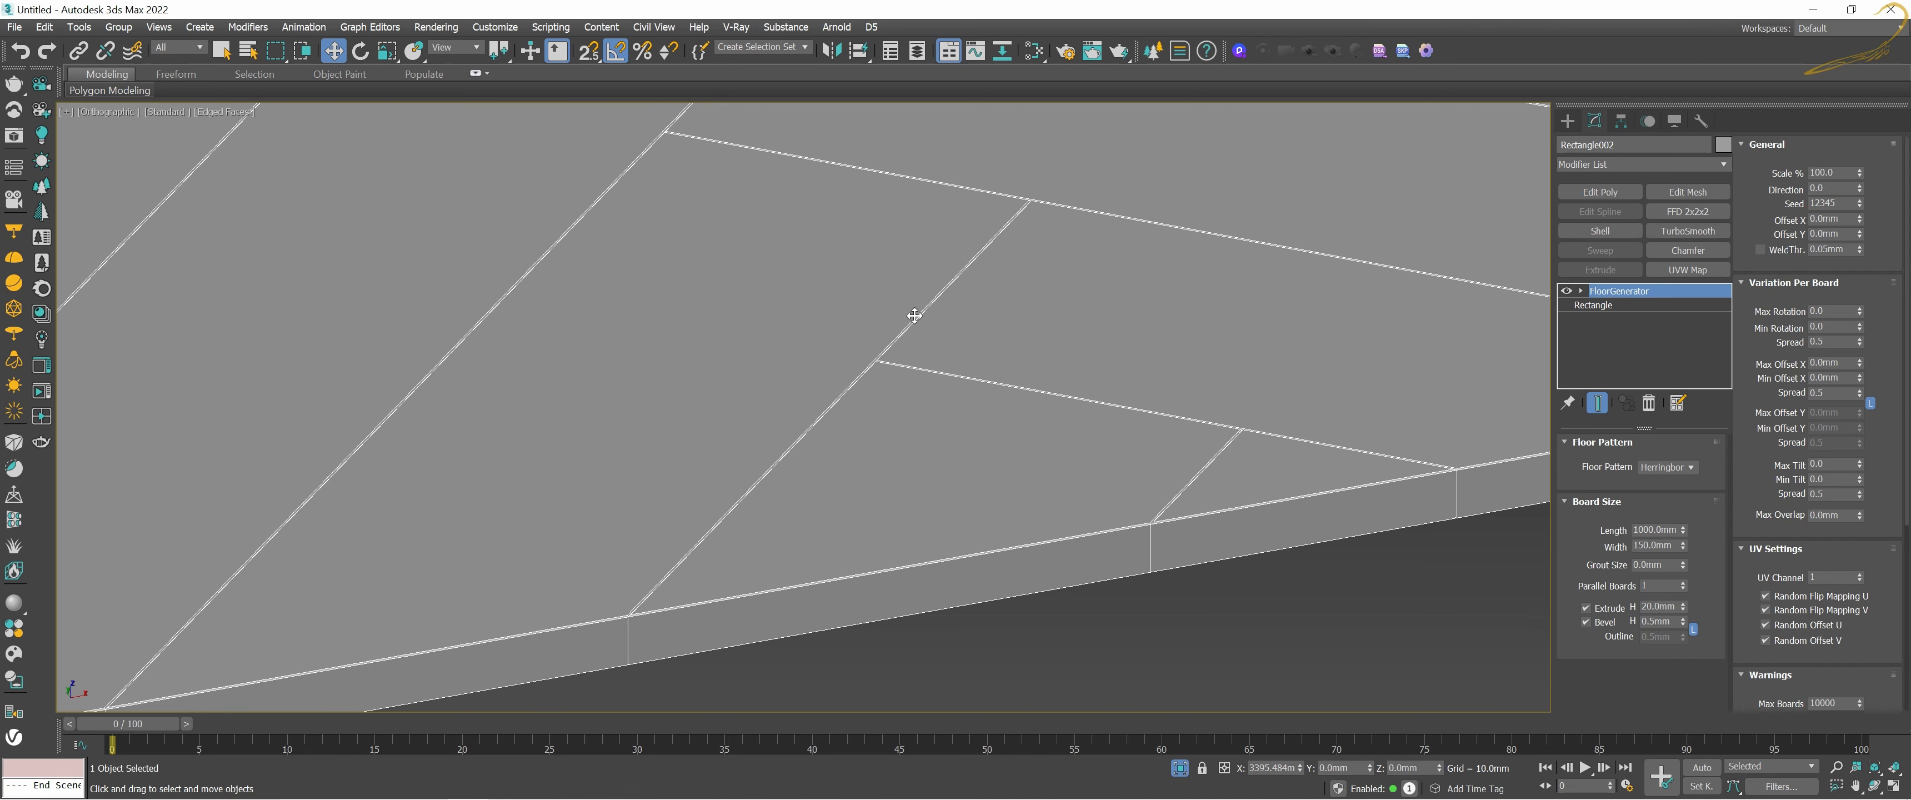
{"action": "middle_click_drag", "start_coordinate": [998, 414], "coordinate": [1325, 508]}
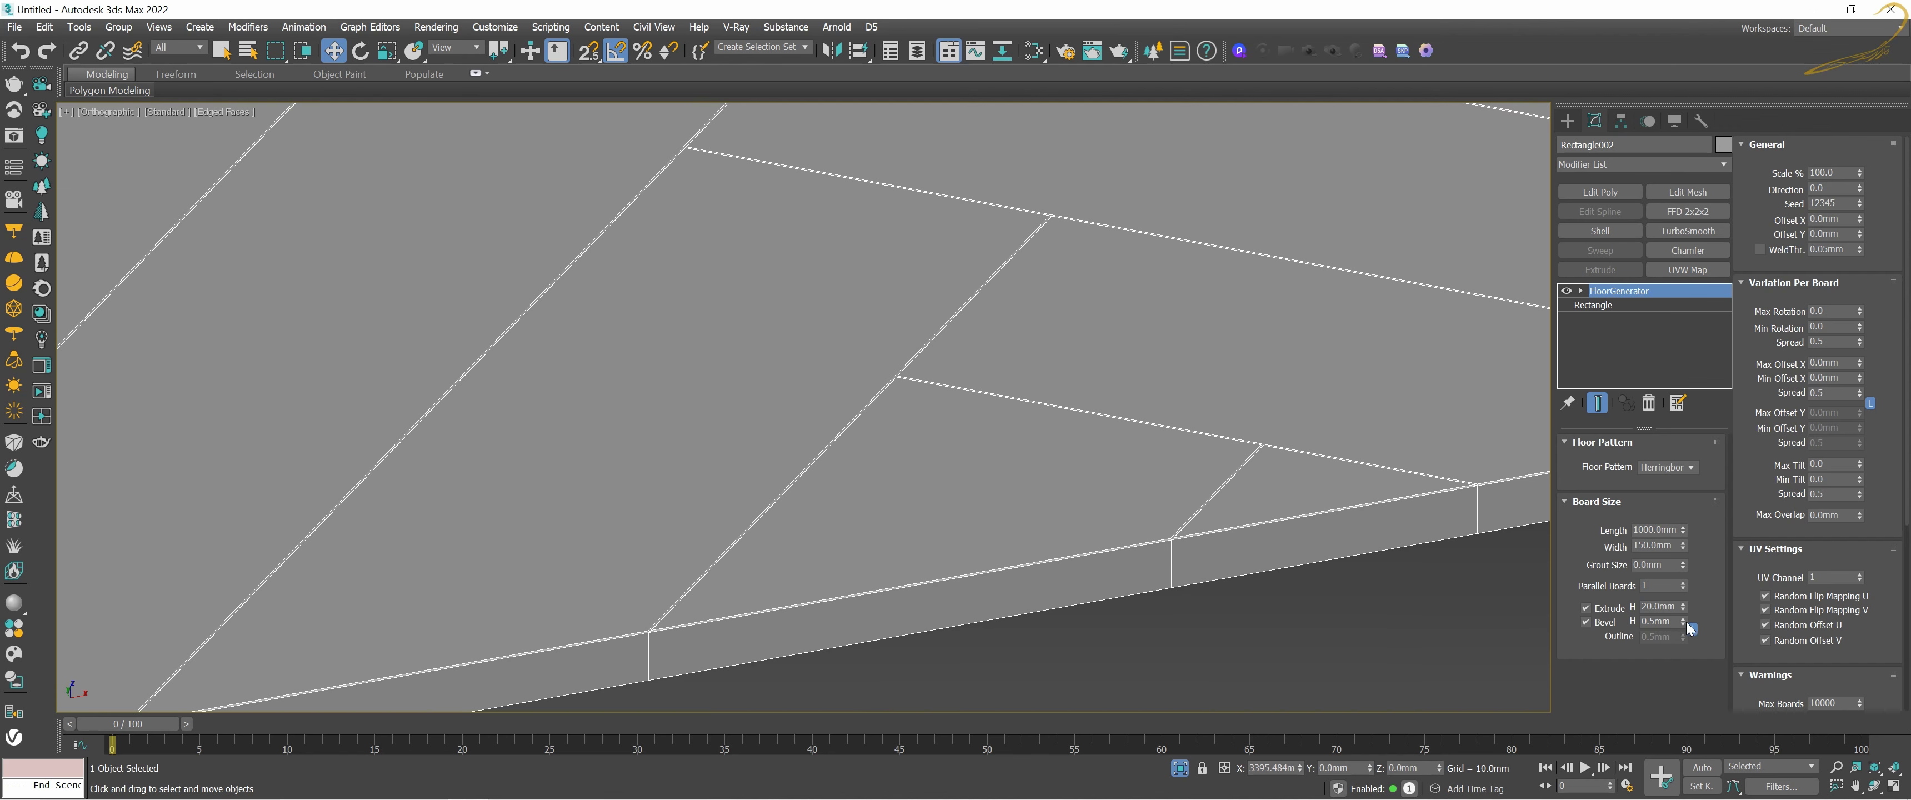
{"action": "left_click_drag", "start_coordinate": [1683, 623], "coordinate": [1668, 473]}
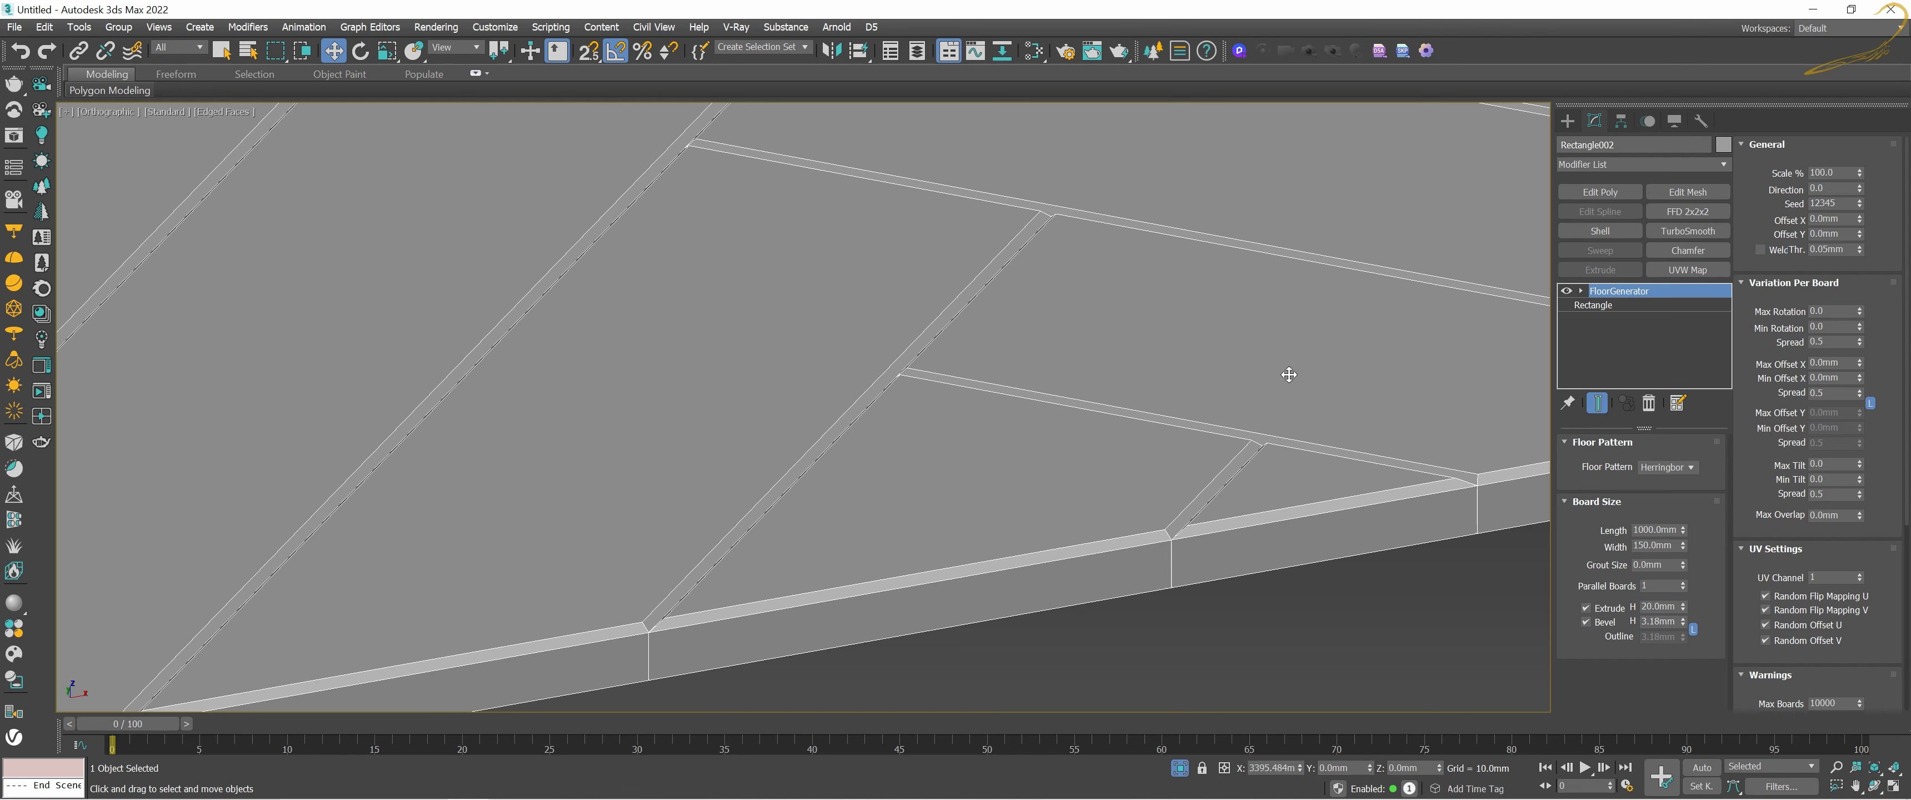
Step: Try Bevel H values of 30mm and 5mm, settling on 2mm
{"action": "double_click", "coordinate": [1661, 619]}
{"action": "type", "text": "30"}
{"action": "key", "text": "Return"}
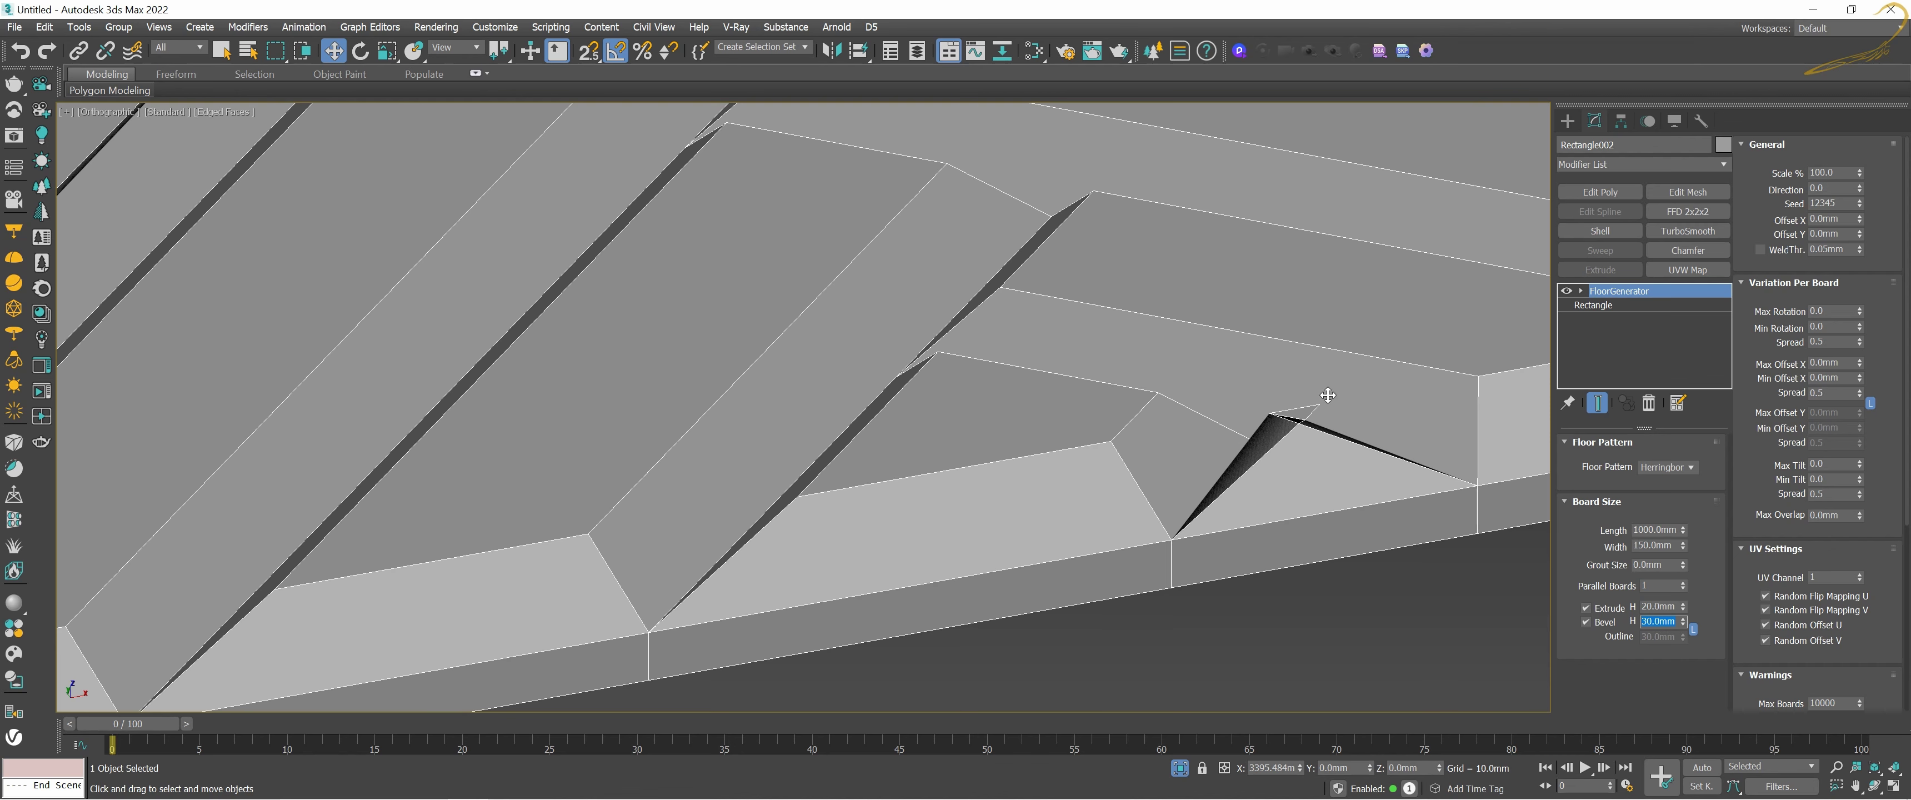
{"action": "type", "text": "5"}
{"action": "key", "text": "Return"}
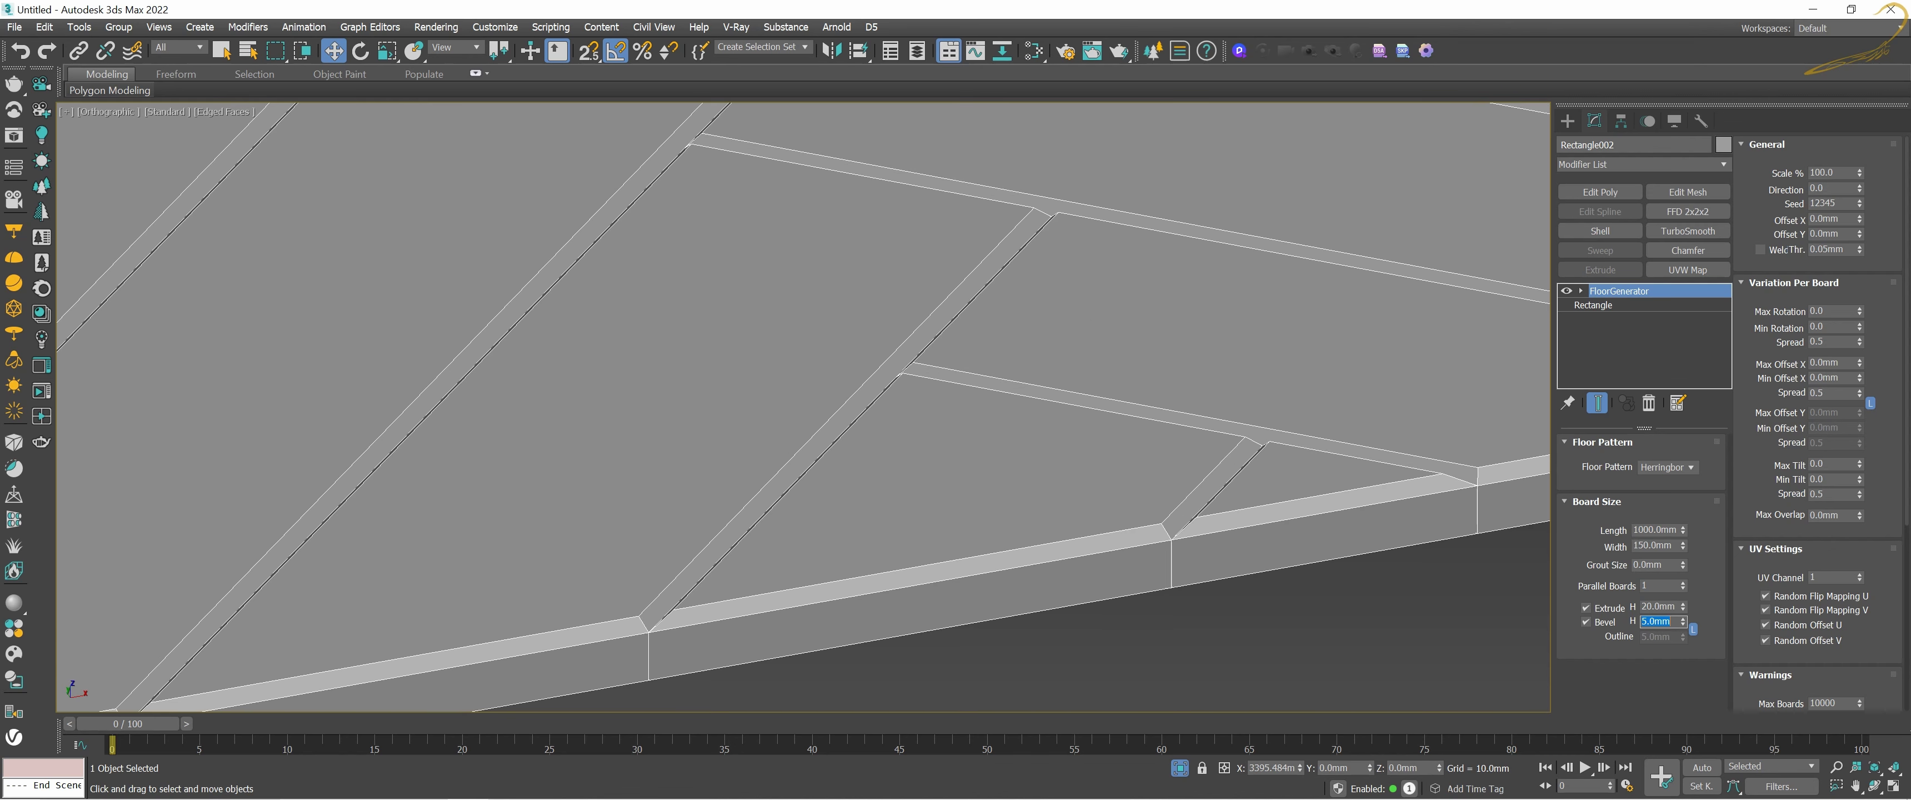
{"action": "type", "text": "2"}
{"action": "key", "text": "Return"}
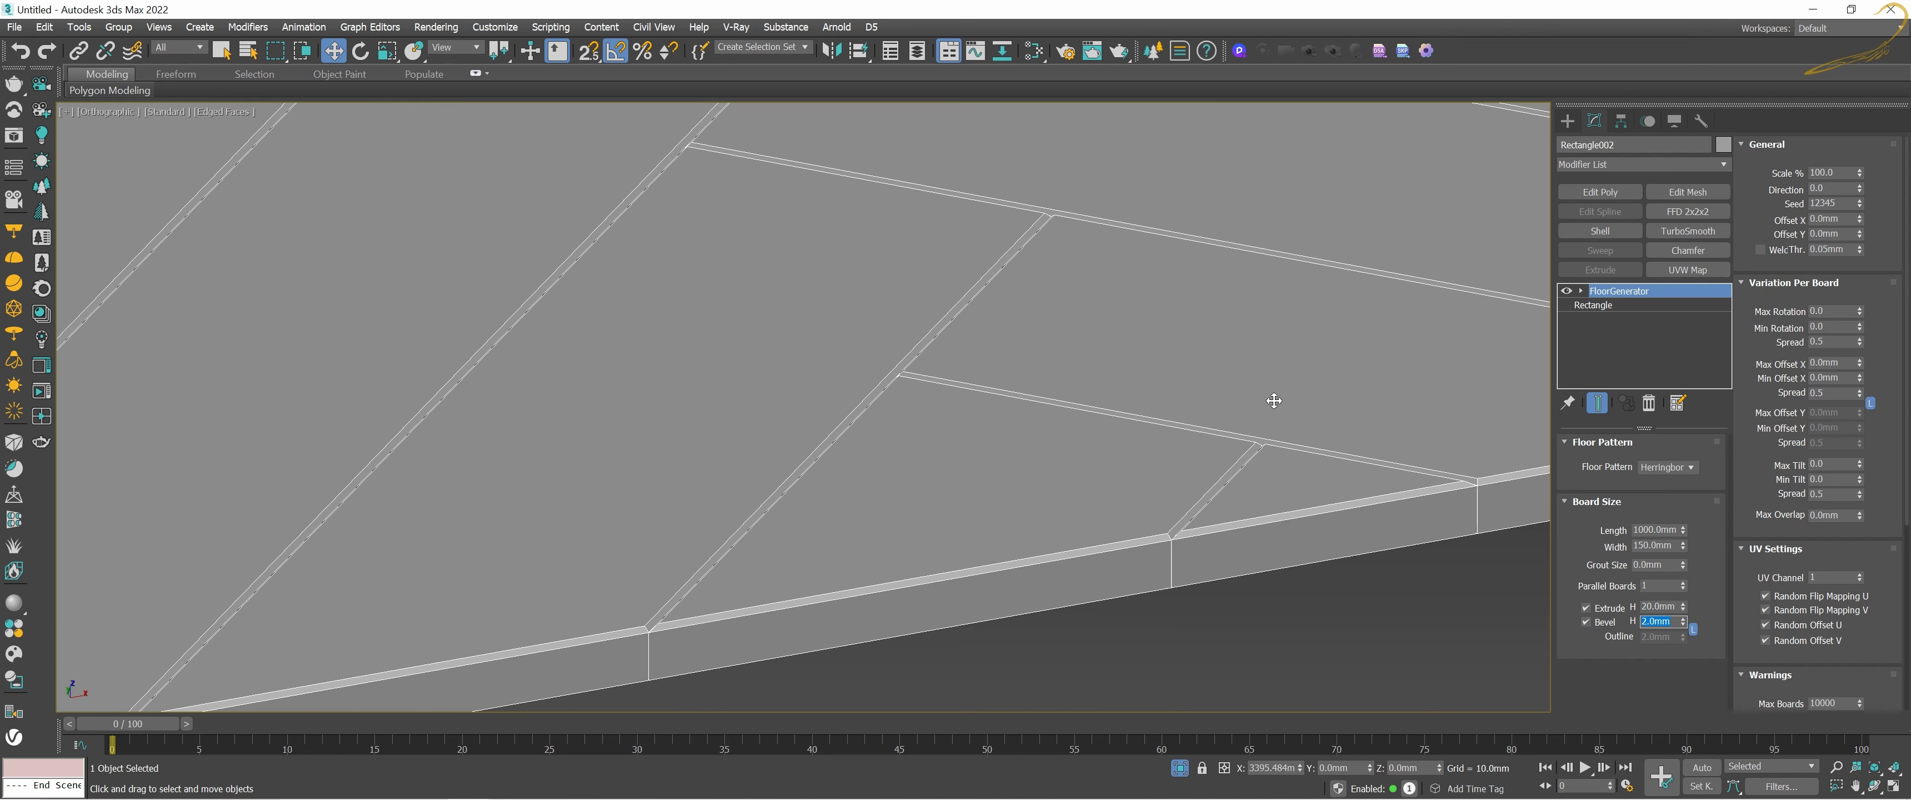
{"action": "scroll", "coordinate": [1271, 397], "scroll_direction": "down", "scroll_amount": 5}
{"action": "scroll", "coordinate": [1271, 398], "scroll_direction": "down", "scroll_amount": 5}
Step: Deselect the floor and hide edged faces to inspect the 2mm bevel
{"action": "left_click", "coordinate": [1165, 512]}
{"action": "key", "text": "F4"}
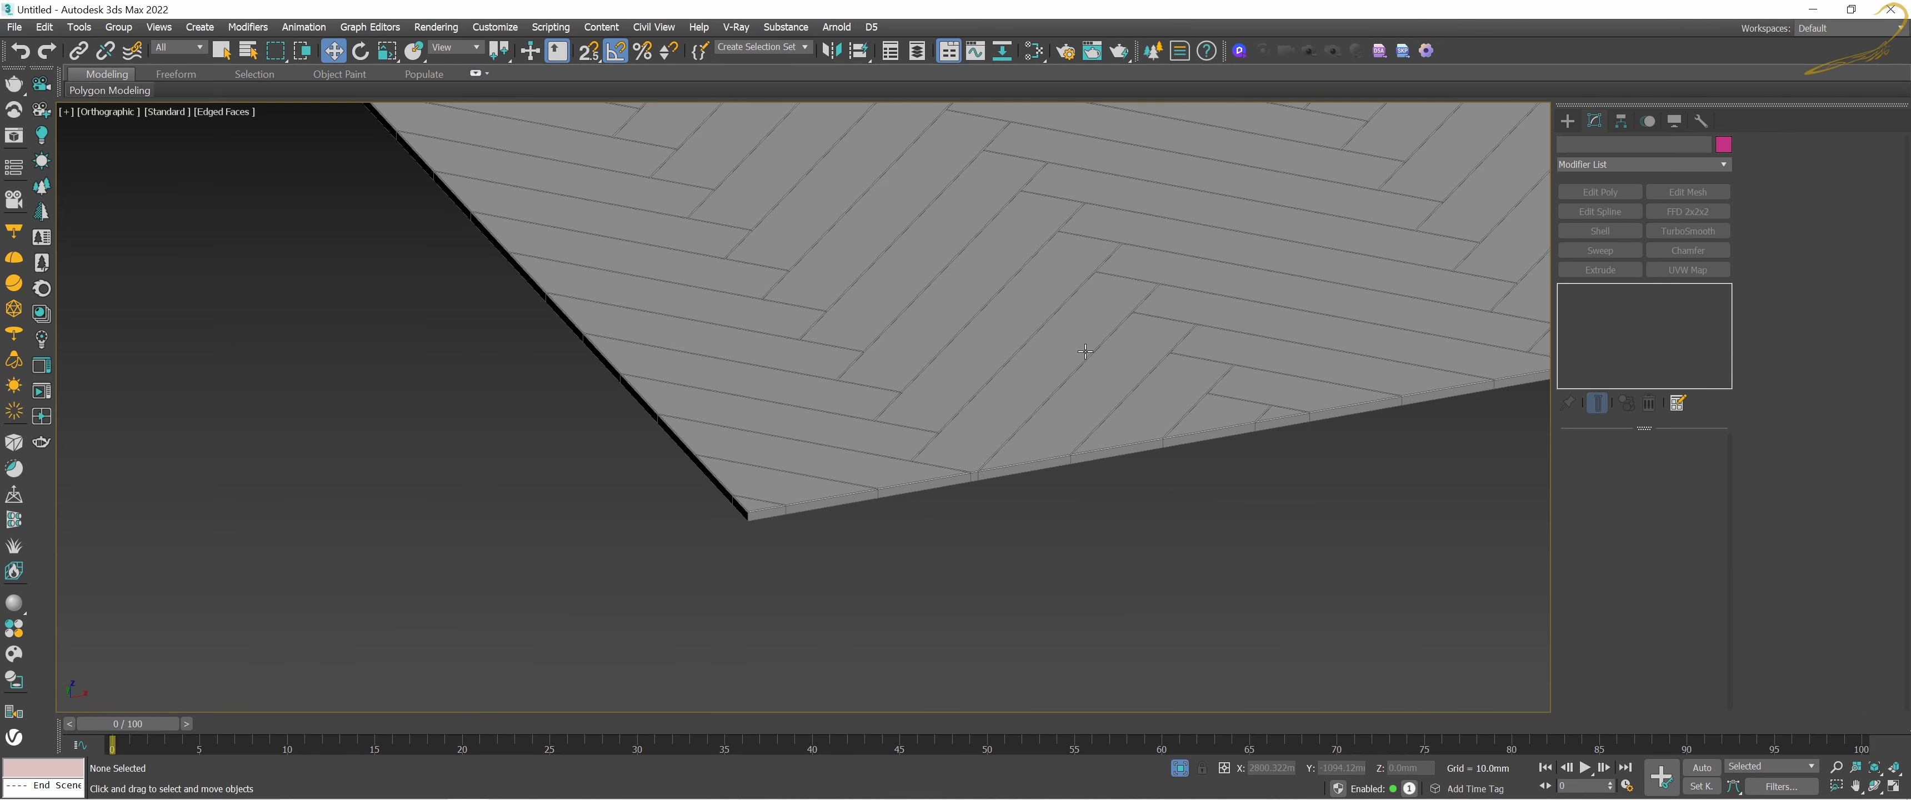
{"action": "scroll", "coordinate": [1096, 350], "scroll_direction": "up", "scroll_amount": 3}
{"action": "scroll", "coordinate": [1096, 350], "scroll_direction": "up", "scroll_amount": 2}
{"action": "middle_click_drag", "start_coordinate": [1097, 350], "coordinate": [1097, 391]}
{"action": "scroll", "coordinate": [1097, 391], "scroll_direction": "down", "scroll_amount": 3}
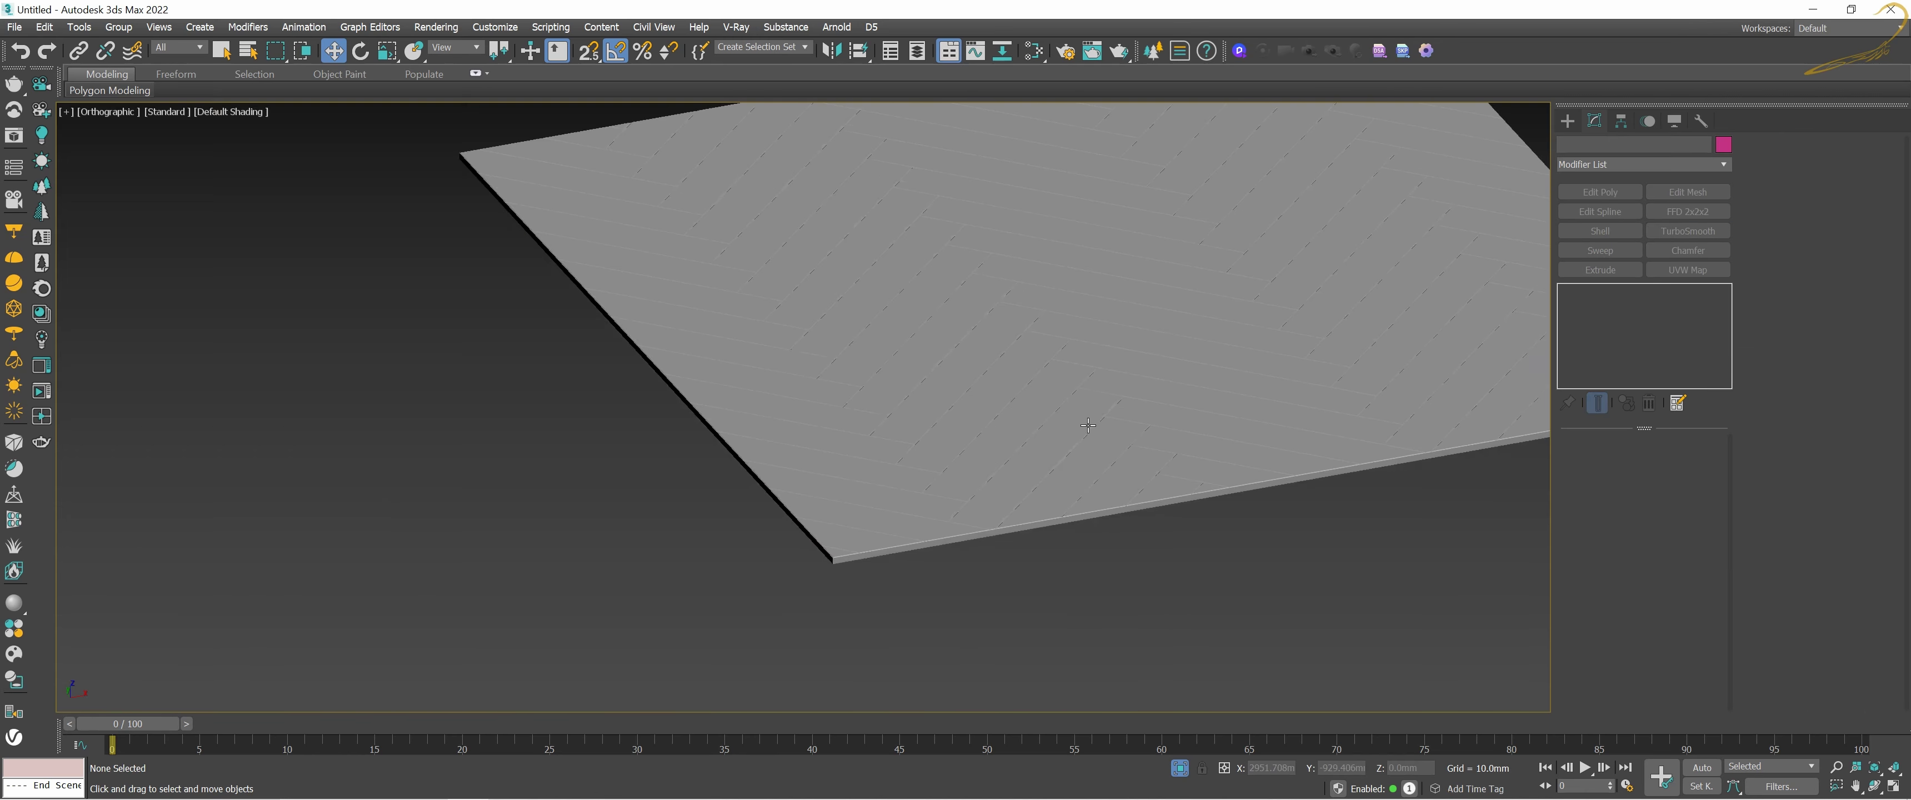
{"action": "scroll", "coordinate": [1079, 418], "scroll_direction": "up", "scroll_amount": 1}
{"action": "scroll", "coordinate": [1068, 430], "scroll_direction": "up", "scroll_amount": 3}
{"action": "scroll", "coordinate": [1066, 439], "scroll_direction": "up", "scroll_amount": 2}
{"action": "scroll", "coordinate": [1054, 479], "scroll_direction": "down", "scroll_amount": 2}
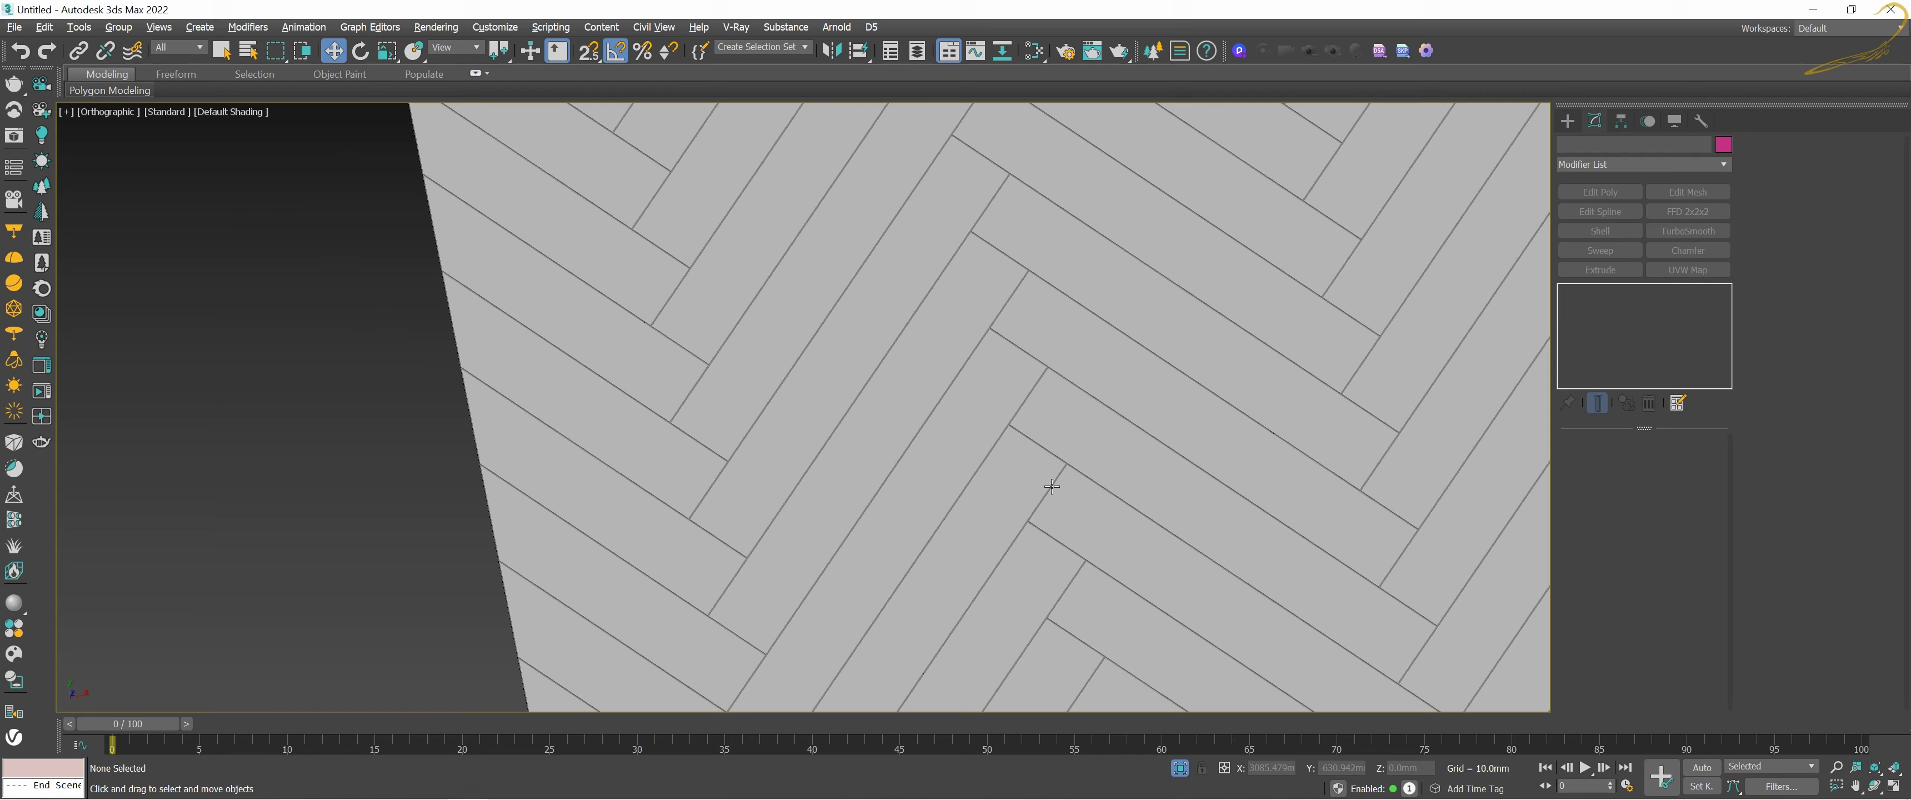
Step: Reselect the herringbone floor in Perspective view with board edges outlined
{"action": "middle_click_drag", "start_coordinate": [1054, 479], "coordinate": [1066, 418], "text": "alt"}
{"action": "left_click", "coordinate": [1145, 431]}
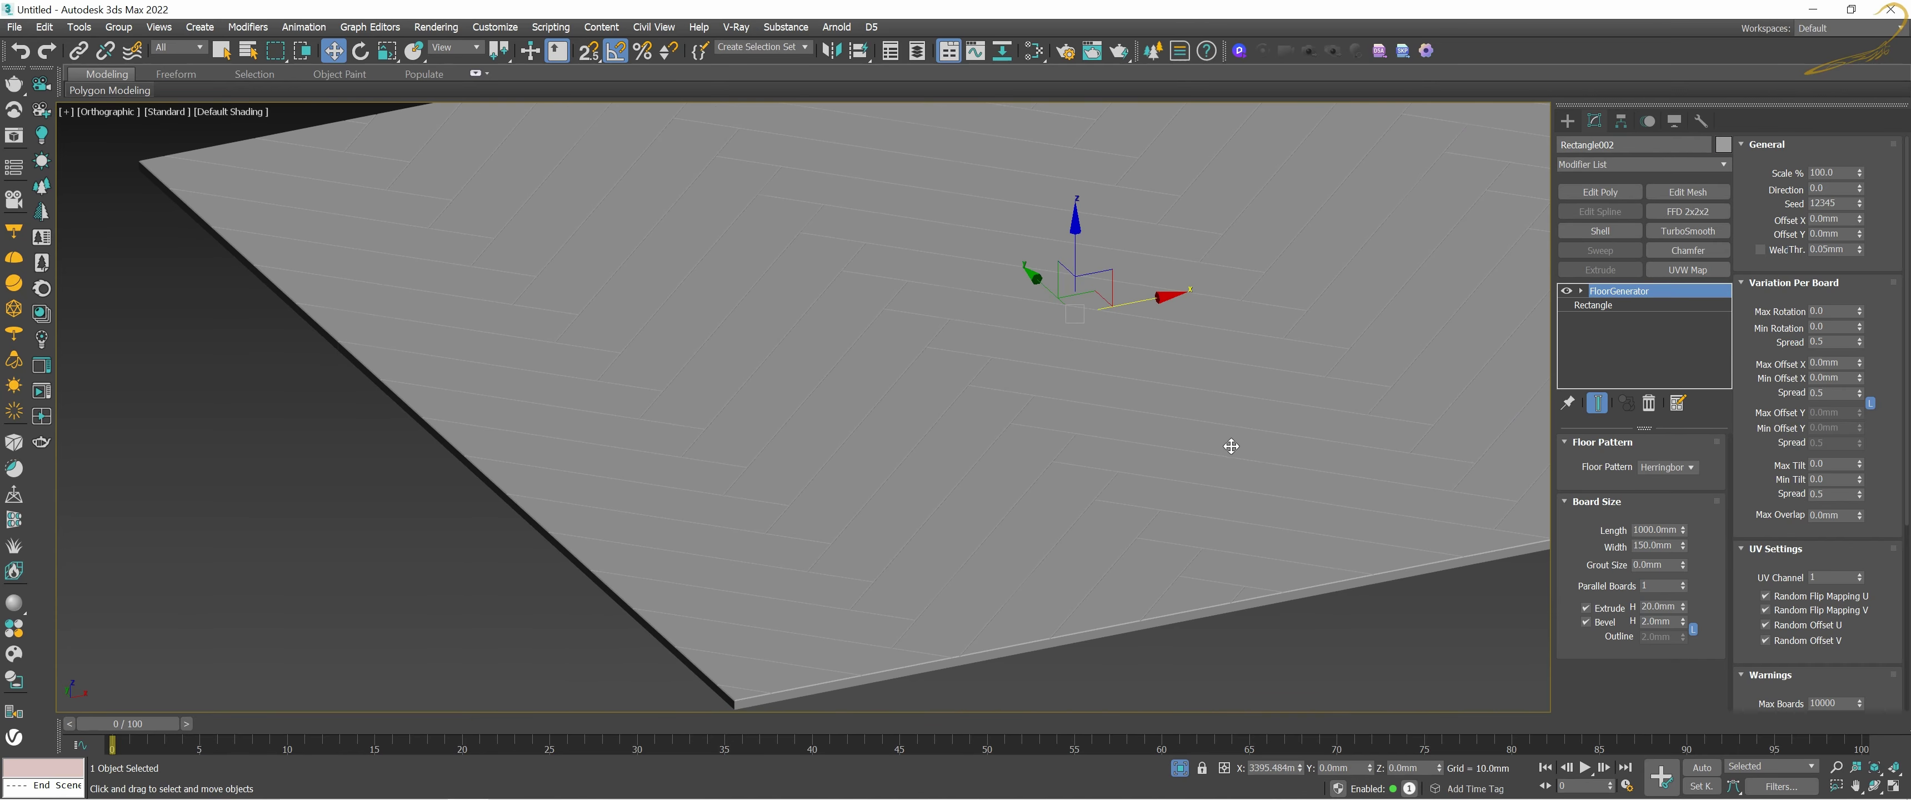
{"action": "scroll", "coordinate": [1228, 447], "scroll_direction": "up", "scroll_amount": 2}
{"action": "scroll", "coordinate": [1156, 416], "scroll_direction": "down", "scroll_amount": 3}
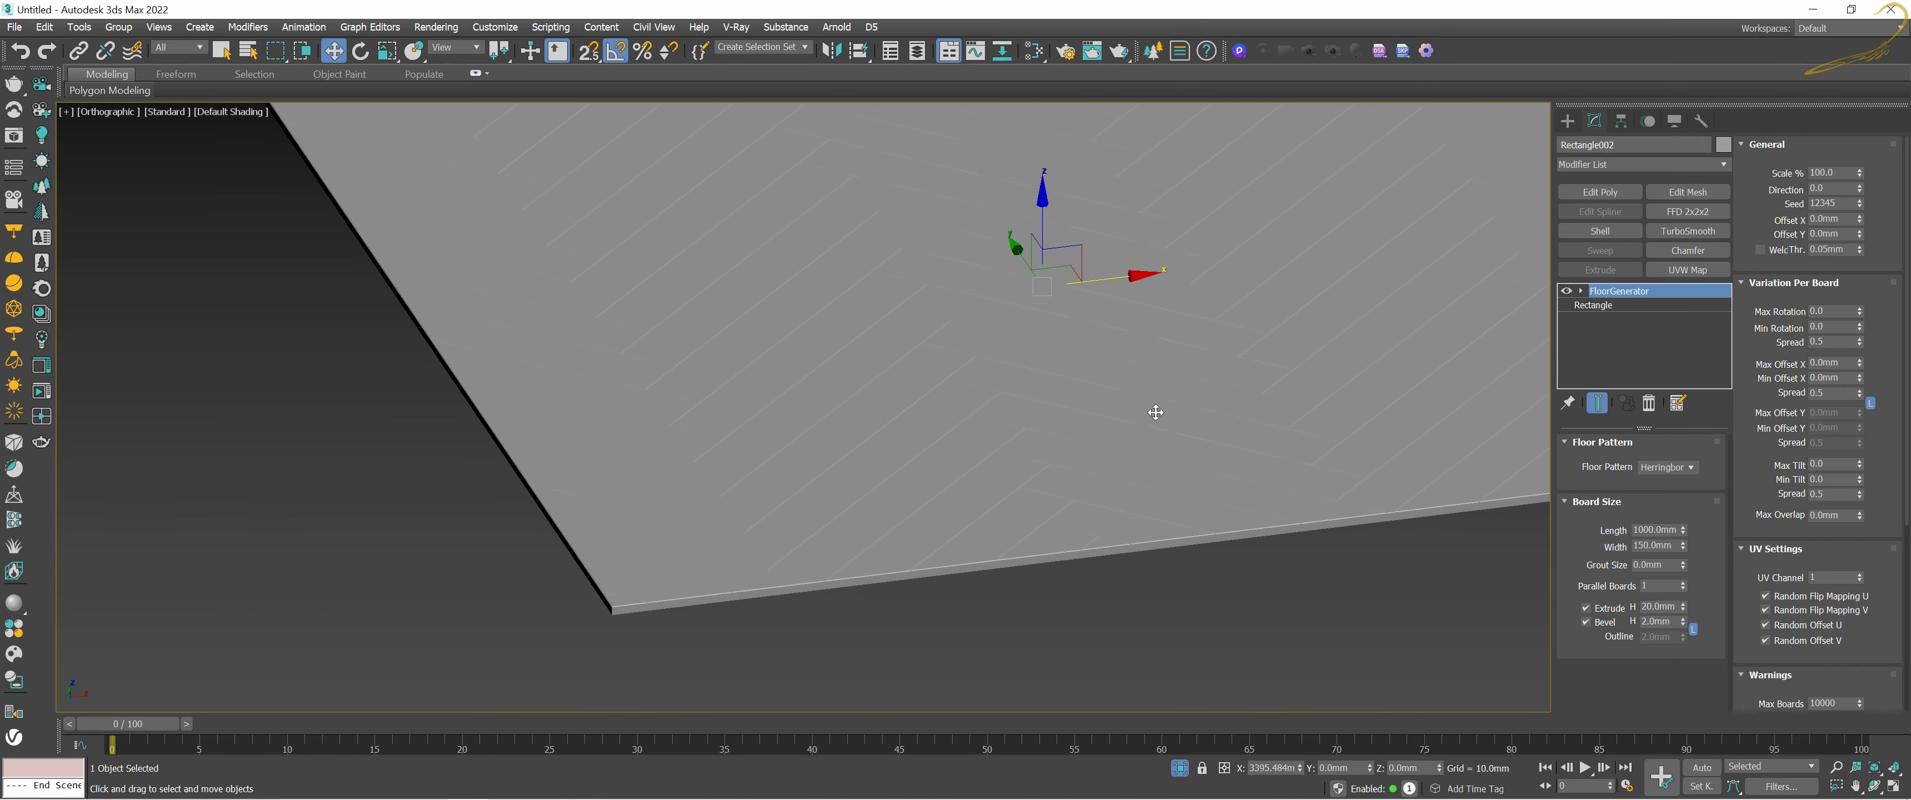
{"action": "scroll", "coordinate": [1127, 414], "scroll_direction": "down", "scroll_amount": 2}
{"action": "key", "text": "p"}
{"action": "key", "text": "F4"}
Step: Orbit low to check the board thickness, then look straight down from the Top view
{"action": "middle_click_drag", "start_coordinate": [1088, 404], "coordinate": [1050, 432], "text": "alt"}
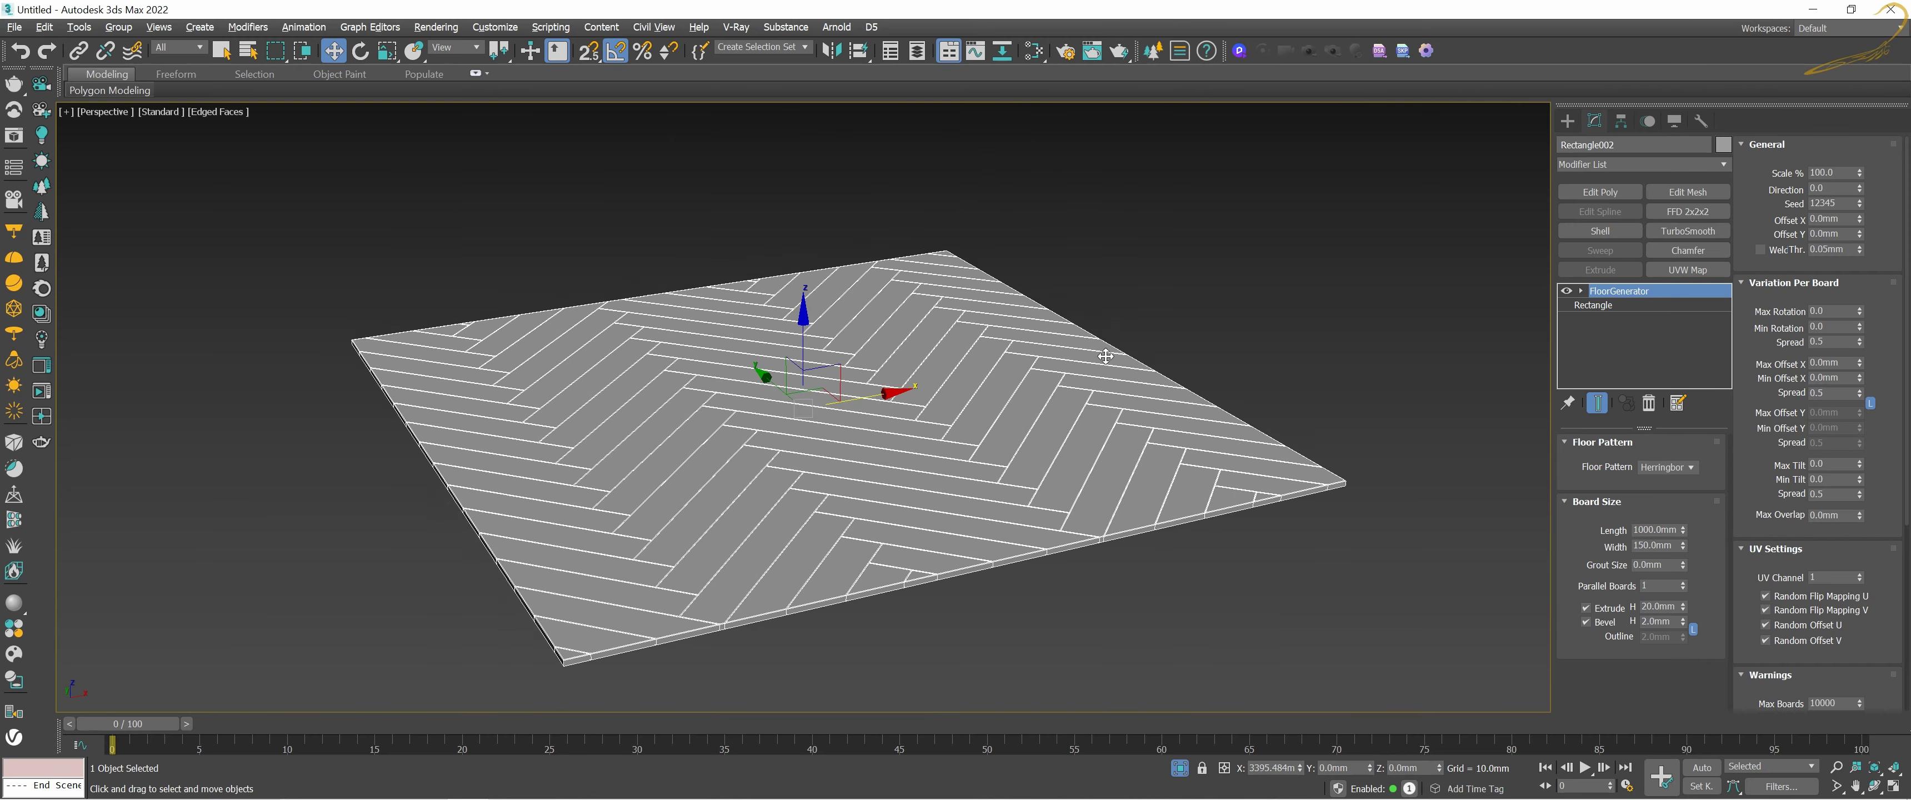
{"action": "middle_click_drag", "start_coordinate": [1026, 481], "coordinate": [1159, 416], "text": "alt"}
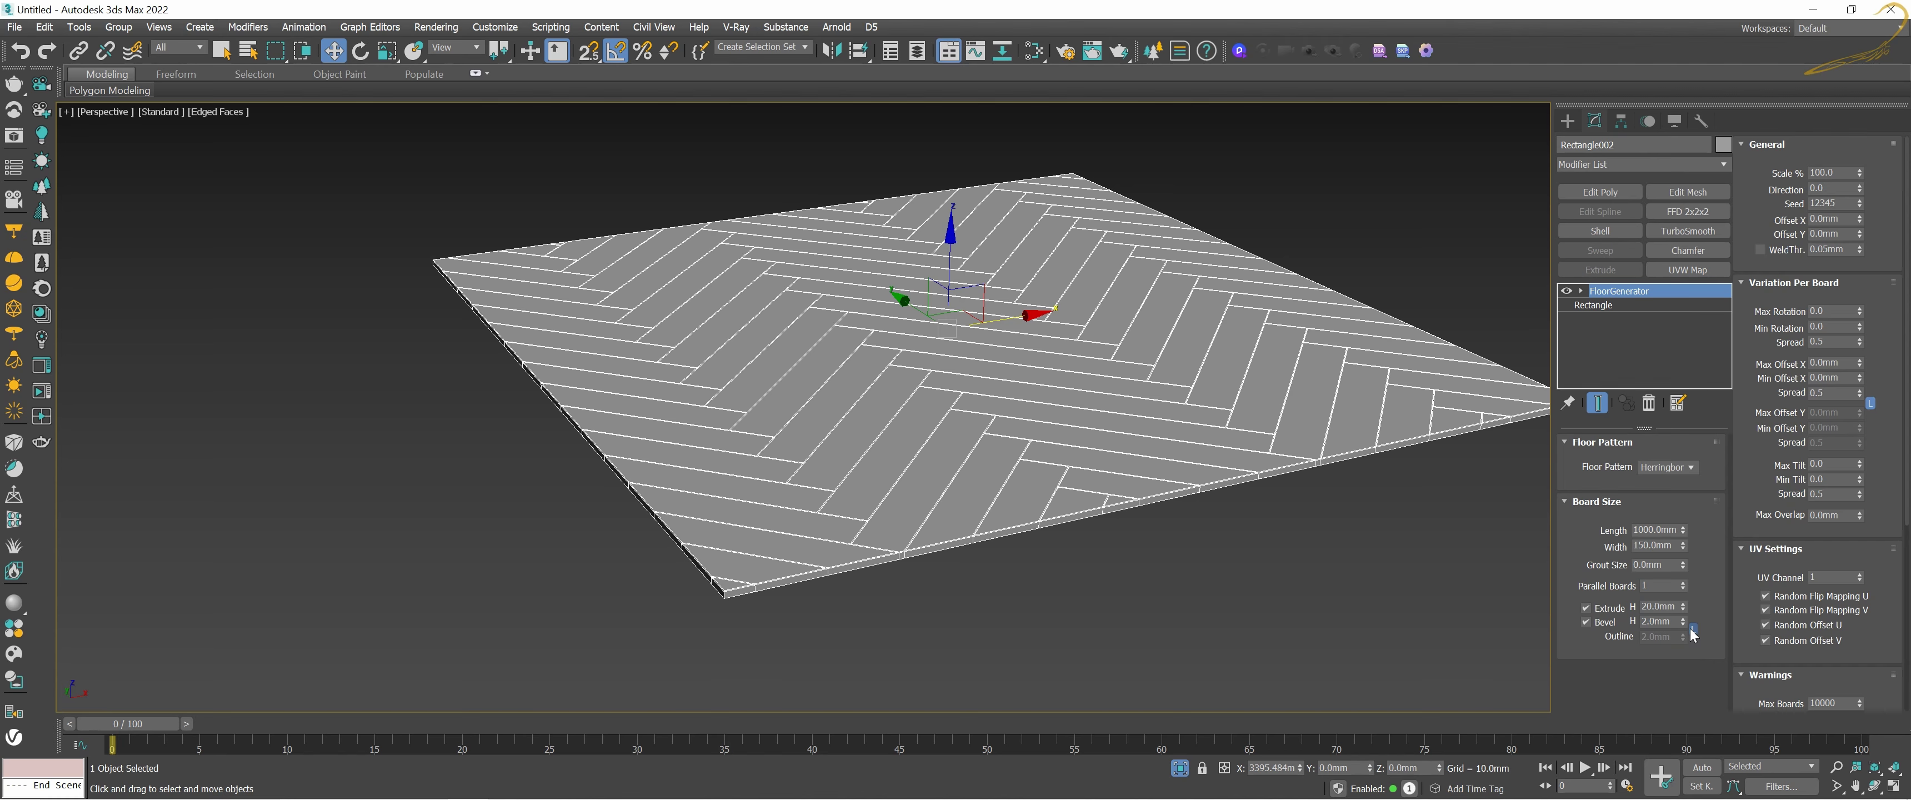
{"action": "middle_click_drag", "start_coordinate": [1184, 487], "coordinate": [1168, 437], "text": "alt"}
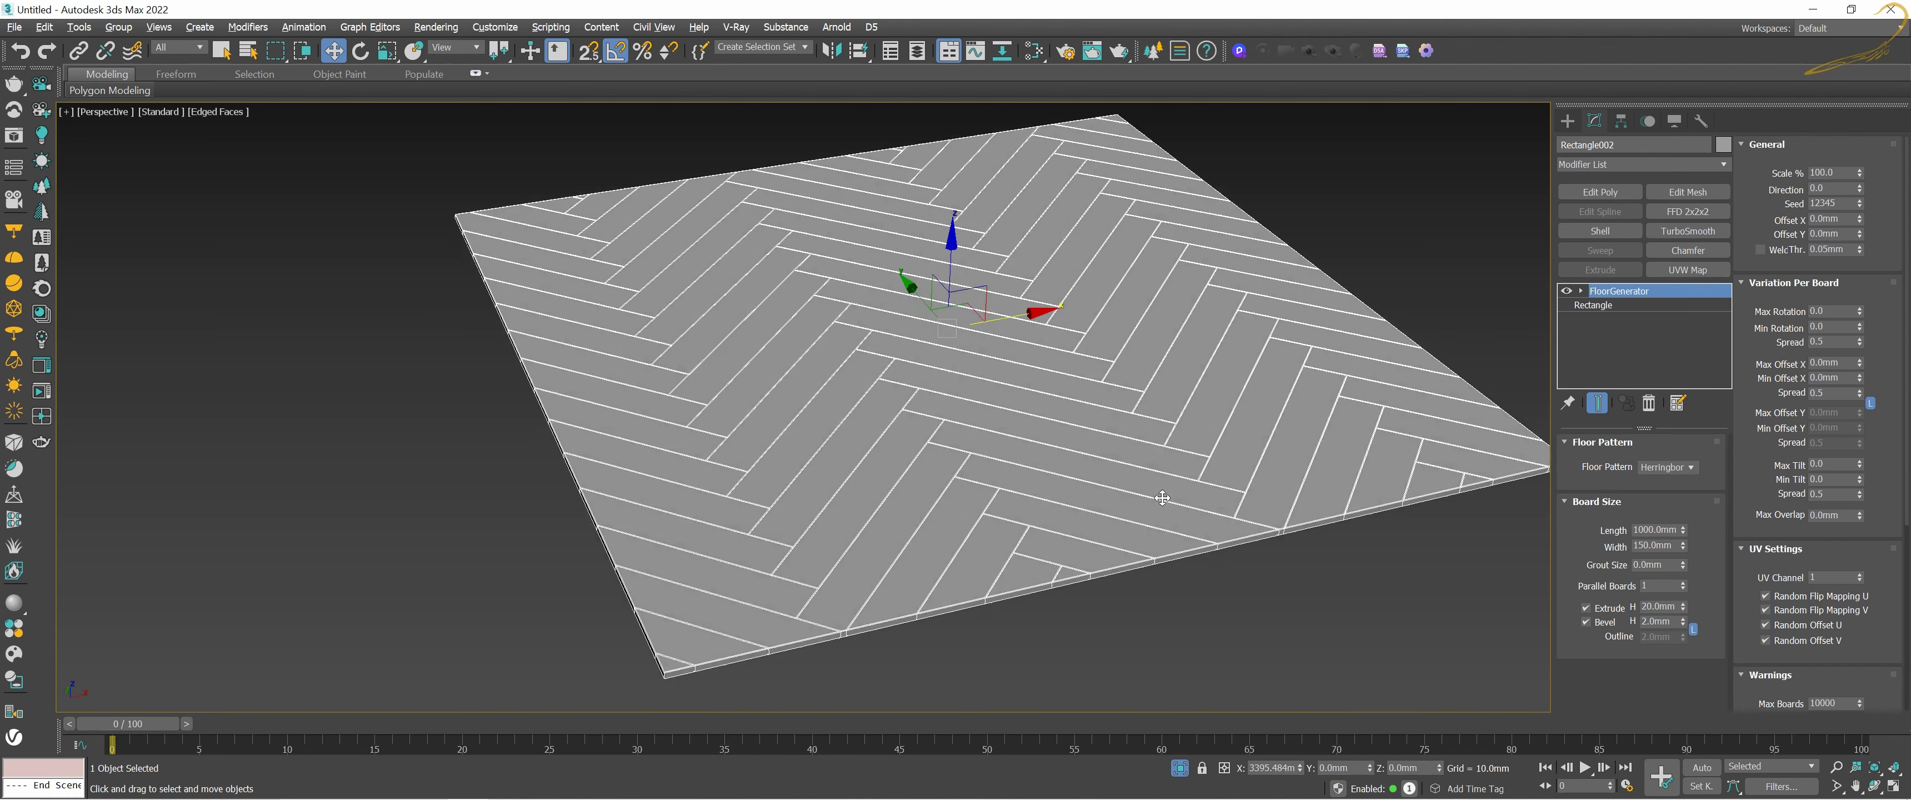
{"action": "key", "text": "t"}
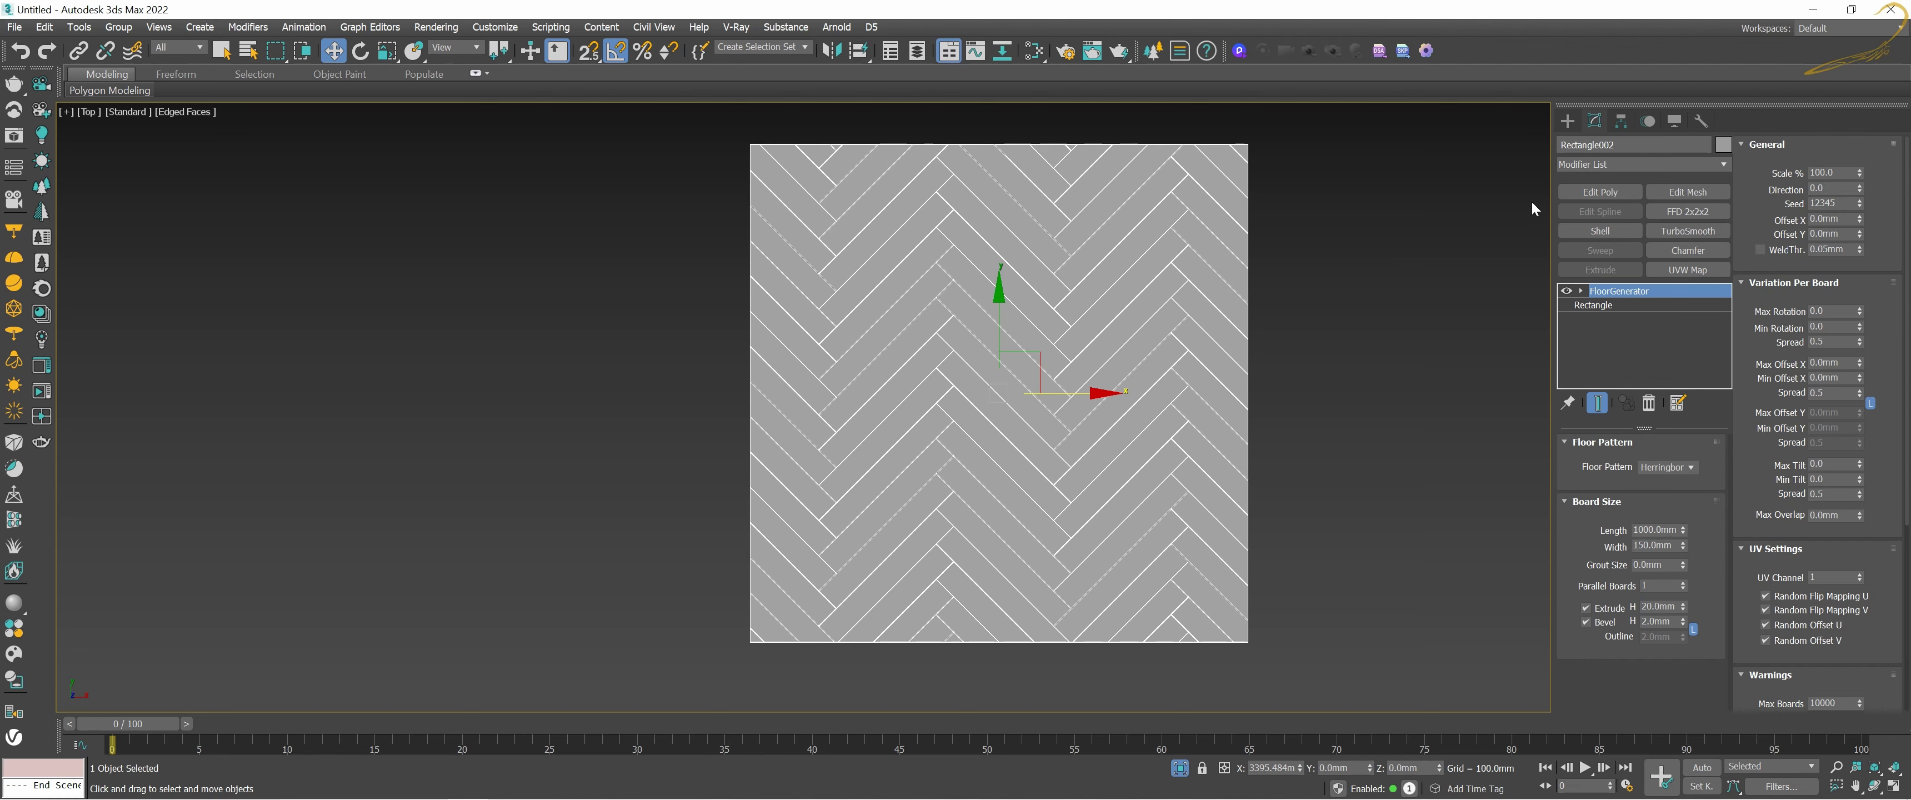
{"action": "mouse_move", "coordinate": [1860, 195]}
{"action": "left_mouse_down"}
{"action": "mouse_move", "coordinate": [1766, 393]}
{"action": "mouse_move", "coordinate": [1605, 170]}
{"action": "left_mouse_up"}
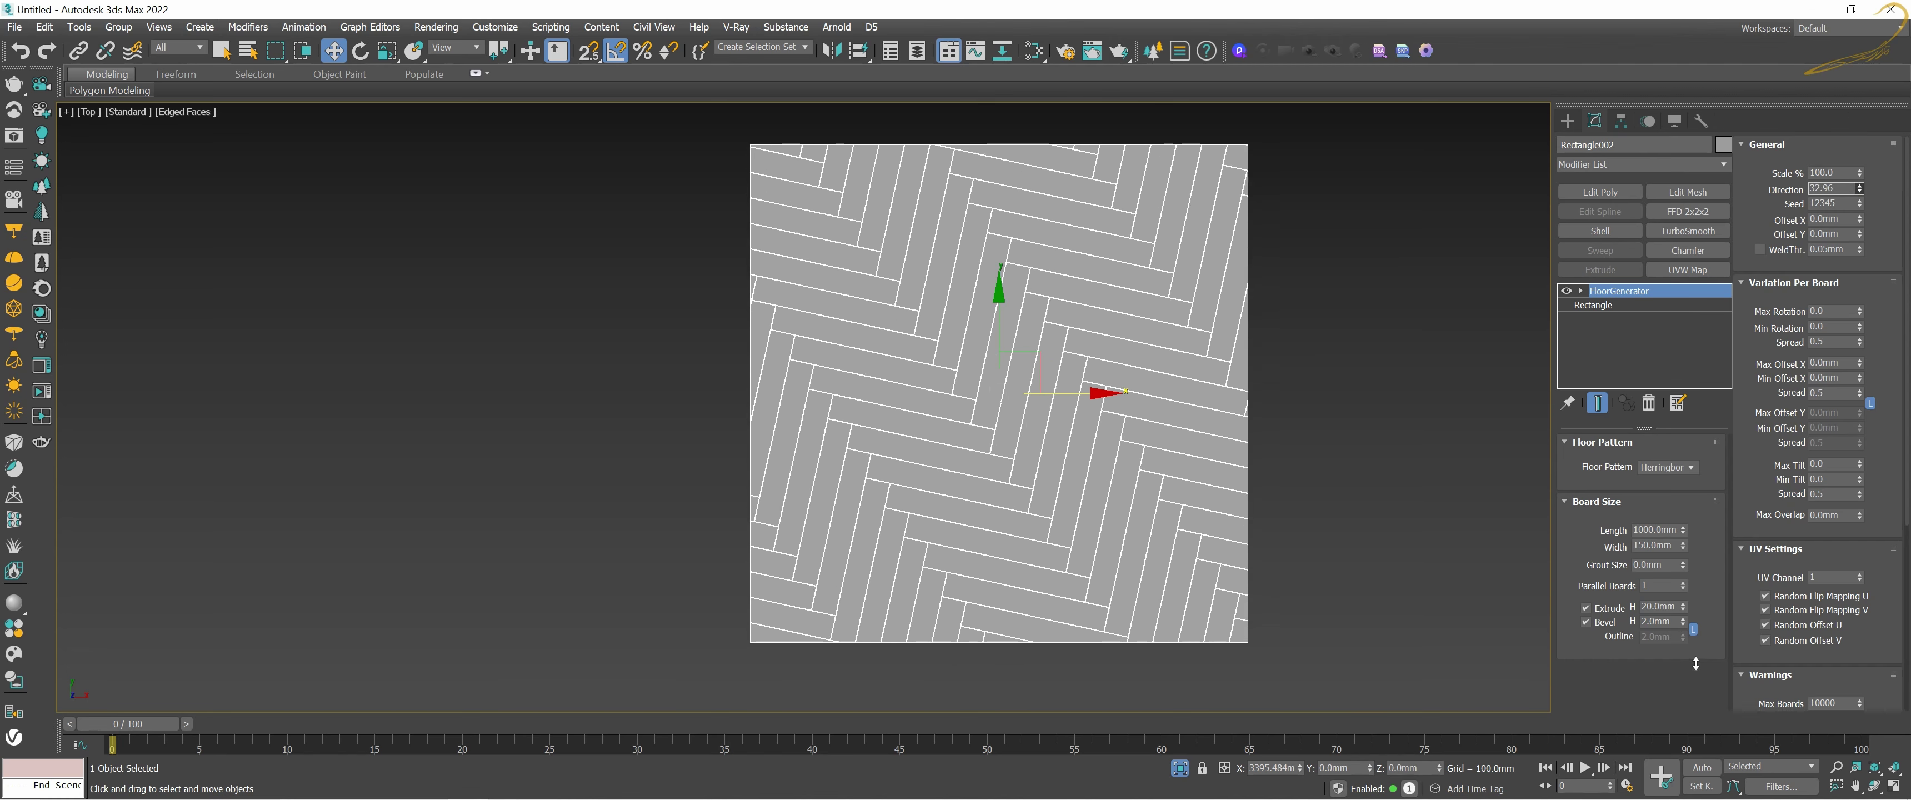
{"action": "right_click", "coordinate": [1606, 175]}
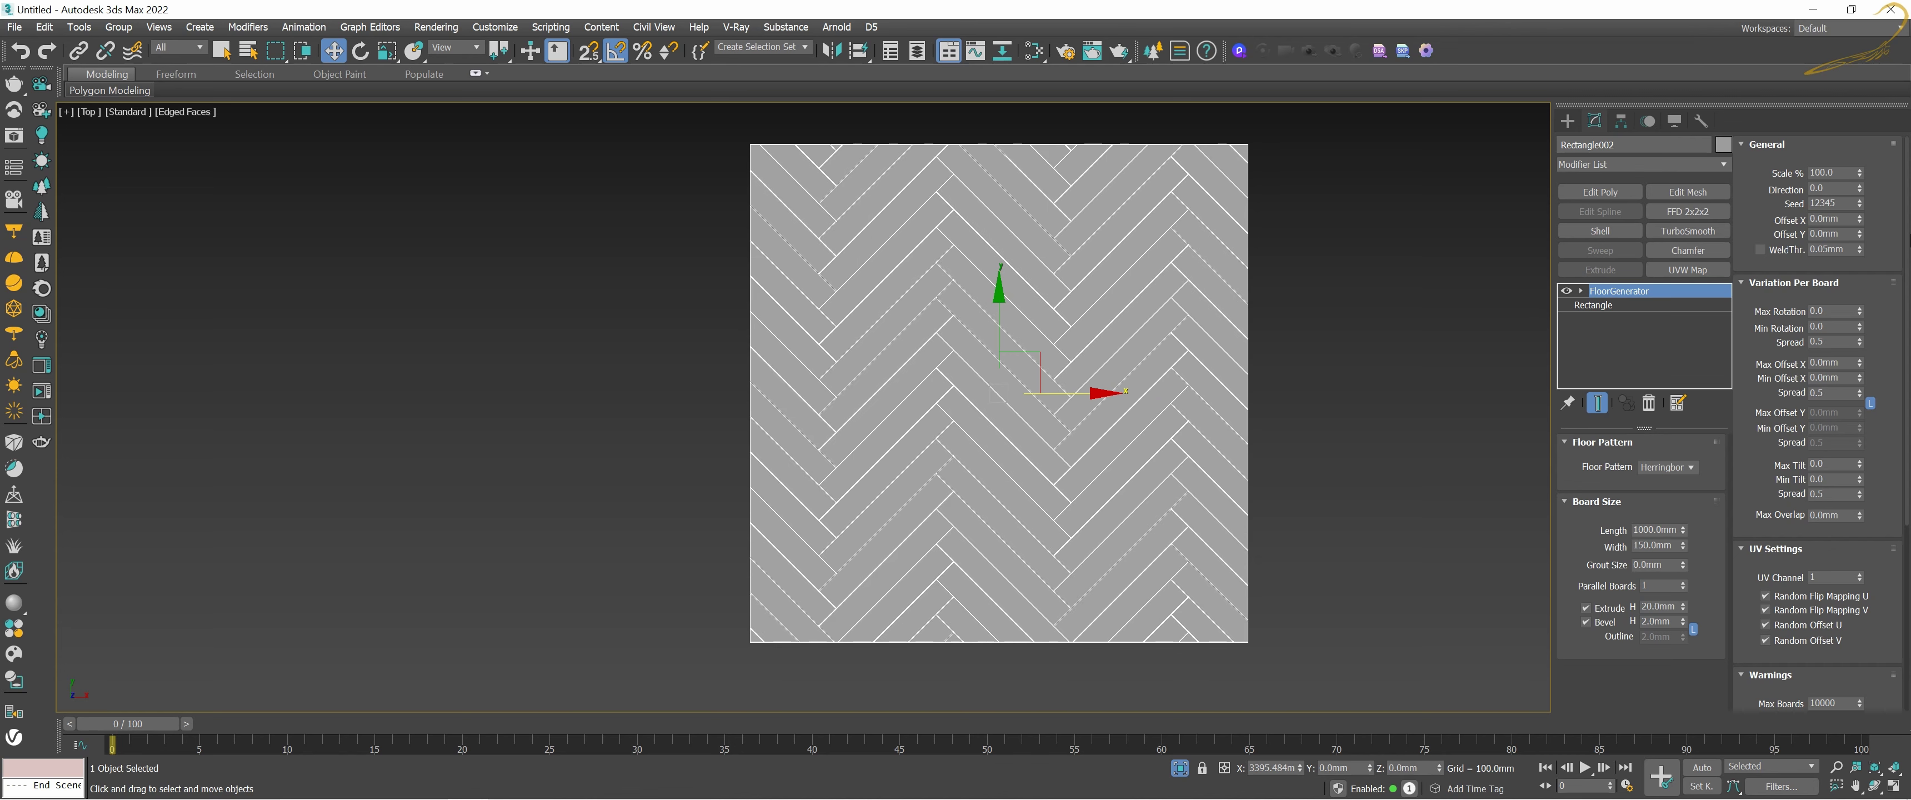
{"action": "left_click", "coordinate": [1833, 186]}
{"action": "type", "text": "45"}
{"action": "key", "text": "Return"}
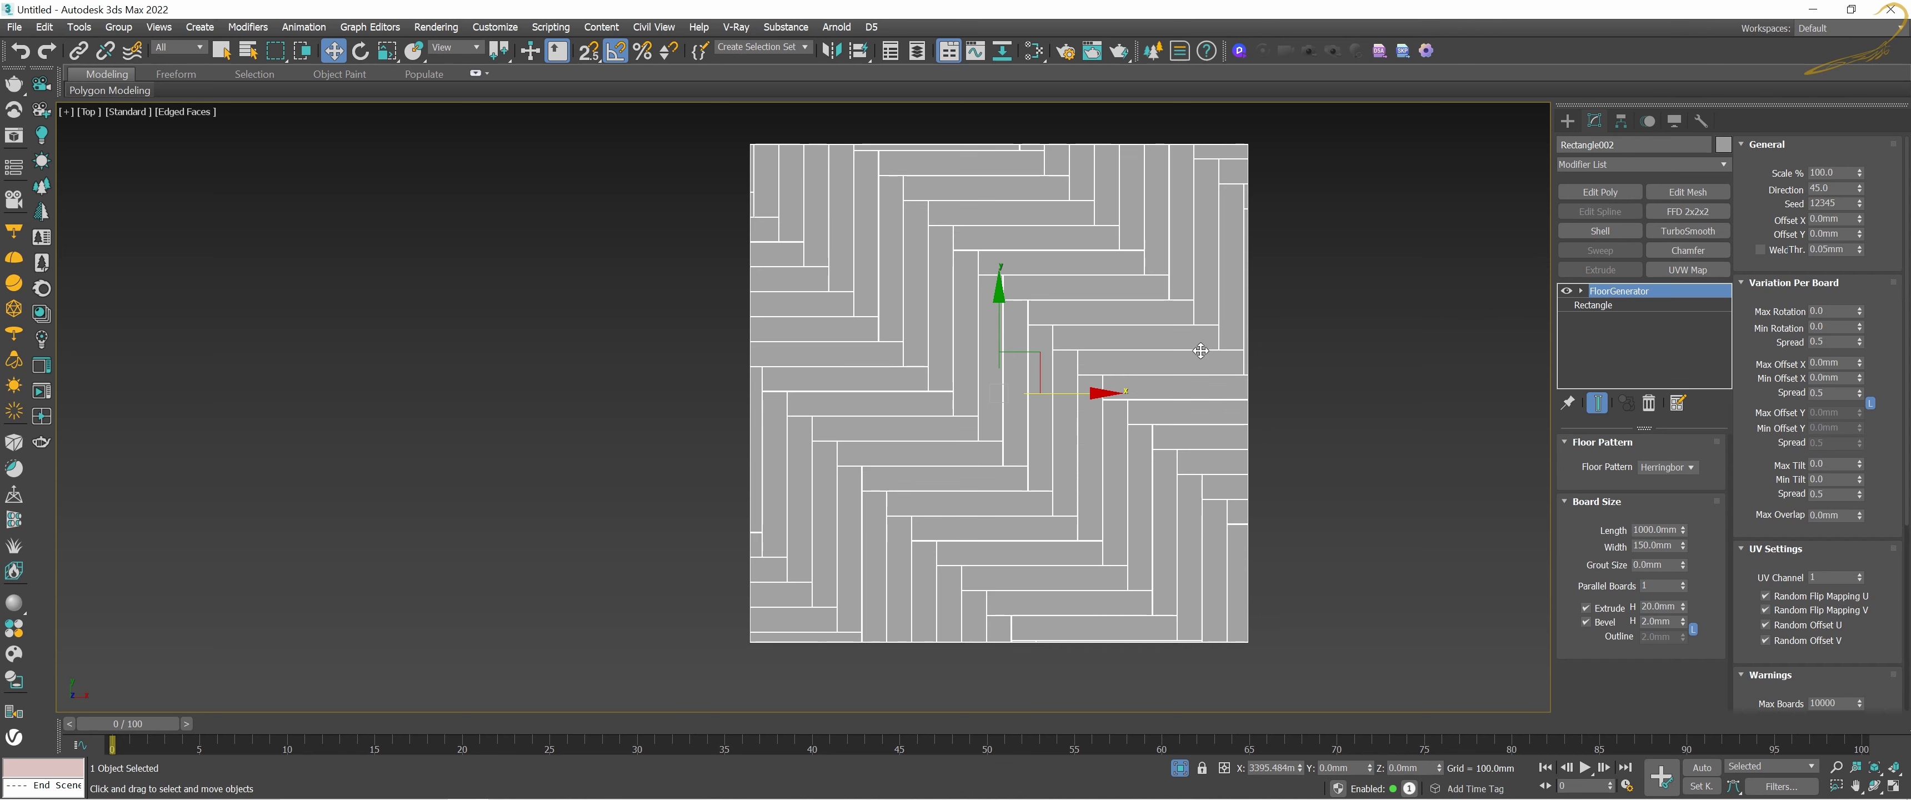
{"action": "double_click", "coordinate": [1831, 187]}
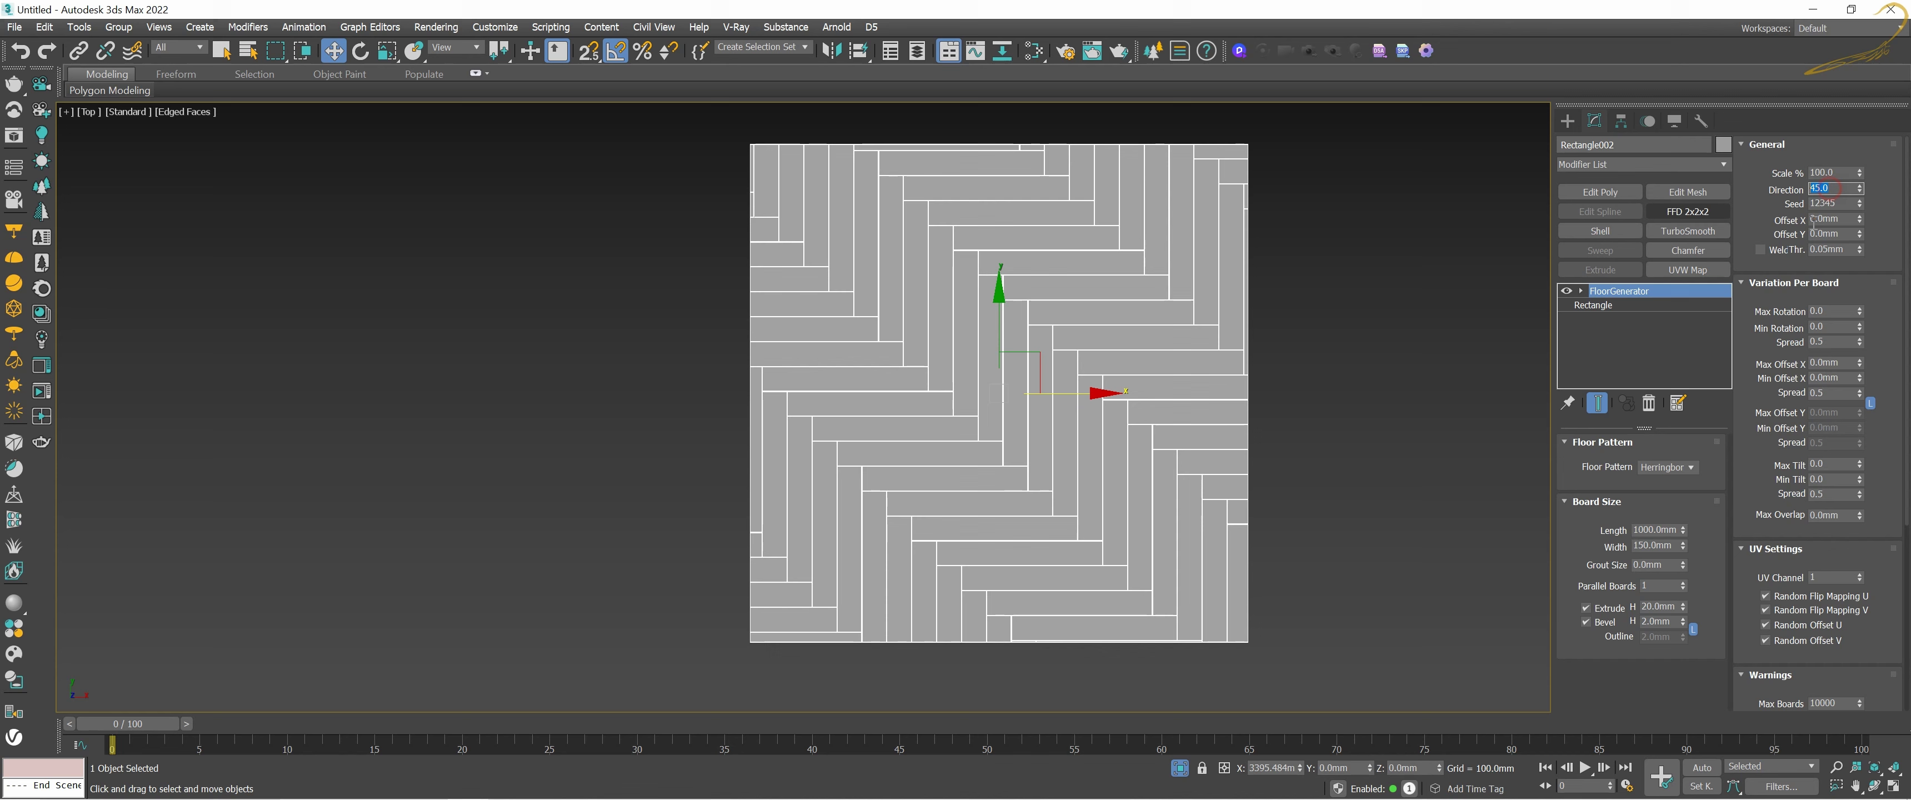
{"action": "type", "text": "0"}
{"action": "key", "text": "Return"}
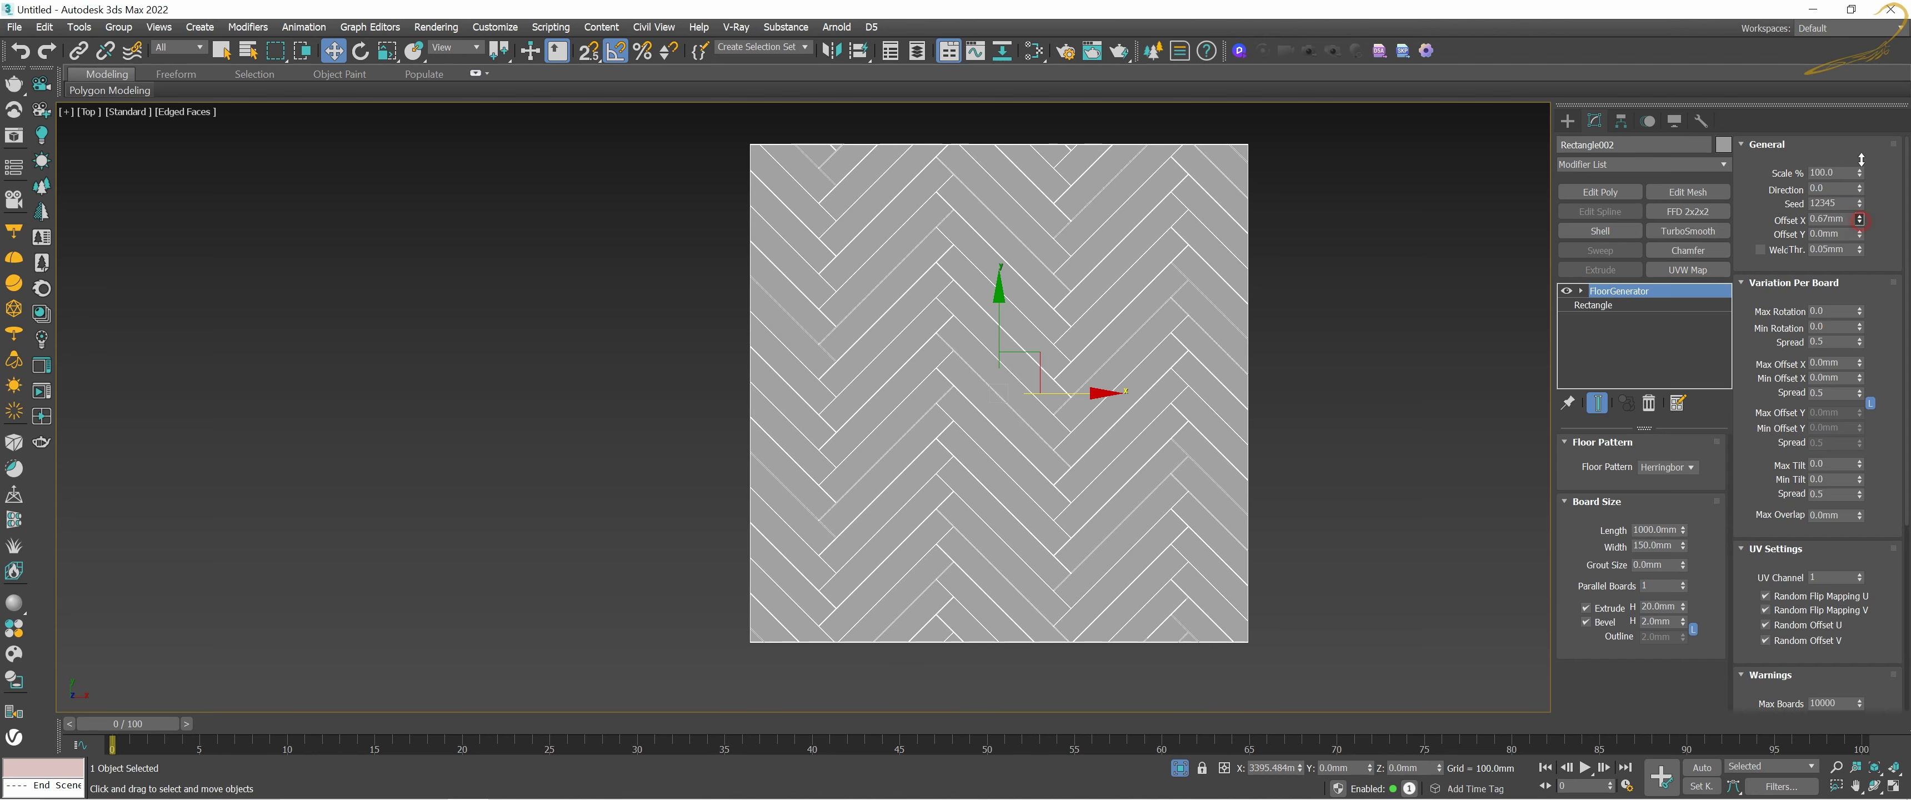
Step: Slide the herringbone pattern along X to an Offset X of about 94.67mm
{"action": "right_click", "coordinate": [1862, 93]}
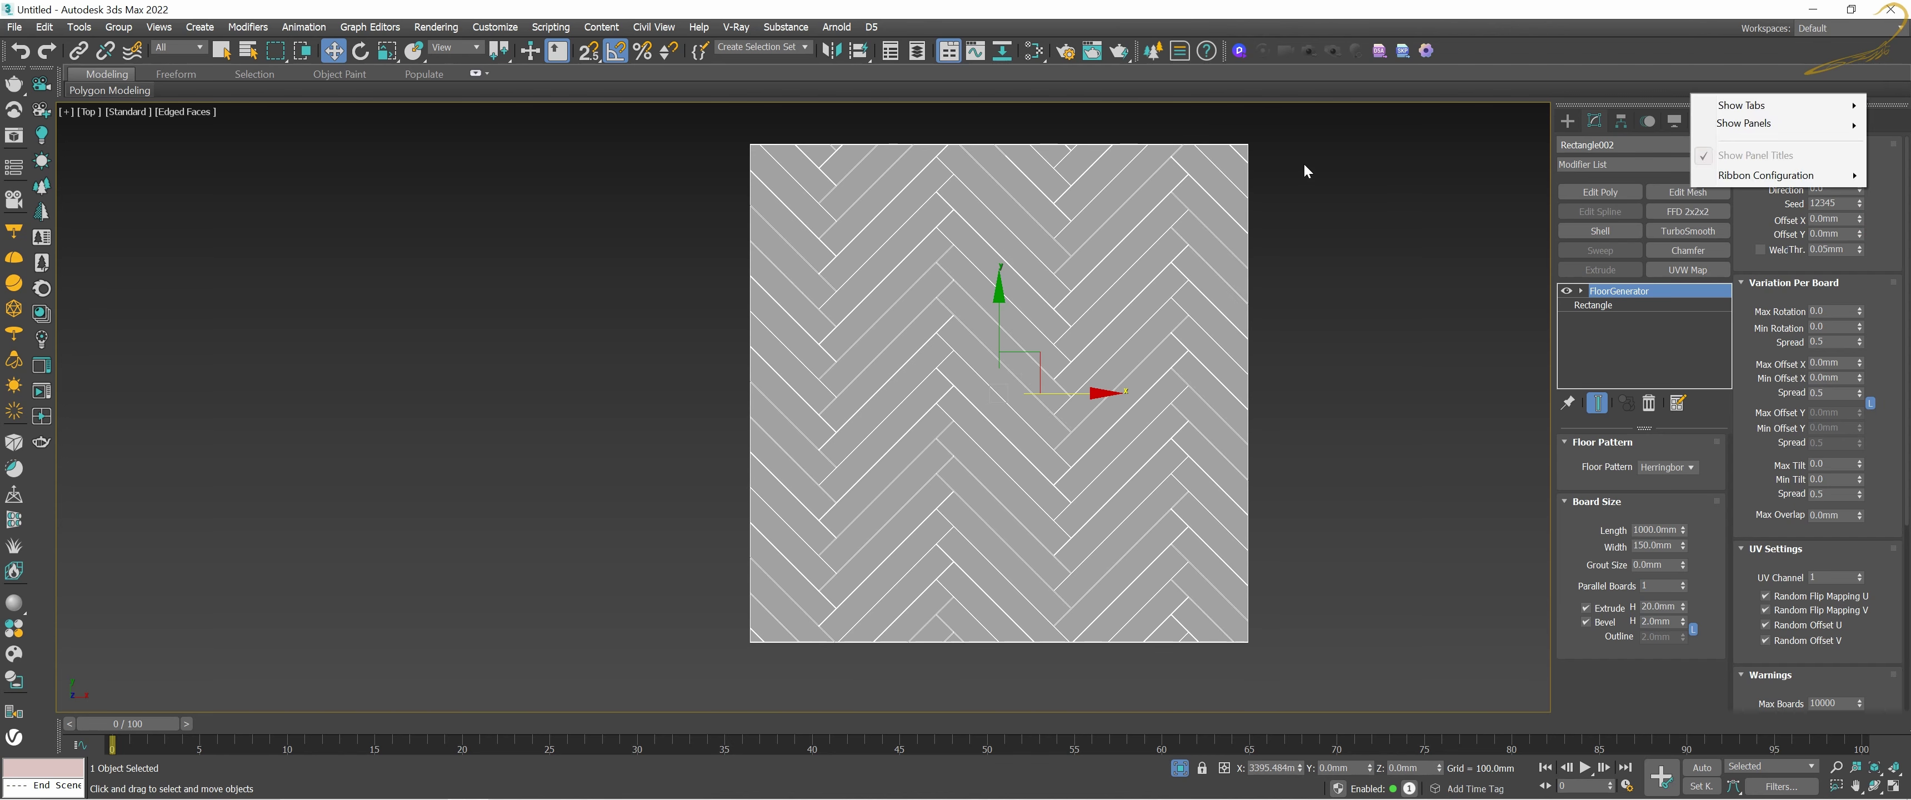
{"action": "scroll", "coordinate": [1239, 160], "scroll_direction": "up", "scroll_amount": 5}
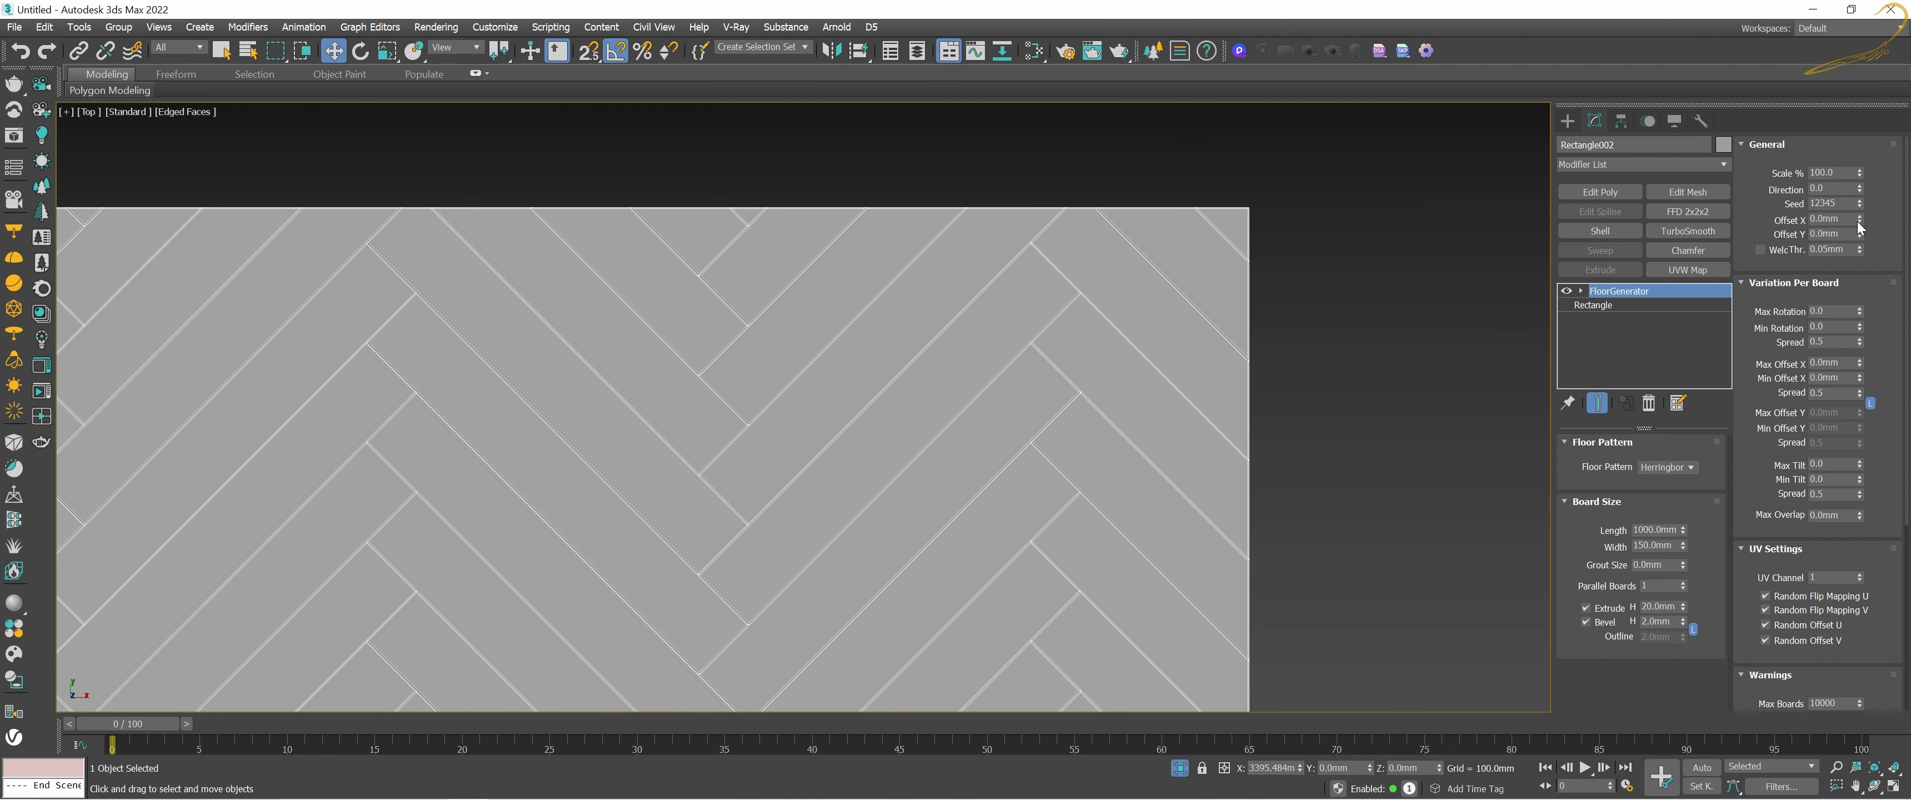
{"action": "mouse_move", "coordinate": [1859, 222]}
{"action": "left_mouse_down"}
{"action": "mouse_move", "coordinate": [179, 472]}
{"action": "mouse_move", "coordinate": [604, 6]}
{"action": "left_mouse_up"}
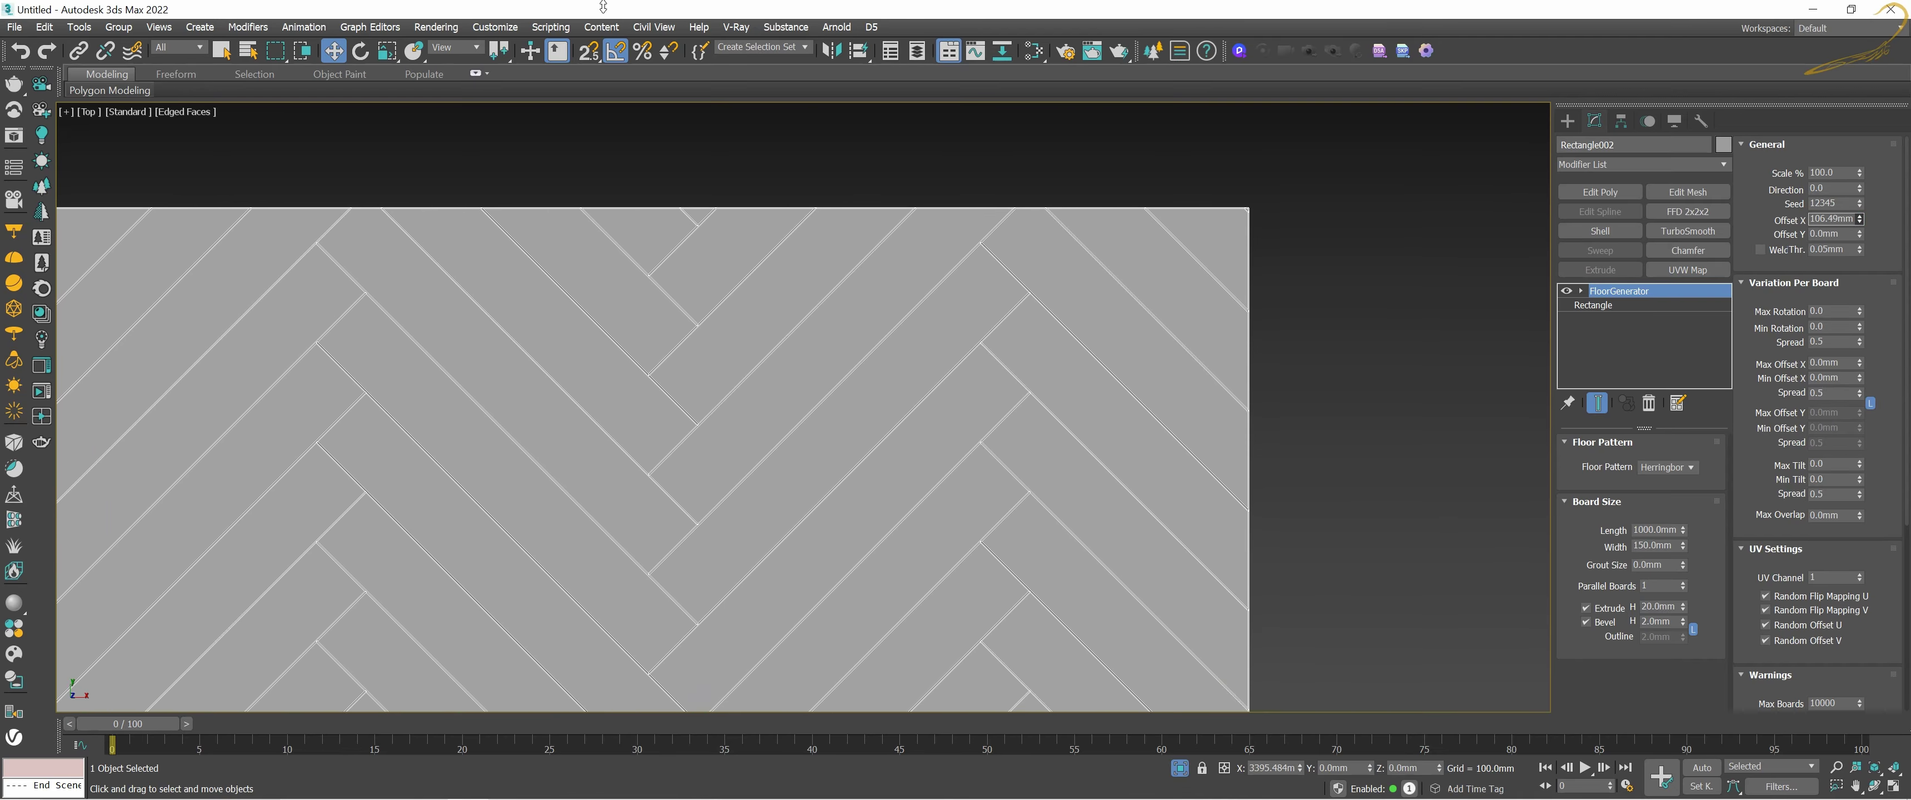
{"action": "left_click_drag", "start_coordinate": [603, 6], "coordinate": [1160, 272]}
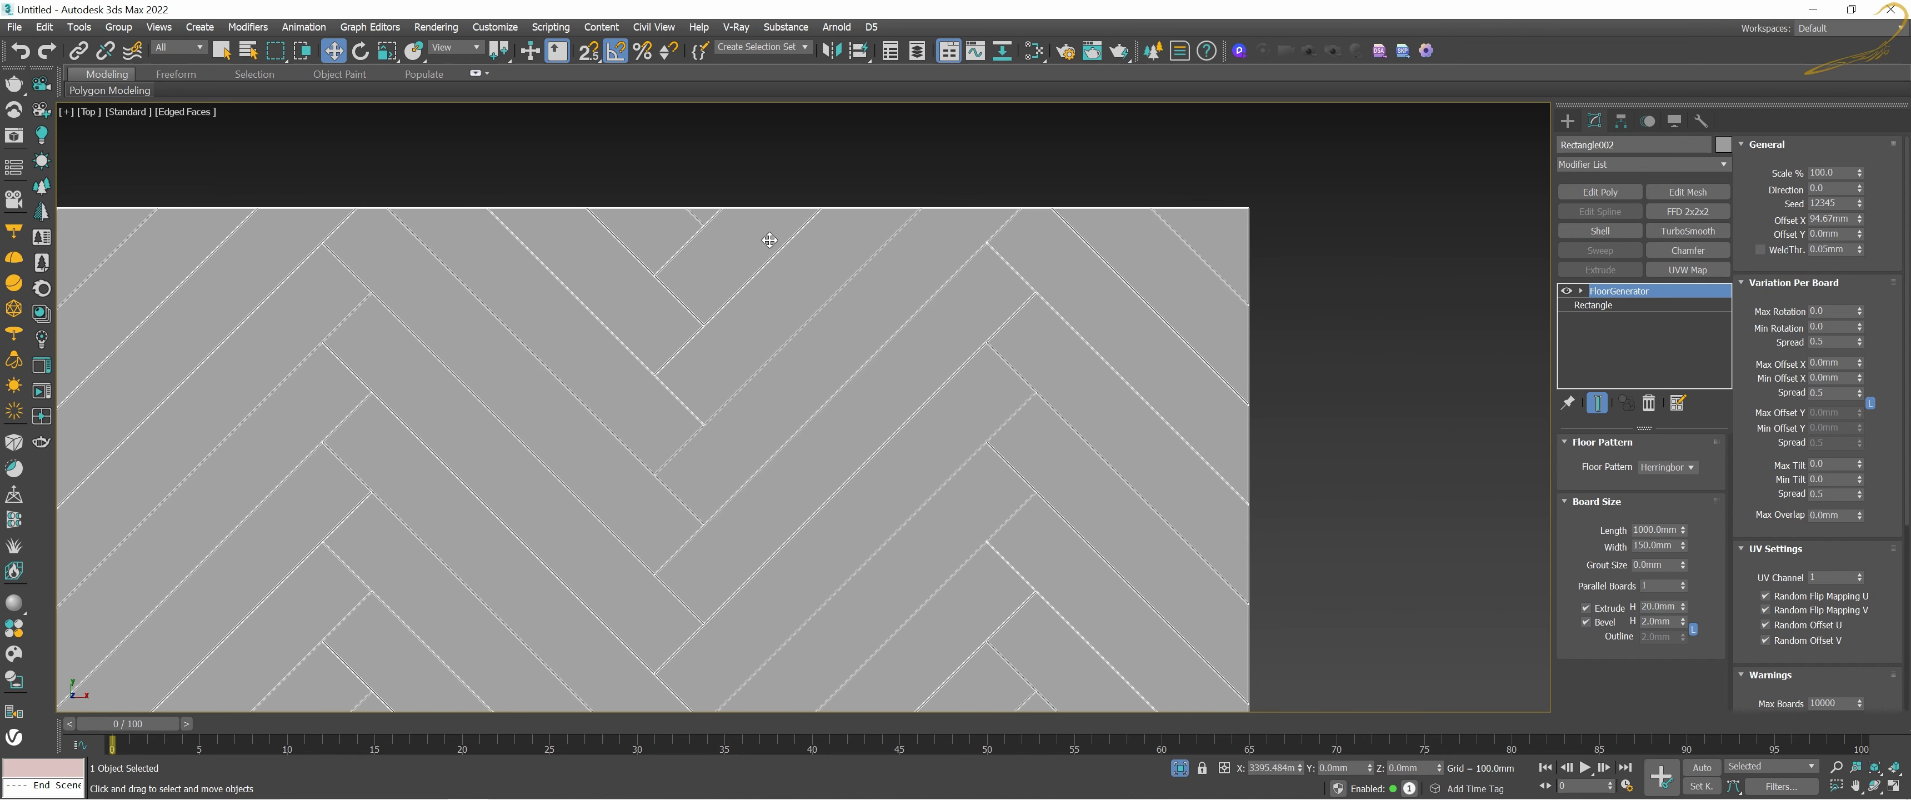
{"action": "middle_click_drag", "start_coordinate": [750, 246], "coordinate": [801, 252]}
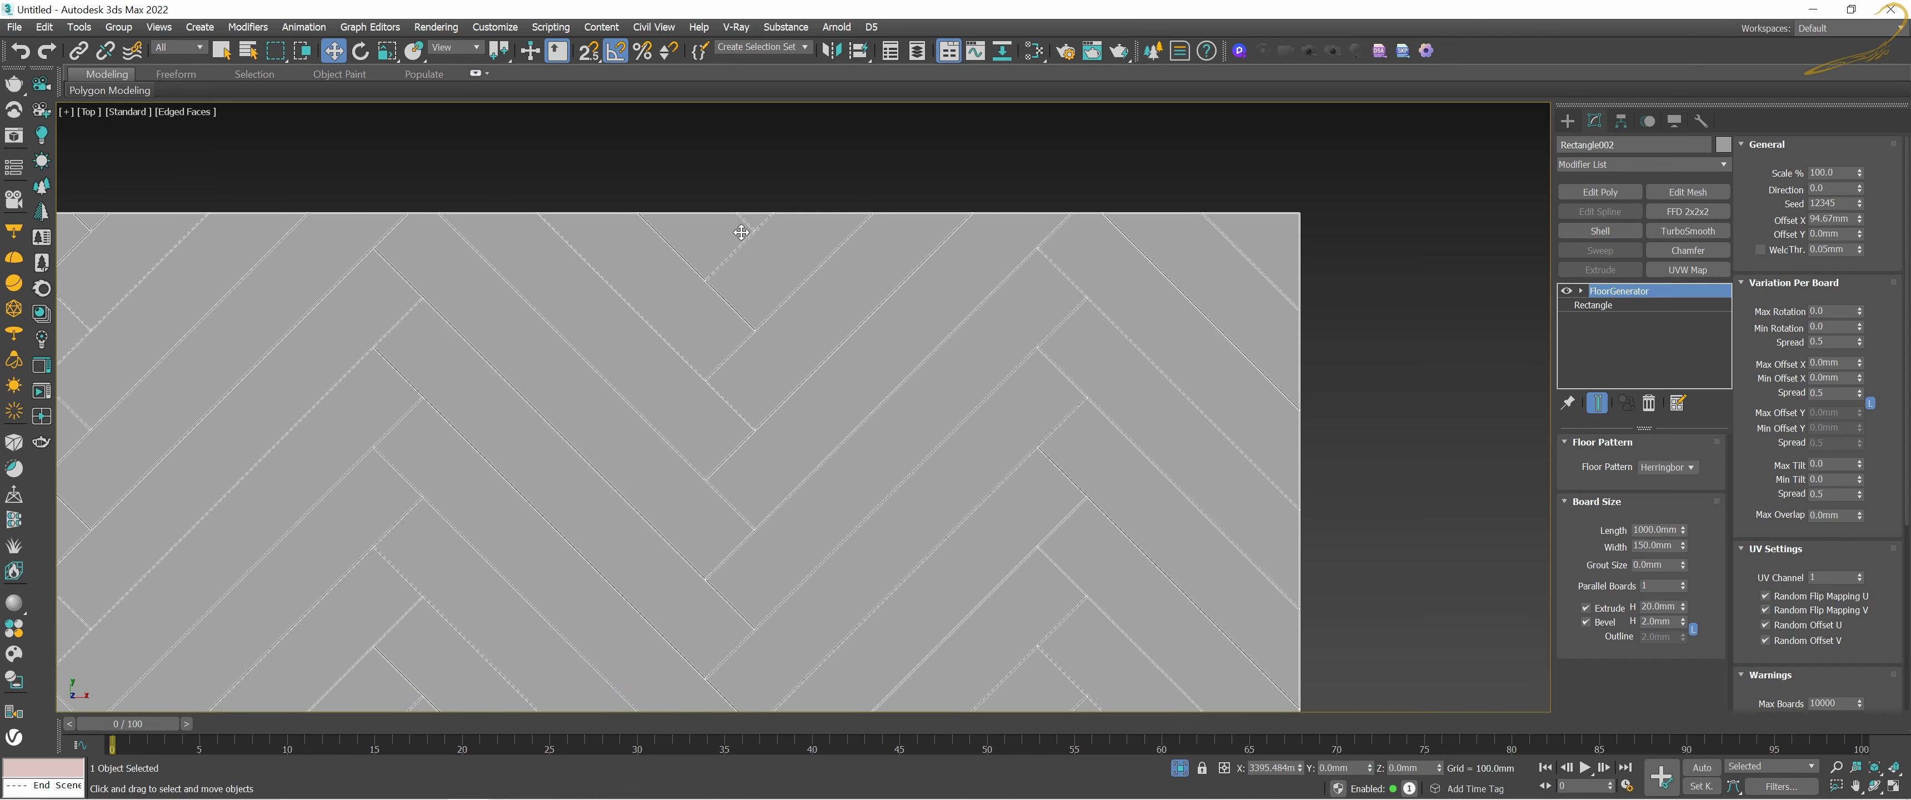
{"action": "scroll", "coordinate": [750, 232], "scroll_direction": "up", "scroll_amount": 2}
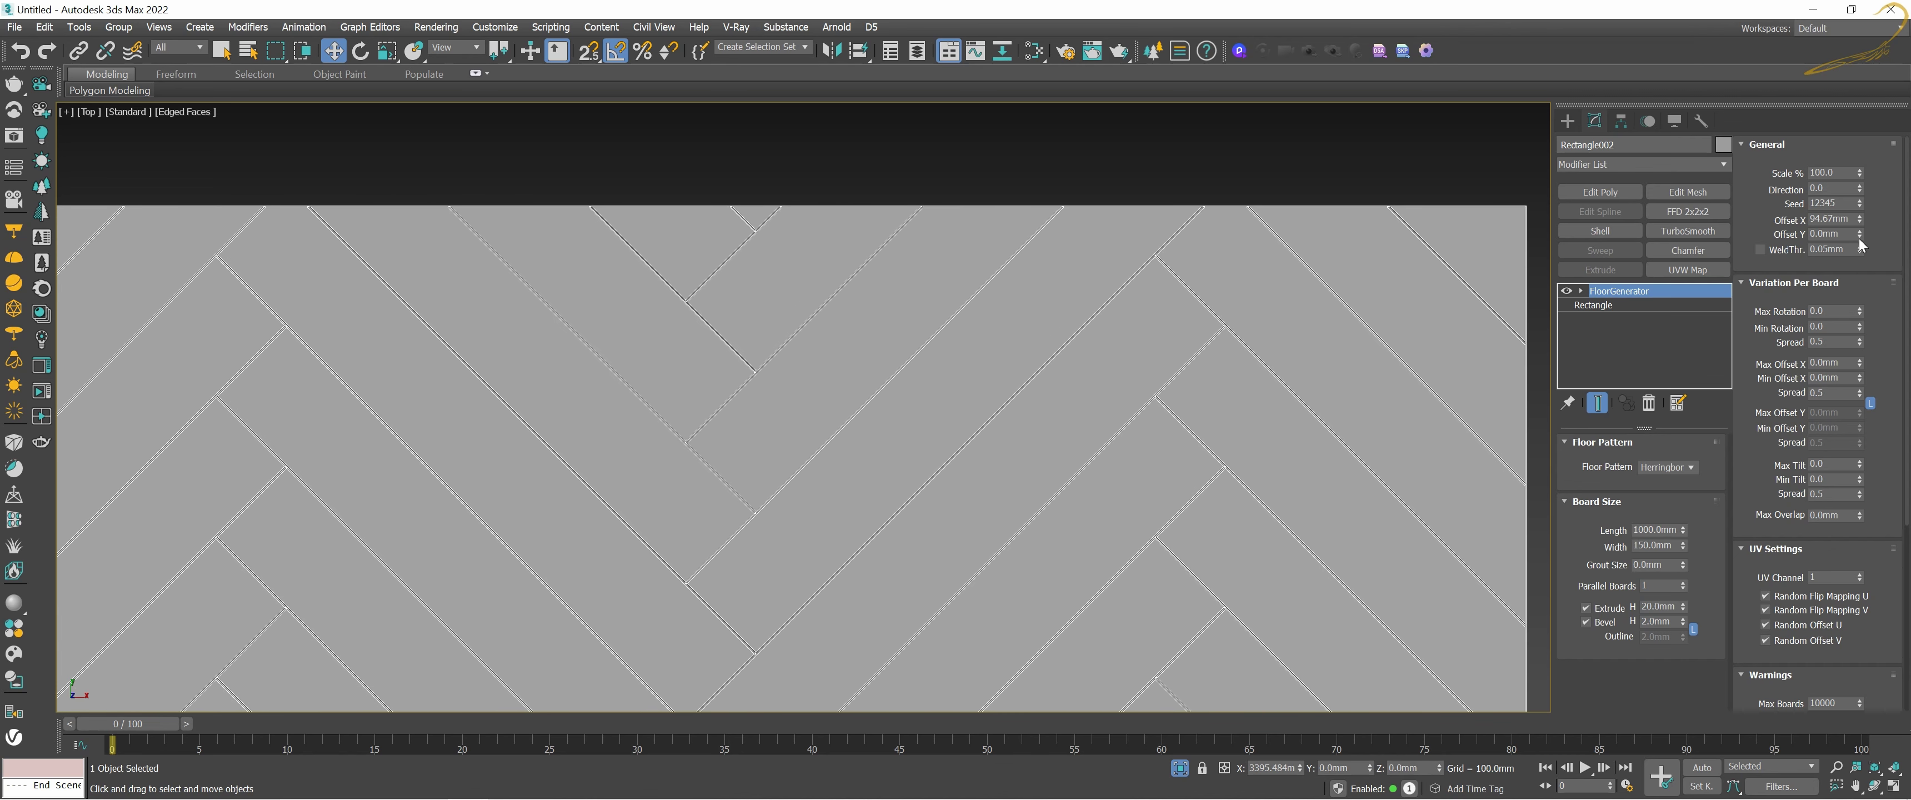
Step: Set Offset Y to about 66.83mm and recentre the floor in view
{"action": "mouse_move", "coordinate": [1859, 234]}
{"action": "left_mouse_down"}
{"action": "mouse_move", "coordinate": [1785, 480]}
{"action": "mouse_move", "coordinate": [75, 143]}
{"action": "mouse_move", "coordinate": [505, 9]}
{"action": "mouse_move", "coordinate": [644, 491]}
{"action": "left_mouse_up"}
{"action": "scroll", "coordinate": [771, 345], "scroll_direction": "down", "scroll_amount": 2}
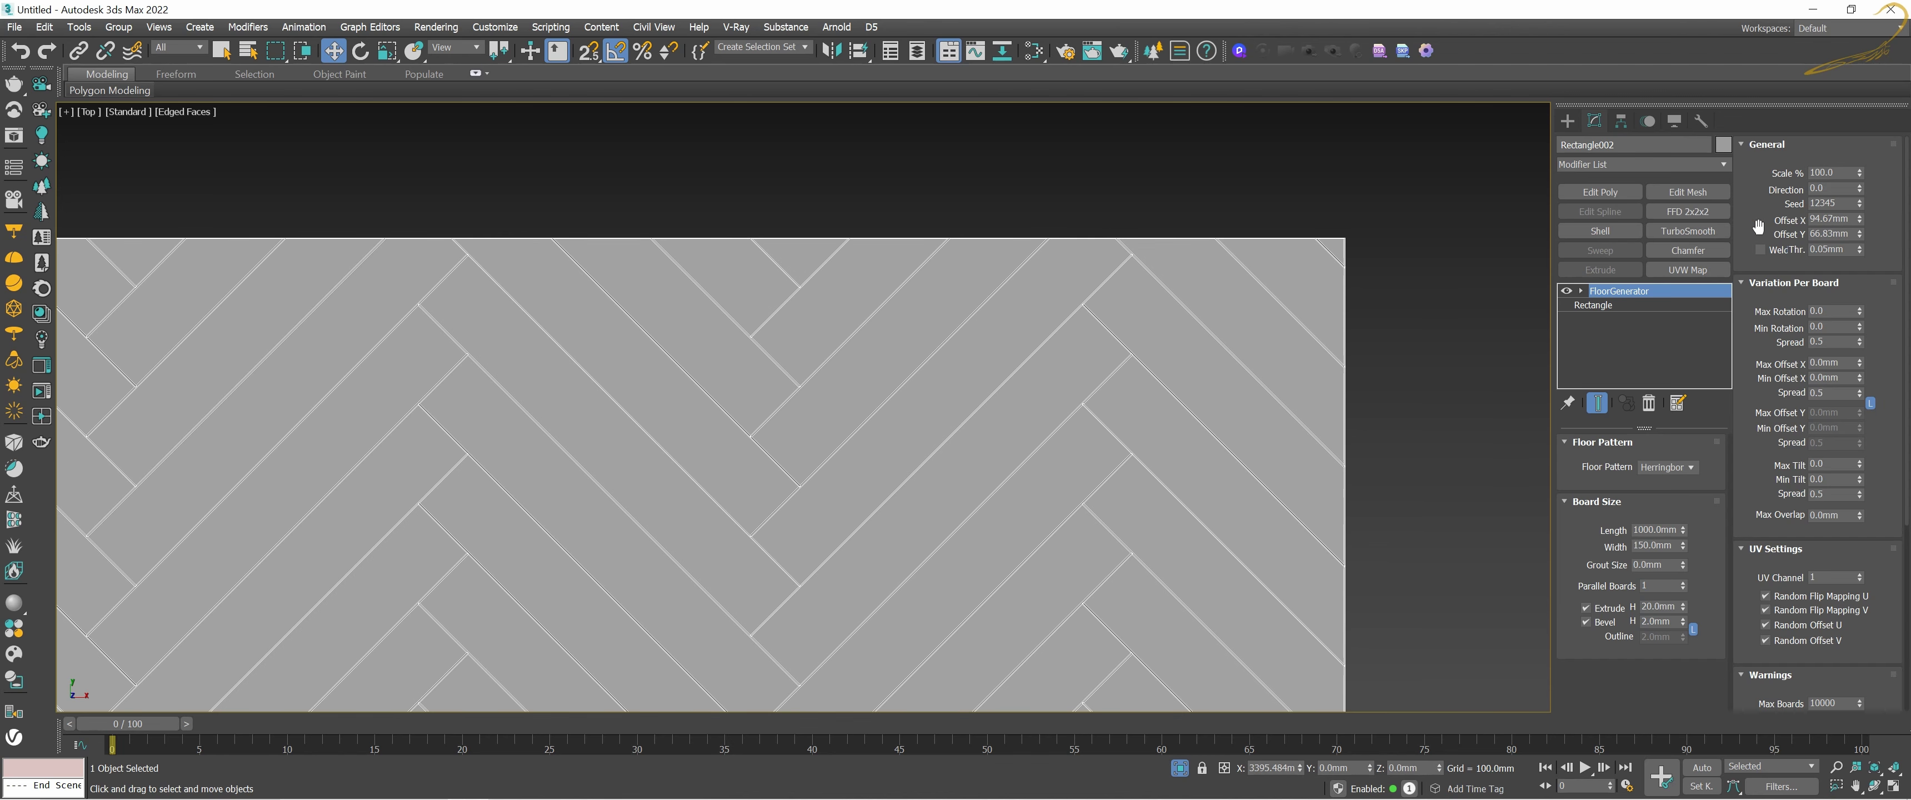
{"action": "scroll", "coordinate": [1259, 321], "scroll_direction": "down", "scroll_amount": 3}
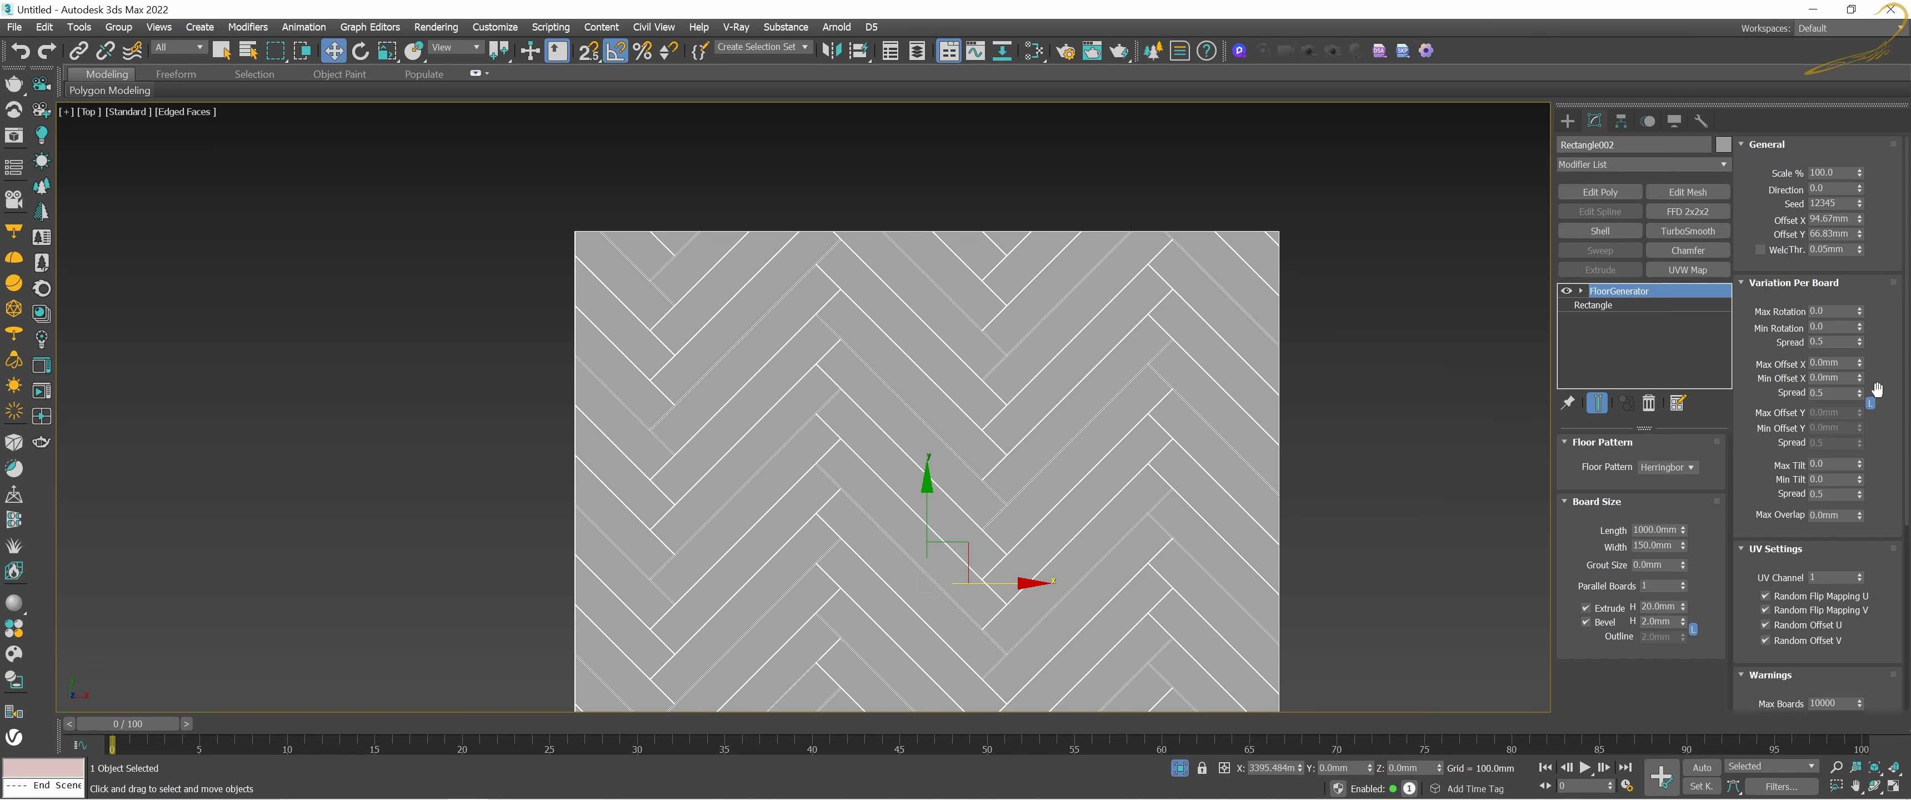
{"action": "middle_click_drag", "start_coordinate": [1232, 324], "coordinate": [1099, 239]}
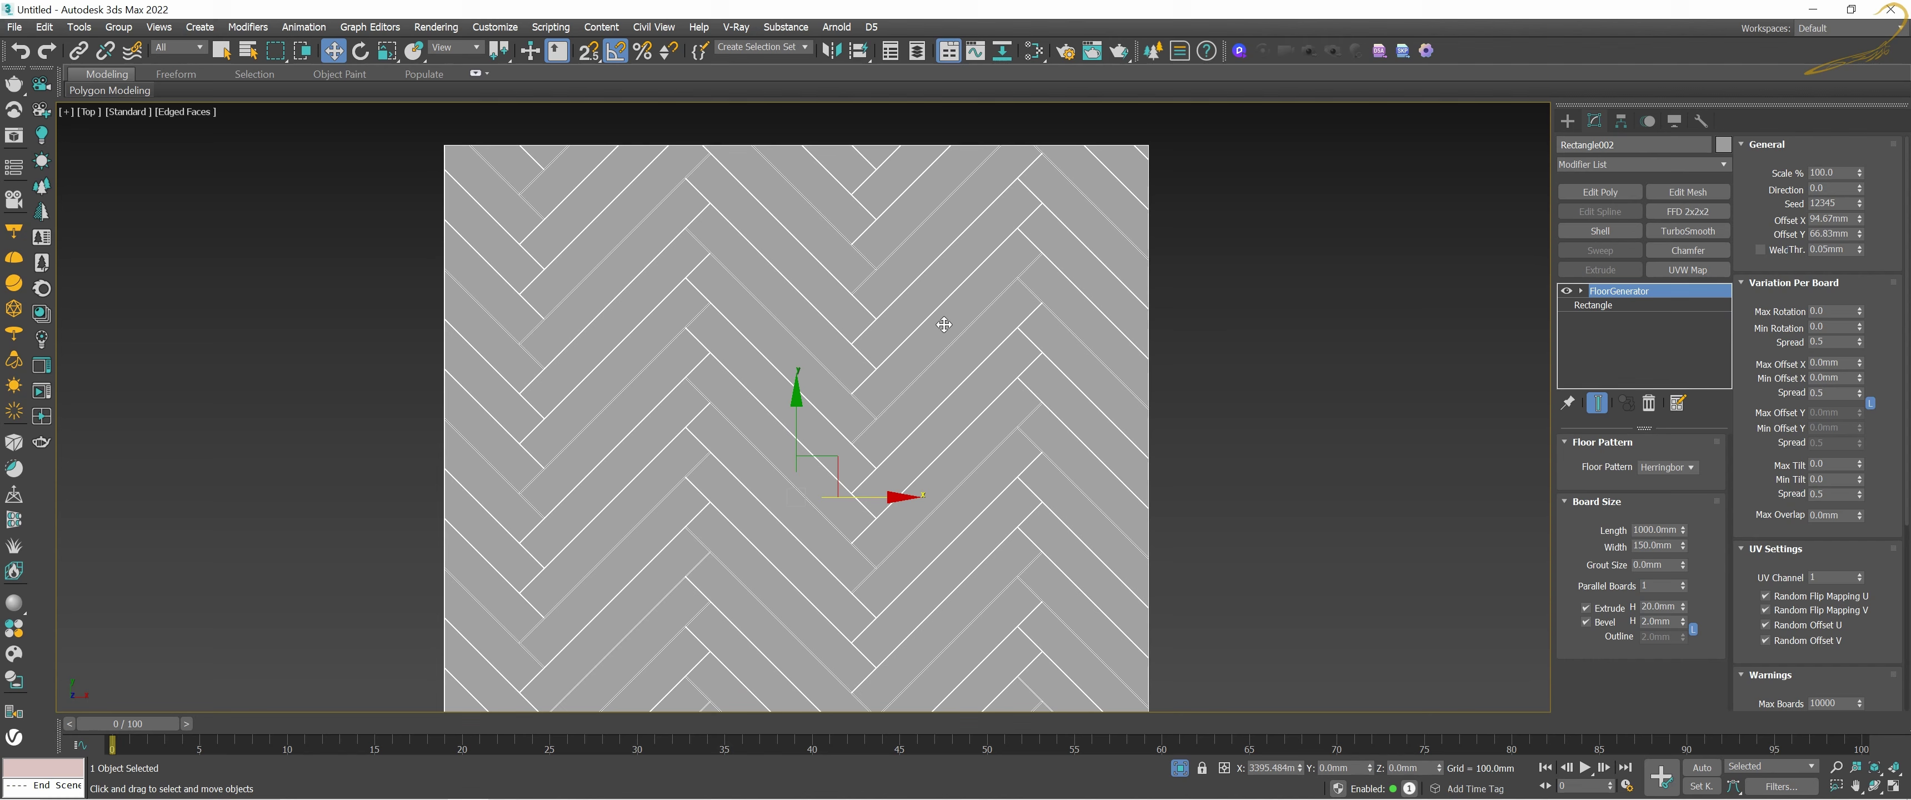
Step: End the current isolation, select the chevron floor, and isolate it with Alt+Q
{"action": "left_click", "coordinate": [1180, 768]}
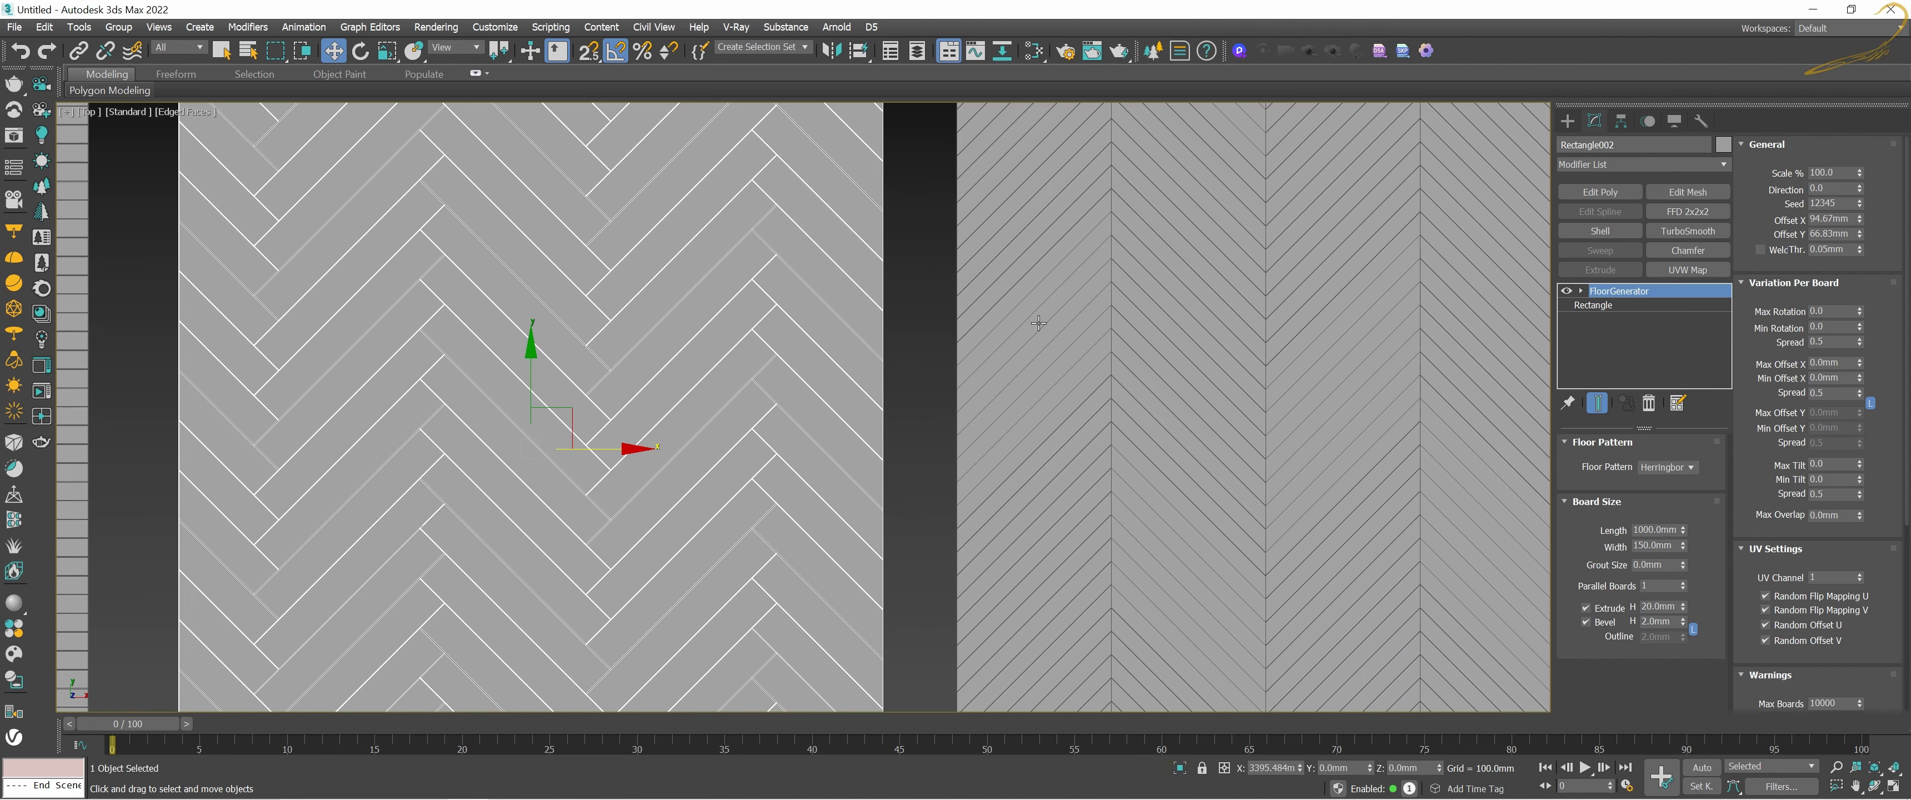
{"action": "left_click", "coordinate": [1105, 293]}
{"action": "scroll", "coordinate": [1150, 291], "scroll_direction": "up", "scroll_amount": 2}
{"action": "scroll", "coordinate": [1150, 291], "scroll_direction": "up", "scroll_amount": 3}
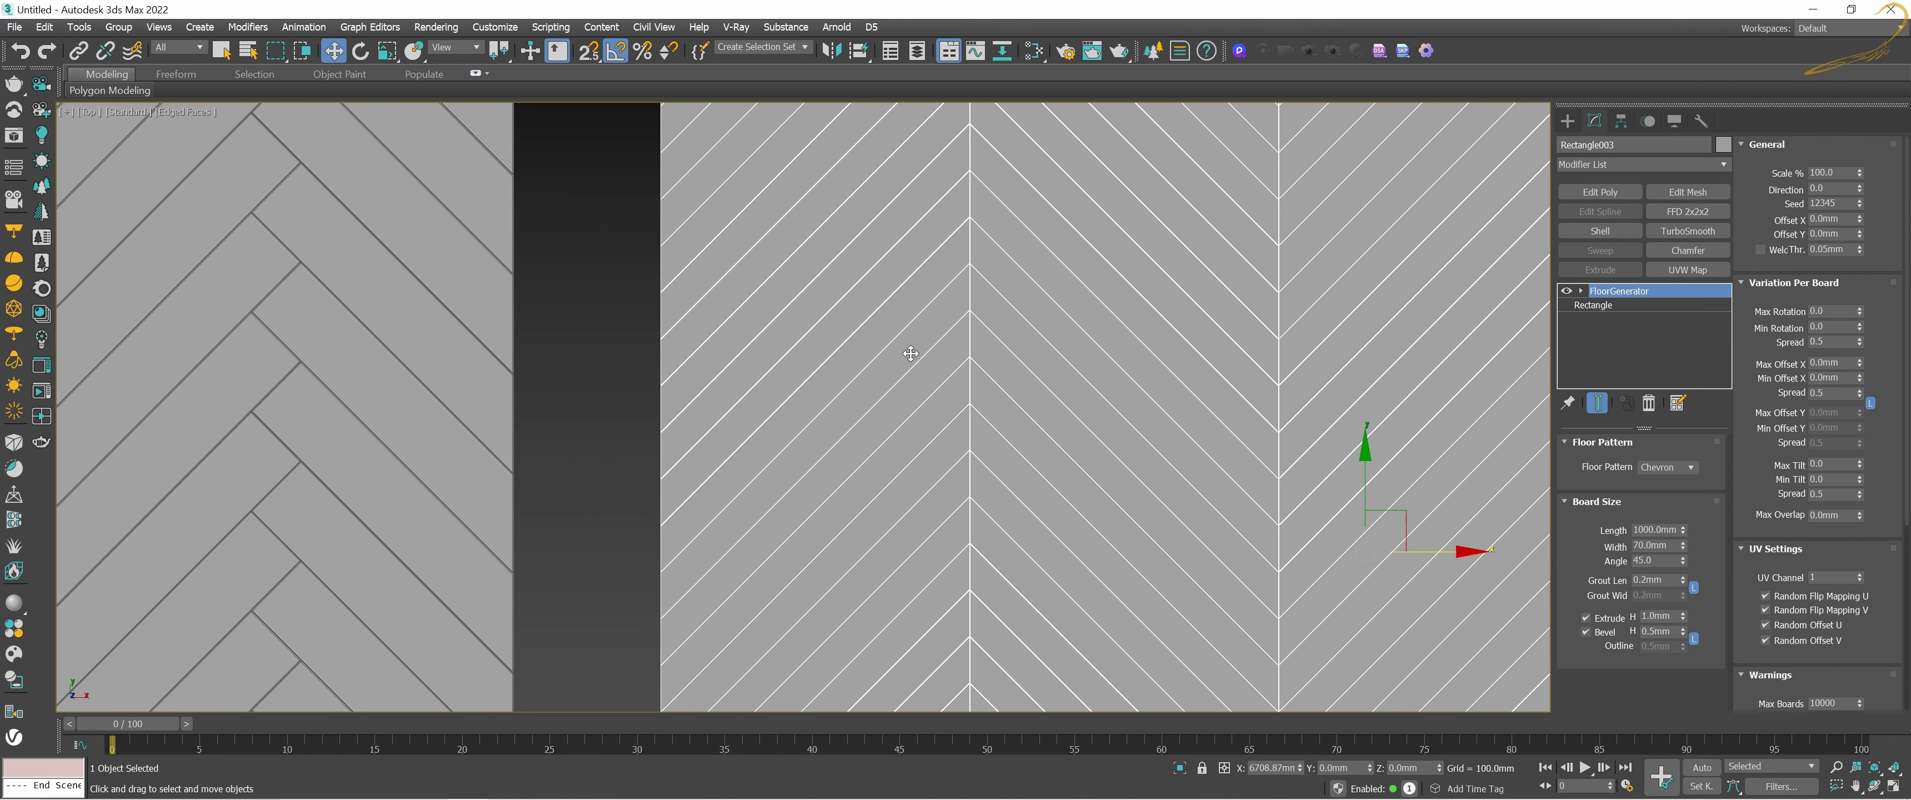
{"action": "scroll", "coordinate": [956, 341], "scroll_direction": "up", "scroll_amount": 2}
{"action": "middle_click_drag", "start_coordinate": [955, 341], "coordinate": [1113, 349]}
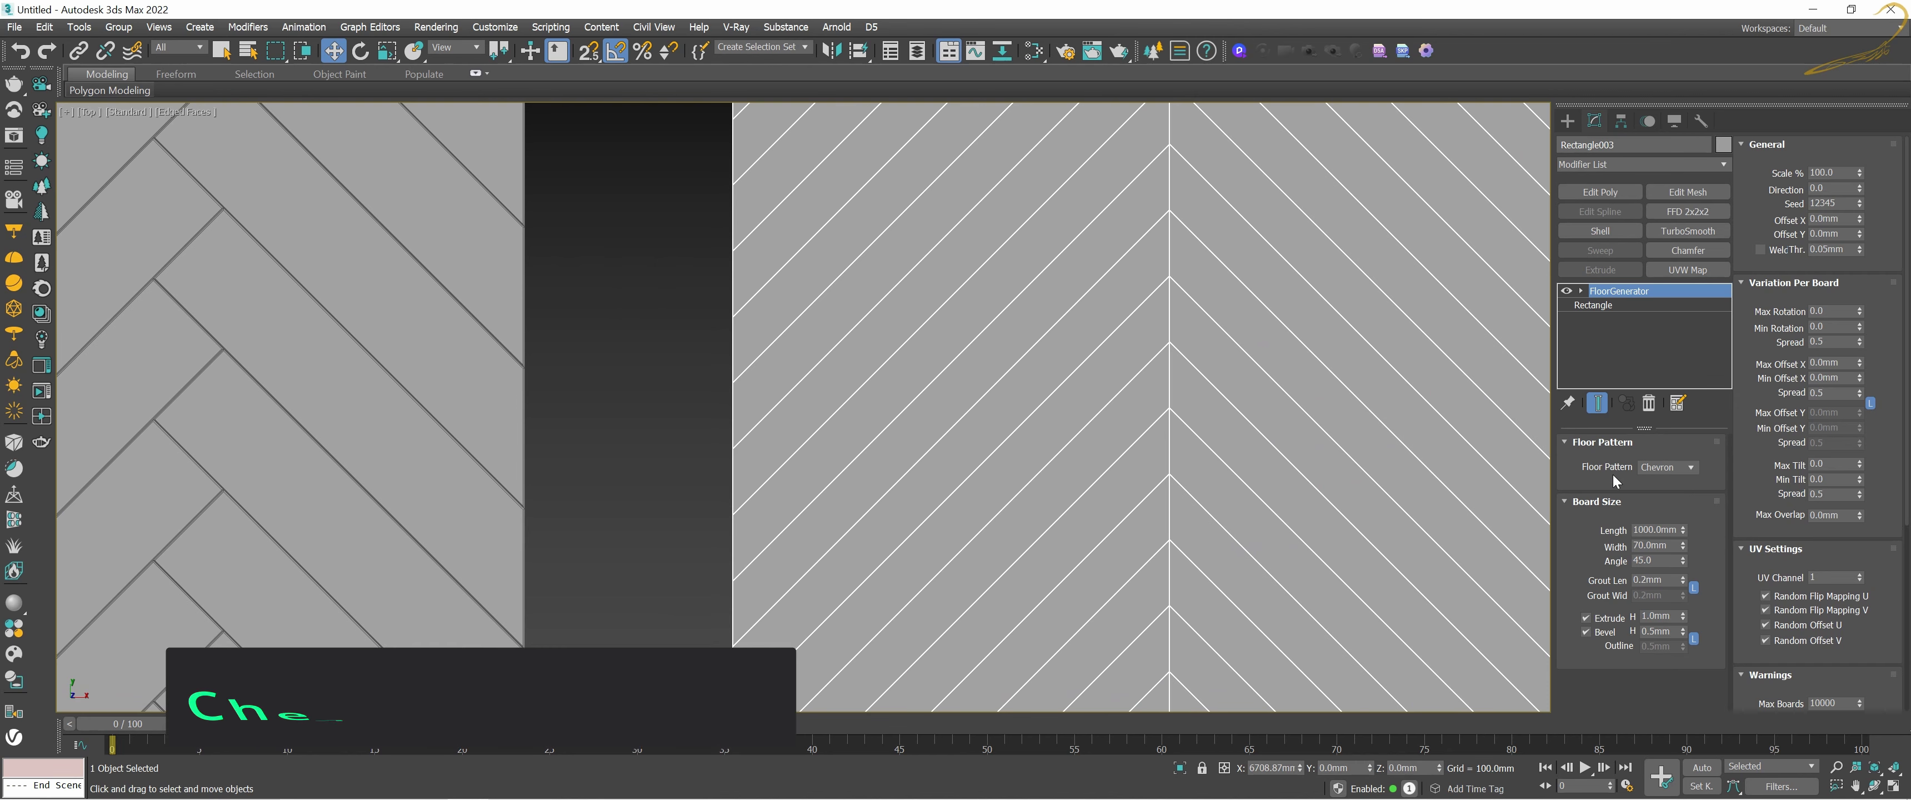
{"action": "key", "text": "alt+q"}
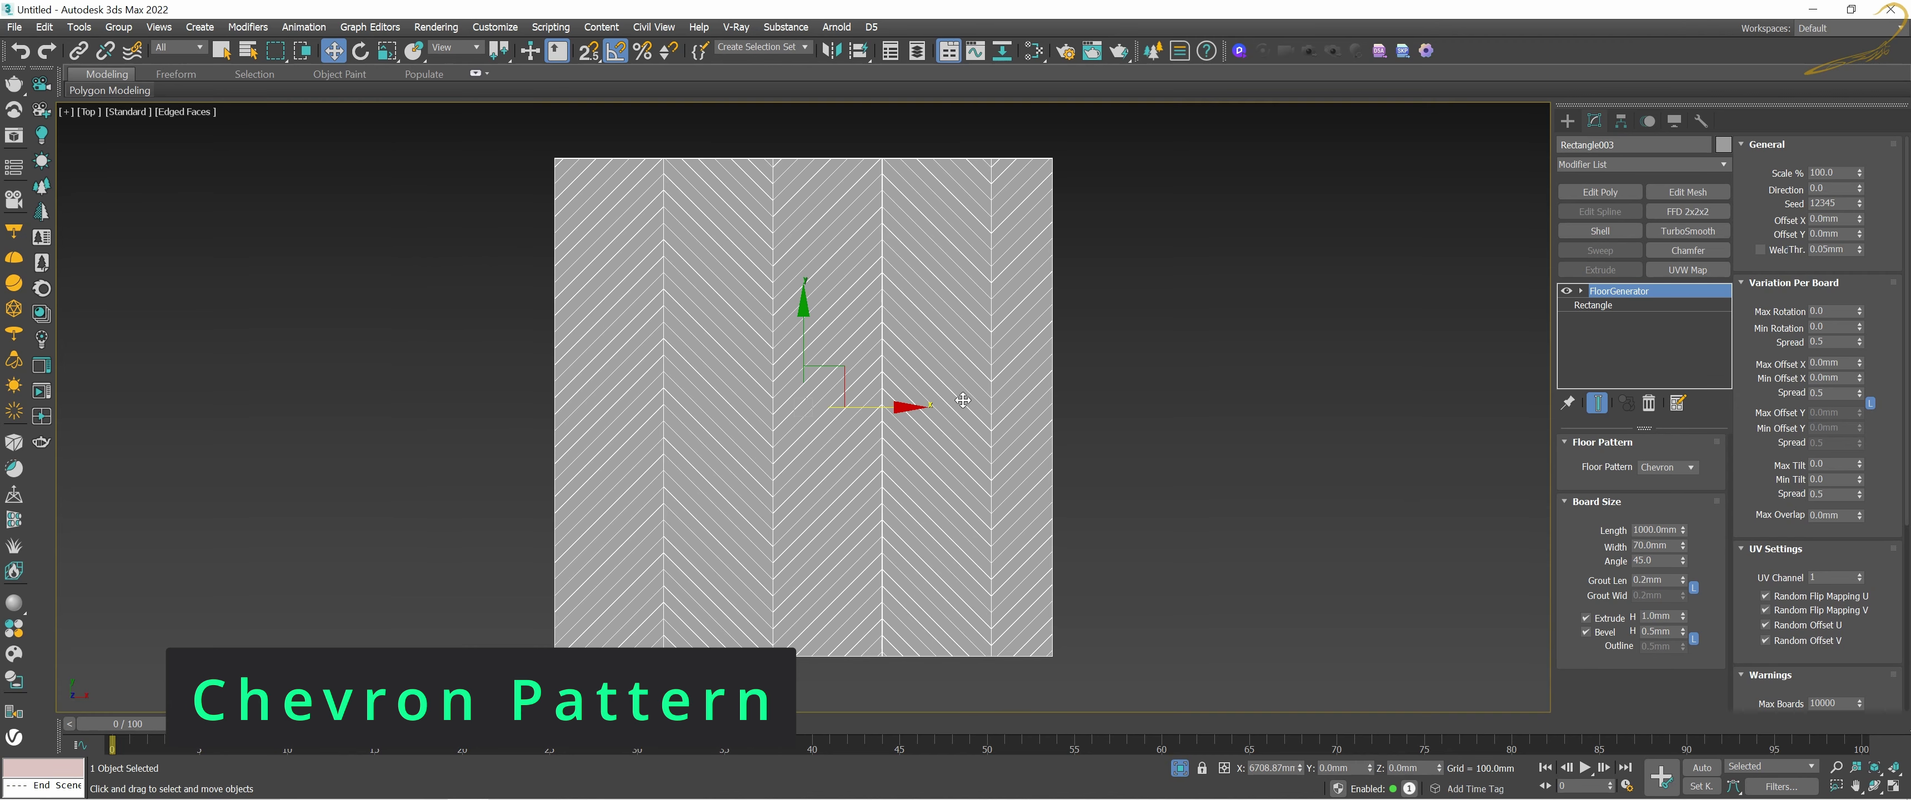
Step: Widen the chevron boards from 70mm to about 137mm
{"action": "scroll", "coordinate": [864, 339], "scroll_direction": "up", "scroll_amount": 2}
{"action": "scroll", "coordinate": [864, 339], "scroll_direction": "up", "scroll_amount": 2}
{"action": "middle_click_drag", "start_coordinate": [902, 233], "coordinate": [960, 396]}
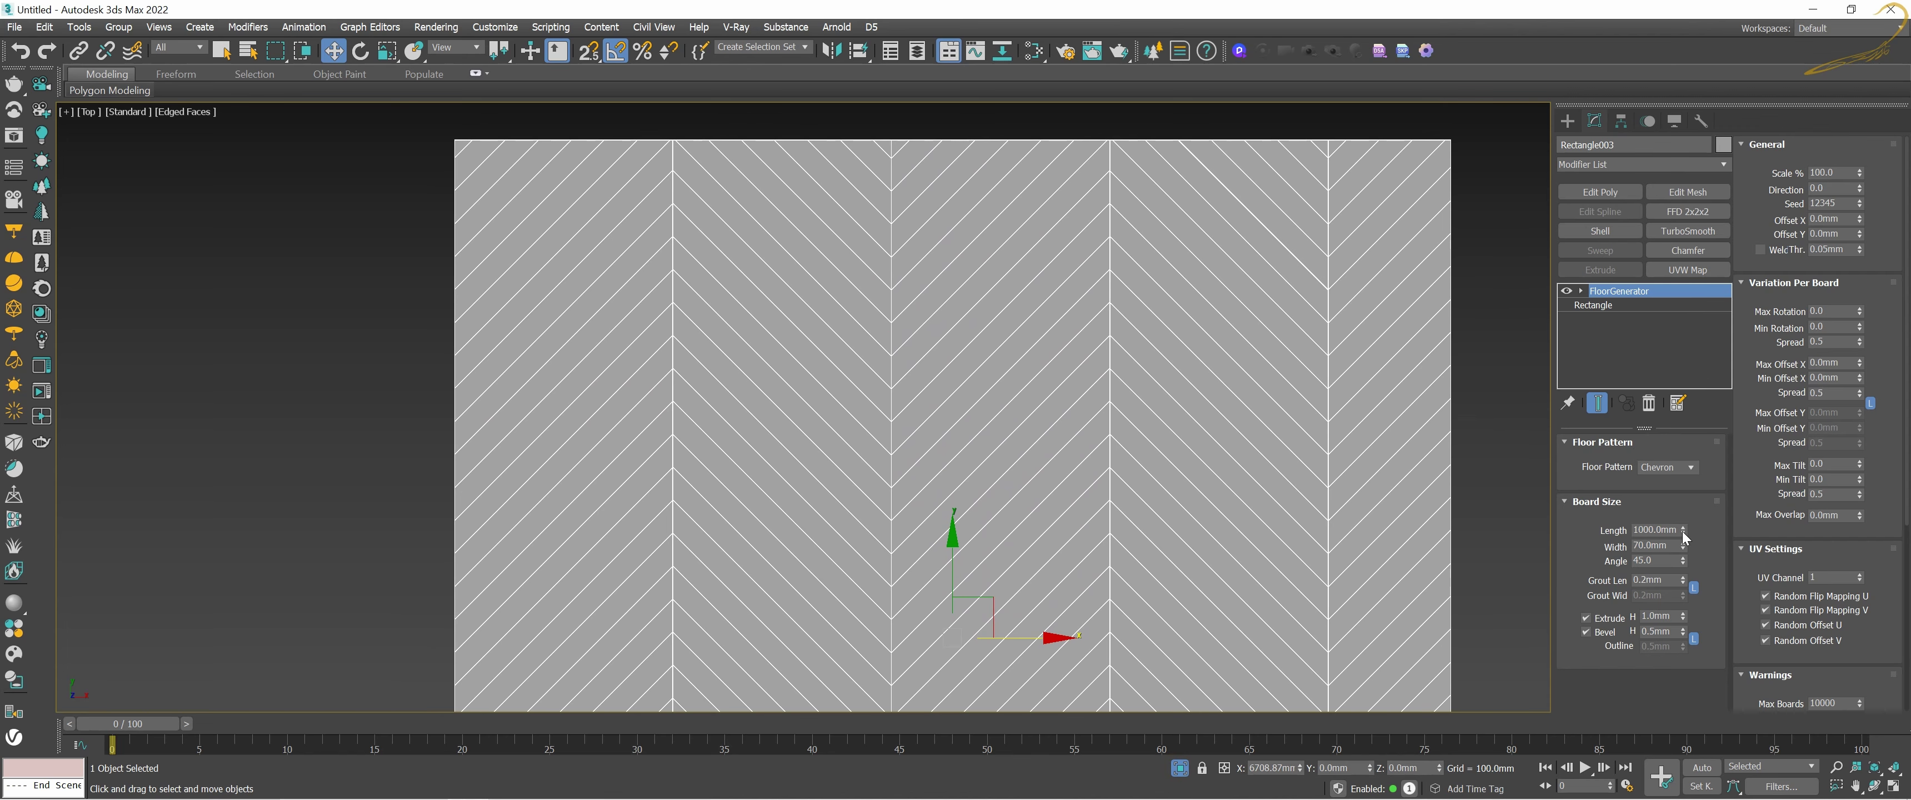
{"action": "mouse_move", "coordinate": [1683, 548]}
{"action": "left_mouse_down"}
{"action": "mouse_move", "coordinate": [1683, 519]}
{"action": "mouse_move", "coordinate": [1685, 555]}
{"action": "left_mouse_up"}
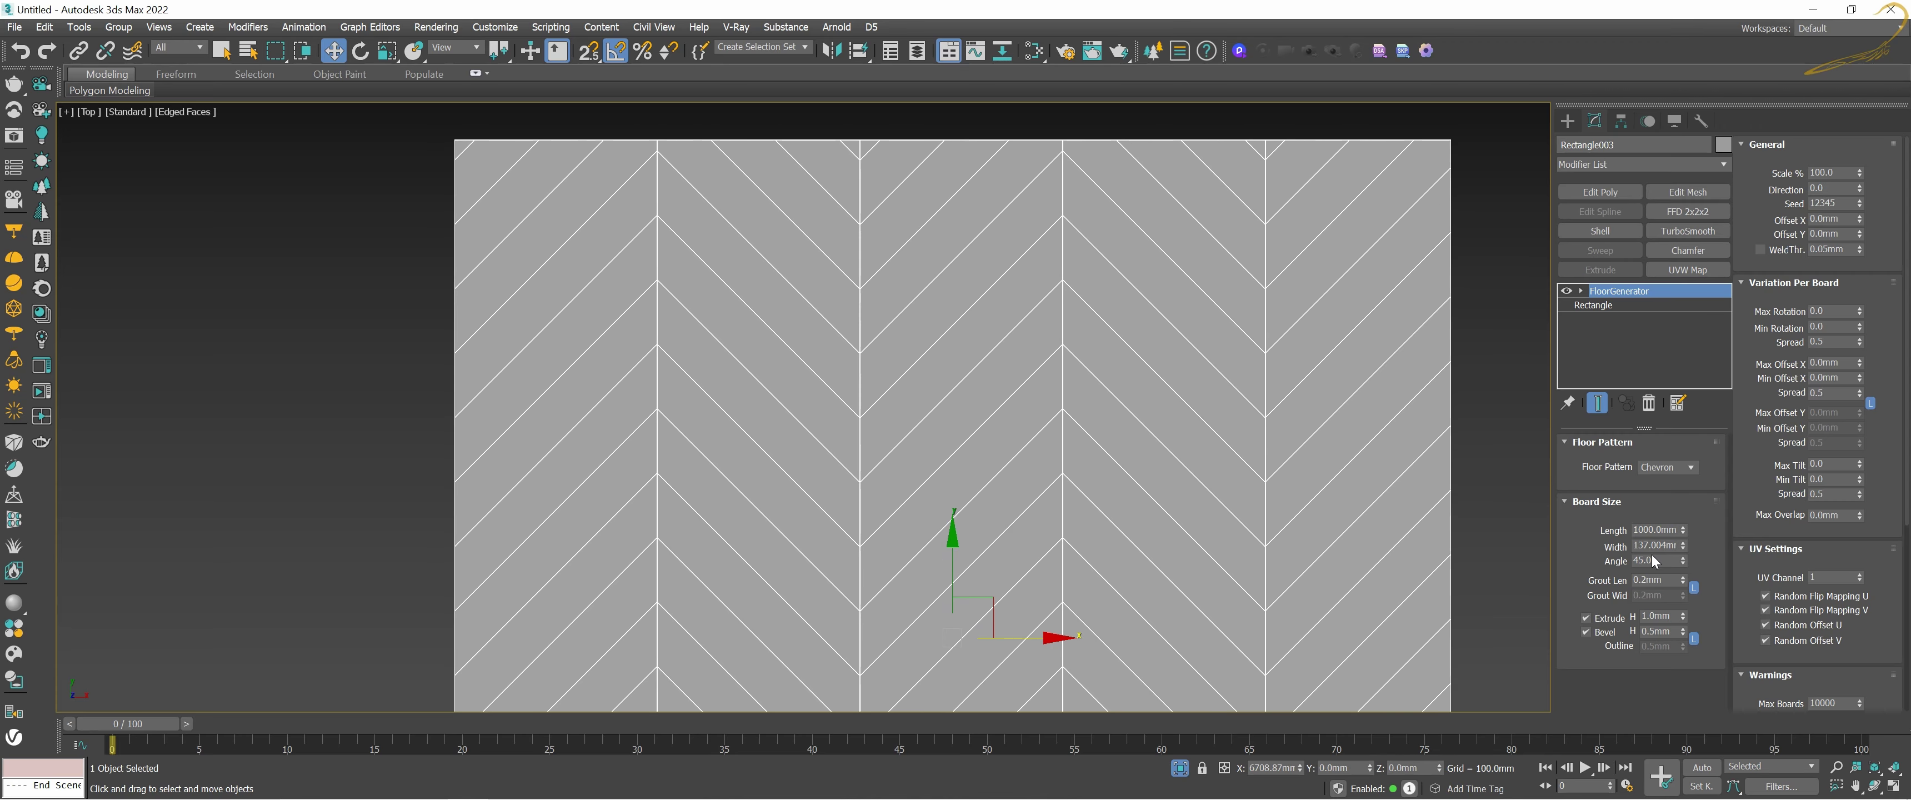
Step: Try chevron board angles of 0, 45, 60 and 80 degrees, settling on 45
{"action": "double_click", "coordinate": [1667, 559]}
{"action": "type", "text": "0"}
{"action": "key", "text": "Return"}
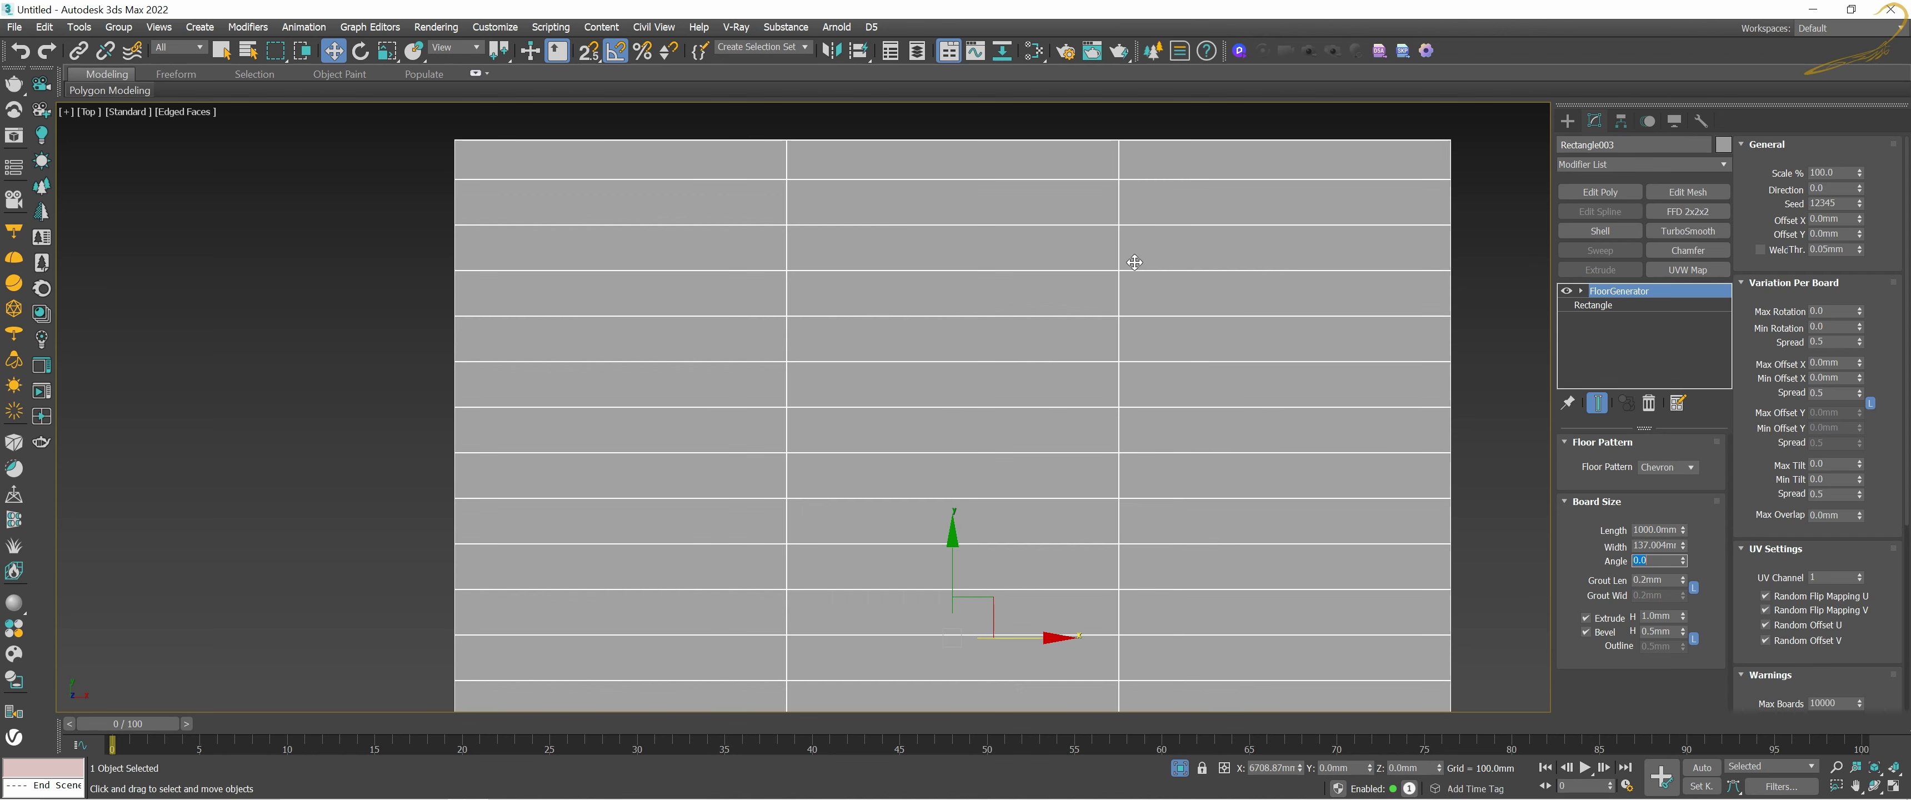
{"action": "type", "text": "45"}
{"action": "key", "text": "Return"}
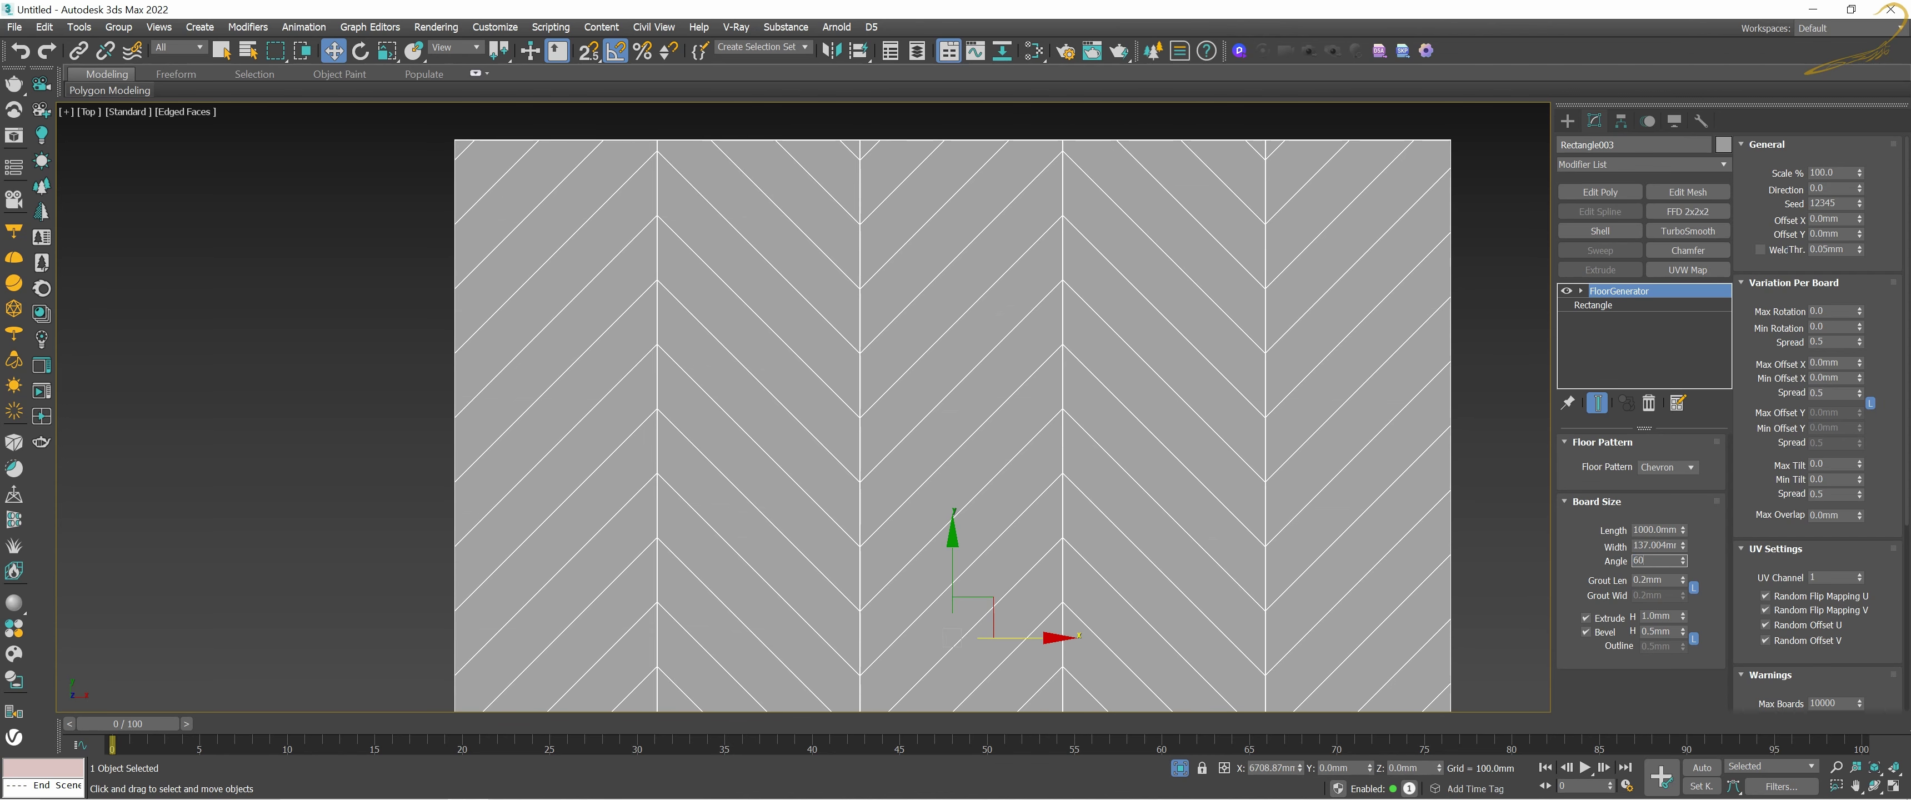
{"action": "key", "text": "Return"}
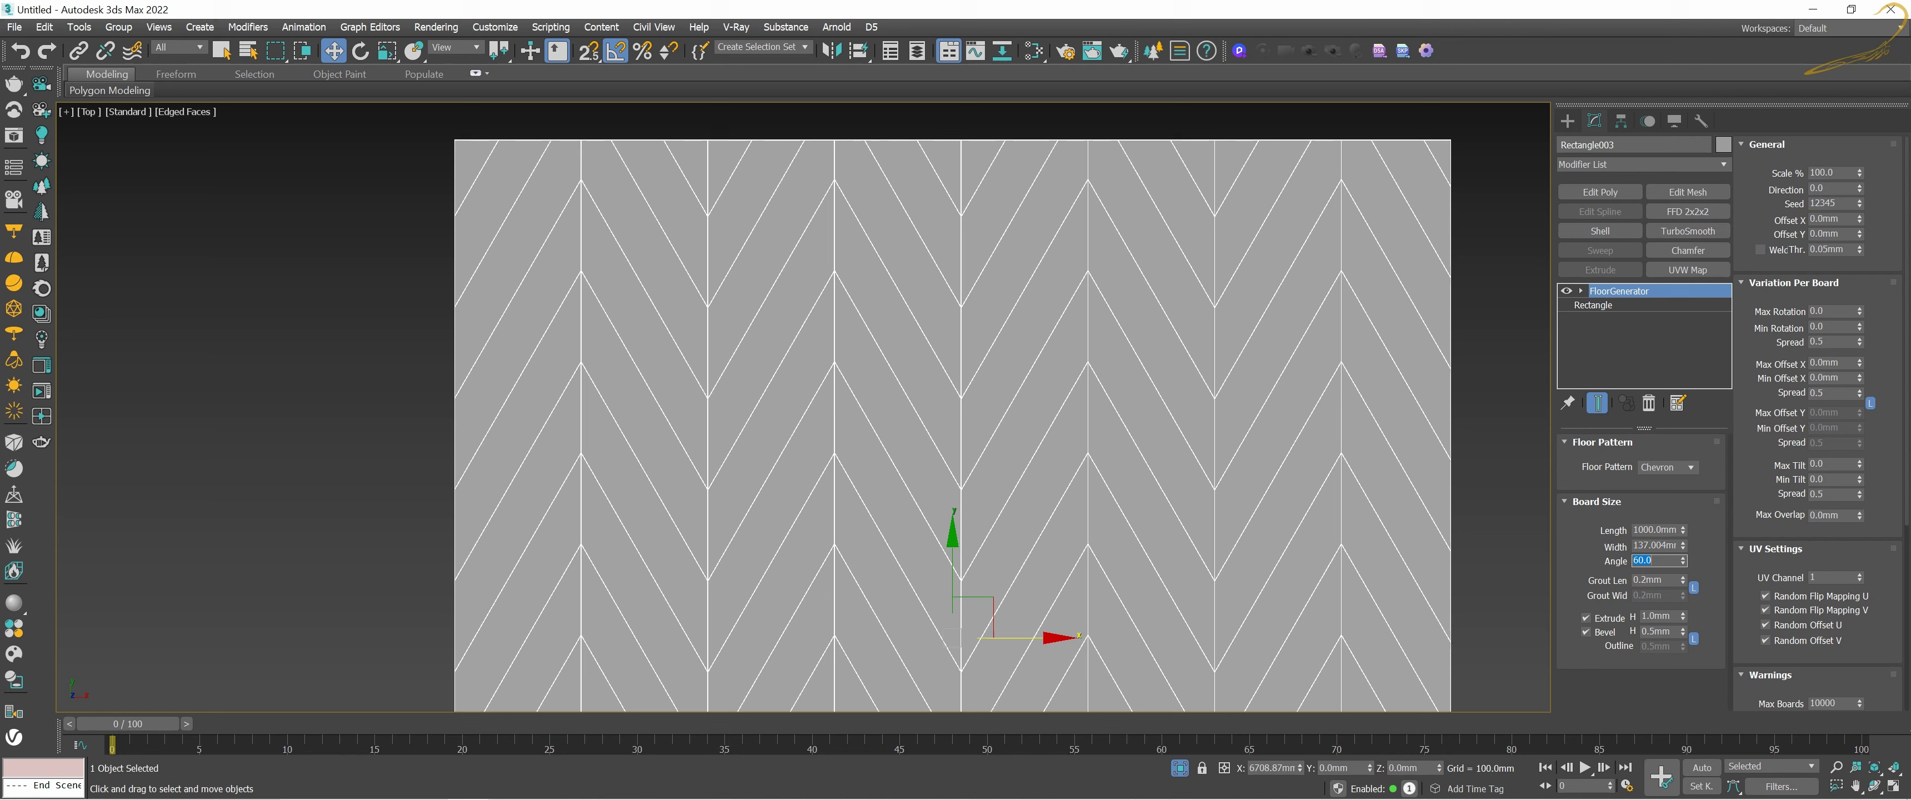
{"action": "type", "text": "0"}
{"action": "key", "text": "Return"}
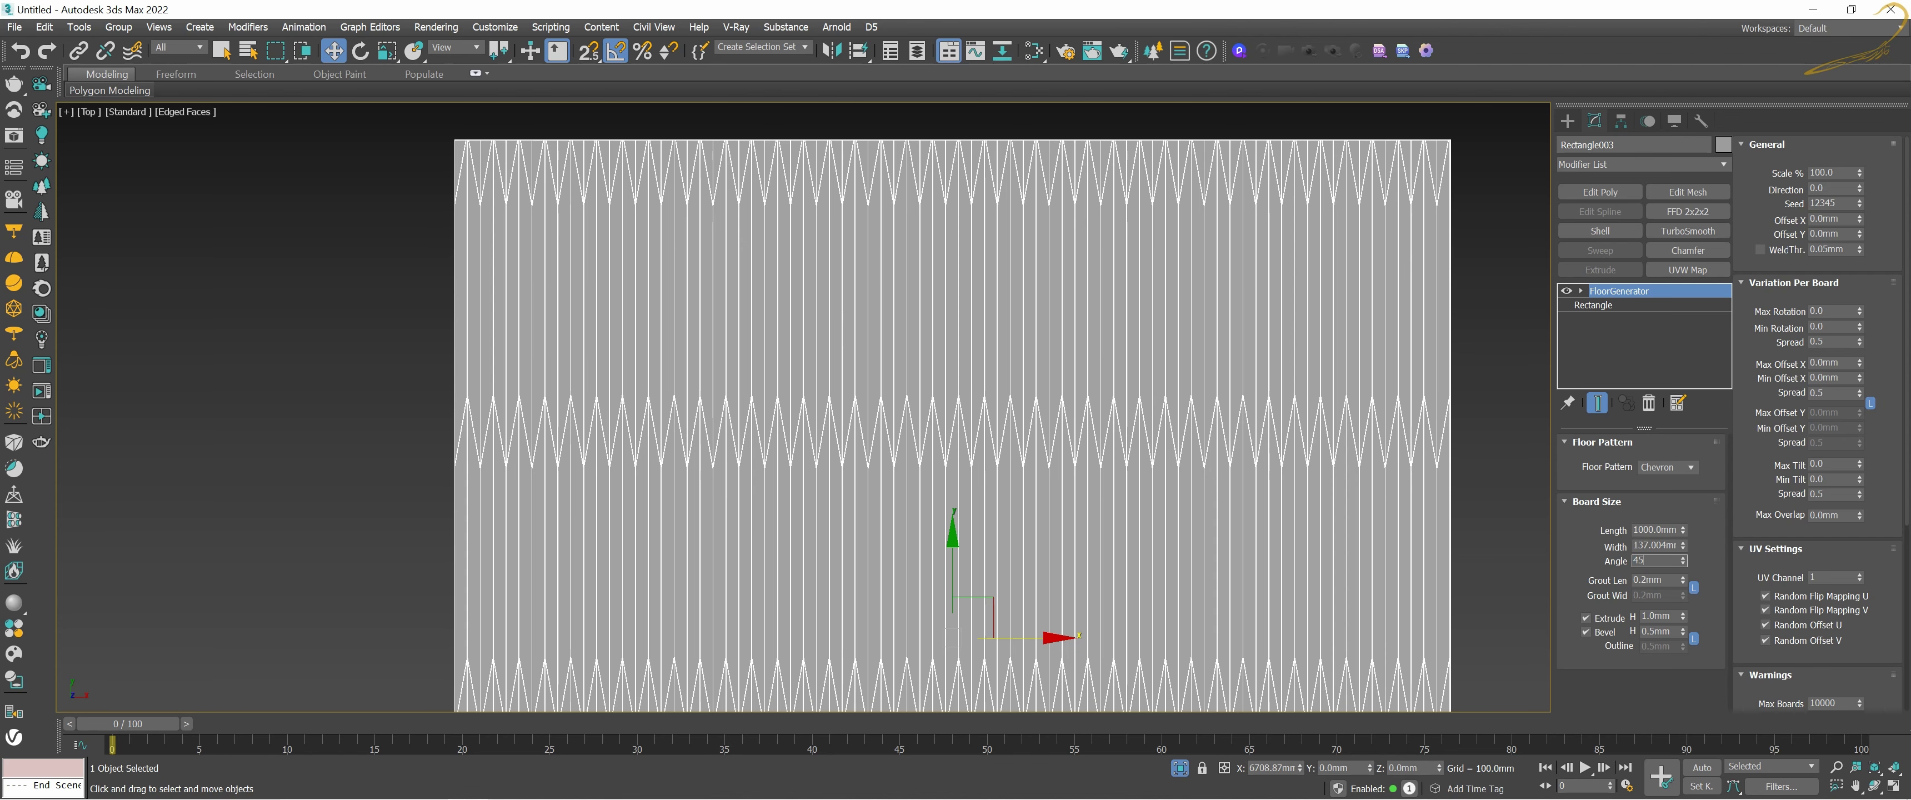
{"action": "key", "text": "Return"}
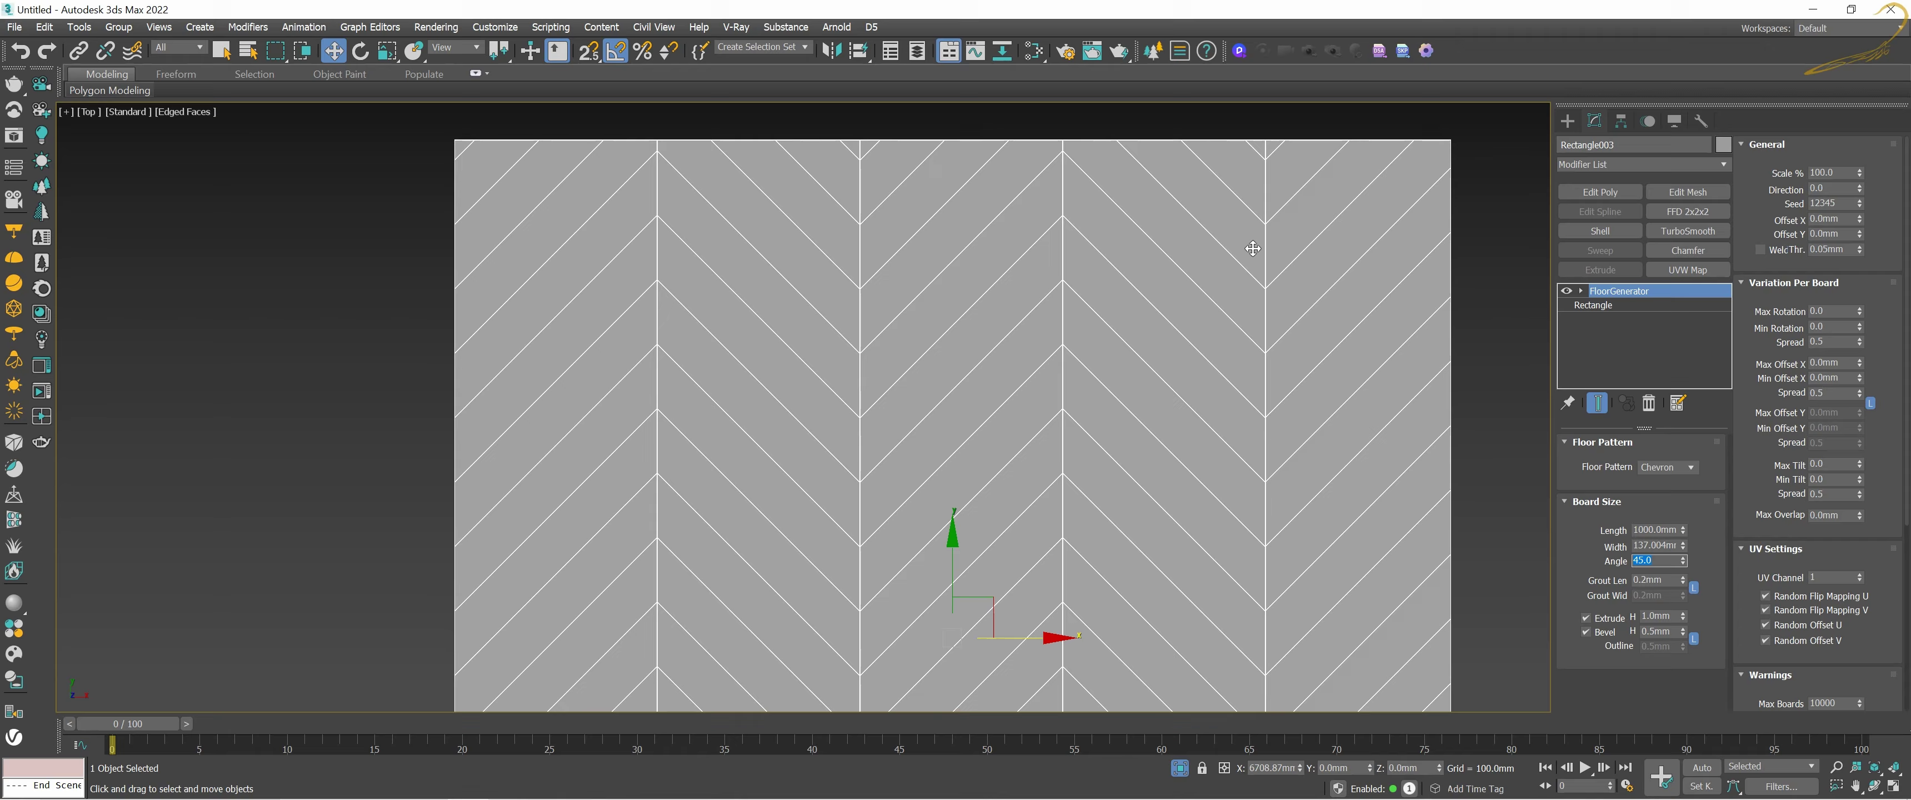
Step: Reset the grout length to 0.0mm to close the seams
{"action": "scroll", "coordinate": [1232, 322], "scroll_direction": "up", "scroll_amount": 5}
{"action": "scroll", "coordinate": [1233, 323], "scroll_direction": "up", "scroll_amount": 4}
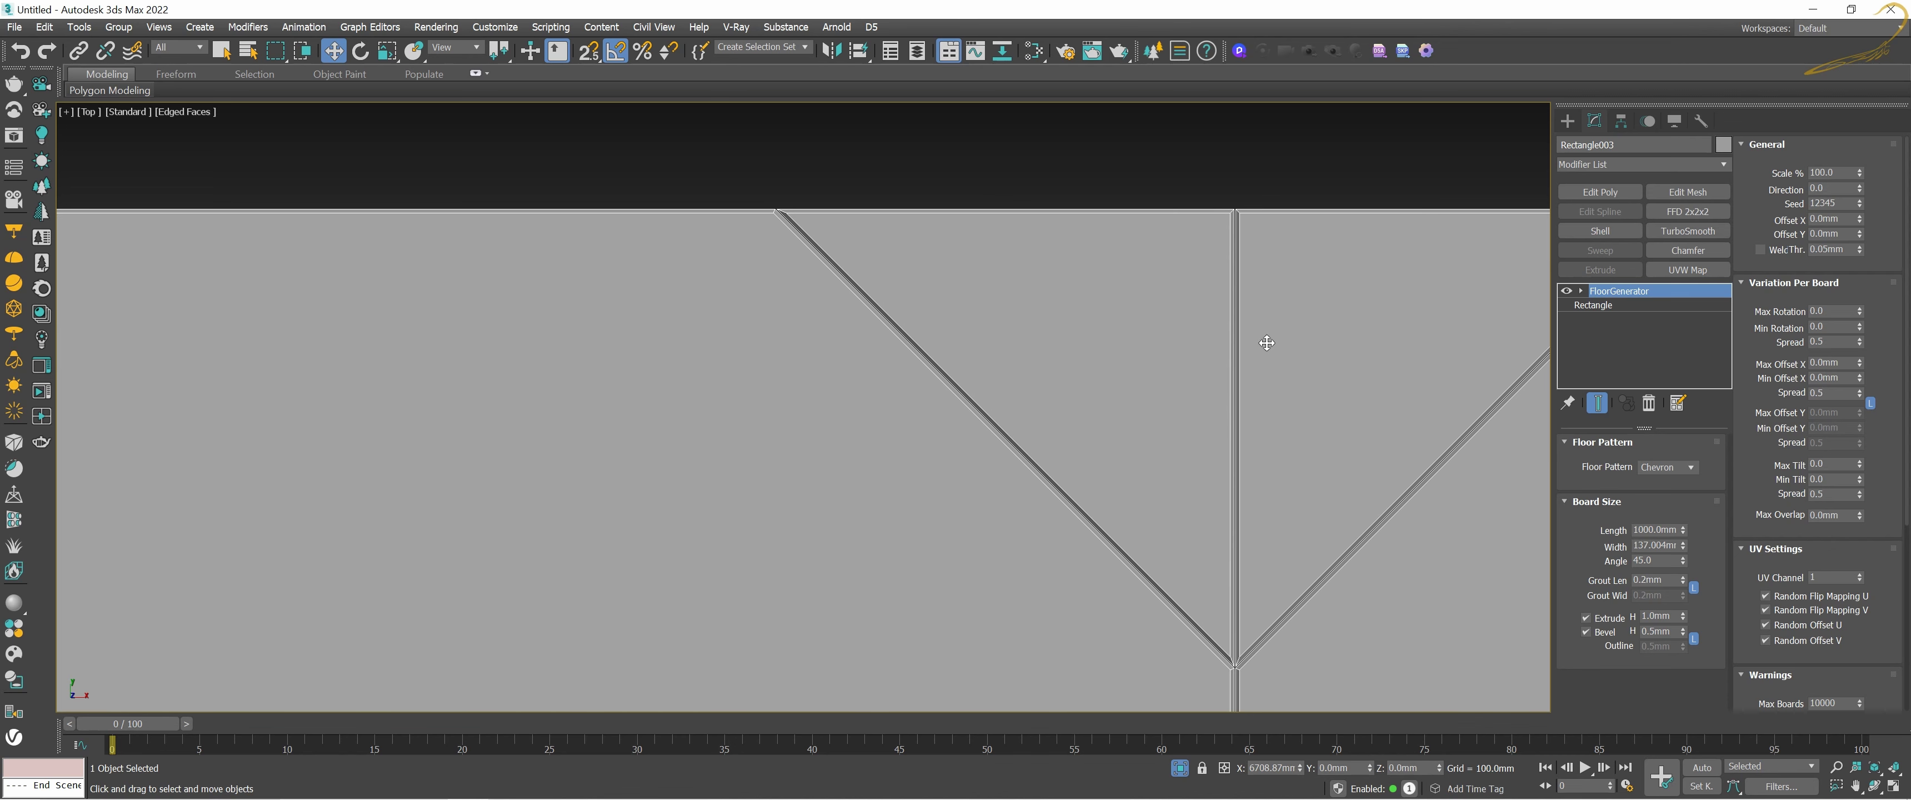
{"action": "right_click", "coordinate": [1682, 586]}
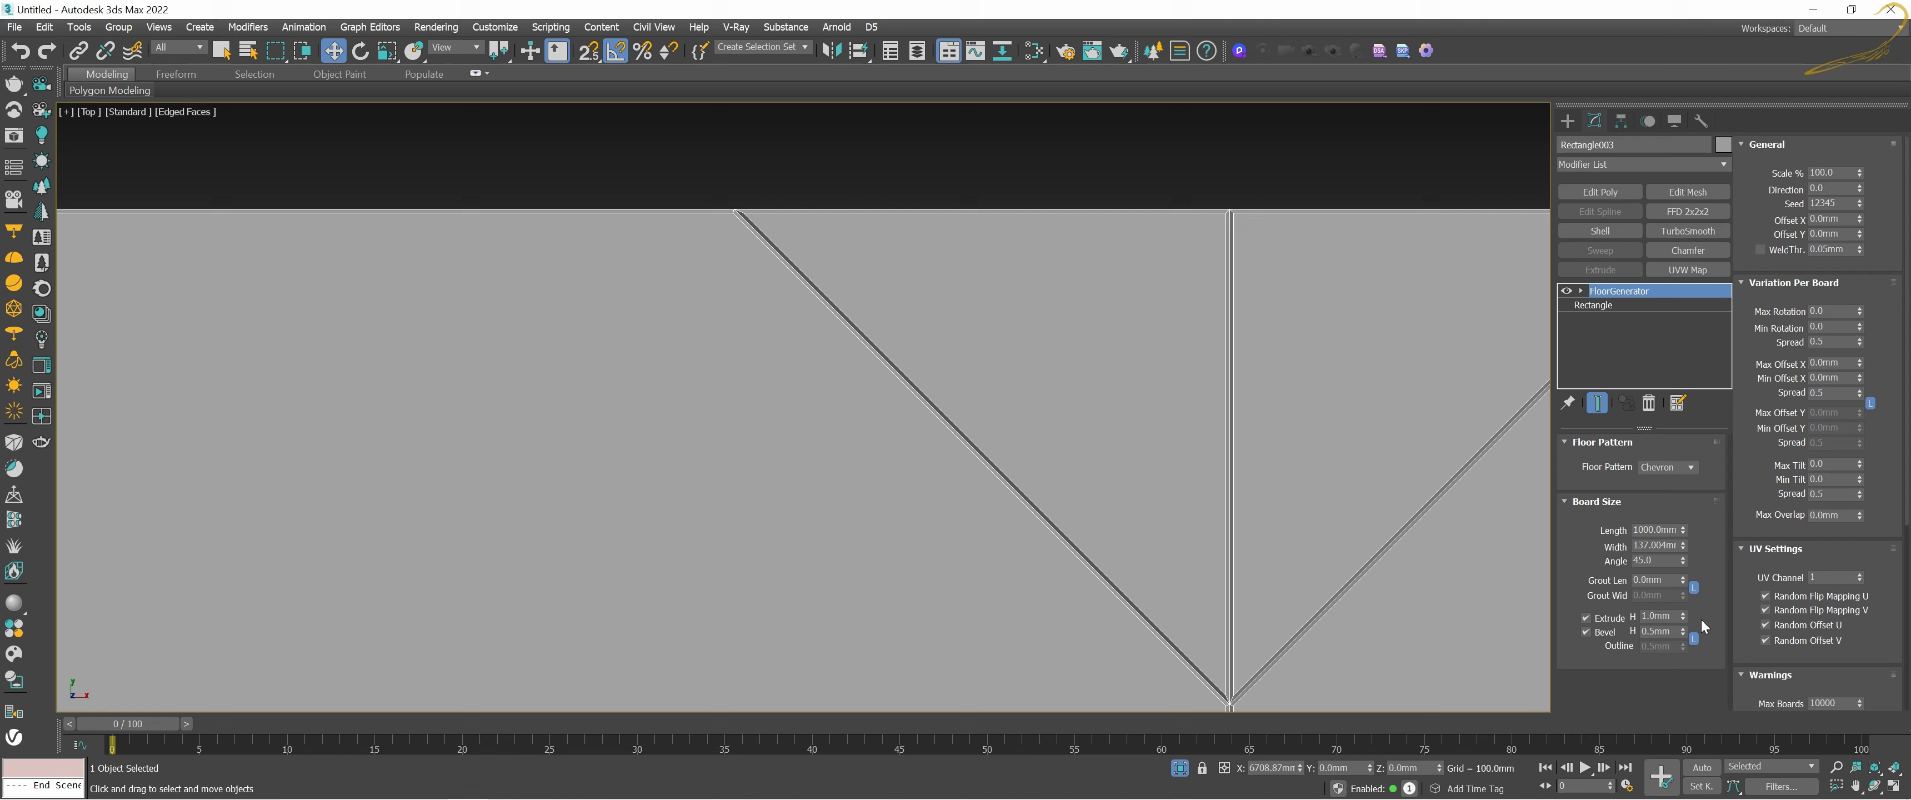
Step: Set the chevron Extrude H to 5mm and try a 2mm bevel
{"action": "left_click_drag", "start_coordinate": [1683, 615], "coordinate": [1658, 610]}
{"action": "type", "text": "5"}
{"action": "key", "text": "Tab"}
{"action": "double_click", "coordinate": [1672, 630]}
{"action": "type", "text": "2"}
{"action": "key", "text": "Return"}
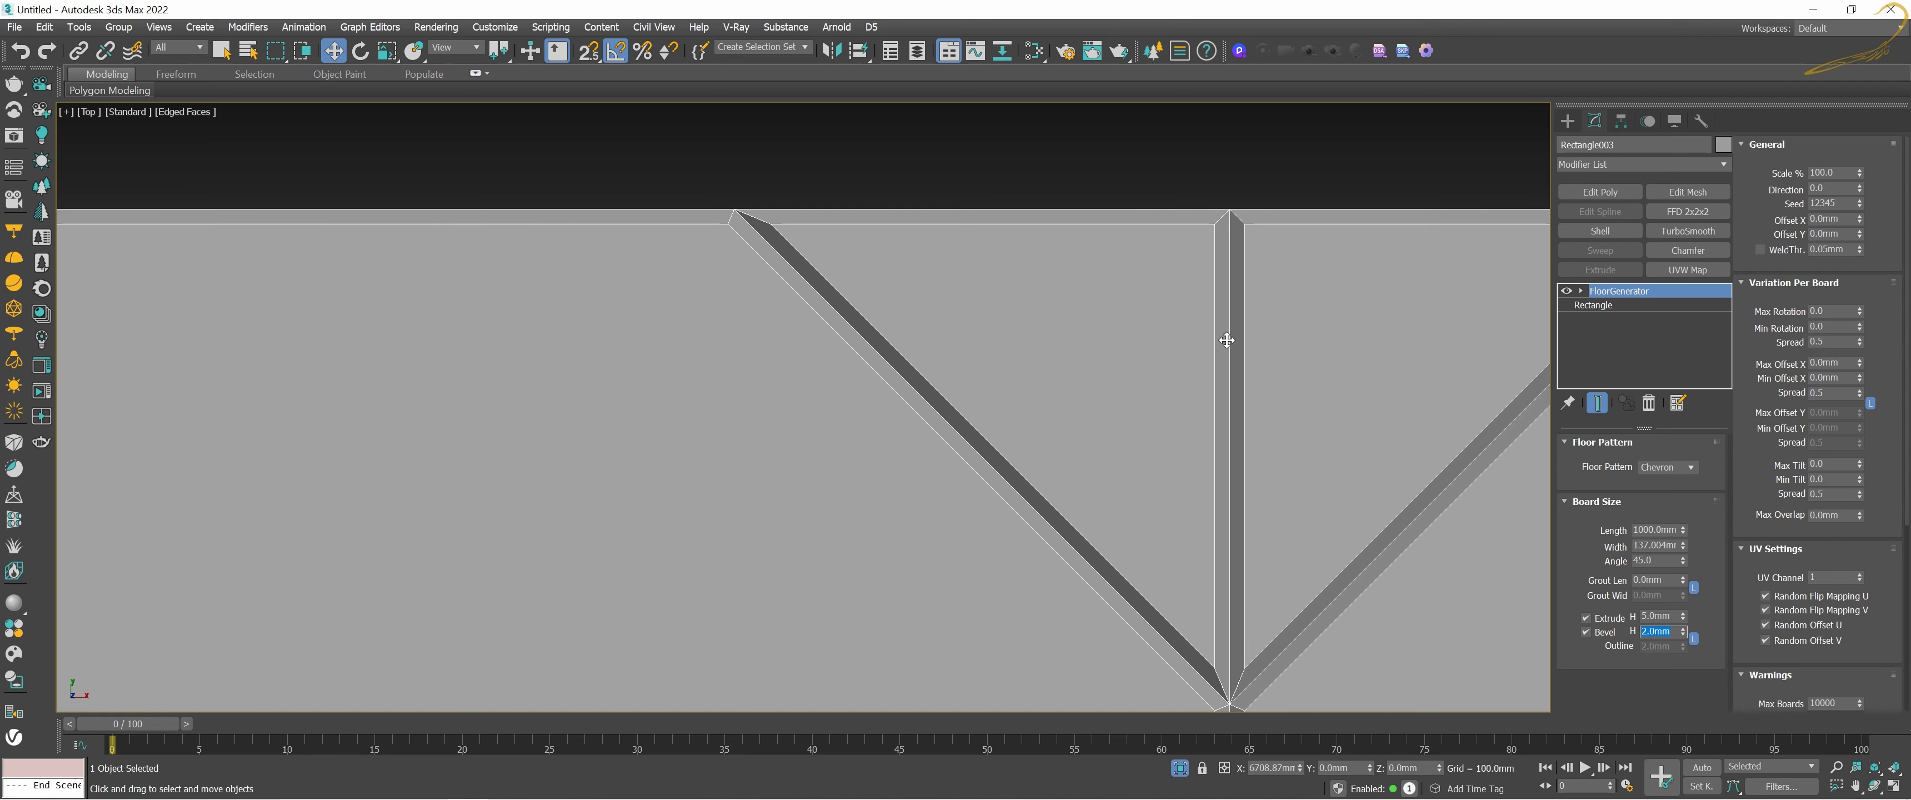
Step: Pan and zoom over the chevron floor to inspect the bevelled boards
{"action": "scroll", "coordinate": [1224, 349], "scroll_direction": "down", "scroll_amount": 3}
{"action": "scroll", "coordinate": [1226, 357], "scroll_direction": "down", "scroll_amount": 1}
{"action": "scroll", "coordinate": [1092, 430], "scroll_direction": "down", "scroll_amount": 2}
{"action": "middle_click_drag", "start_coordinate": [1092, 430], "coordinate": [1087, 349]}
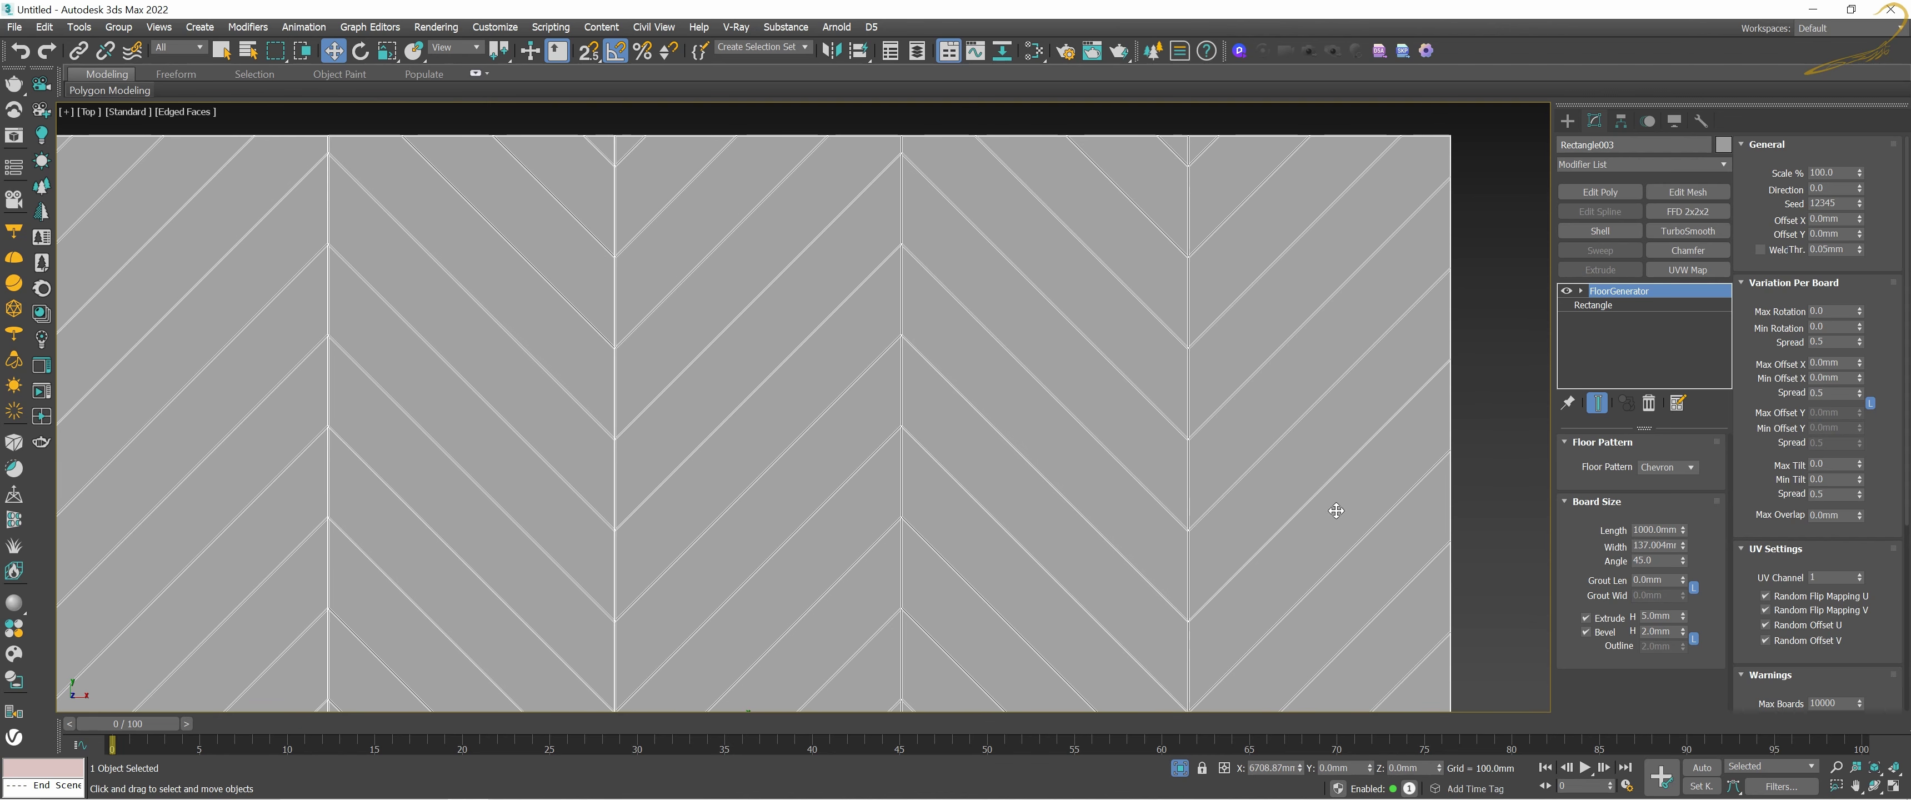
{"action": "scroll", "coordinate": [1187, 159], "scroll_direction": "up", "scroll_amount": 4}
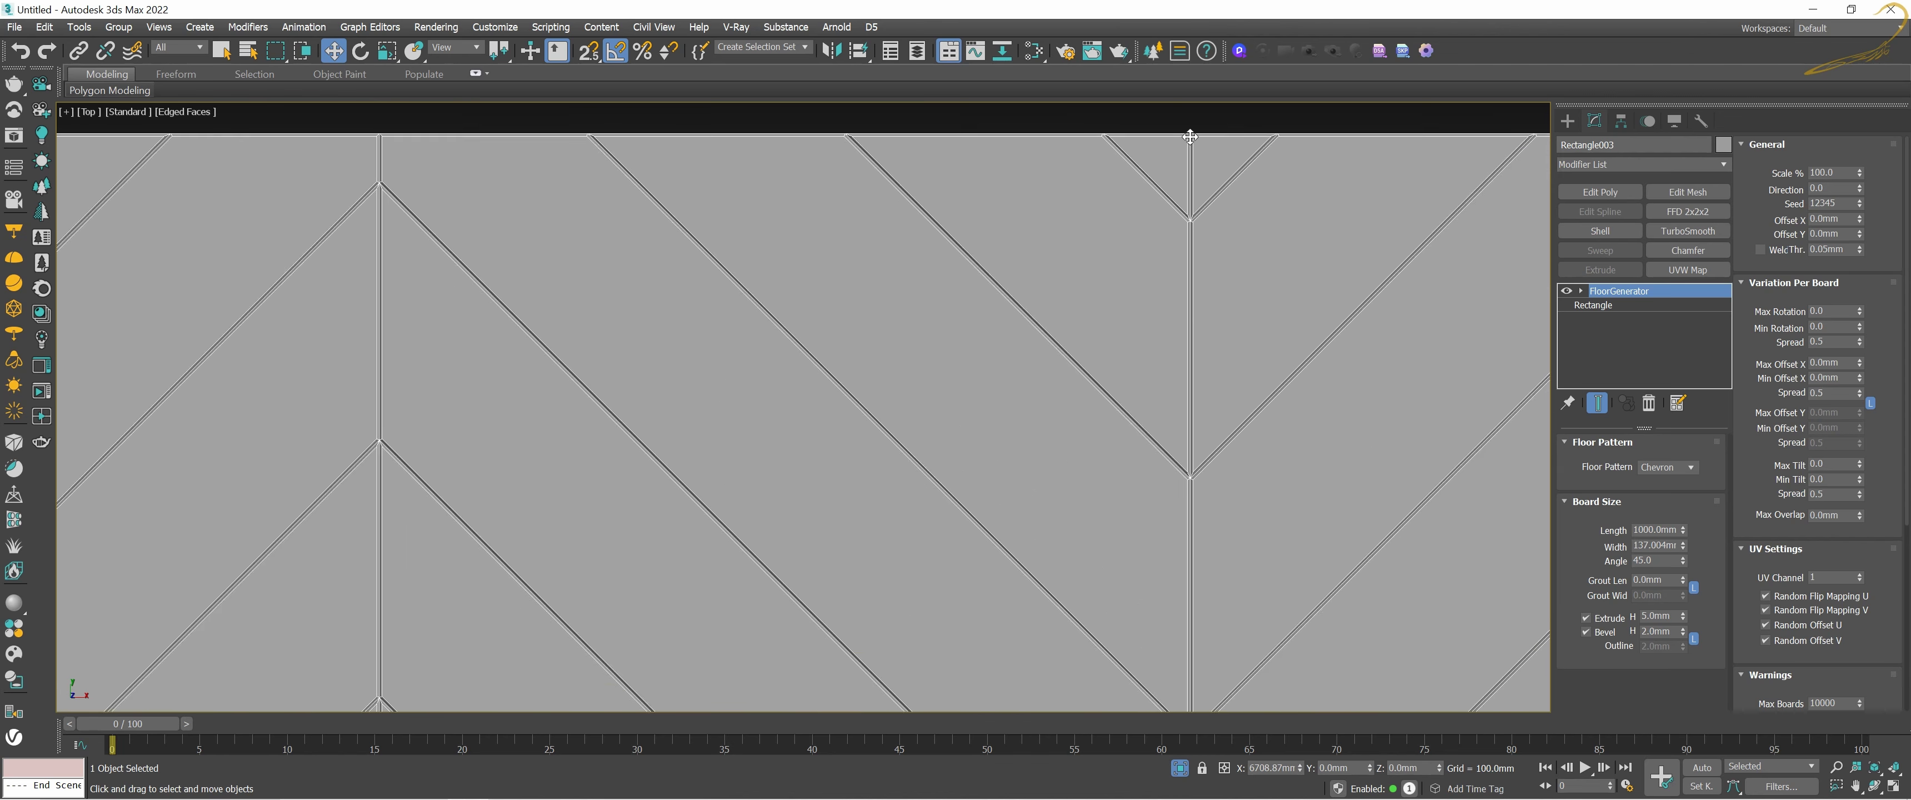
{"action": "scroll", "coordinate": [1196, 147], "scroll_direction": "up", "scroll_amount": 1}
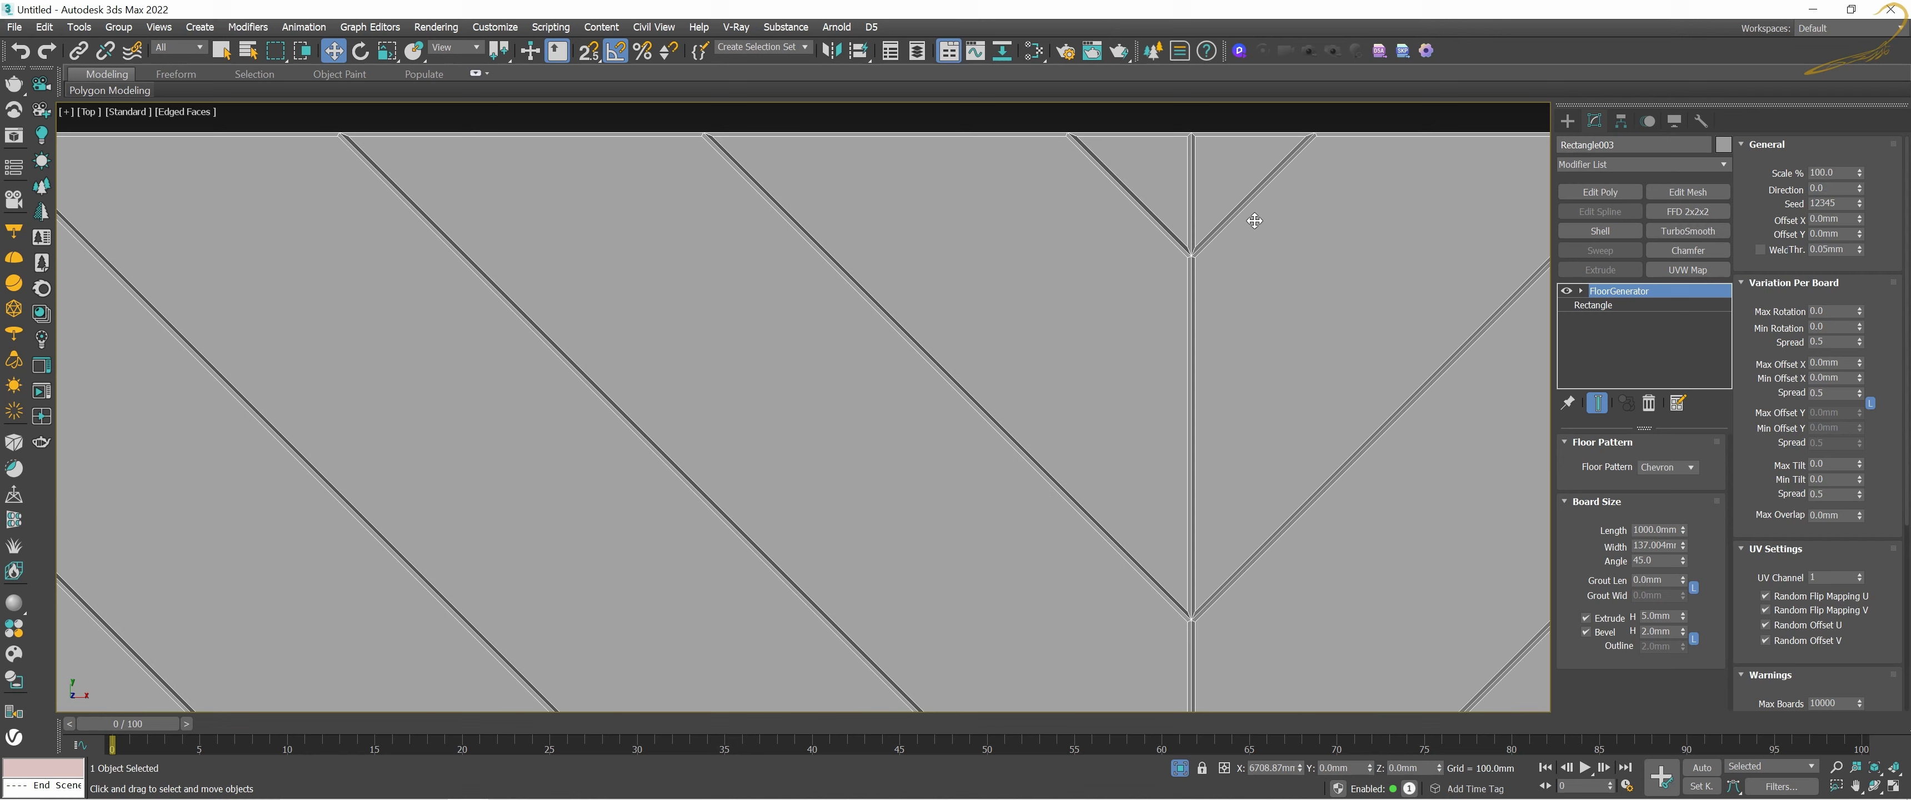
{"action": "scroll", "coordinate": [1265, 221], "scroll_direction": "down", "scroll_amount": 1}
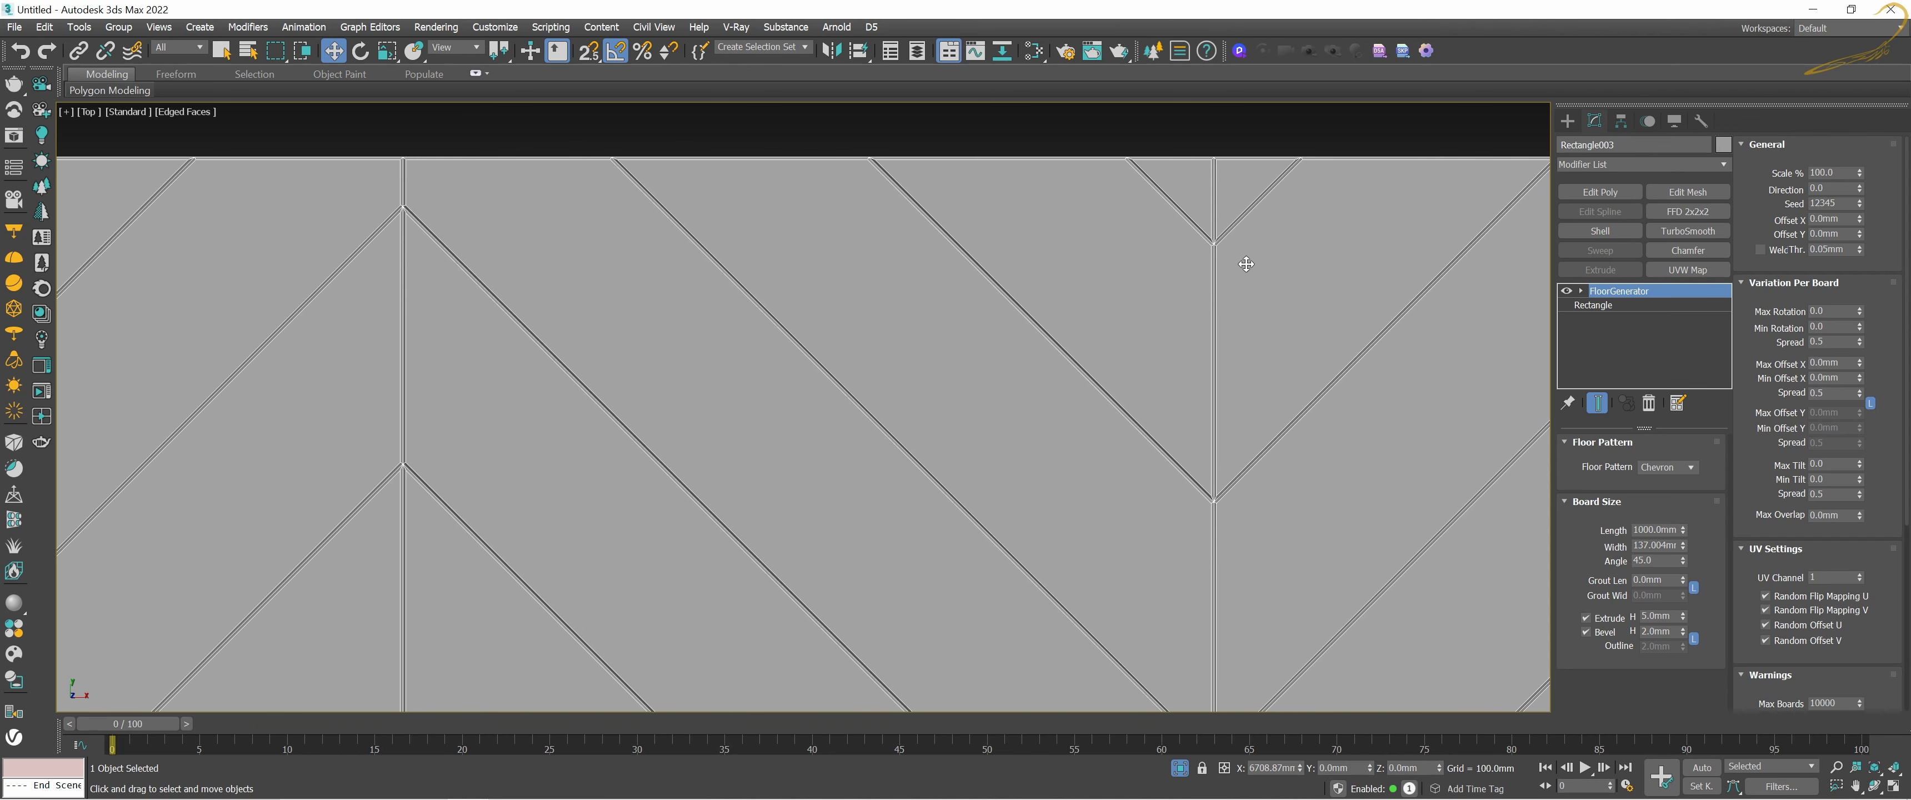
{"action": "scroll", "coordinate": [1246, 256], "scroll_direction": "down", "scroll_amount": 4}
{"action": "scroll", "coordinate": [1260, 390], "scroll_direction": "down", "scroll_amount": 2}
{"action": "scroll", "coordinate": [1261, 391], "scroll_direction": "up", "scroll_amount": 2}
{"action": "scroll", "coordinate": [1243, 371], "scroll_direction": "down", "scroll_amount": 1}
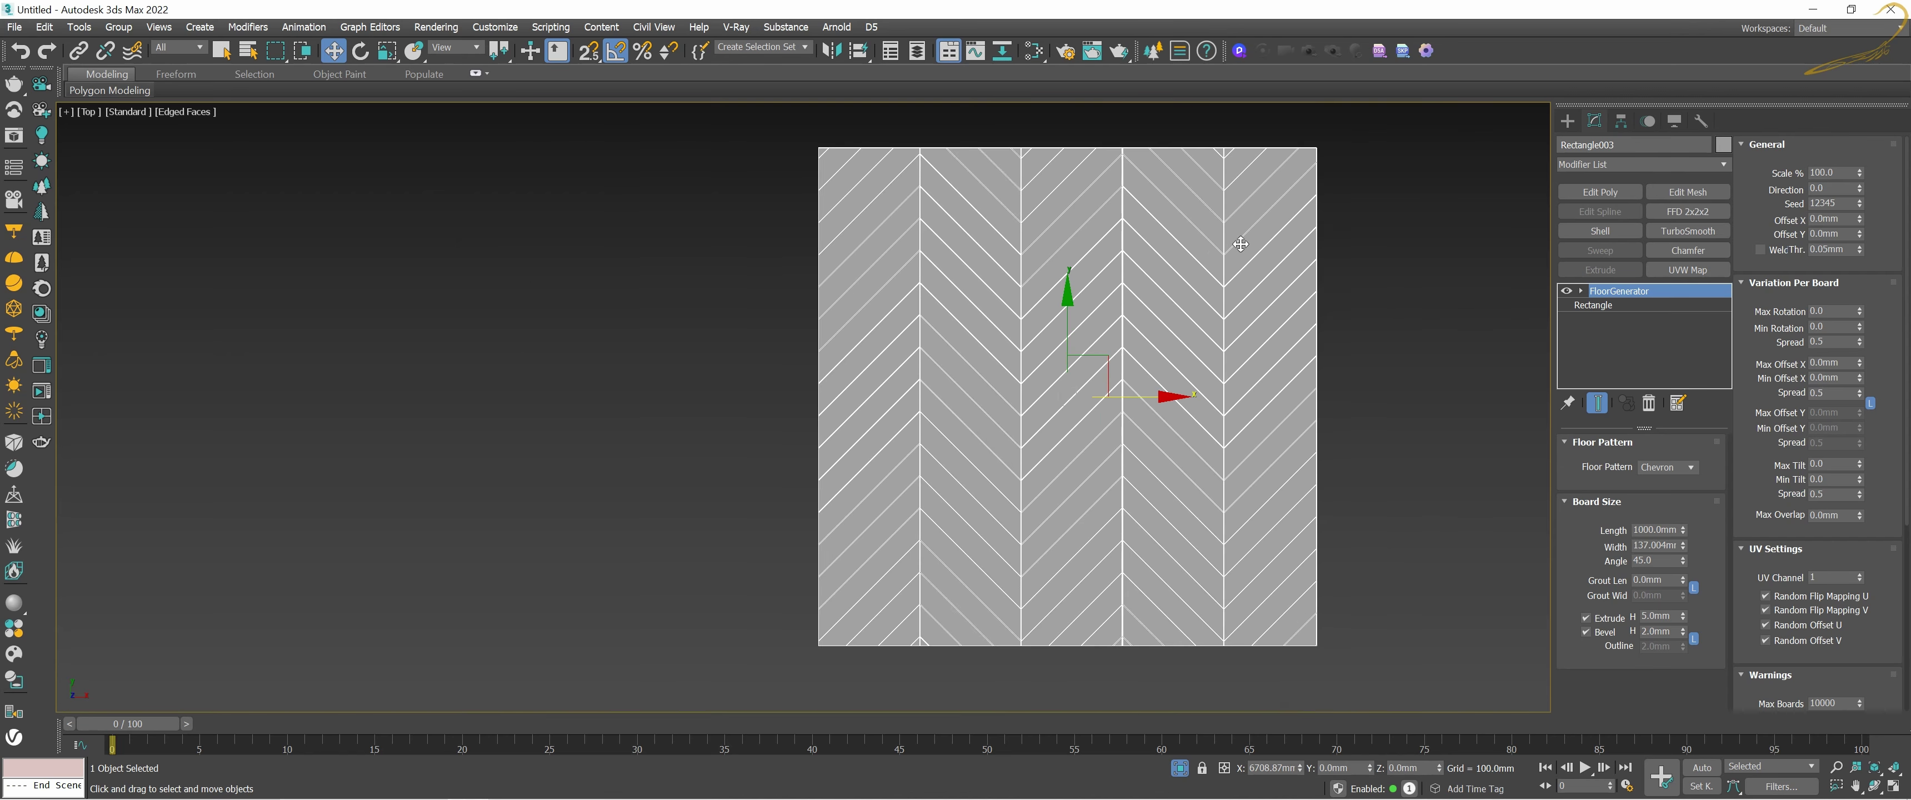
{"action": "scroll", "coordinate": [1228, 348], "scroll_direction": "up", "scroll_amount": 1}
{"action": "scroll", "coordinate": [1222, 336], "scroll_direction": "up", "scroll_amount": 3}
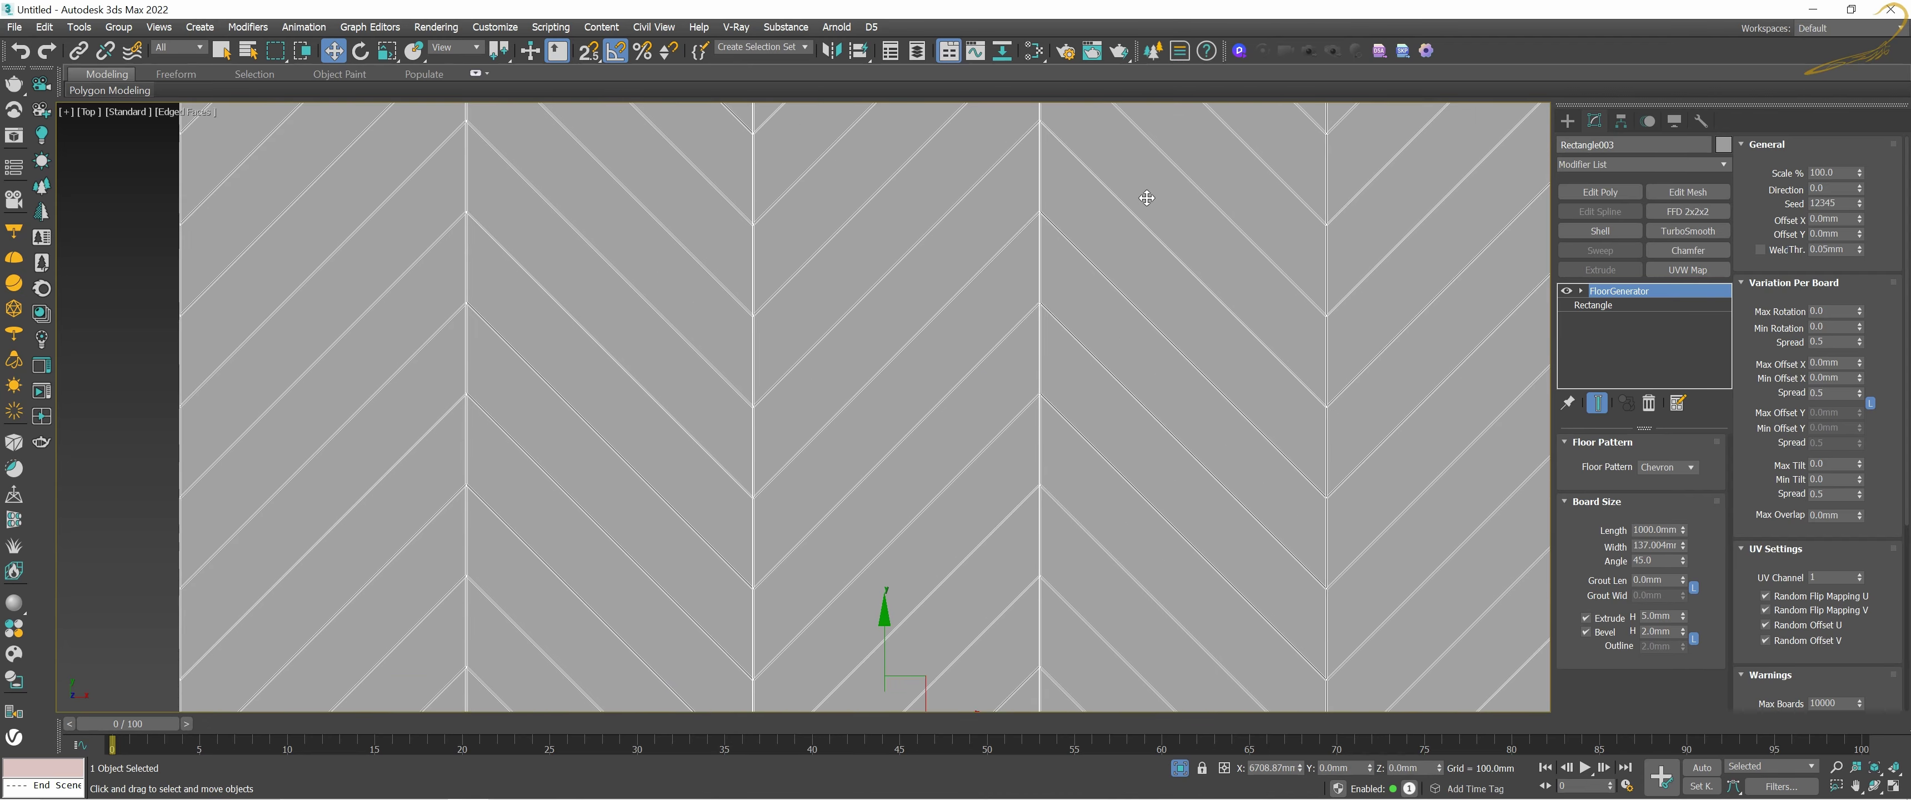
{"action": "middle_click_drag", "start_coordinate": [1148, 215], "coordinate": [1174, 382]}
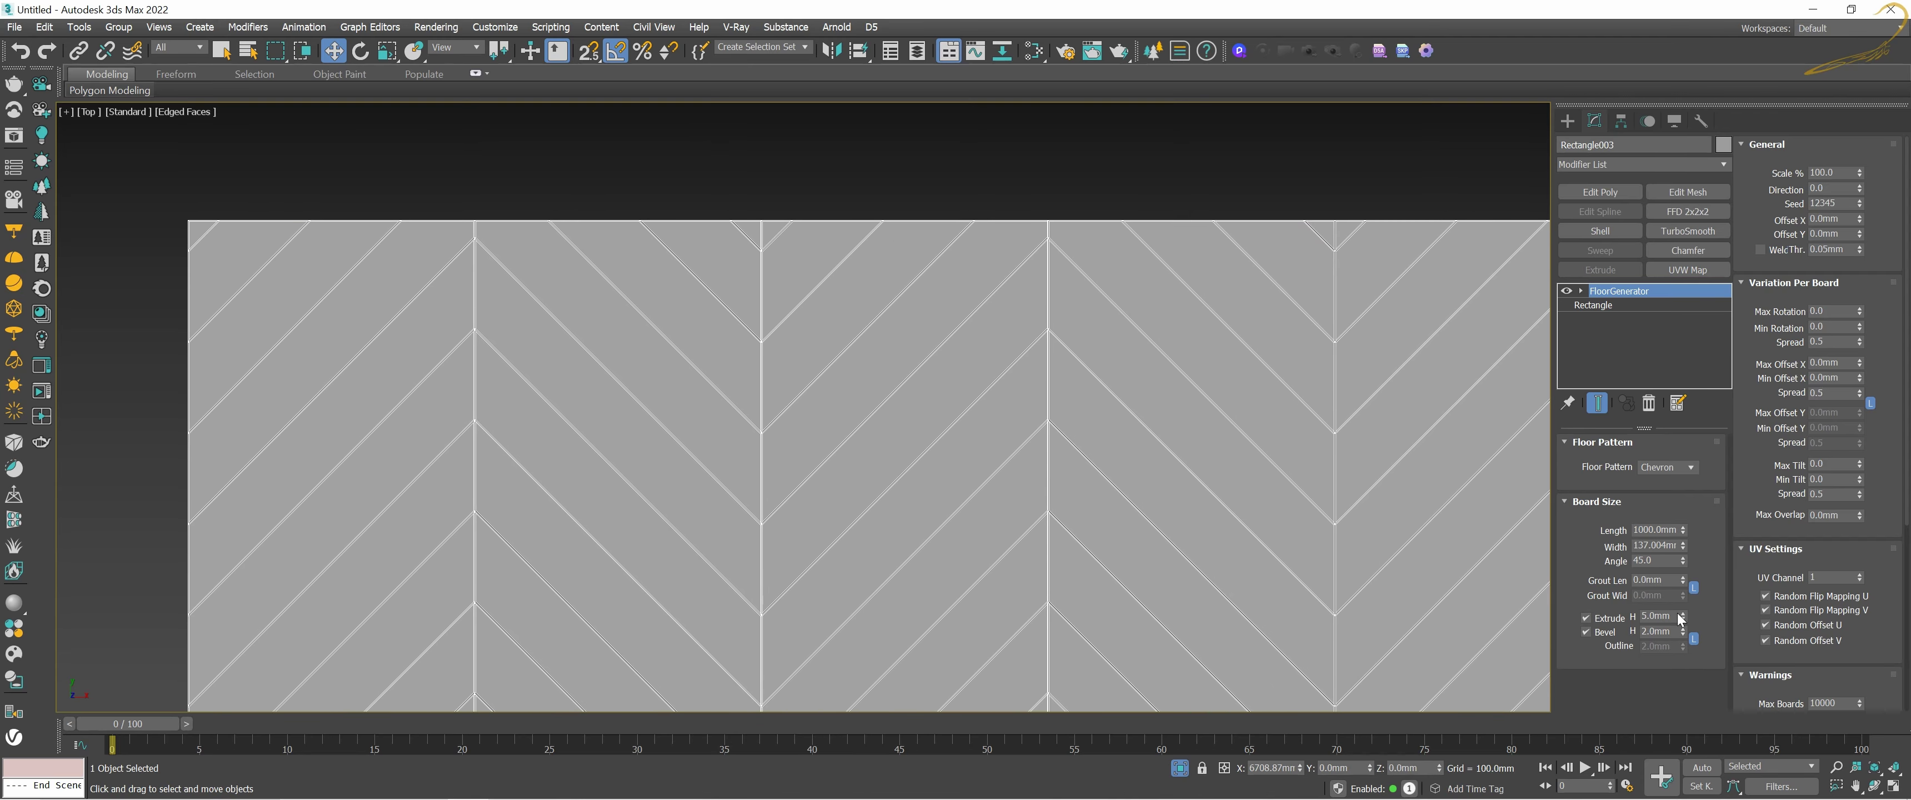
Step: Raise Bevel H to 5mm and deselect the chevron floor
{"action": "left_click_drag", "start_coordinate": [1683, 630], "coordinate": [1683, 616]}
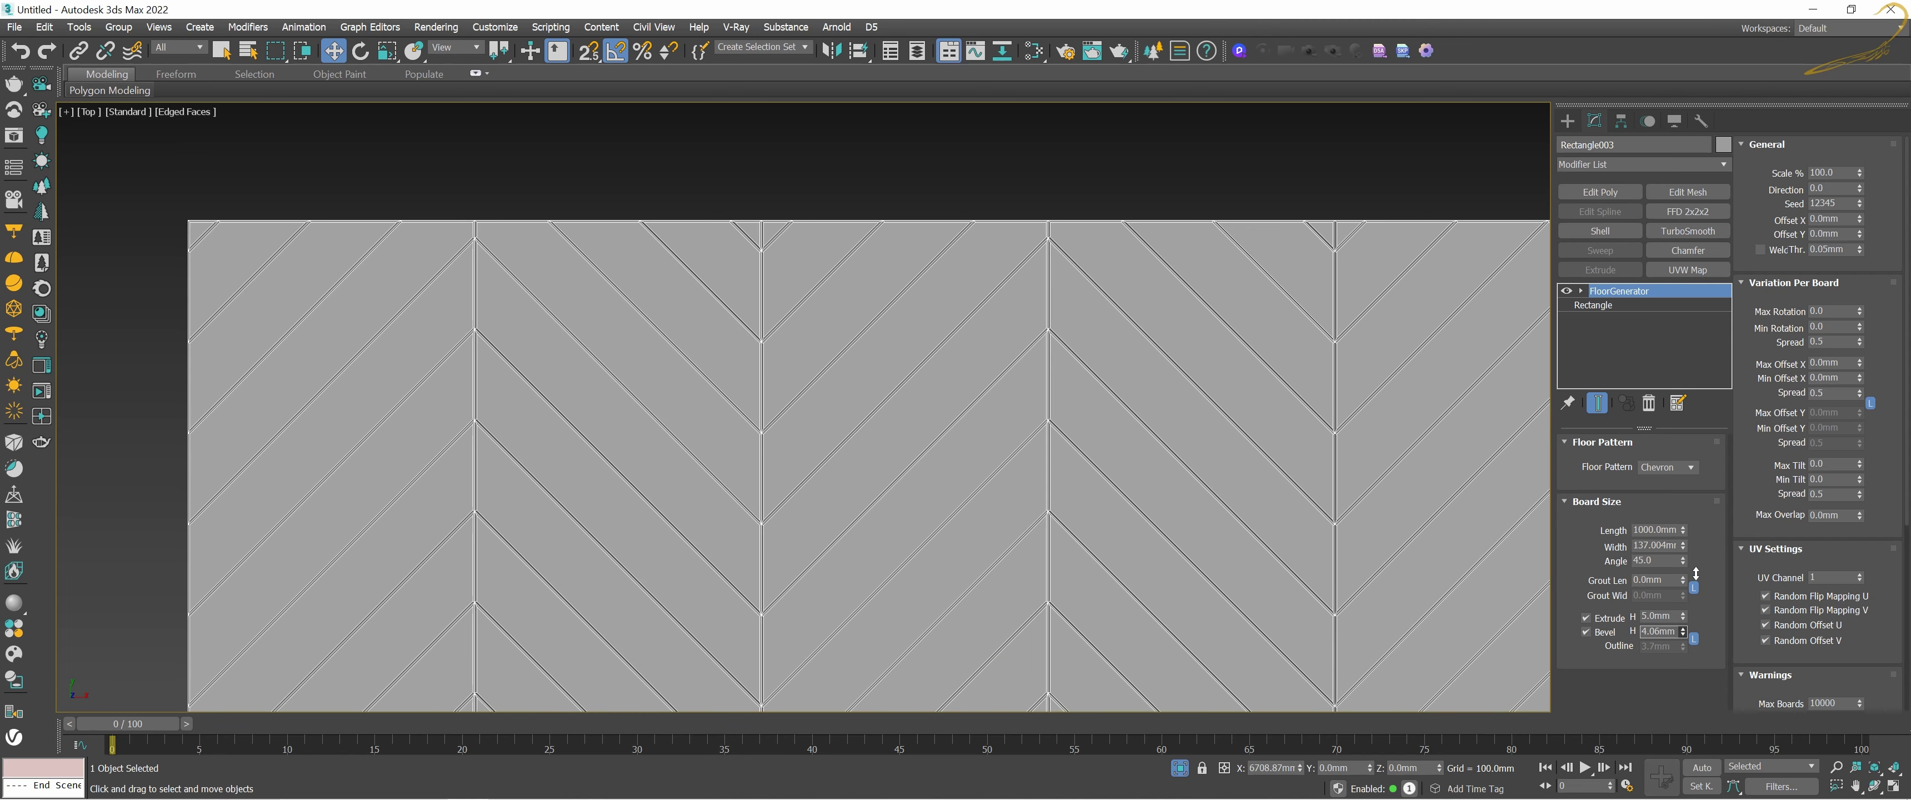
{"action": "double_click", "coordinate": [1662, 631]}
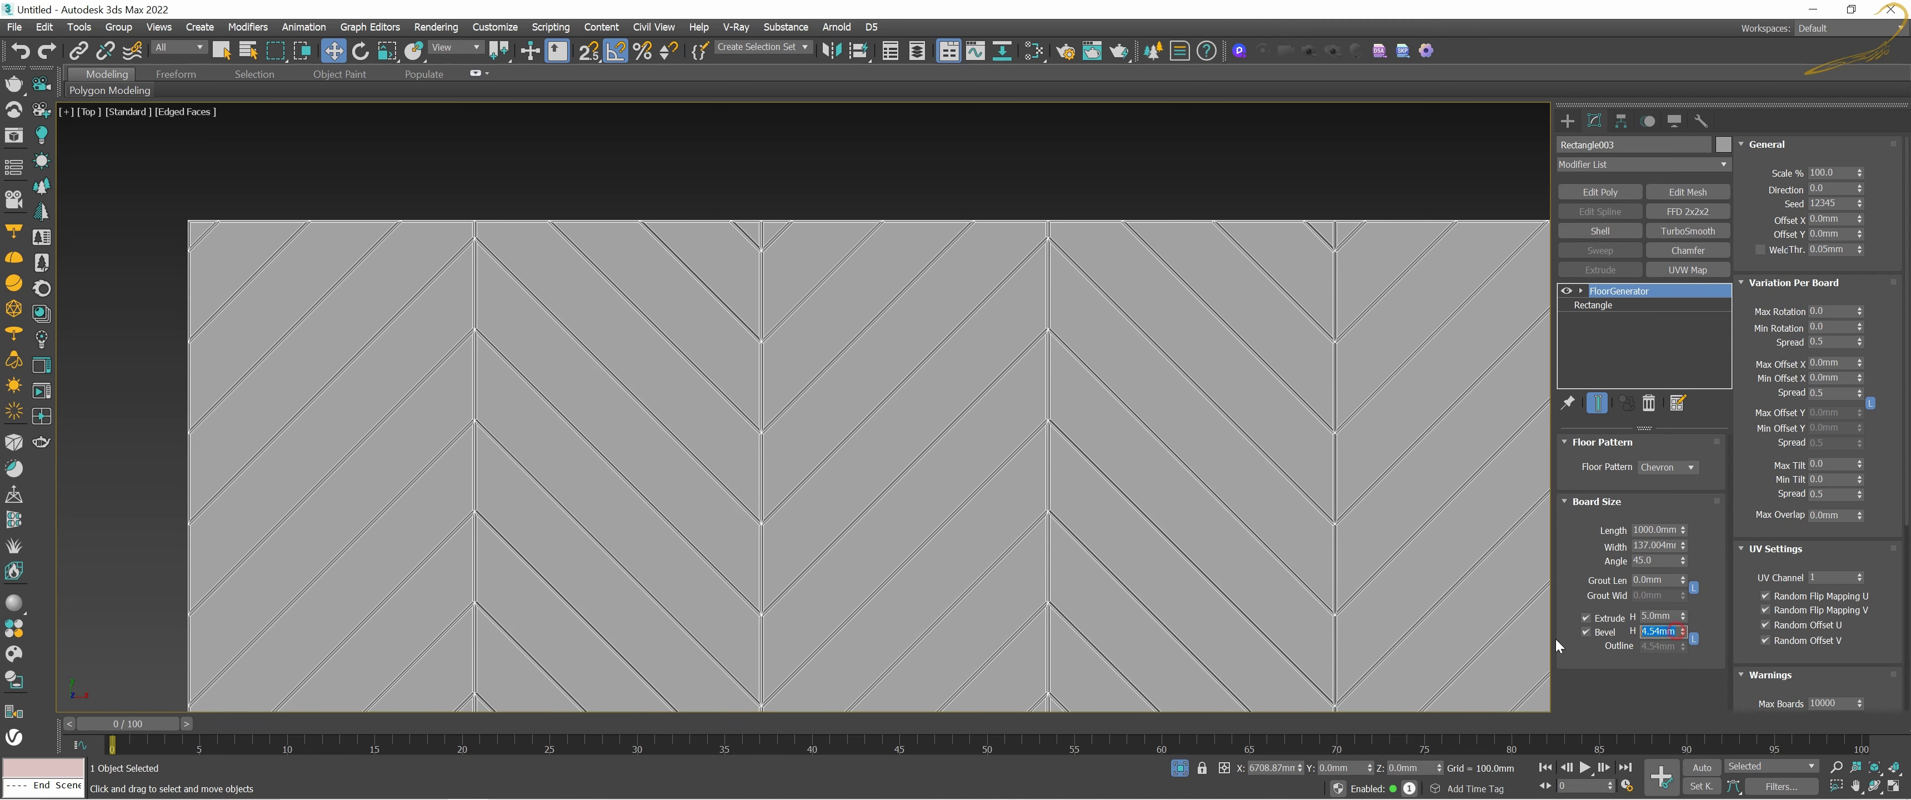
{"action": "type", "text": "5"}
{"action": "key", "text": "Return"}
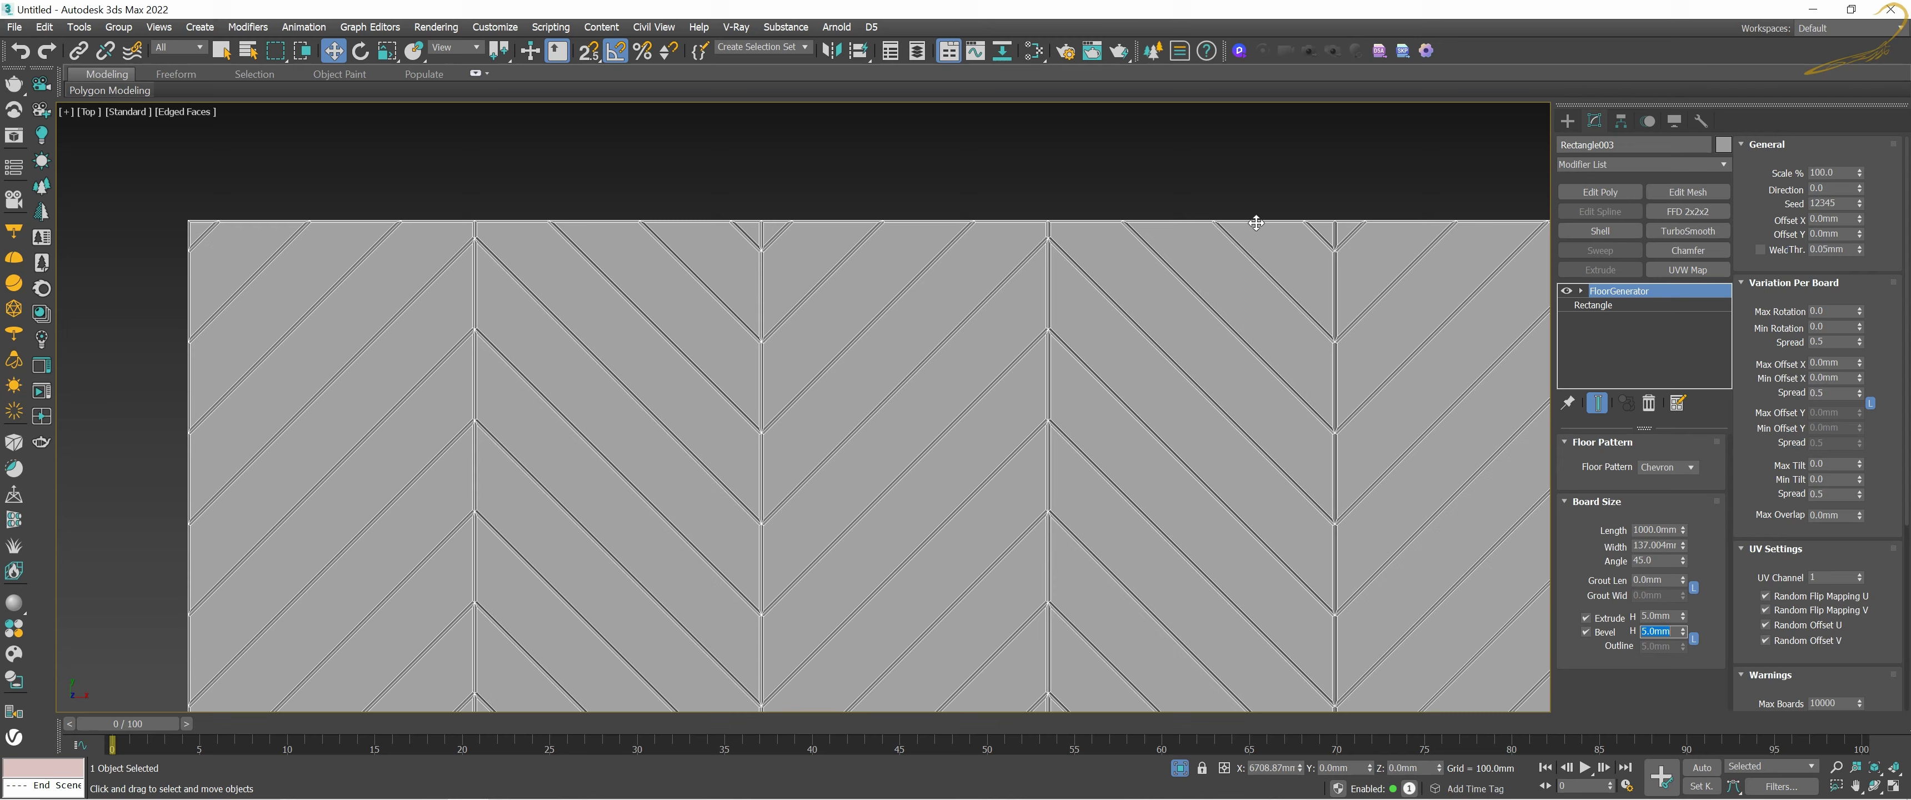
{"action": "left_click", "coordinate": [1252, 194]}
{"action": "scroll", "coordinate": [1246, 223], "scroll_direction": "down", "scroll_amount": 3}
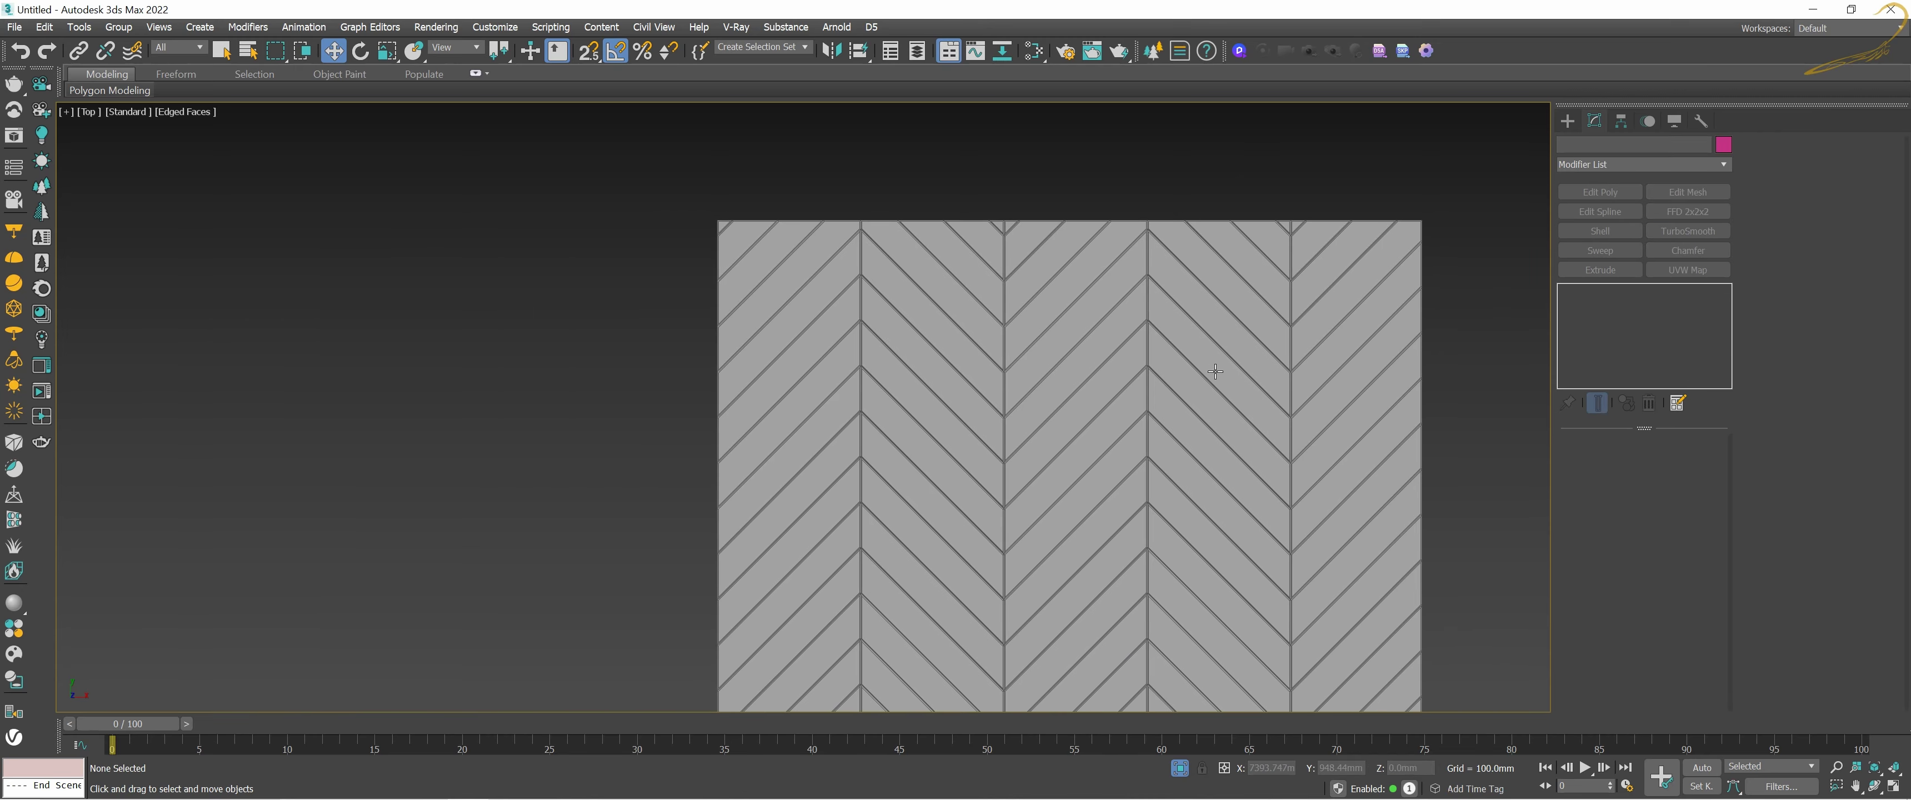
Step: Reselect the chevron floor, end isolation, and pan toward the basket weave floor
{"action": "scroll", "coordinate": [1215, 371], "scroll_direction": "up", "scroll_amount": 3}
{"action": "middle_click_drag", "start_coordinate": [1185, 426], "coordinate": [1146, 435]}
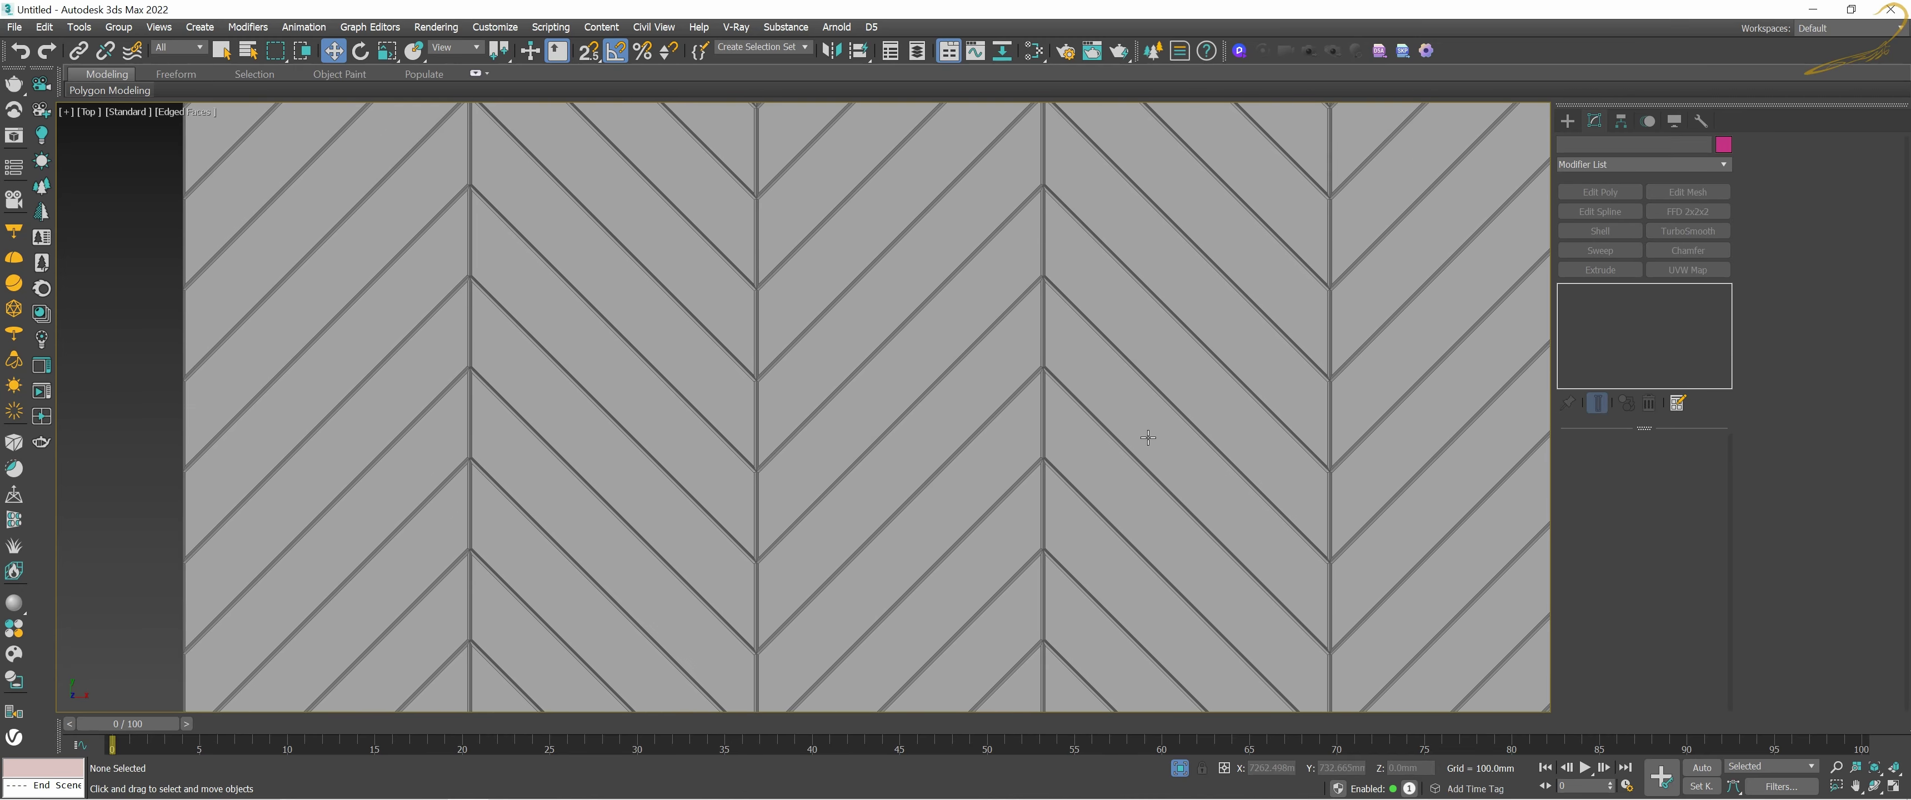
{"action": "scroll", "coordinate": [1157, 434], "scroll_direction": "down", "scroll_amount": 2}
{"action": "left_click", "coordinate": [1250, 394]}
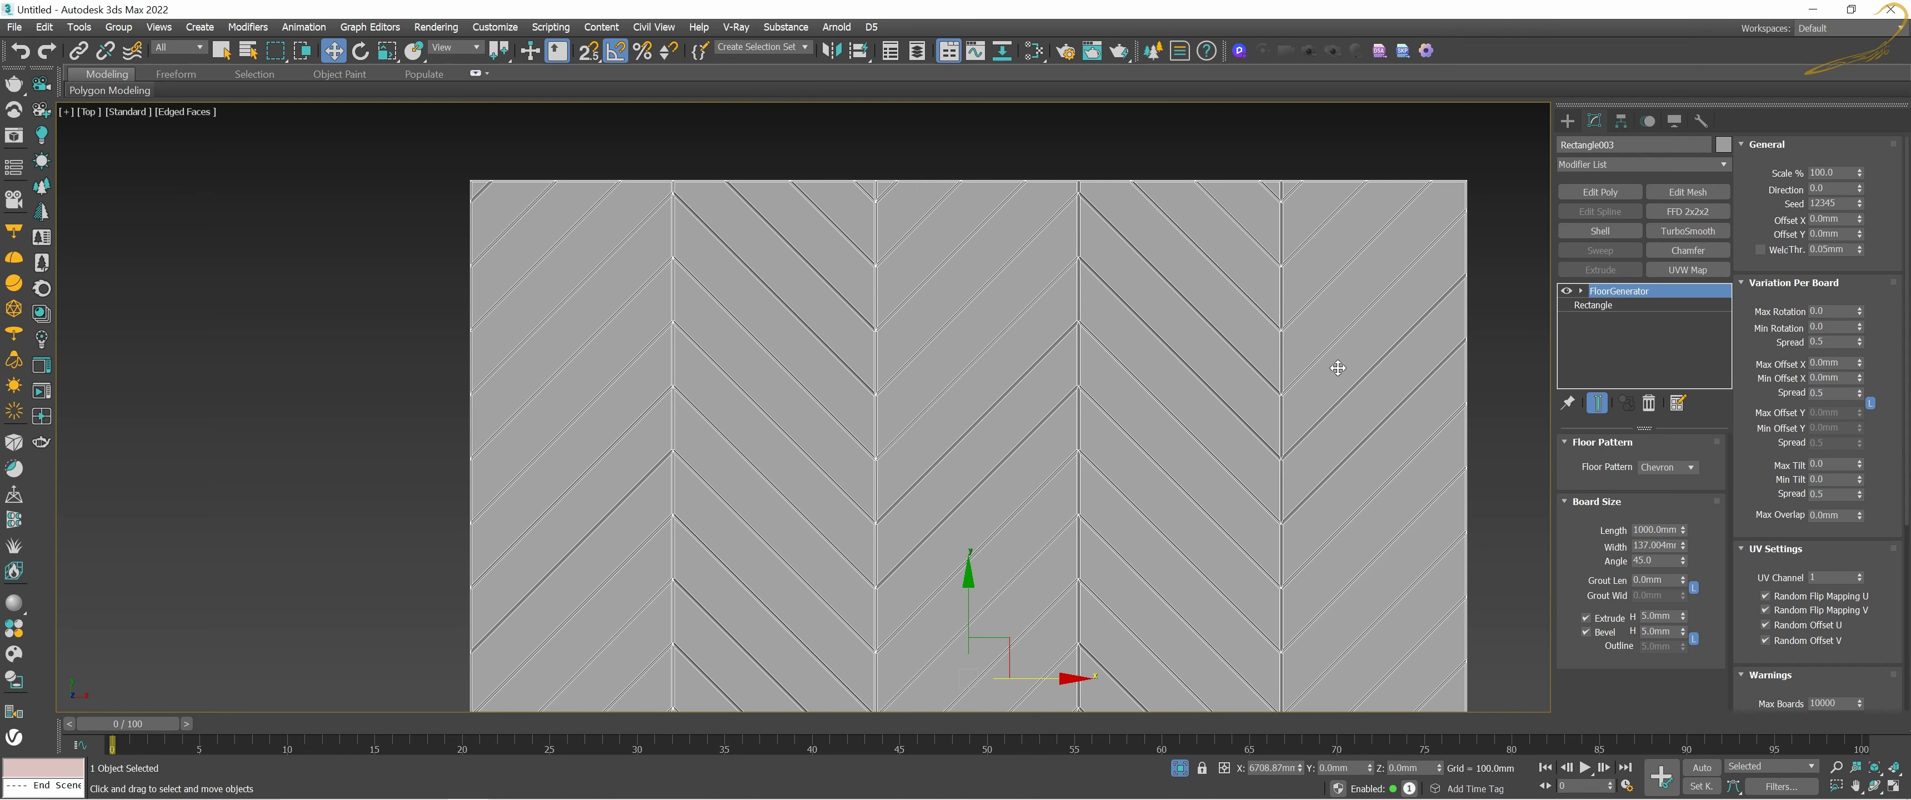
{"action": "scroll", "coordinate": [1345, 360], "scroll_direction": "down", "scroll_amount": 2}
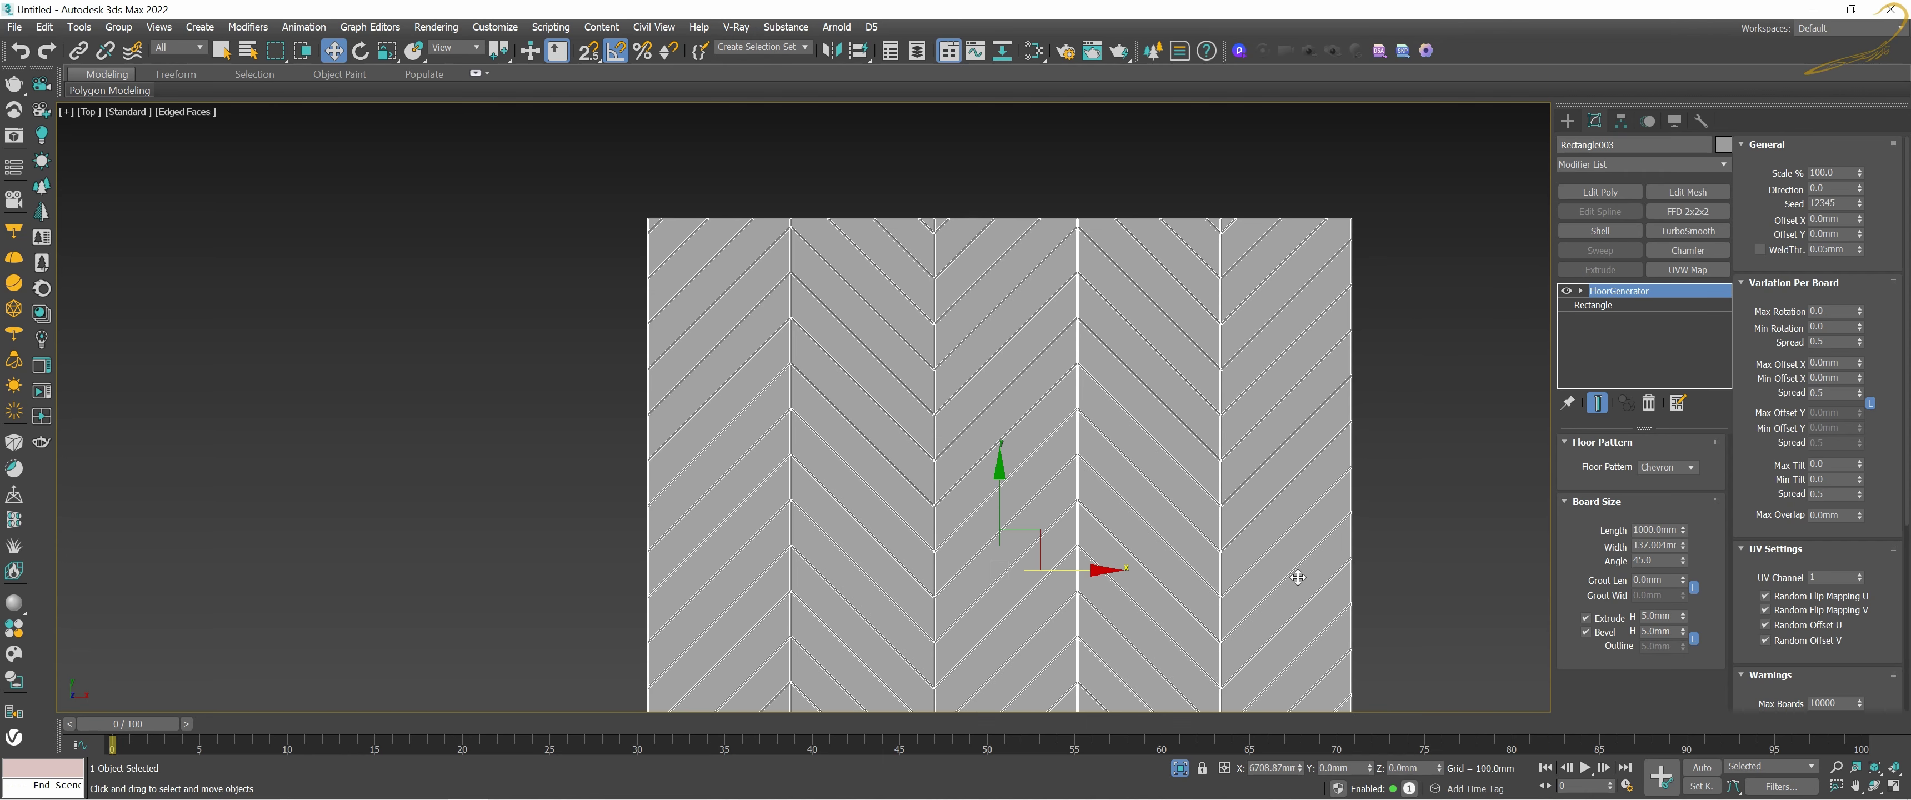
{"action": "left_click", "coordinate": [1182, 766]}
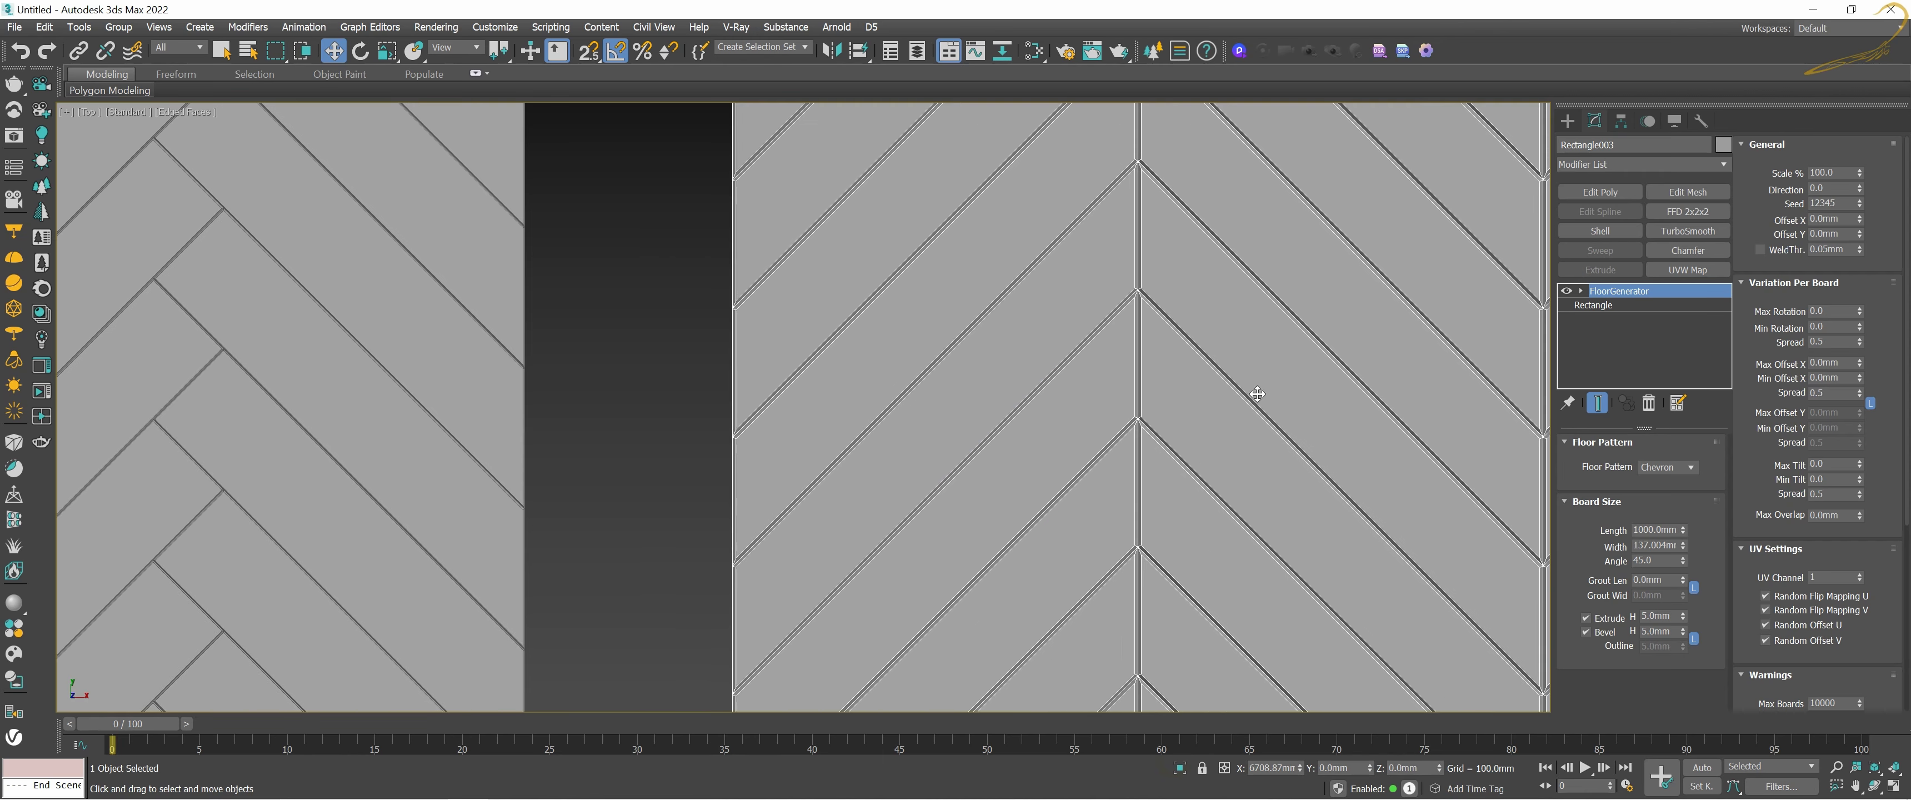
{"action": "scroll", "coordinate": [1180, 445], "scroll_direction": "down", "scroll_amount": 5}
{"action": "middle_click_drag", "start_coordinate": [1190, 384], "coordinate": [811, 356]}
Step: Select the basket weave floor and frame it in the Perspective view
{"action": "left_click", "coordinate": [1146, 267]}
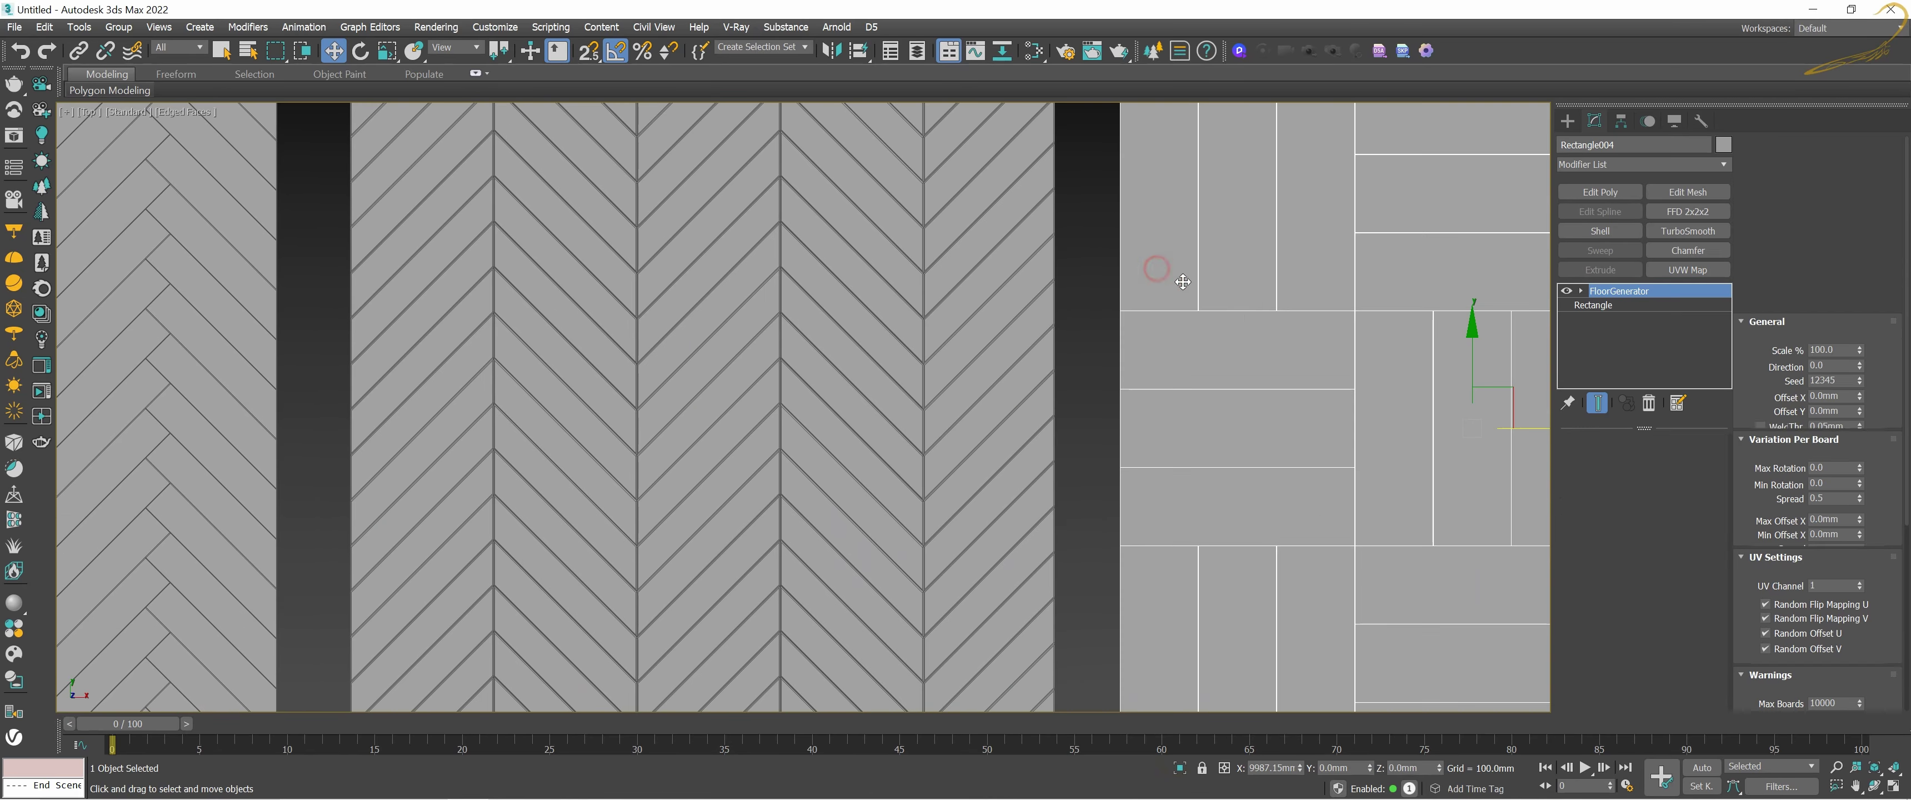
{"action": "middle_click_drag", "start_coordinate": [1146, 267], "coordinate": [971, 308]}
{"action": "key", "text": "p"}
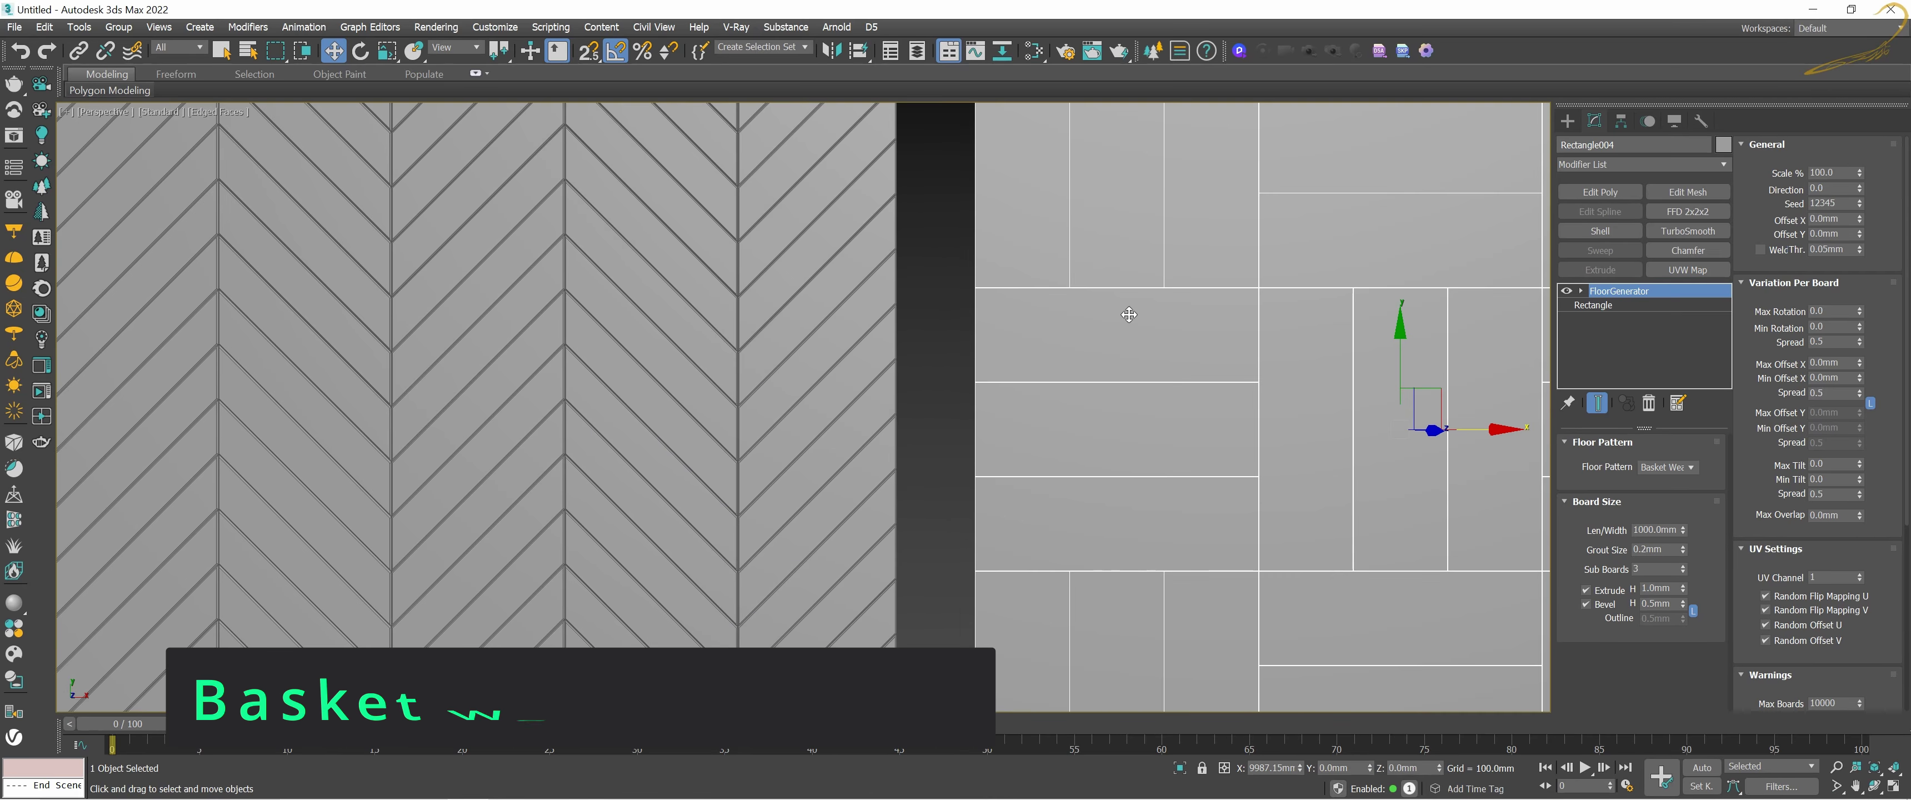
{"action": "key", "text": "z"}
{"action": "scroll", "coordinate": [1085, 380], "scroll_direction": "down", "scroll_amount": 3}
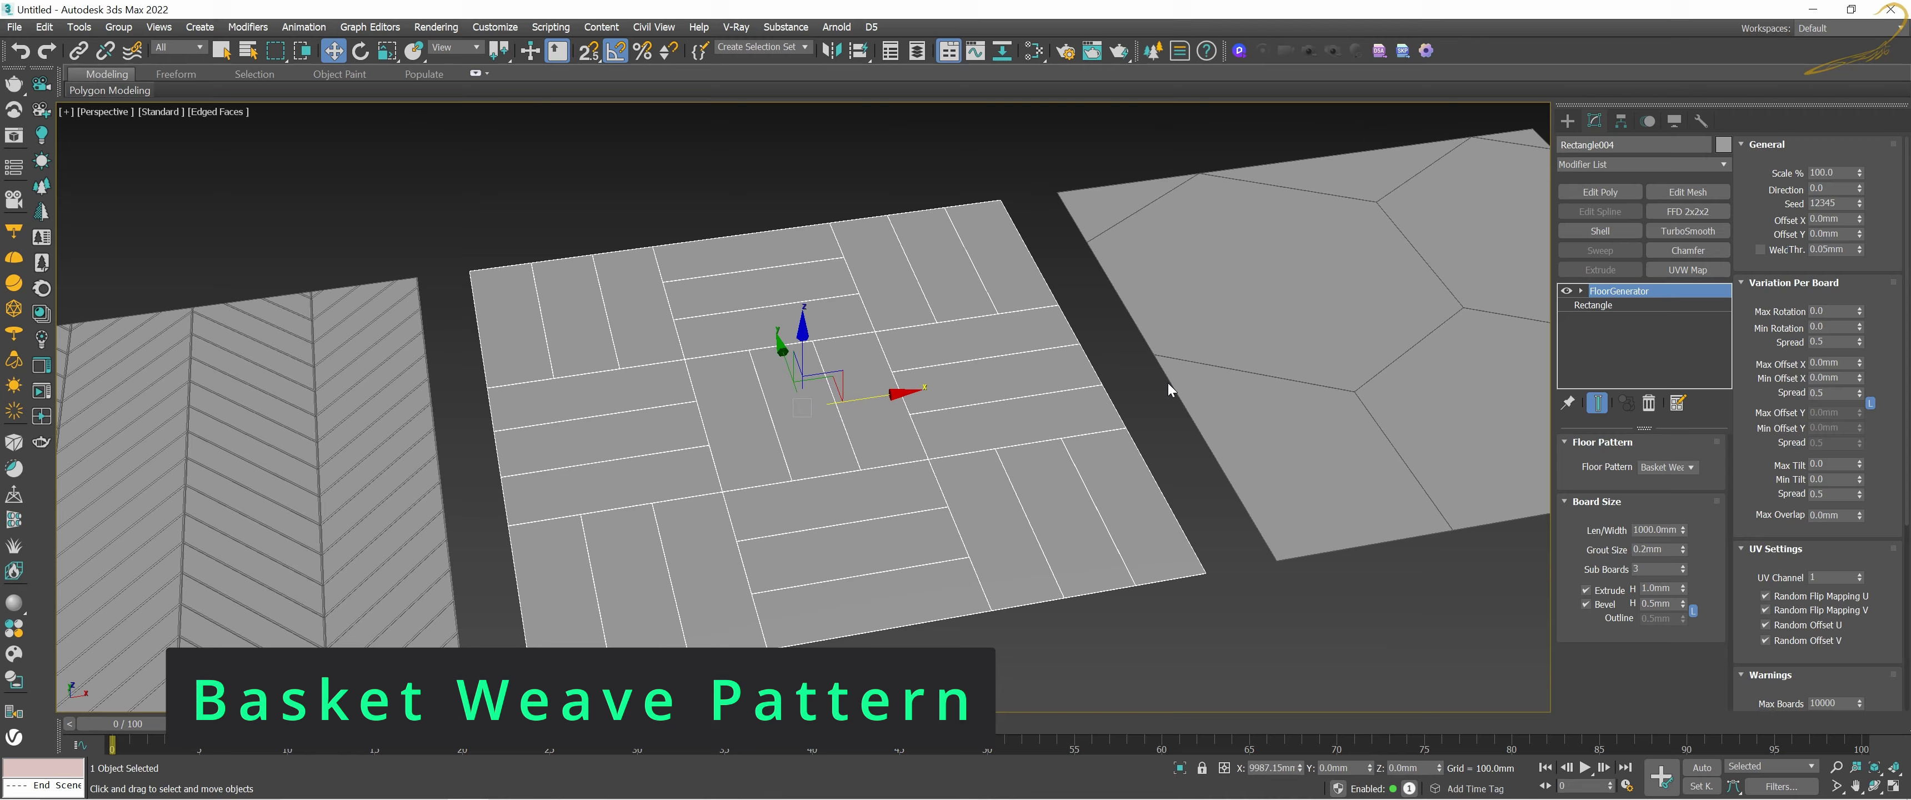
{"action": "middle_click_drag", "start_coordinate": [1167, 381], "coordinate": [1172, 742], "text": "alt"}
Step: Isolate the basket weave floor, hiding the other floors, and orbit around it
{"action": "left_click", "coordinate": [1179, 769]}
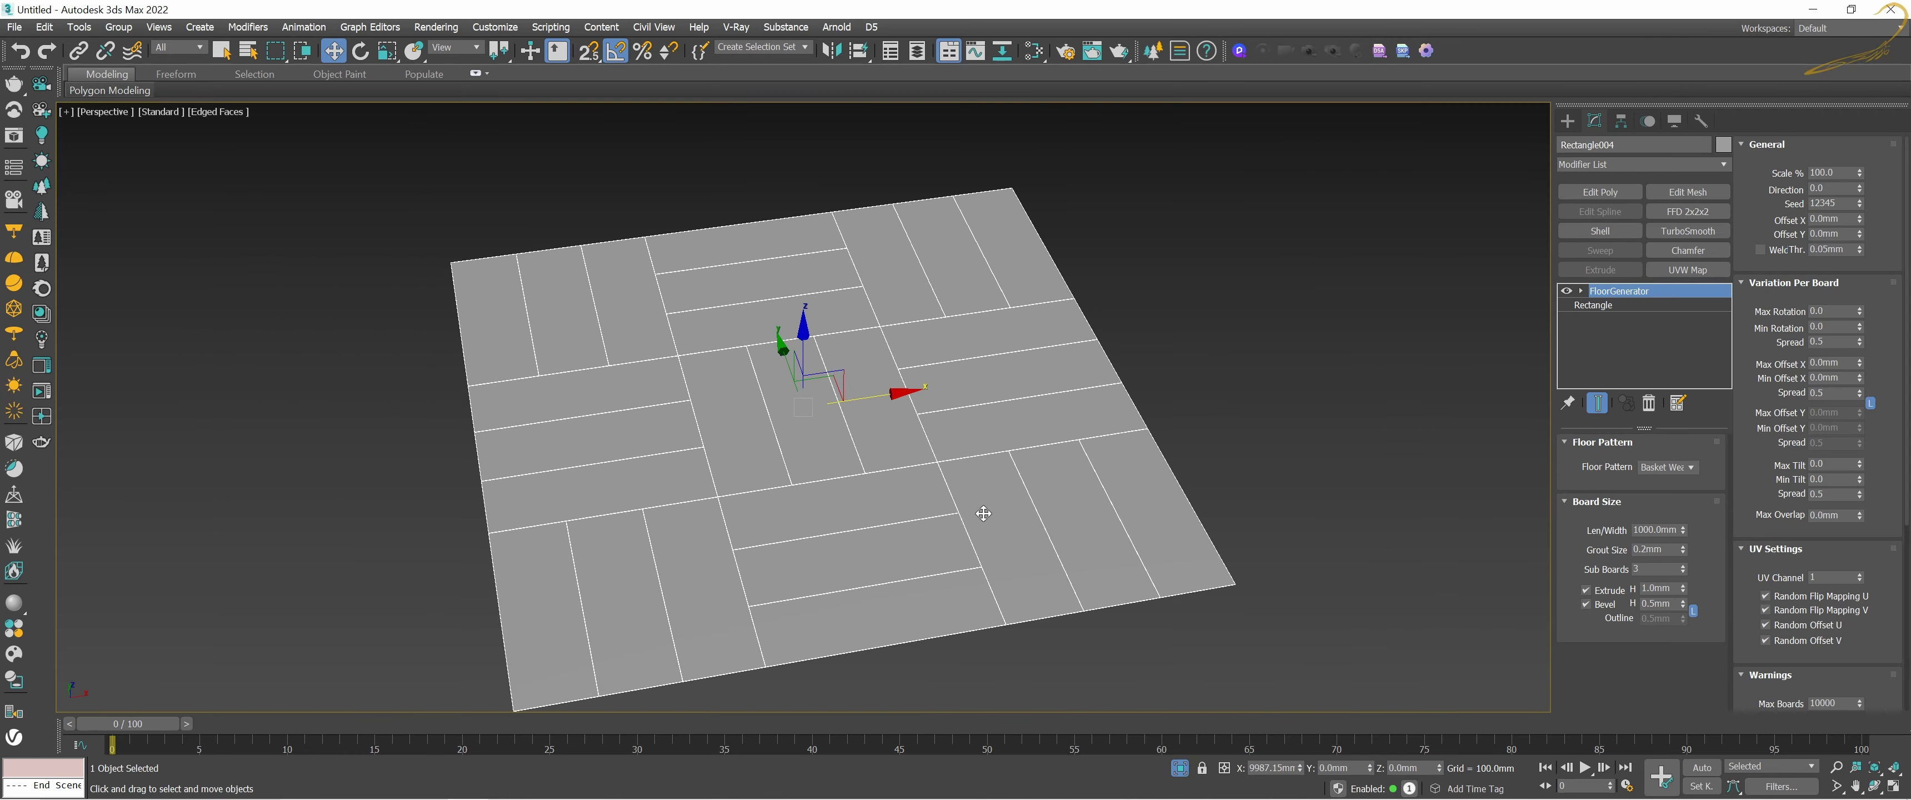
{"action": "scroll", "coordinate": [1051, 406], "scroll_direction": "up", "scroll_amount": 2}
{"action": "scroll", "coordinate": [1009, 444], "scroll_direction": "up", "scroll_amount": 5}
{"action": "scroll", "coordinate": [1009, 443], "scroll_direction": "down", "scroll_amount": 2}
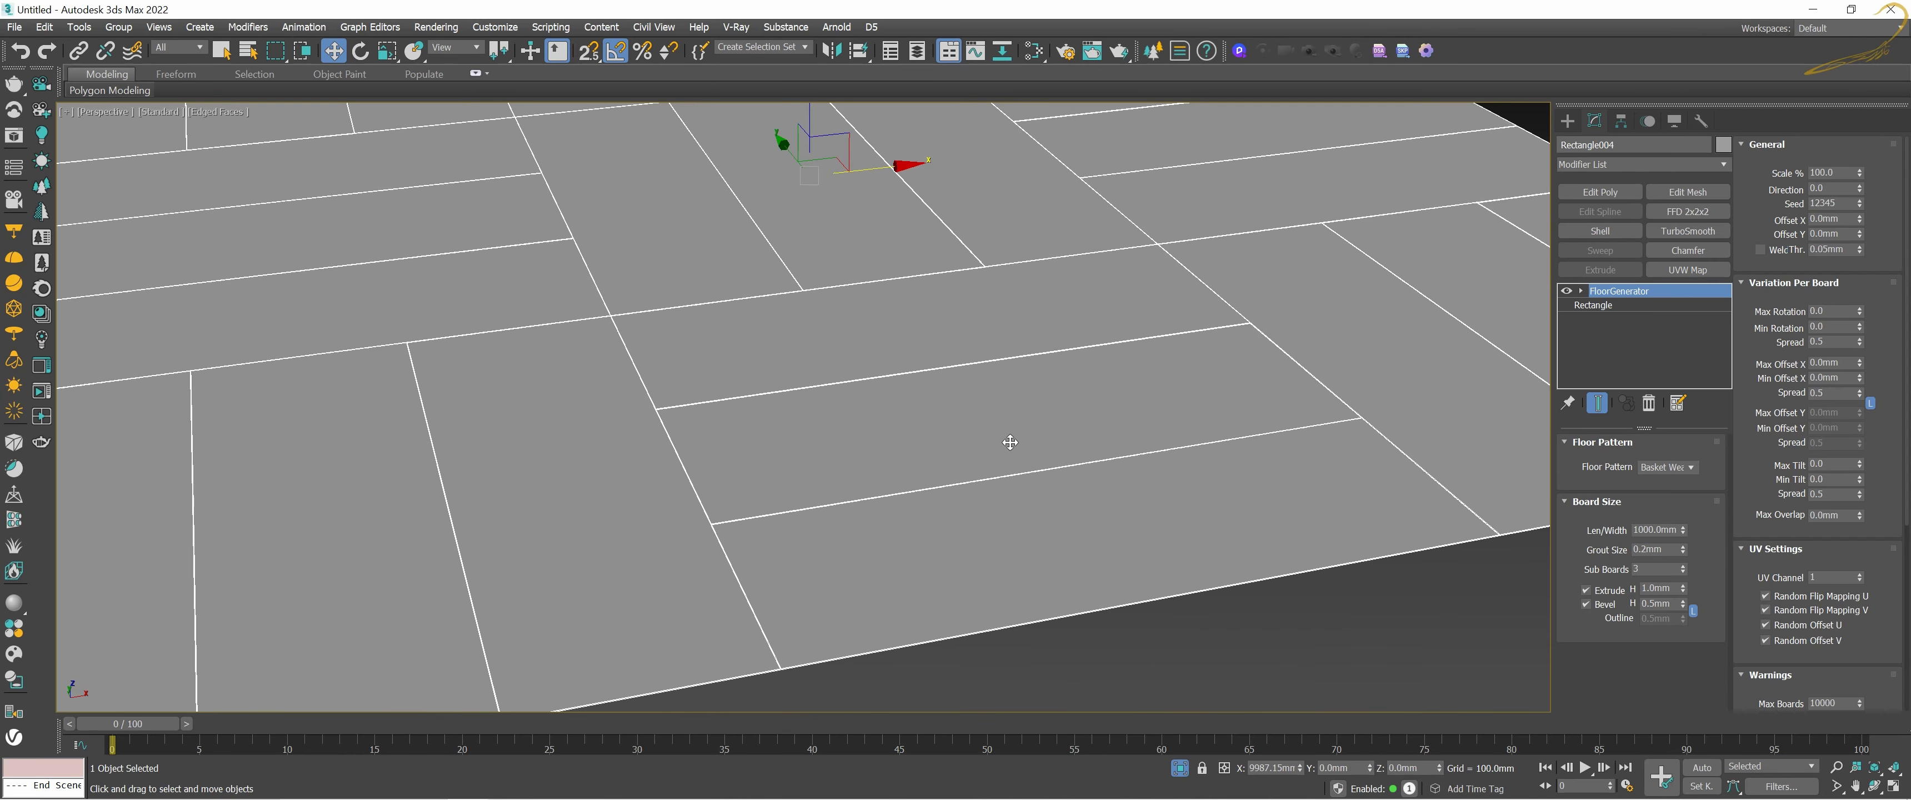
{"action": "middle_click_drag", "start_coordinate": [1100, 398], "coordinate": [1026, 391], "text": "alt"}
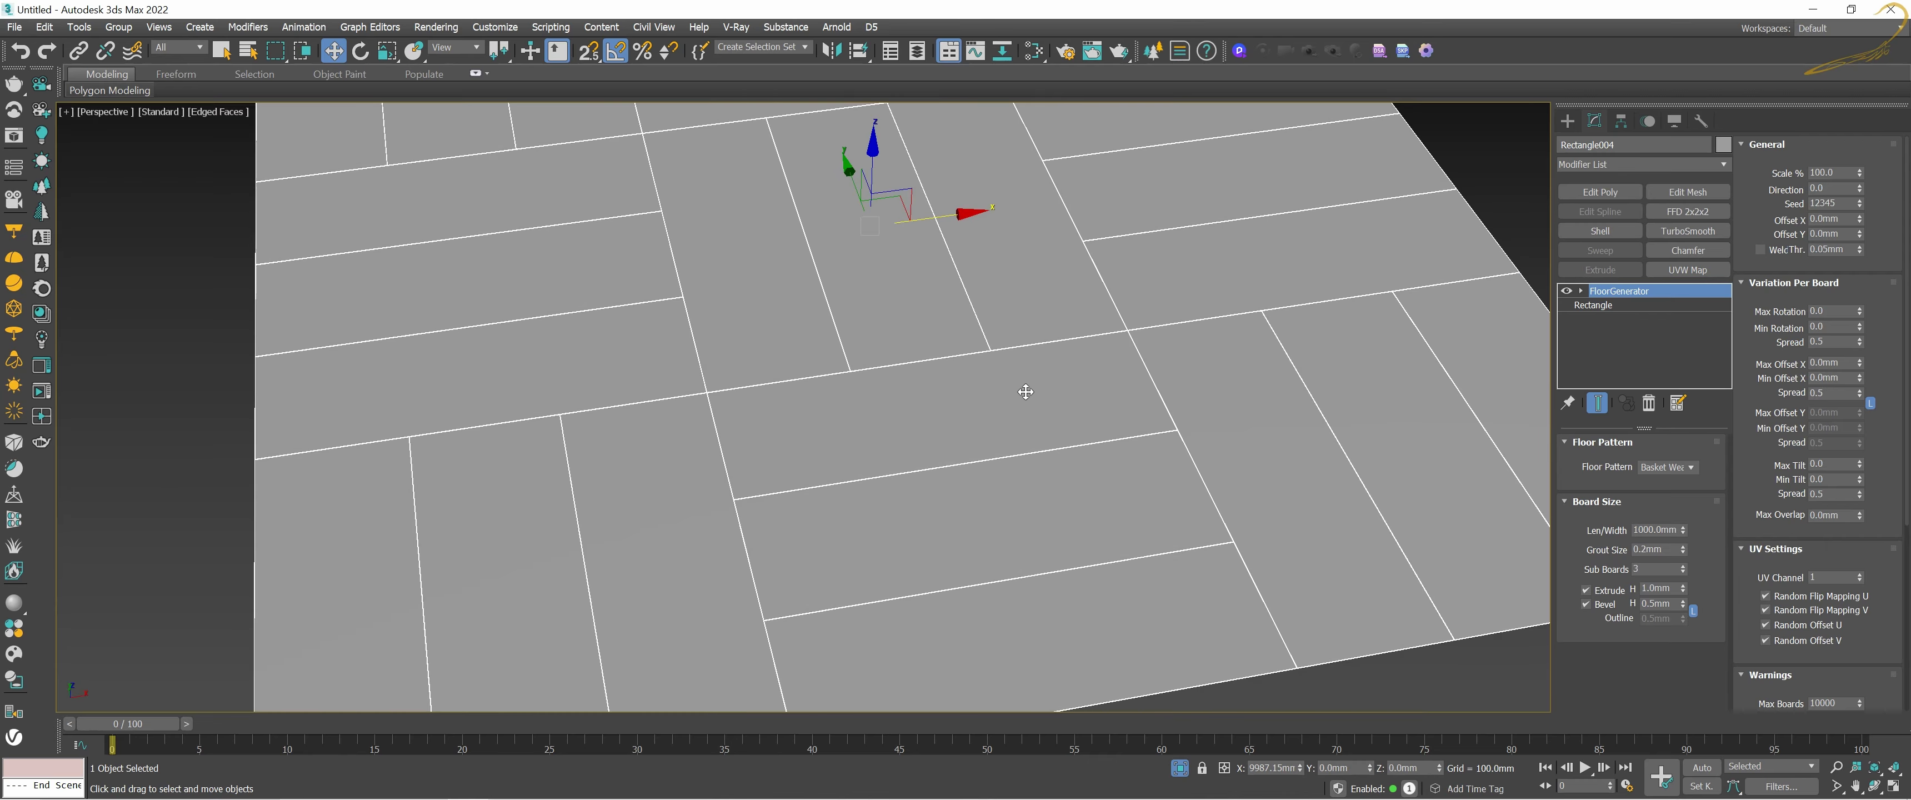
{"action": "key", "text": "z"}
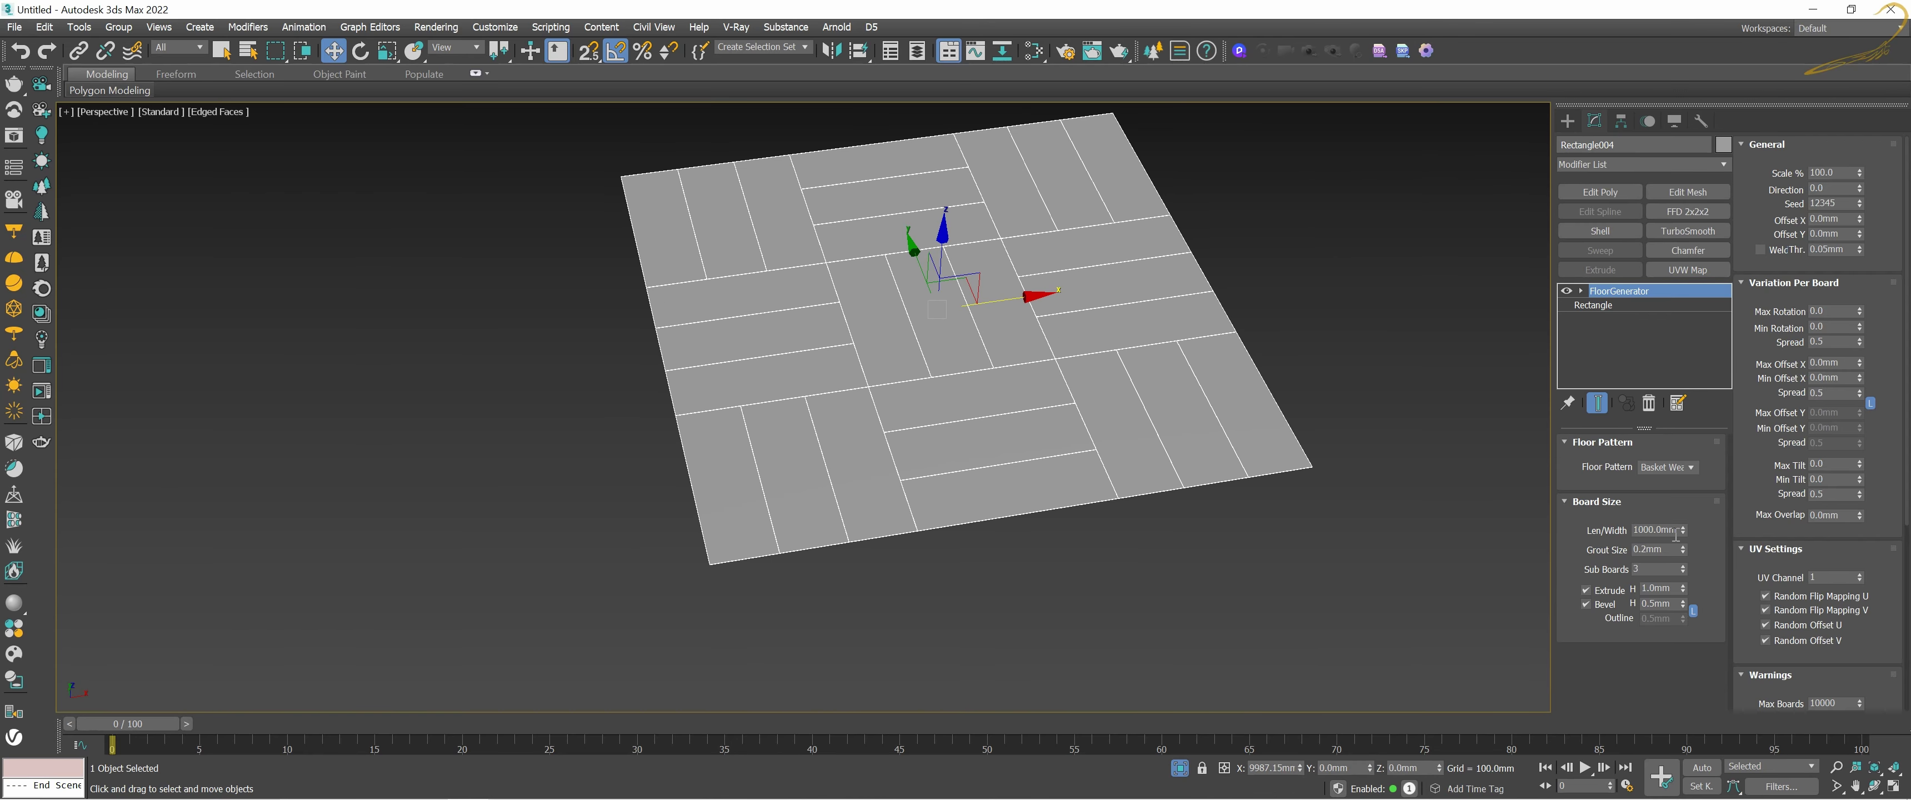
Step: Preview basket weave Len/Width at 580 and 1230mm, then keep 1000.0mm
{"action": "left_click_drag", "start_coordinate": [1683, 531], "coordinate": [1682, 519]}
{"action": "right_click", "coordinate": [1682, 531]}
{"action": "scroll", "coordinate": [1061, 411], "scroll_direction": "up", "scroll_amount": 5}
{"action": "scroll", "coordinate": [1061, 412], "scroll_direction": "down", "scroll_amount": 2}
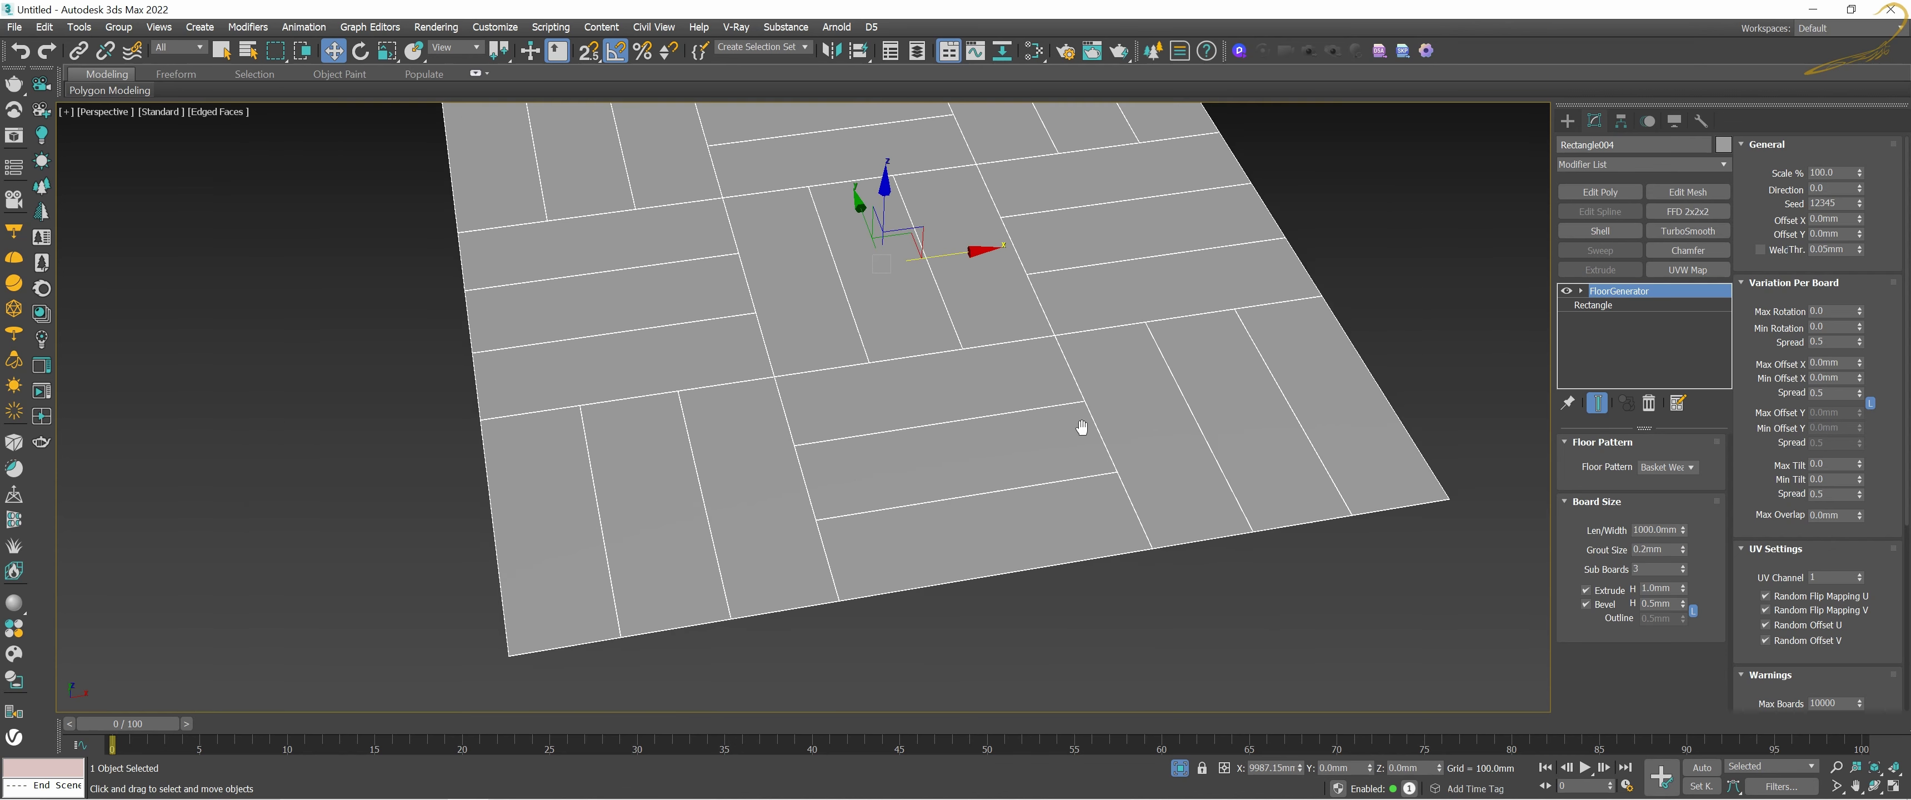
{"action": "middle_click_drag", "start_coordinate": [1081, 427], "coordinate": [1114, 455]}
{"action": "mouse_move", "coordinate": [1681, 537]}
{"action": "left_mouse_down"}
{"action": "mouse_move", "coordinate": [1689, 561]}
{"action": "mouse_move", "coordinate": [1696, 520]}
{"action": "mouse_move", "coordinate": [1686, 534]}
{"action": "left_mouse_up"}
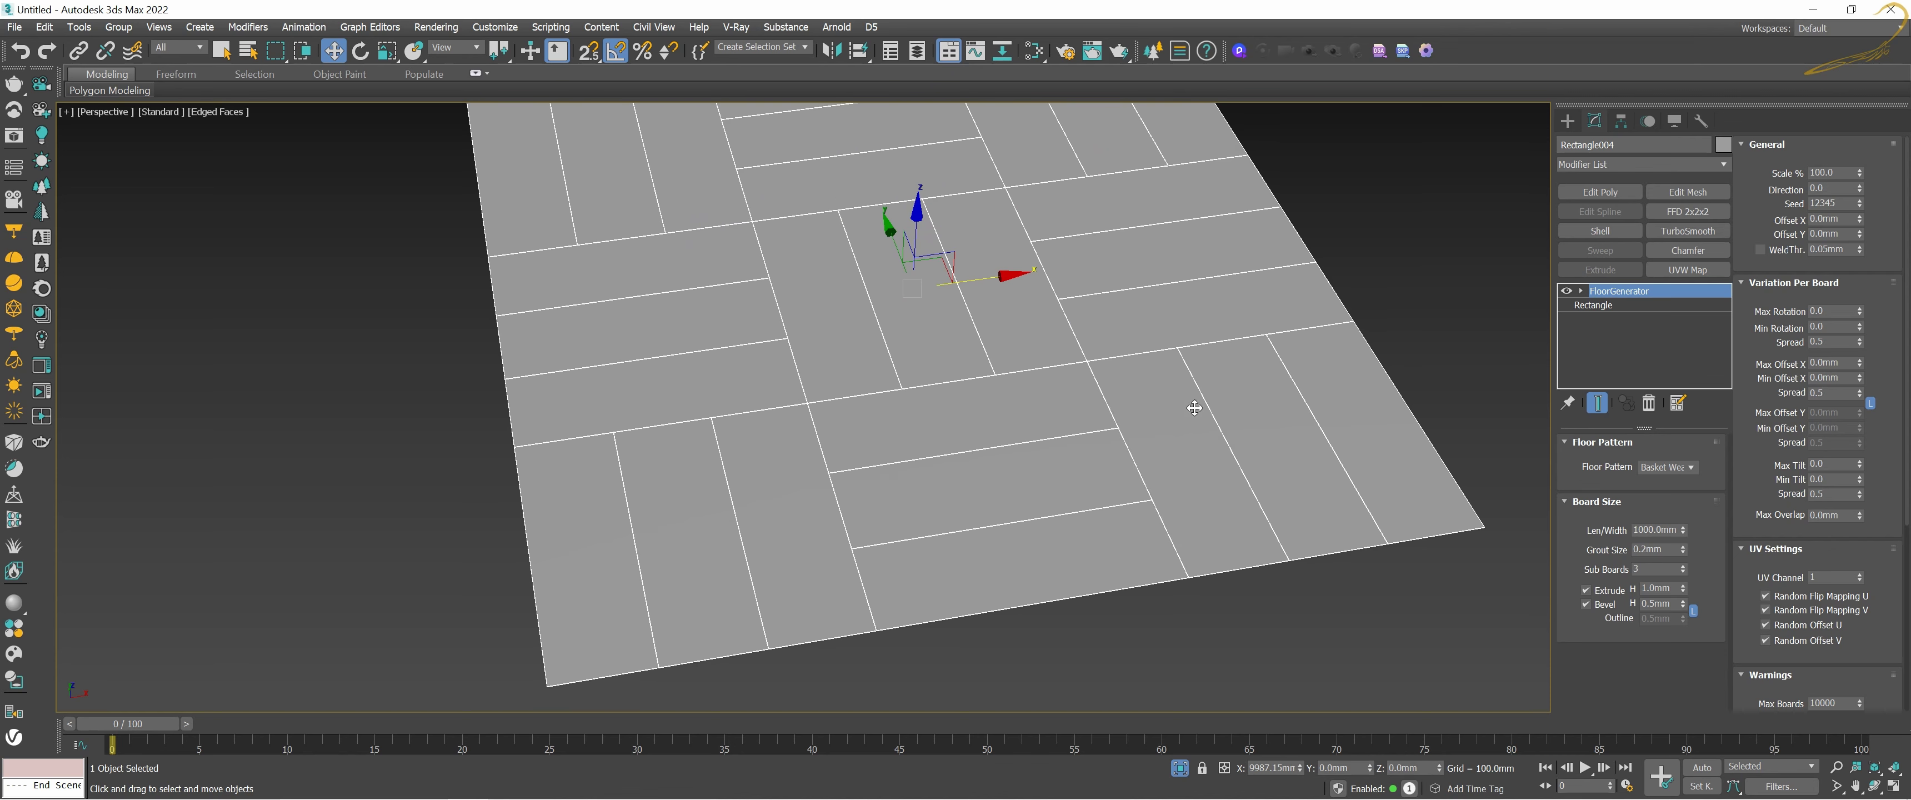
{"action": "double_click", "coordinate": [1646, 529]}
{"action": "left_click", "coordinate": [1652, 529]}
{"action": "scroll", "coordinate": [1165, 573], "scroll_direction": "up", "scroll_amount": 5}
Step: Reset the basket weave Grout Size to 0.0mm
{"action": "scroll", "coordinate": [1305, 601], "scroll_direction": "up", "scroll_amount": 1}
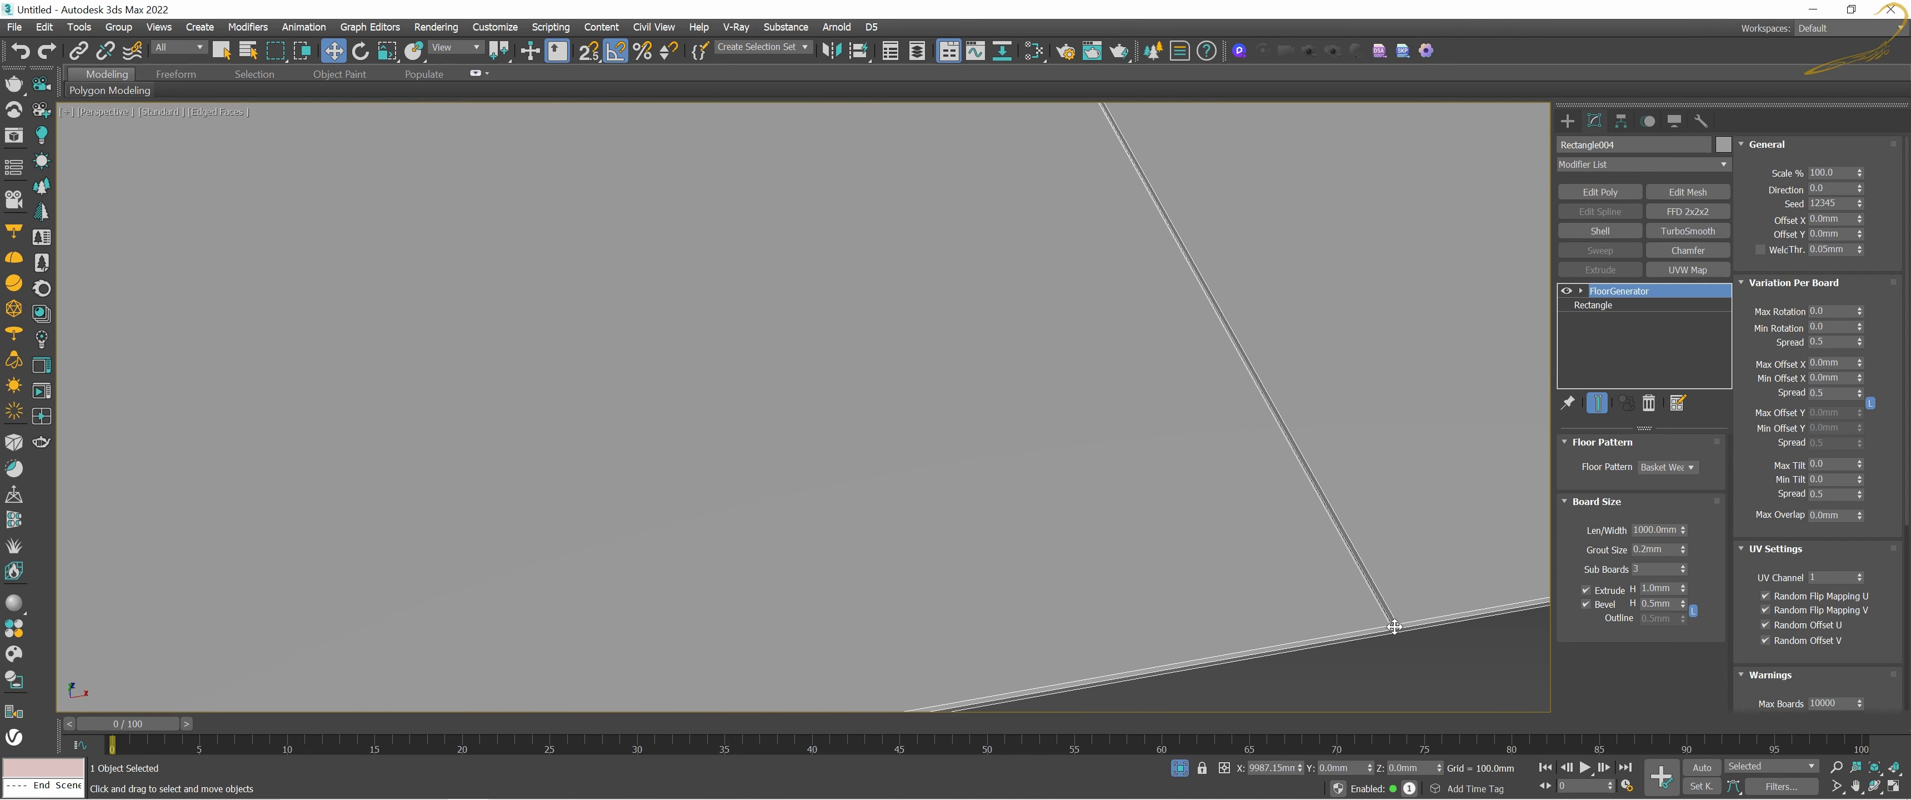
{"action": "scroll", "coordinate": [1399, 630], "scroll_direction": "up", "scroll_amount": 1}
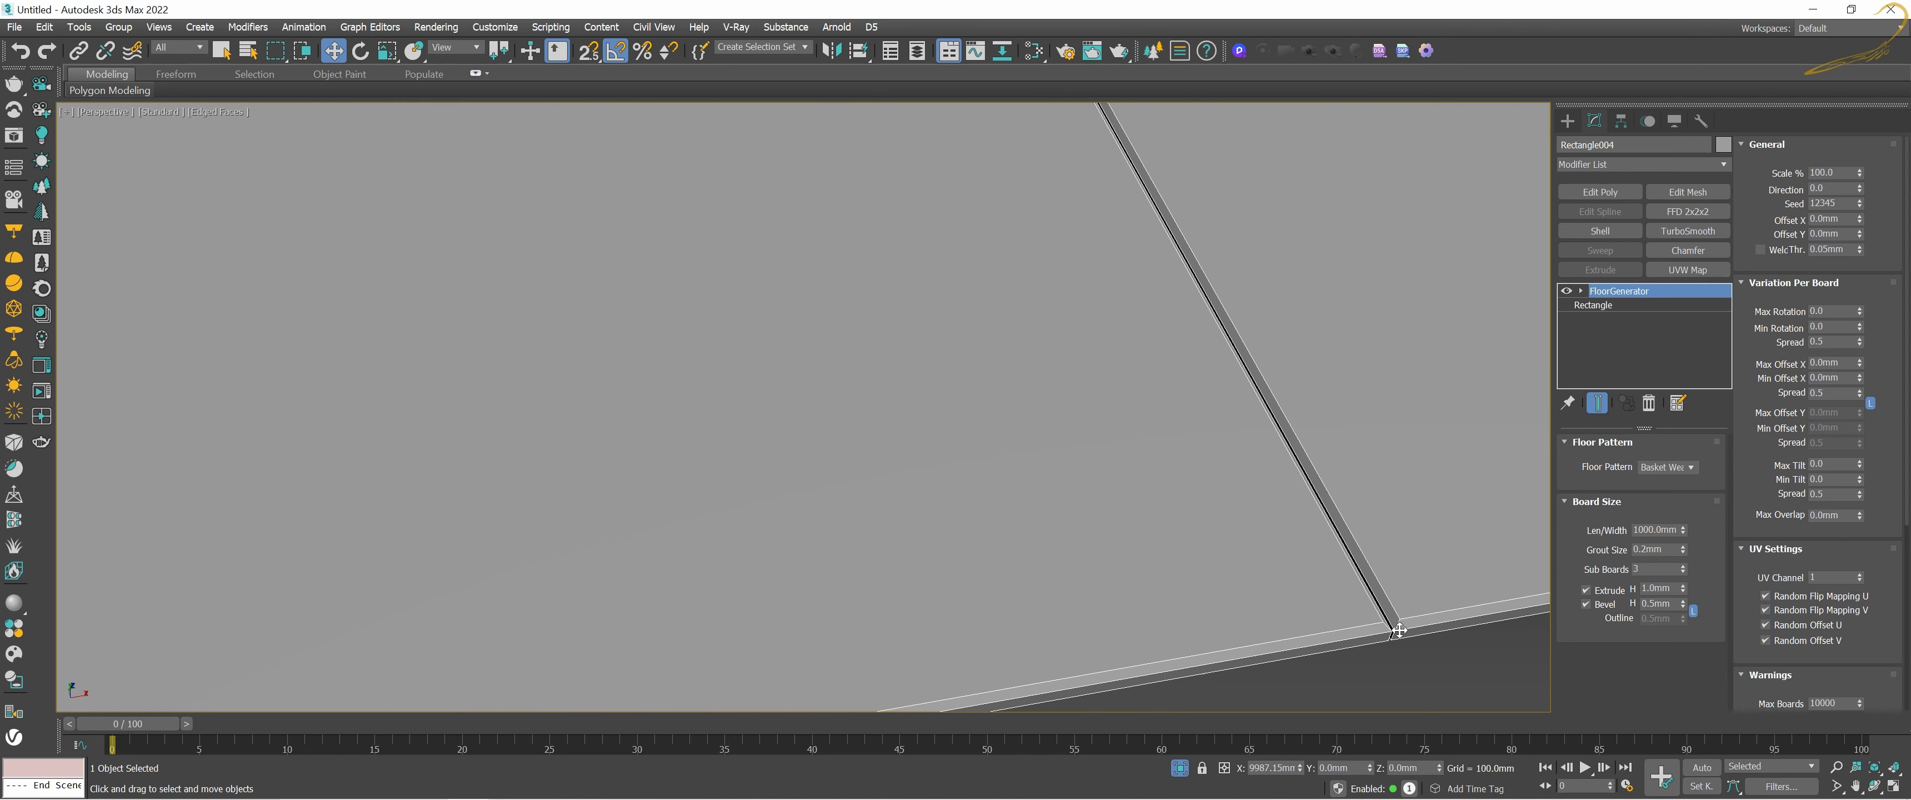
{"action": "right_click", "coordinate": [1682, 553]}
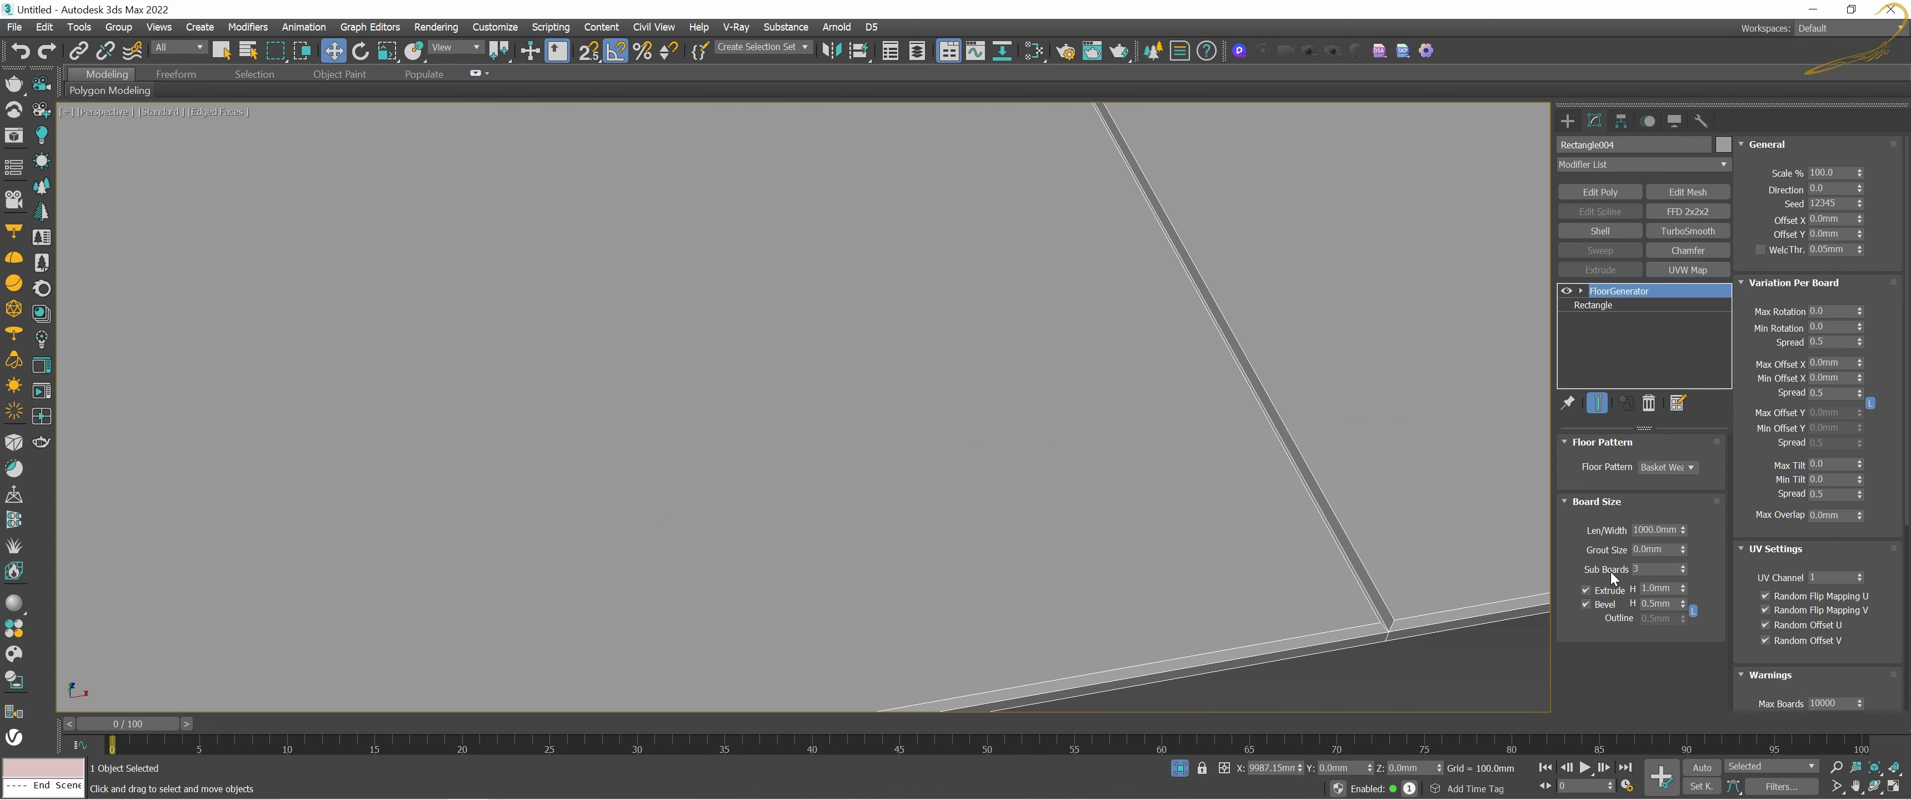
Step: Raise the basket weave Sub Boards to 4 strips per block
{"action": "scroll", "coordinate": [930, 297], "scroll_direction": "down", "scroll_amount": 3}
{"action": "scroll", "coordinate": [930, 312], "scroll_direction": "down", "scroll_amount": 5}
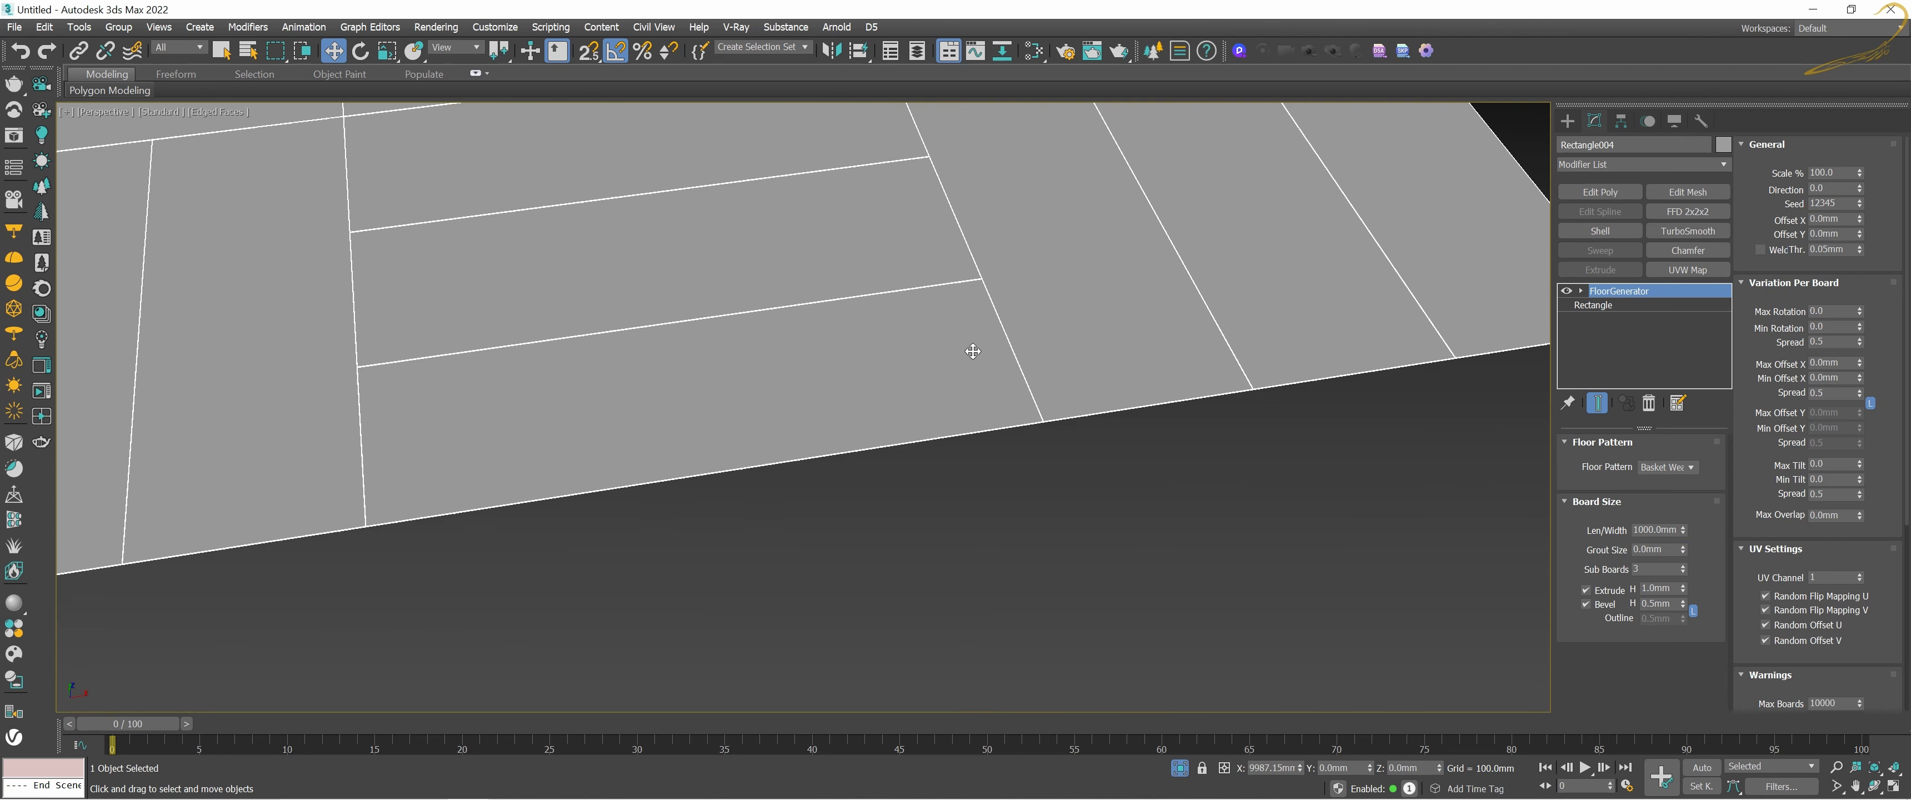
{"action": "scroll", "coordinate": [976, 351], "scroll_direction": "down", "scroll_amount": 4}
{"action": "middle_click_drag", "start_coordinate": [1040, 393], "coordinate": [1209, 486]}
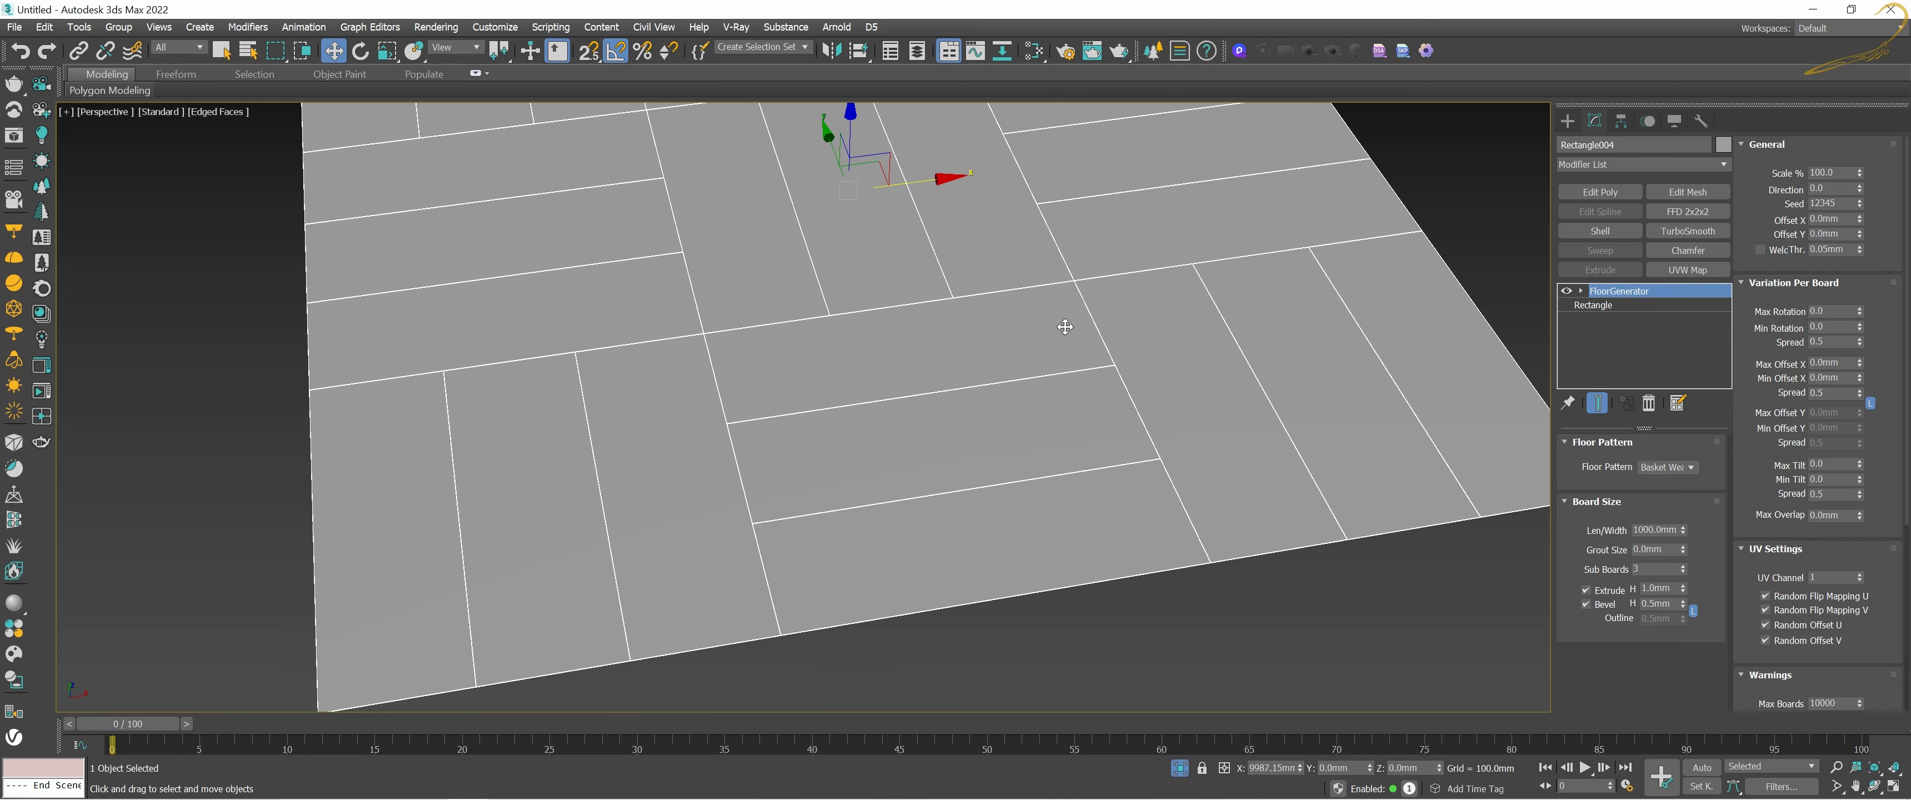
{"action": "scroll", "coordinate": [948, 436], "scroll_direction": "down", "scroll_amount": 3}
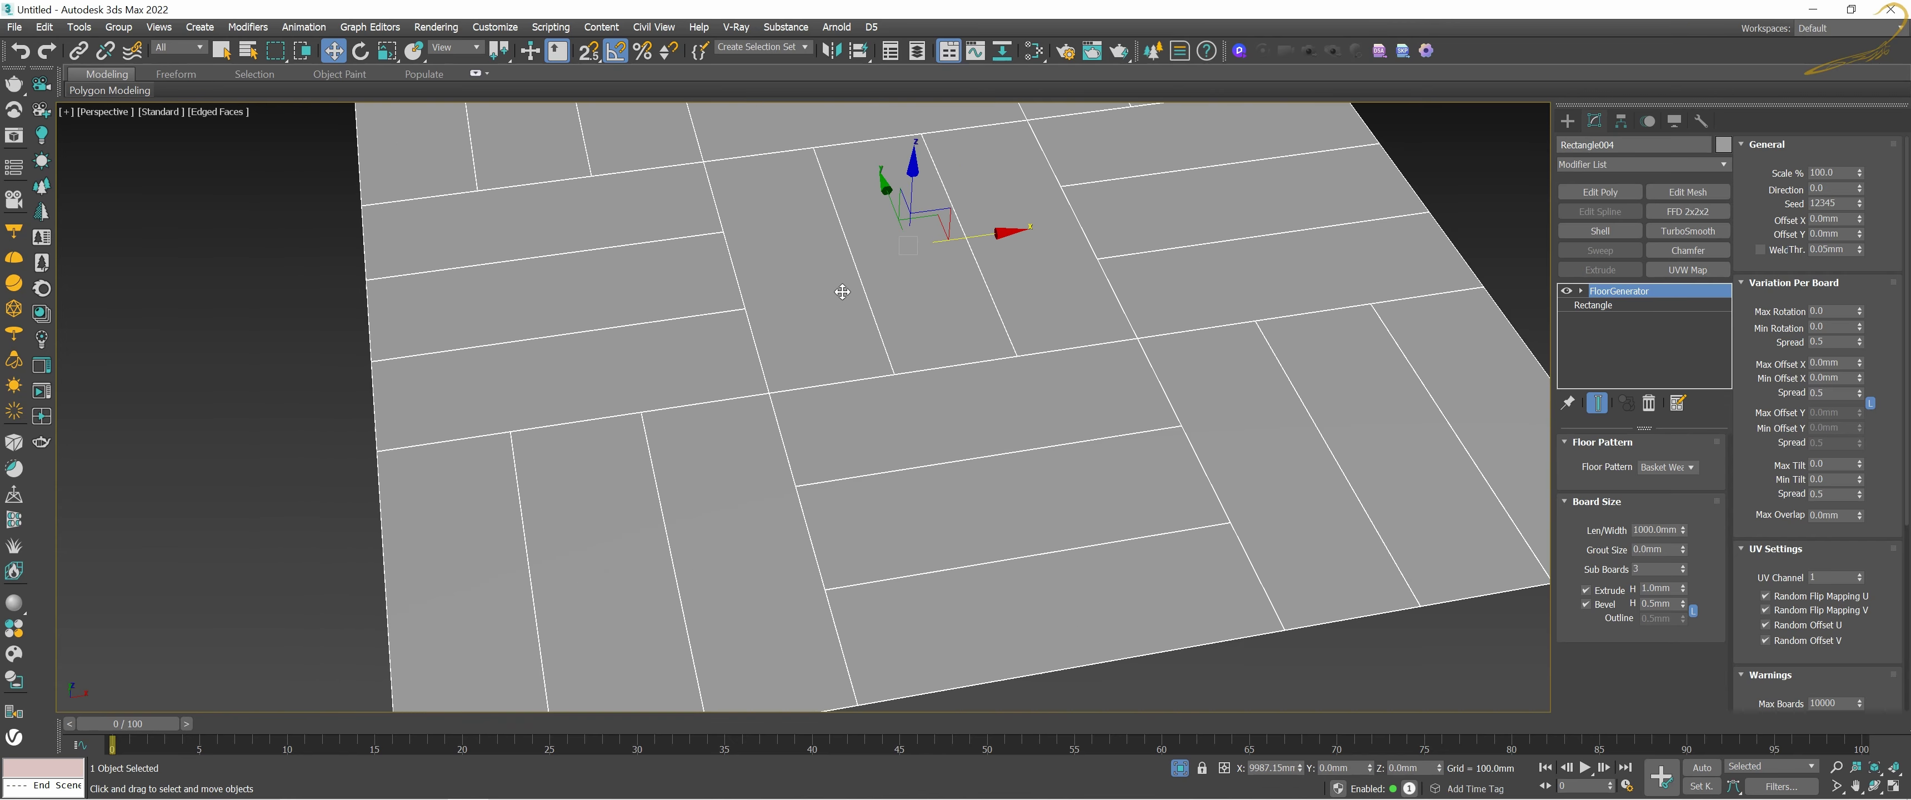
{"action": "scroll", "coordinate": [851, 273], "scroll_direction": "up", "scroll_amount": 2}
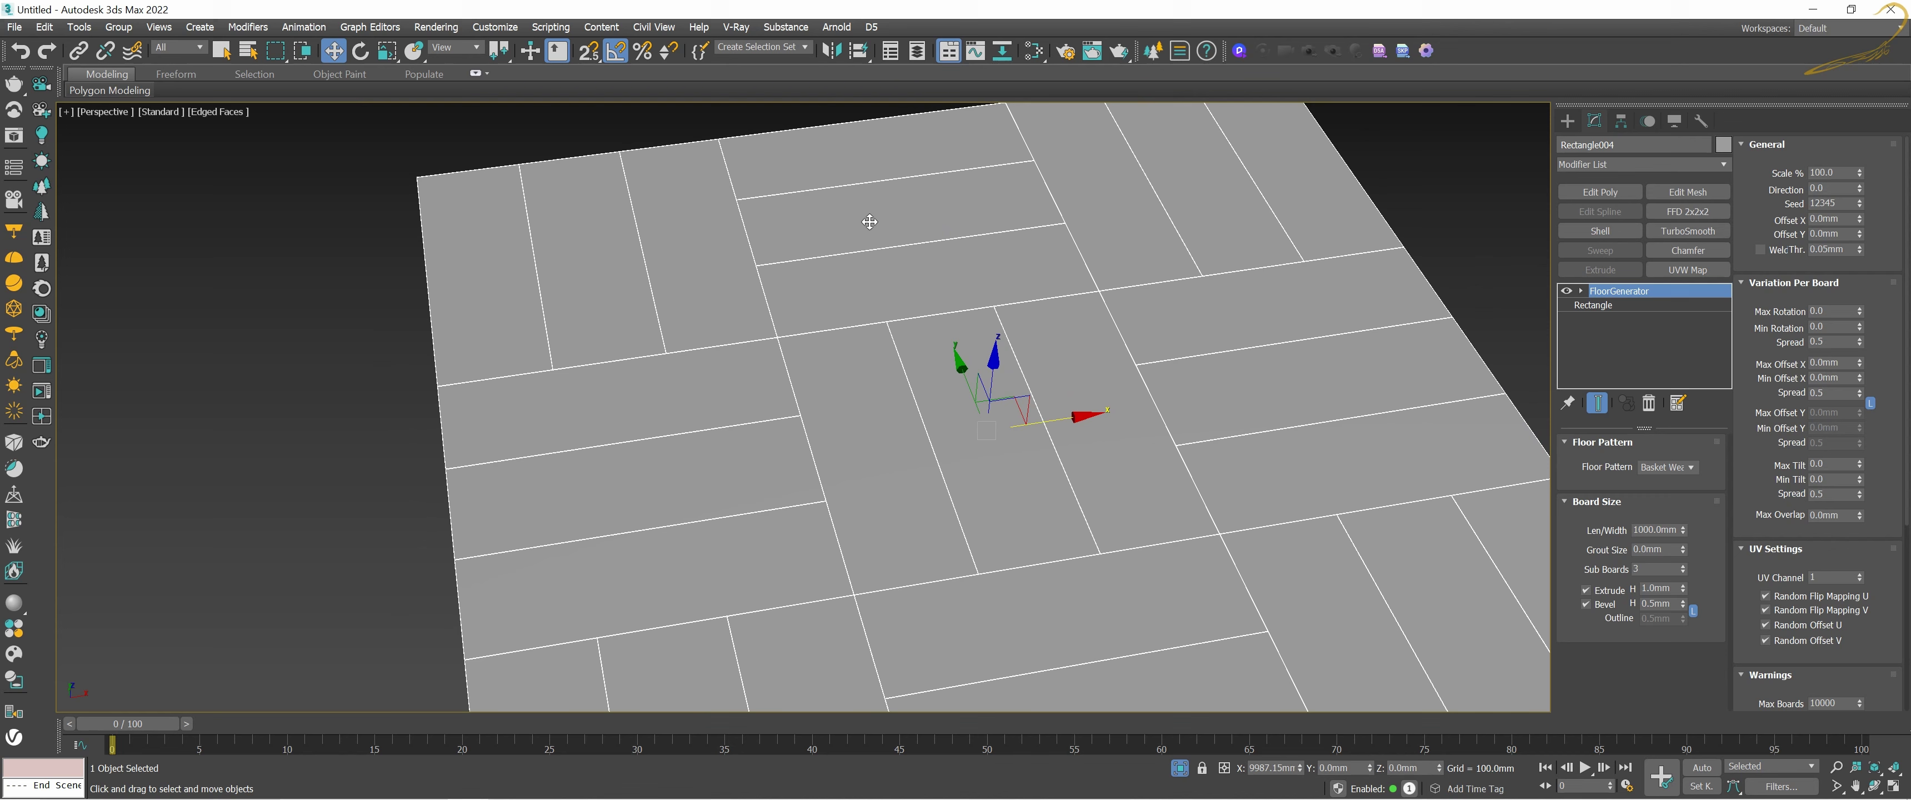
{"action": "scroll", "coordinate": [957, 375], "scroll_direction": "down", "scroll_amount": 2}
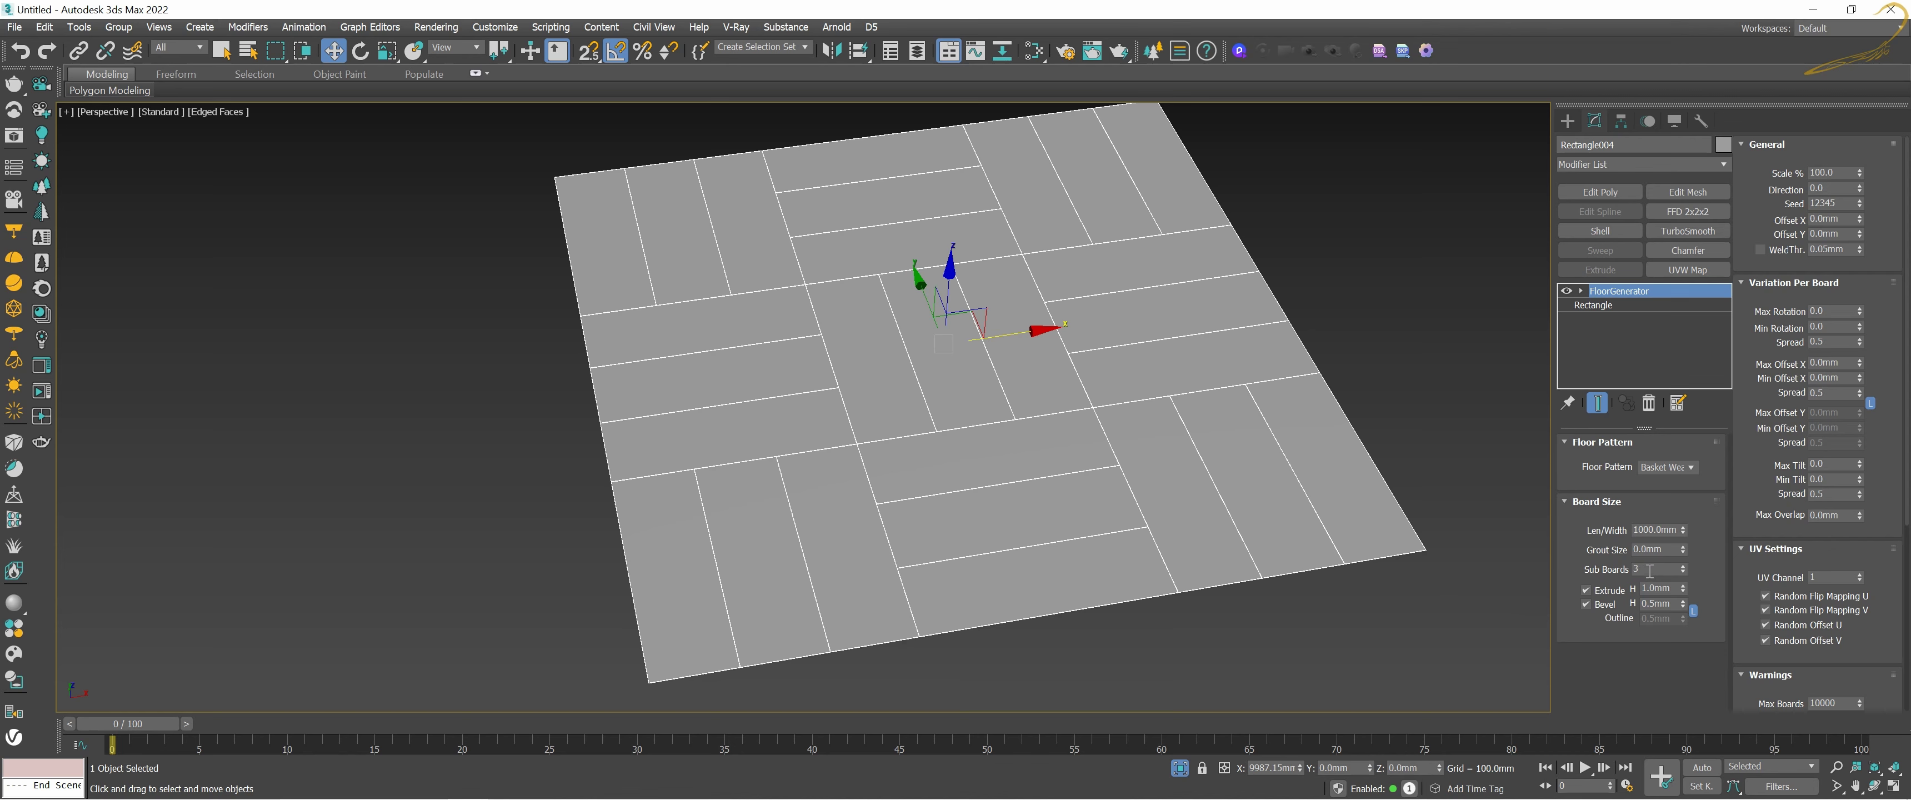
{"action": "left_click", "coordinate": [1683, 565]}
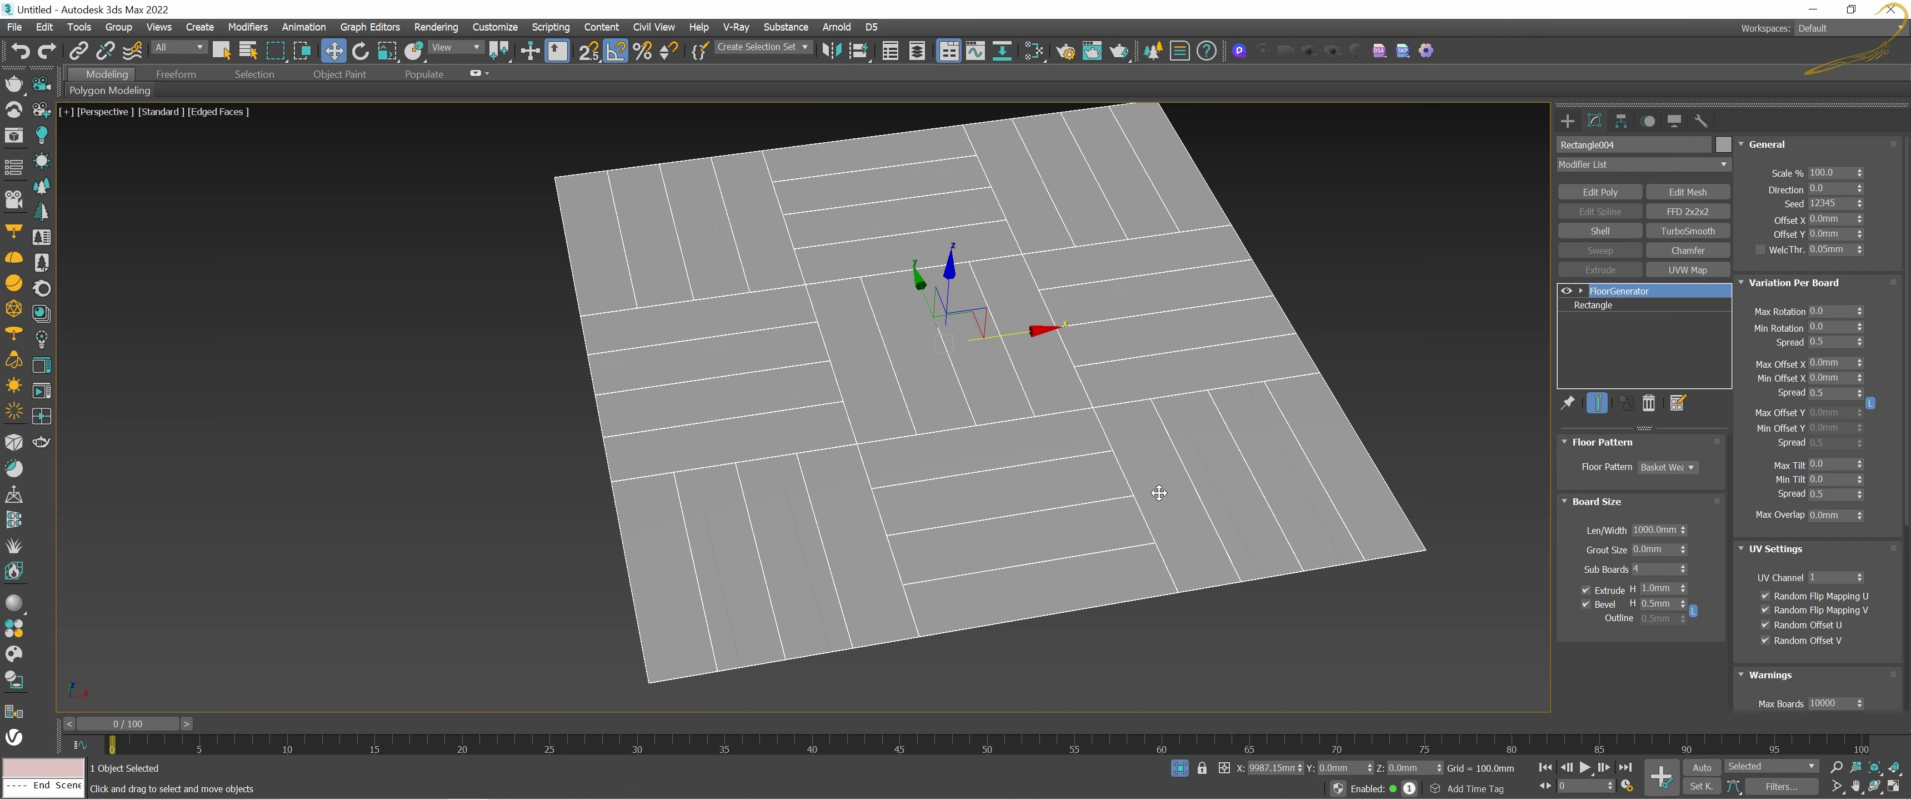
Step: Increase the basket weave Sub Boards to 10 per group
{"action": "left_click", "coordinate": [1684, 566]}
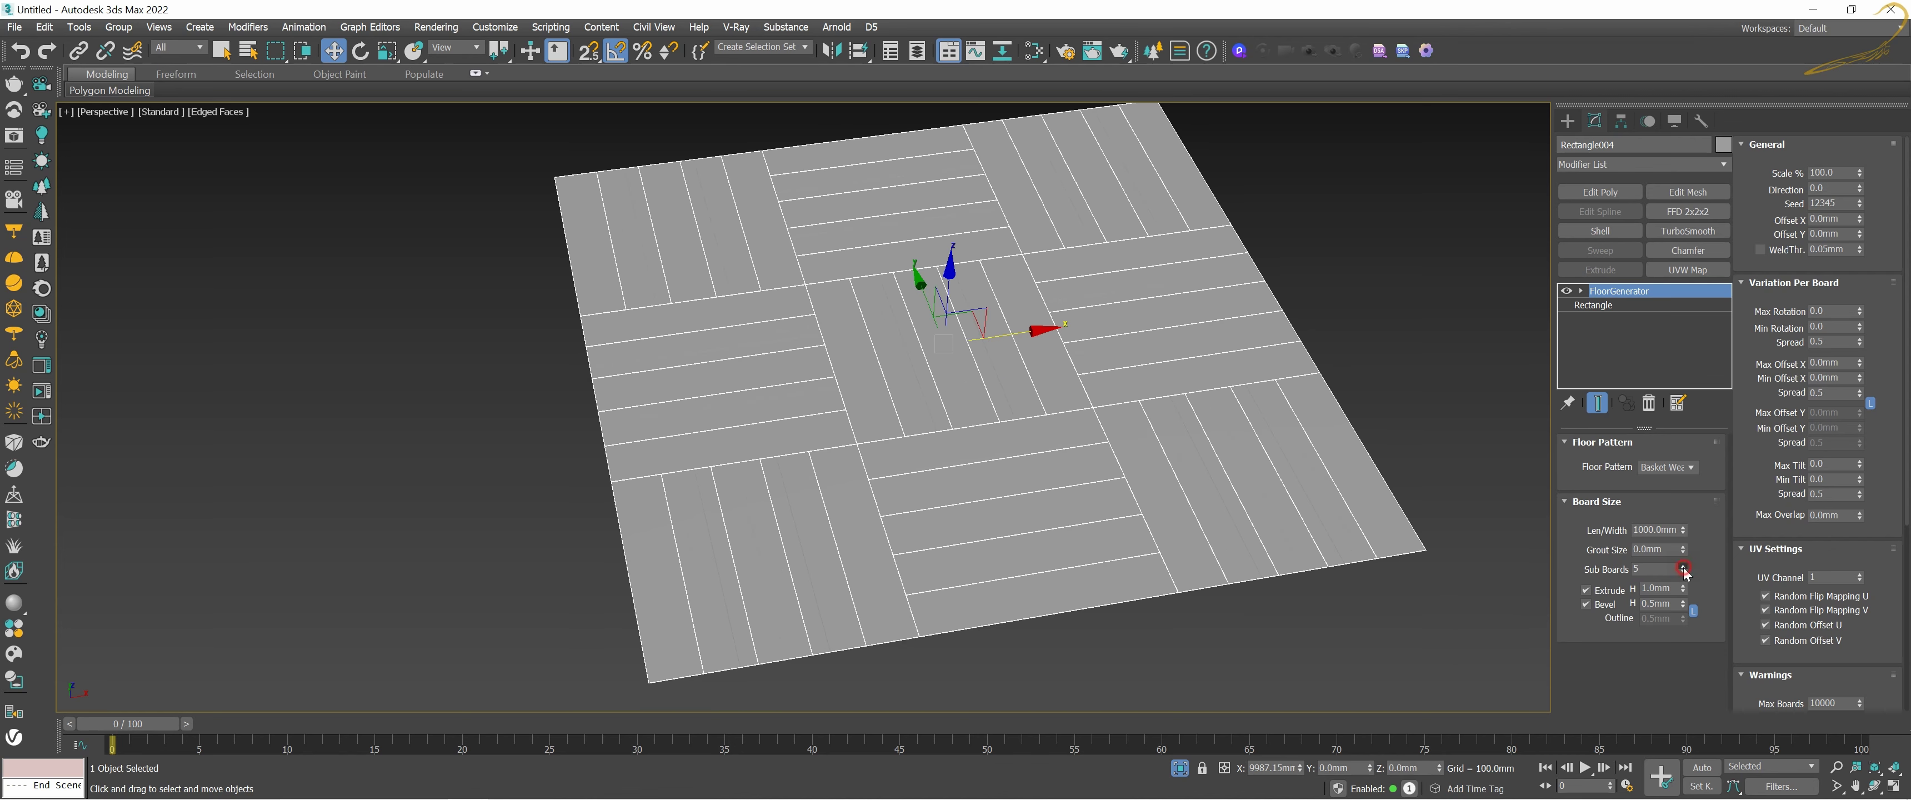
{"action": "left_click", "coordinate": [1683, 566]}
{"action": "left_click", "coordinate": [1683, 567]}
{"action": "left_click", "coordinate": [1684, 566]}
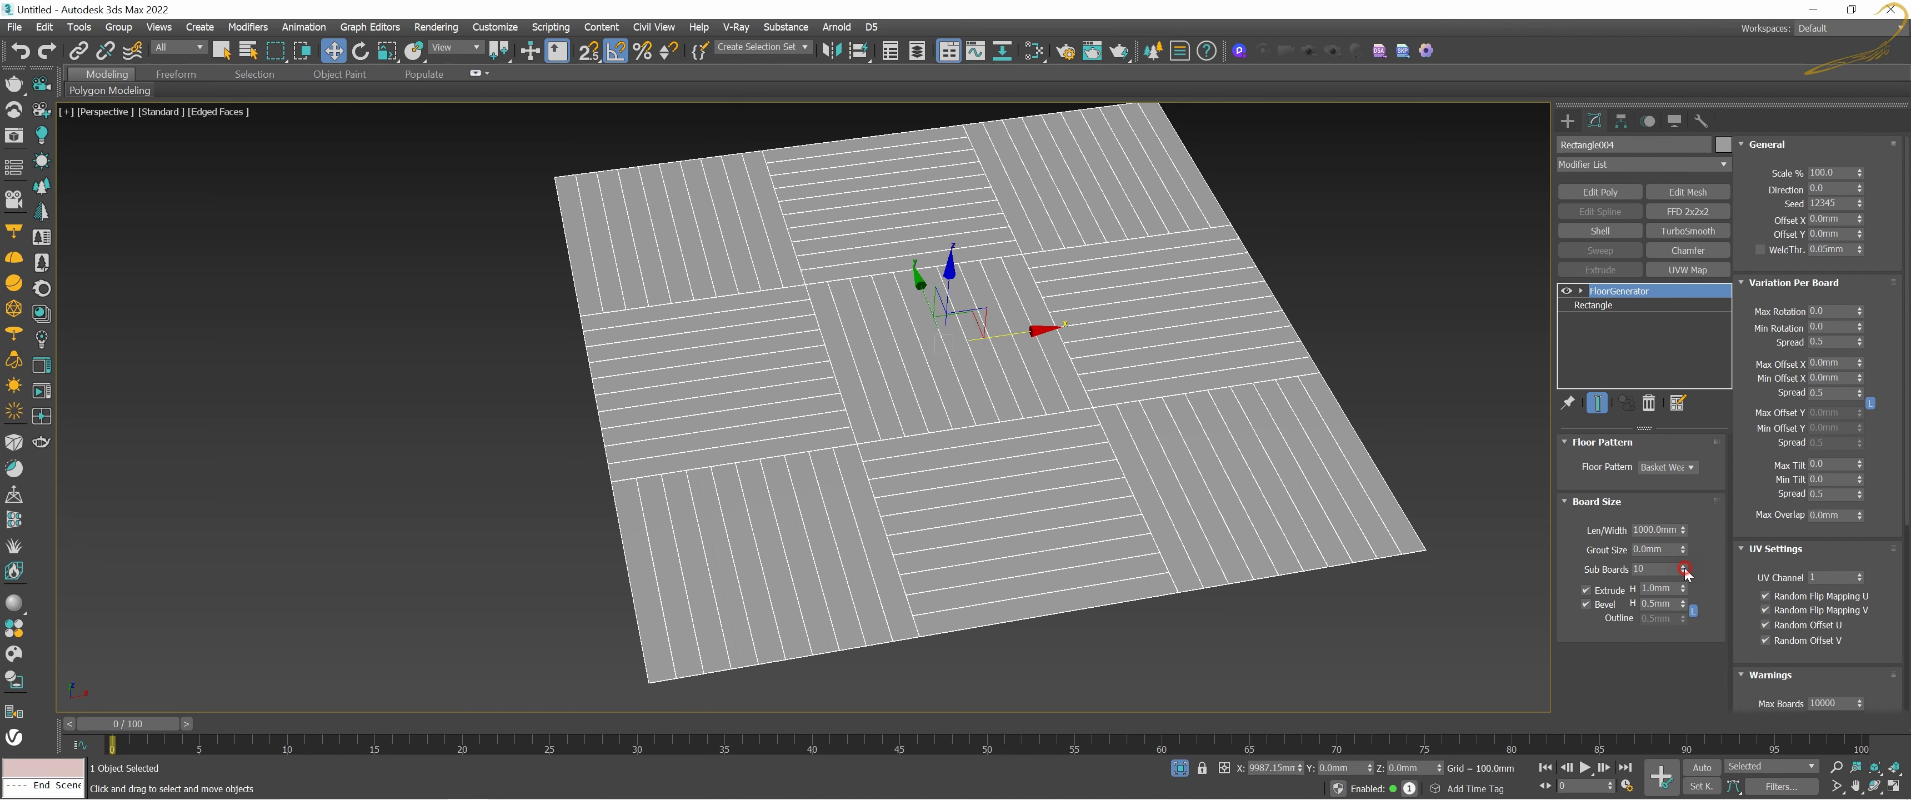
{"action": "middle_click_drag", "start_coordinate": [1007, 490], "coordinate": [1040, 457]}
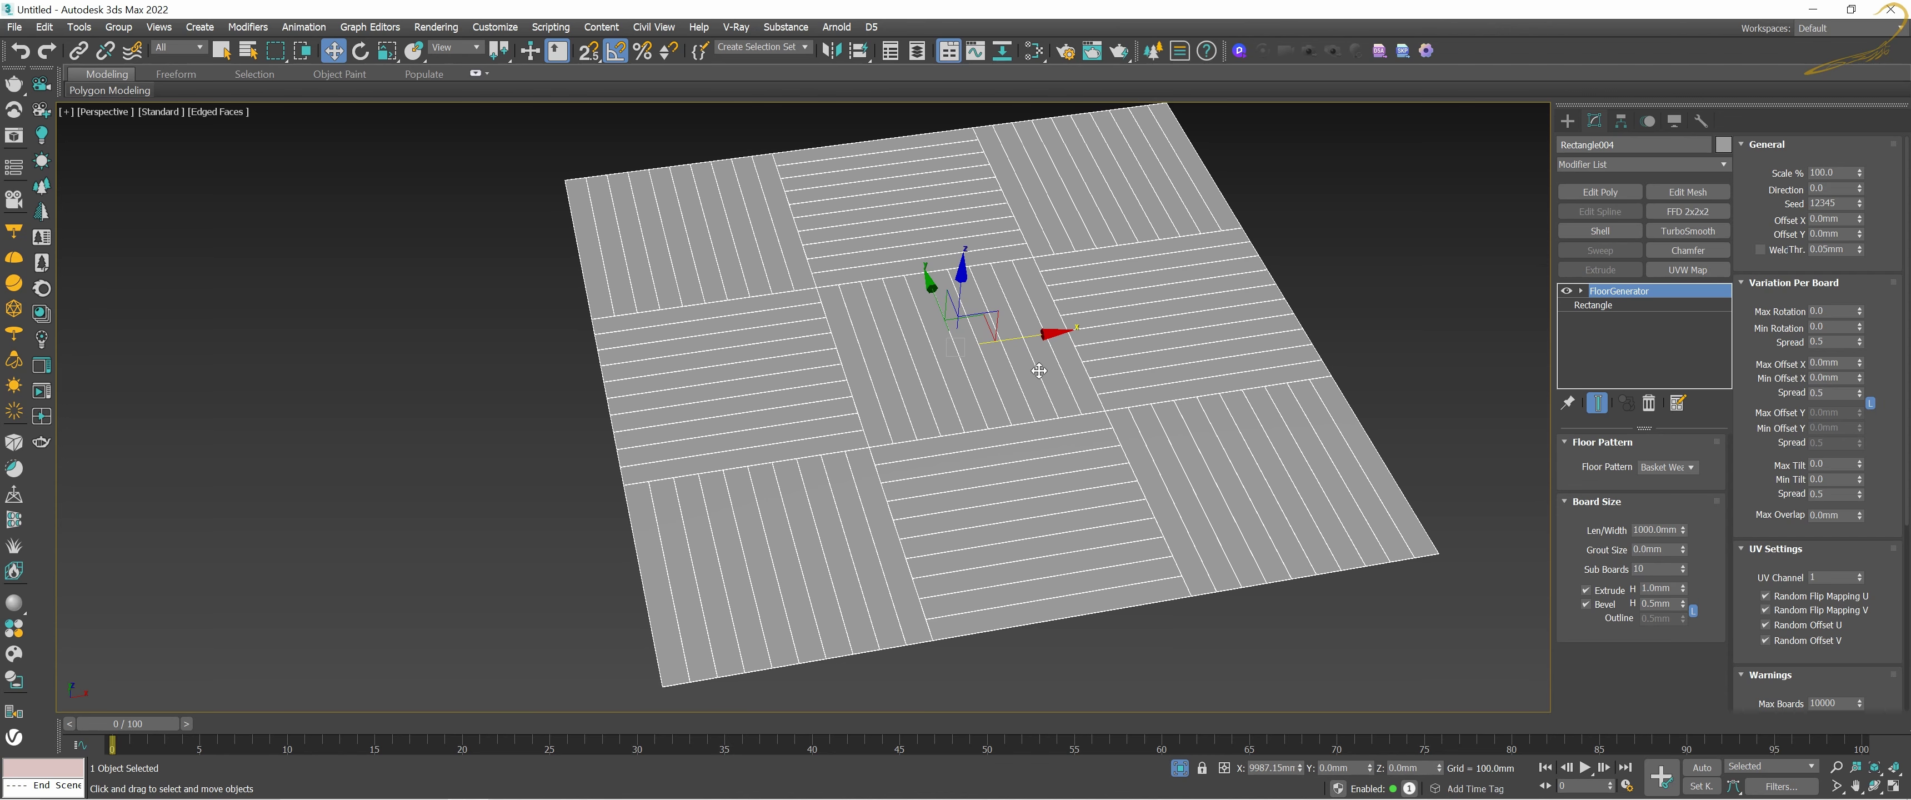
Step: Set the basket weave Len/Width to 500mm and zoom in on the floor
{"action": "left_click", "coordinate": [1644, 528]}
{"action": "type", "text": "500"}
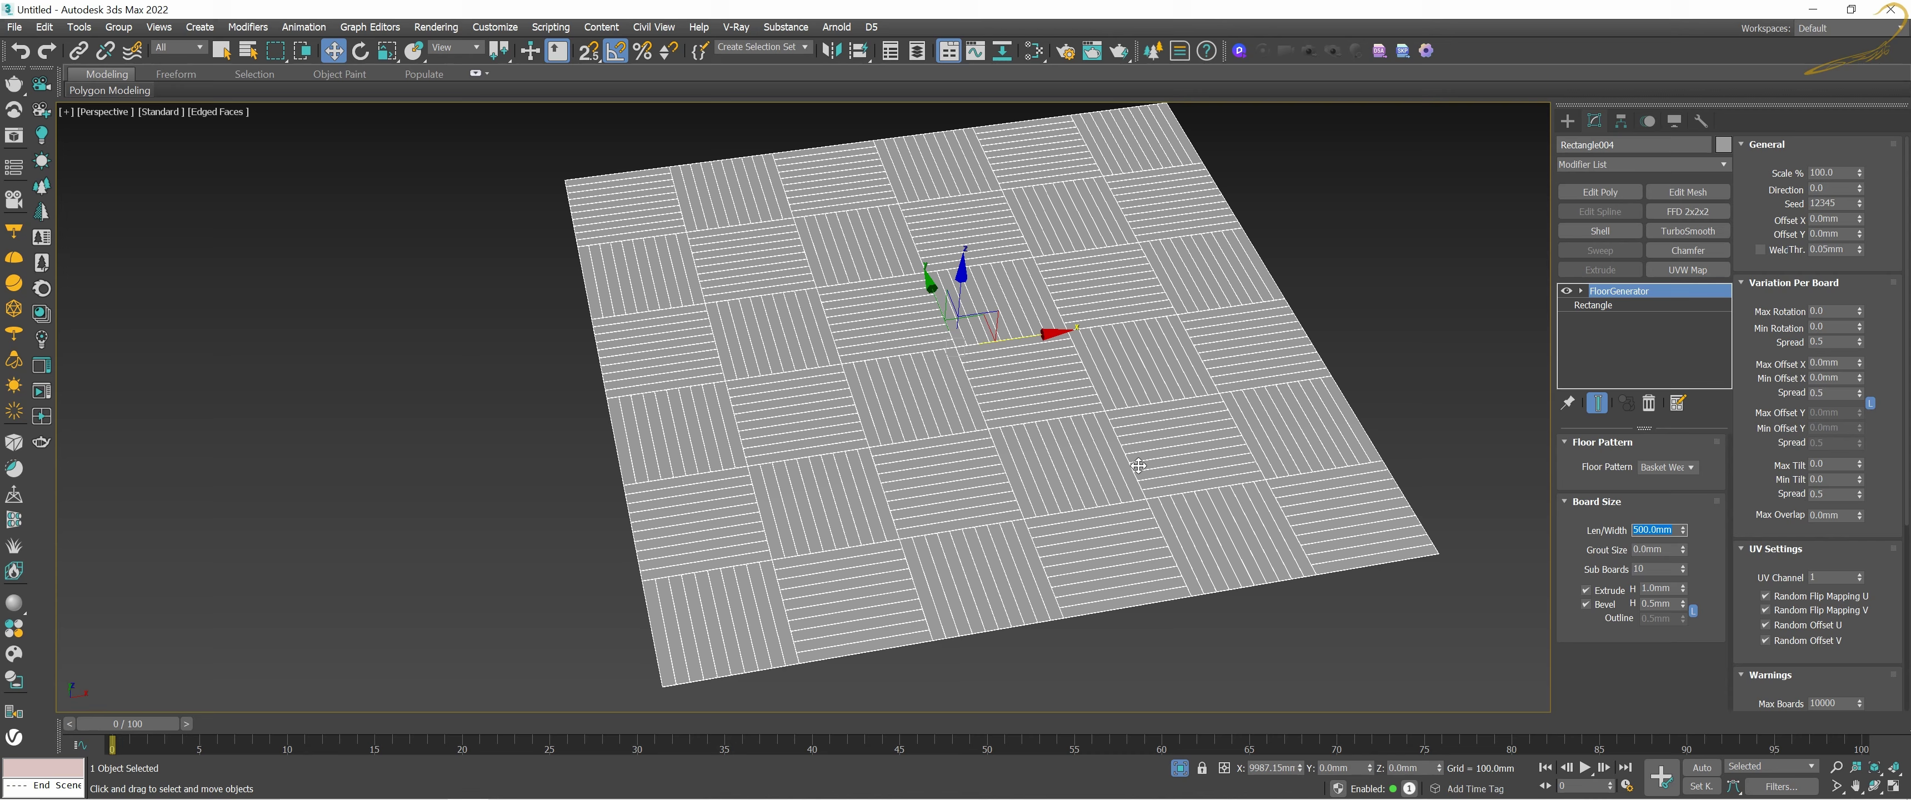
{"action": "scroll", "coordinate": [1042, 408], "scroll_direction": "up", "scroll_amount": 3}
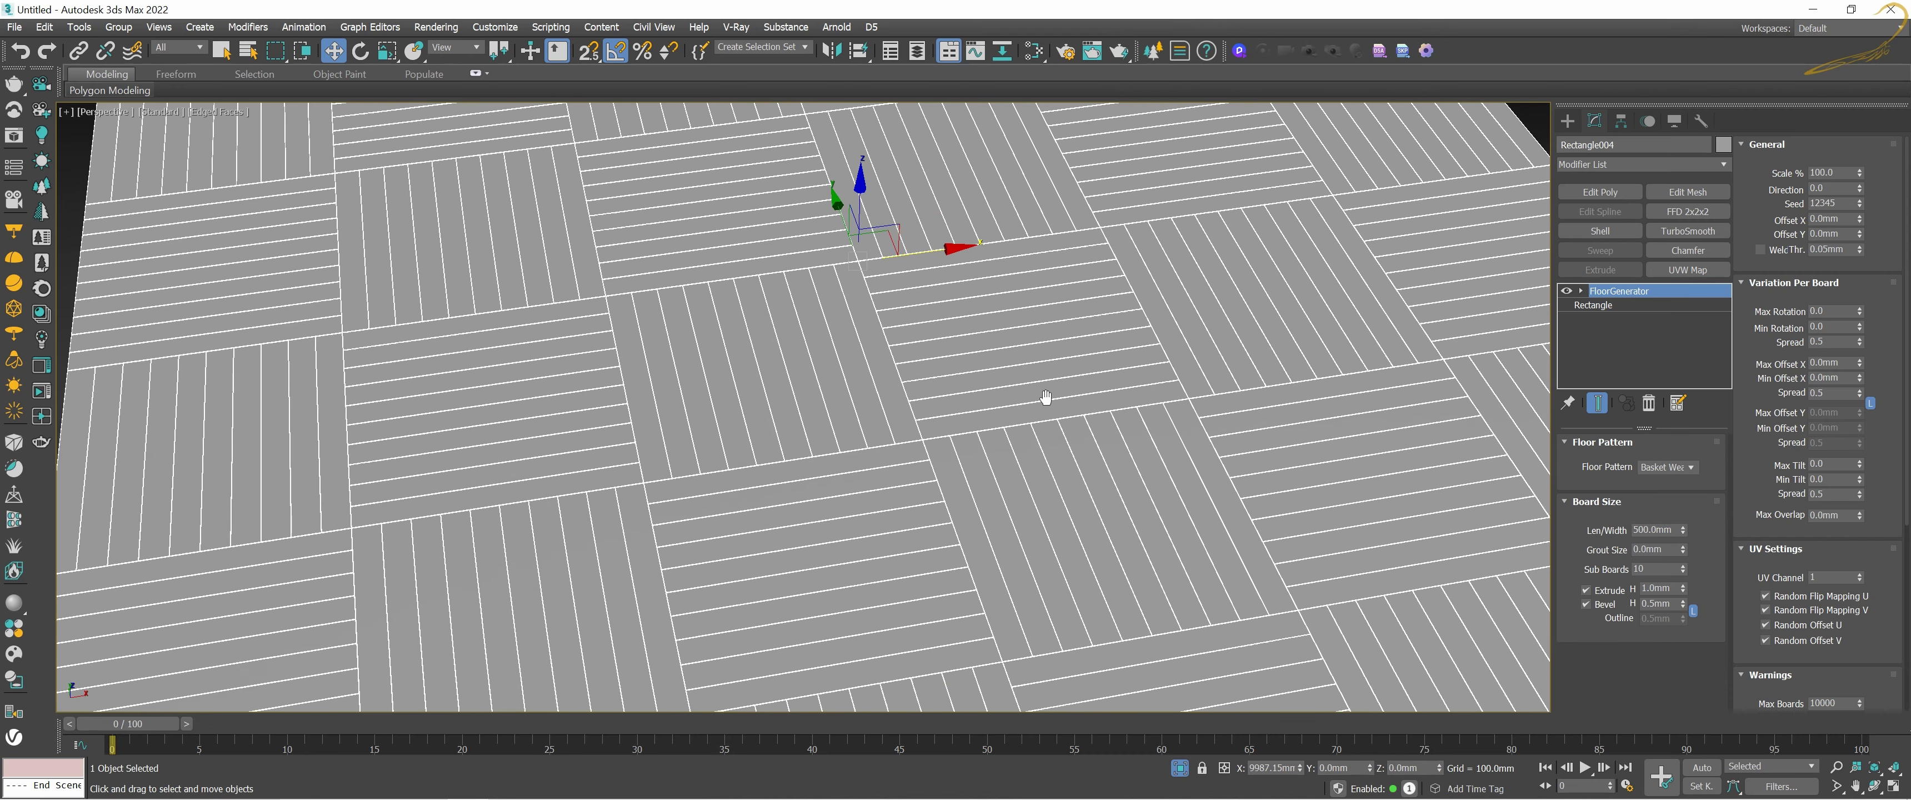
{"action": "scroll", "coordinate": [1042, 401], "scroll_direction": "down", "scroll_amount": 3}
{"action": "scroll", "coordinate": [1039, 398], "scroll_direction": "up", "scroll_amount": 2}
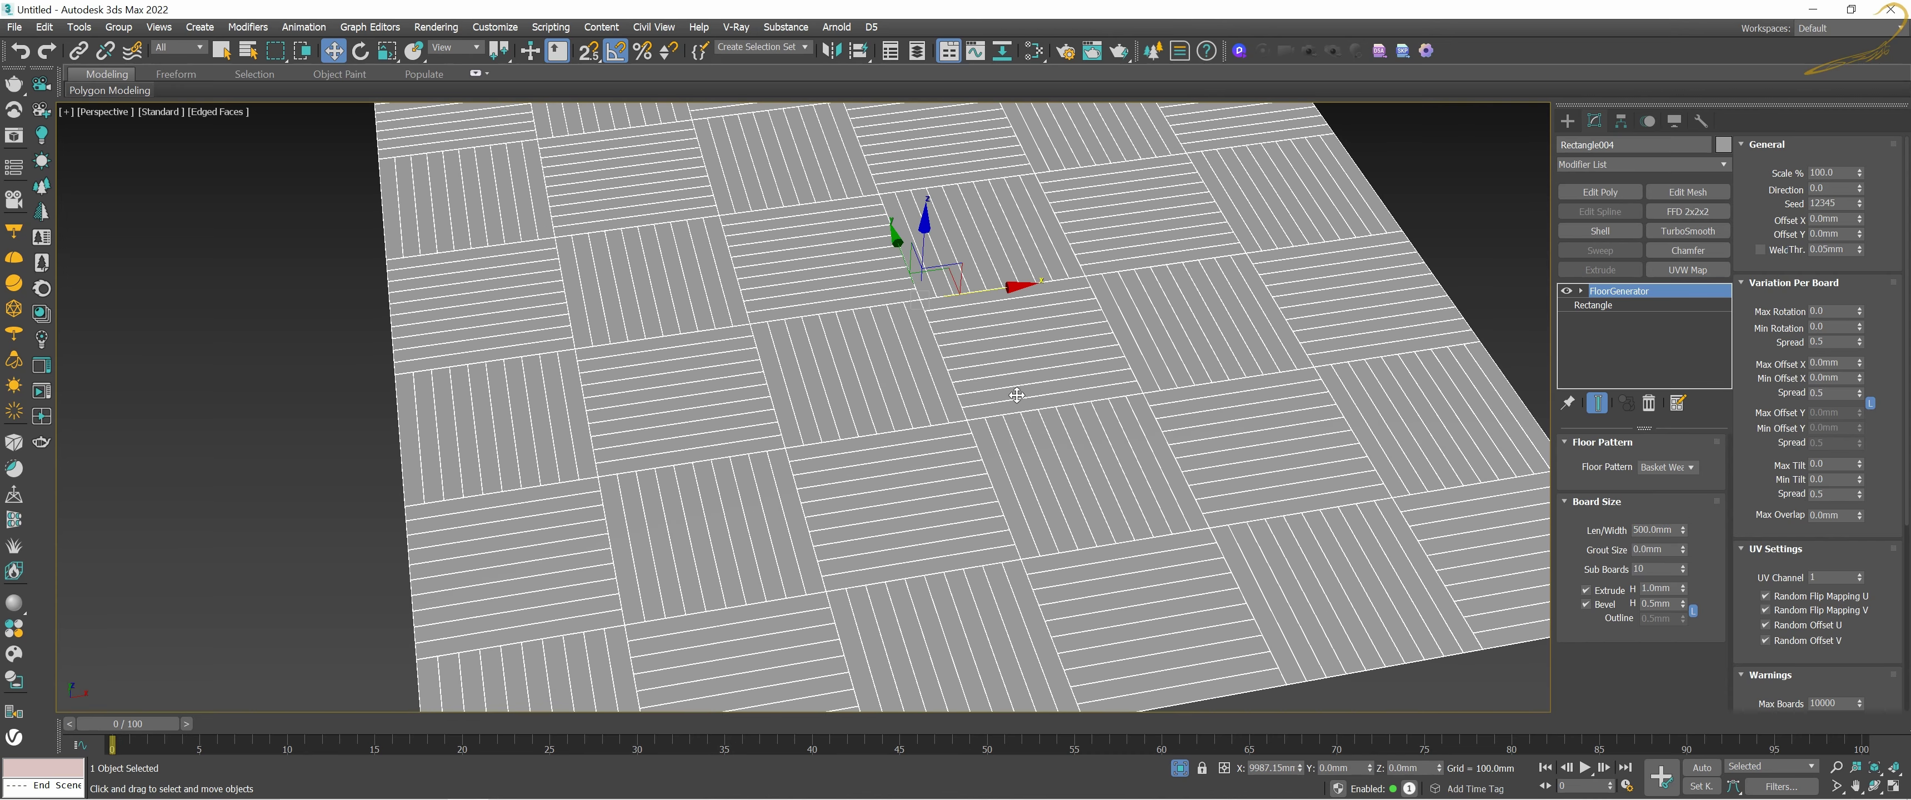
{"action": "scroll", "coordinate": [1017, 393], "scroll_direction": "up", "scroll_amount": 2}
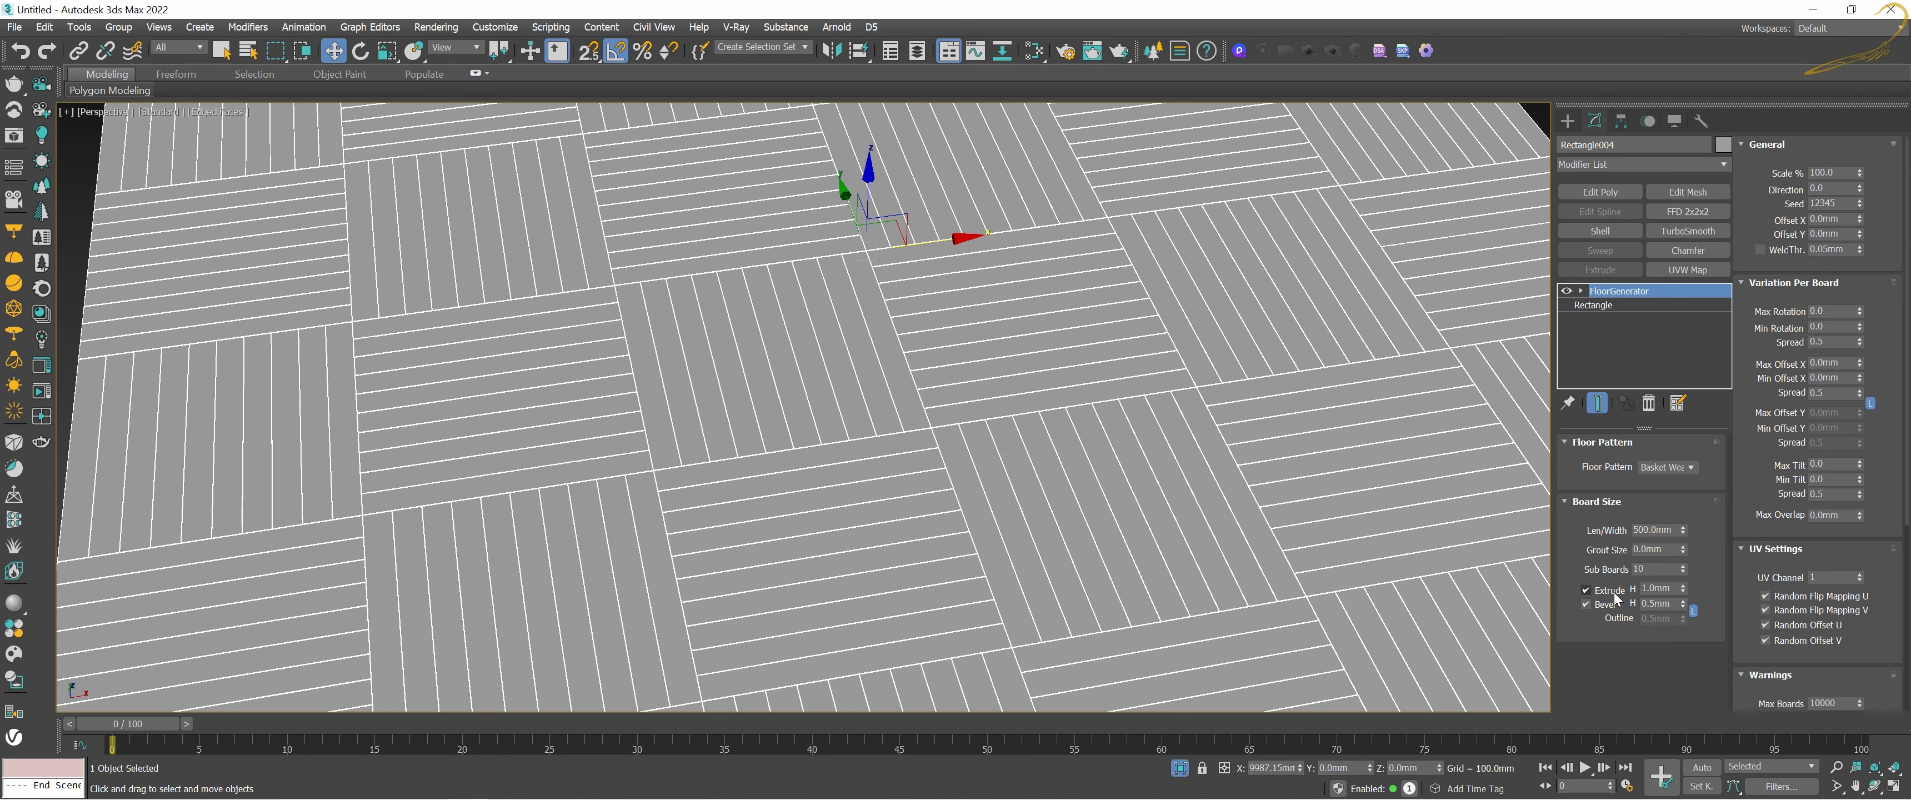
Step: Set the basket-weave FloorGenerator Extrude H to 5 mm and Bevel H to 2 mm
{"action": "double_click", "coordinate": [1665, 587]}
{"action": "type", "text": "5"}
{"action": "key", "text": "Return"}
{"action": "scroll", "coordinate": [1210, 398], "scroll_direction": "up", "scroll_amount": 3}
{"action": "scroll", "coordinate": [1402, 532], "scroll_direction": "up", "scroll_amount": 2}
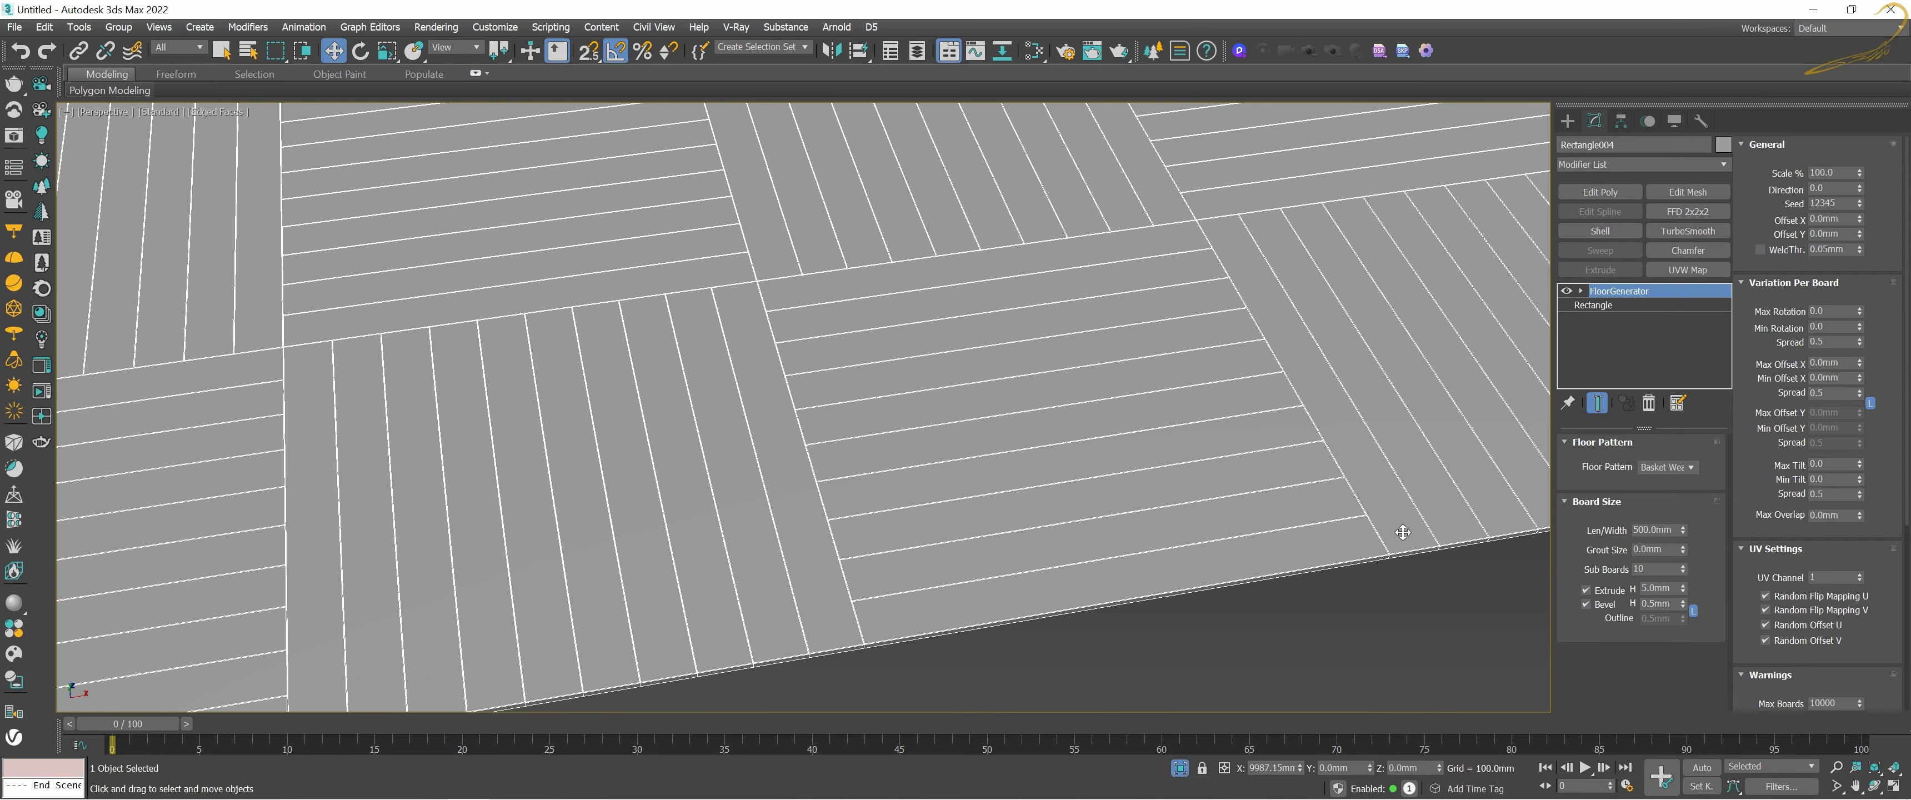
{"action": "double_click", "coordinate": [1670, 603]}
{"action": "type", "text": "2"}
{"action": "key", "text": "Return"}
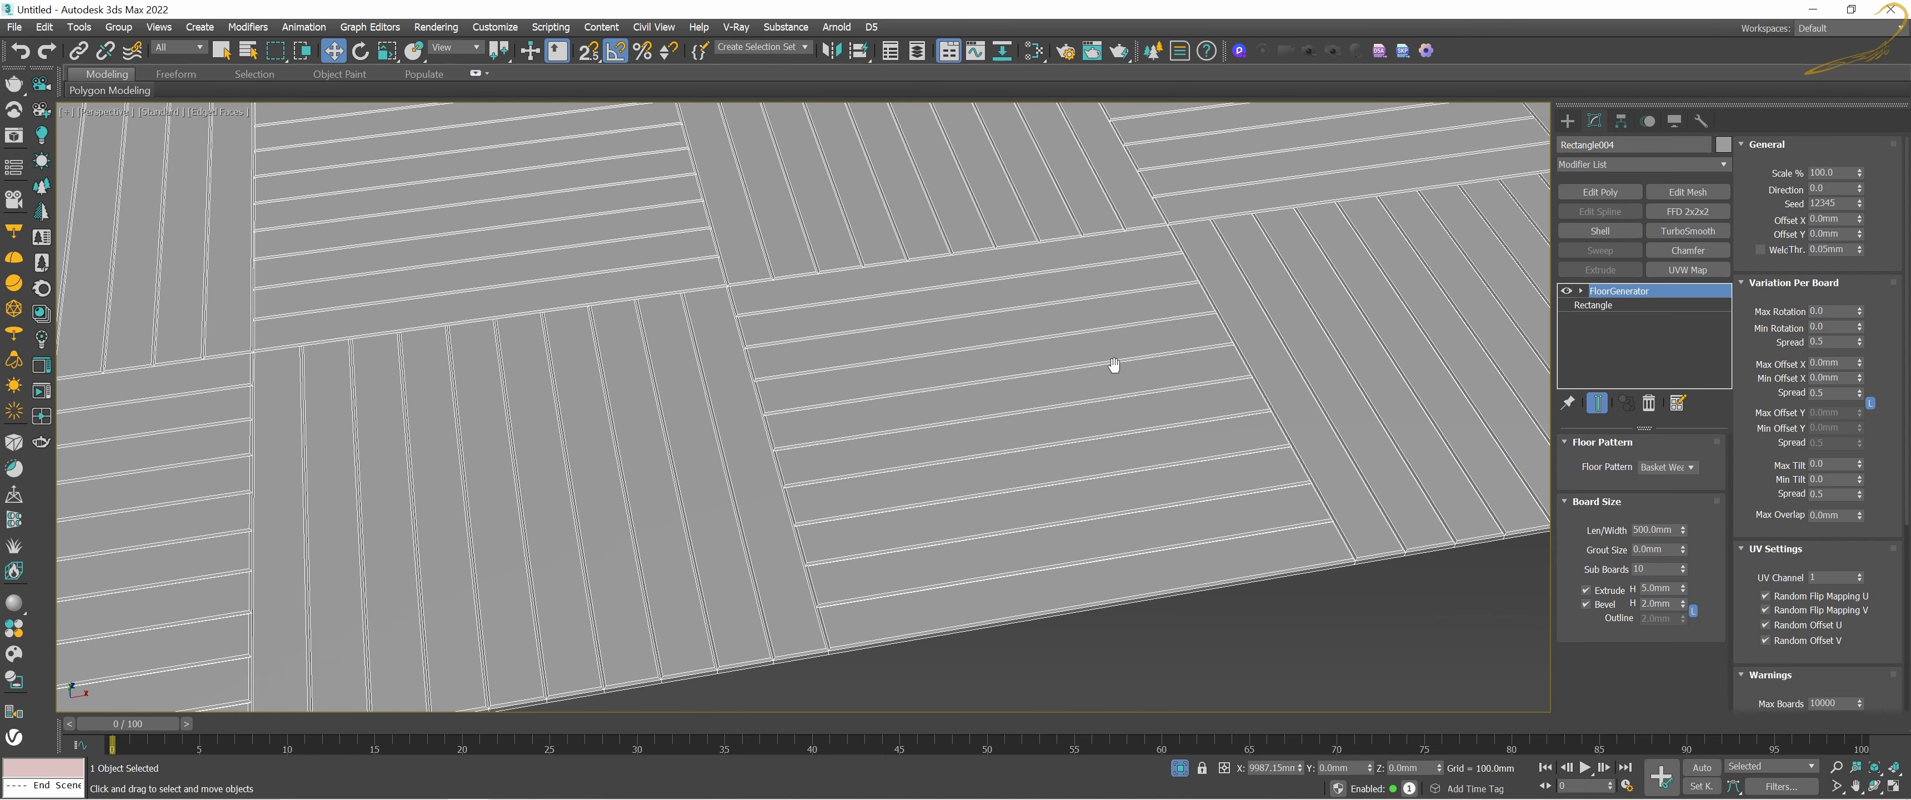
{"action": "scroll", "coordinate": [1112, 364], "scroll_direction": "down", "scroll_amount": 5}
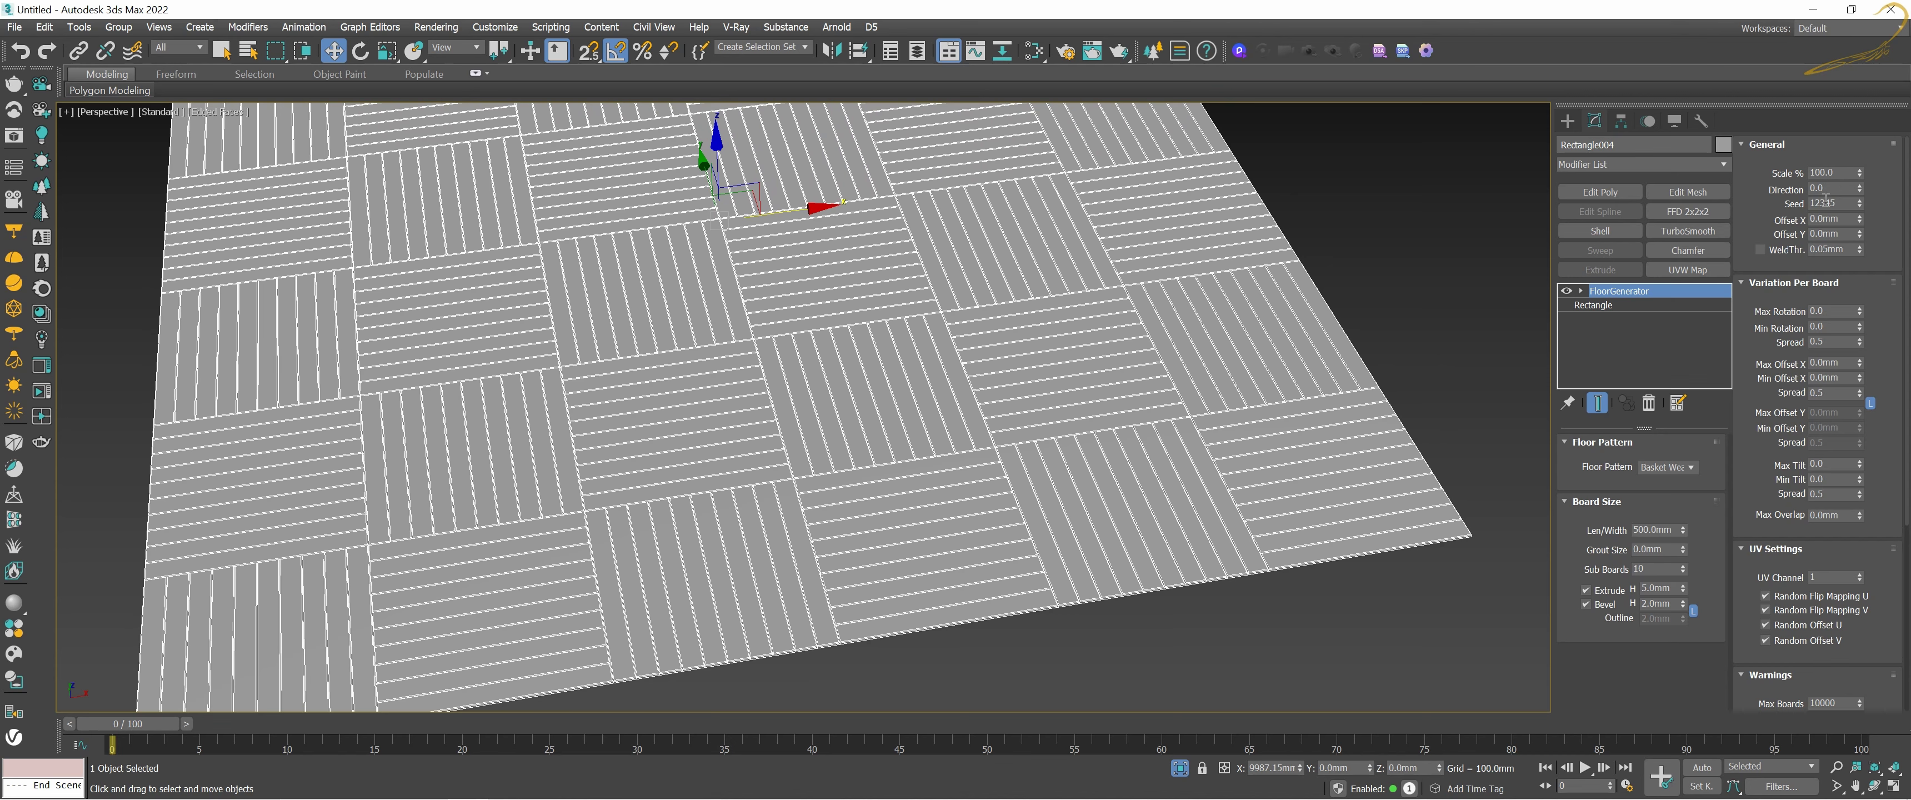
Step: Turn off Isolate Selection so the other floors reappear
{"action": "mouse_move", "coordinate": [1342, 272]}
{"action": "middle_mouse_down"}
{"action": "mouse_move", "coordinate": [1172, 354]}
{"action": "mouse_move", "coordinate": [869, 311]}
{"action": "middle_mouse_up"}
{"action": "scroll", "coordinate": [1172, 354], "scroll_direction": "down", "scroll_amount": 5}
{"action": "left_click", "coordinate": [1179, 767]}
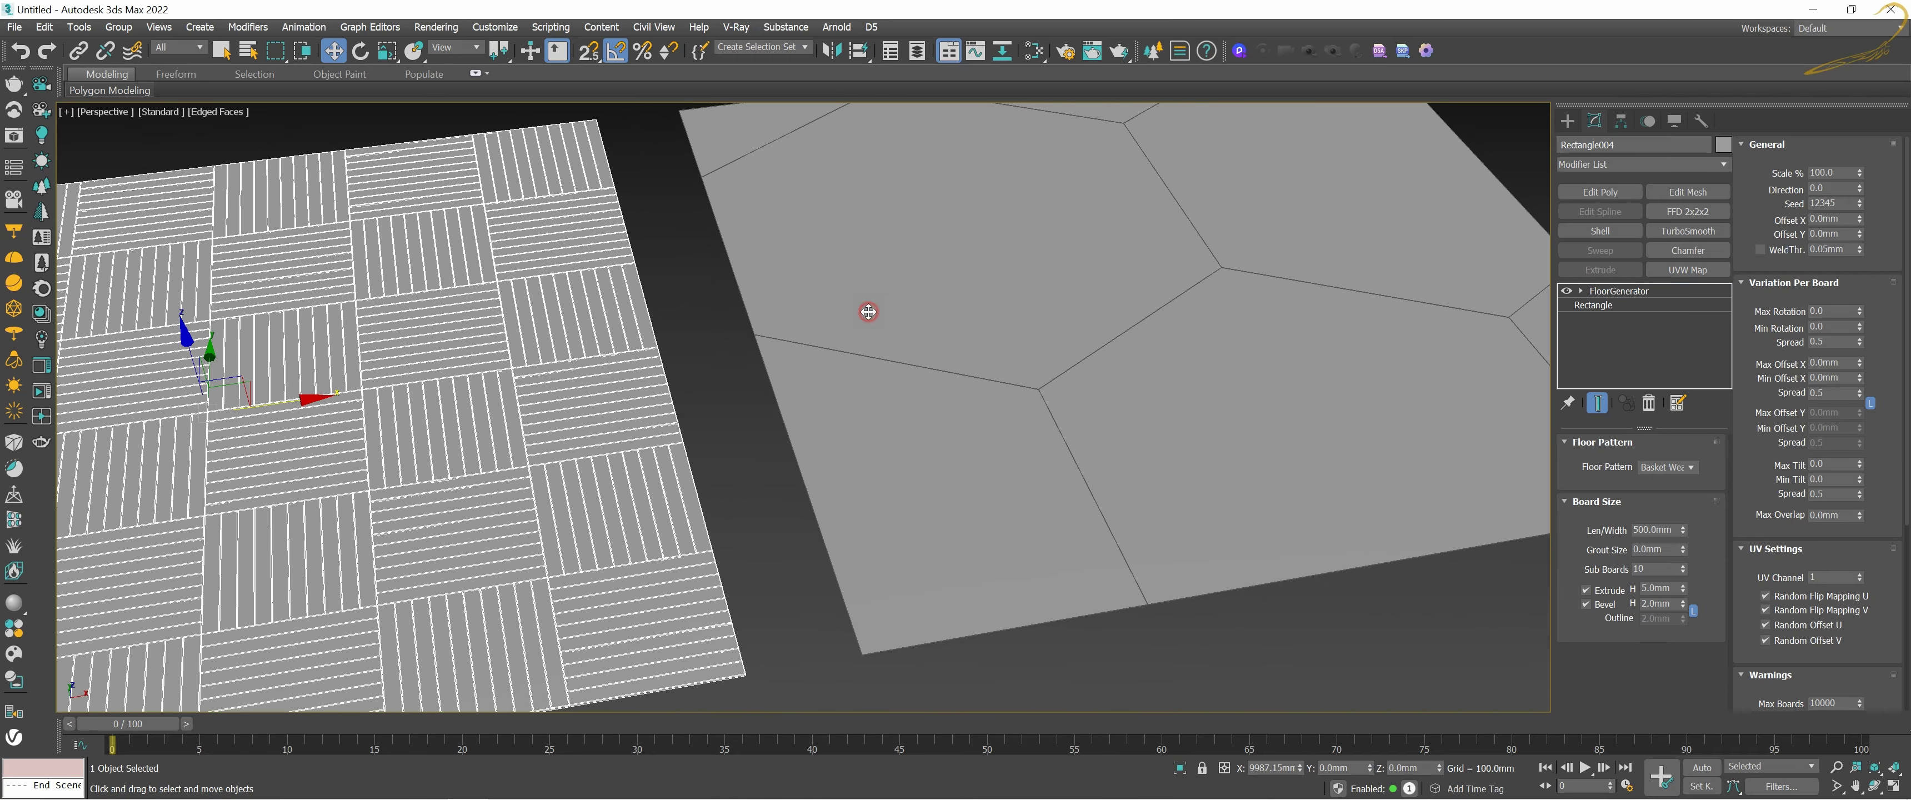
Step: Select the hexagon floor and set its tile Radius to 300 mm, trying 500 first
{"action": "left_click", "coordinate": [869, 311]}
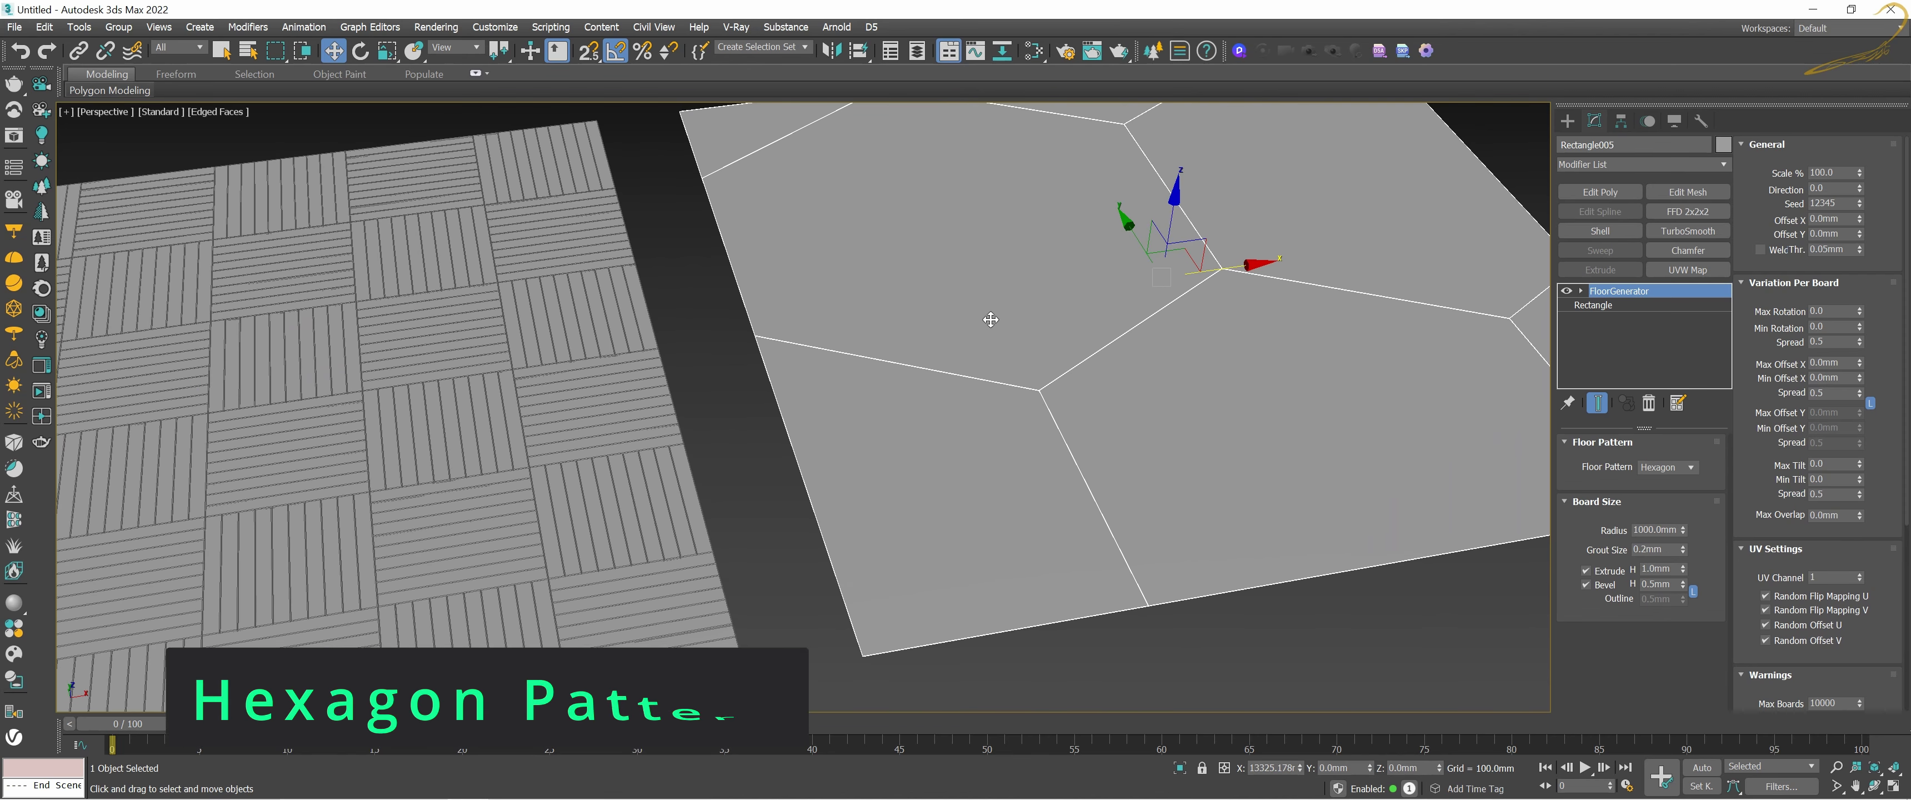
{"action": "scroll", "coordinate": [990, 321], "scroll_direction": "down", "scroll_amount": 3}
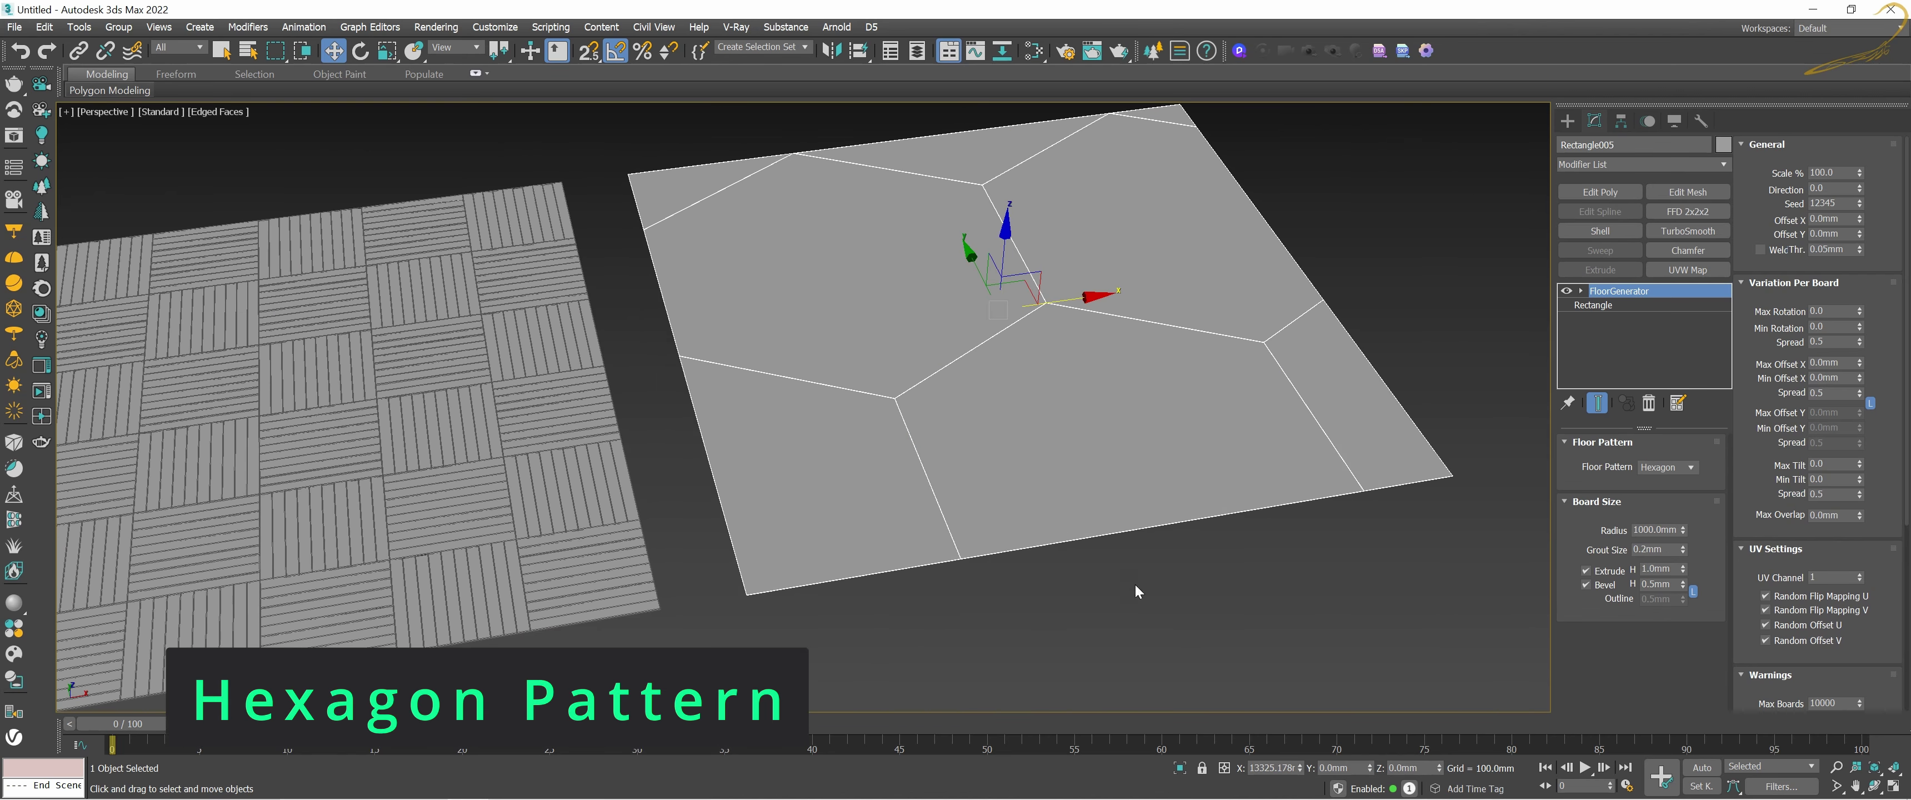
{"action": "scroll", "coordinate": [1442, 490], "scroll_direction": "up", "scroll_amount": 2}
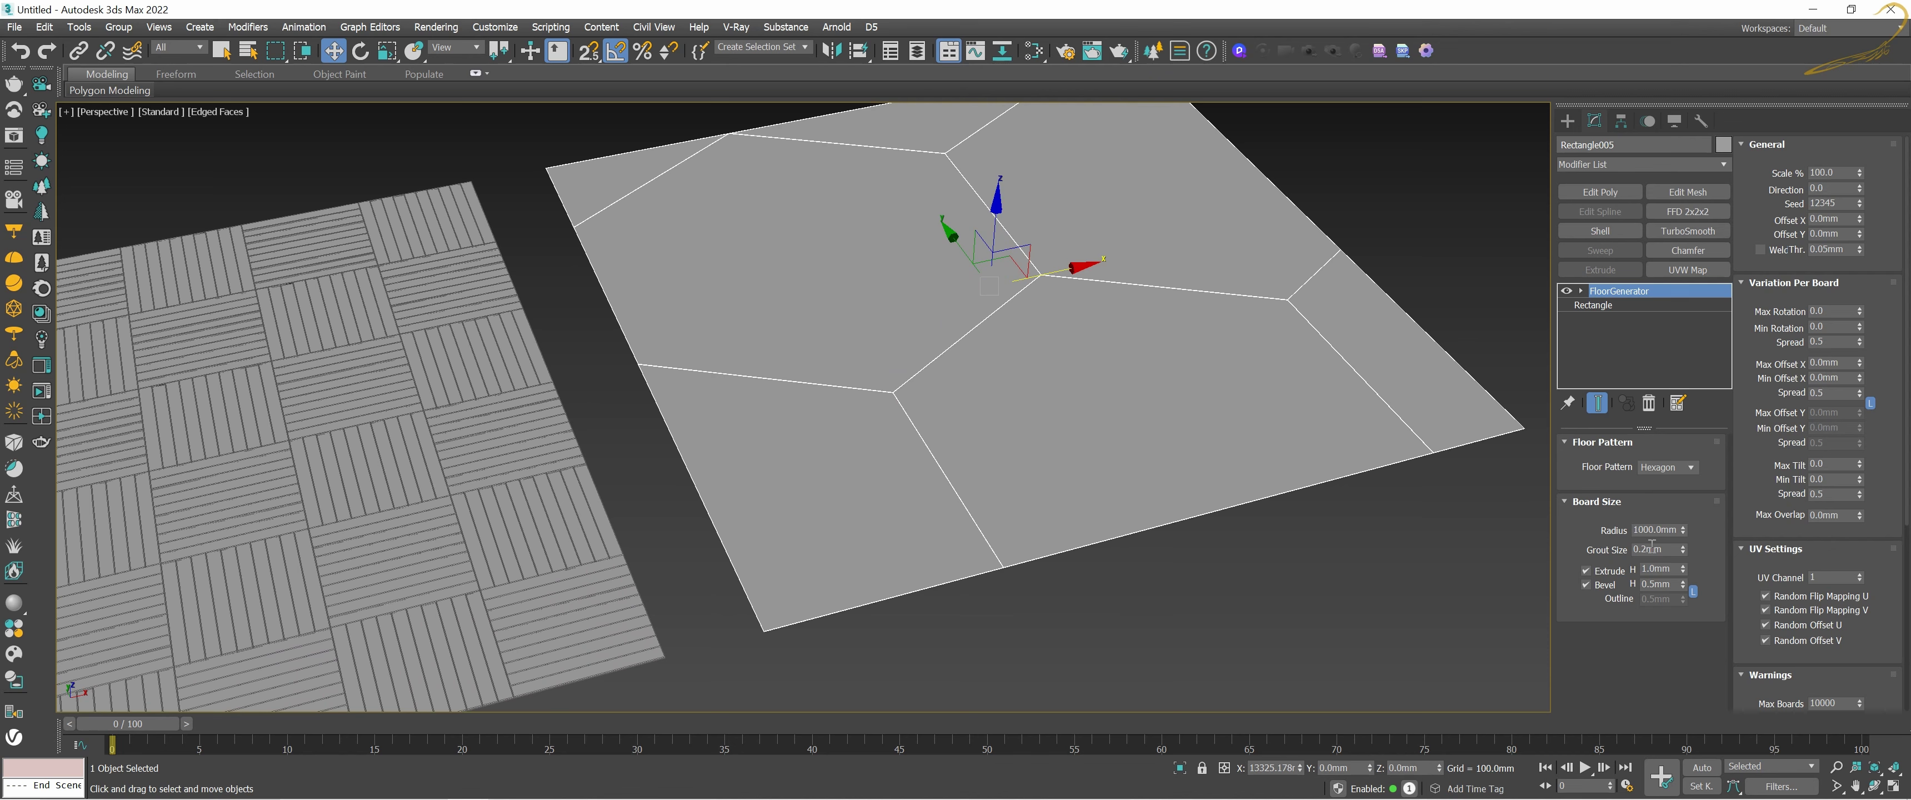
{"action": "type", "text": "500"}
{"action": "key", "text": "Return"}
{"action": "type", "text": "300"}
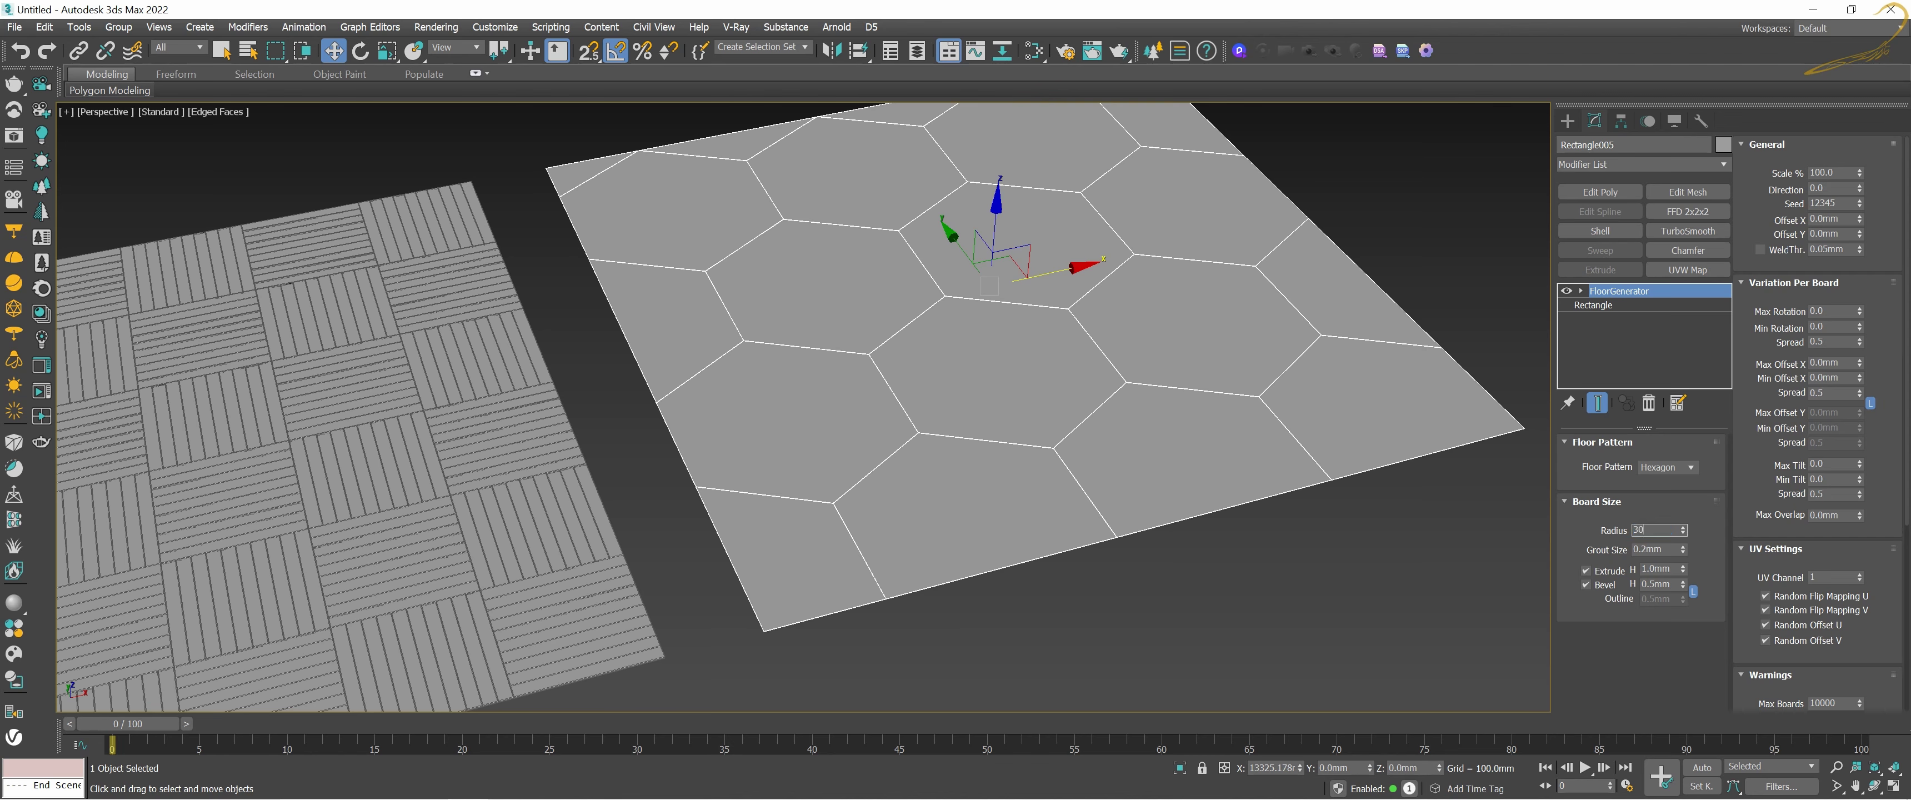
{"action": "key", "text": "Return"}
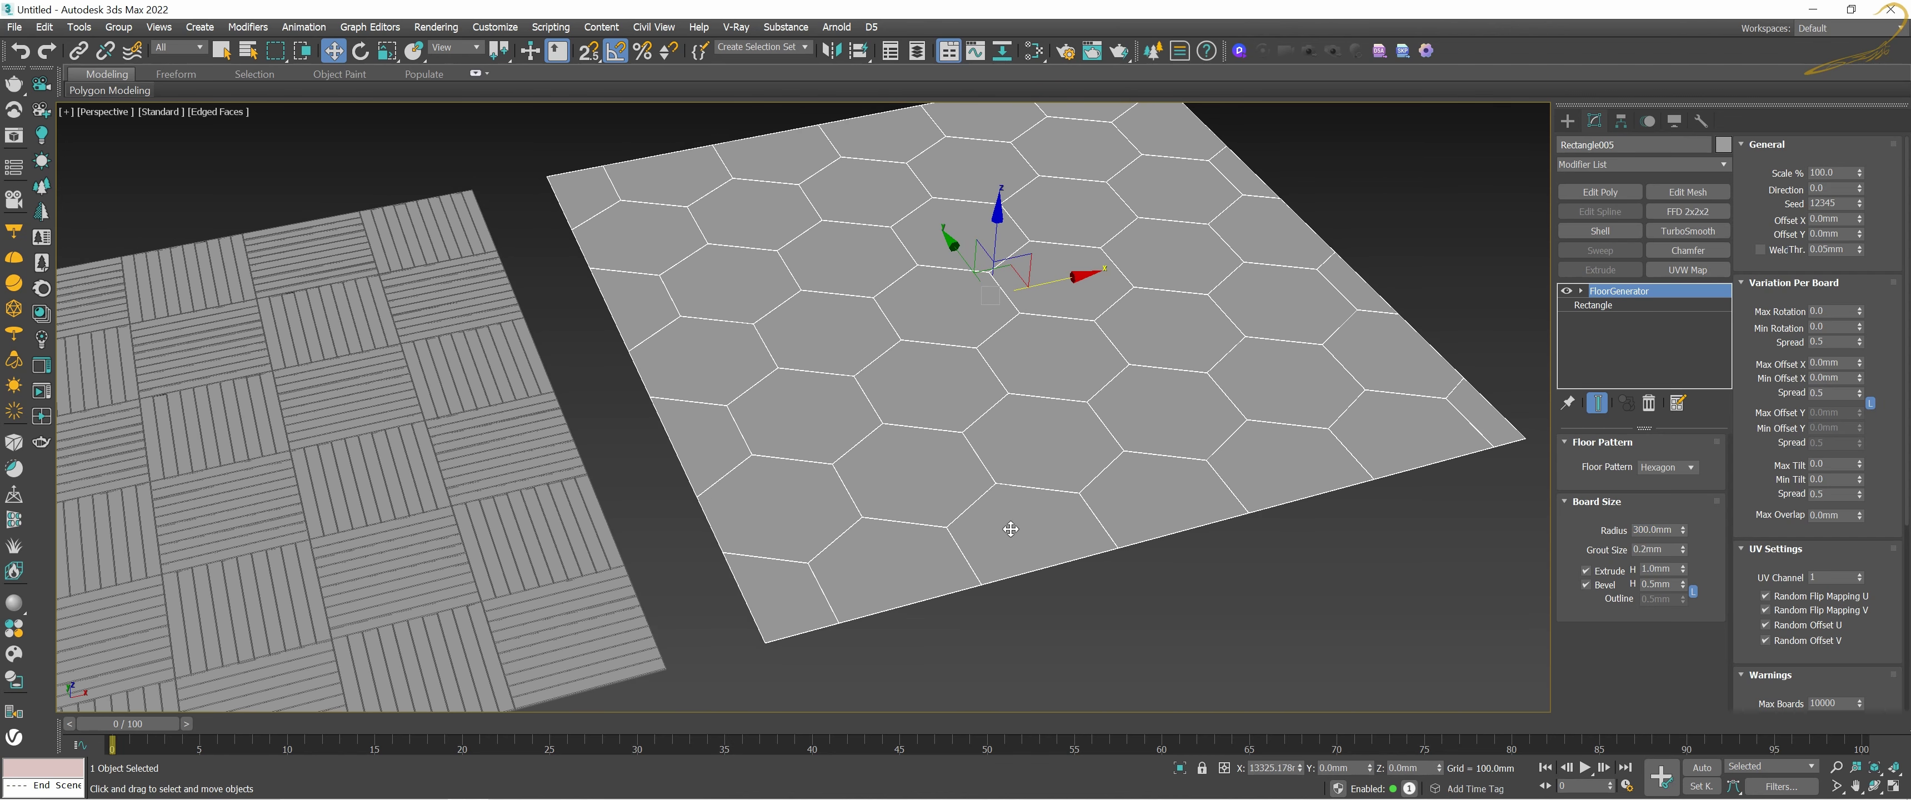
Step: Lower the hexagon Grout Size to 0.0 mm
{"action": "scroll", "coordinate": [1010, 528], "scroll_direction": "up", "scroll_amount": 2}
{"action": "scroll", "coordinate": [1259, 529], "scroll_direction": "up", "scroll_amount": 3}
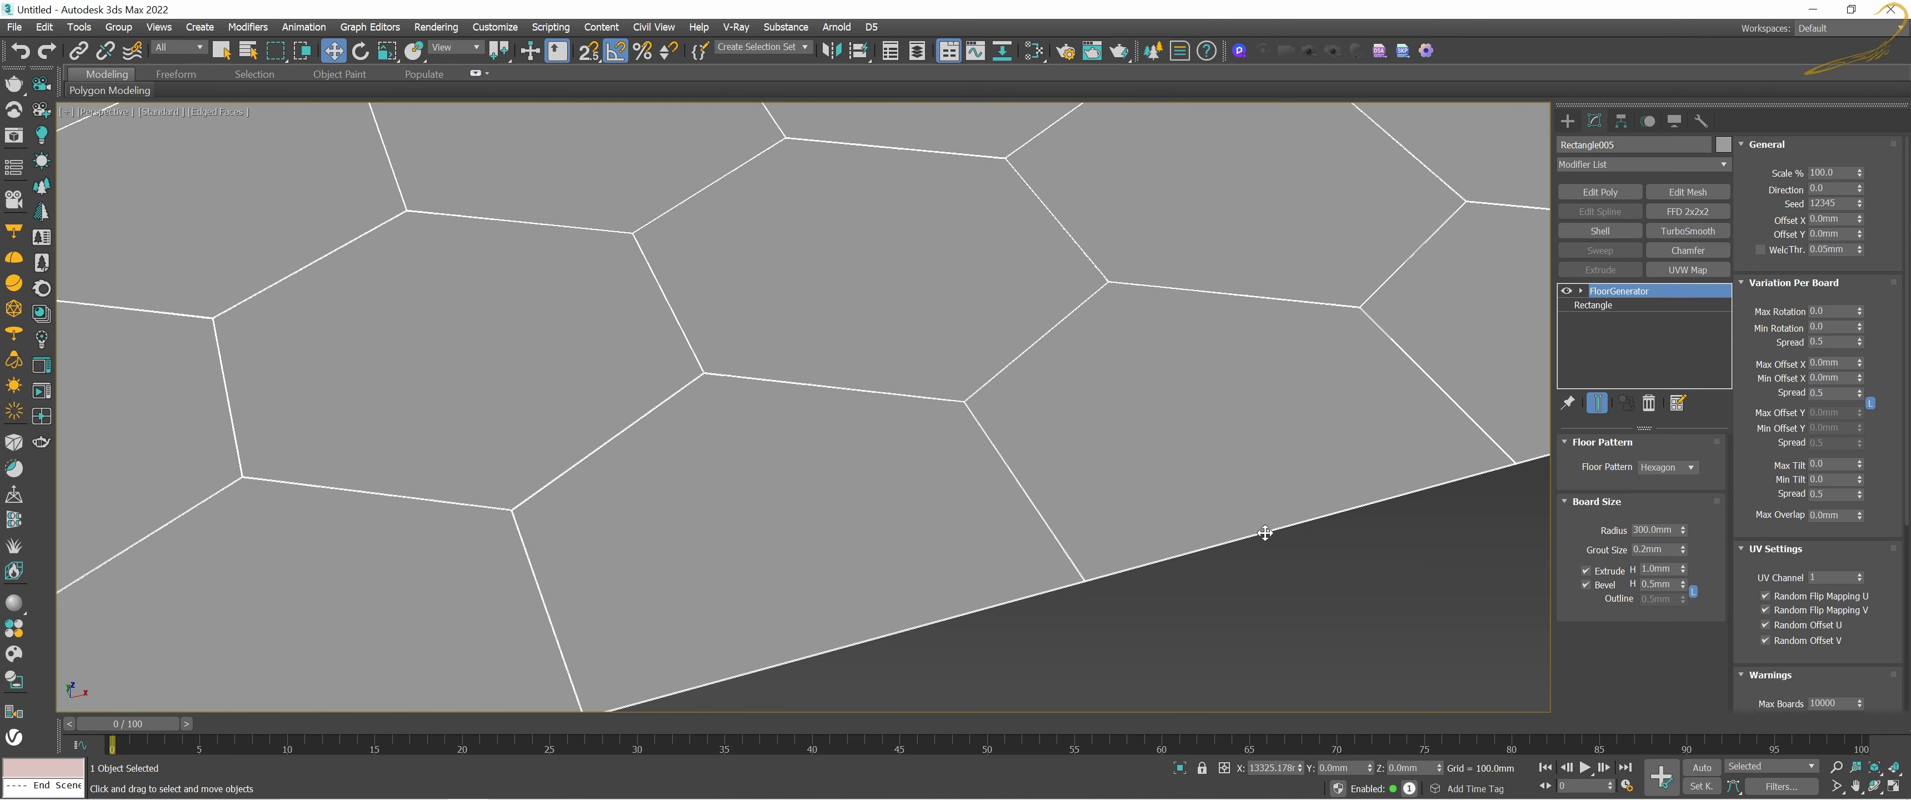
{"action": "scroll", "coordinate": [1006, 576], "scroll_direction": "up", "scroll_amount": 3}
{"action": "scroll", "coordinate": [939, 670], "scroll_direction": "up", "scroll_amount": 3}
{"action": "scroll", "coordinate": [940, 693], "scroll_direction": "up", "scroll_amount": 2}
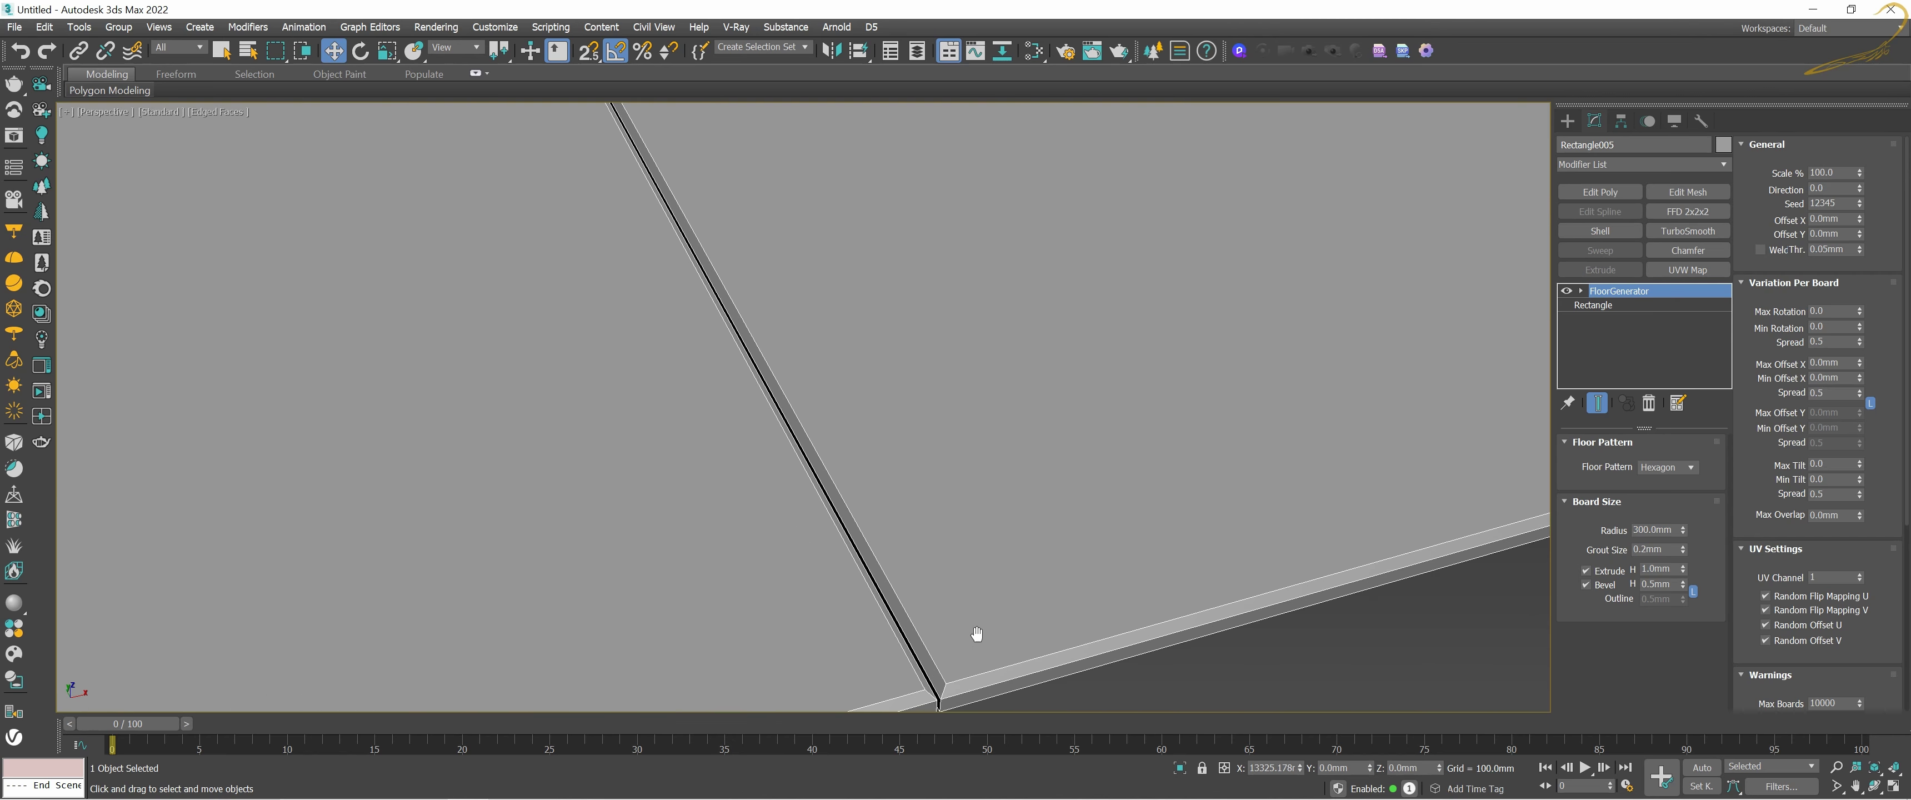
{"action": "scroll", "coordinate": [972, 640], "scroll_direction": "up", "scroll_amount": 2}
{"action": "left_click", "coordinate": [1683, 553]}
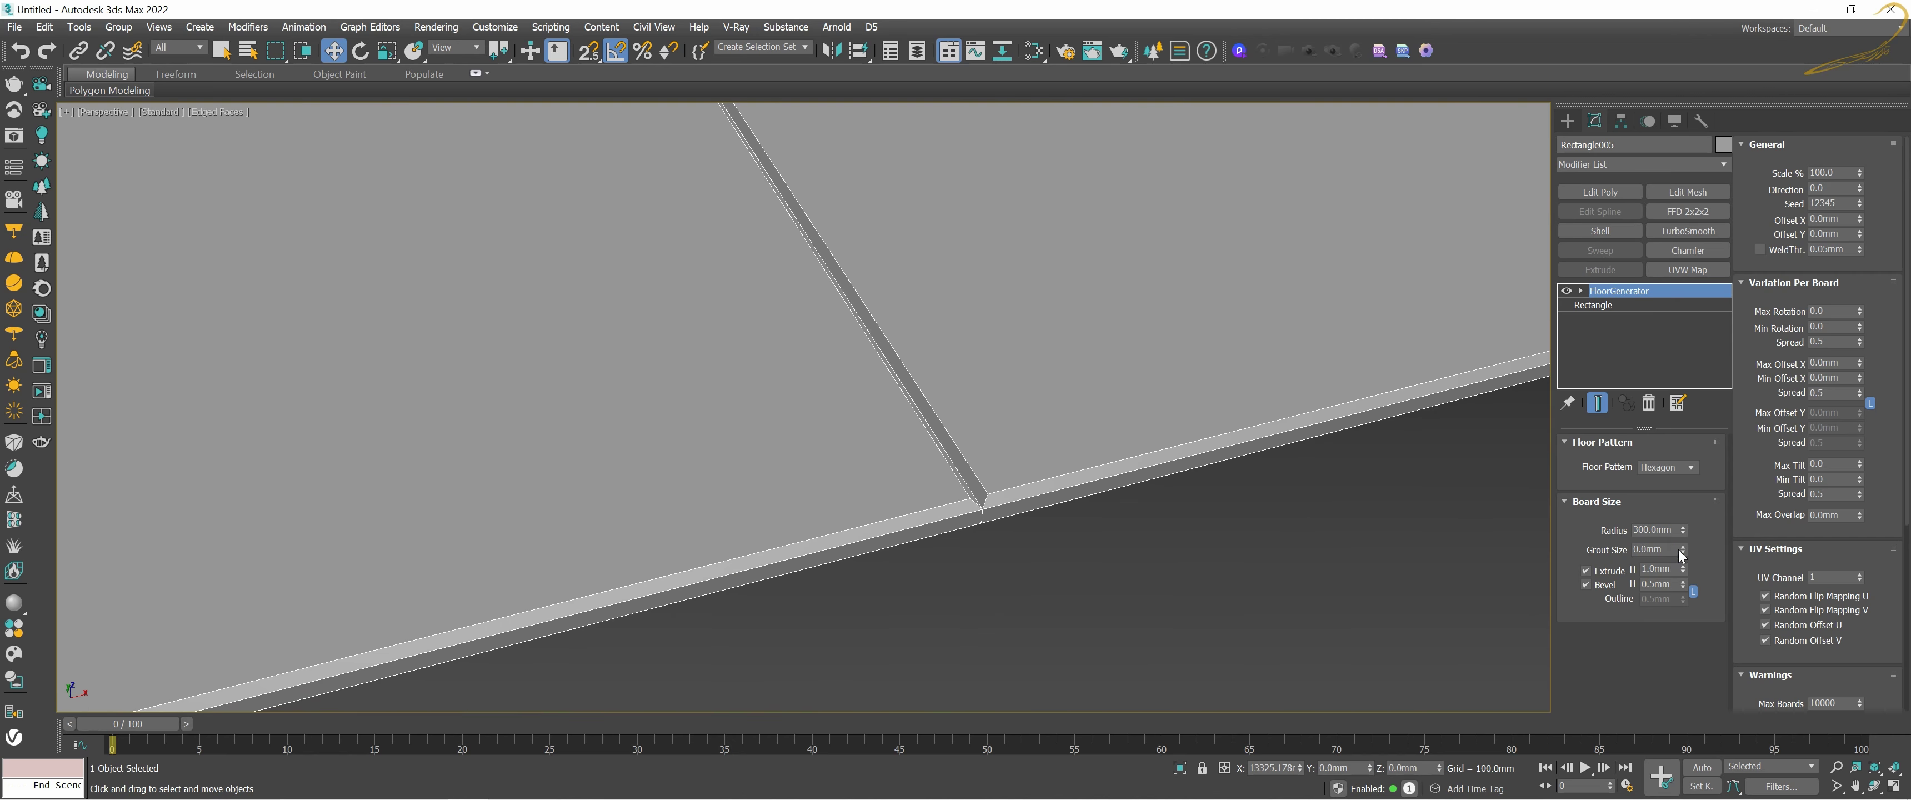
{"action": "scroll", "coordinate": [994, 453], "scroll_direction": "down", "scroll_amount": 1}
{"action": "scroll", "coordinate": [1015, 414], "scroll_direction": "down", "scroll_amount": 2}
{"action": "scroll", "coordinate": [1012, 386], "scroll_direction": "down", "scroll_amount": 2}
{"action": "middle_click_drag", "start_coordinate": [1012, 386], "coordinate": [1052, 474]}
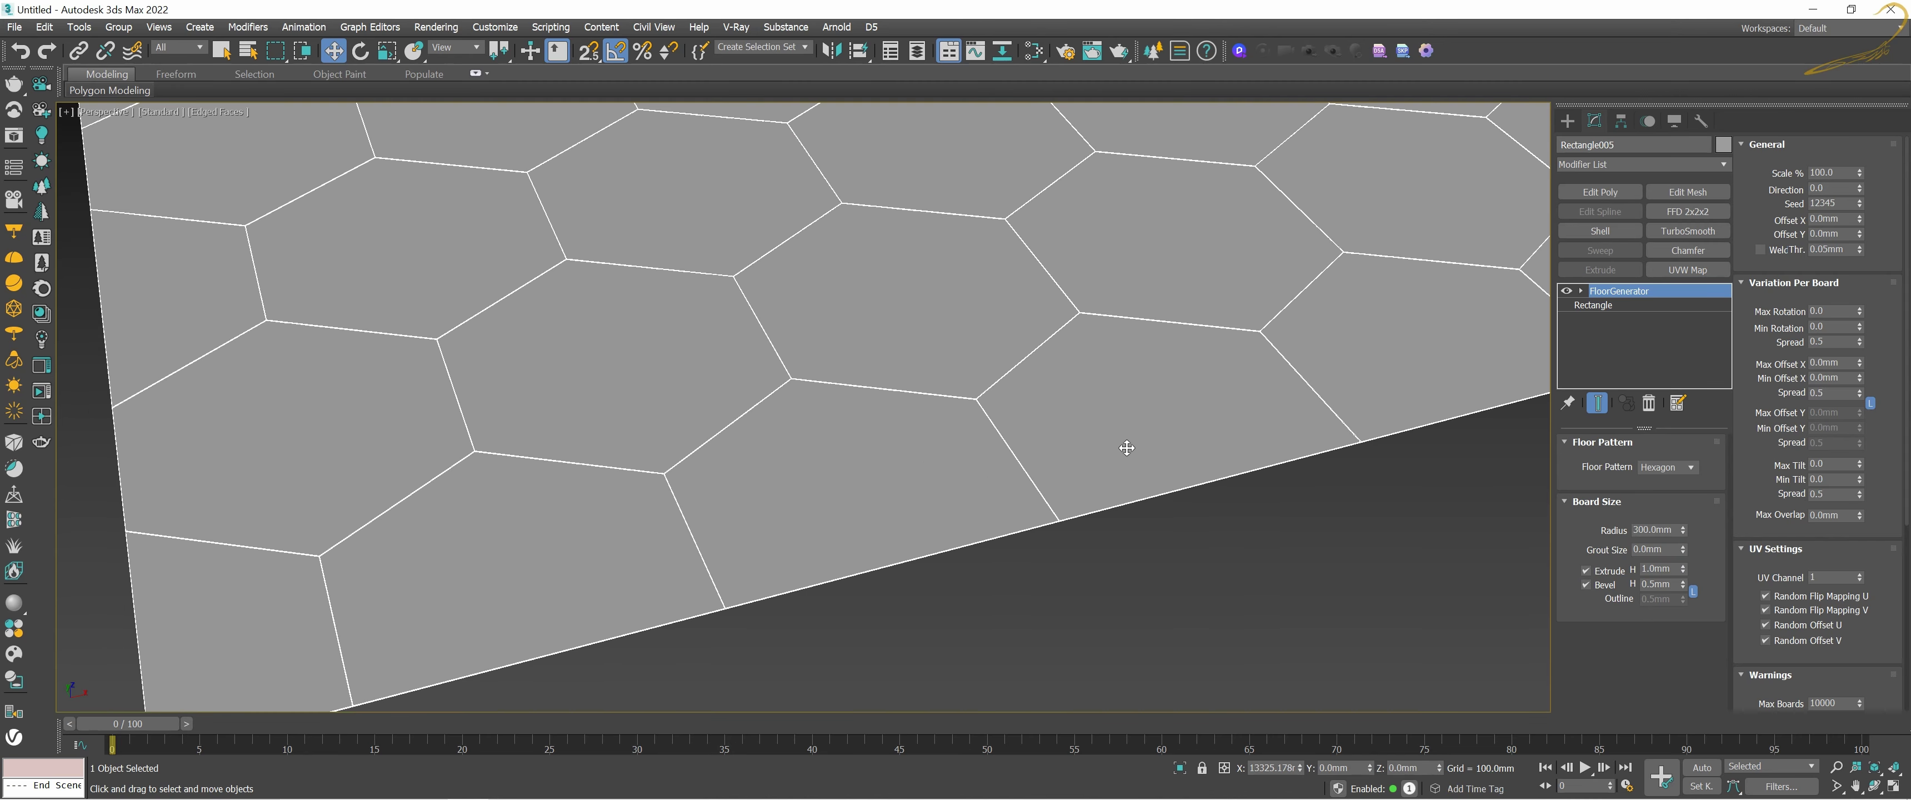
Step: Set the hexagon FloorGenerator Extrude H to 5 mm and Bevel H to 3 mm
{"action": "double_click", "coordinate": [1672, 568]}
{"action": "type", "text": "5"}
{"action": "key", "text": "Tab"}
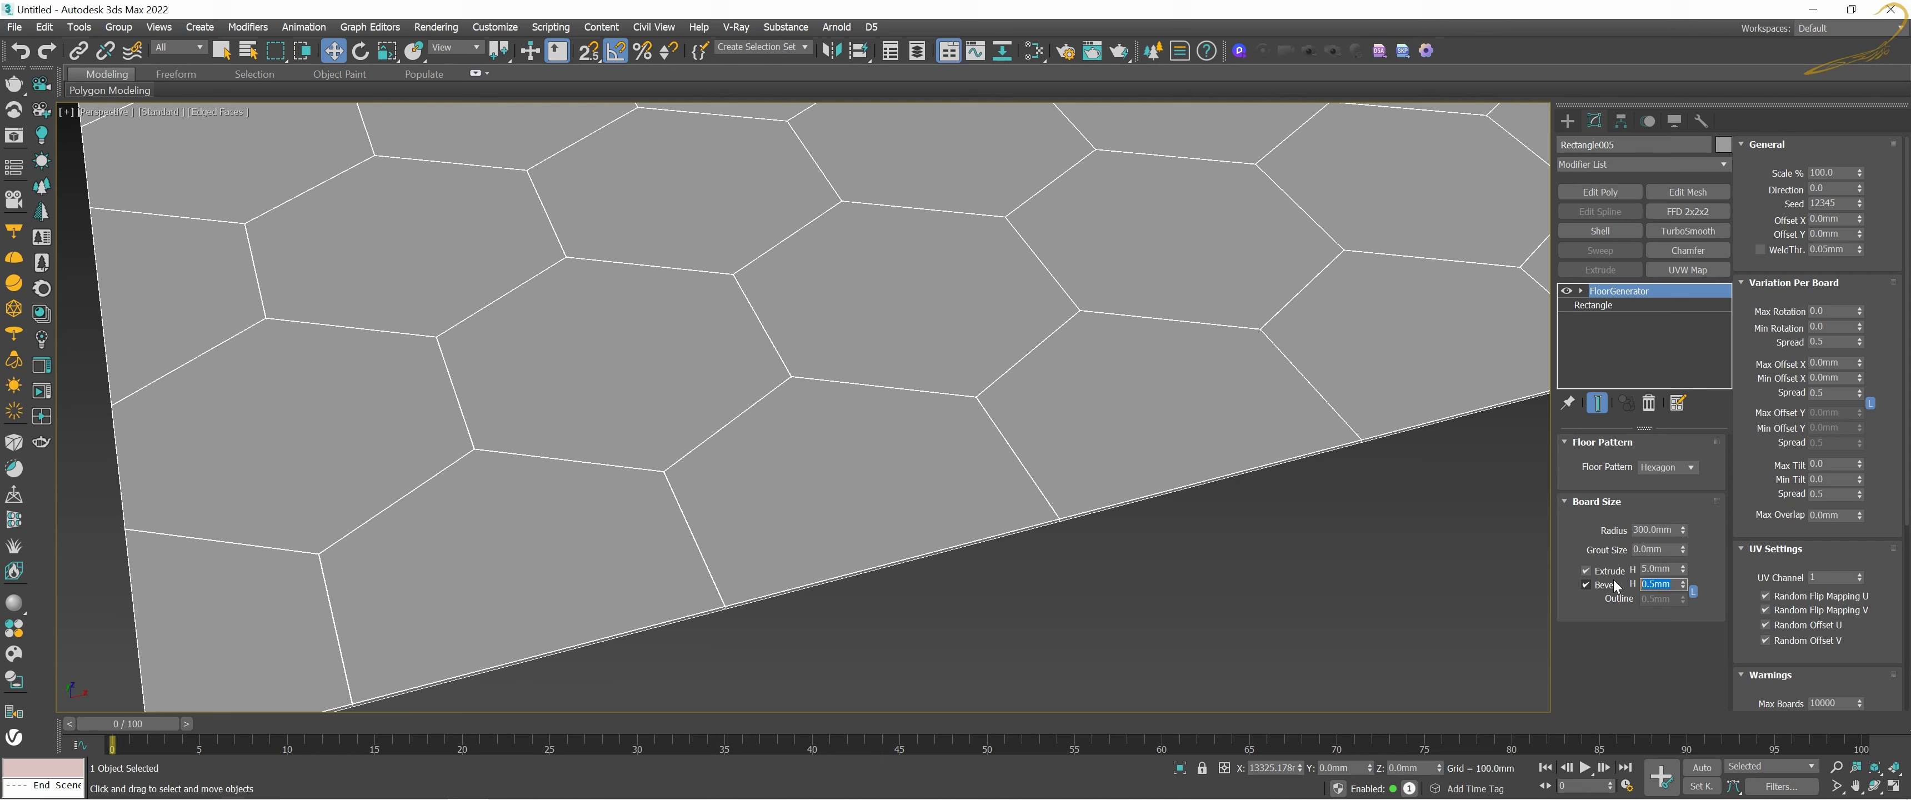
{"action": "type", "text": "3"}
{"action": "key", "text": "Return"}
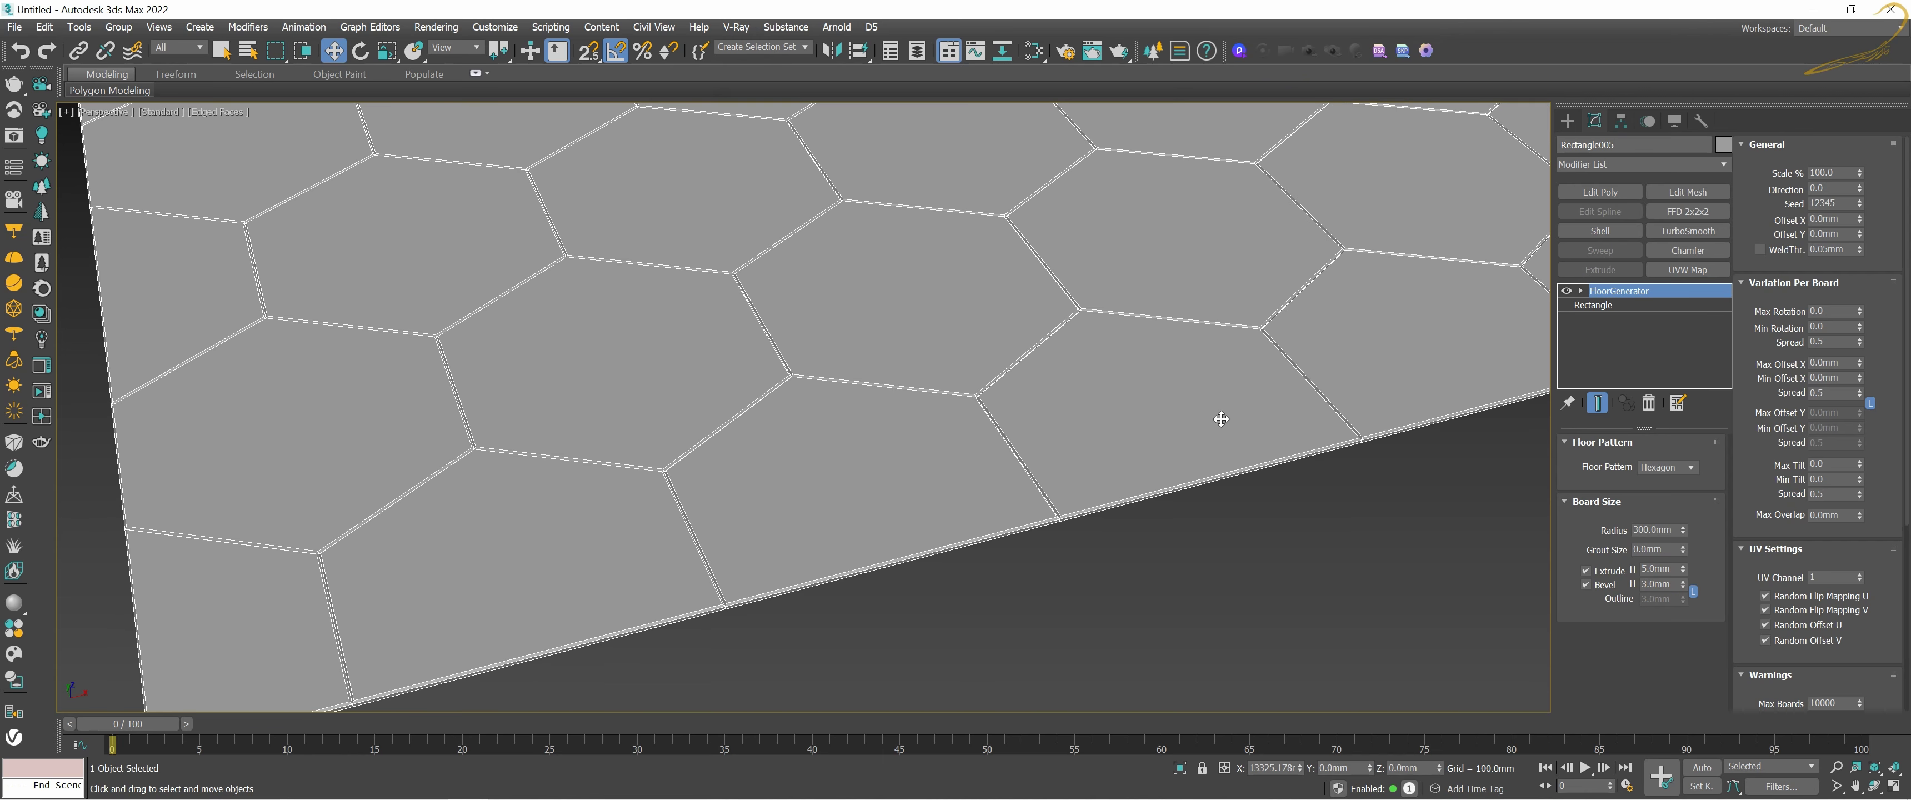
{"action": "scroll", "coordinate": [1074, 457], "scroll_direction": "down", "scroll_amount": 2}
{"action": "scroll", "coordinate": [1074, 456], "scroll_direction": "down", "scroll_amount": 5}
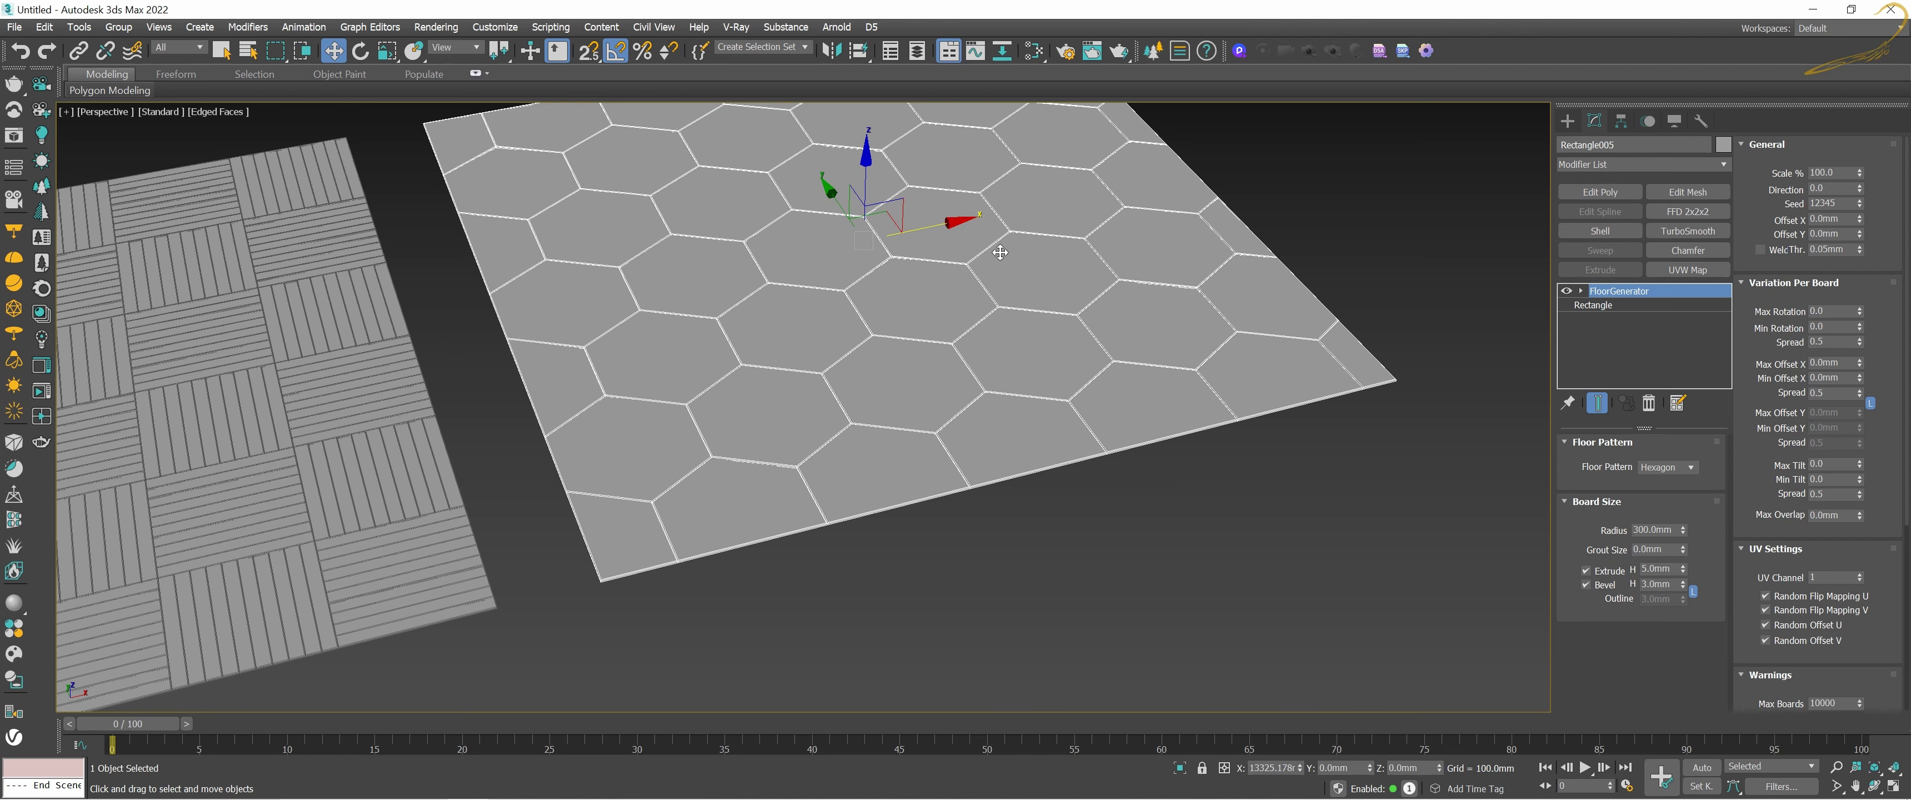
Step: Try rotating the hexagon pattern Direction, then reset it back to 0
{"action": "scroll", "coordinate": [839, 395], "scroll_direction": "up", "scroll_amount": 5}
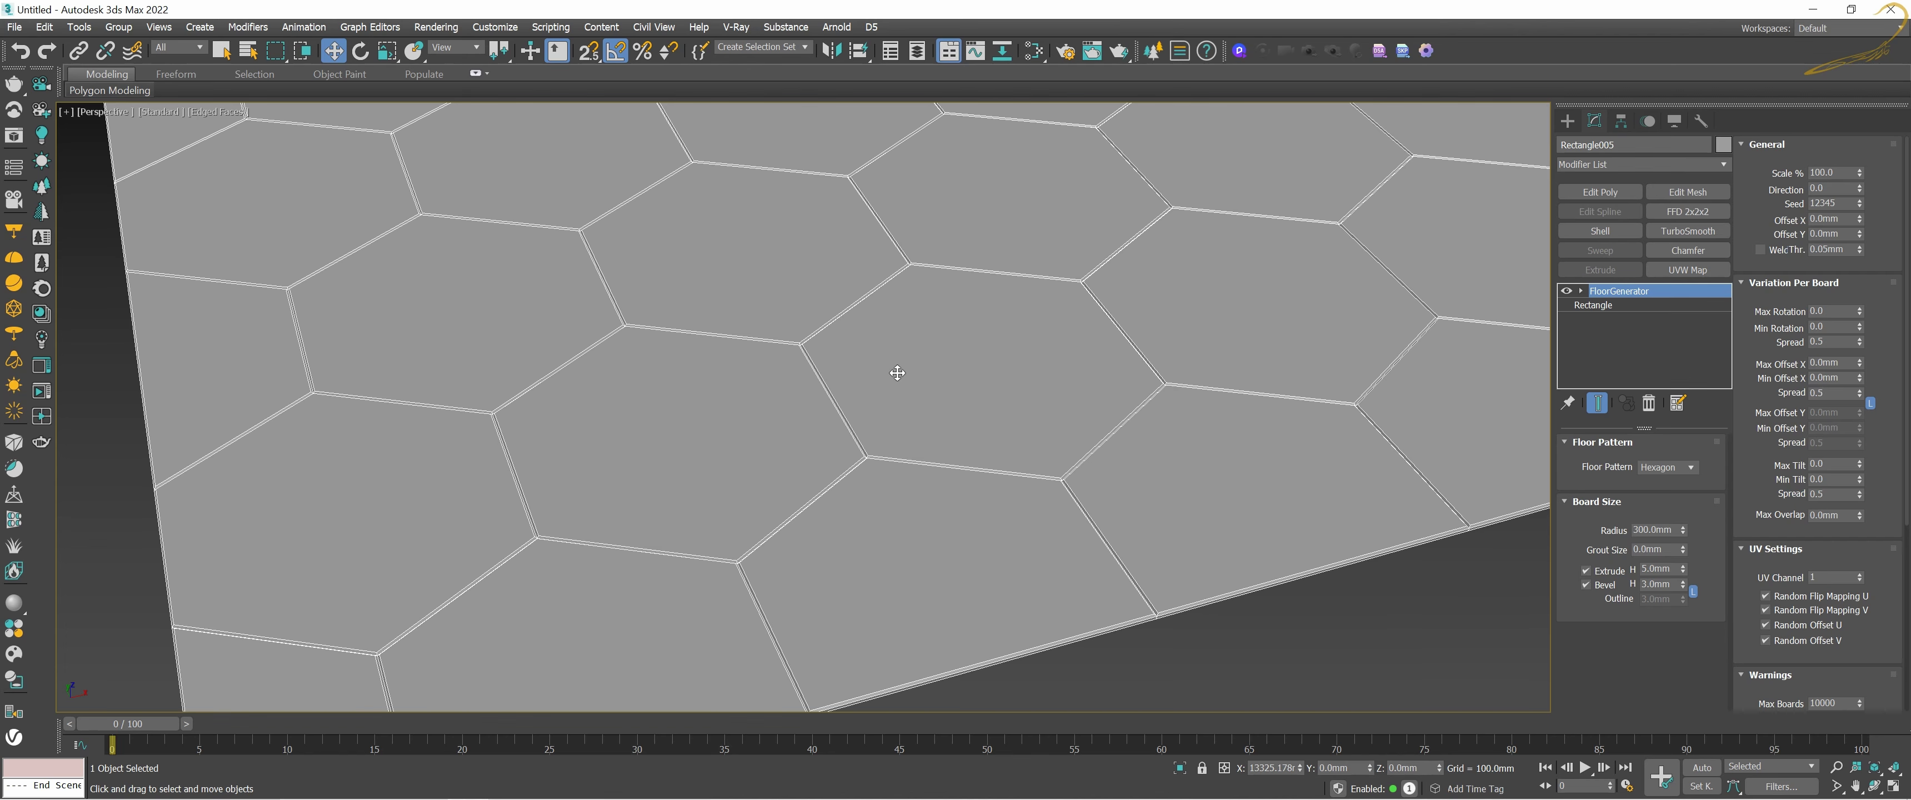
{"action": "scroll", "coordinate": [805, 185], "scroll_direction": "down", "scroll_amount": 8}
{"action": "scroll", "coordinate": [842, 291], "scroll_direction": "down", "scroll_amount": 2}
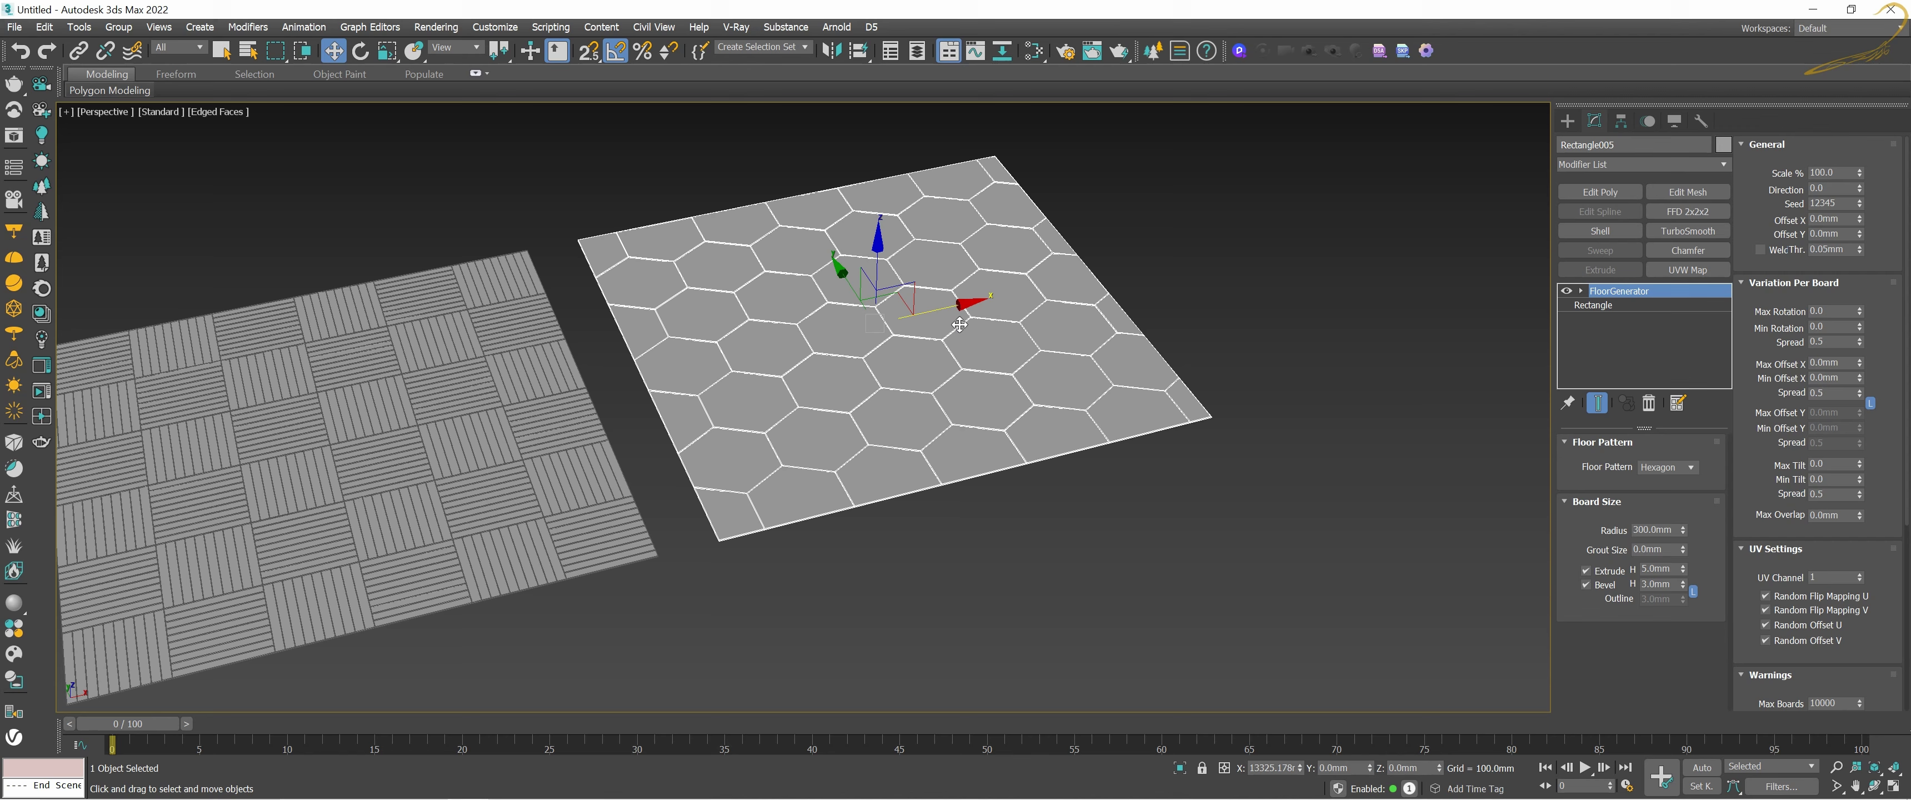
{"action": "scroll", "coordinate": [1148, 327], "scroll_direction": "up", "scroll_amount": 1}
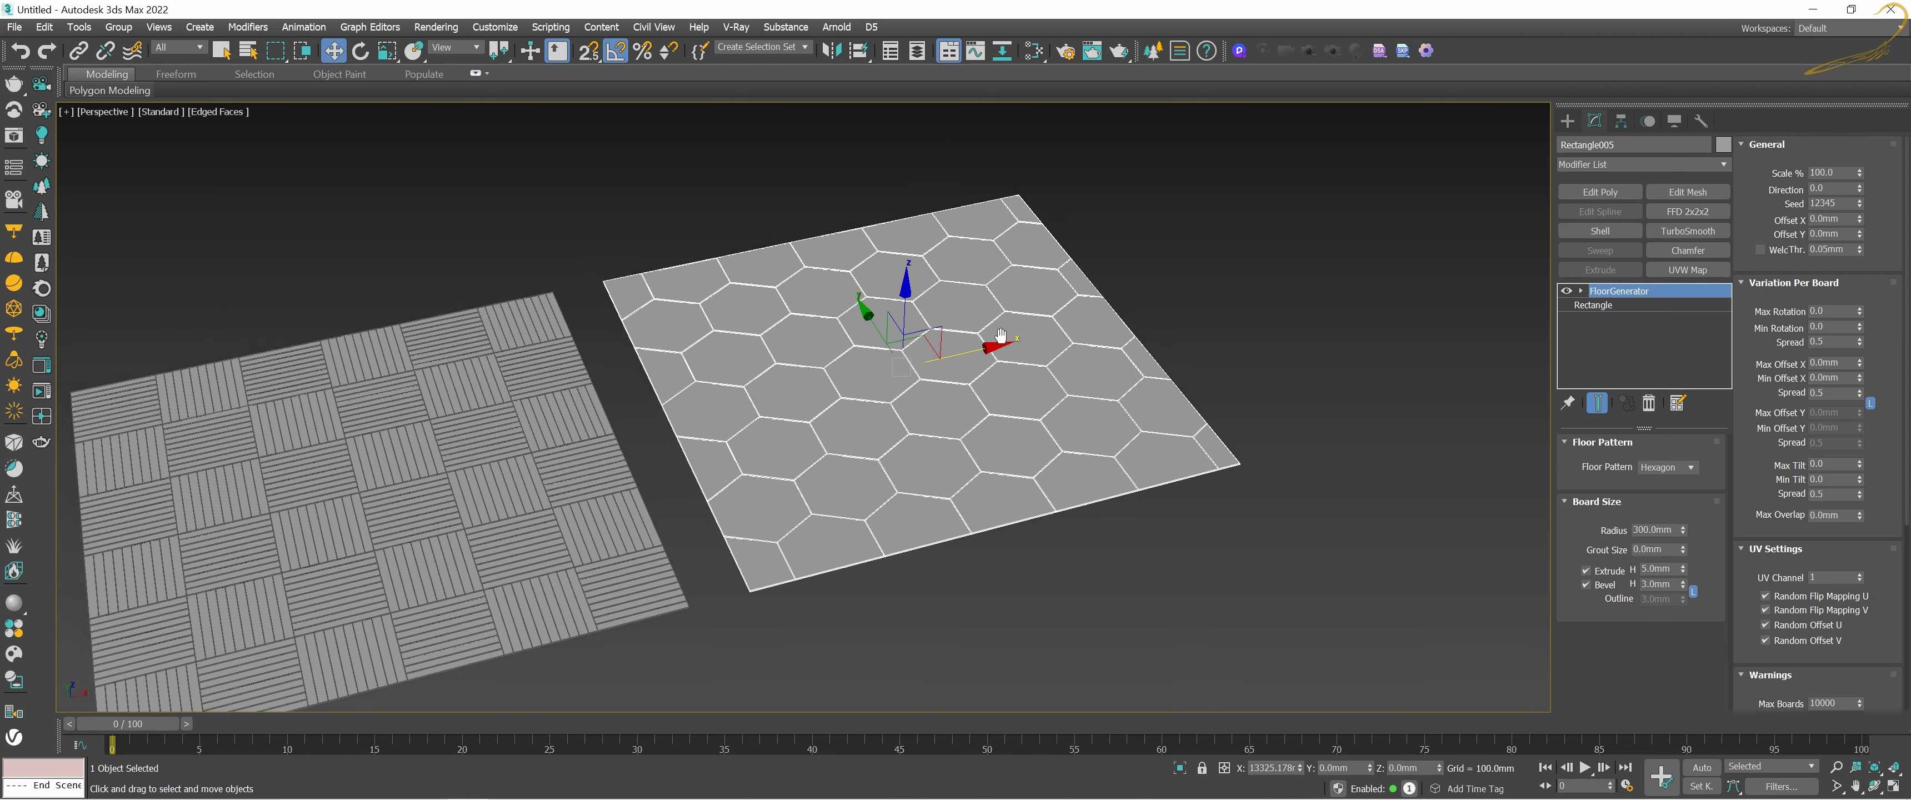
{"action": "scroll", "coordinate": [1091, 348], "scroll_direction": "up", "scroll_amount": 2}
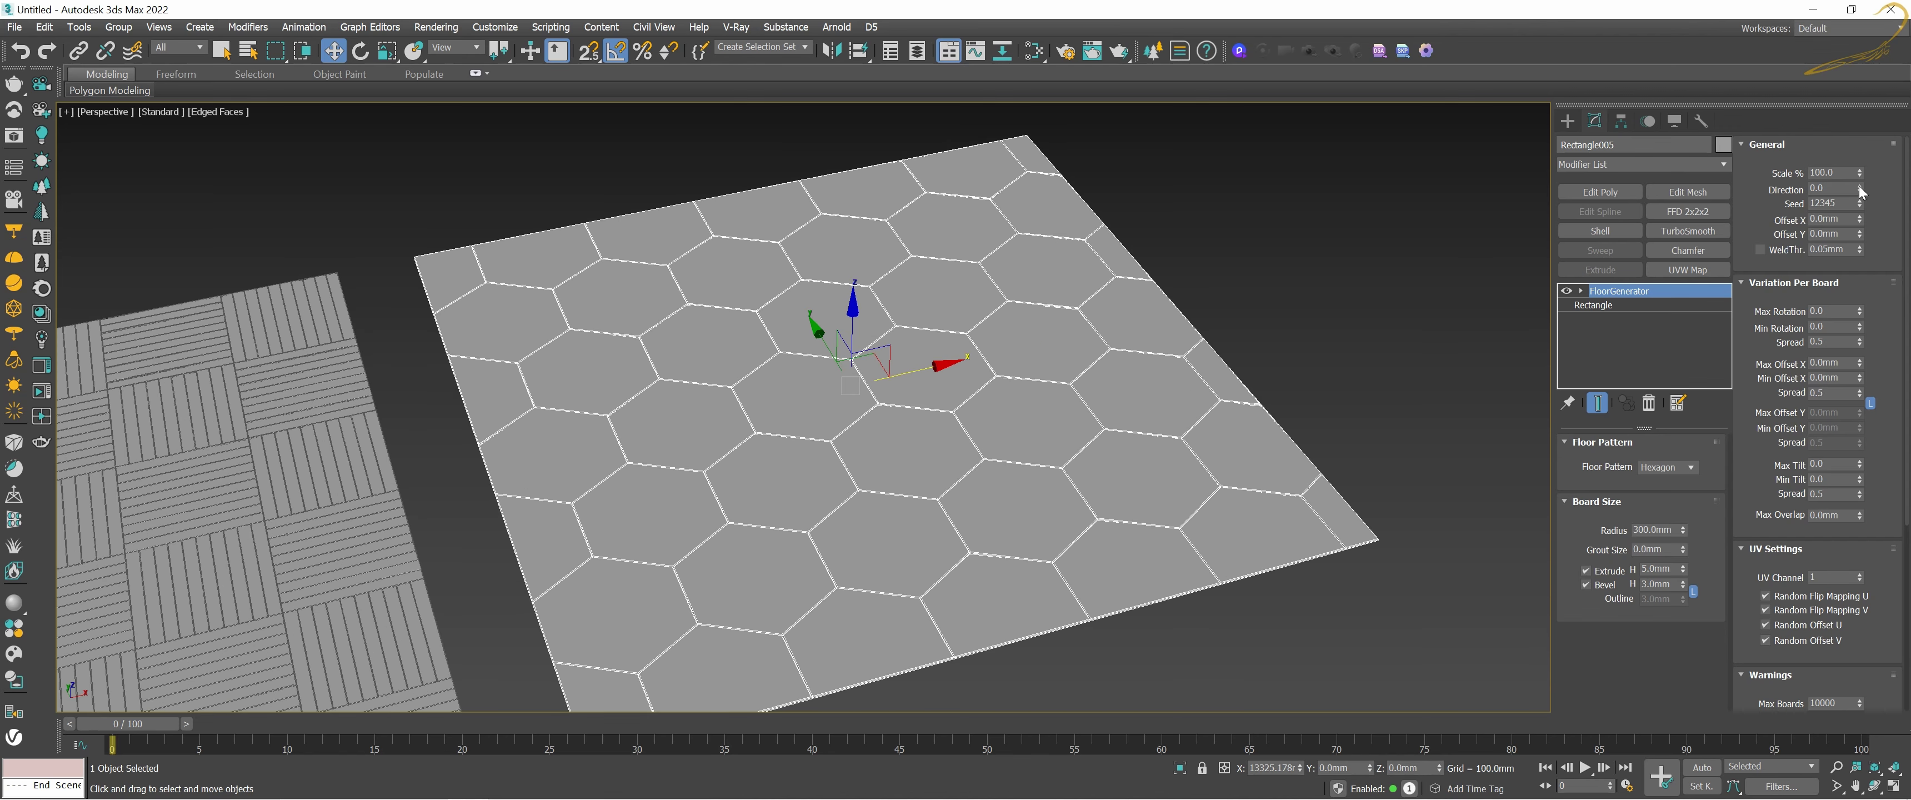
{"action": "mouse_move", "coordinate": [1860, 190]}
{"action": "left_mouse_down"}
{"action": "mouse_move", "coordinate": [1862, 301]}
{"action": "mouse_move", "coordinate": [1778, 84]}
{"action": "left_mouse_up"}
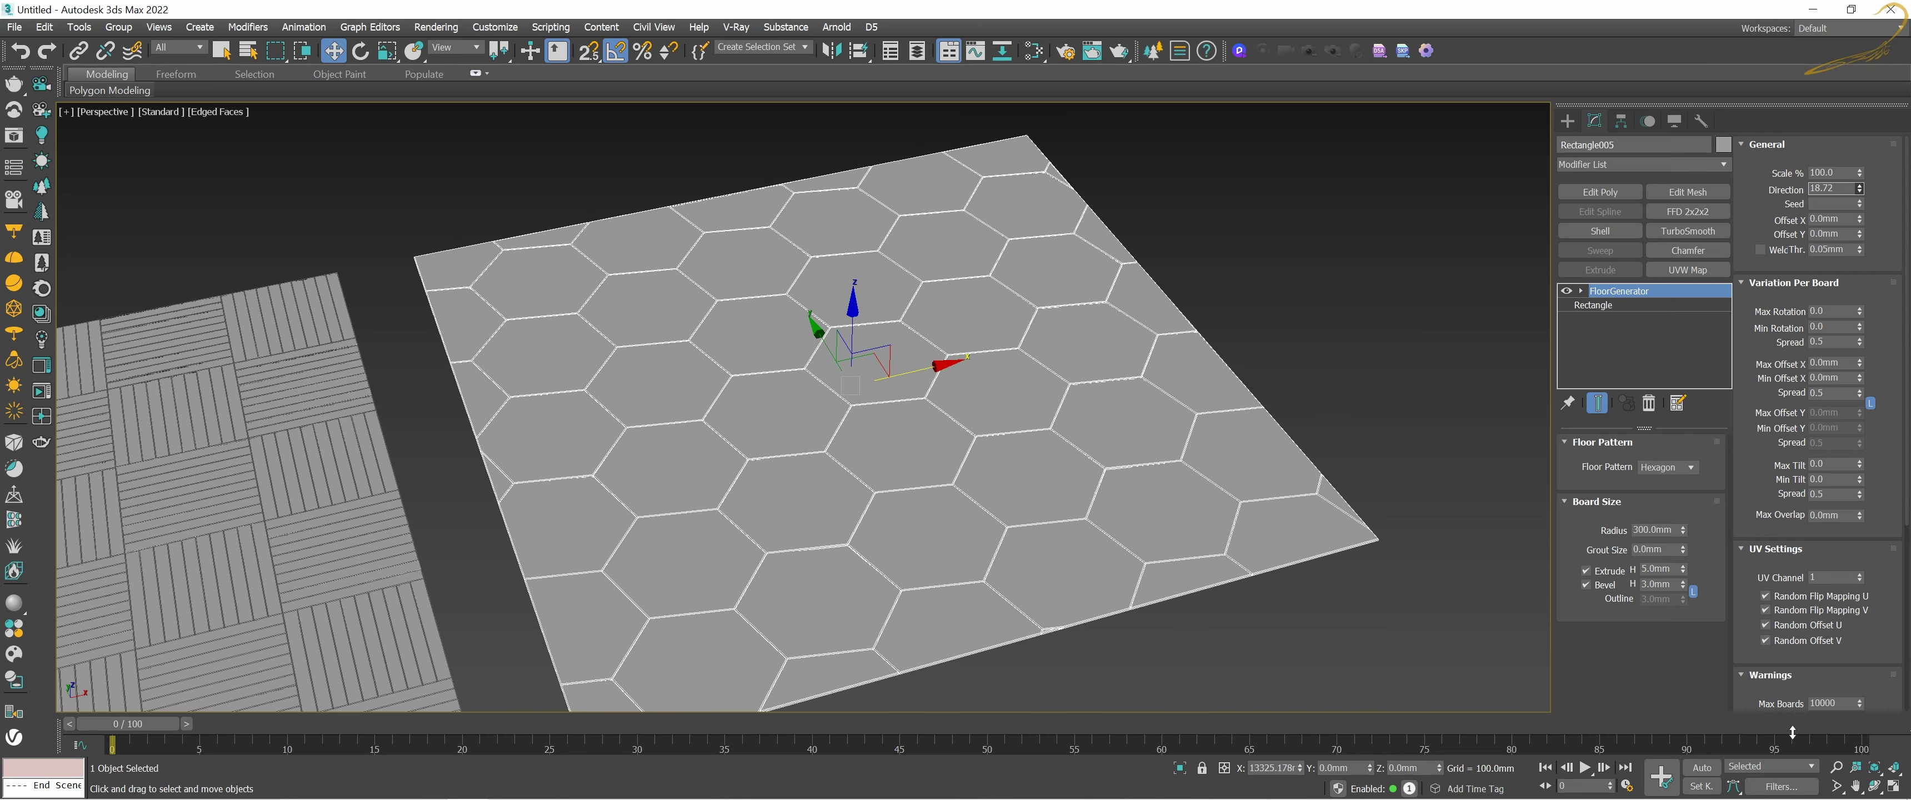
{"action": "right_click", "coordinate": [1779, 83]}
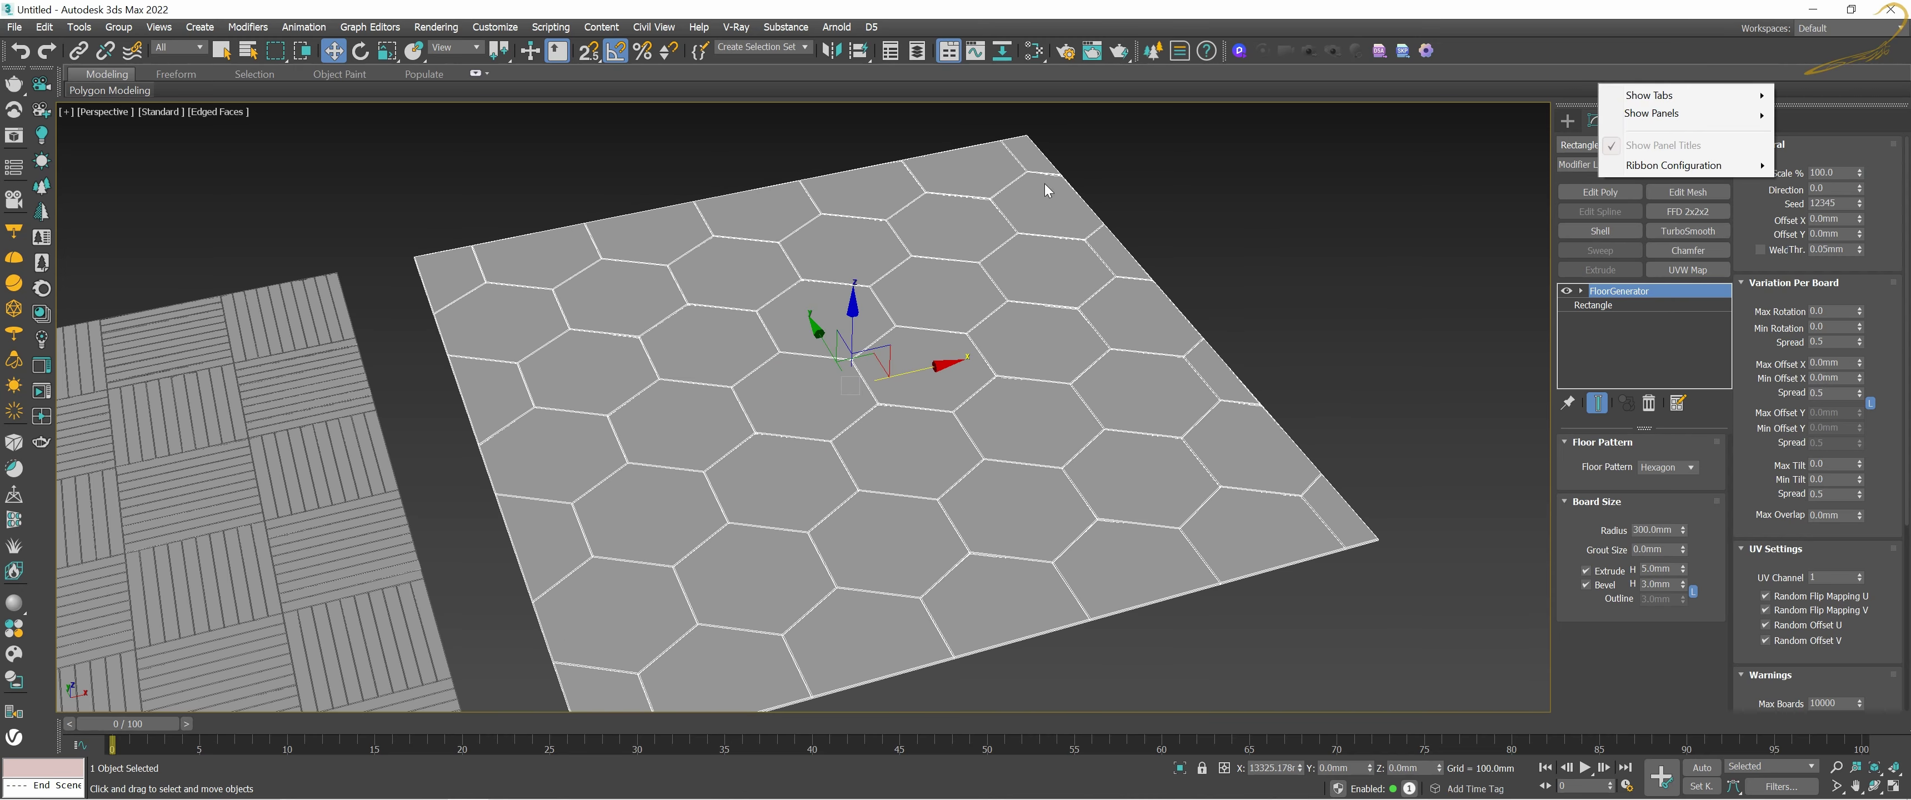
{"action": "left_click", "coordinate": [1858, 154]}
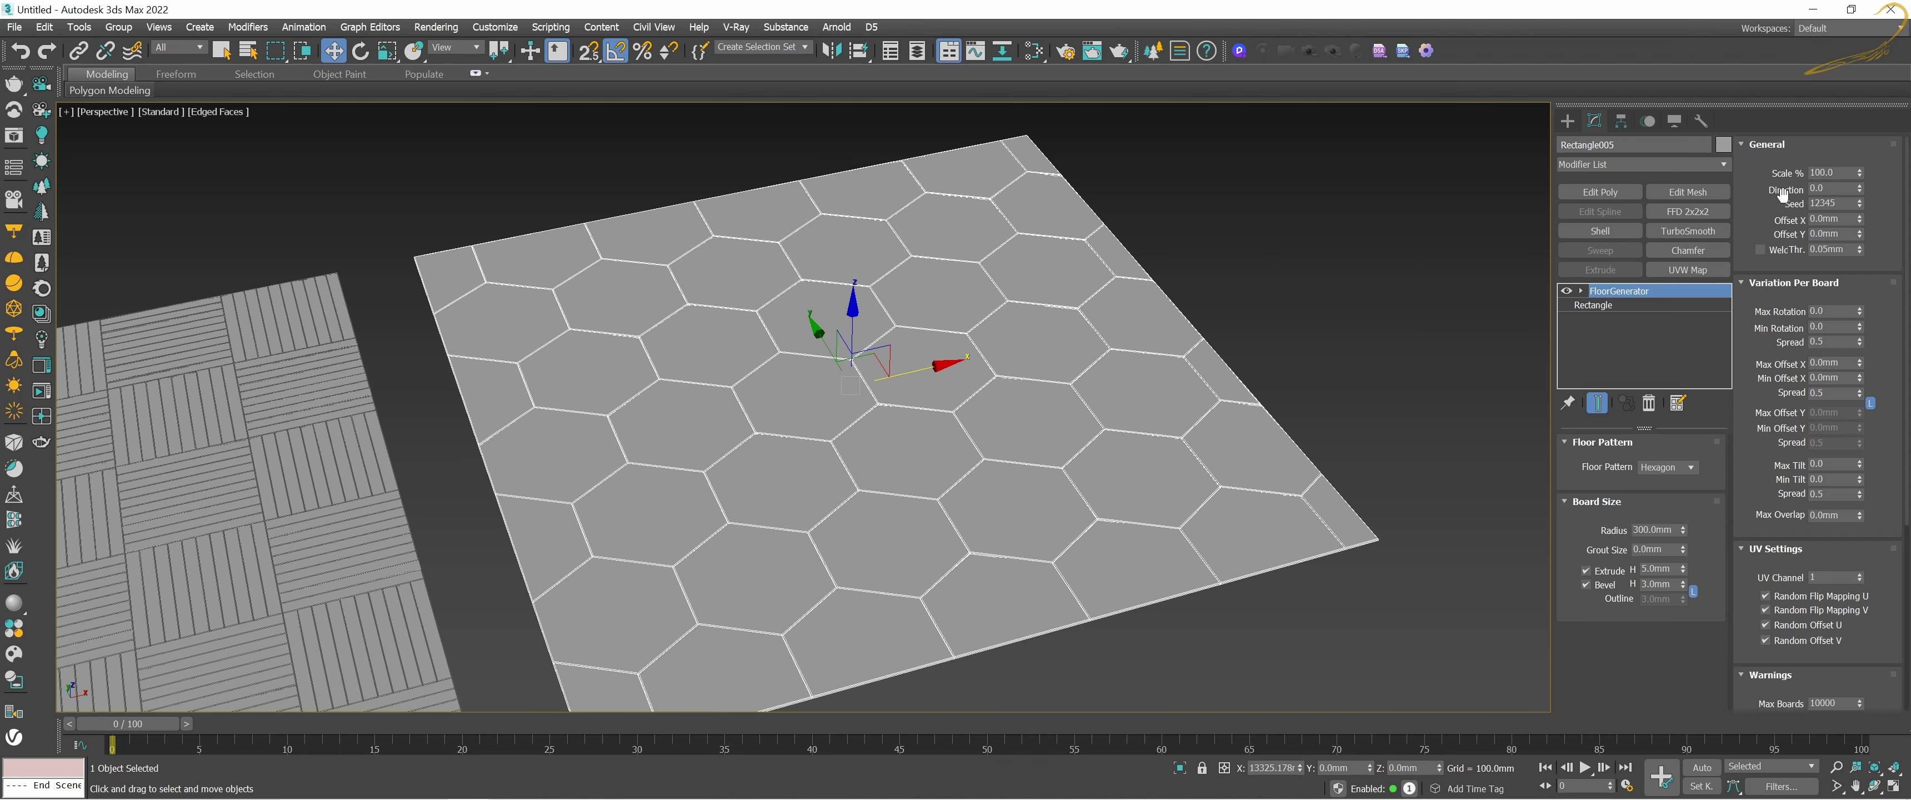
{"action": "scroll", "coordinate": [1181, 294], "scroll_direction": "down", "scroll_amount": 5}
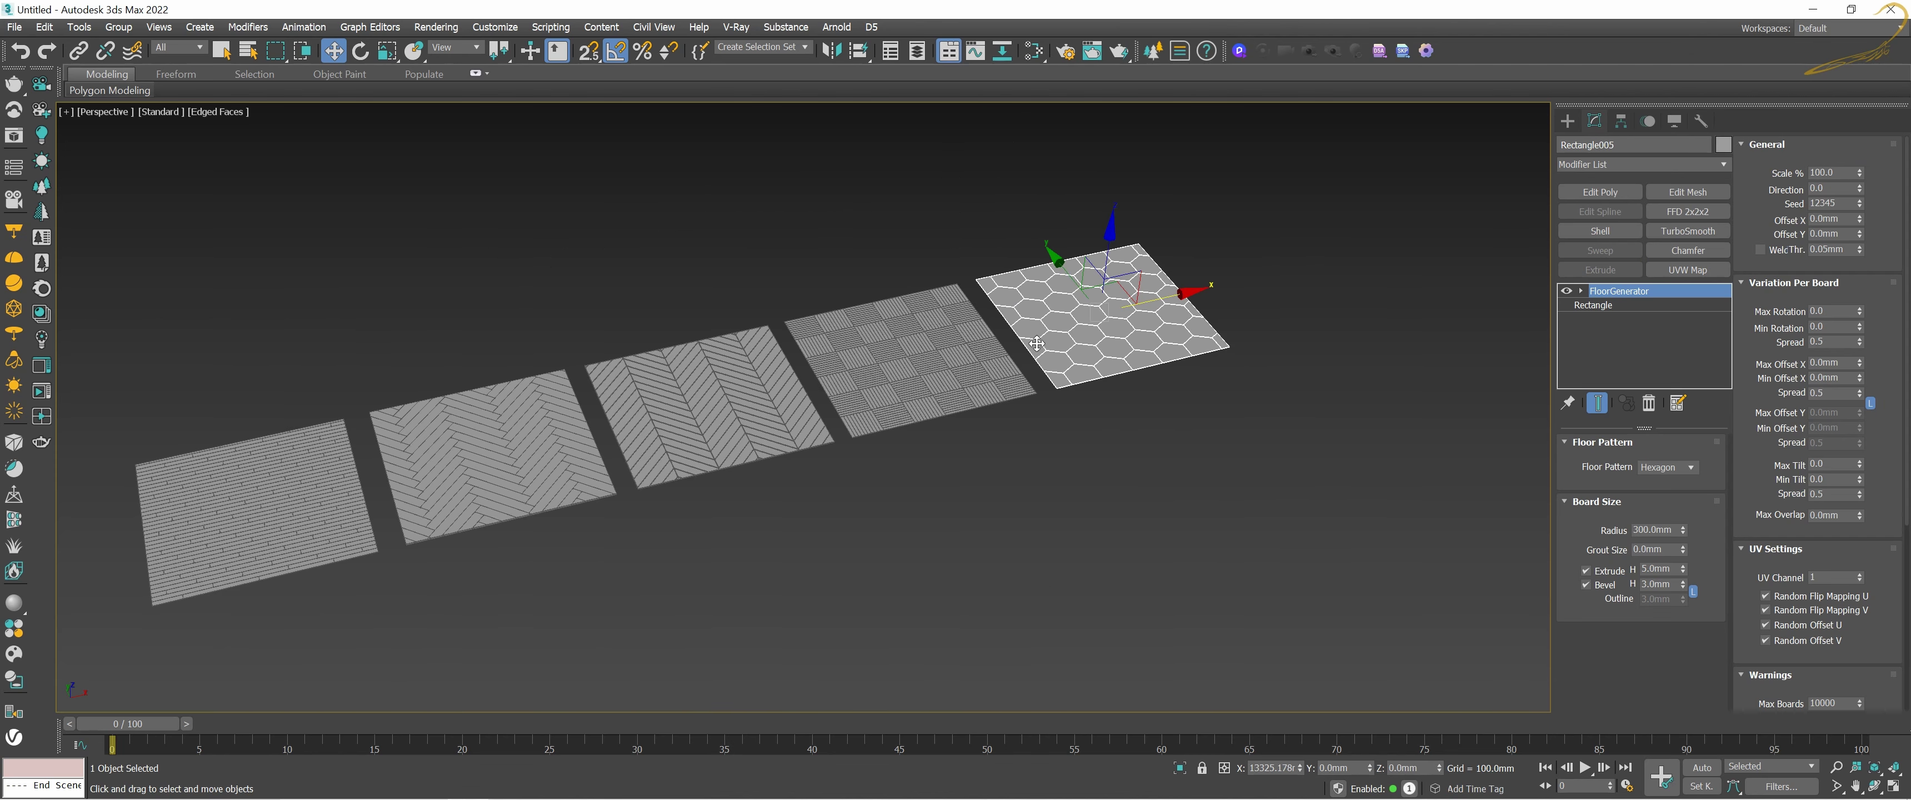
Step: Frame the row of five floors and select the leftmost plank floor, Rectangle001
{"action": "middle_click_drag", "start_coordinate": [1024, 349], "coordinate": [1147, 316]}
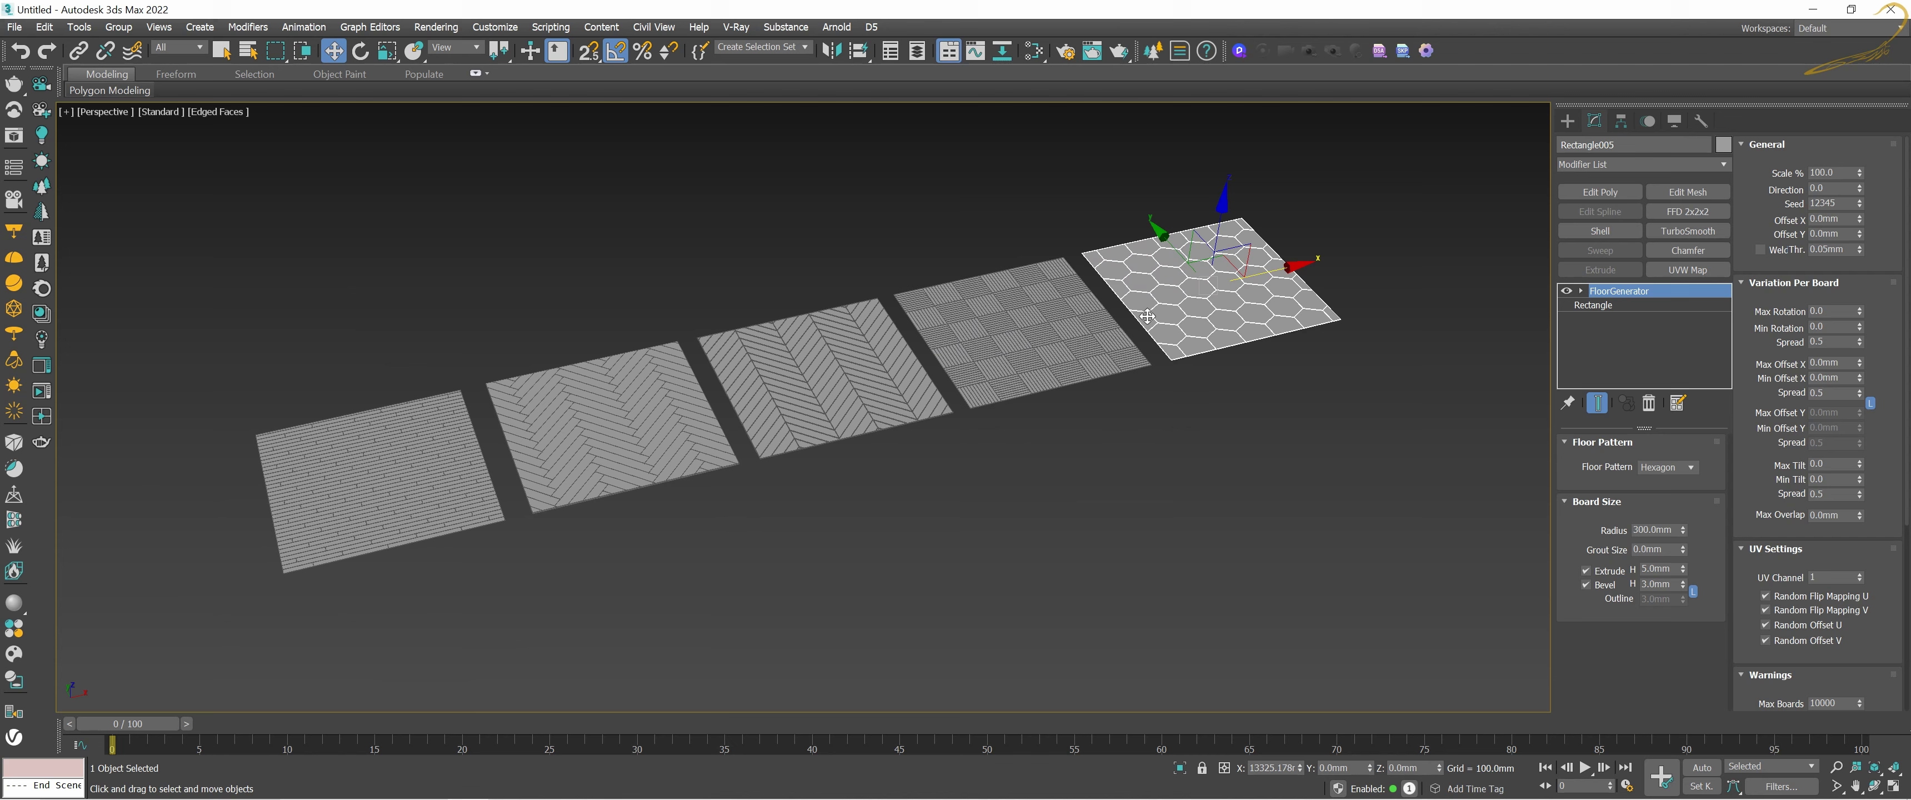
{"action": "left_click", "coordinate": [1042, 432]}
{"action": "key", "text": "F4"}
{"action": "middle_click_drag", "start_coordinate": [868, 417], "coordinate": [972, 404]}
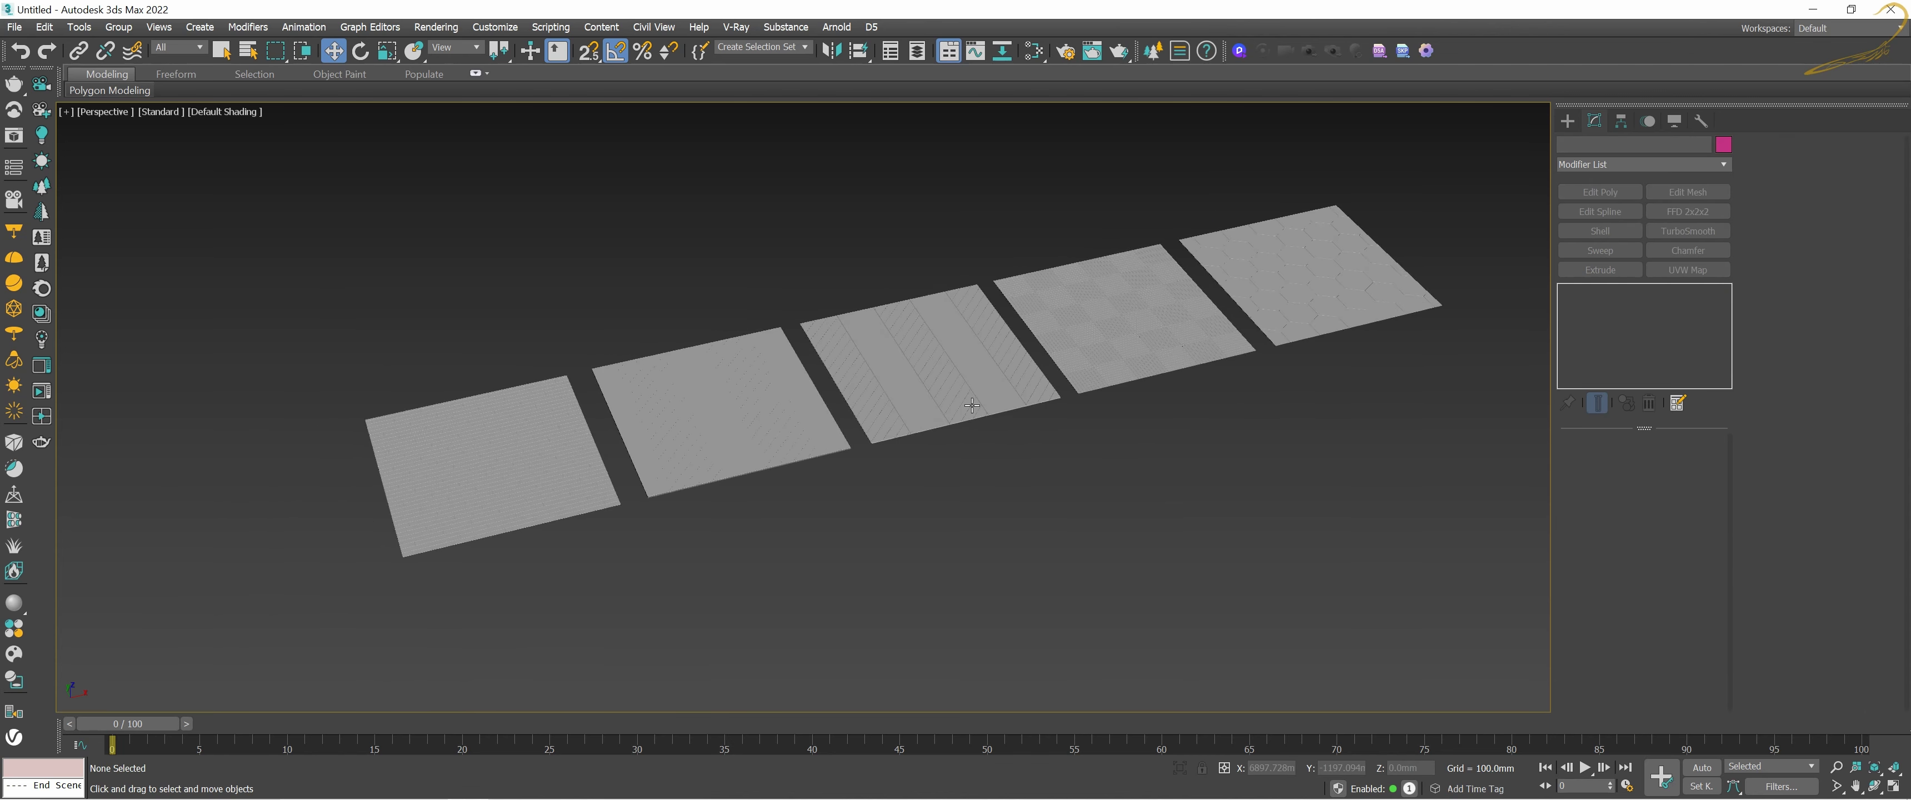
{"action": "key", "text": "F4"}
{"action": "scroll", "coordinate": [584, 441], "scroll_direction": "up", "scroll_amount": 1}
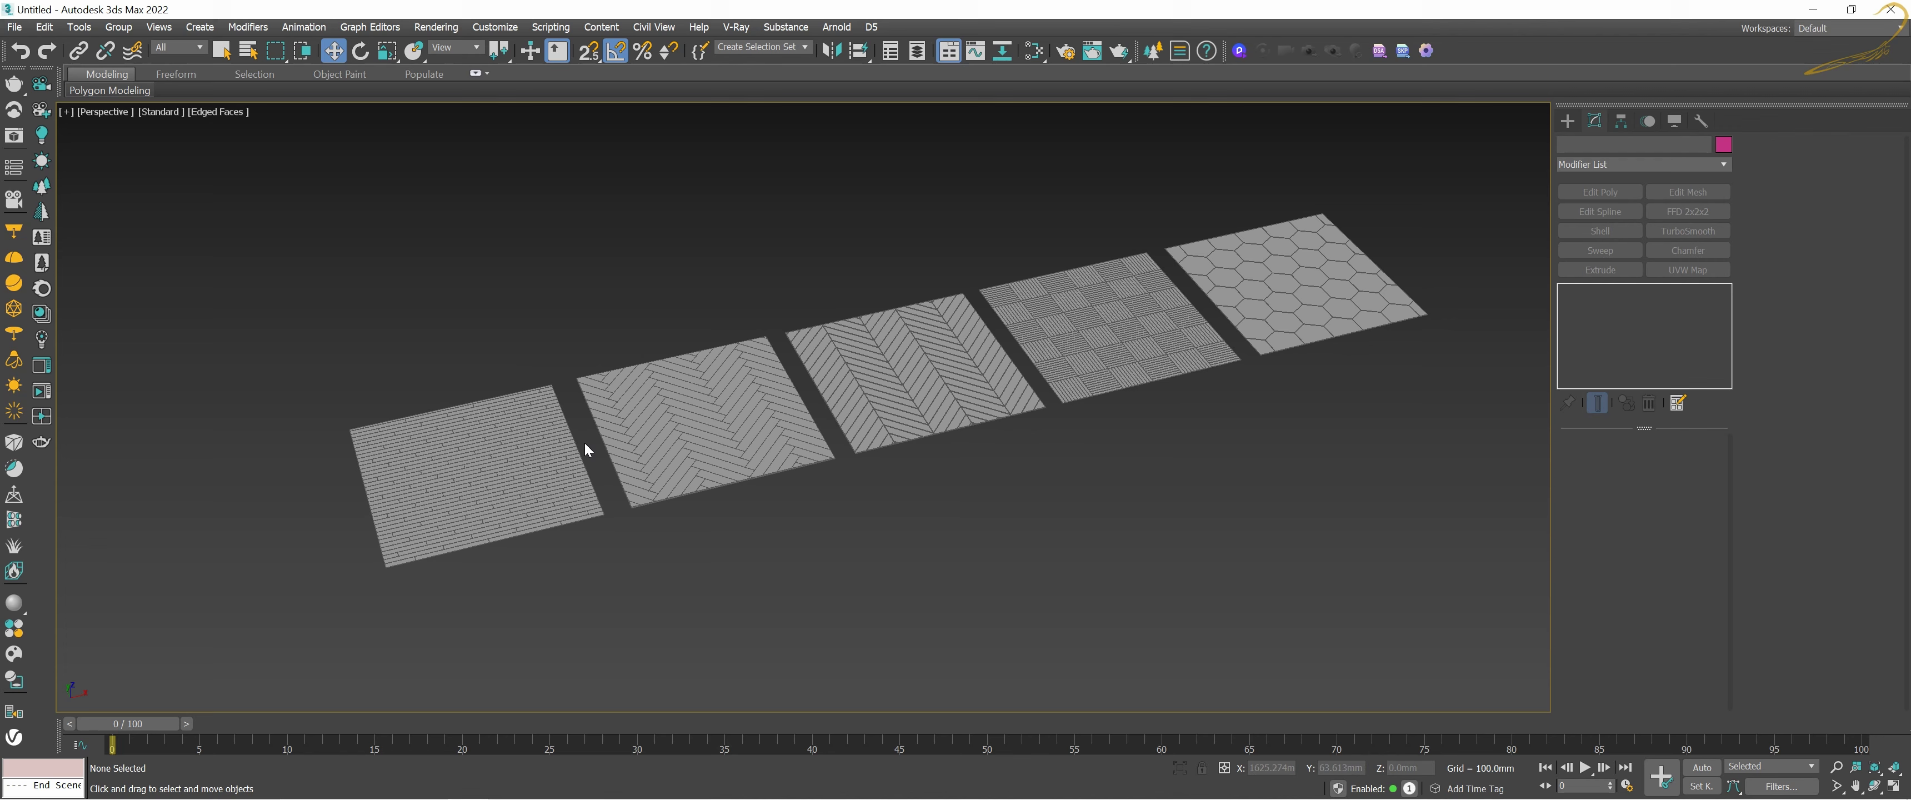
{"action": "mouse_move", "coordinate": [583, 441]}
{"action": "middle_mouse_down"}
{"action": "mouse_move", "coordinate": [691, 443]}
{"action": "mouse_move", "coordinate": [706, 397]}
{"action": "middle_mouse_up"}
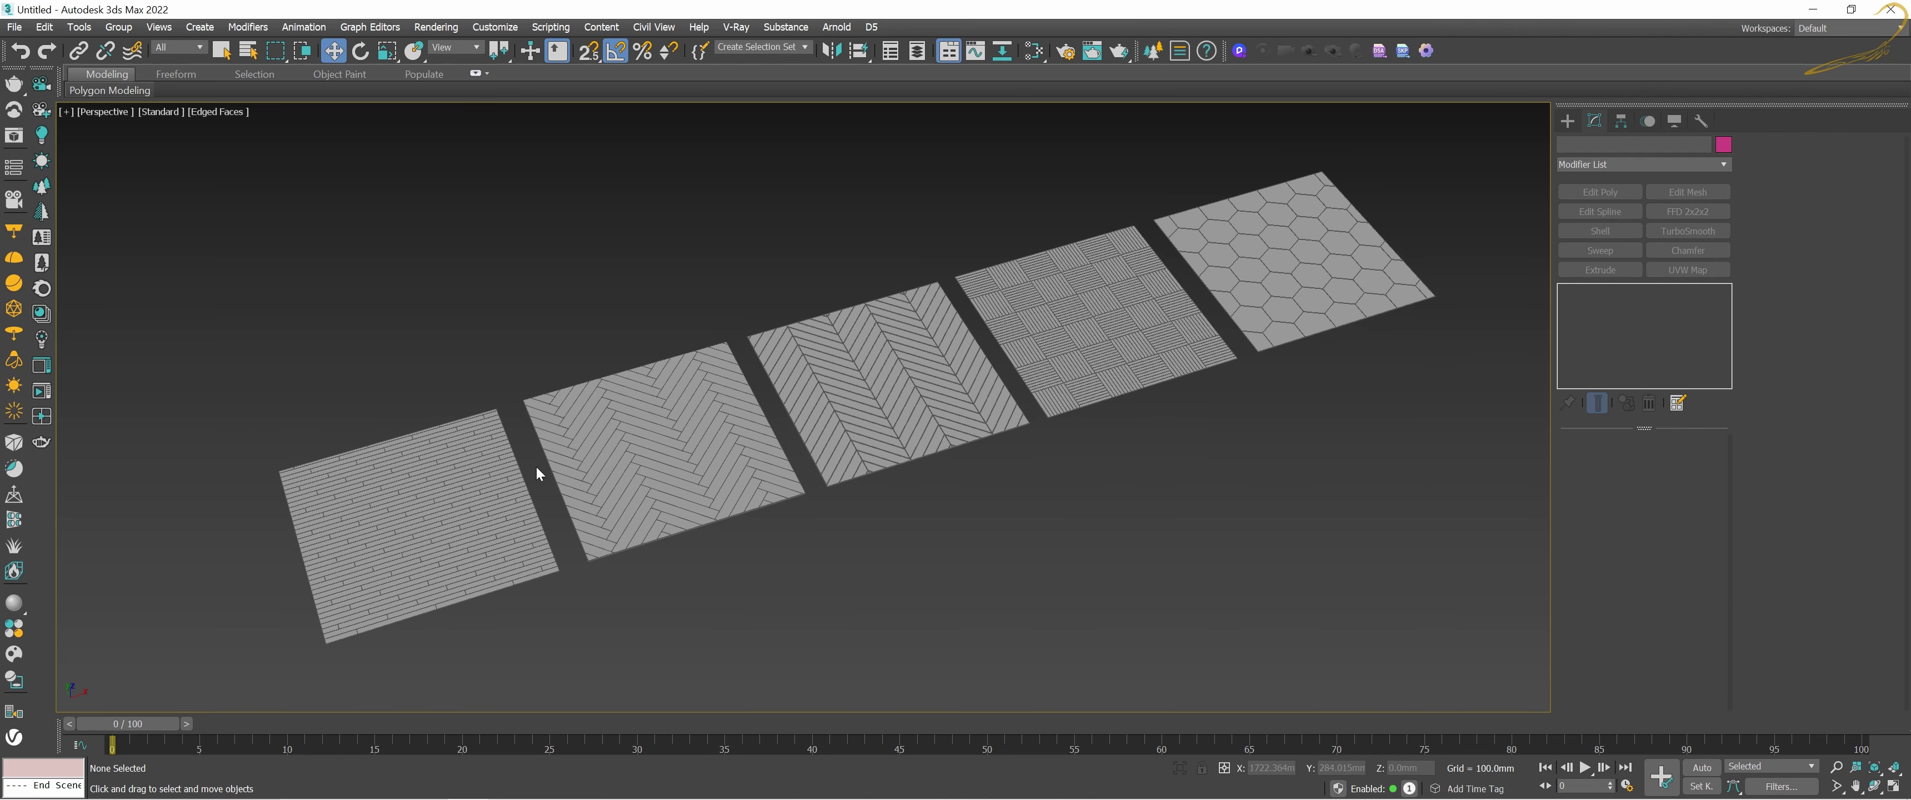
{"action": "left_click", "coordinate": [477, 456]}
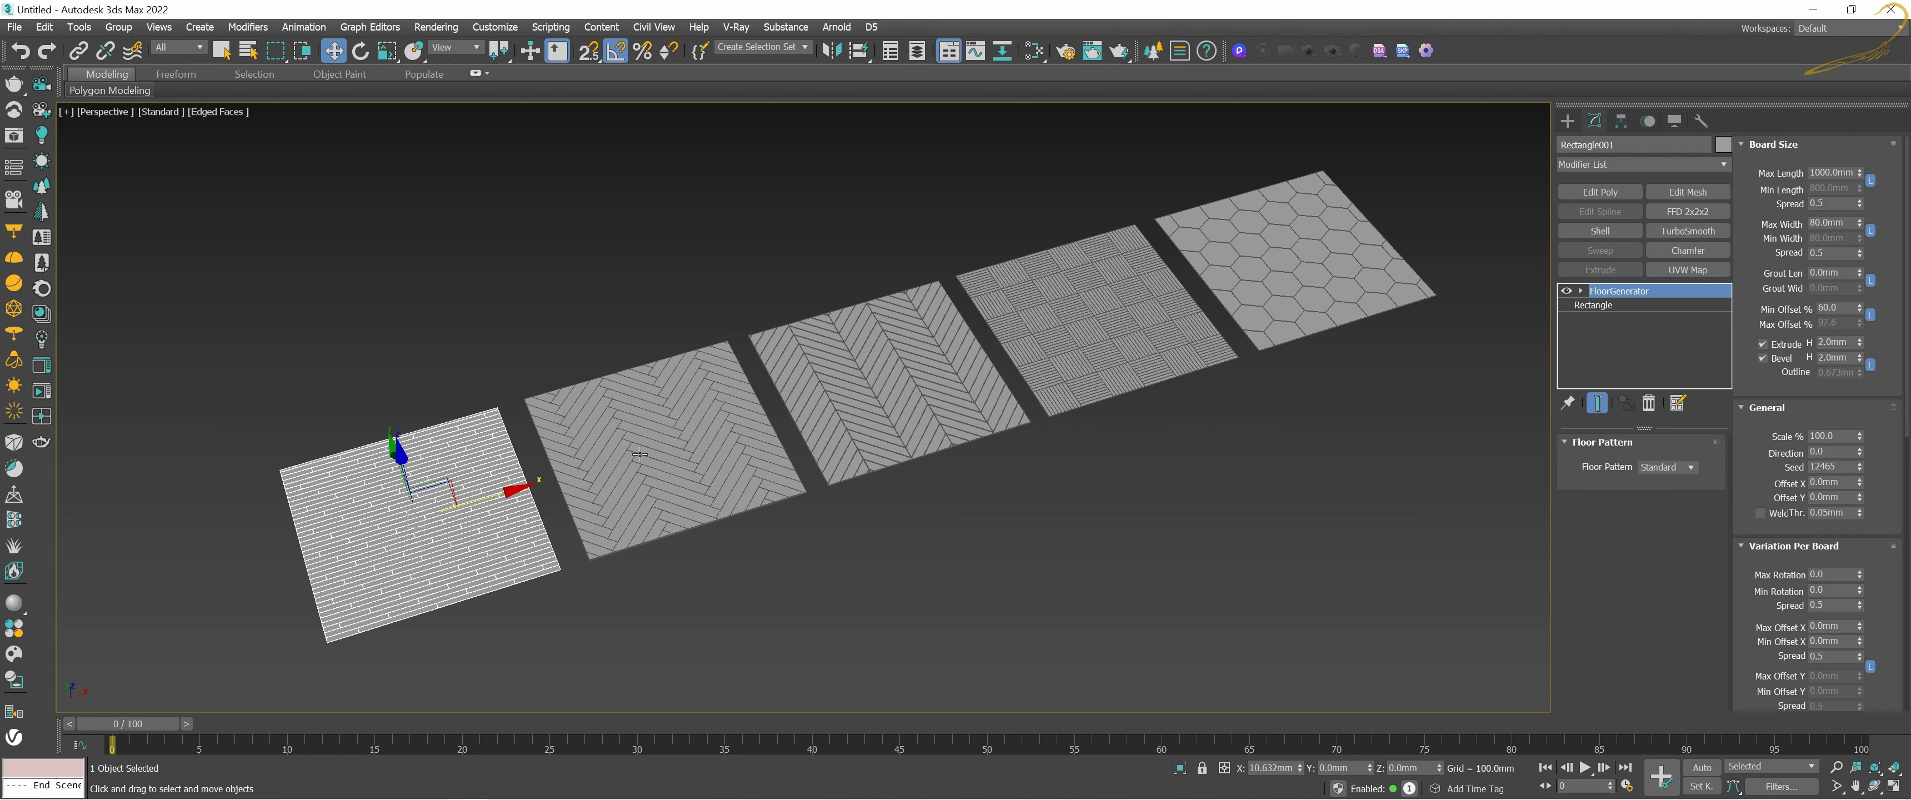
{"action": "middle_click_drag", "start_coordinate": [462, 501], "coordinate": [429, 409], "text": "alt"}
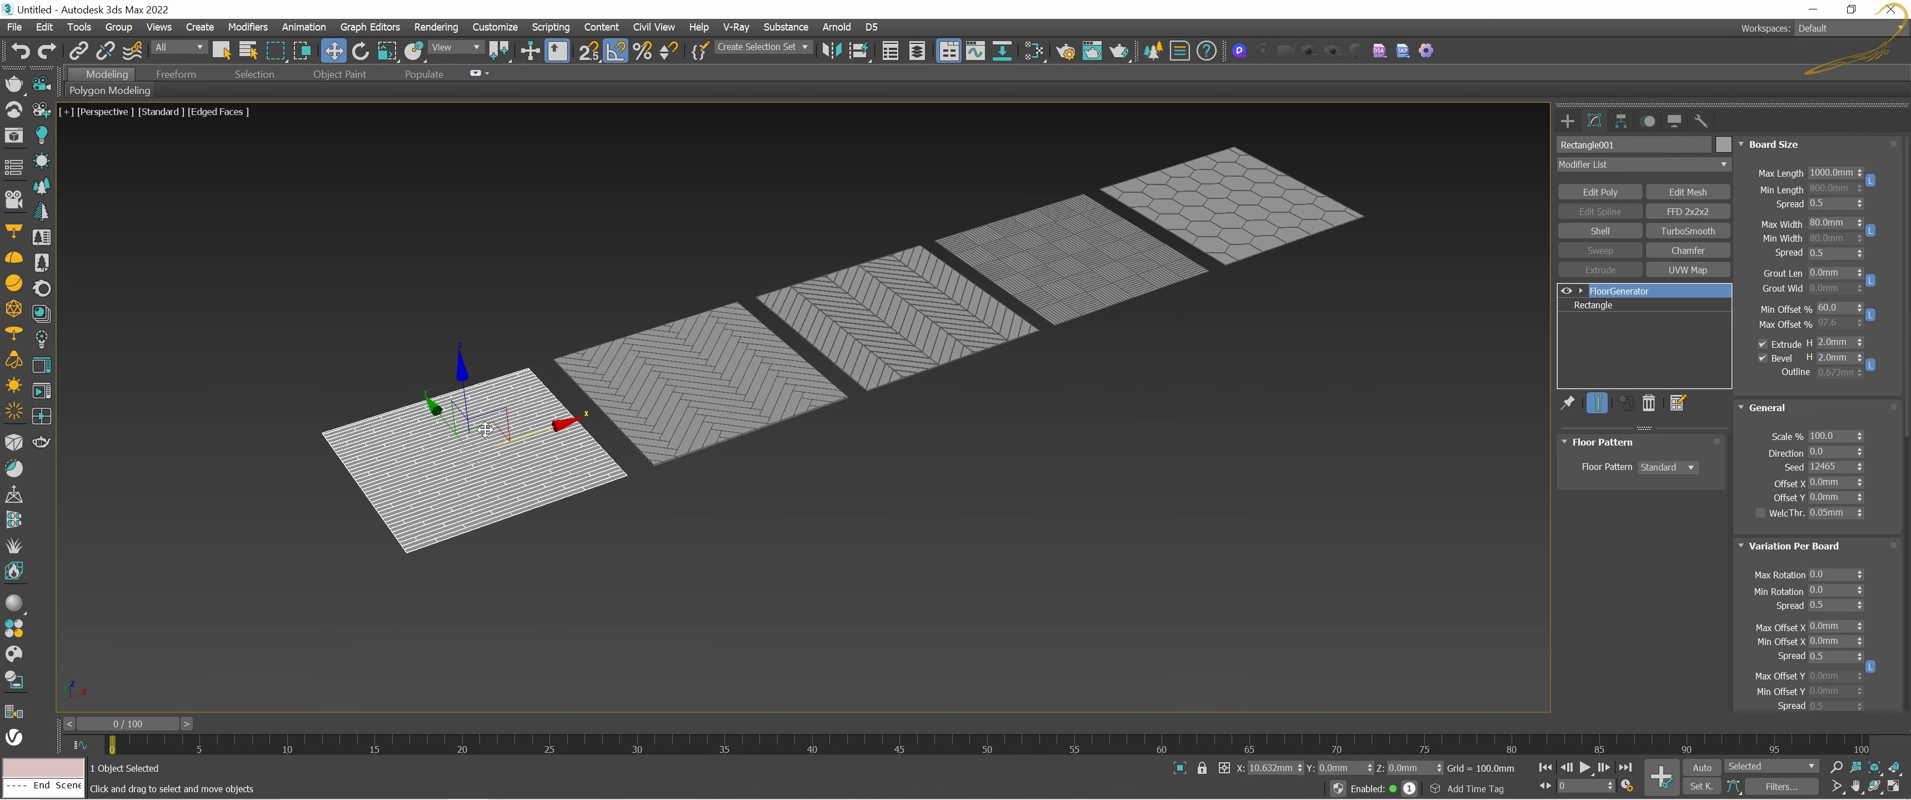
Step: Clone the plank floor as a Copy named Rectangle006 and frame it
{"action": "left_click_drag", "start_coordinate": [429, 409], "coordinate": [537, 539], "text": "shift"}
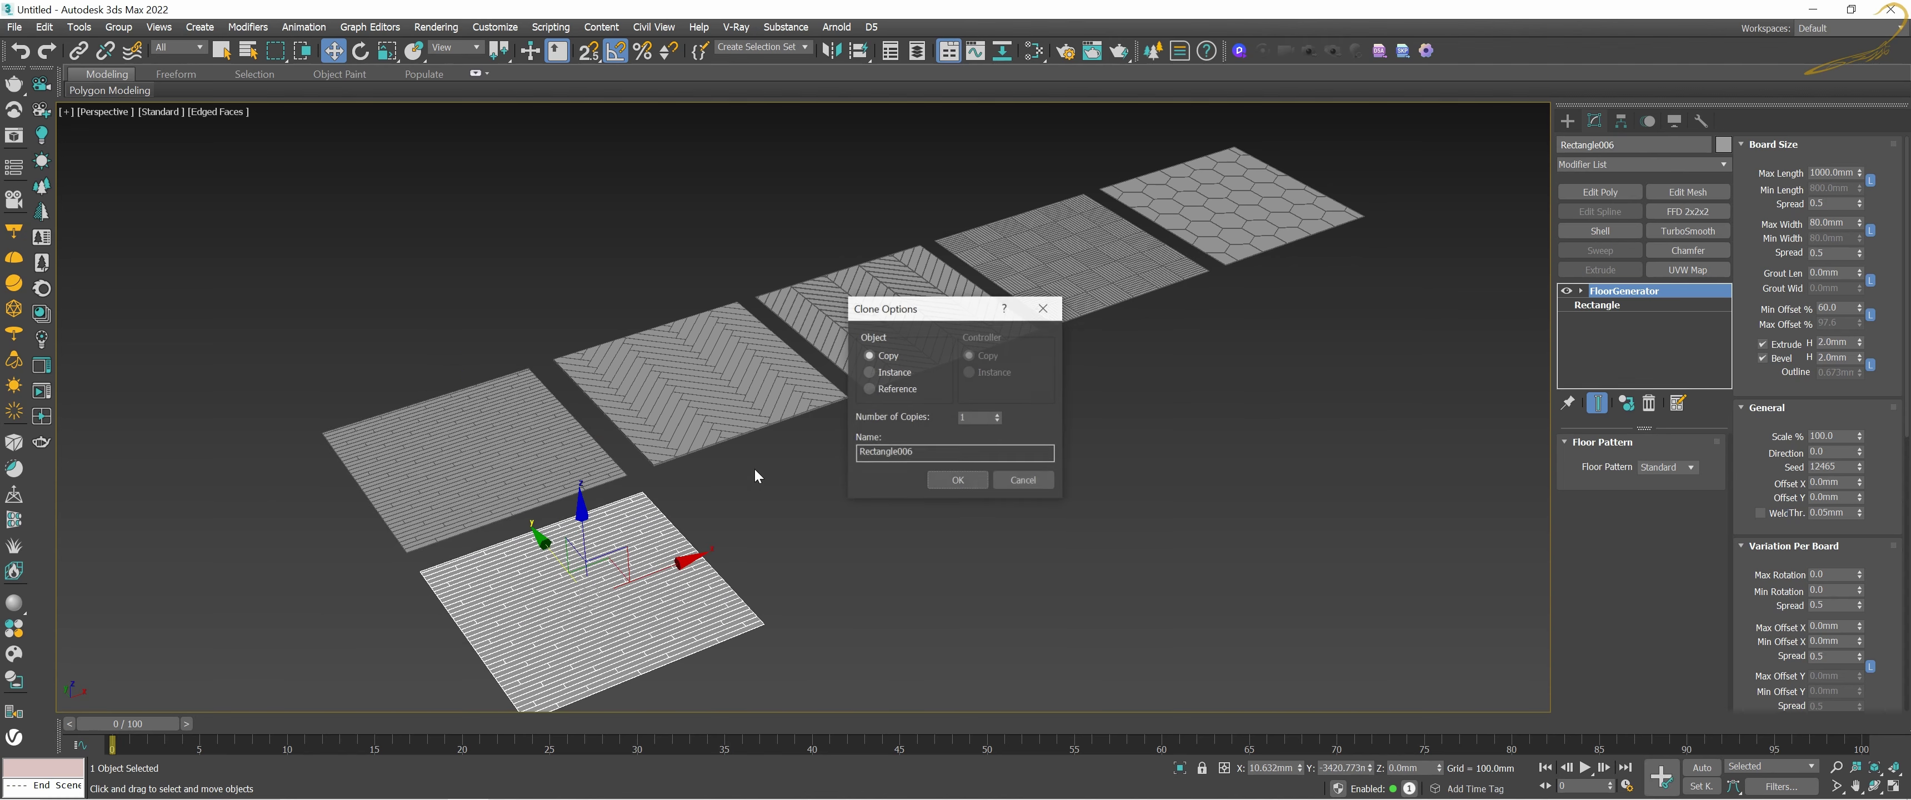
{"action": "left_click", "coordinate": [958, 480]}
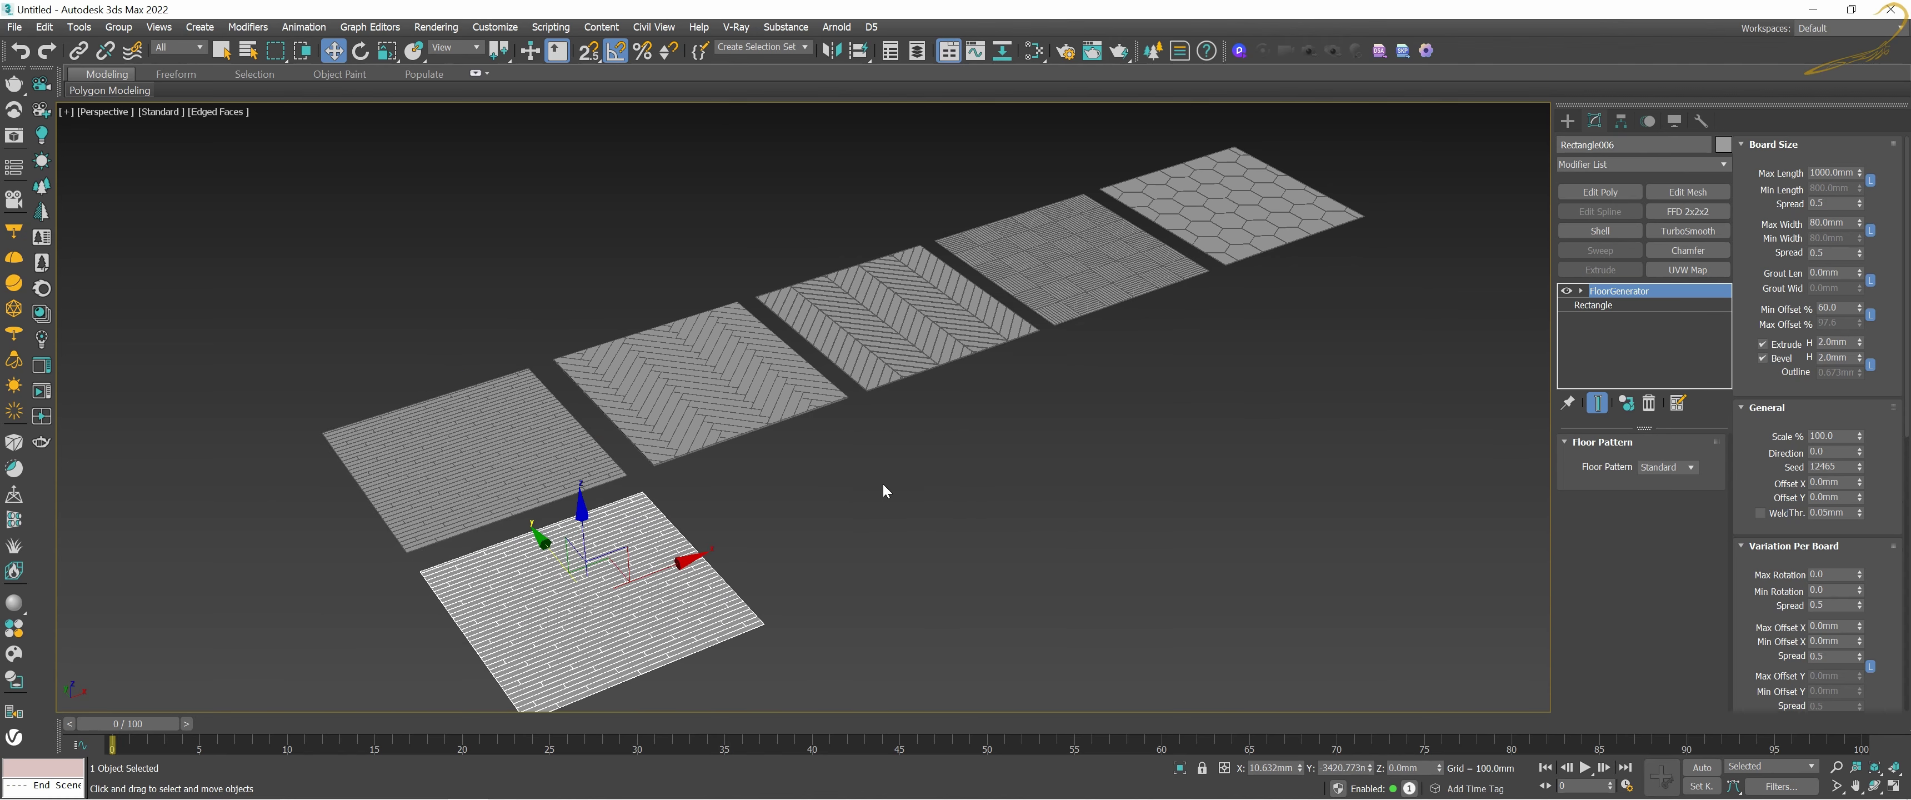
{"action": "key", "text": "z"}
{"action": "mouse_move", "coordinate": [931, 447]}
{"action": "middle_mouse_down"}
{"action": "mouse_move", "coordinate": [960, 423]}
{"action": "mouse_move", "coordinate": [1081, 408]}
{"action": "middle_mouse_up"}
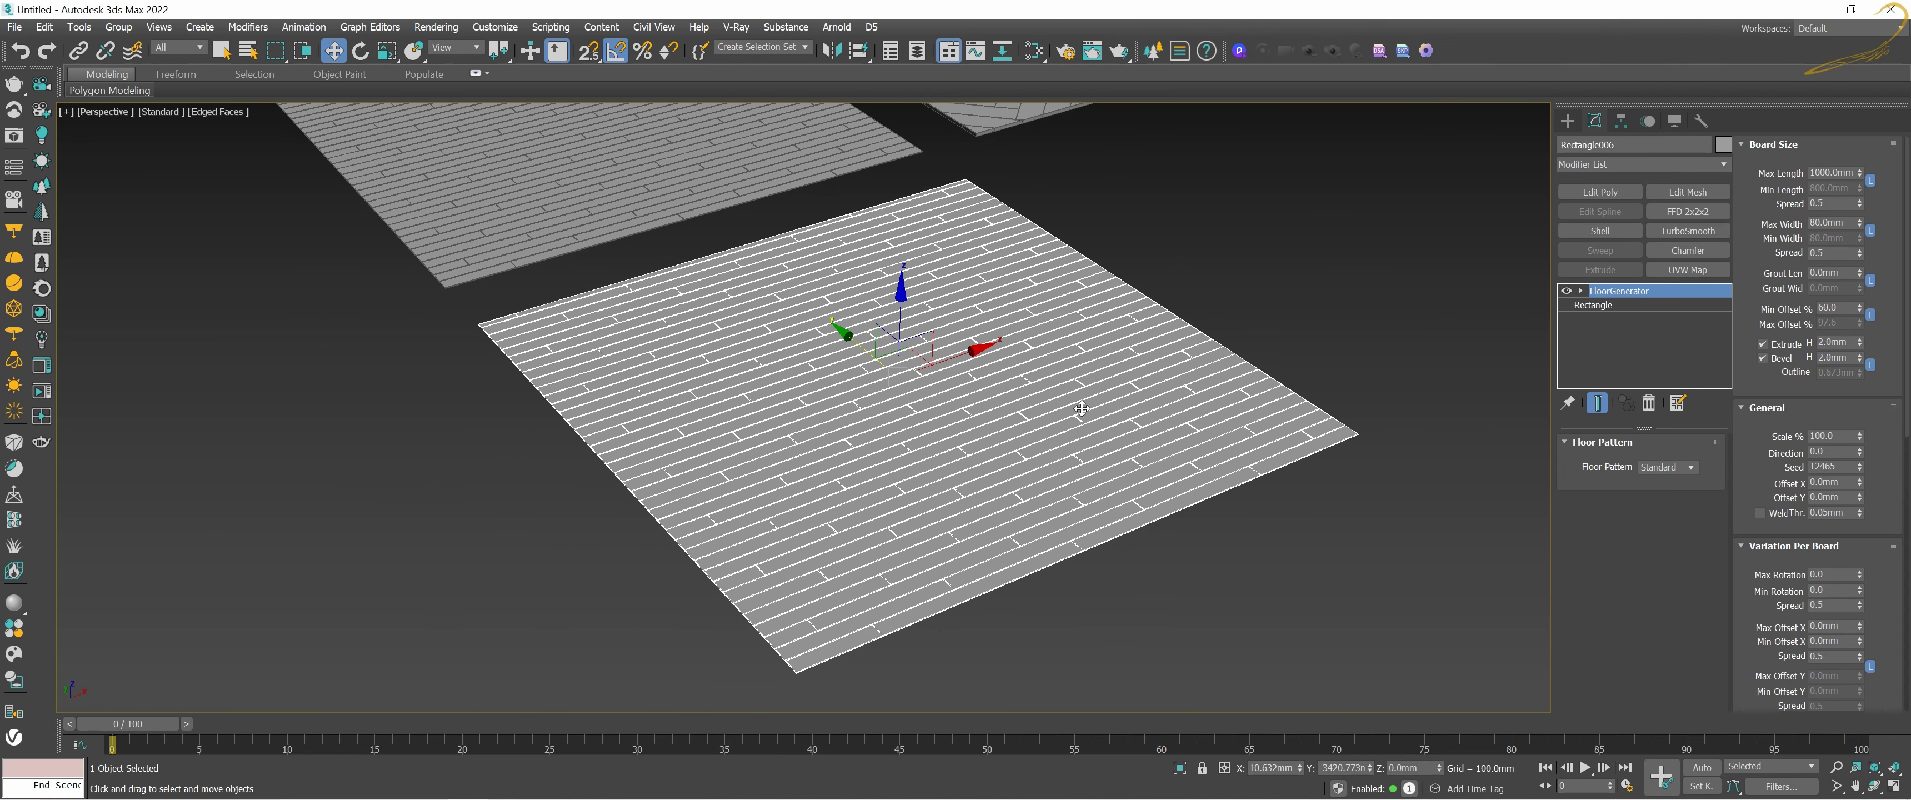
Step: Collapse the Floor Pattern rollout and isolate the copied floor
{"action": "scroll", "coordinate": [1814, 300], "scroll_direction": "down", "scroll_amount": 1}
{"action": "scroll", "coordinate": [1812, 289], "scroll_direction": "down", "scroll_amount": 2}
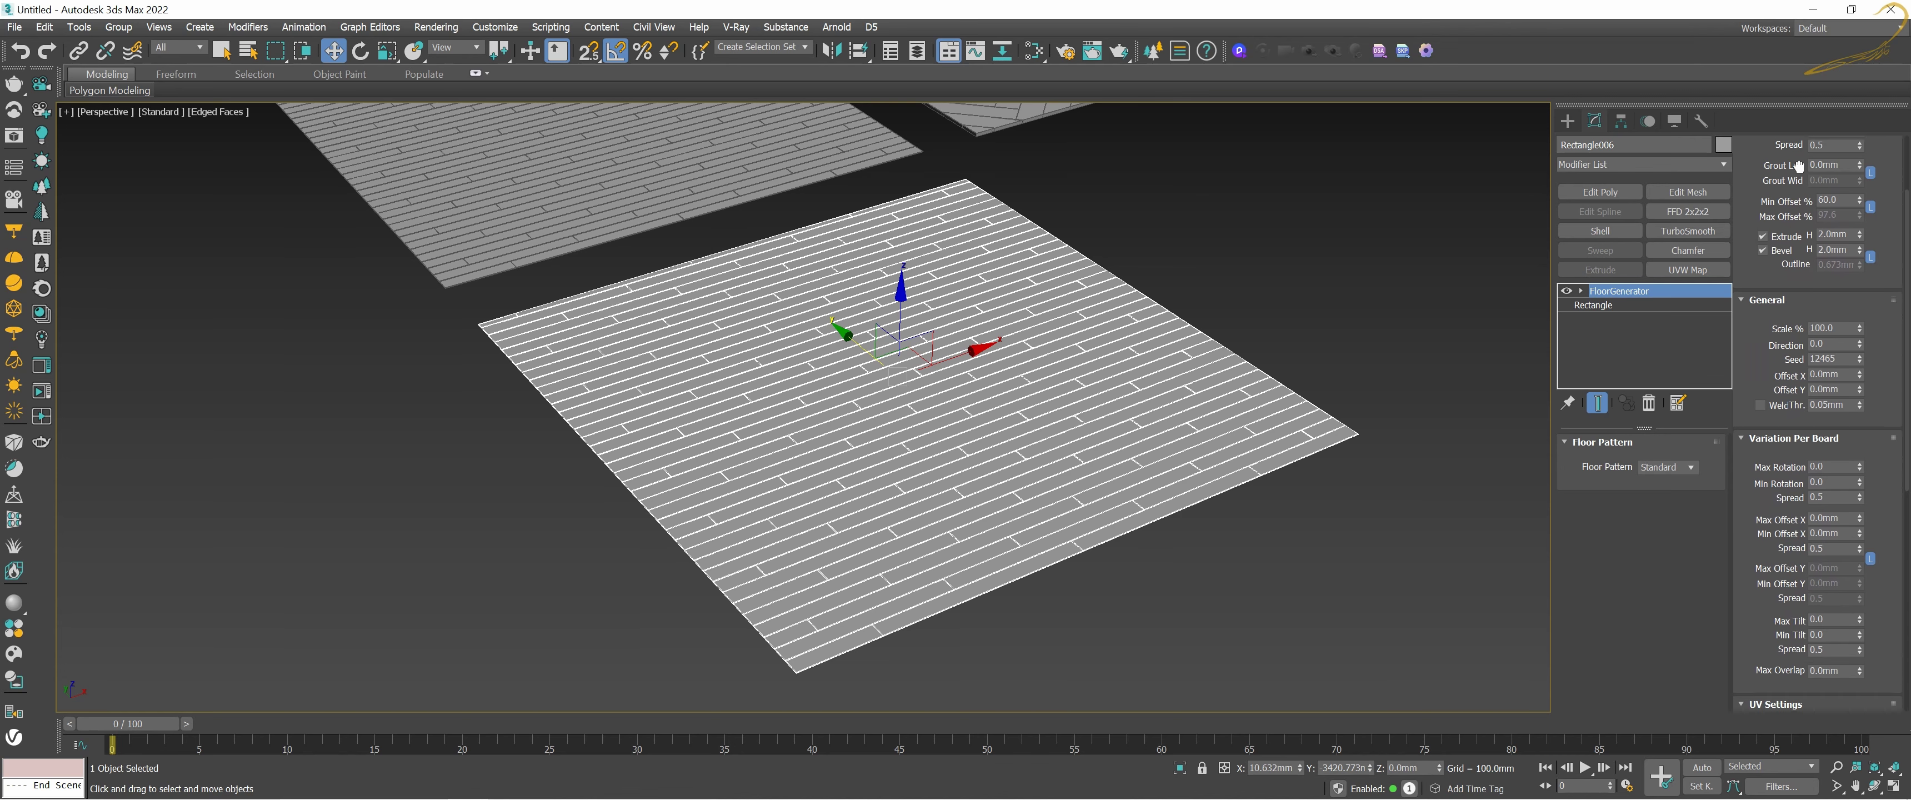
{"action": "scroll", "coordinate": [1809, 278], "scroll_direction": "down", "scroll_amount": 1}
{"action": "left_click", "coordinate": [1624, 443]}
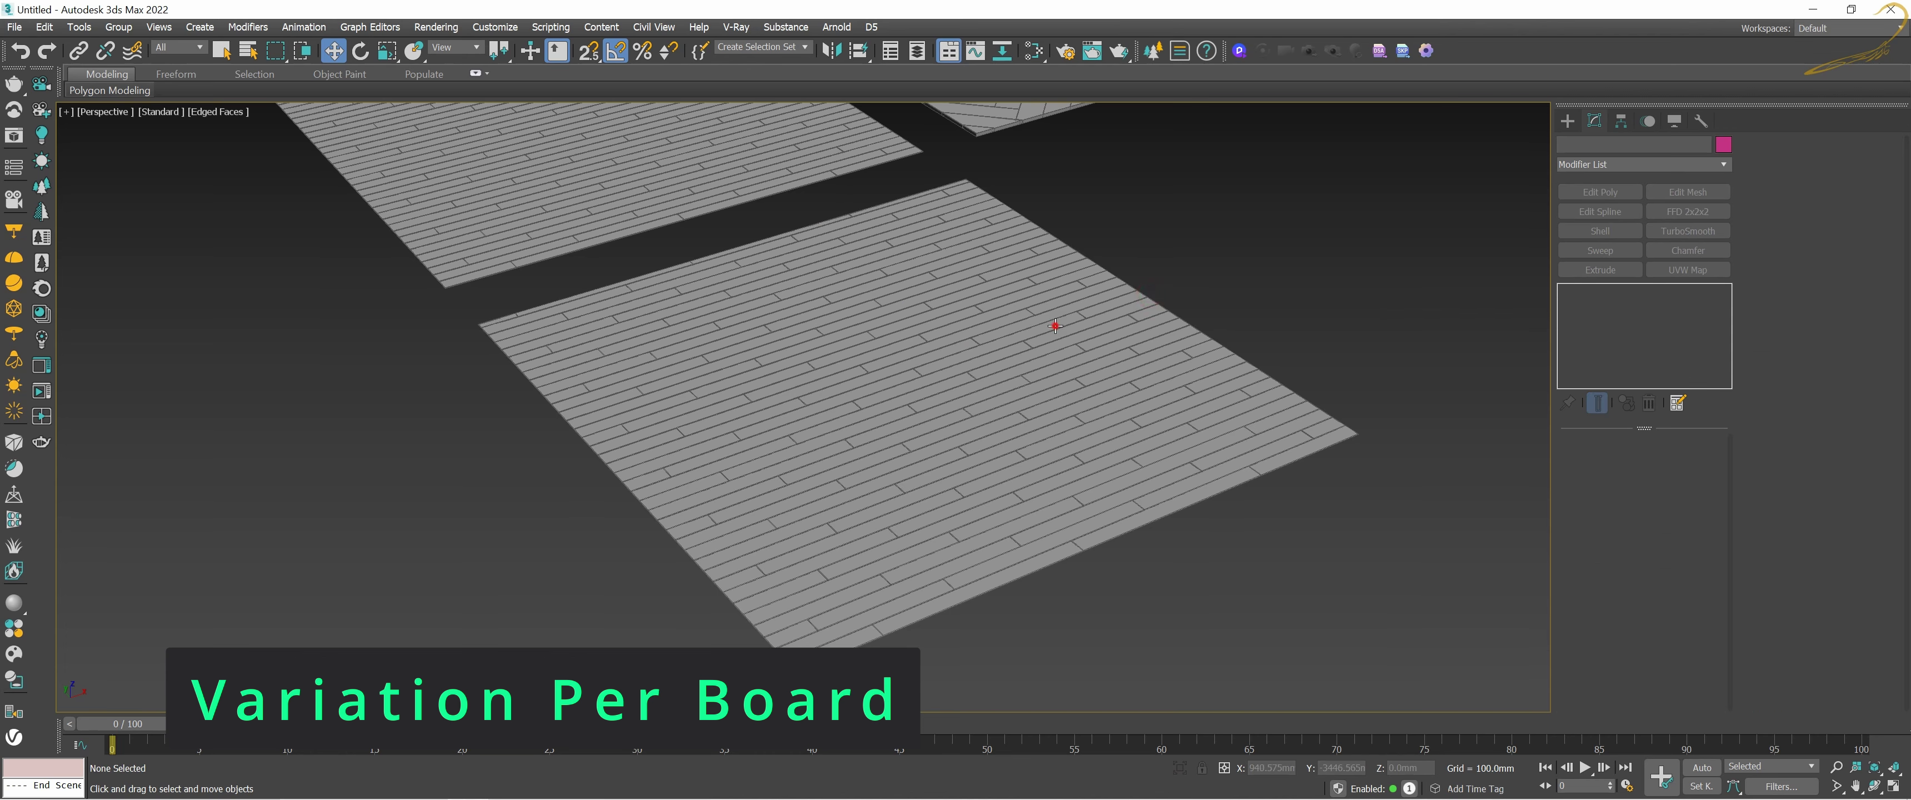
{"action": "left_click", "coordinate": [1179, 768]}
{"action": "middle_click_drag", "start_coordinate": [1051, 414], "coordinate": [1236, 336], "text": "alt"}
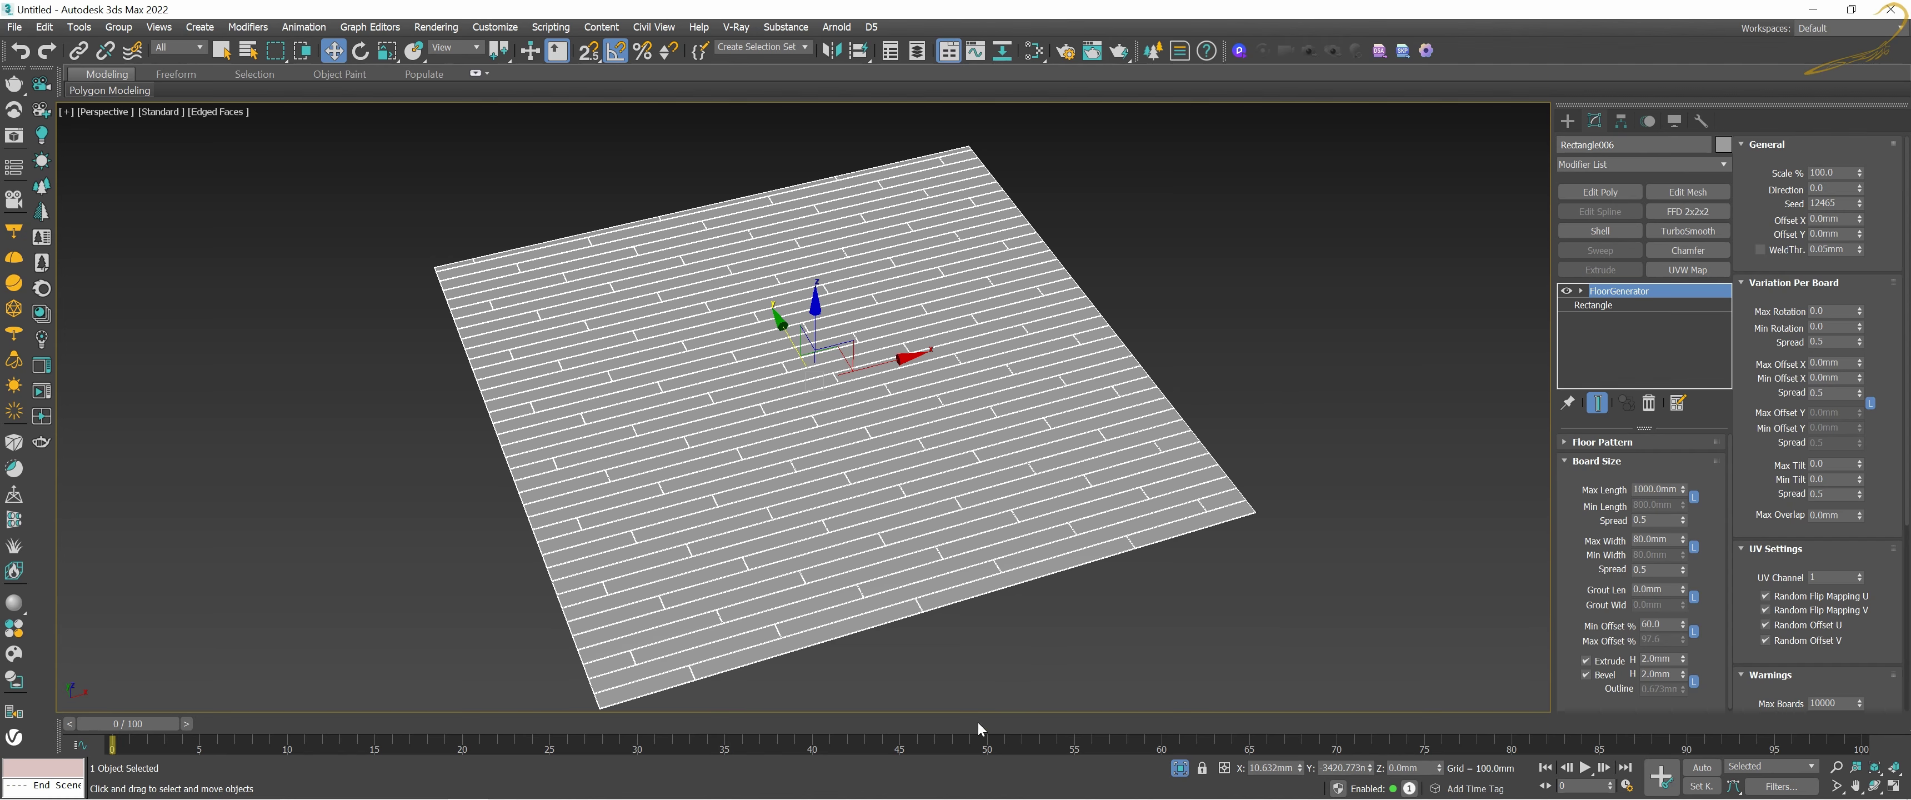
{"action": "mouse_move", "coordinate": [1092, 784]}
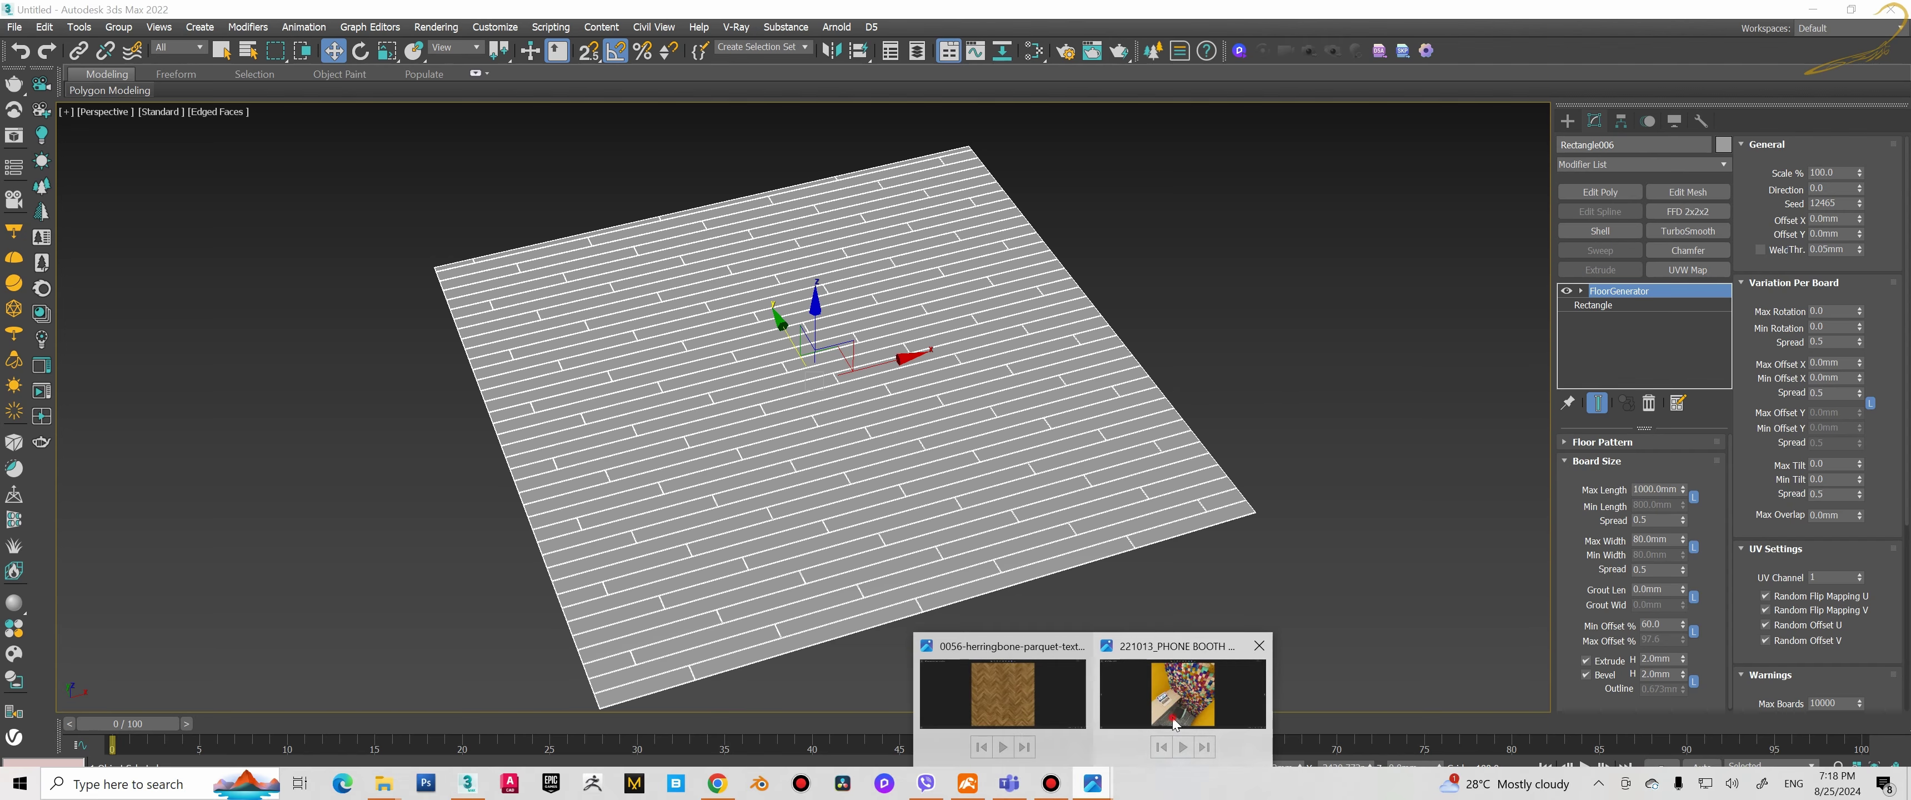
{"action": "left_click", "coordinate": [1173, 723]}
{"action": "scroll", "coordinate": [860, 488], "scroll_direction": "up", "scroll_amount": 3}
{"action": "scroll", "coordinate": [860, 489], "scroll_direction": "up", "scroll_amount": 2}
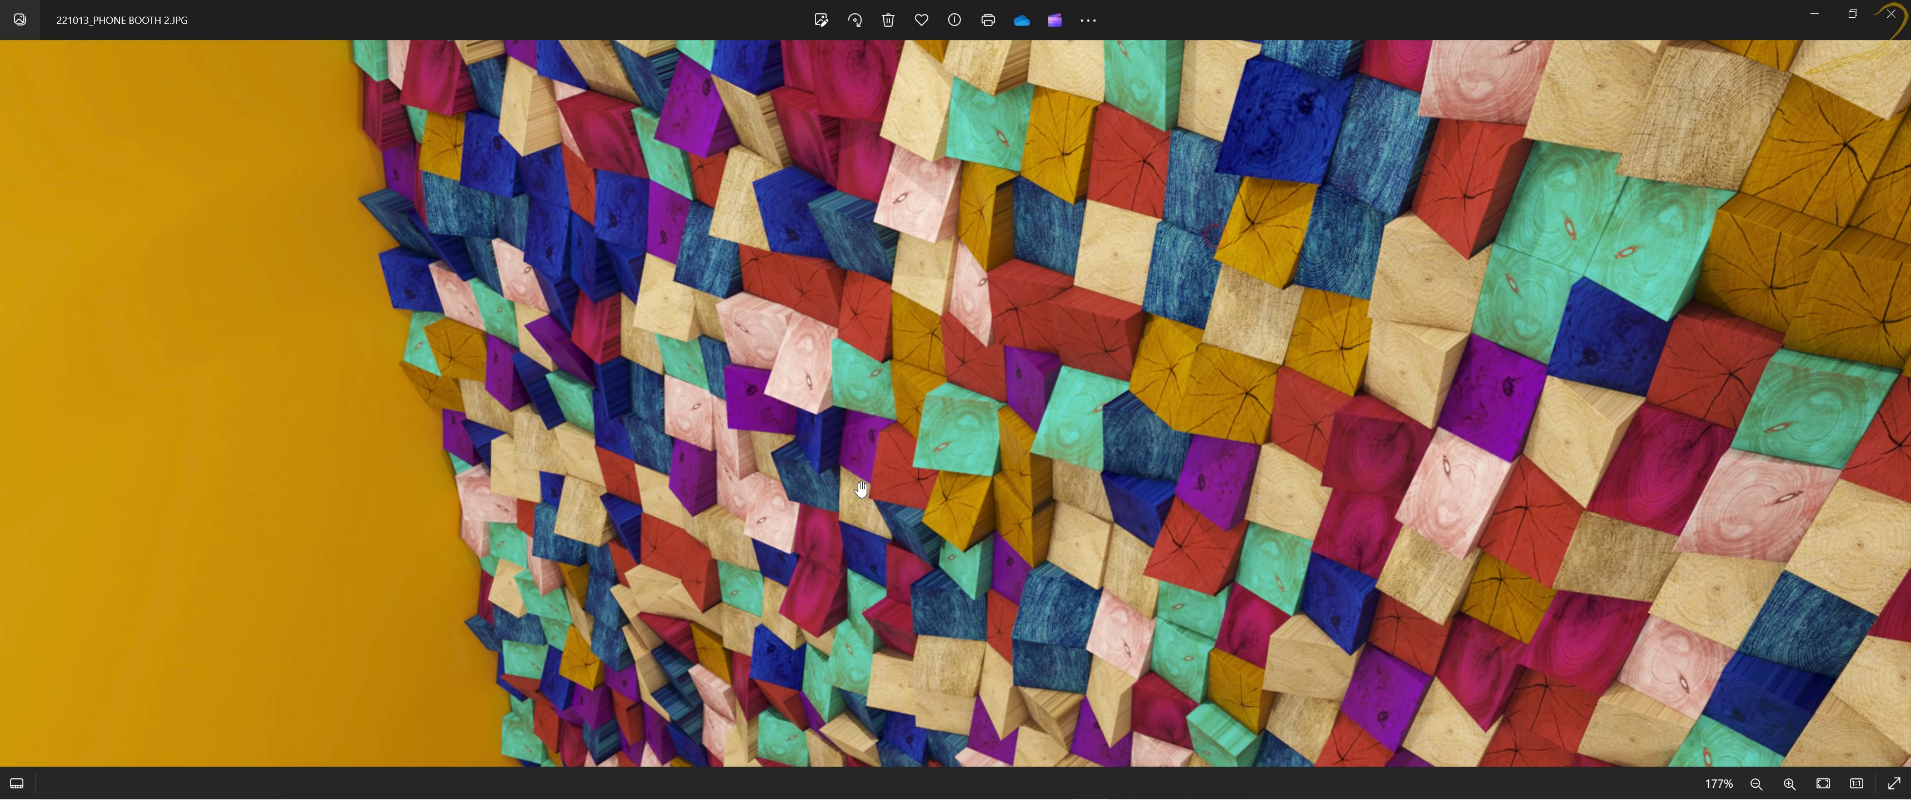
{"action": "scroll", "coordinate": [1130, 400], "scroll_direction": "down", "scroll_amount": 1}
{"action": "scroll", "coordinate": [1130, 401], "scroll_direction": "down", "scroll_amount": 1}
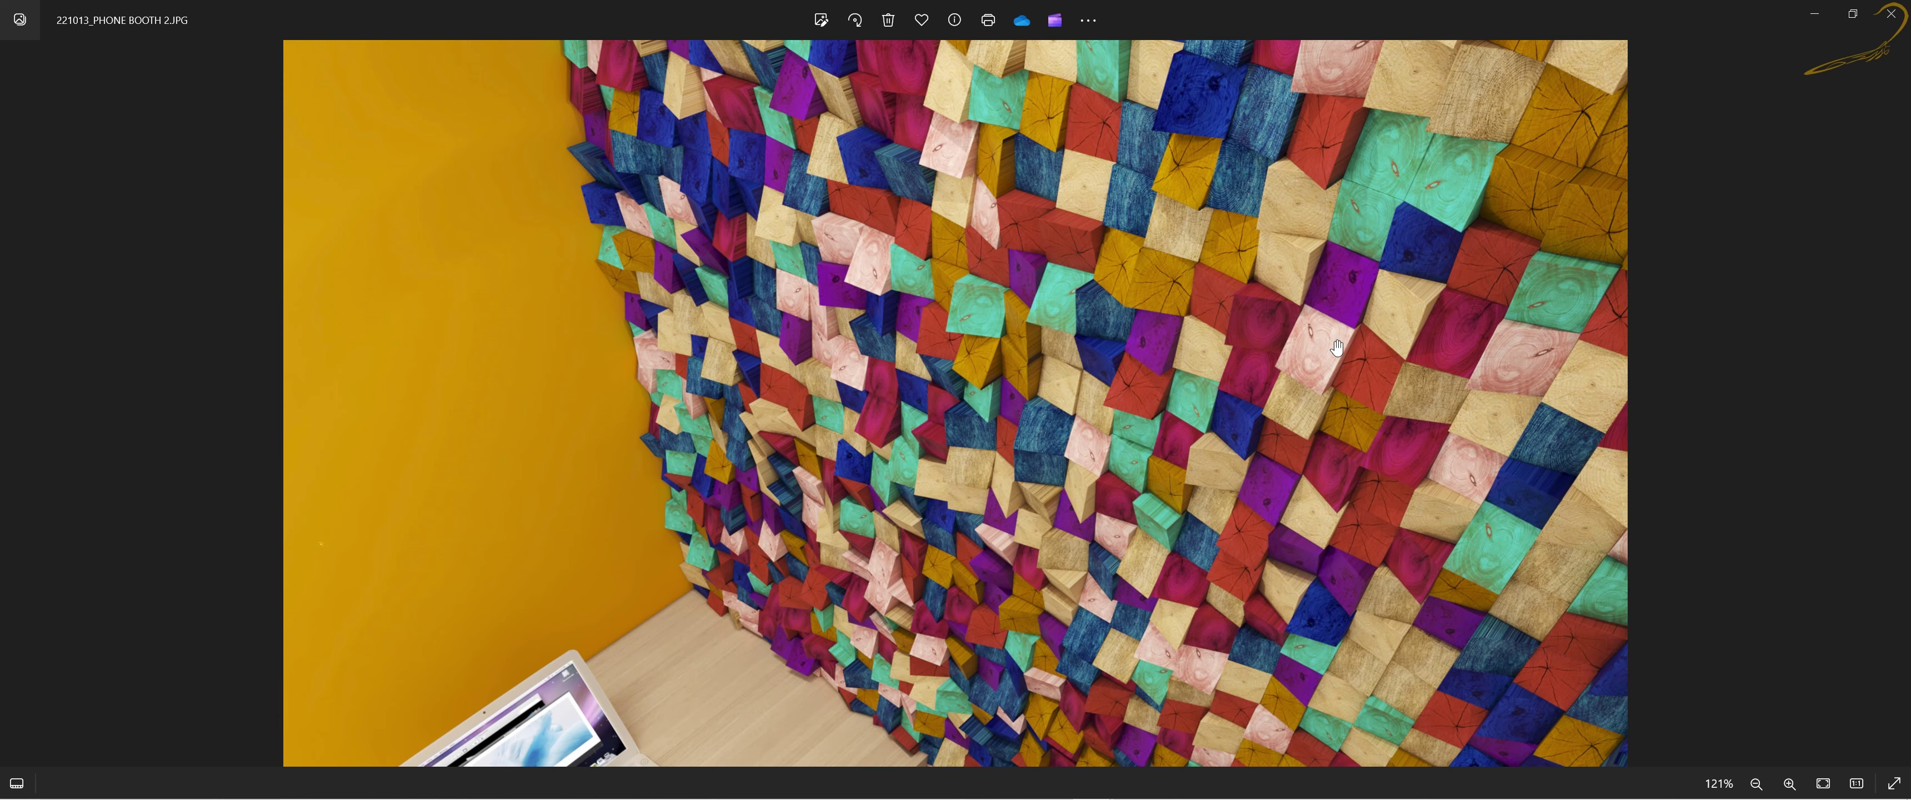
{"action": "scroll", "coordinate": [1389, 309], "scroll_direction": "up", "scroll_amount": 3}
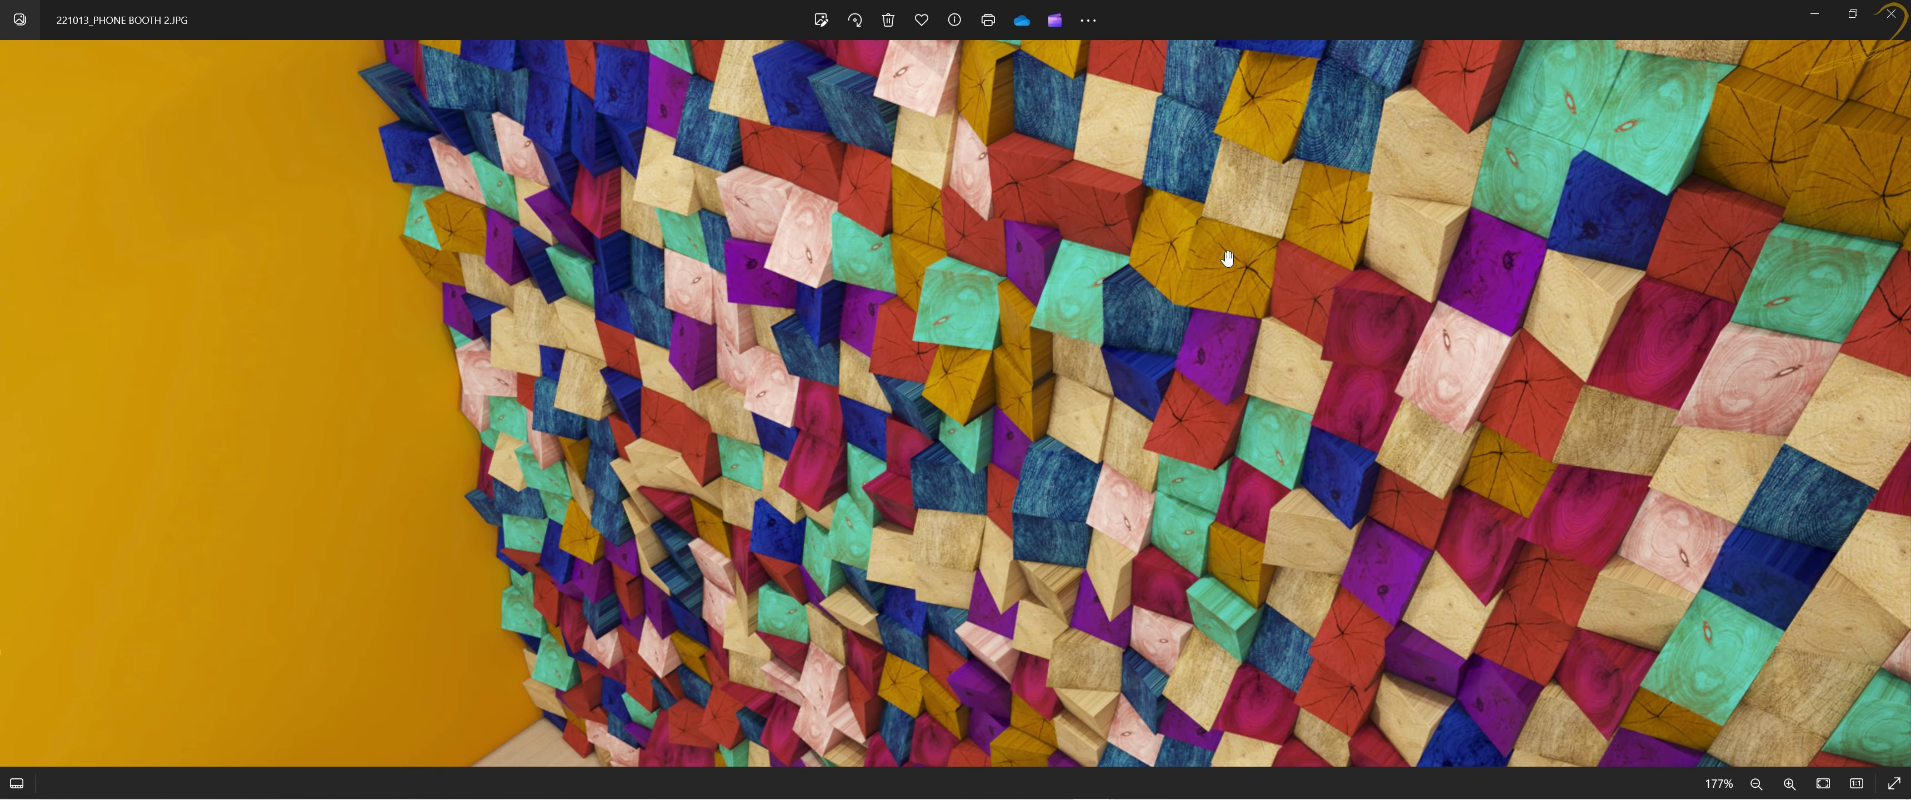
{"action": "scroll", "coordinate": [1252, 327], "scroll_direction": "down", "scroll_amount": 2}
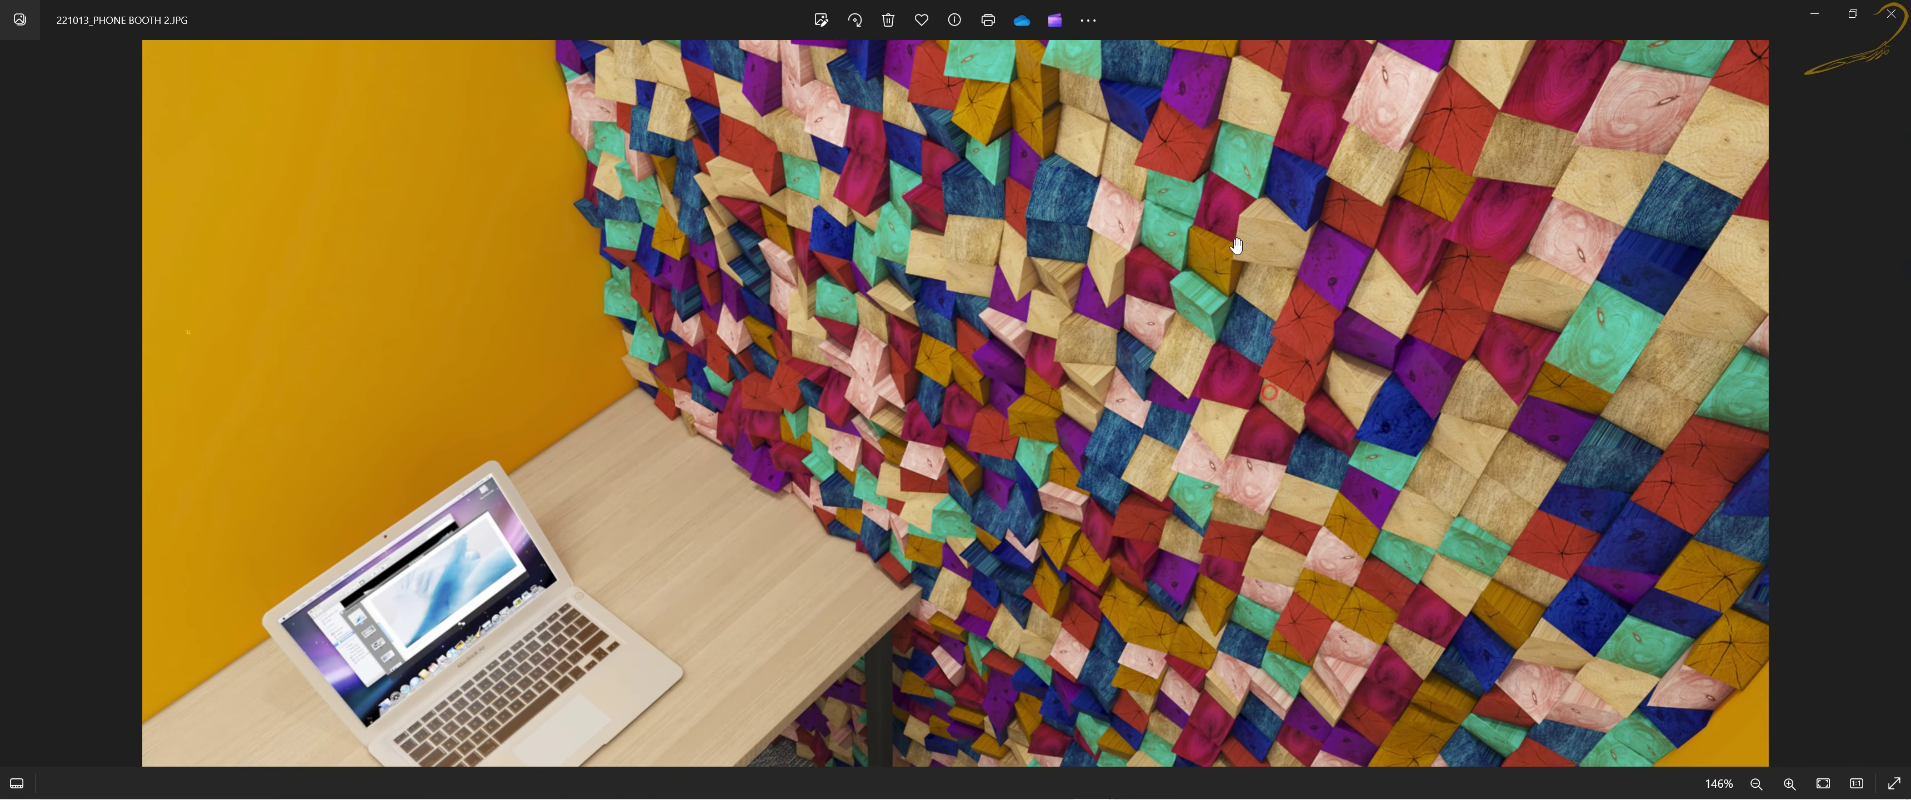
{"action": "scroll", "coordinate": [1276, 384], "scroll_direction": "down", "scroll_amount": 2}
{"action": "scroll", "coordinate": [1254, 356], "scroll_direction": "down", "scroll_amount": 1}
{"action": "scroll", "coordinate": [1269, 371], "scroll_direction": "down", "scroll_amount": 1}
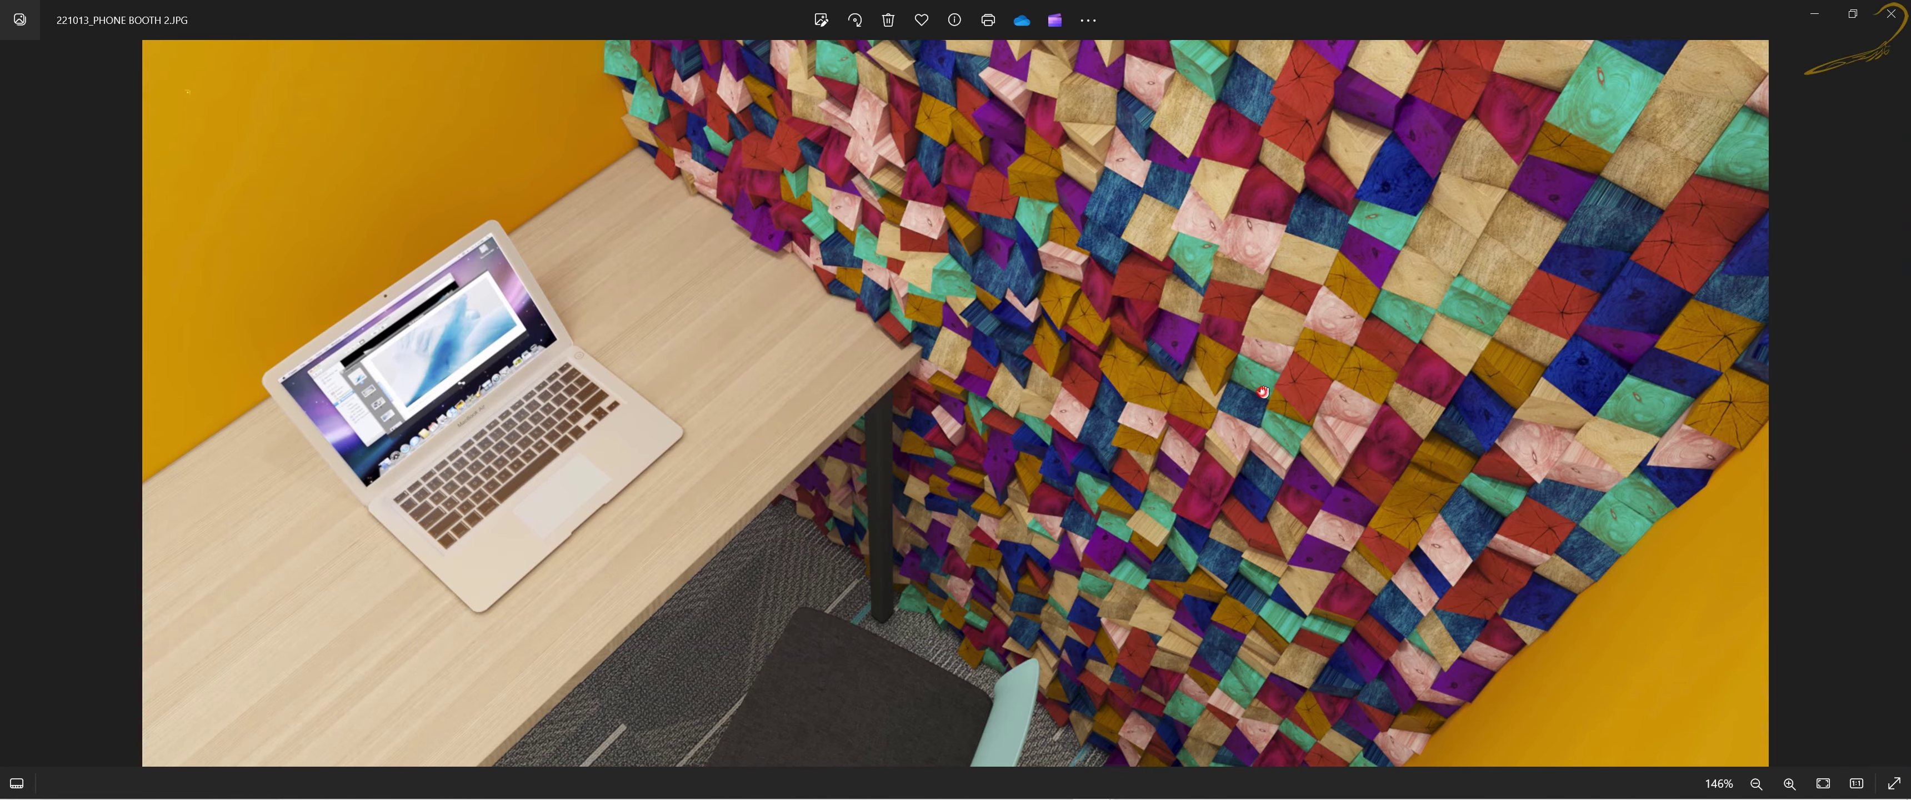
{"action": "scroll", "coordinate": [1262, 331], "scroll_direction": "down", "scroll_amount": 2}
{"action": "scroll", "coordinate": [1262, 331], "scroll_direction": "down", "scroll_amount": 2}
{"action": "scroll", "coordinate": [1258, 341], "scroll_direction": "down", "scroll_amount": 2}
{"action": "scroll", "coordinate": [1254, 351], "scroll_direction": "up", "scroll_amount": 1}
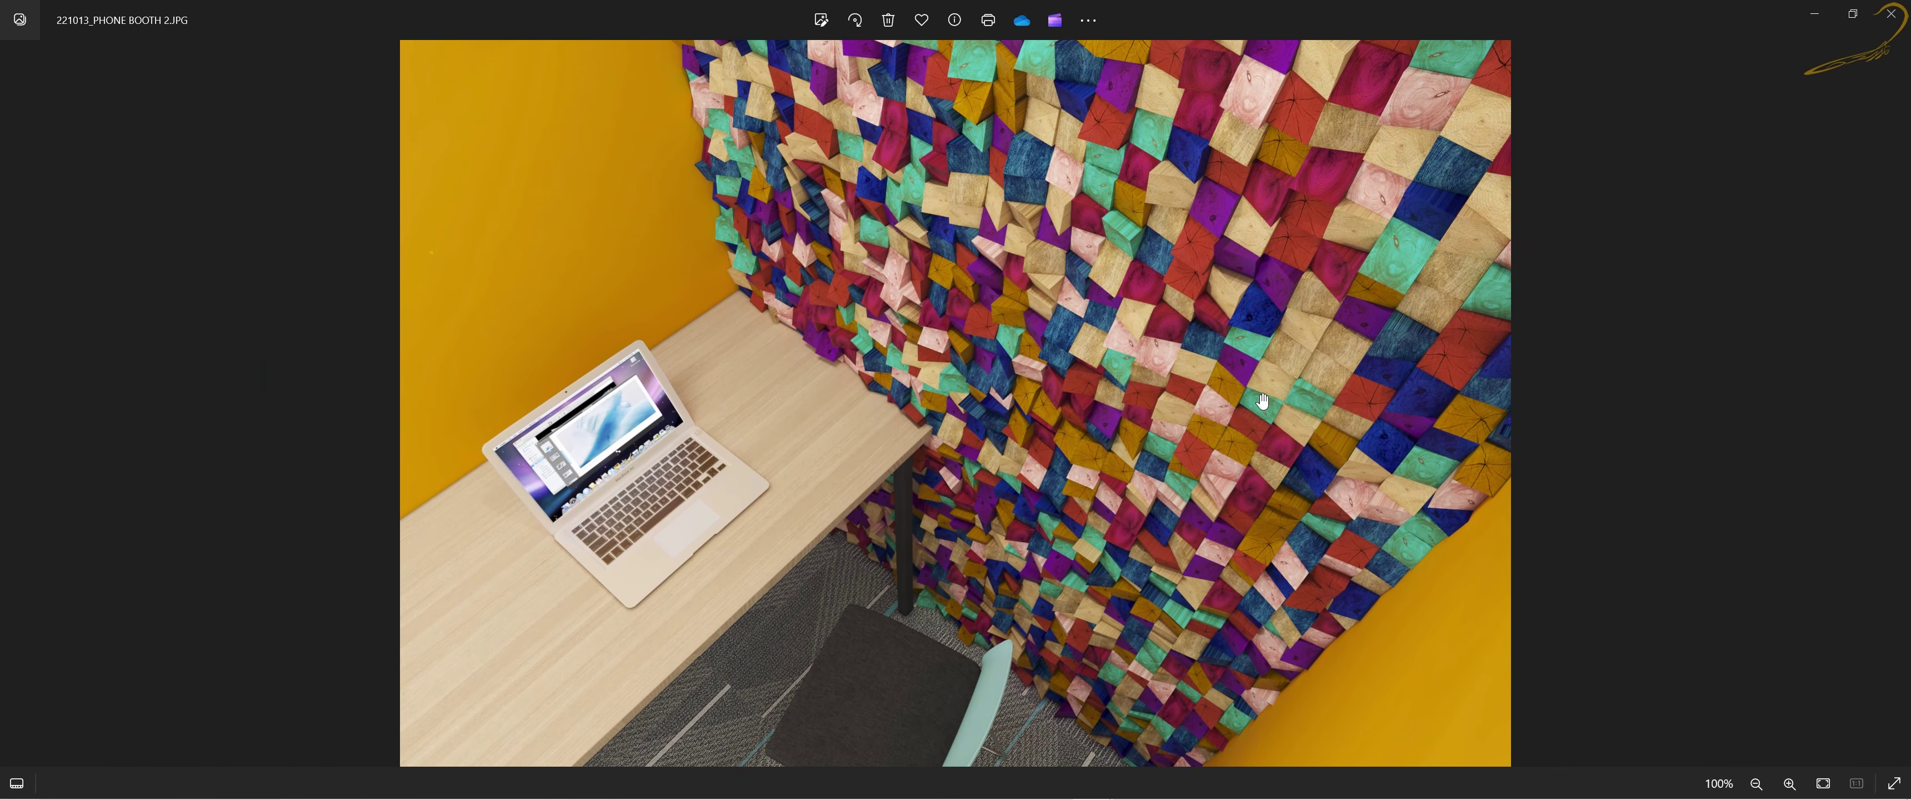
{"action": "key", "text": "Right"}
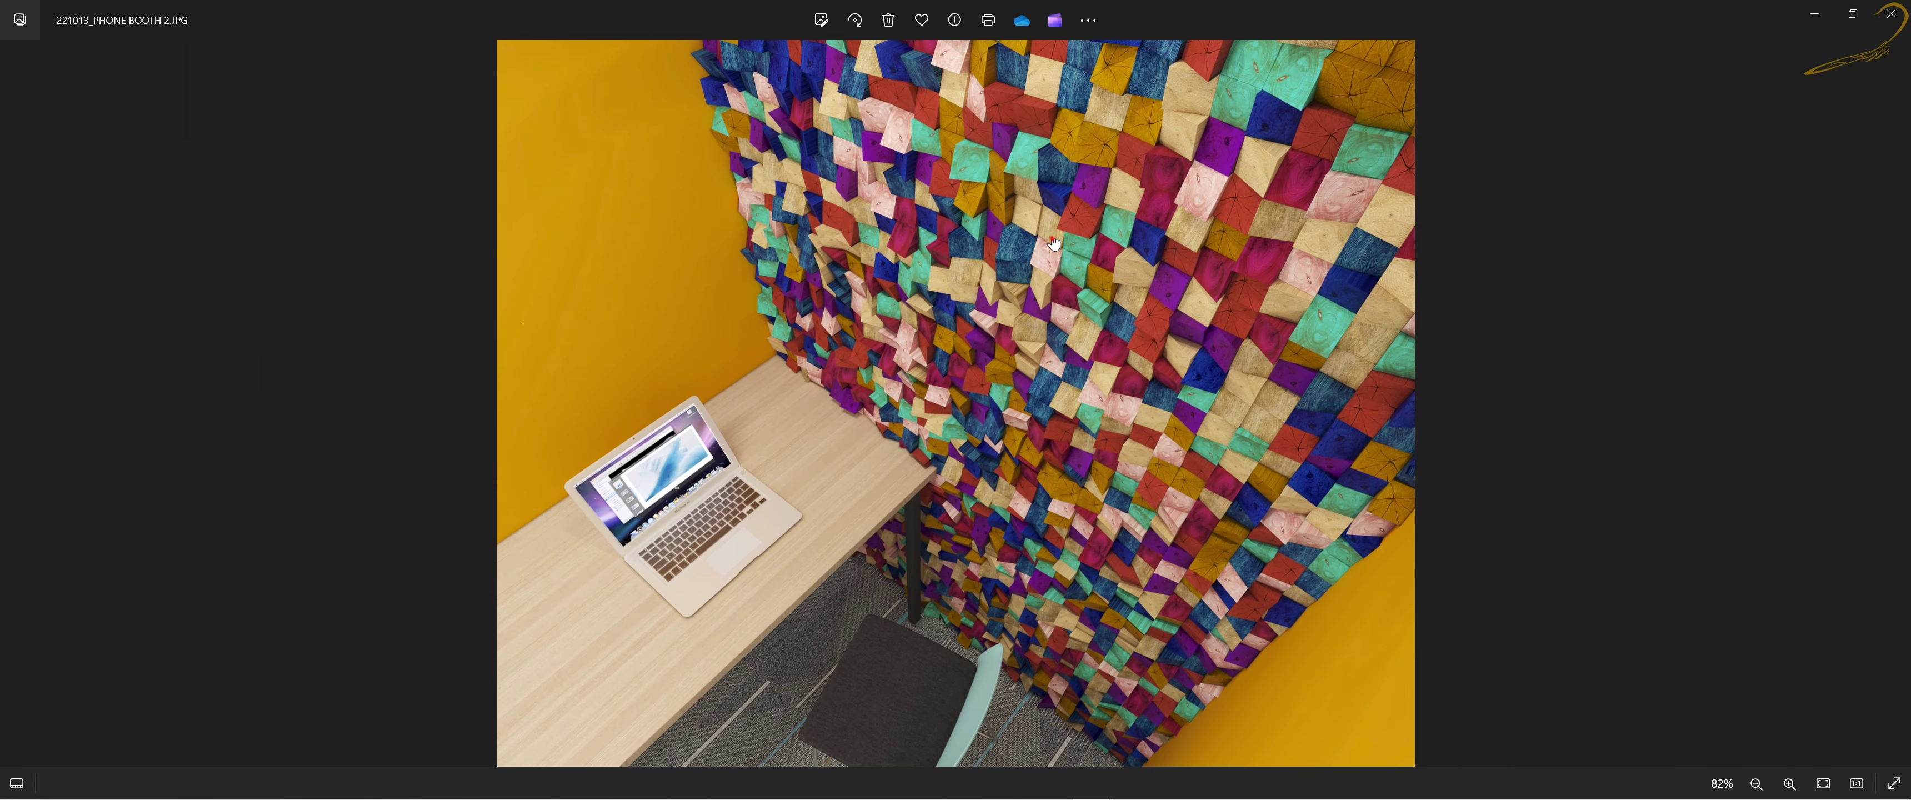
{"action": "key", "text": "Right"}
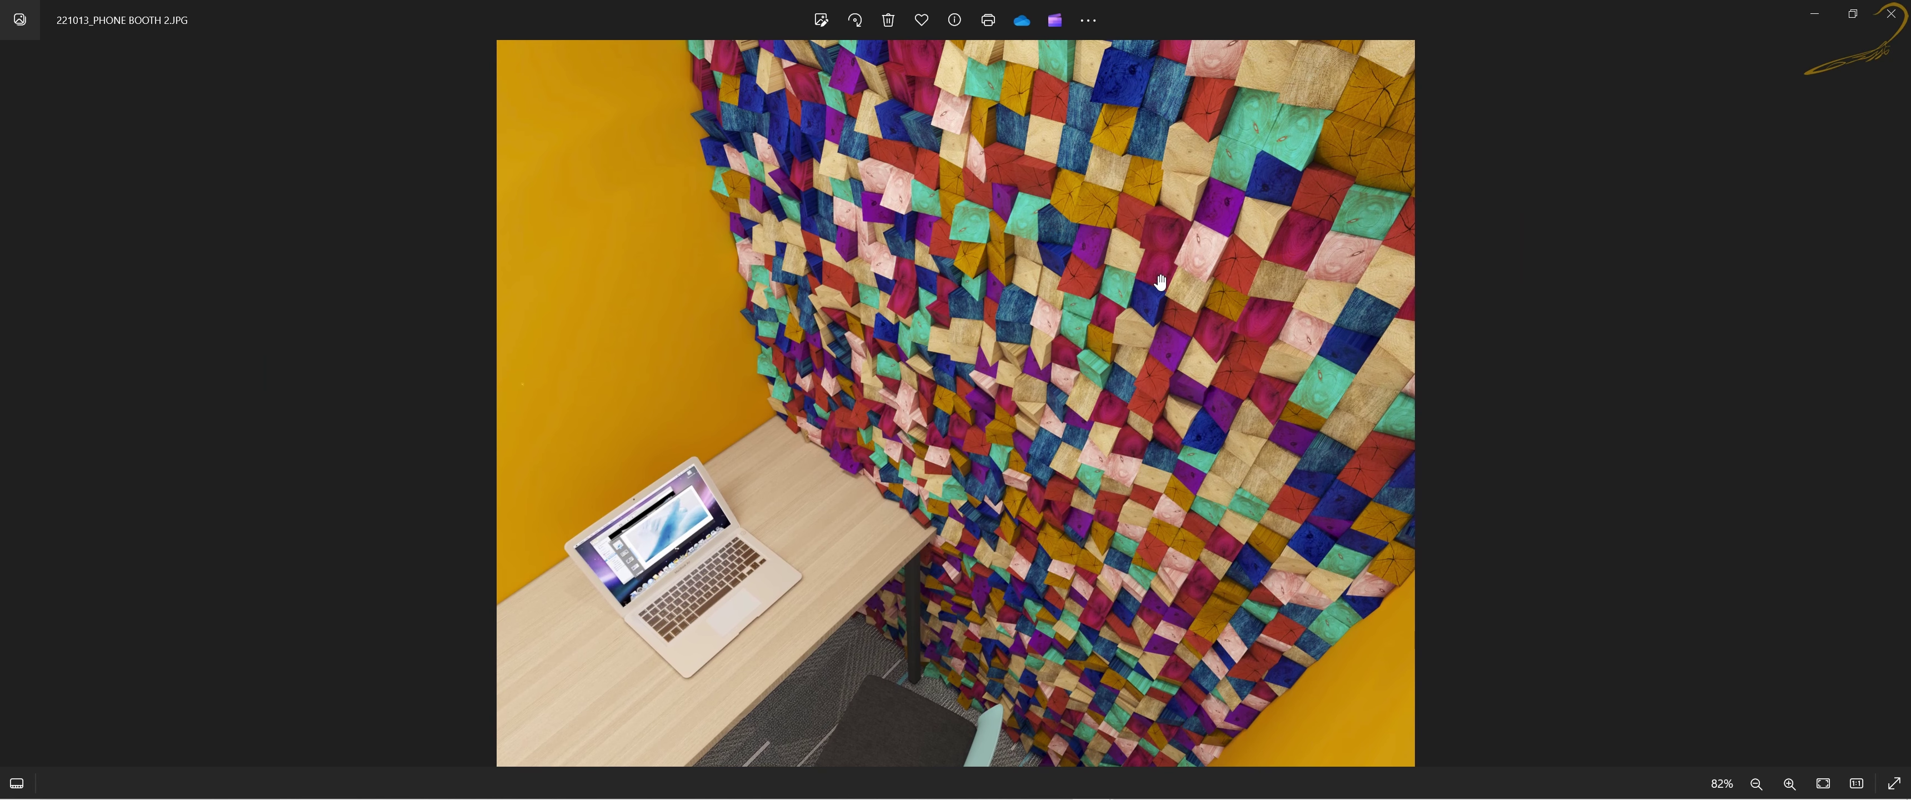
{"action": "scroll", "coordinate": [1165, 293], "scroll_direction": "up", "scroll_amount": 2}
{"action": "scroll", "coordinate": [1183, 334], "scroll_direction": "up", "scroll_amount": 1}
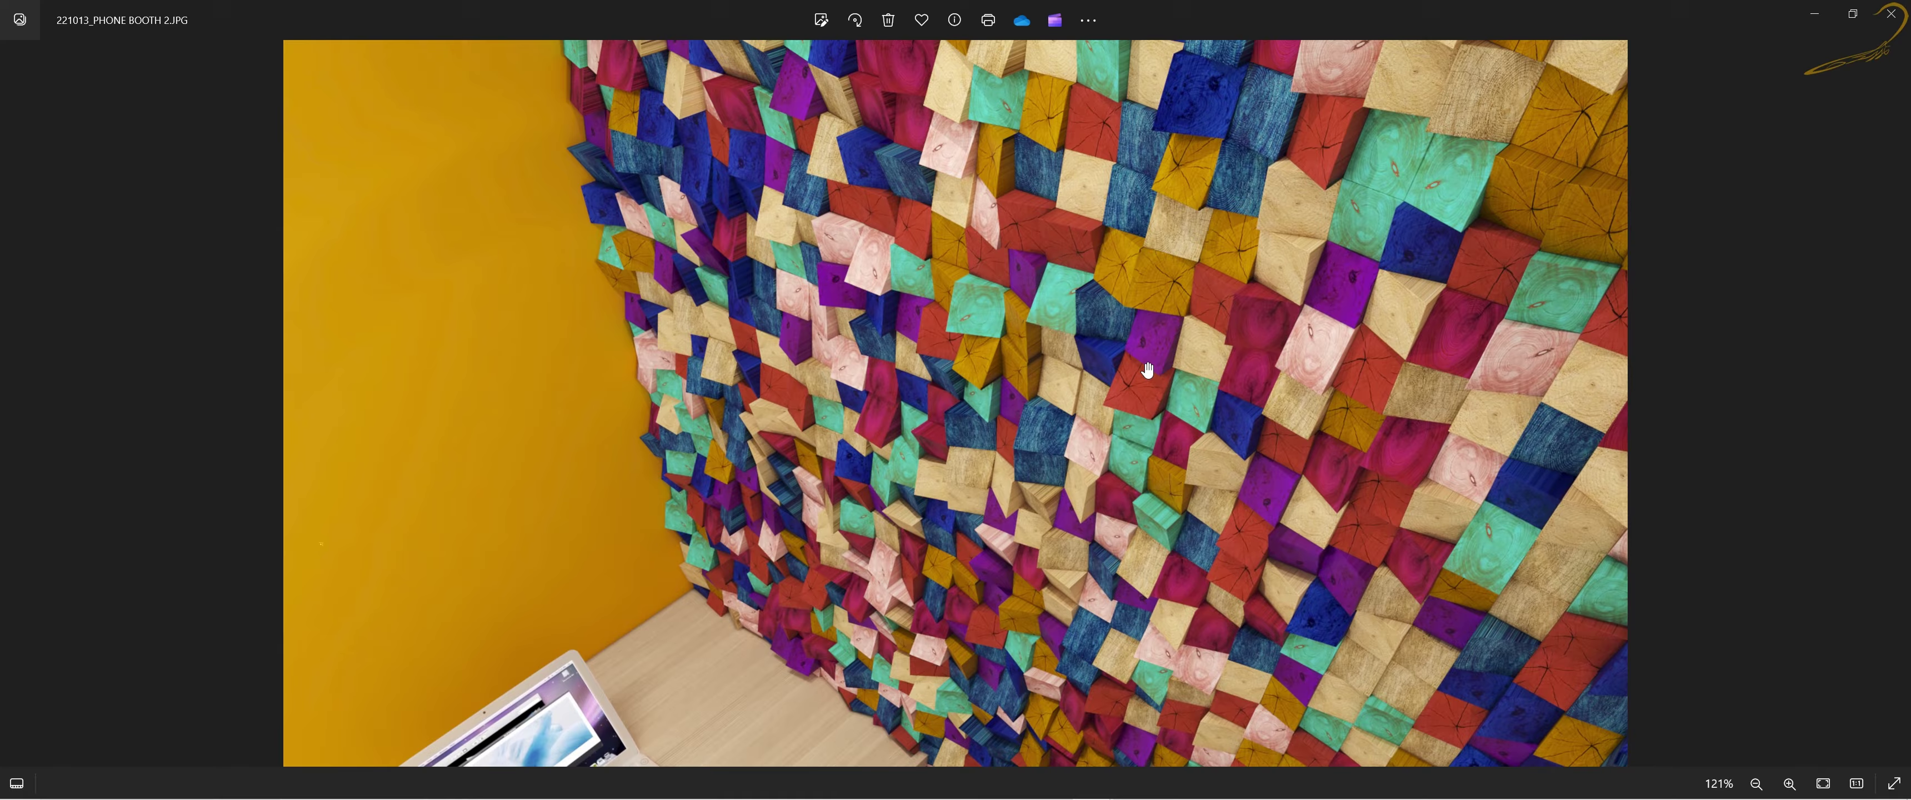
{"action": "scroll", "coordinate": [1147, 370], "scroll_direction": "down", "scroll_amount": 2}
{"action": "scroll", "coordinate": [1148, 369], "scroll_direction": "down", "scroll_amount": 1}
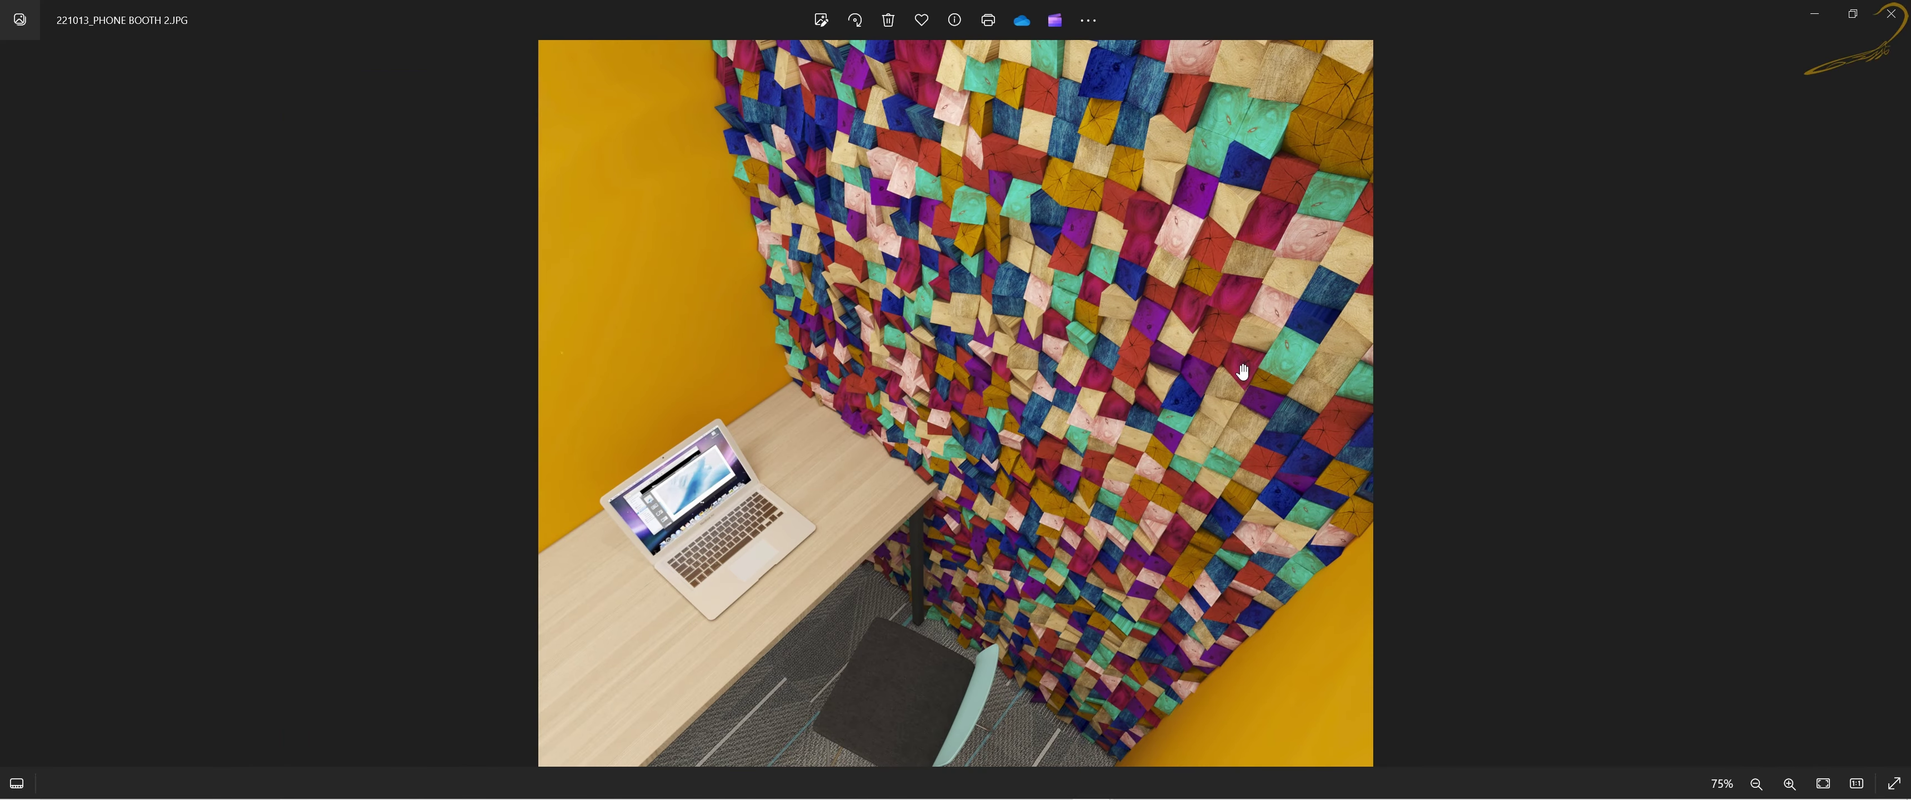
{"action": "scroll", "coordinate": [1244, 371], "scroll_direction": "up", "scroll_amount": 1}
{"action": "scroll", "coordinate": [1124, 290], "scroll_direction": "up", "scroll_amount": 1}
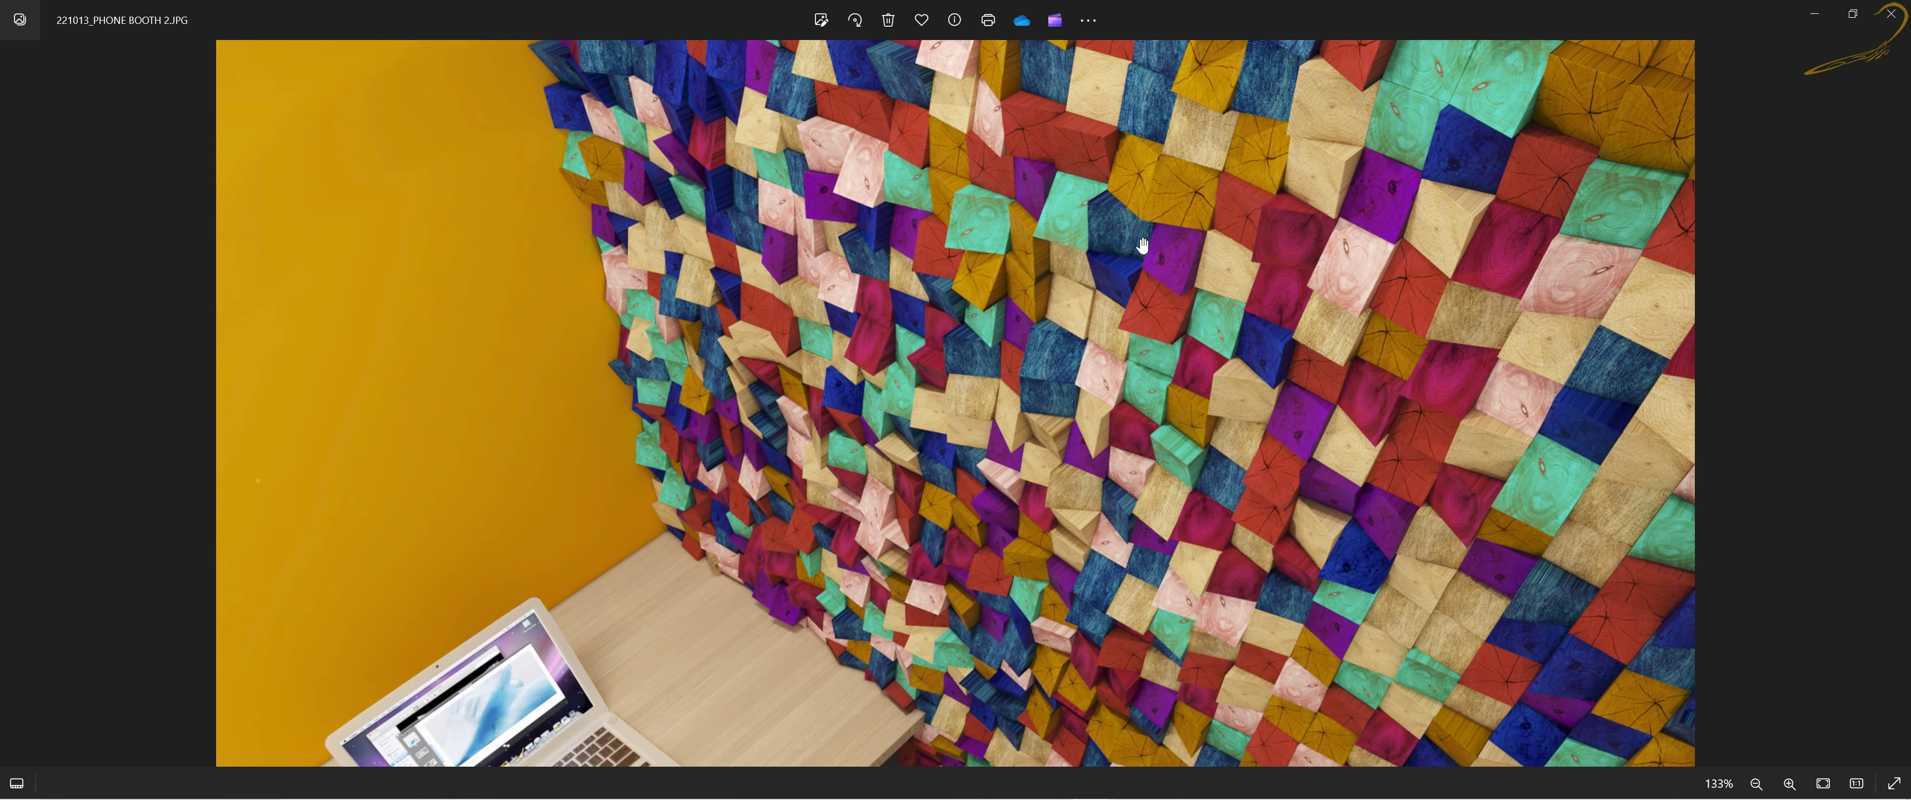
{"action": "scroll", "coordinate": [1143, 246], "scroll_direction": "up", "scroll_amount": 1}
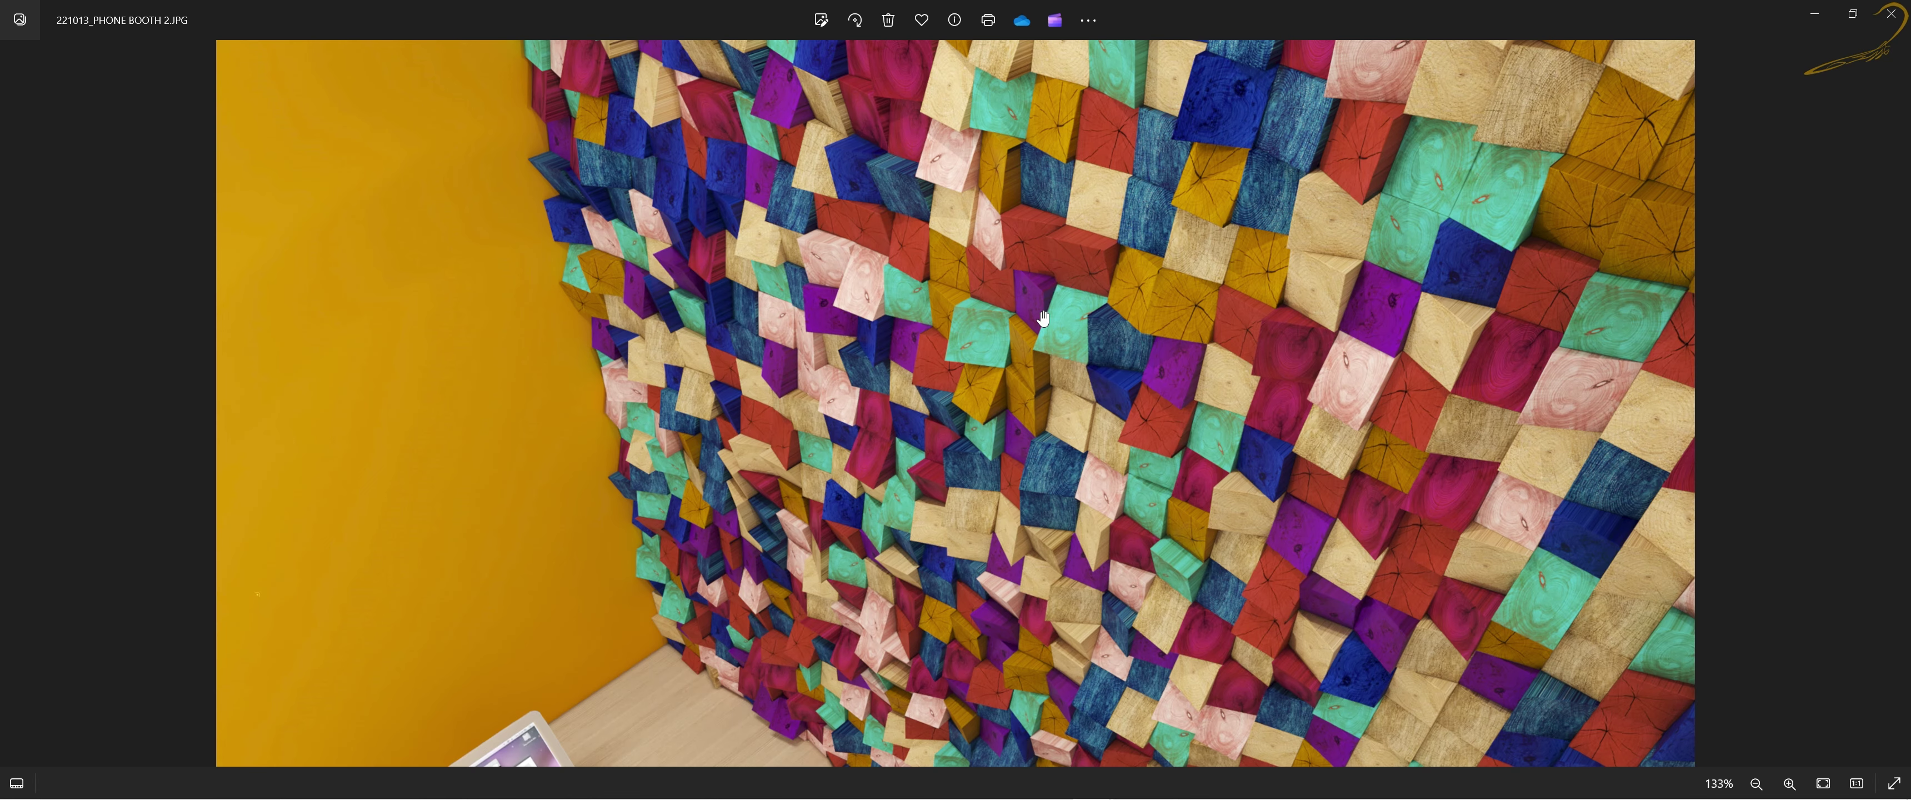
{"action": "scroll", "coordinate": [1076, 330], "scroll_direction": "down", "scroll_amount": 4}
{"action": "scroll", "coordinate": [1128, 343], "scroll_direction": "down", "scroll_amount": 3}
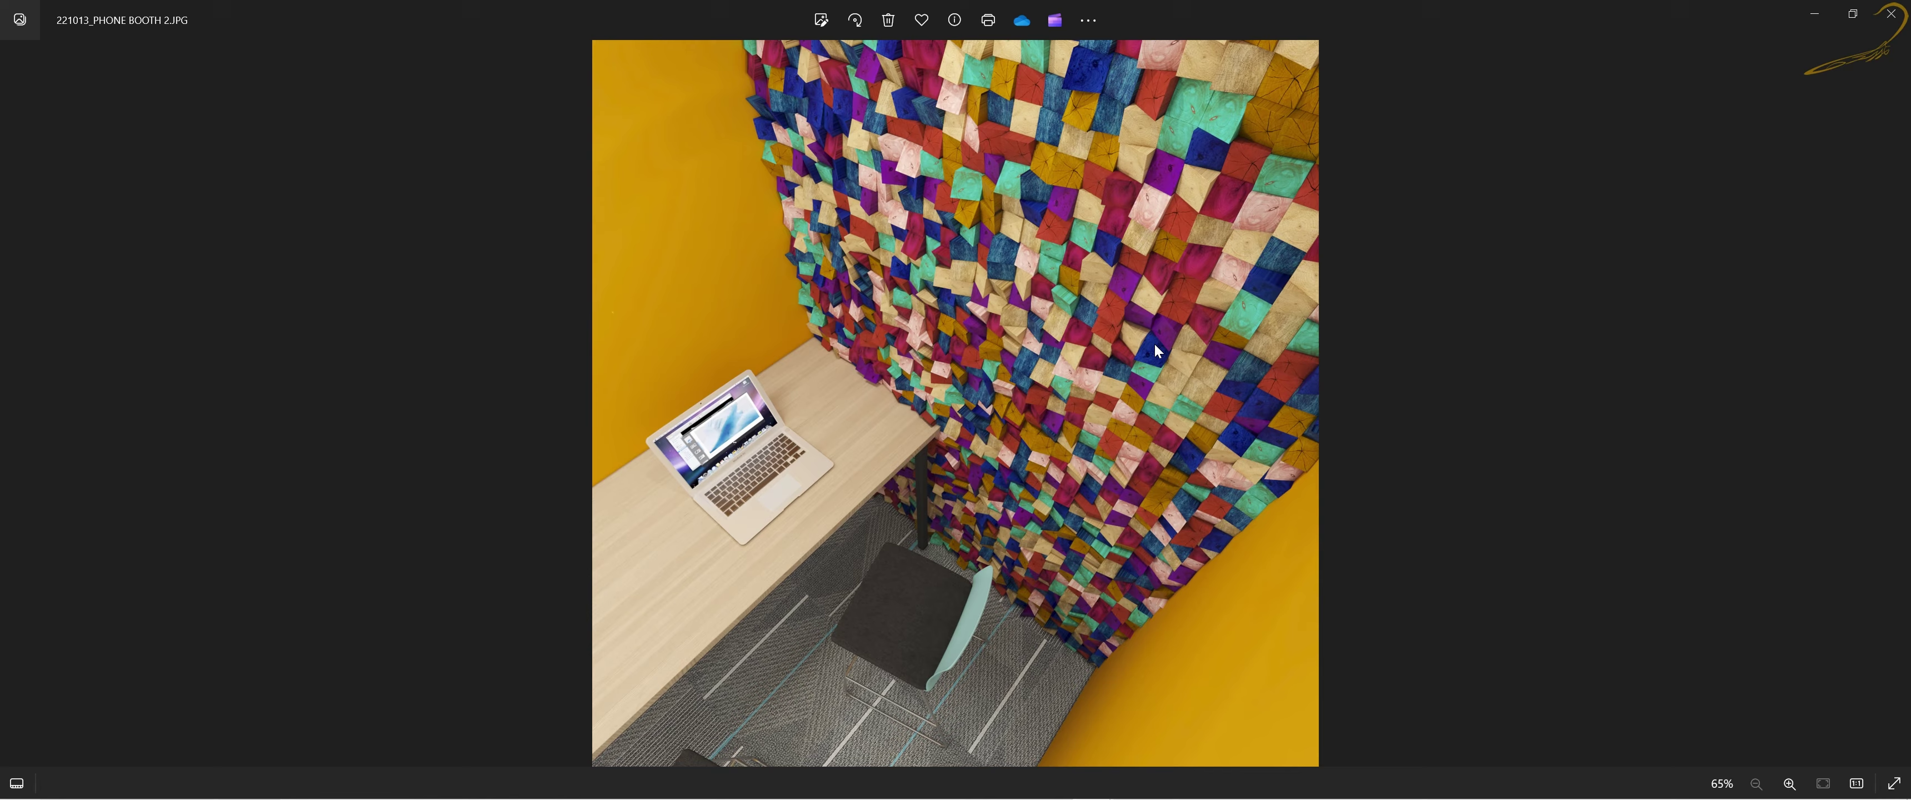
{"action": "scroll", "coordinate": [1159, 350], "scroll_direction": "up", "scroll_amount": 2}
{"action": "scroll", "coordinate": [1161, 305], "scroll_direction": "up", "scroll_amount": 1}
{"action": "scroll", "coordinate": [1173, 311], "scroll_direction": "up", "scroll_amount": 1}
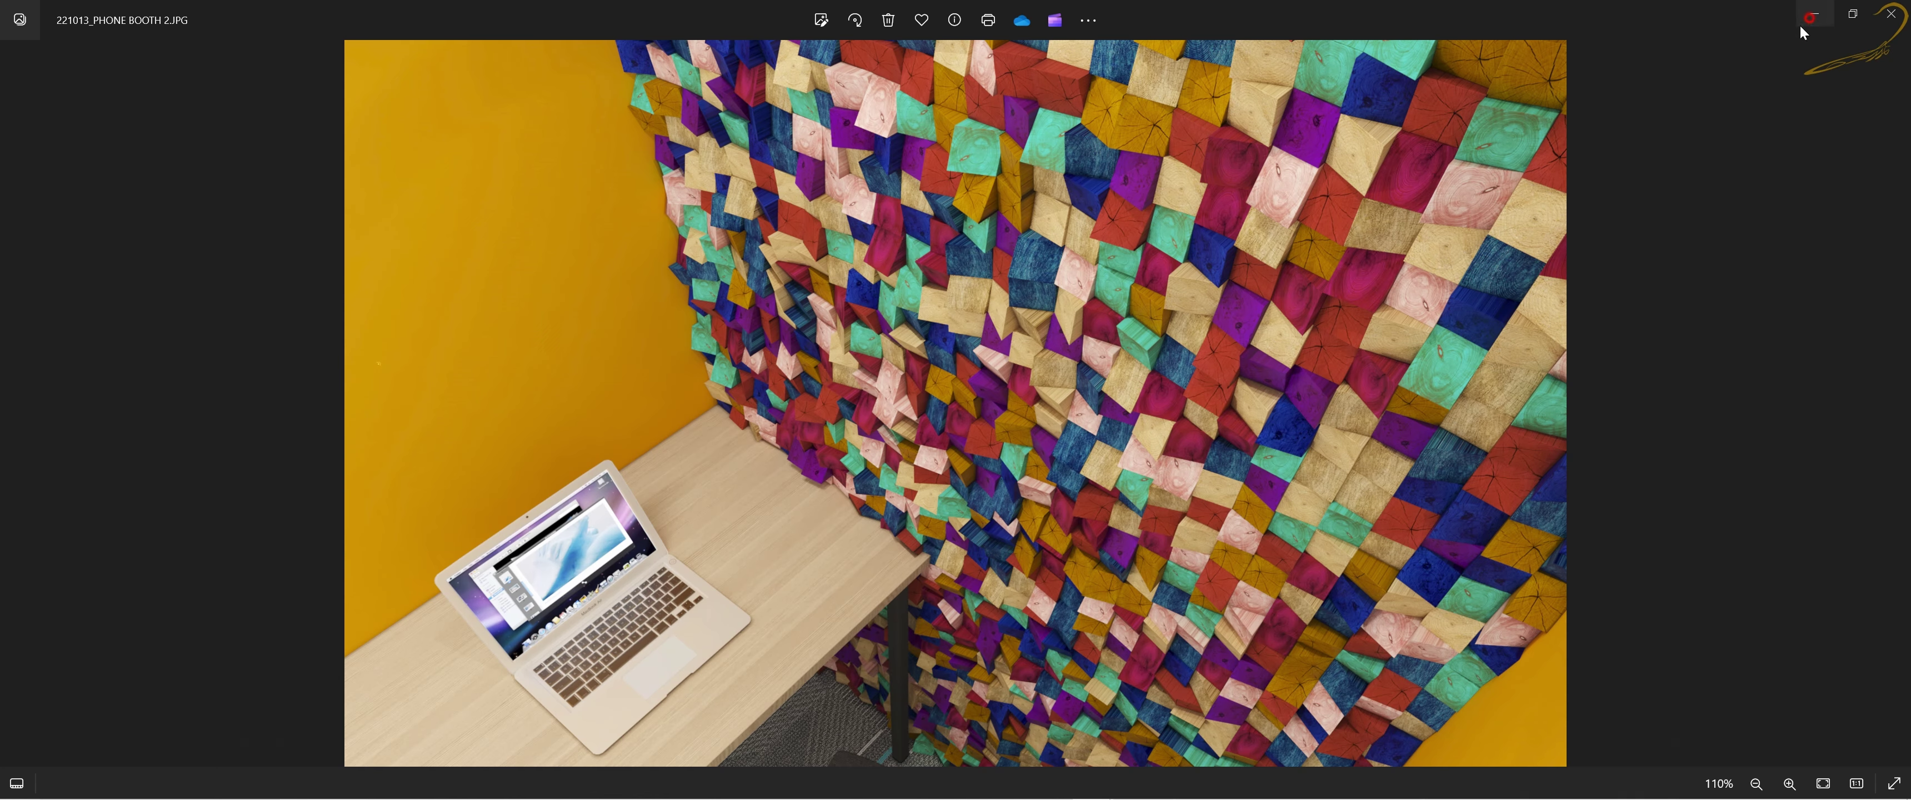
{"action": "left_click", "coordinate": [1813, 13]}
{"action": "middle_click_drag", "start_coordinate": [1017, 351], "coordinate": [973, 329]}
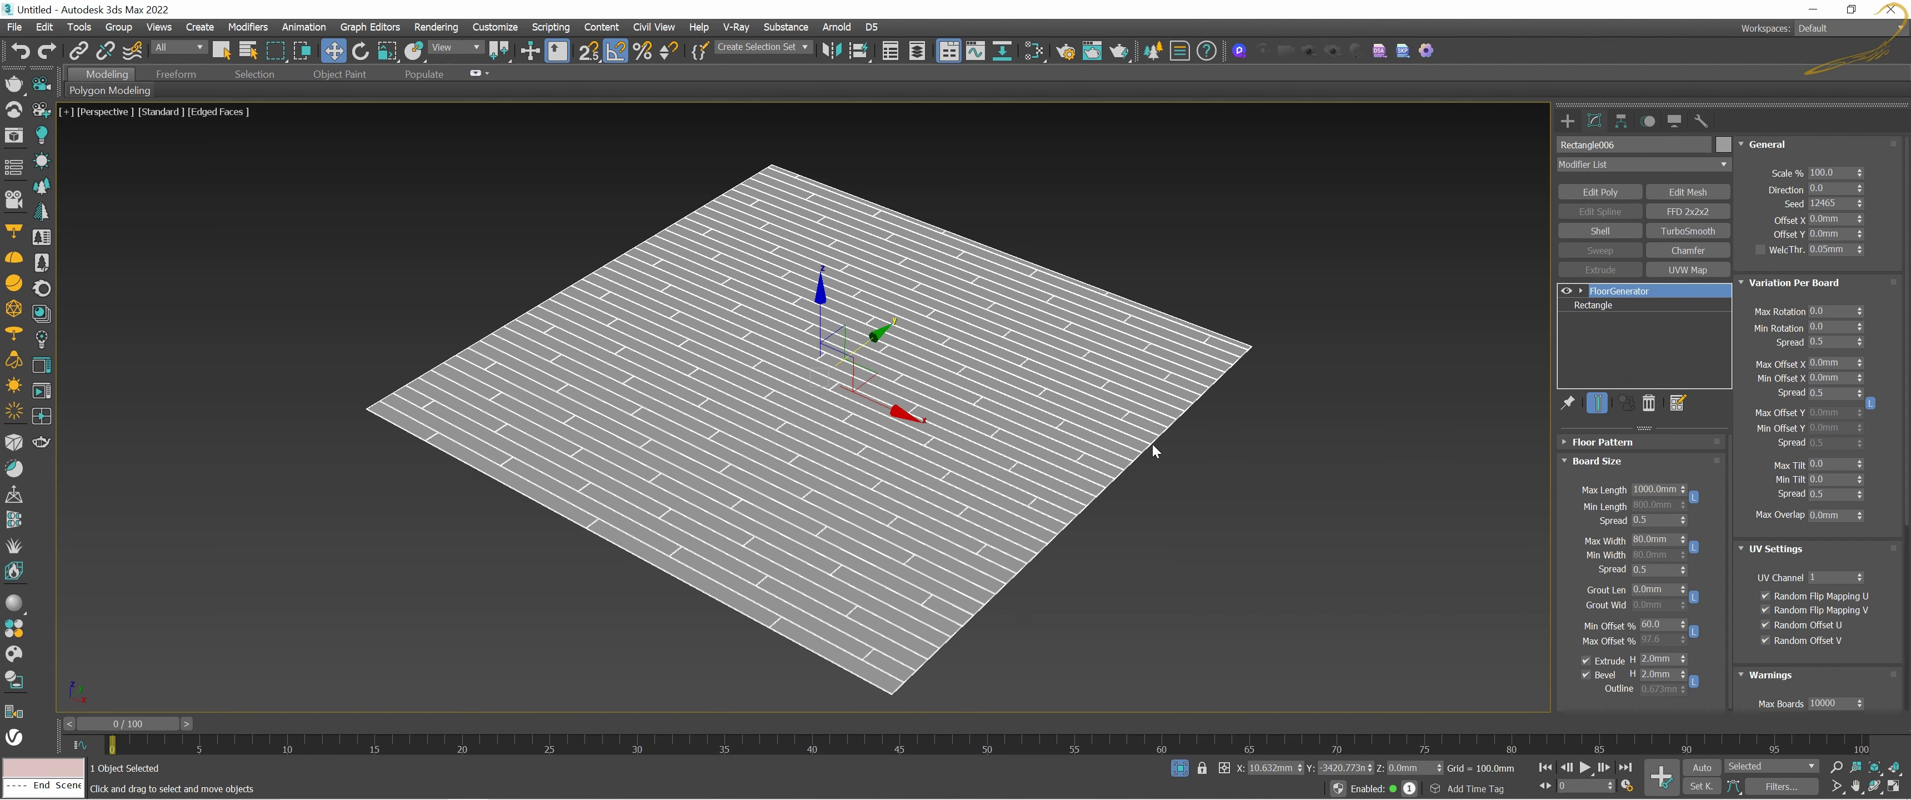
Step: Orbit around the plank floor copy and collapse its Floor Pattern rollout
{"action": "middle_click_drag", "start_coordinate": [1143, 425], "coordinate": [1070, 414], "text": "alt"}
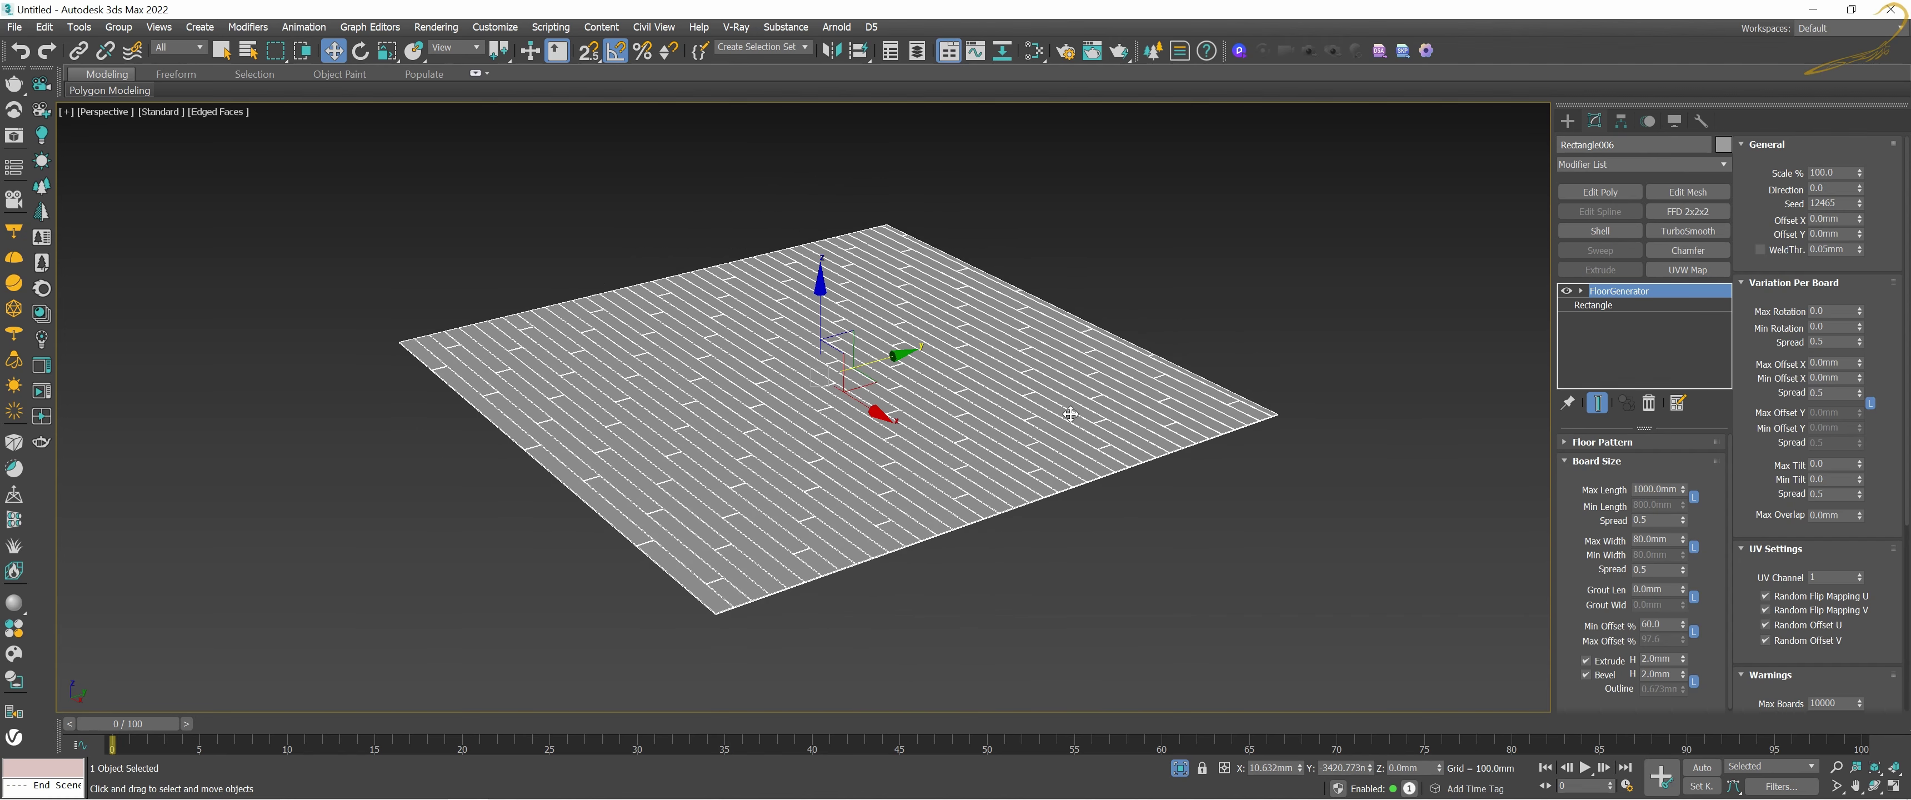
{"action": "middle_click_drag", "start_coordinate": [939, 420], "coordinate": [1148, 393], "text": "alt"}
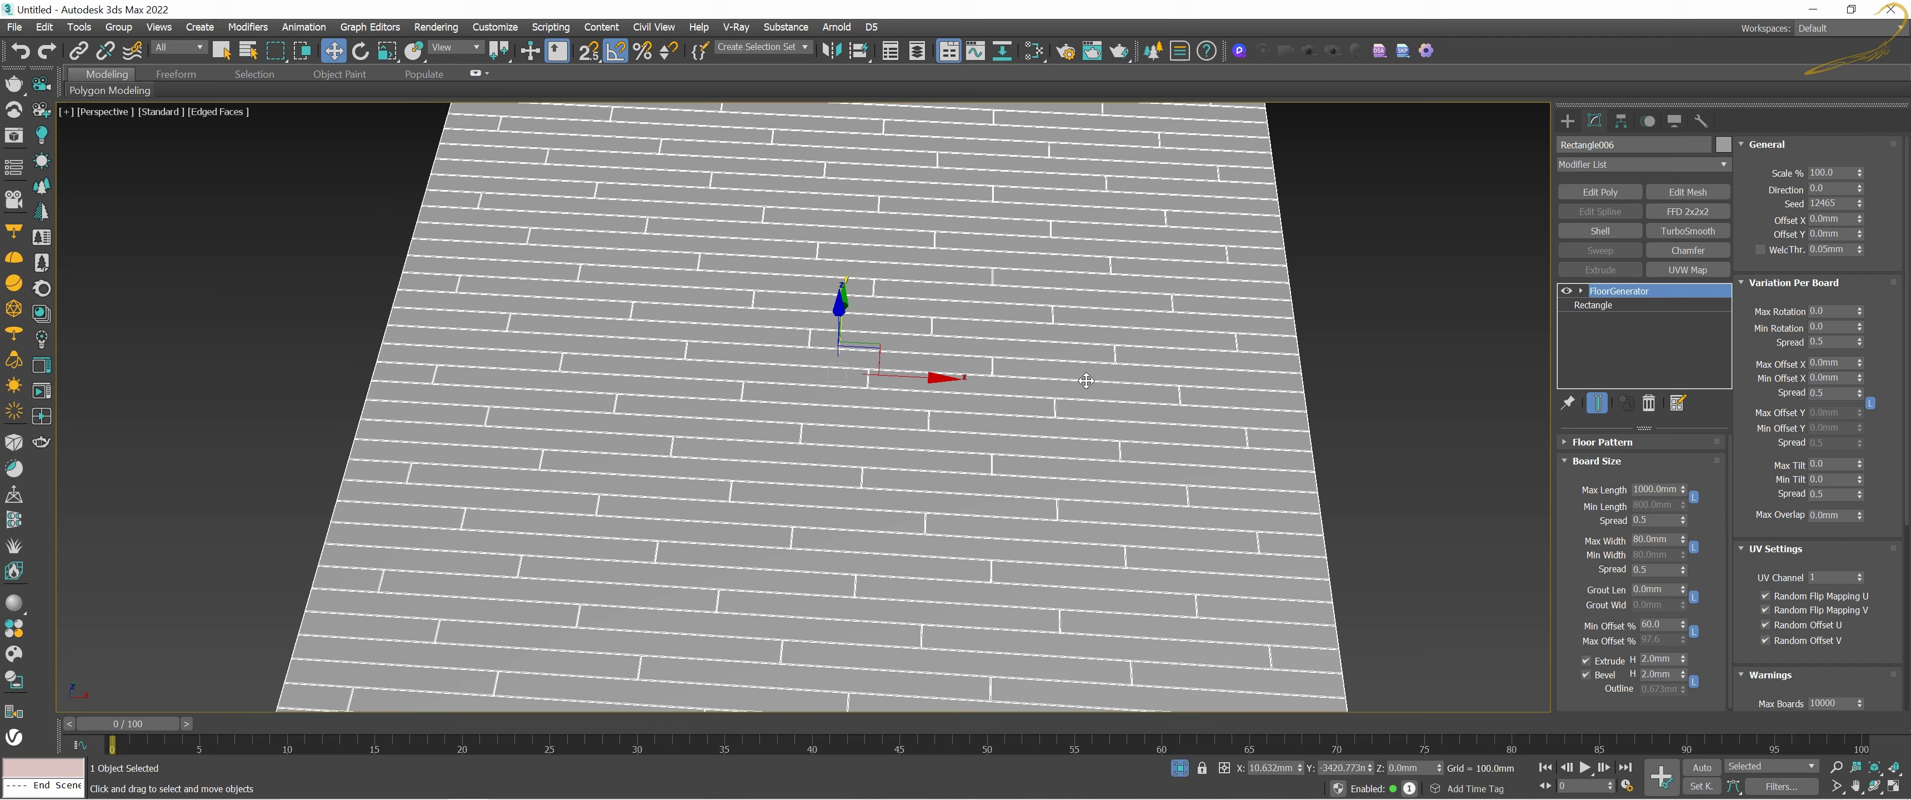
{"action": "left_click", "coordinate": [1640, 443]}
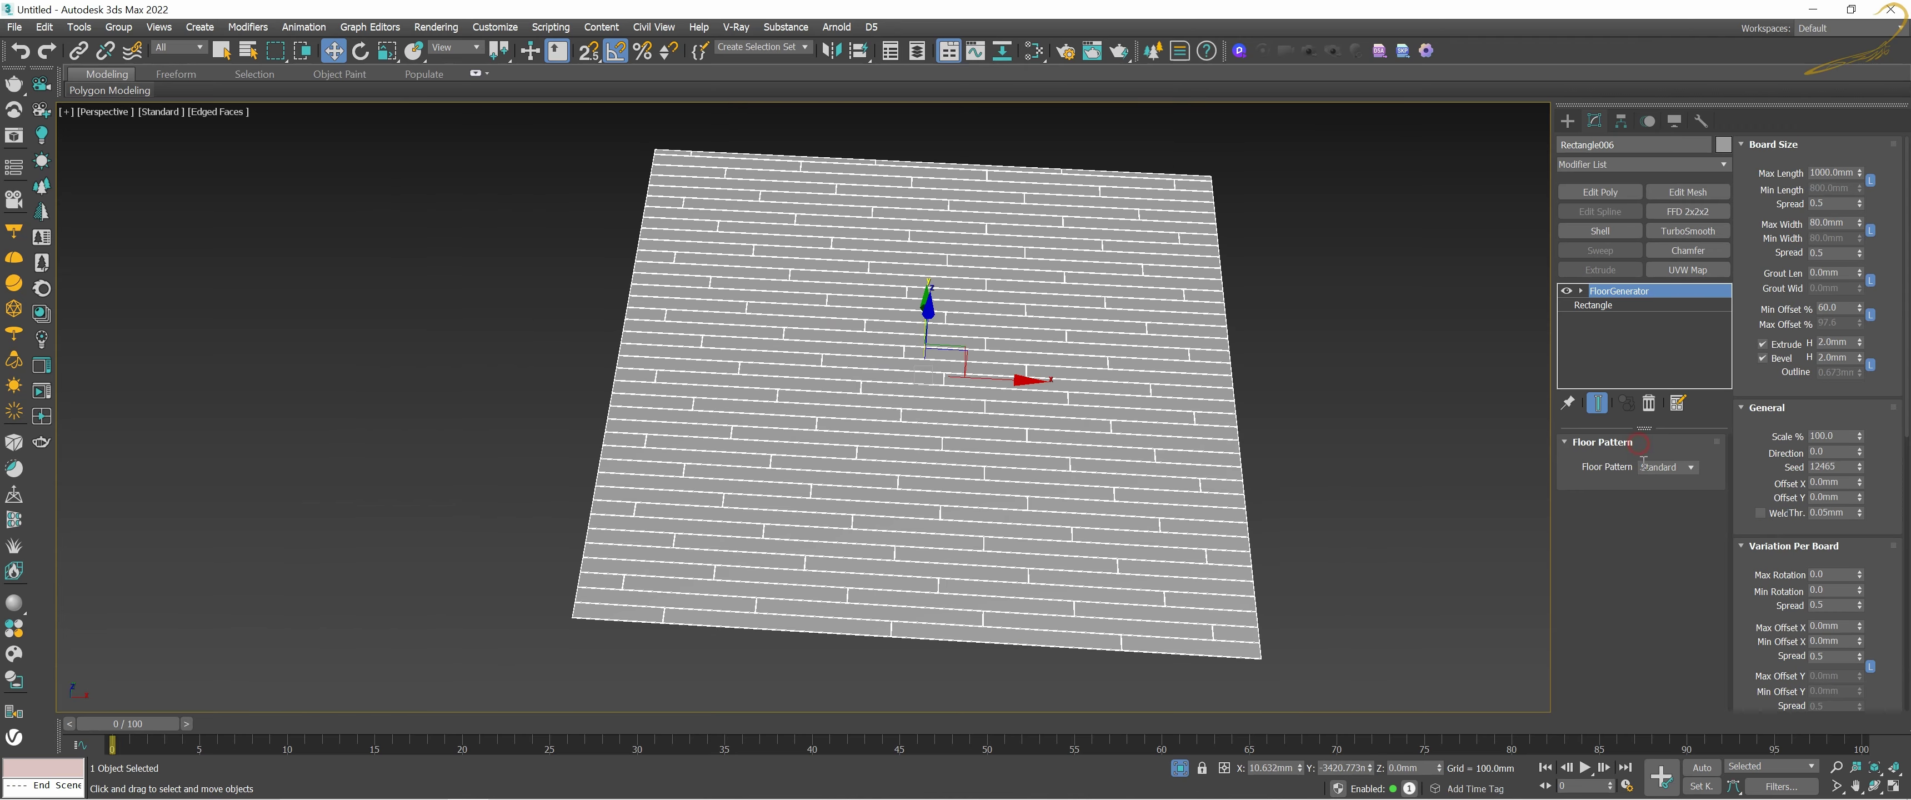
{"action": "mouse_move", "coordinate": [1097, 353]}
{"action": "middle_mouse_down", "text": "alt"}
{"action": "mouse_move", "coordinate": [1034, 313]}
{"action": "mouse_move", "coordinate": [1093, 311]}
{"action": "middle_mouse_up", "text": "alt"}
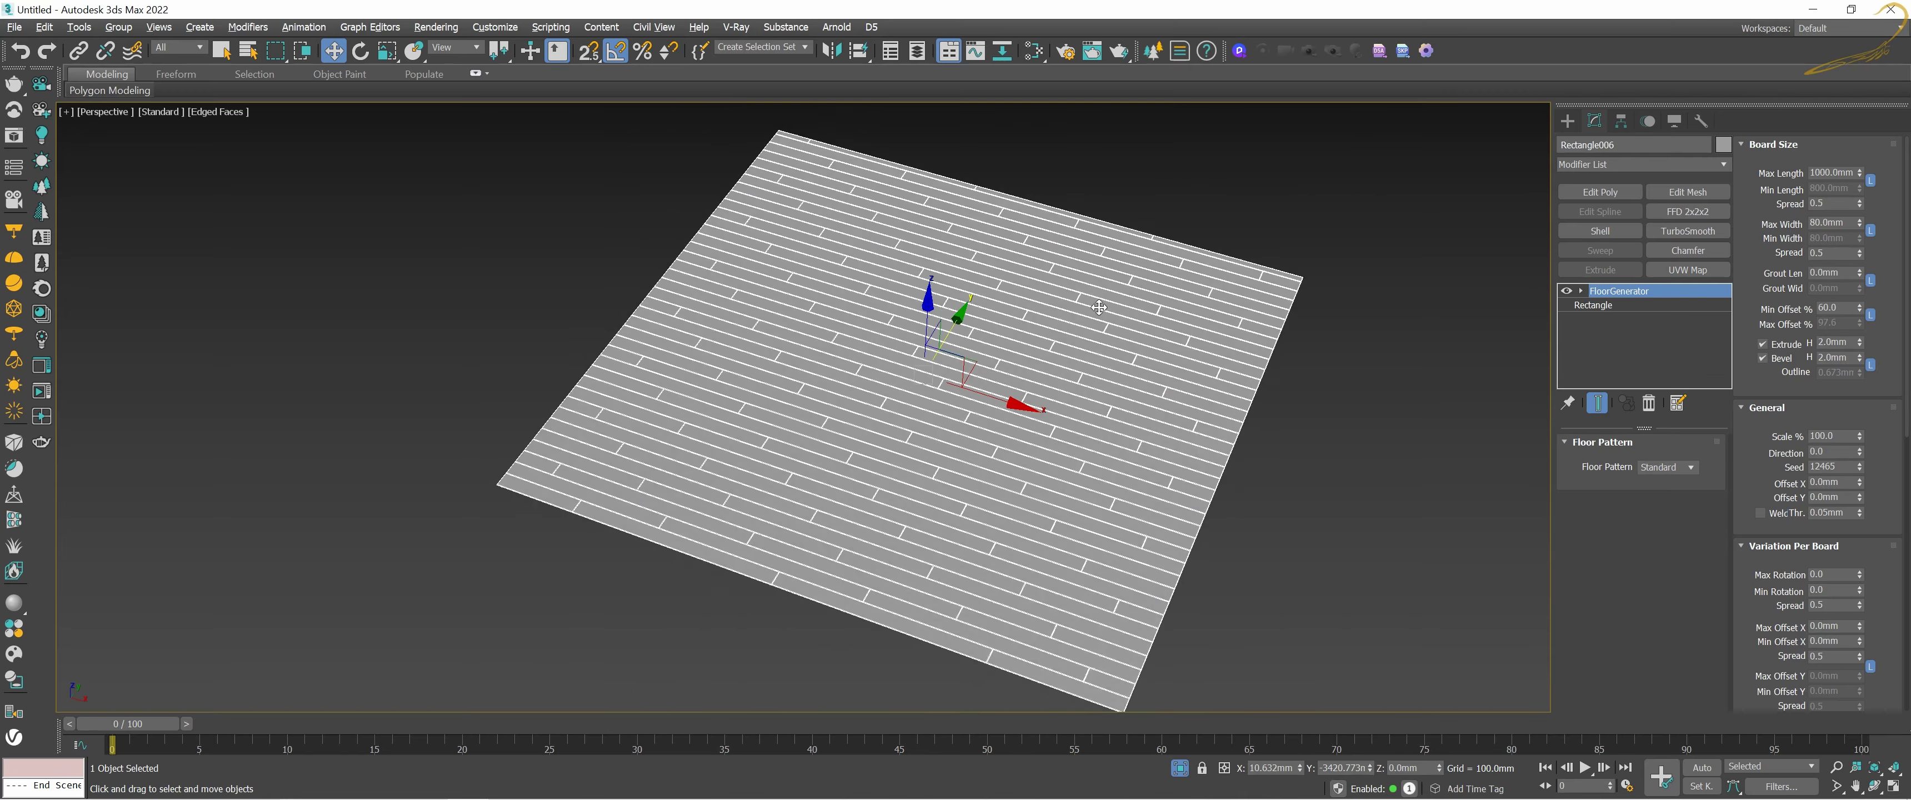
{"action": "scroll", "coordinate": [1083, 426], "scroll_direction": "up", "scroll_amount": 3}
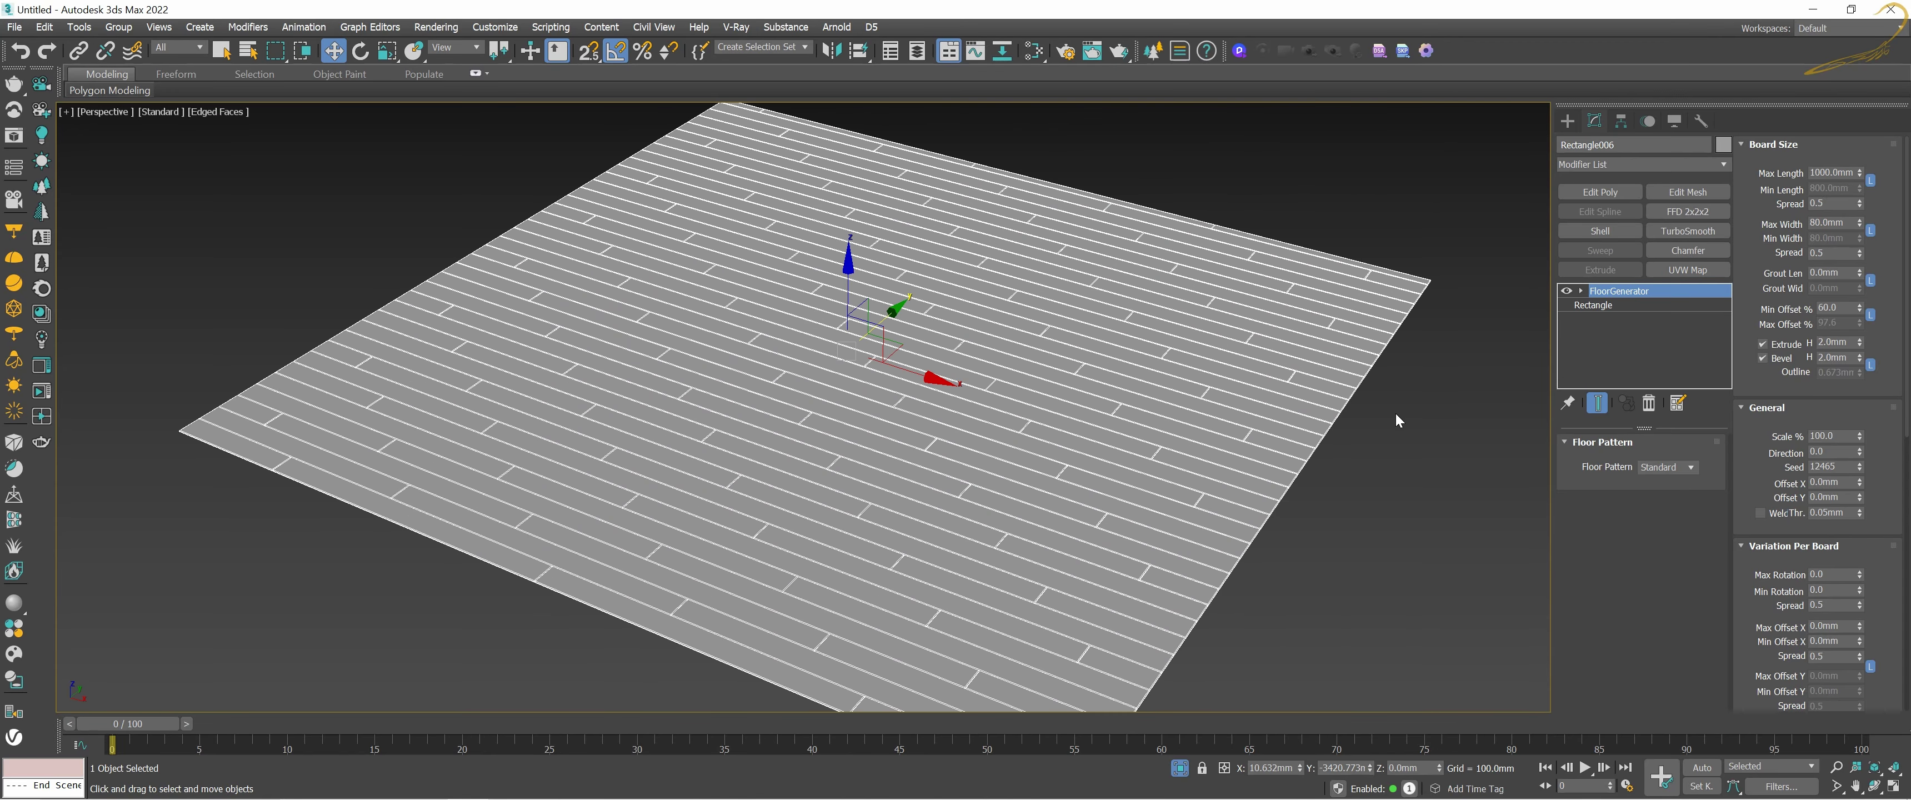
{"action": "left_click", "coordinate": [1625, 444]}
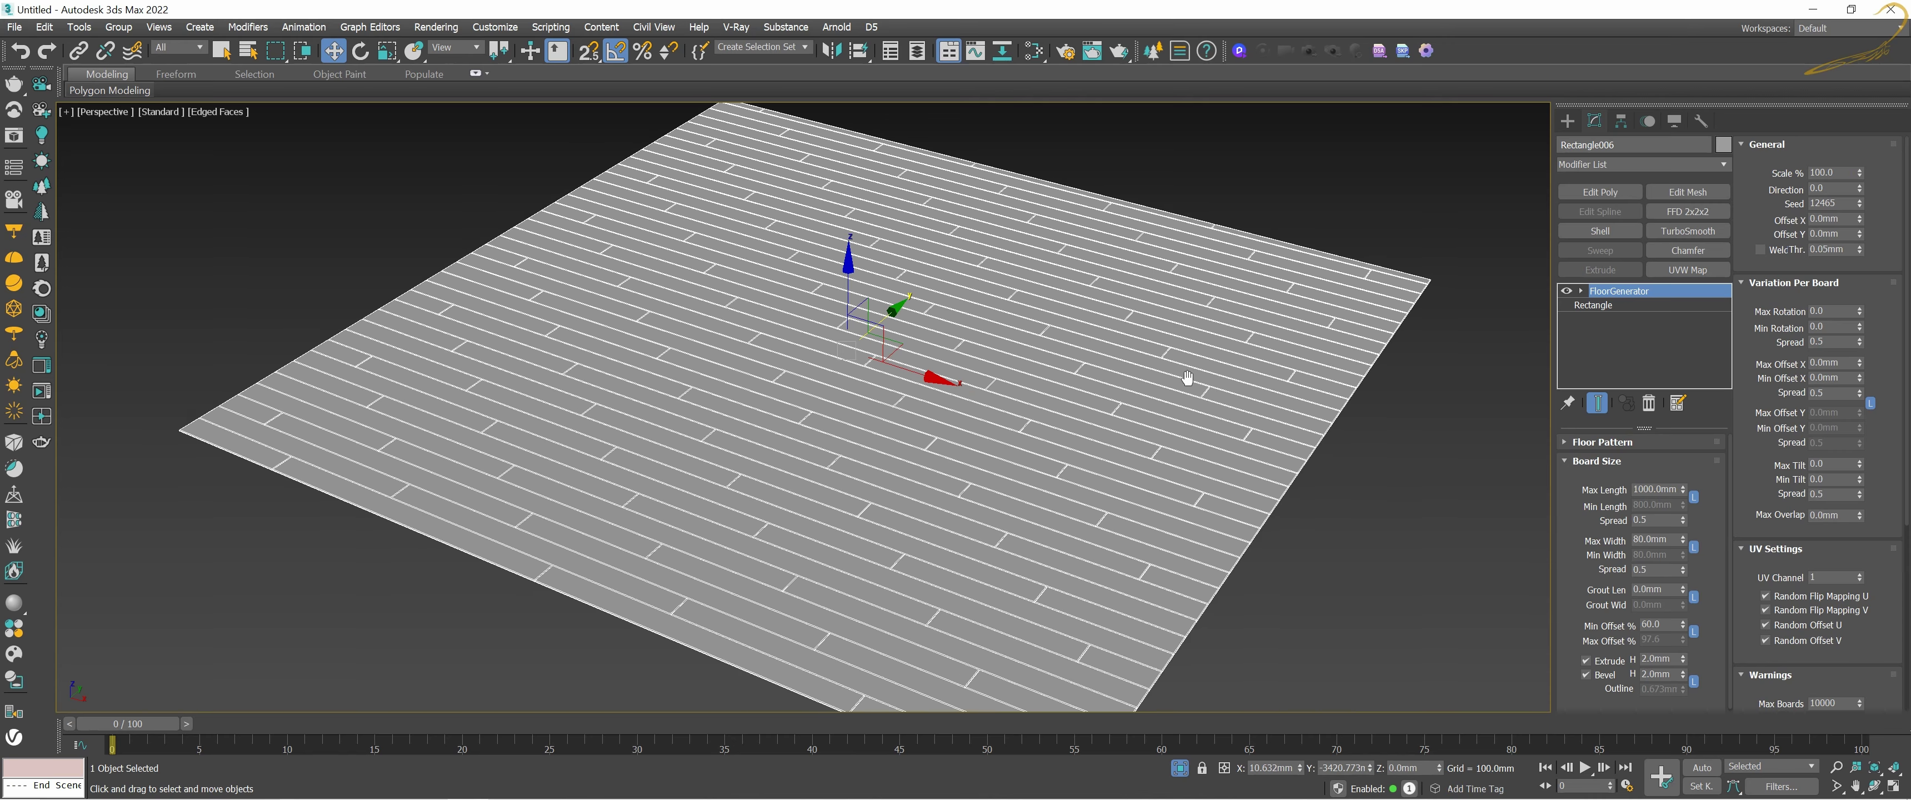
{"action": "scroll", "coordinate": [1185, 376], "scroll_direction": "up", "scroll_amount": 1}
{"action": "scroll", "coordinate": [1210, 400], "scroll_direction": "up", "scroll_amount": 1}
{"action": "scroll", "coordinate": [1211, 386], "scroll_direction": "up", "scroll_amount": 1}
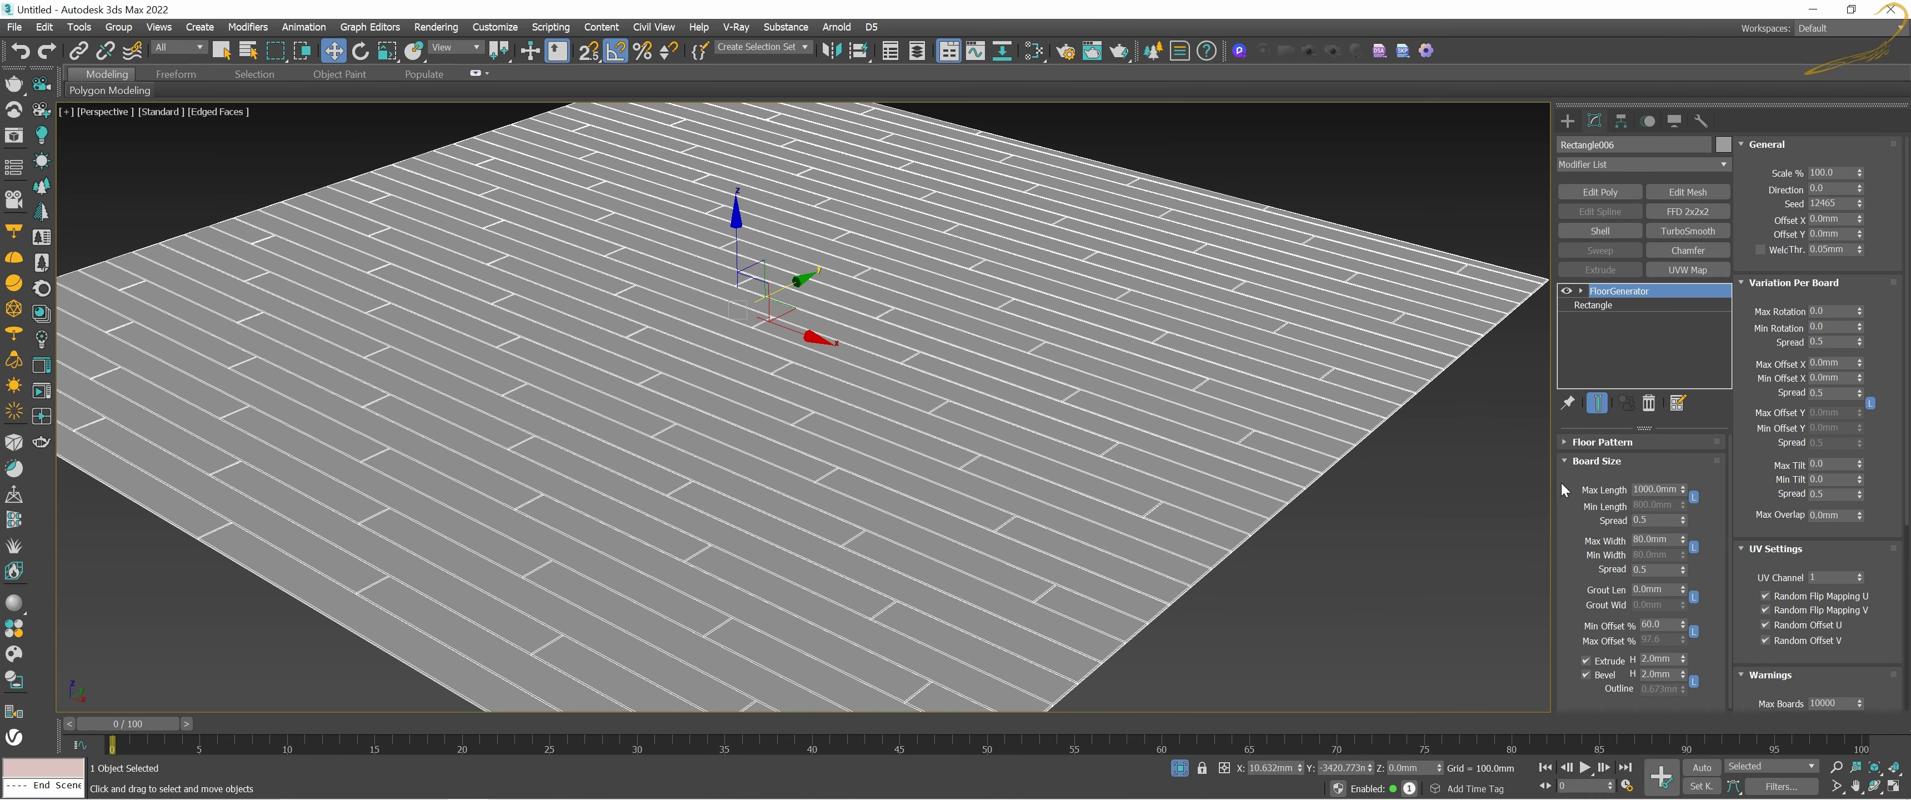
{"action": "scroll", "coordinate": [1308, 402], "scroll_direction": "up", "scroll_amount": 2}
{"action": "scroll", "coordinate": [1284, 378], "scroll_direction": "up", "scroll_amount": 2}
Step: Switch to Top view and set board Max Length and Max Width to 100 mm
{"action": "key", "text": "t"}
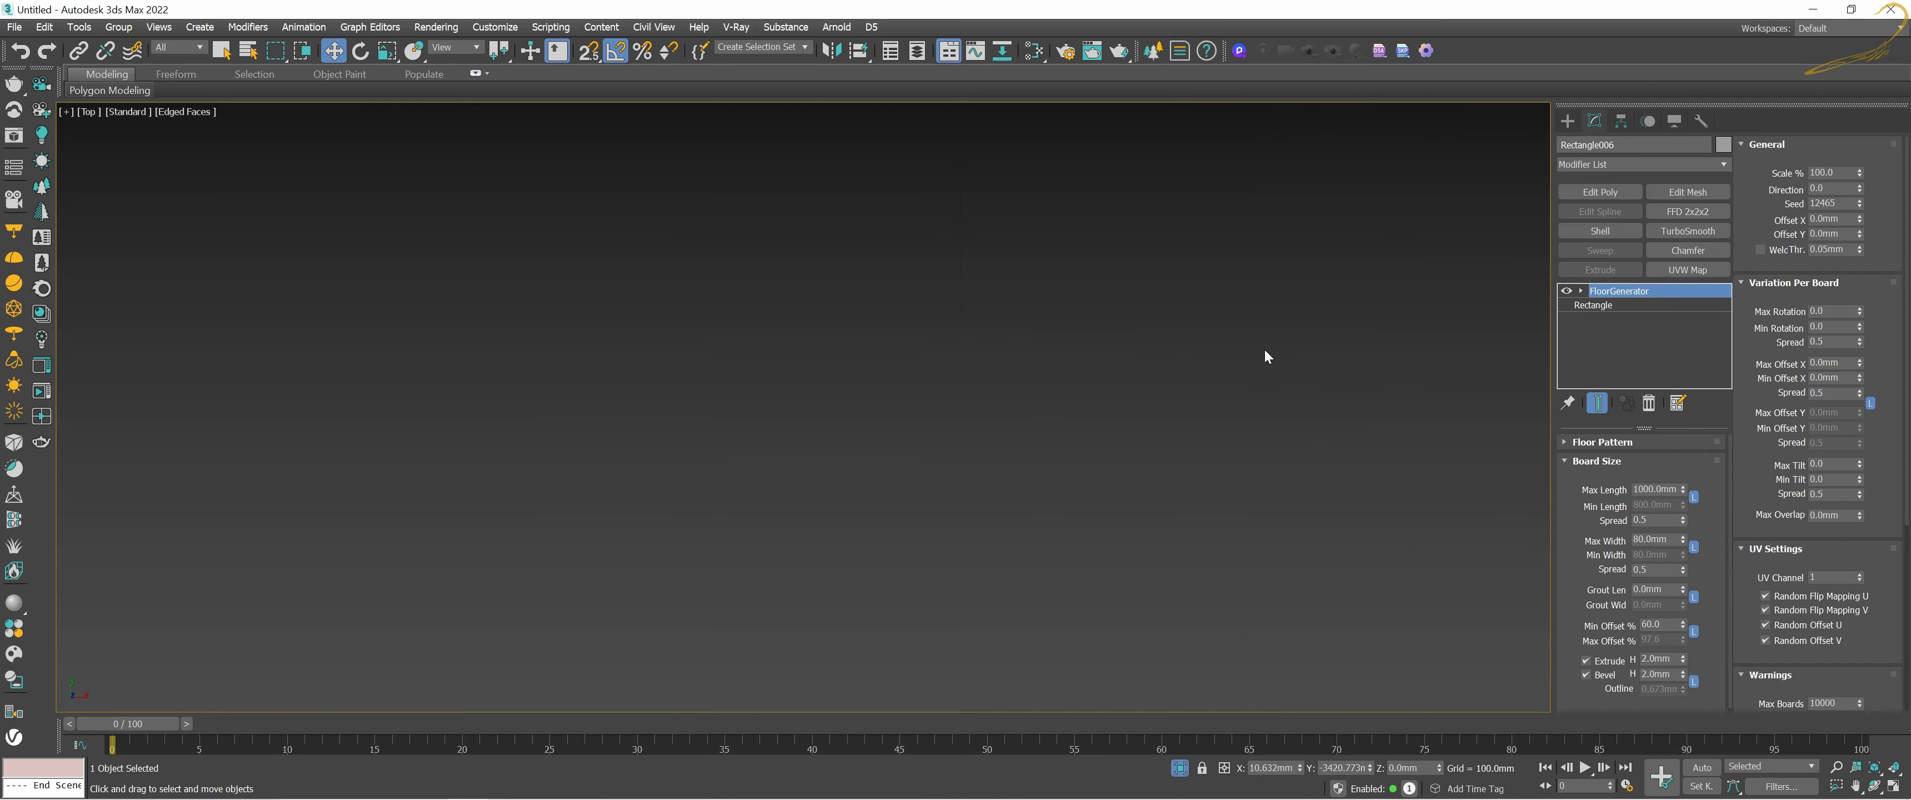
{"action": "key", "text": "z"}
{"action": "scroll", "coordinate": [944, 282], "scroll_direction": "up", "scroll_amount": 2}
{"action": "scroll", "coordinate": [1015, 376], "scroll_direction": "up", "scroll_amount": 1}
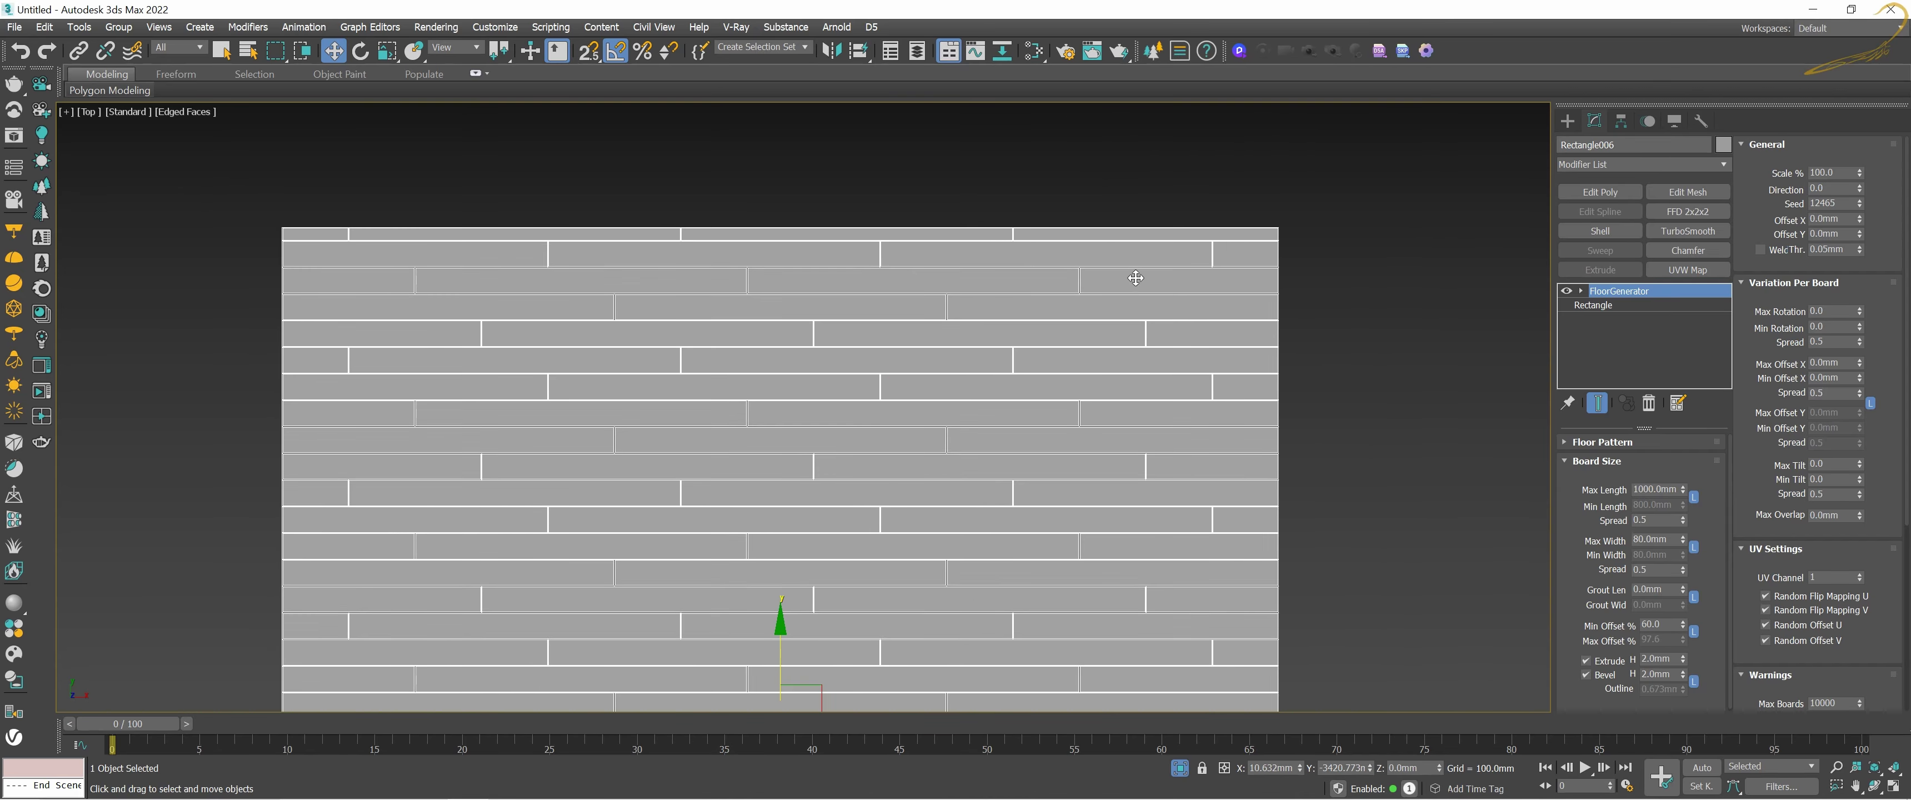
{"action": "scroll", "coordinate": [1138, 297], "scroll_direction": "up", "scroll_amount": 3}
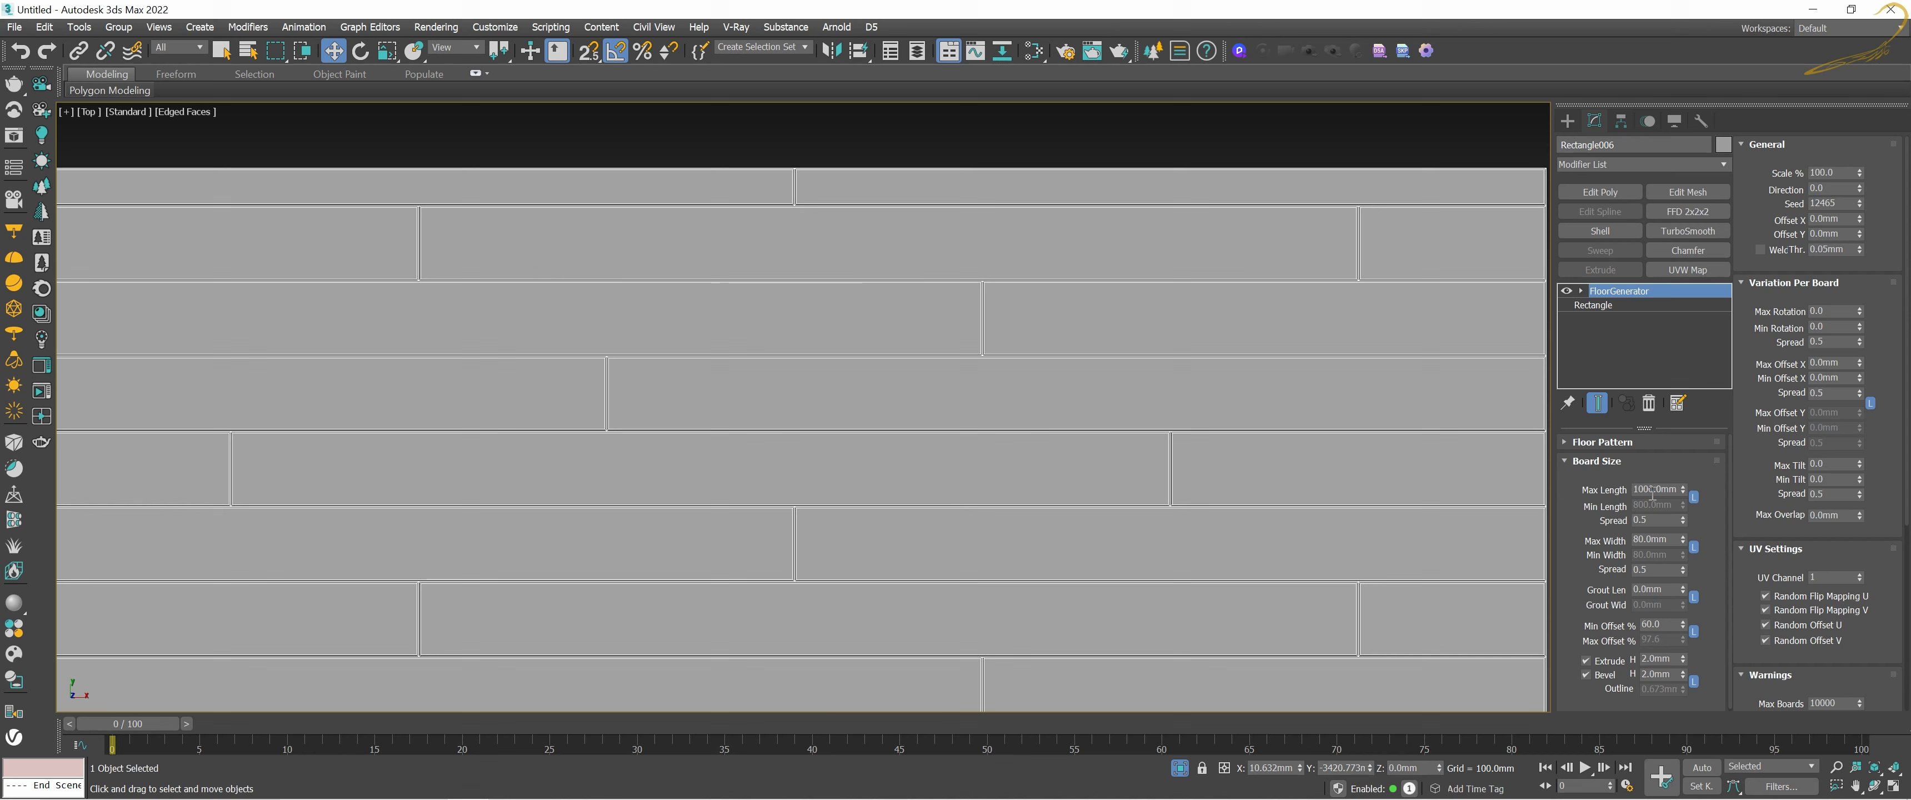
{"action": "double_click", "coordinate": [1651, 491]}
{"action": "type", "text": "100"}
{"action": "key", "text": "Return"}
{"action": "key", "text": "Tab"}
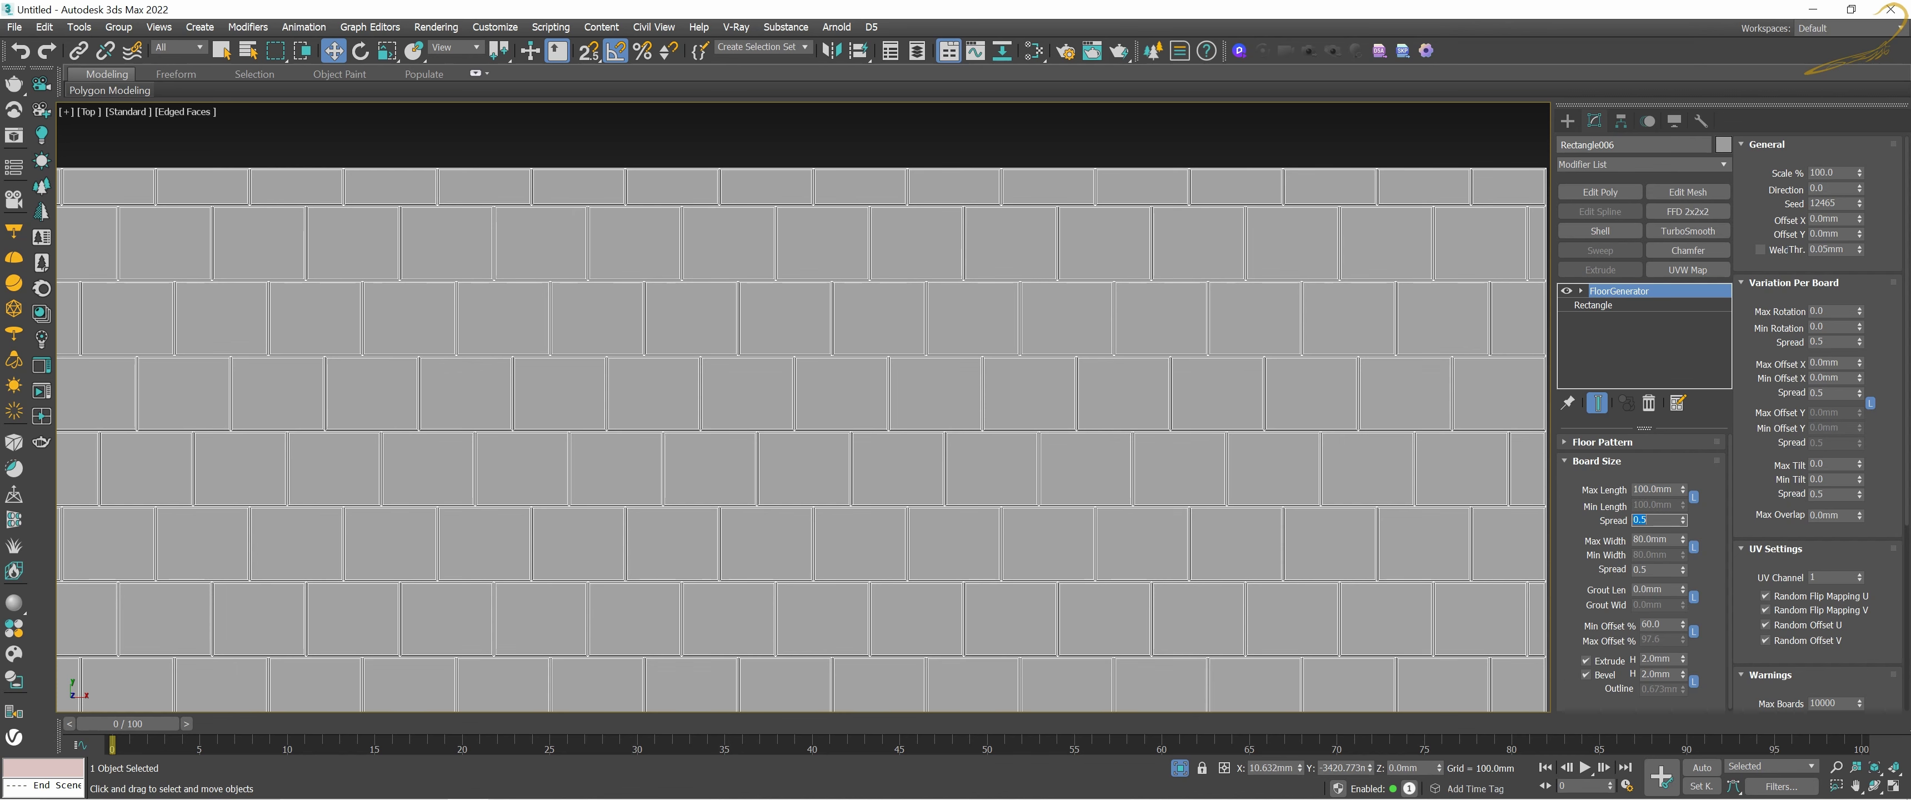
{"action": "key", "text": "Tab"}
{"action": "type", "text": "100"}
{"action": "key", "text": "Tab"}
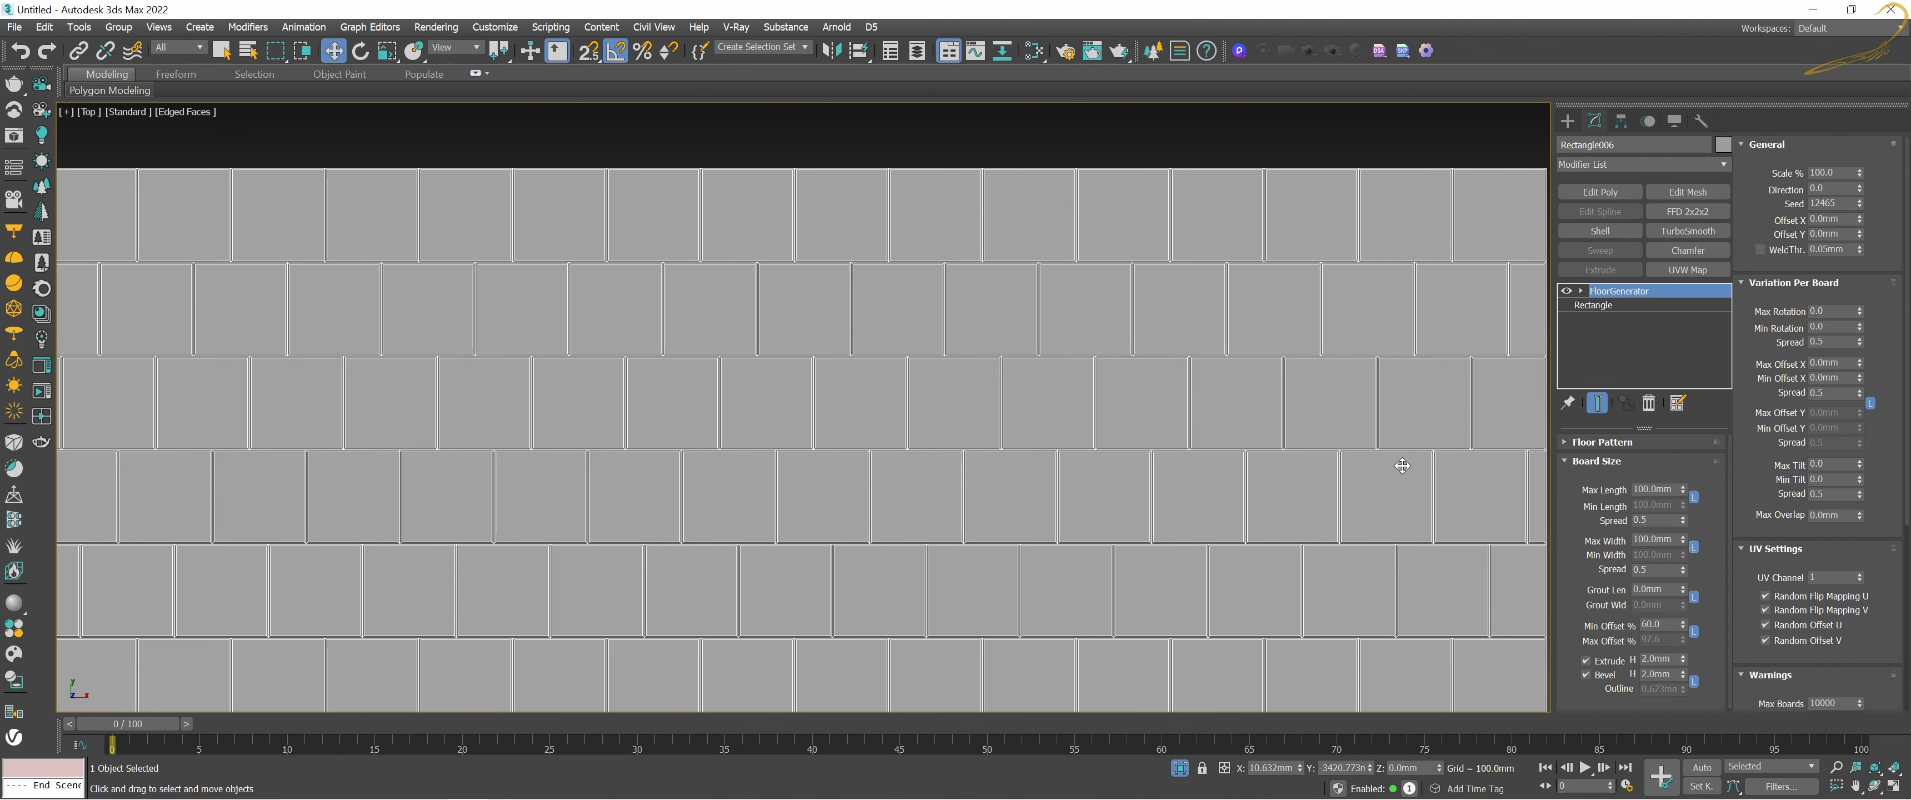
Step: Reset the Min Offset % to 0 so the square tiles align in a grid
{"action": "middle_click_drag", "start_coordinate": [1403, 467], "coordinate": [1168, 344]}
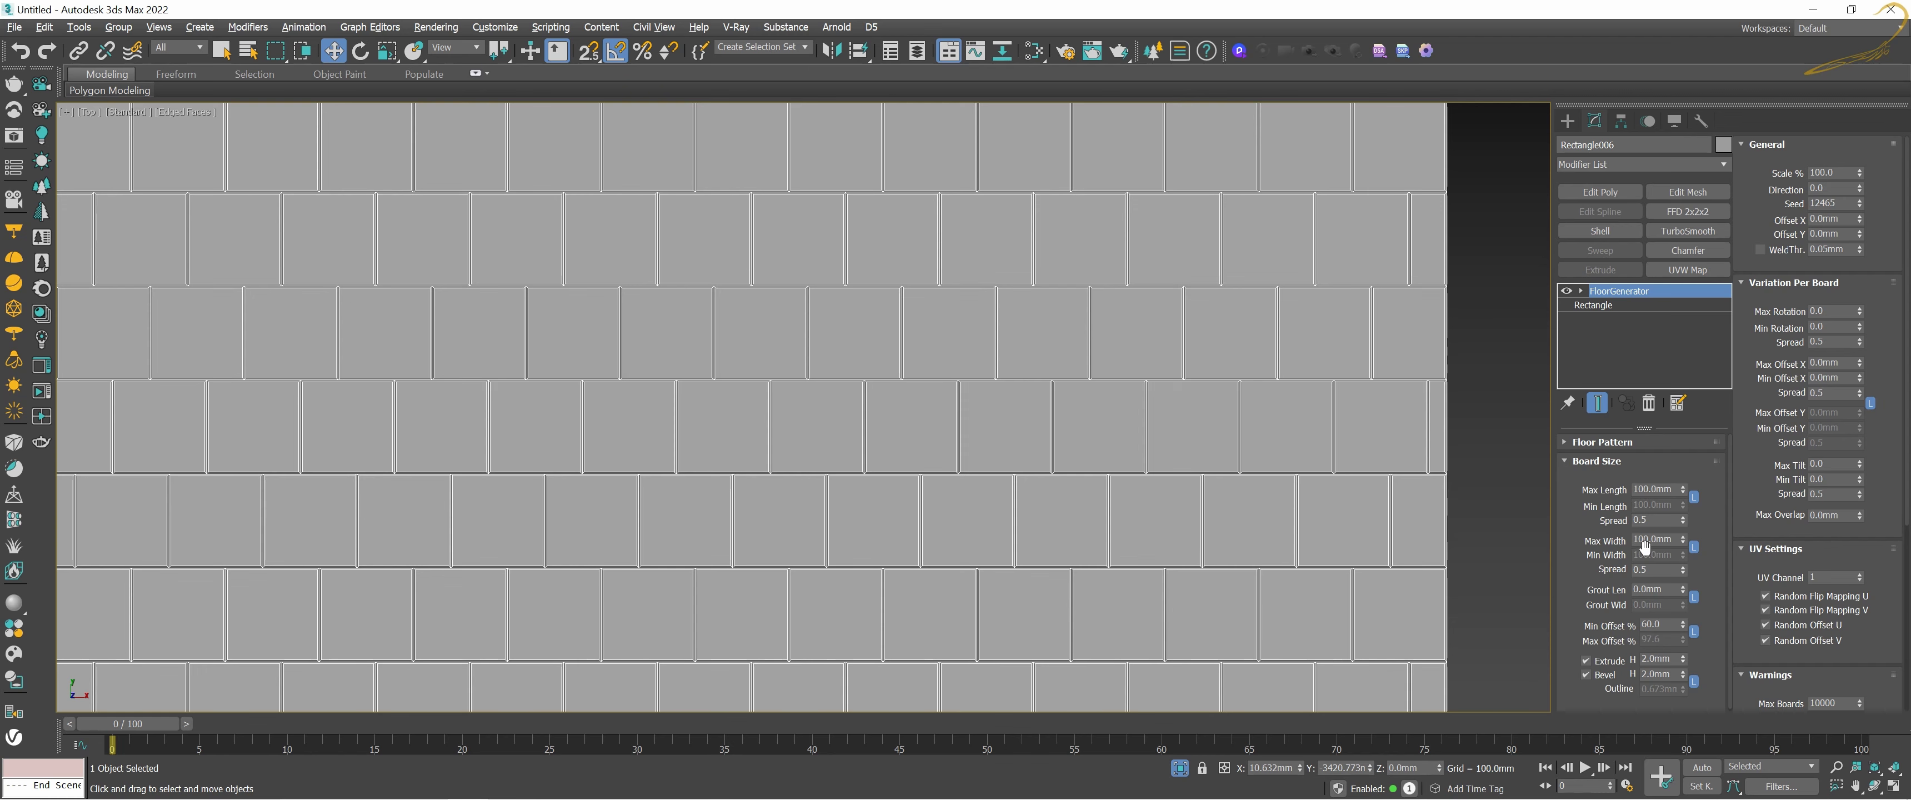
{"action": "left_click", "coordinate": [1682, 625]}
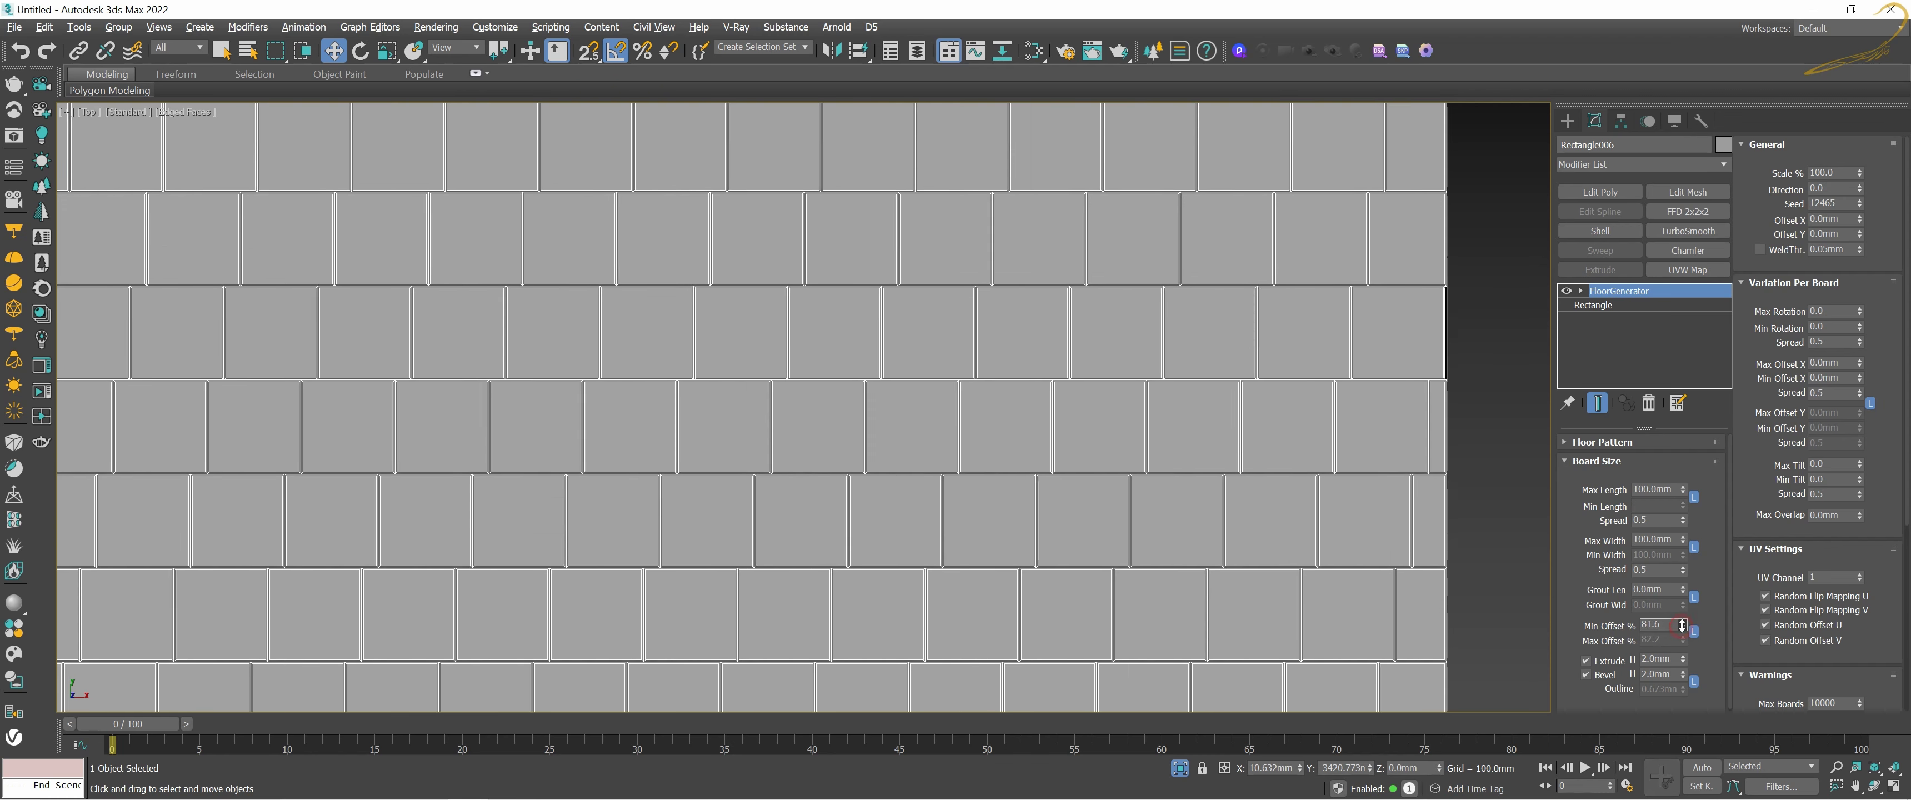
{"action": "left_click", "coordinate": [1683, 625]}
{"action": "right_click", "coordinate": [1683, 626]}
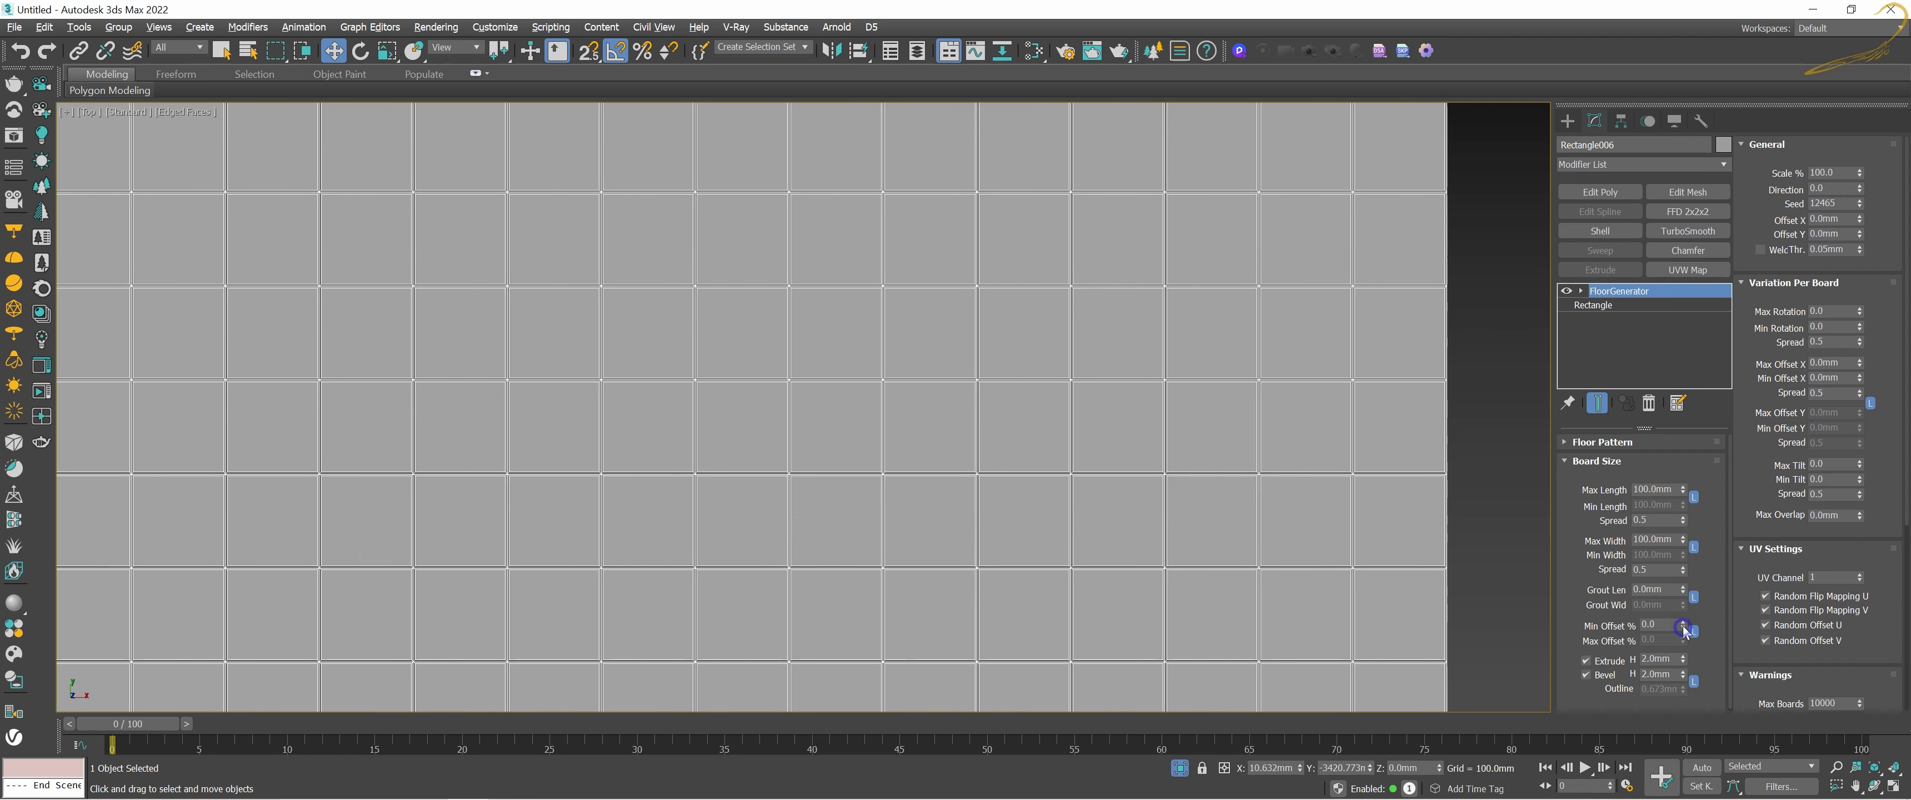
{"action": "middle_click_drag", "start_coordinate": [1300, 343], "coordinate": [1301, 373]}
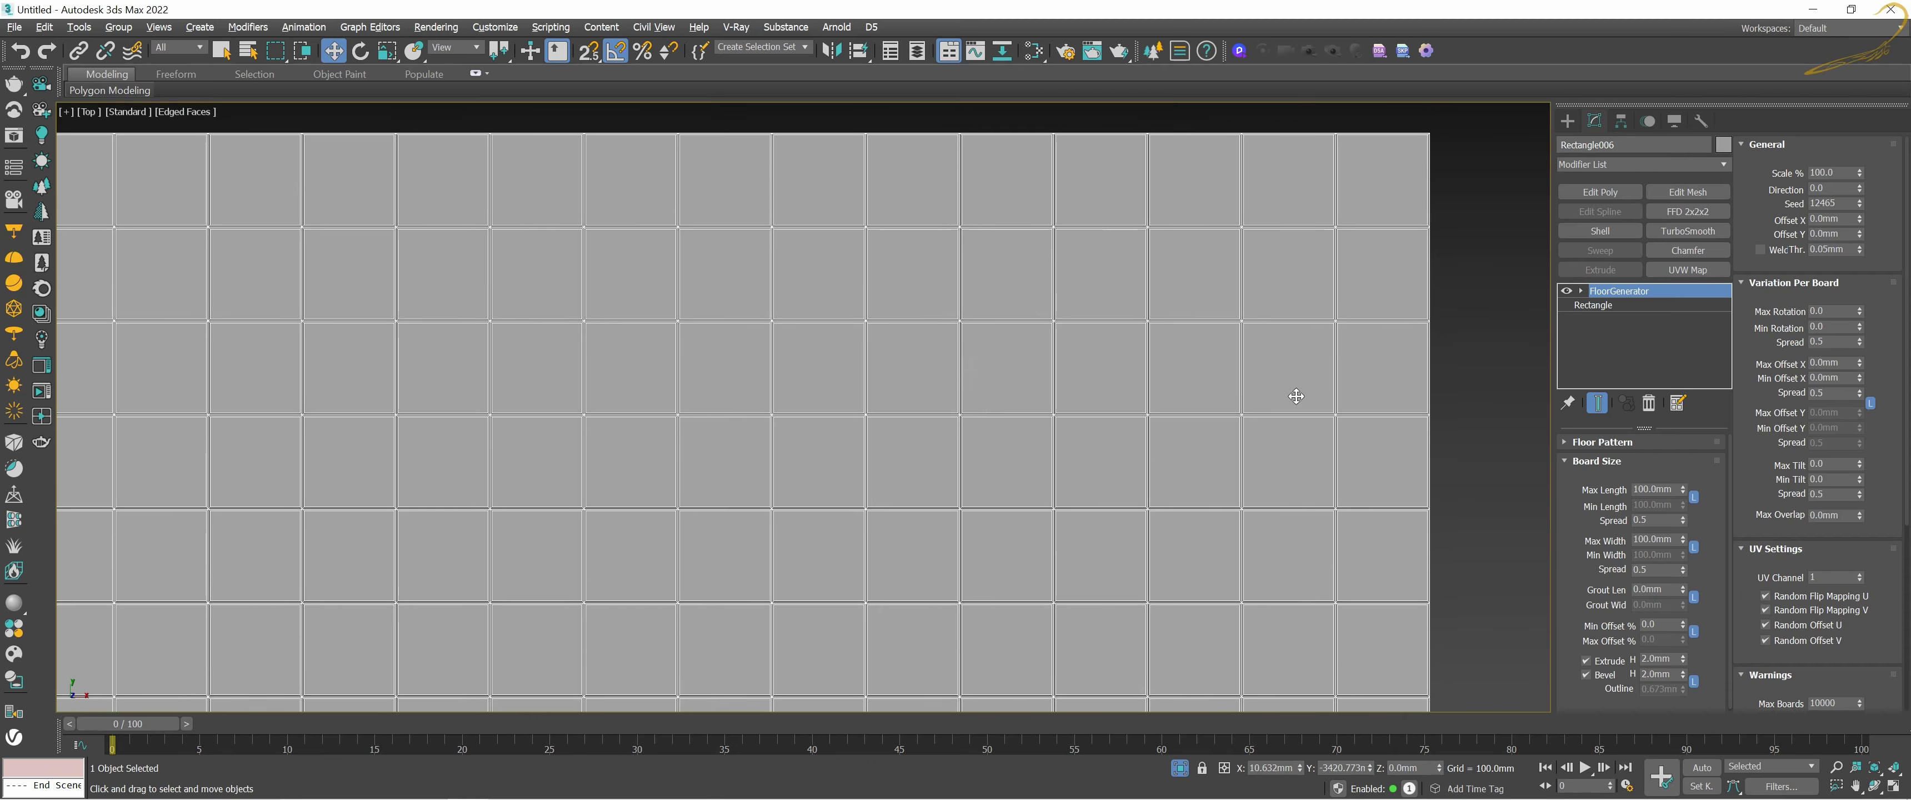
Step: Switch to Perspective view and turn off the tile Bevel
{"action": "key", "text": "p"}
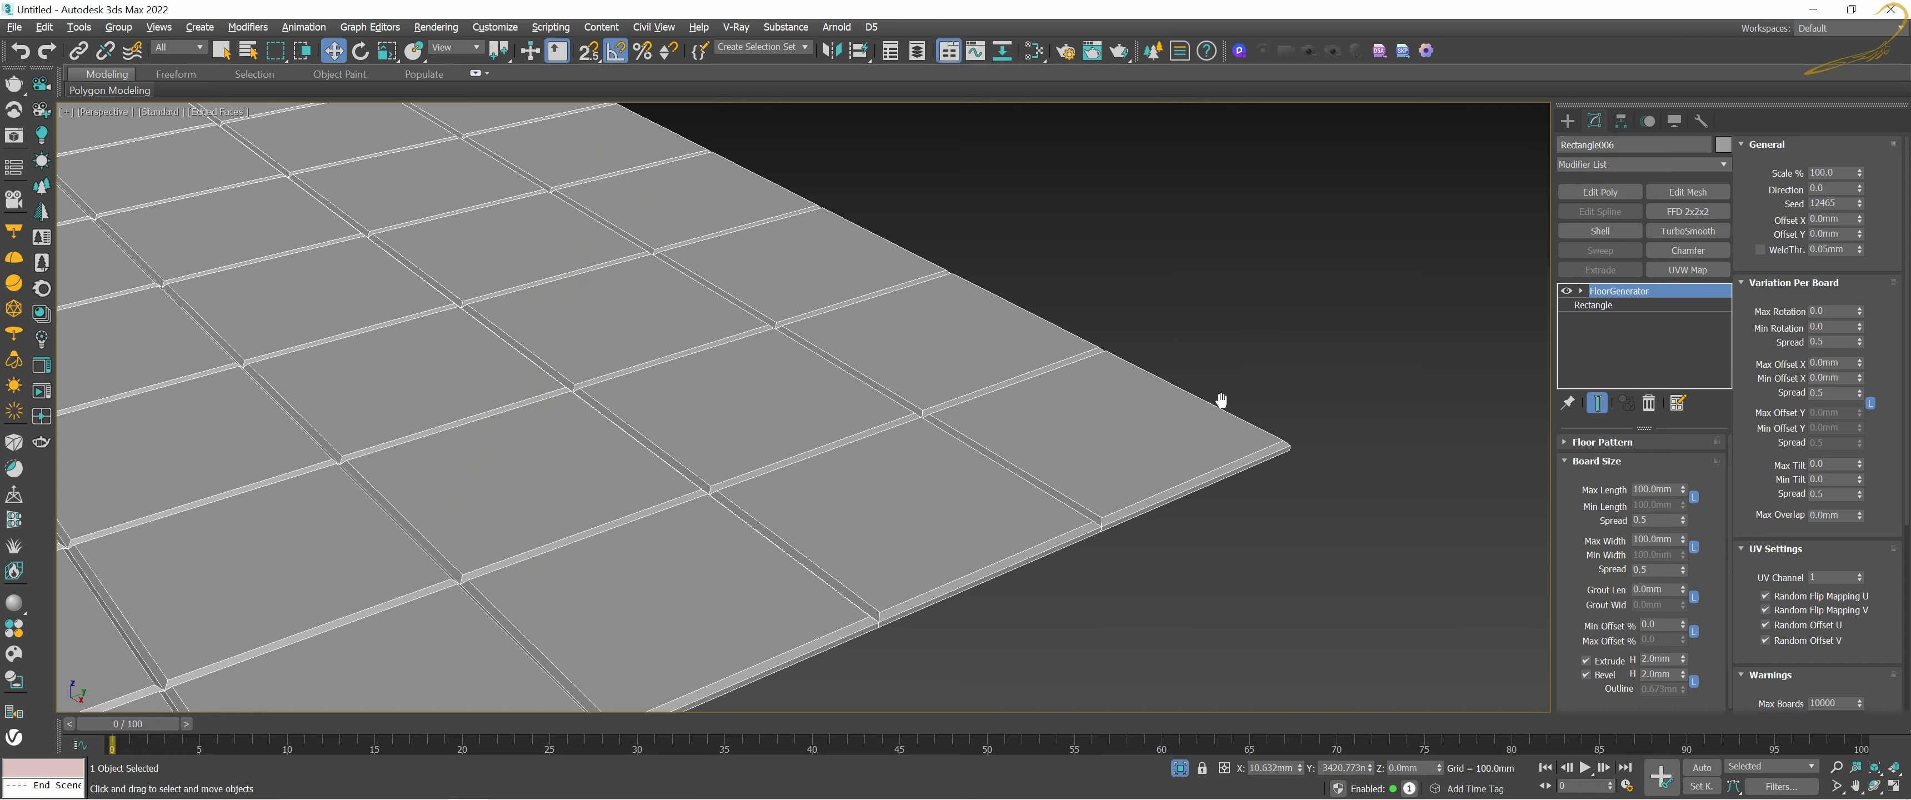
{"action": "middle_click_drag", "start_coordinate": [1221, 400], "coordinate": [1318, 296]}
{"action": "left_click", "coordinate": [1596, 676]}
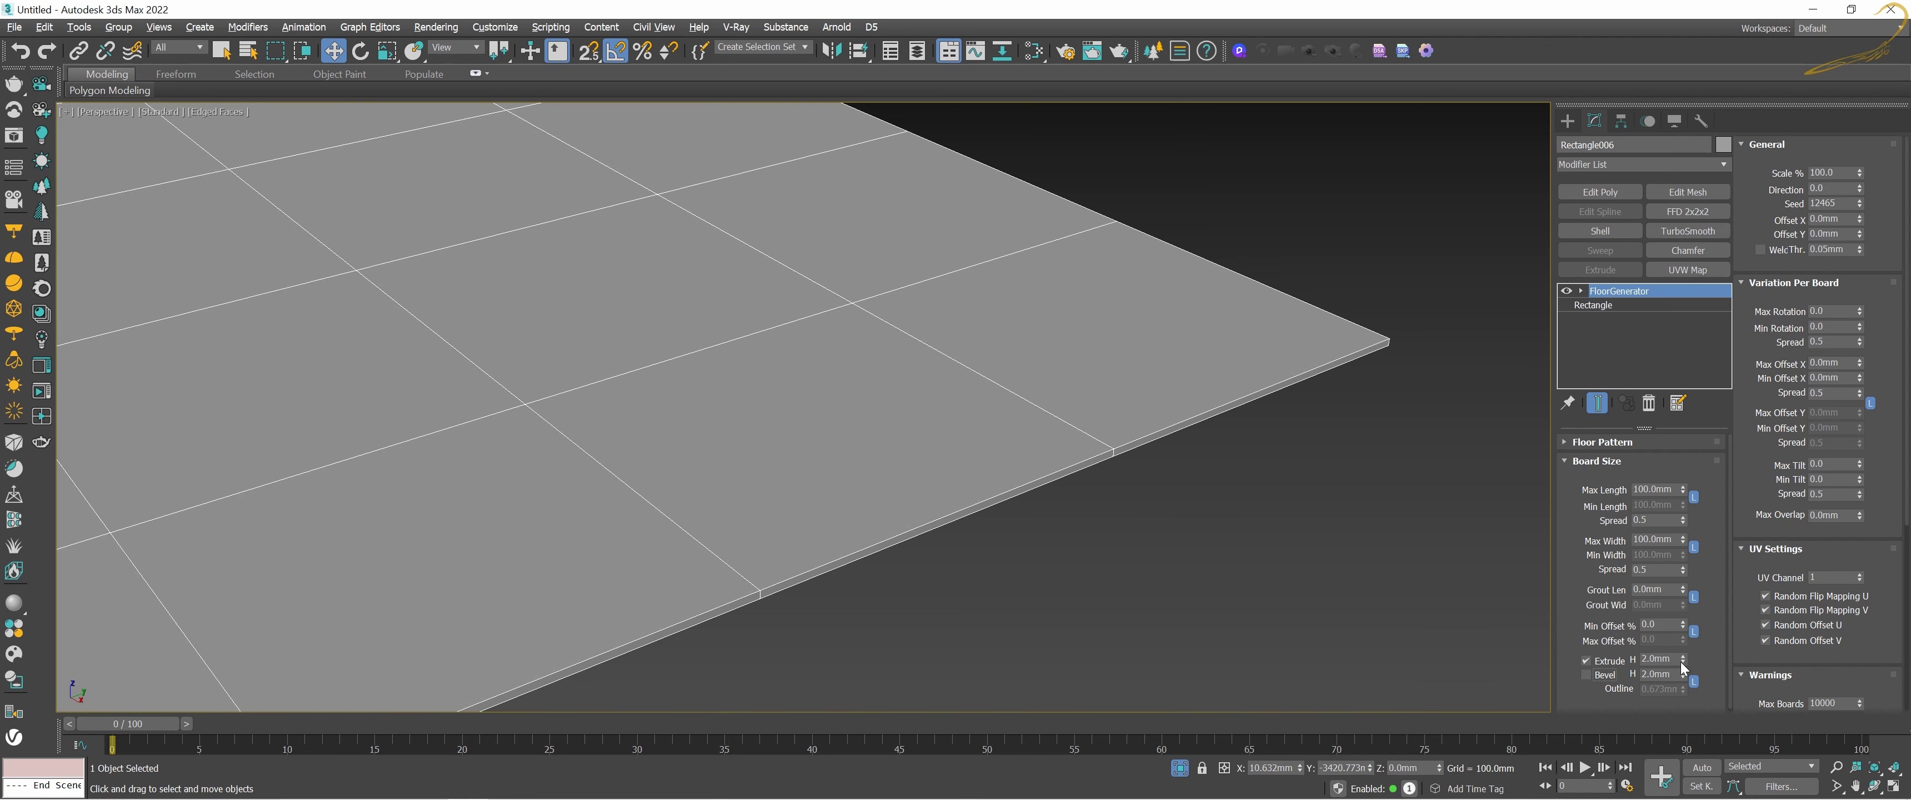
Step: Raise the tile Extrude H, trying 50 mm and then 75 mm
{"action": "left_click_drag", "start_coordinate": [1683, 658], "coordinate": [1691, 3]}
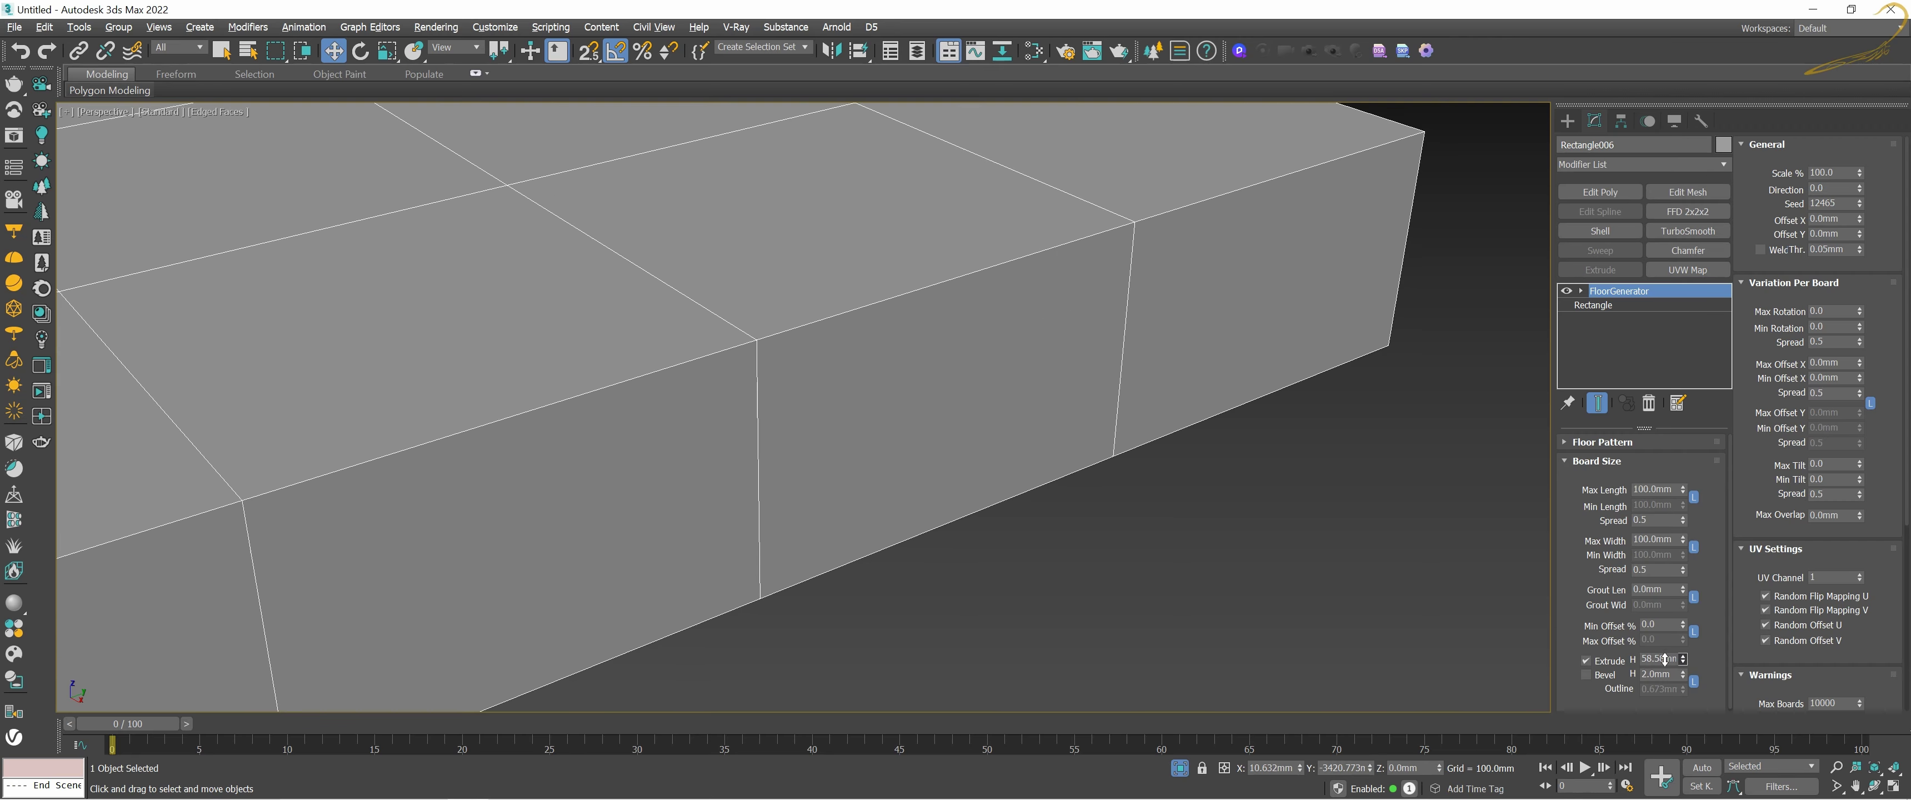
{"action": "left_click", "coordinate": [1661, 658]}
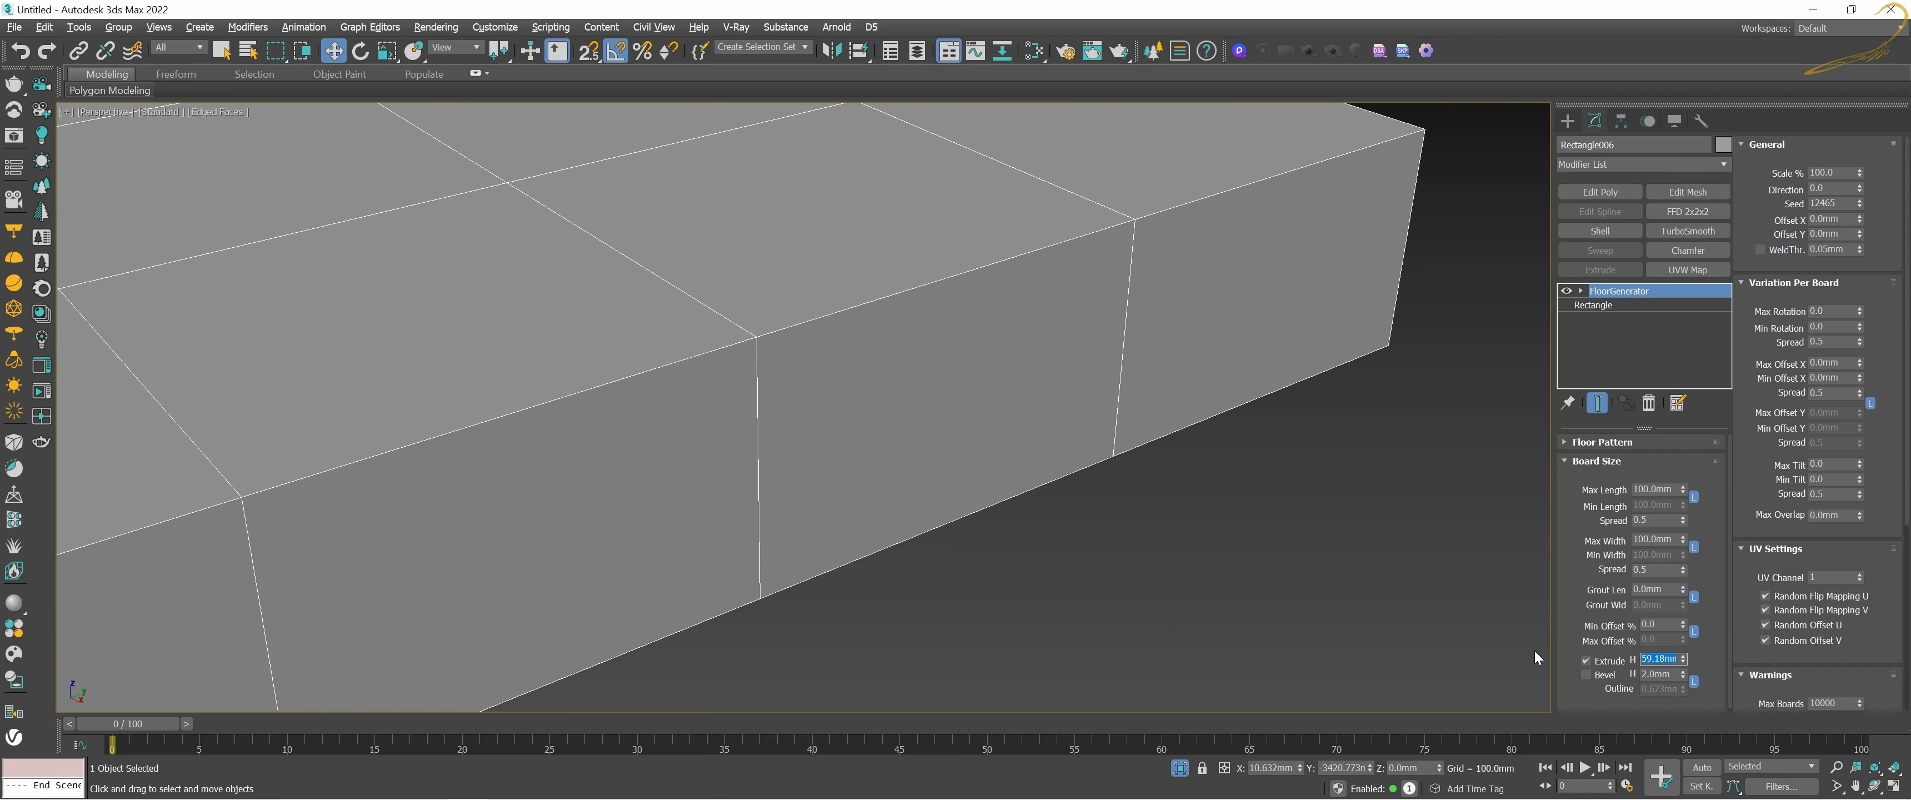
{"action": "type", "text": "50"}
{"action": "key", "text": "Return"}
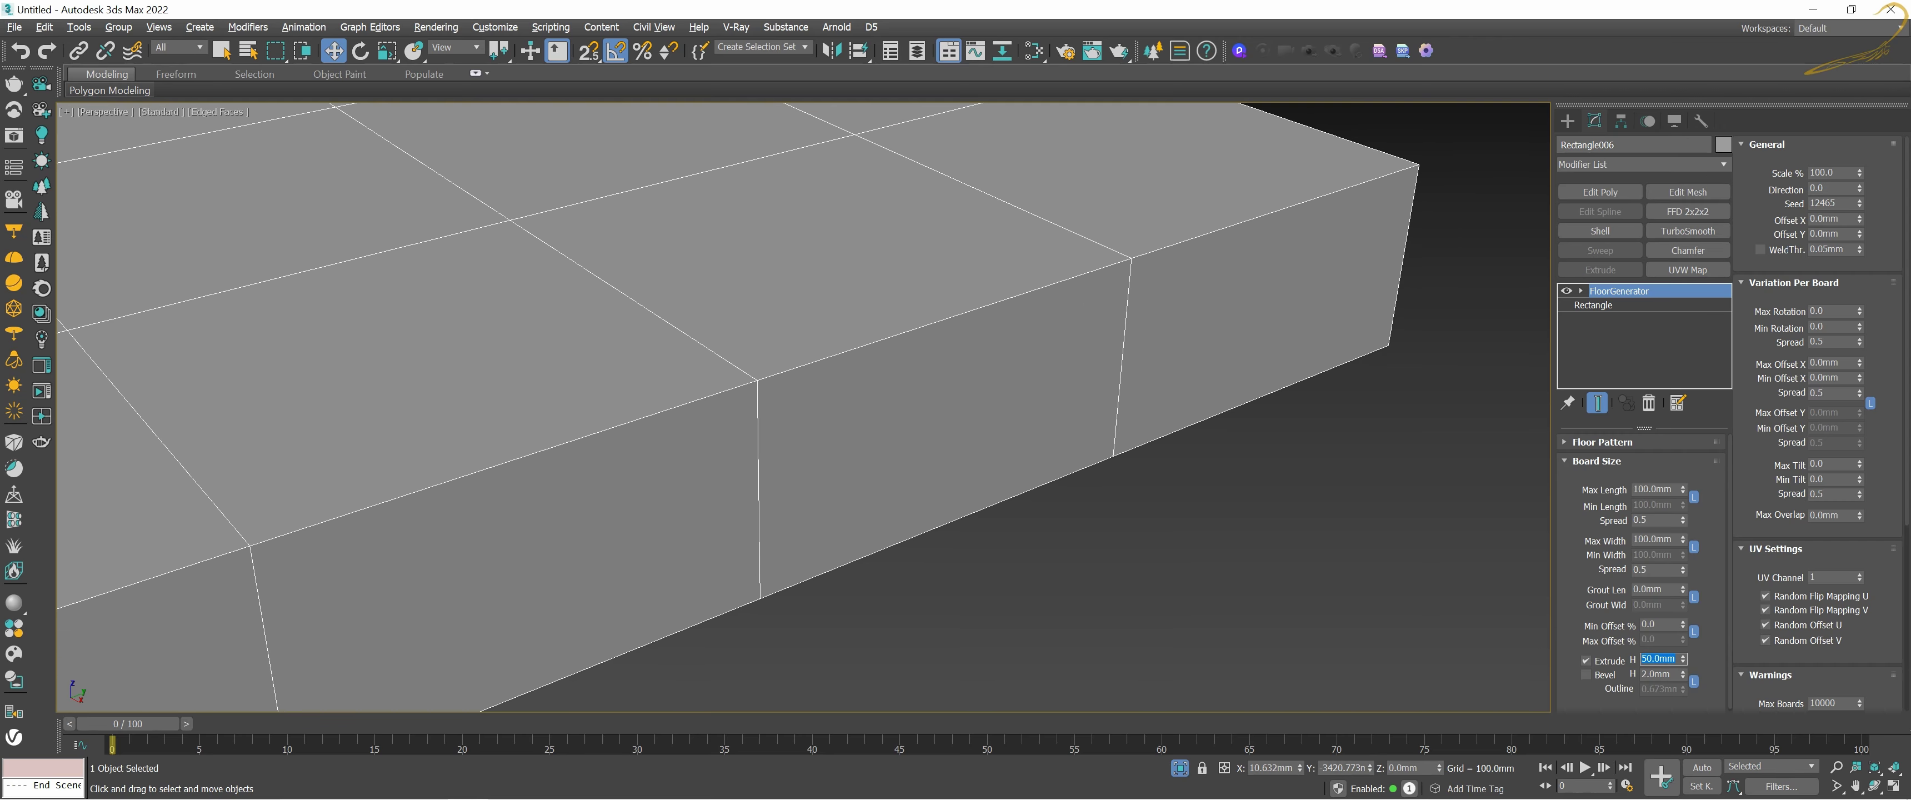
{"action": "type", "text": "75"}
{"action": "key", "text": "Return"}
Step: Set the tile Extrude H to 100 mm for cube-like blocks
{"action": "scroll", "coordinate": [1205, 468], "scroll_direction": "down", "scroll_amount": 5}
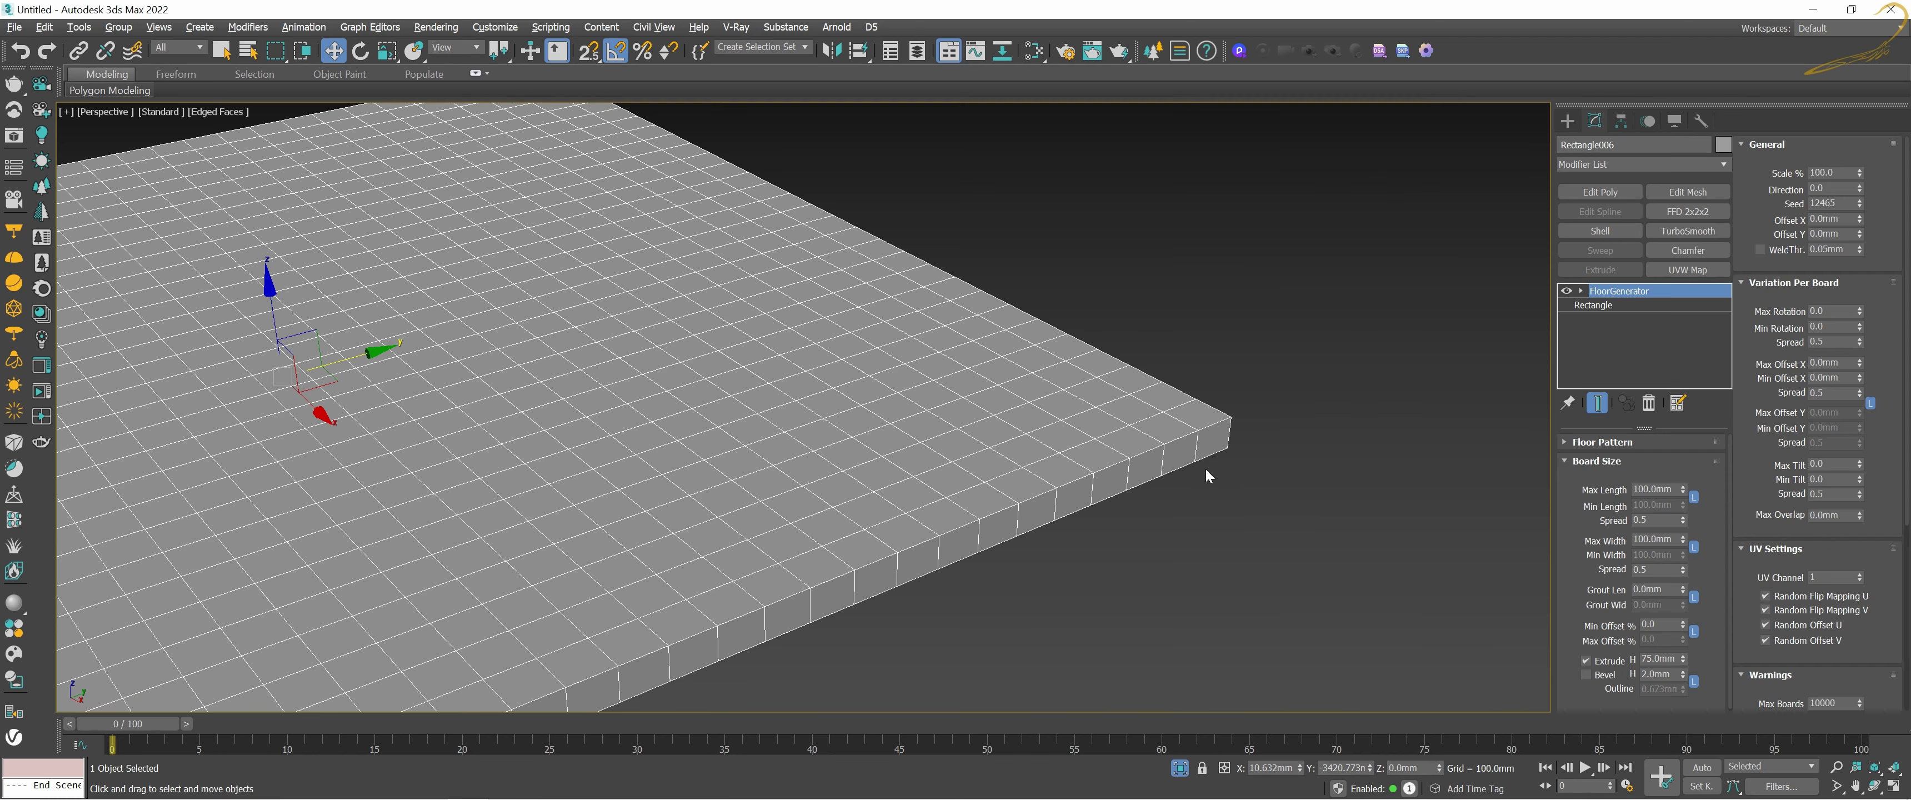
{"action": "scroll", "coordinate": [1201, 476], "scroll_direction": "up", "scroll_amount": 3}
{"action": "scroll", "coordinate": [1201, 476], "scroll_direction": "up", "scroll_amount": 2}
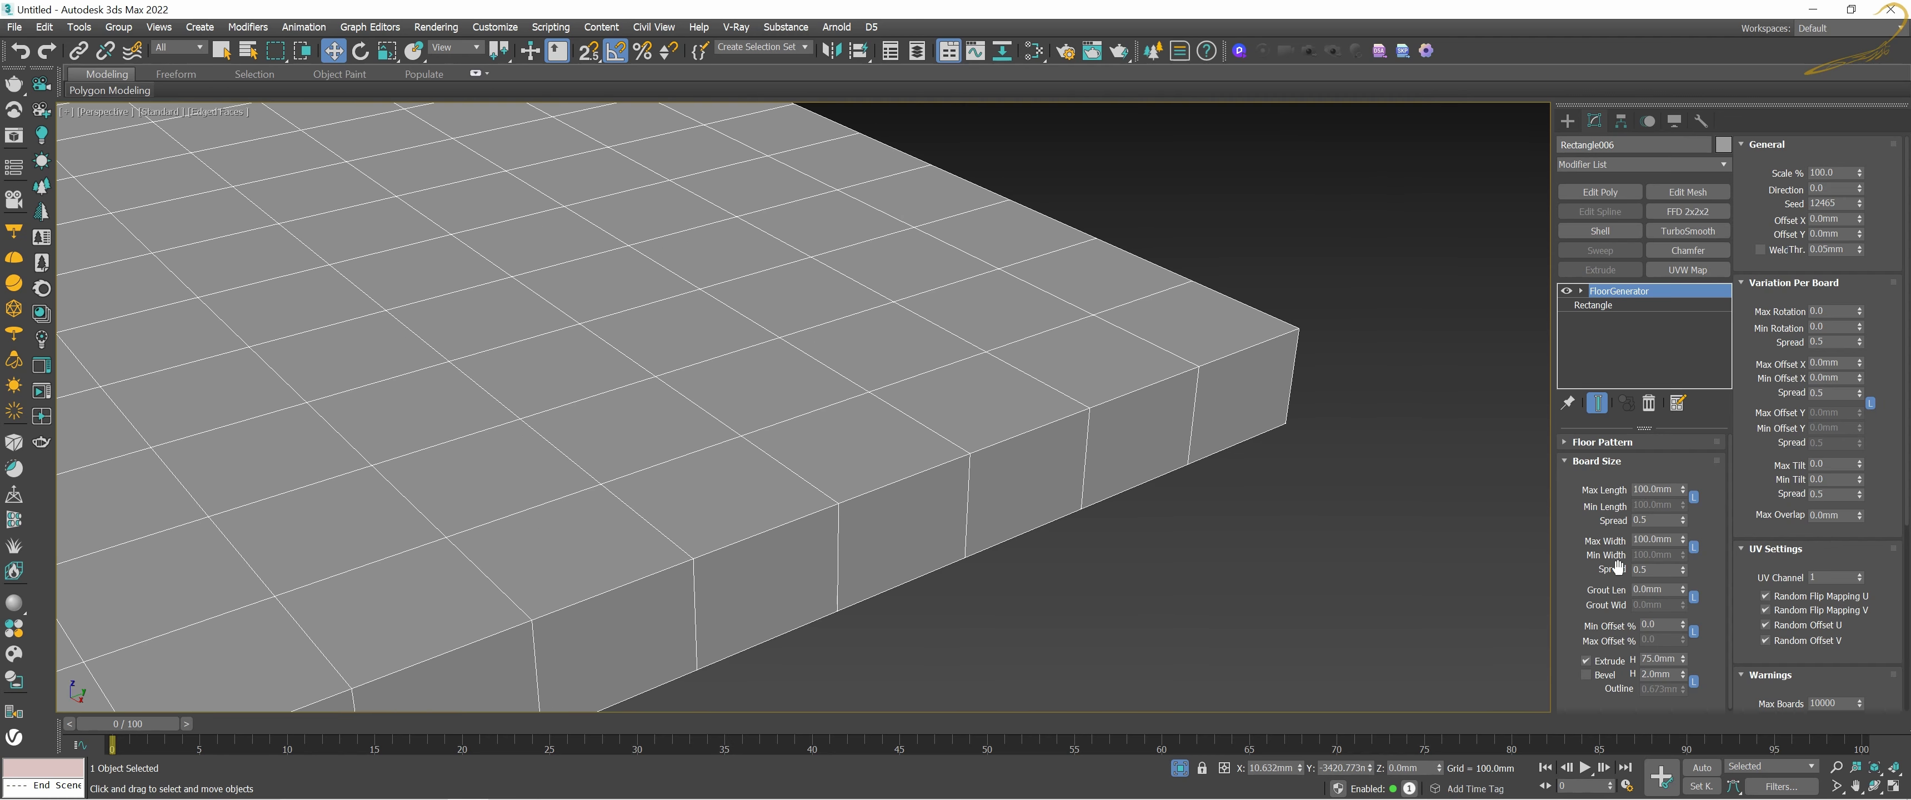
{"action": "double_click", "coordinate": [1659, 658]}
{"action": "type", "text": "100"}
{"action": "key", "text": "Return"}
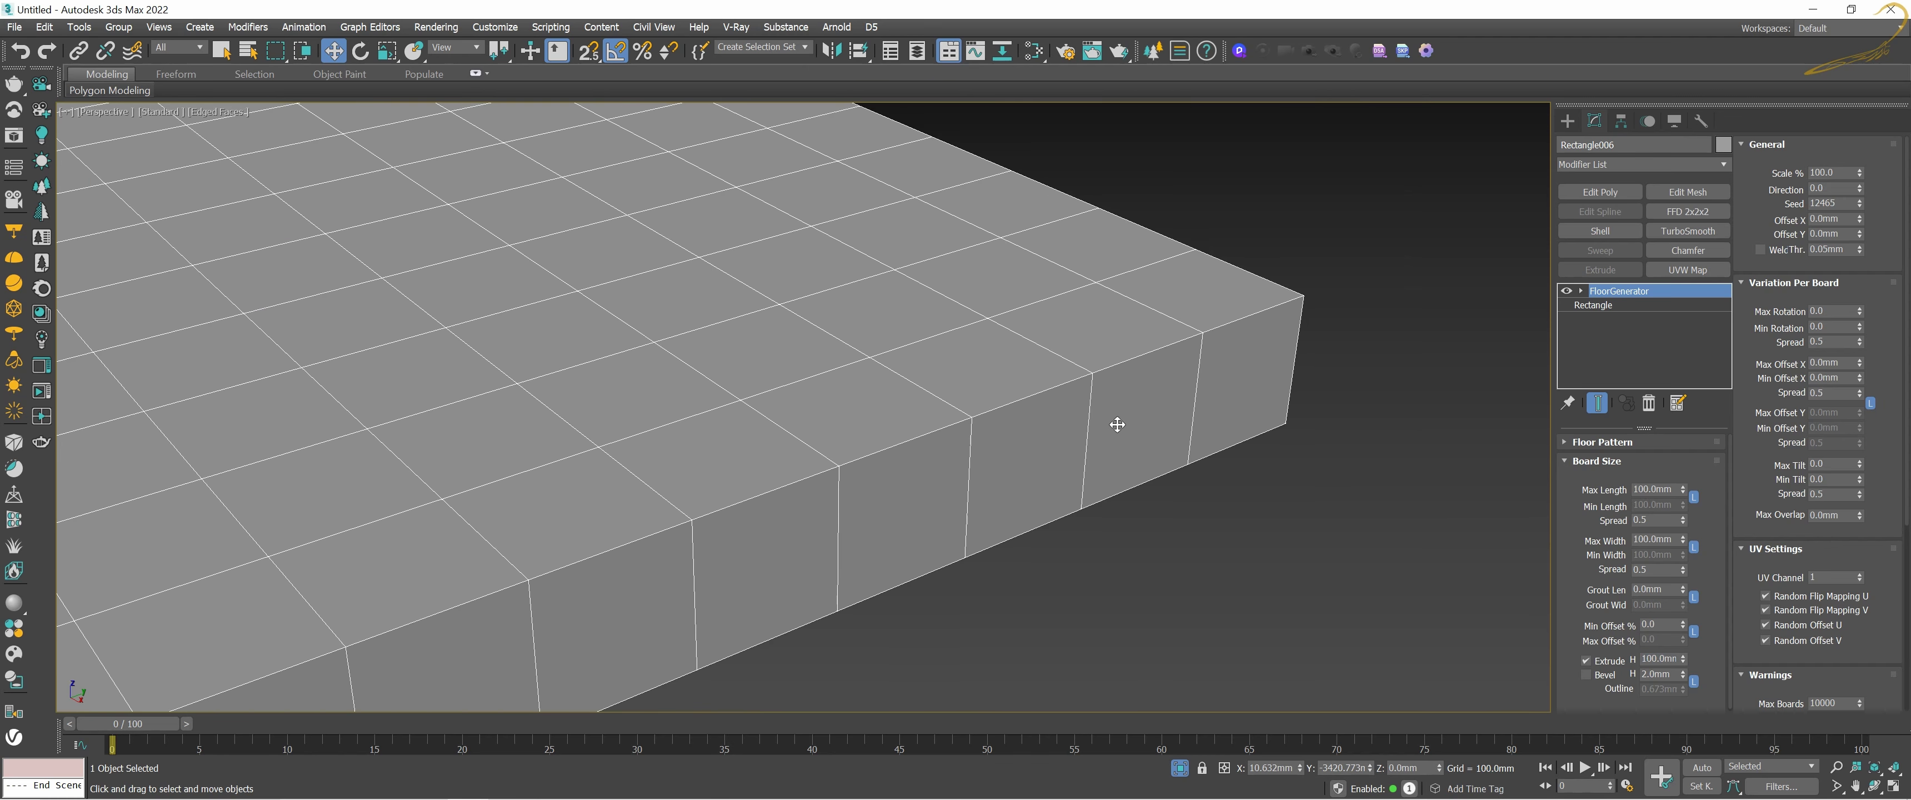
{"action": "scroll", "coordinate": [1121, 416], "scroll_direction": "down", "scroll_amount": 1}
{"action": "scroll", "coordinate": [1137, 397], "scroll_direction": "down", "scroll_amount": 4}
{"action": "scroll", "coordinate": [1131, 427], "scroll_direction": "up", "scroll_amount": 1}
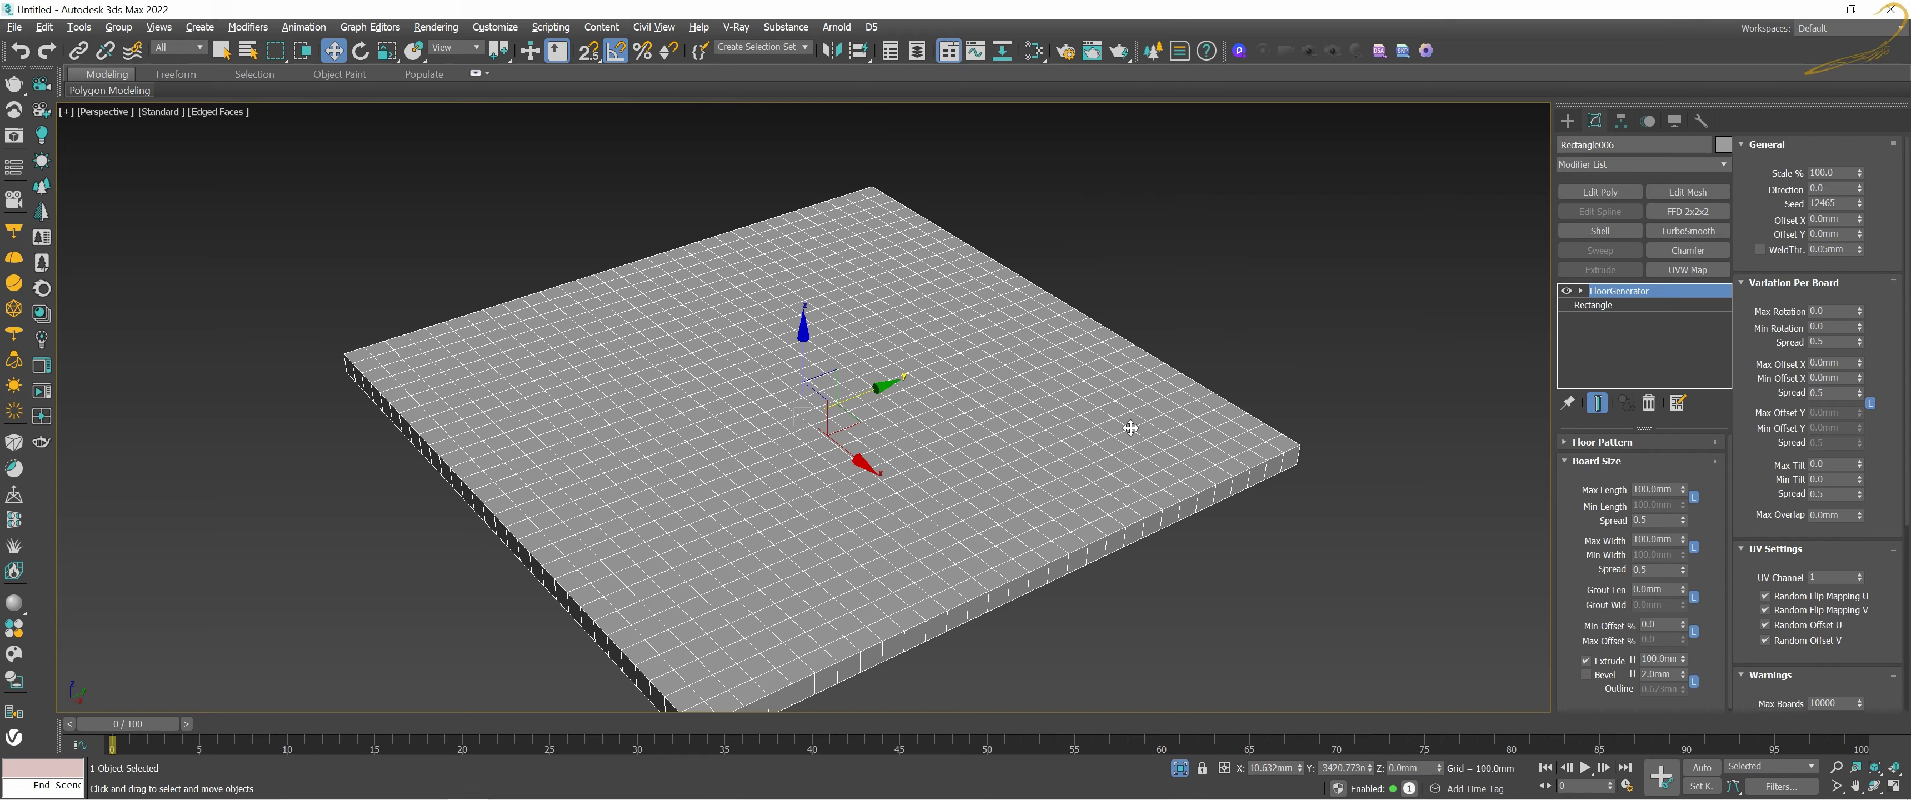
{"action": "scroll", "coordinate": [1220, 512], "scroll_direction": "up", "scroll_amount": 2}
{"action": "scroll", "coordinate": [1181, 452], "scroll_direction": "up", "scroll_amount": 2}
{"action": "mouse_move", "coordinate": [1180, 452]}
{"action": "middle_mouse_down", "text": "alt"}
{"action": "mouse_move", "coordinate": [1029, 411]}
{"action": "mouse_move", "coordinate": [1185, 426]}
{"action": "mouse_move", "coordinate": [1099, 440]}
{"action": "mouse_move", "coordinate": [1156, 422]}
{"action": "mouse_move", "coordinate": [1049, 422]}
{"action": "mouse_move", "coordinate": [1081, 395]}
{"action": "middle_mouse_up", "text": "alt"}
{"action": "scroll", "coordinate": [1100, 440], "scroll_direction": "down", "scroll_amount": 5}
{"action": "middle_click_drag", "start_coordinate": [955, 436], "coordinate": [1007, 440], "text": "alt"}
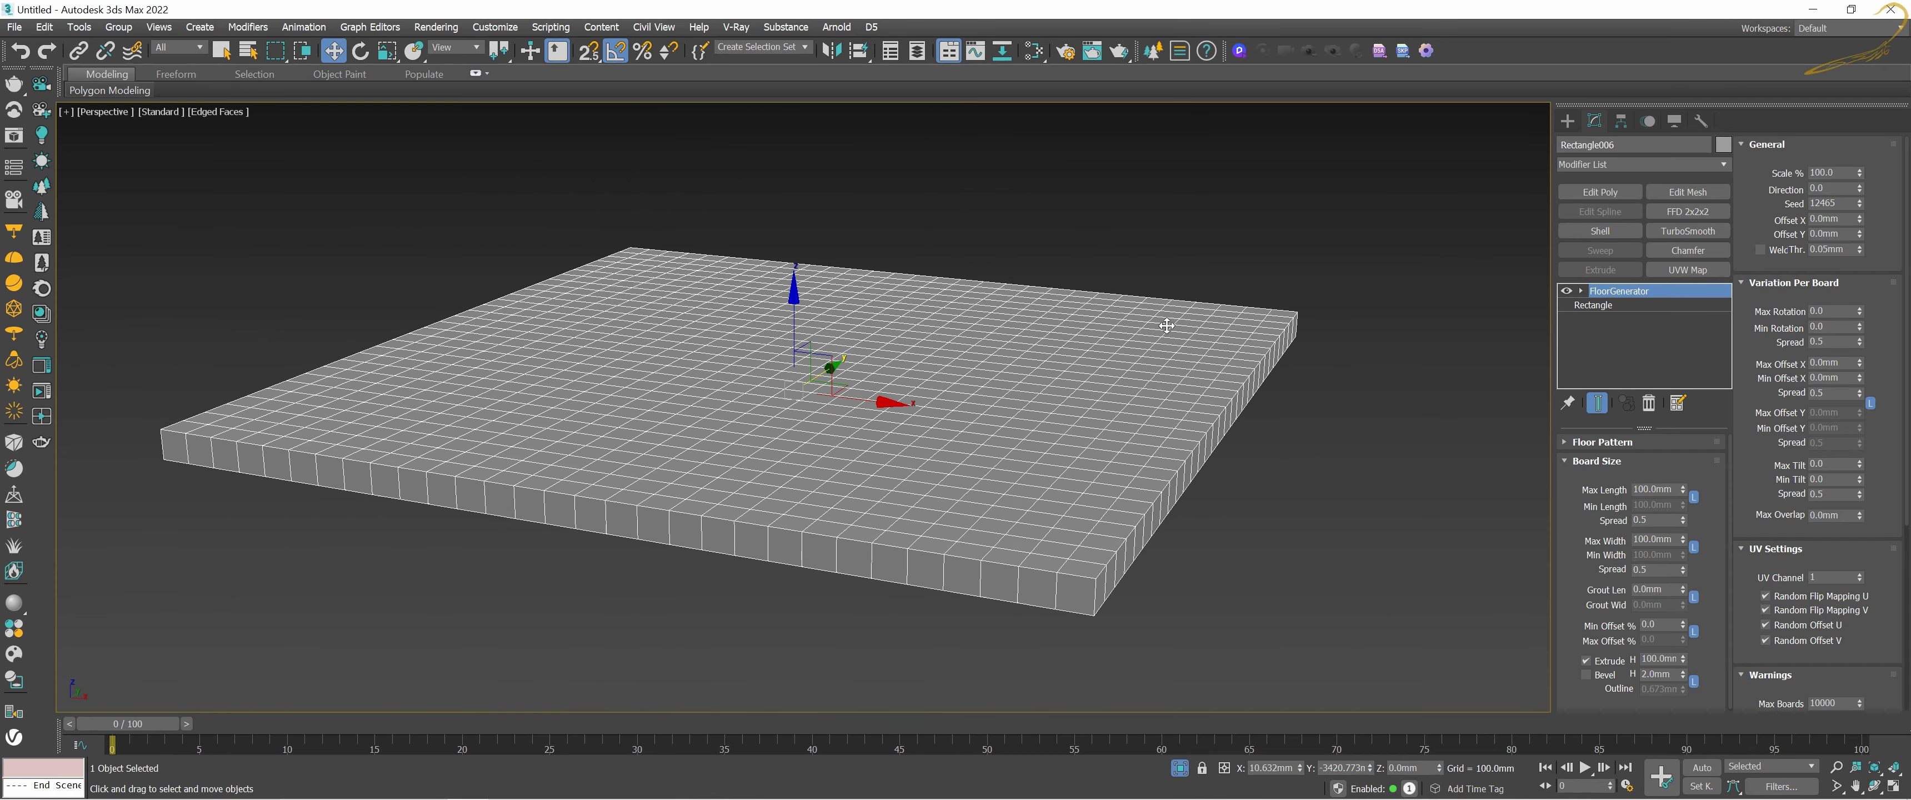
{"action": "middle_click_drag", "start_coordinate": [1167, 328], "coordinate": [1162, 374], "text": "alt"}
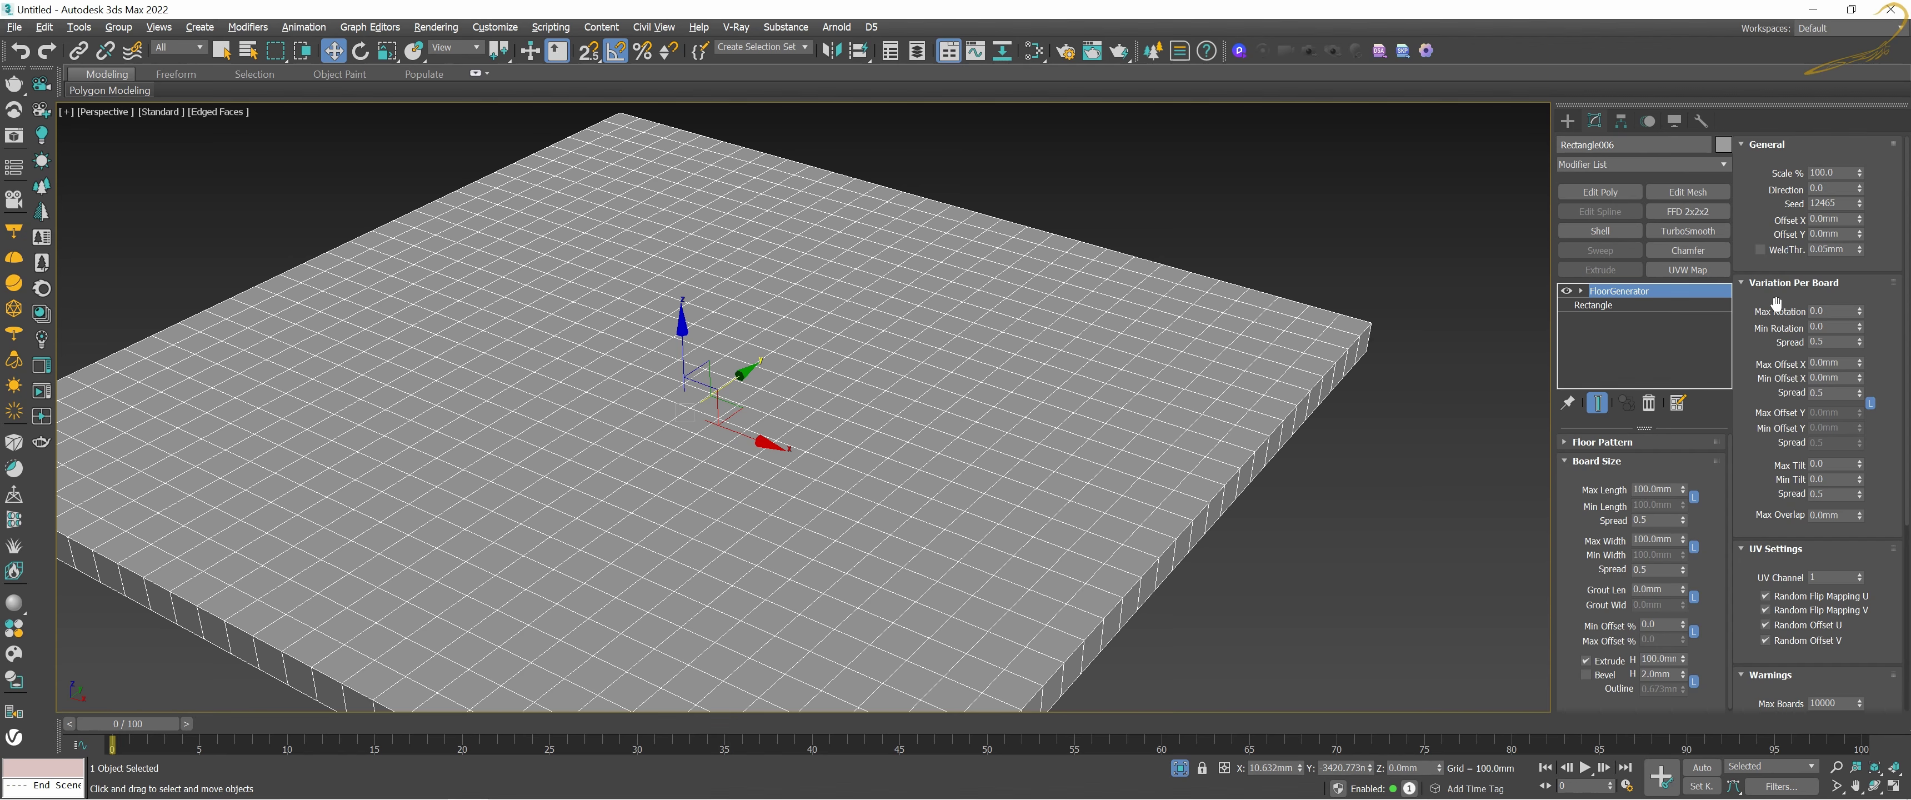
{"action": "middle_click_drag", "start_coordinate": [962, 340], "coordinate": [945, 311]}
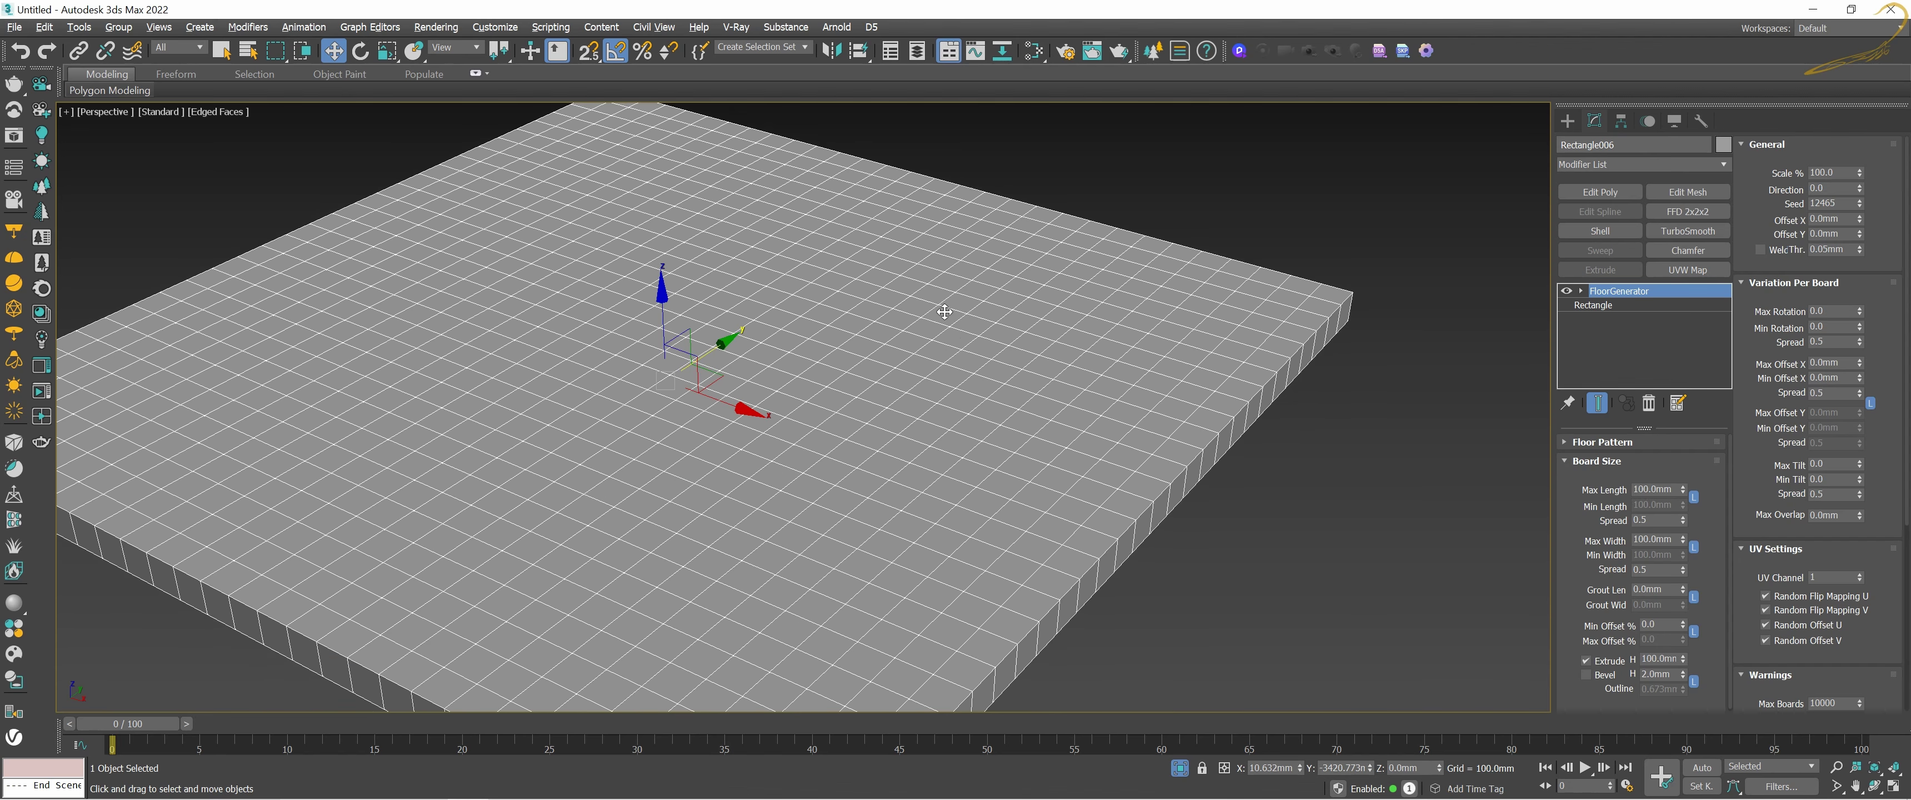
{"action": "middle_click_drag", "start_coordinate": [1023, 396], "coordinate": [1015, 380], "text": "alt"}
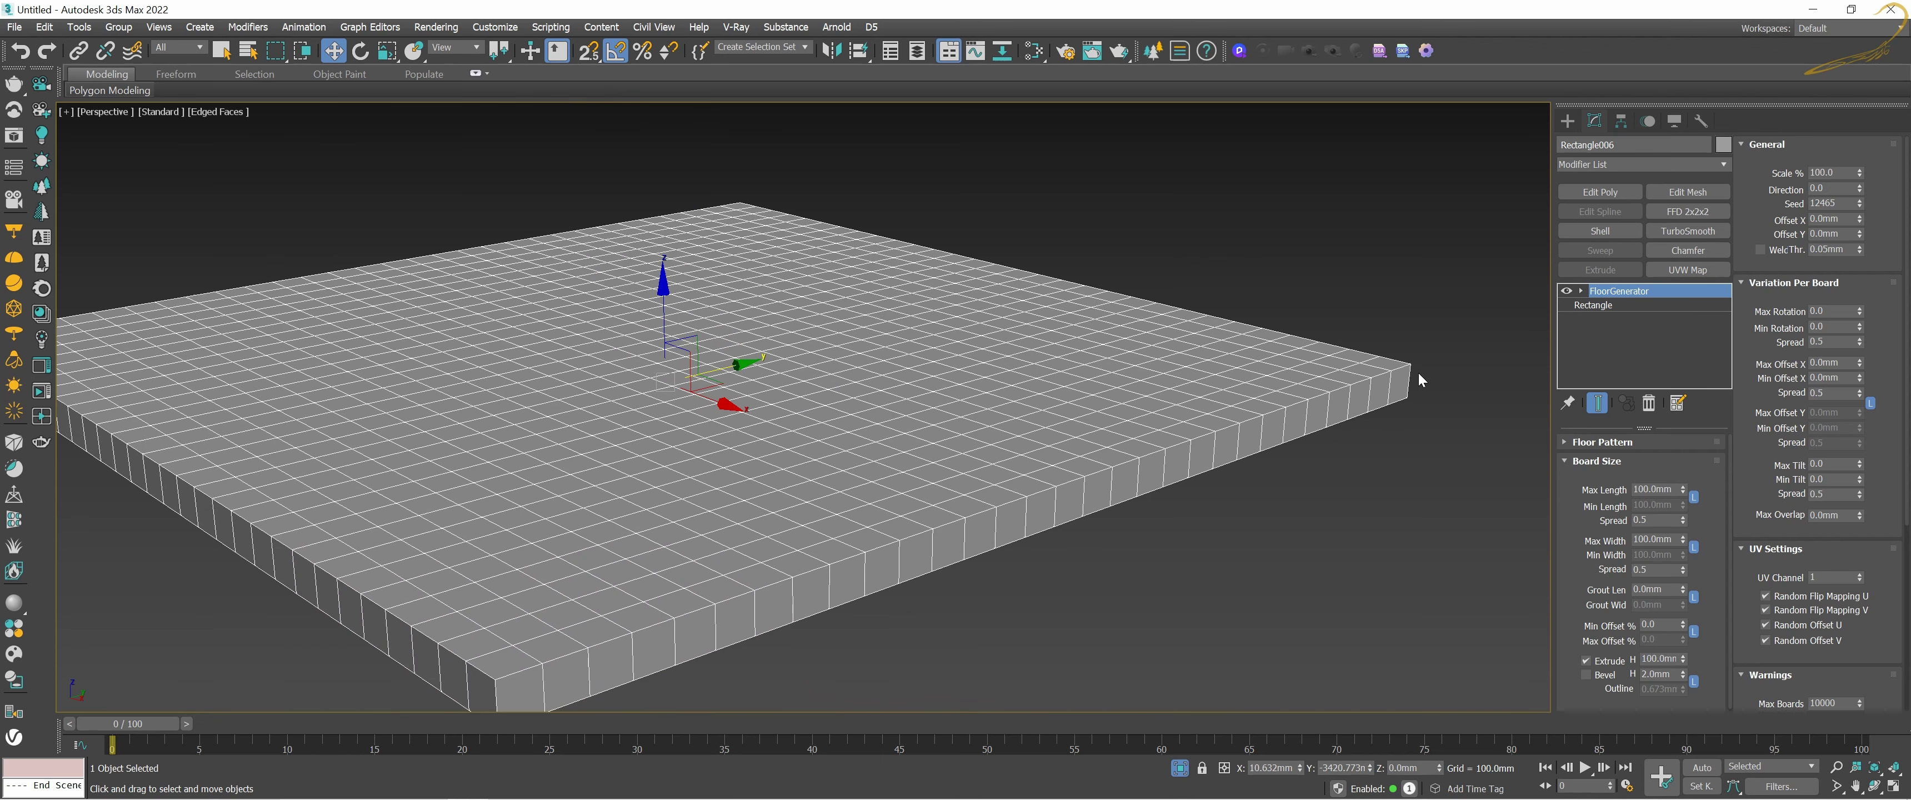
{"action": "scroll", "coordinate": [1420, 367], "scroll_direction": "up", "scroll_amount": 4}
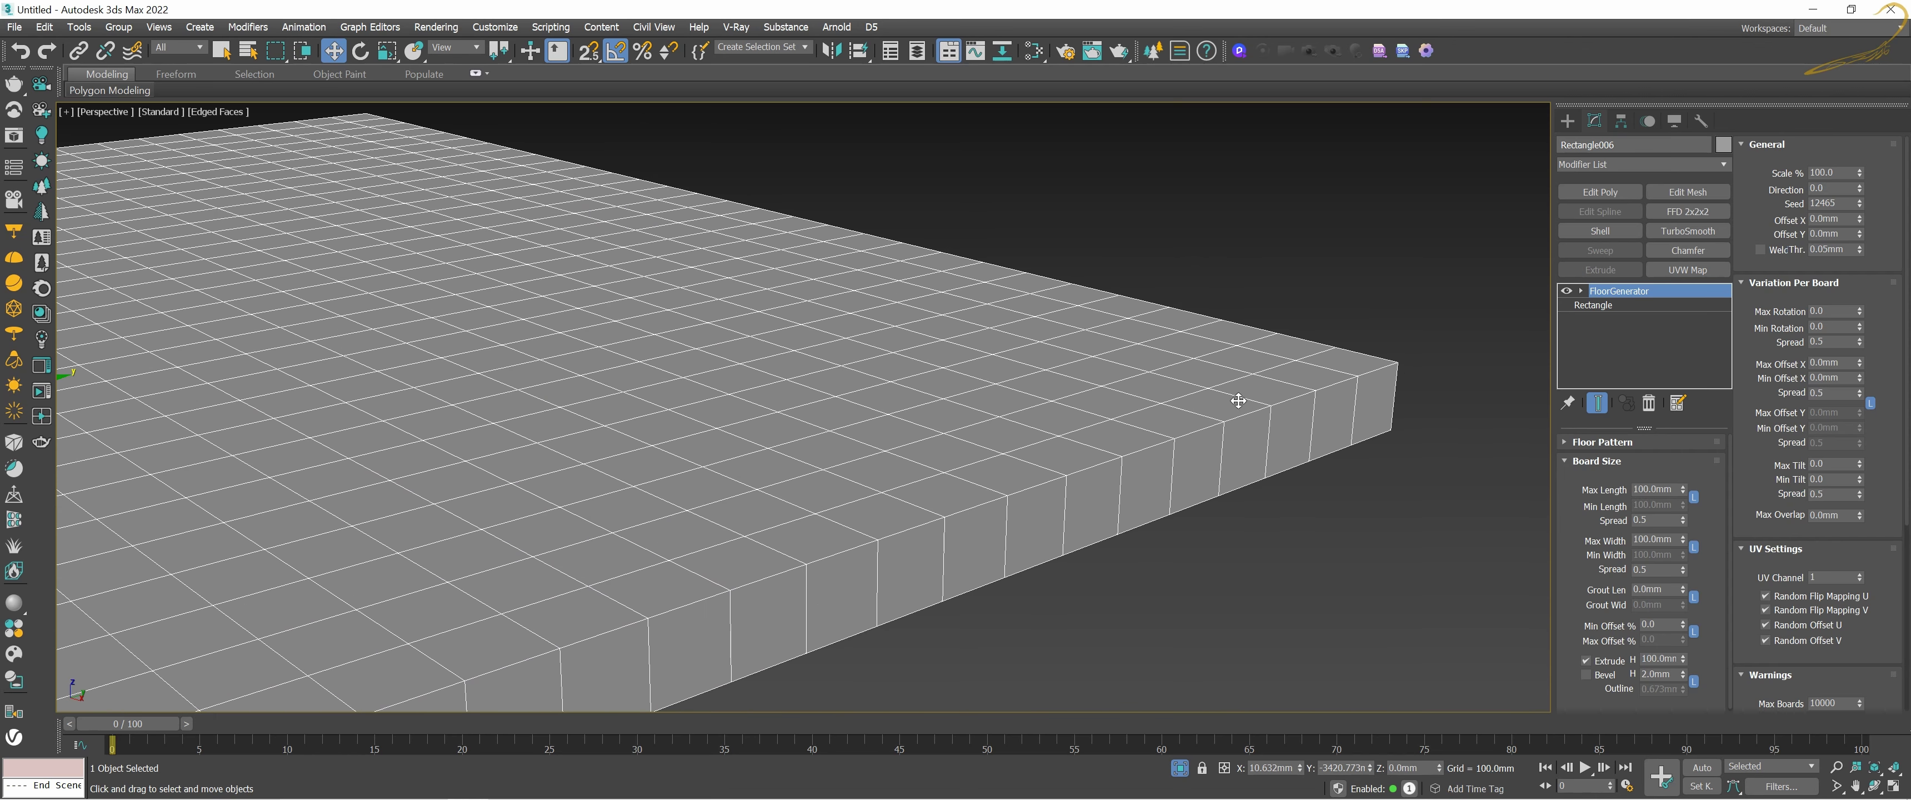
{"action": "middle_click_drag", "start_coordinate": [1284, 401], "coordinate": [1294, 406], "text": "alt"}
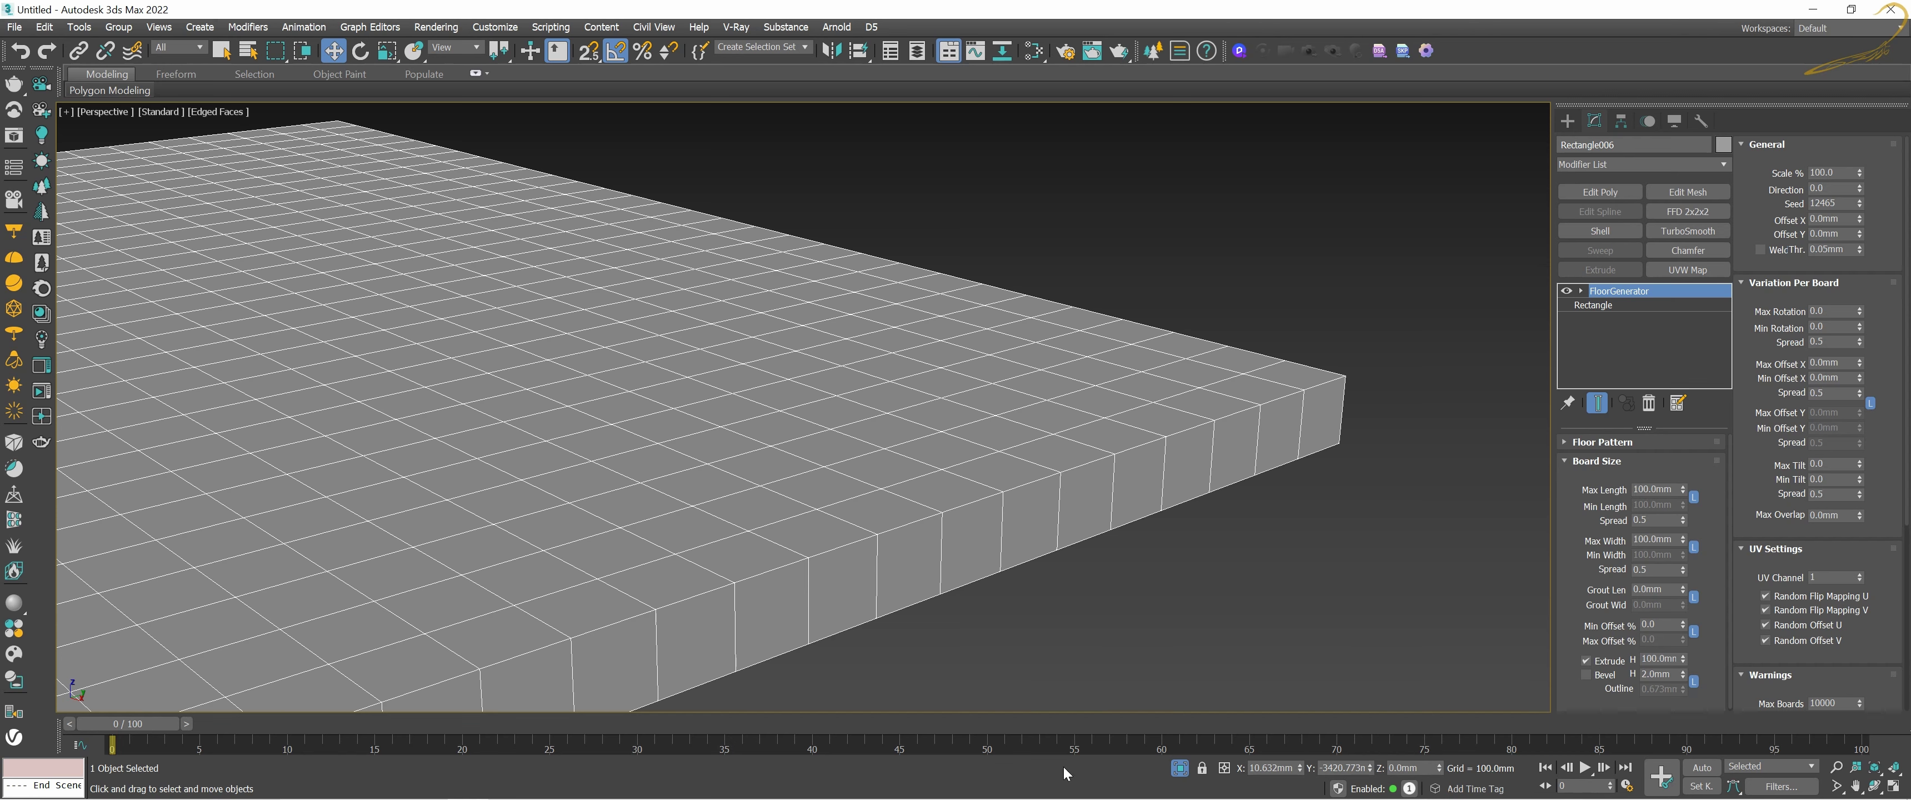
{"action": "mouse_move", "coordinate": [1092, 784]}
{"action": "left_click", "coordinate": [1182, 687]}
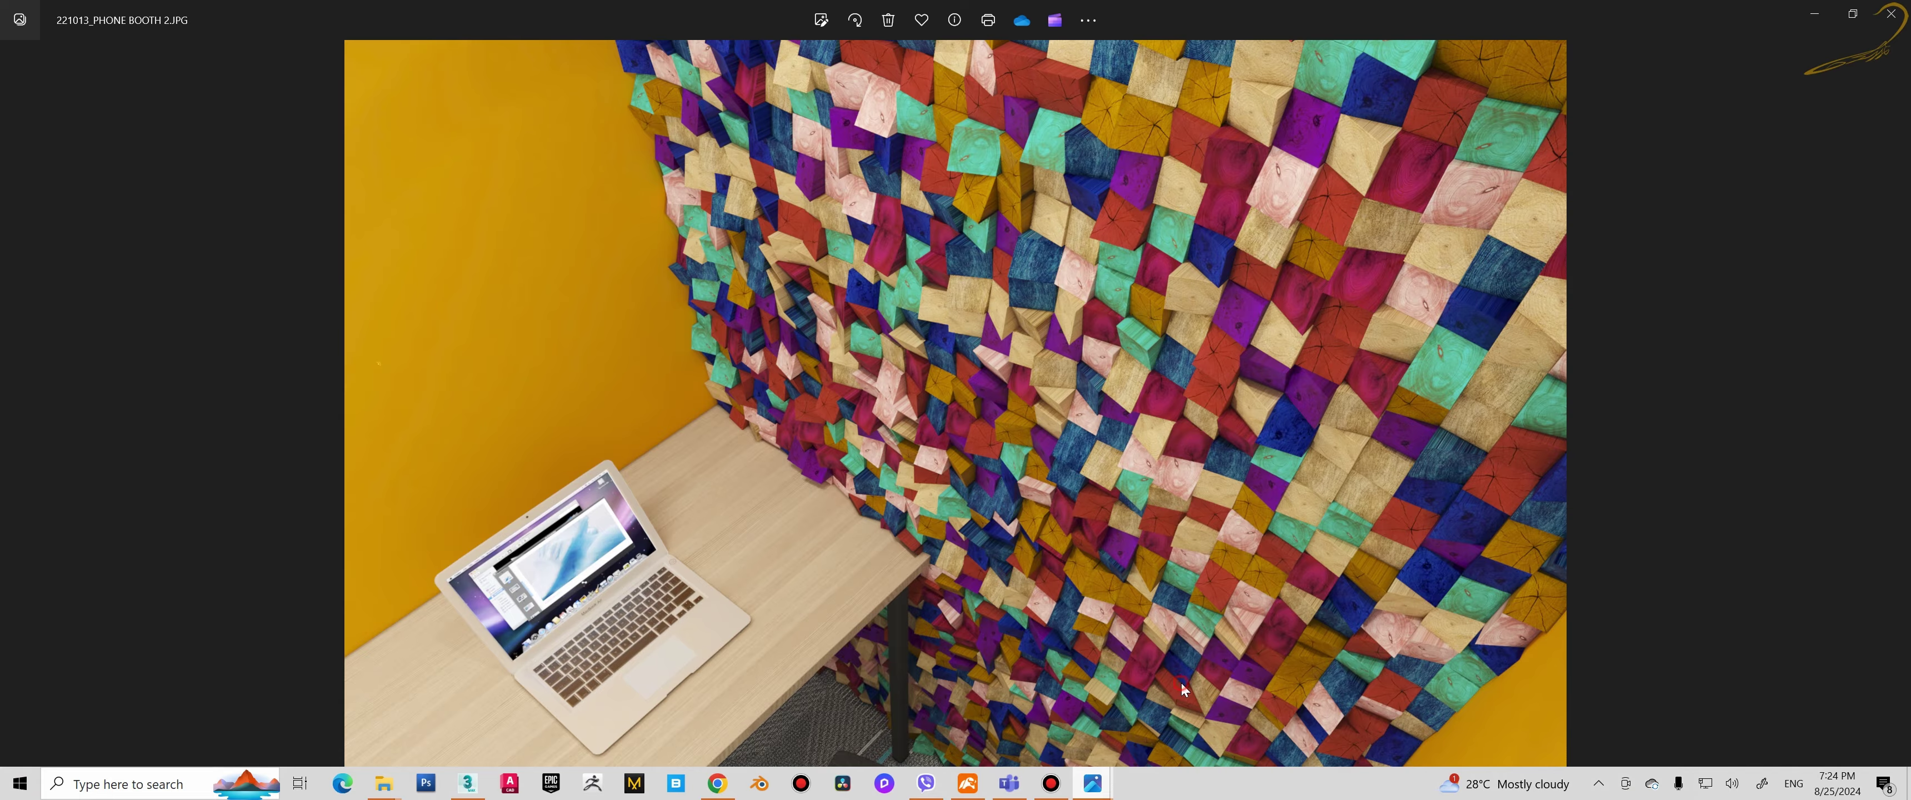
{"action": "key", "text": "alt+Tab"}
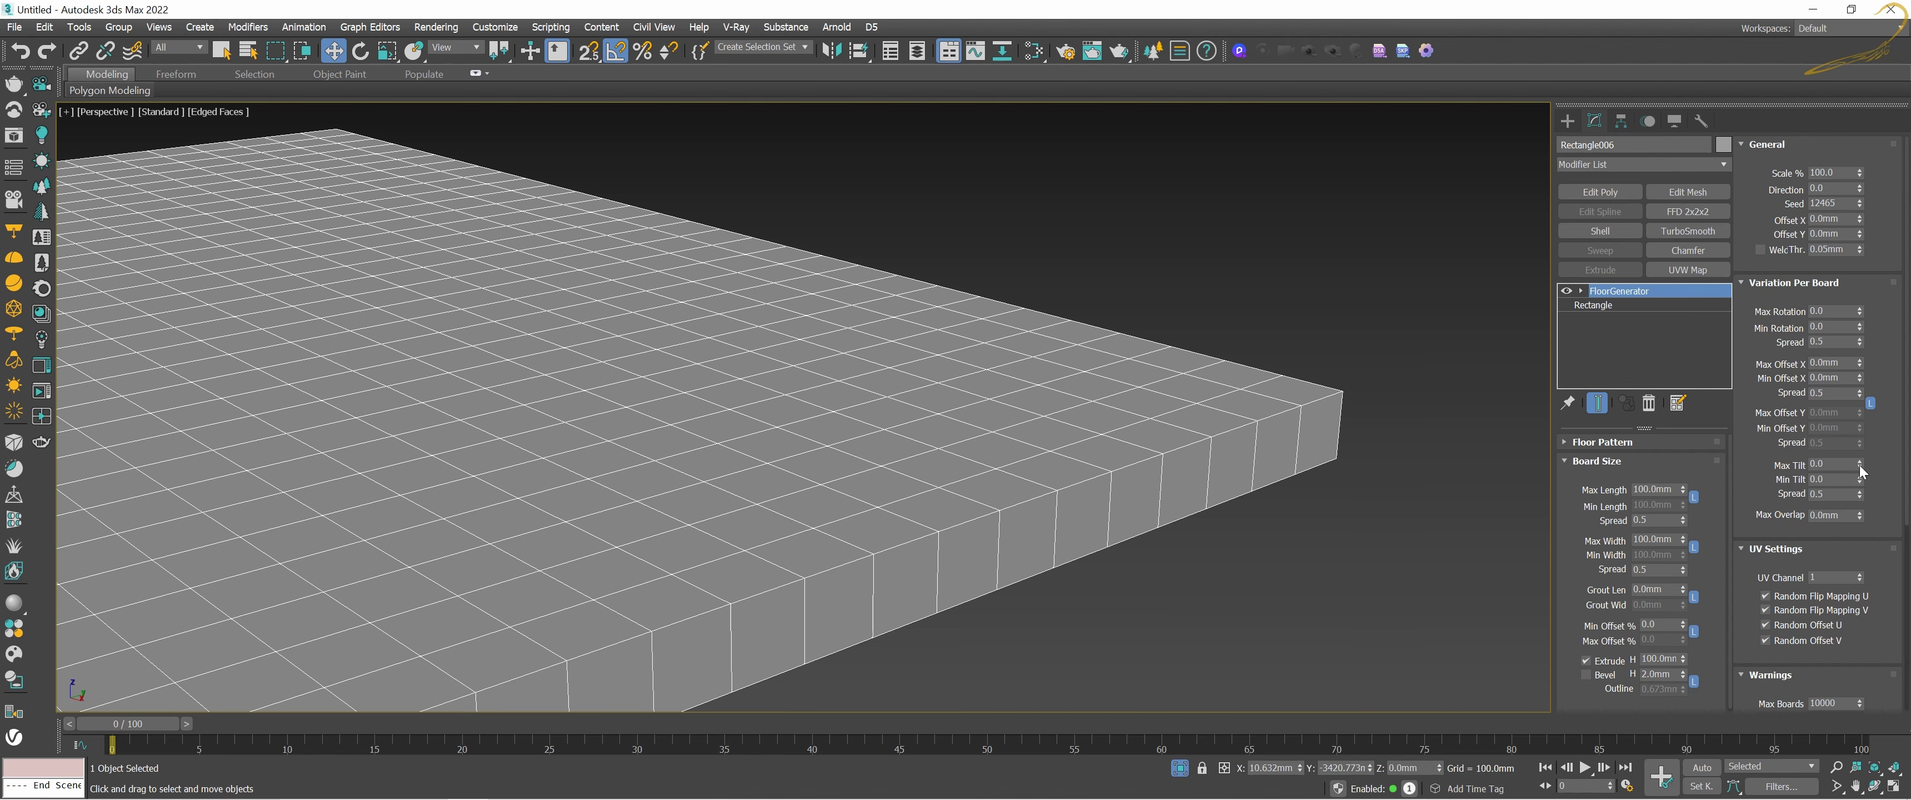
Step: Drag the Max Tilt and Min Tilt spinners up to tilt the blocks randomly
{"action": "mouse_move", "coordinate": [1860, 464]}
{"action": "left_mouse_down"}
{"action": "mouse_move", "coordinate": [1889, 449]}
{"action": "mouse_move", "coordinate": [1889, 276]}
{"action": "left_mouse_up"}
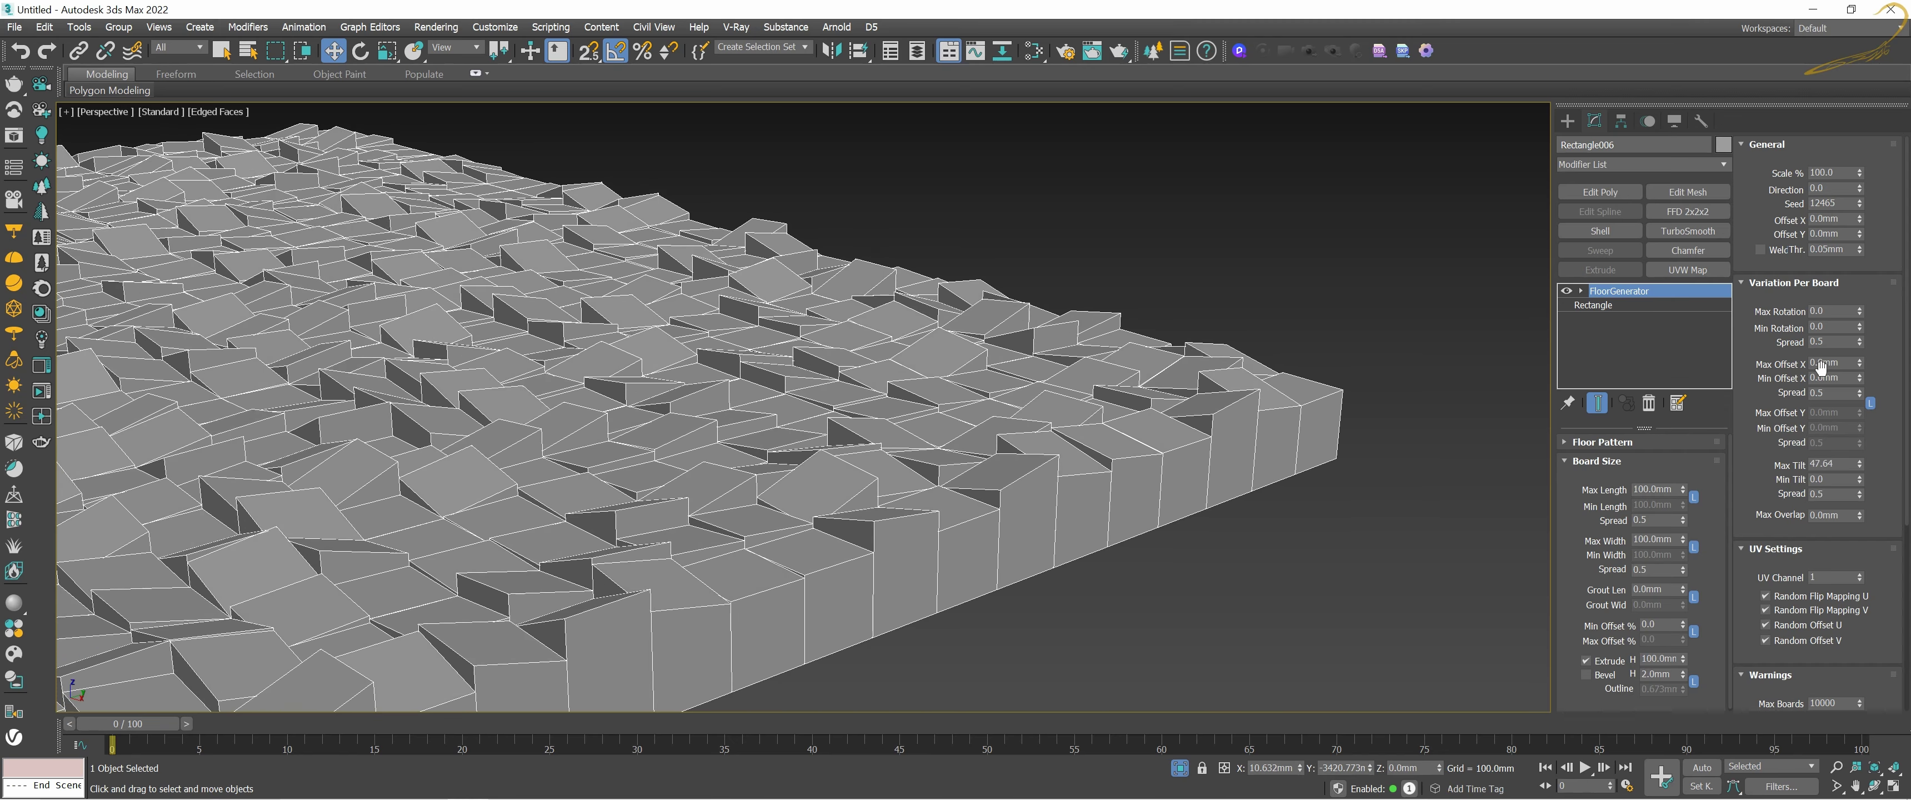
{"action": "left_click_drag", "start_coordinate": [1859, 466], "coordinate": [1859, 356]}
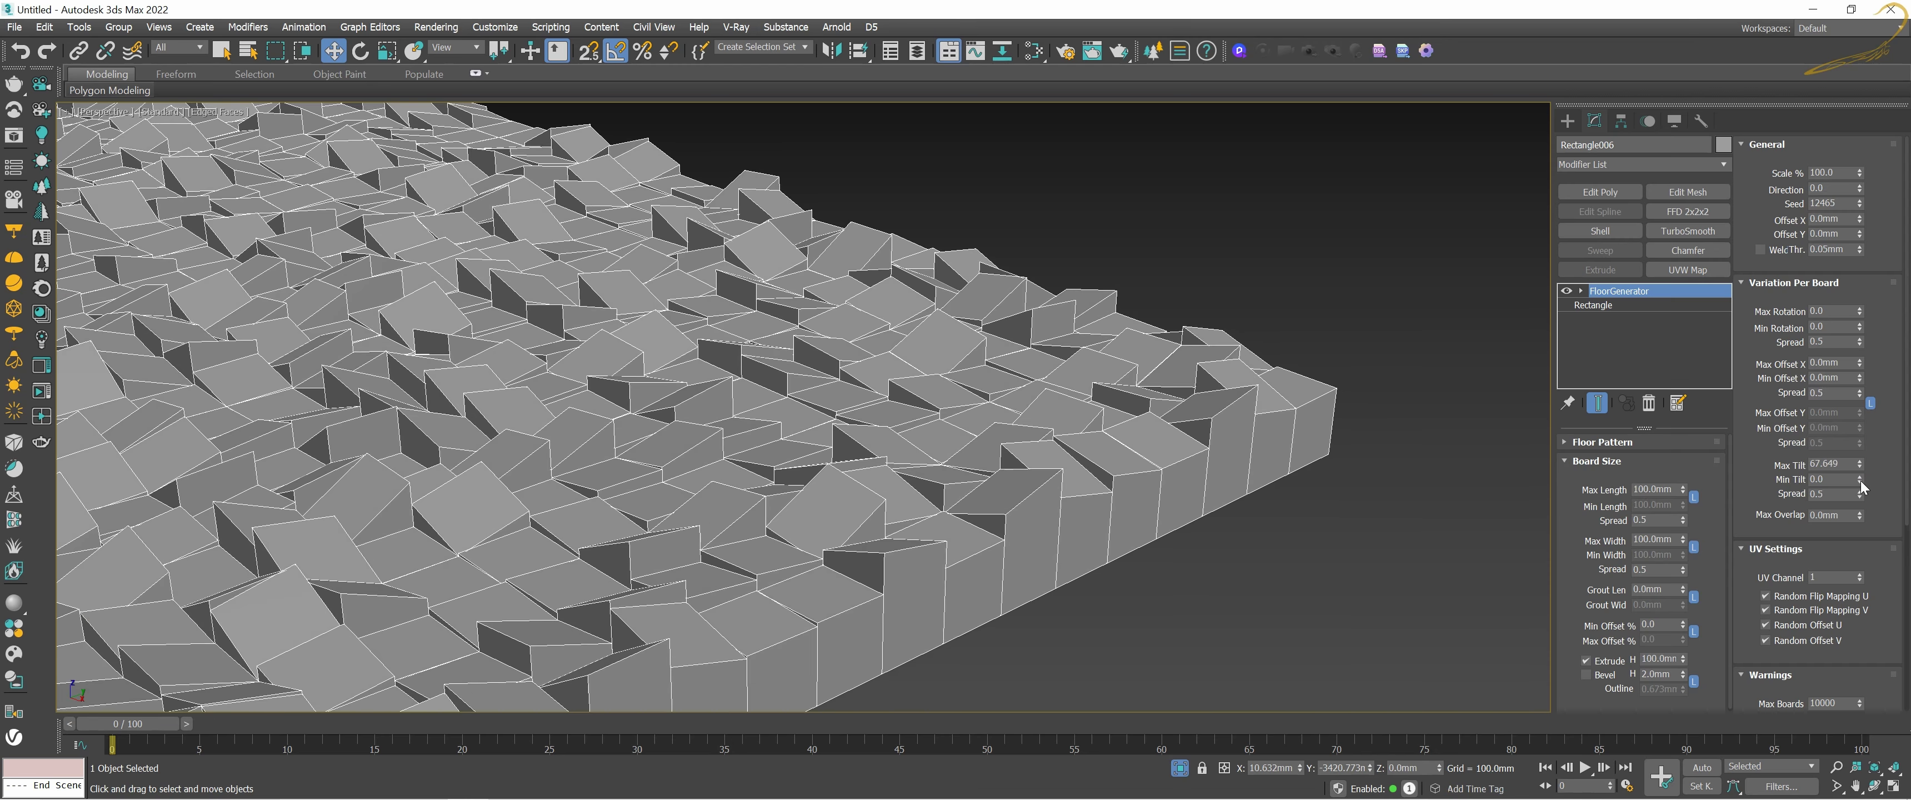
{"action": "mouse_move", "coordinate": [1860, 481]}
{"action": "left_mouse_down"}
{"action": "mouse_move", "coordinate": [1807, 674]}
{"action": "mouse_move", "coordinate": [1827, 255]}
{"action": "left_mouse_up"}
{"action": "scroll", "coordinate": [1077, 442], "scroll_direction": "up", "scroll_amount": 5}
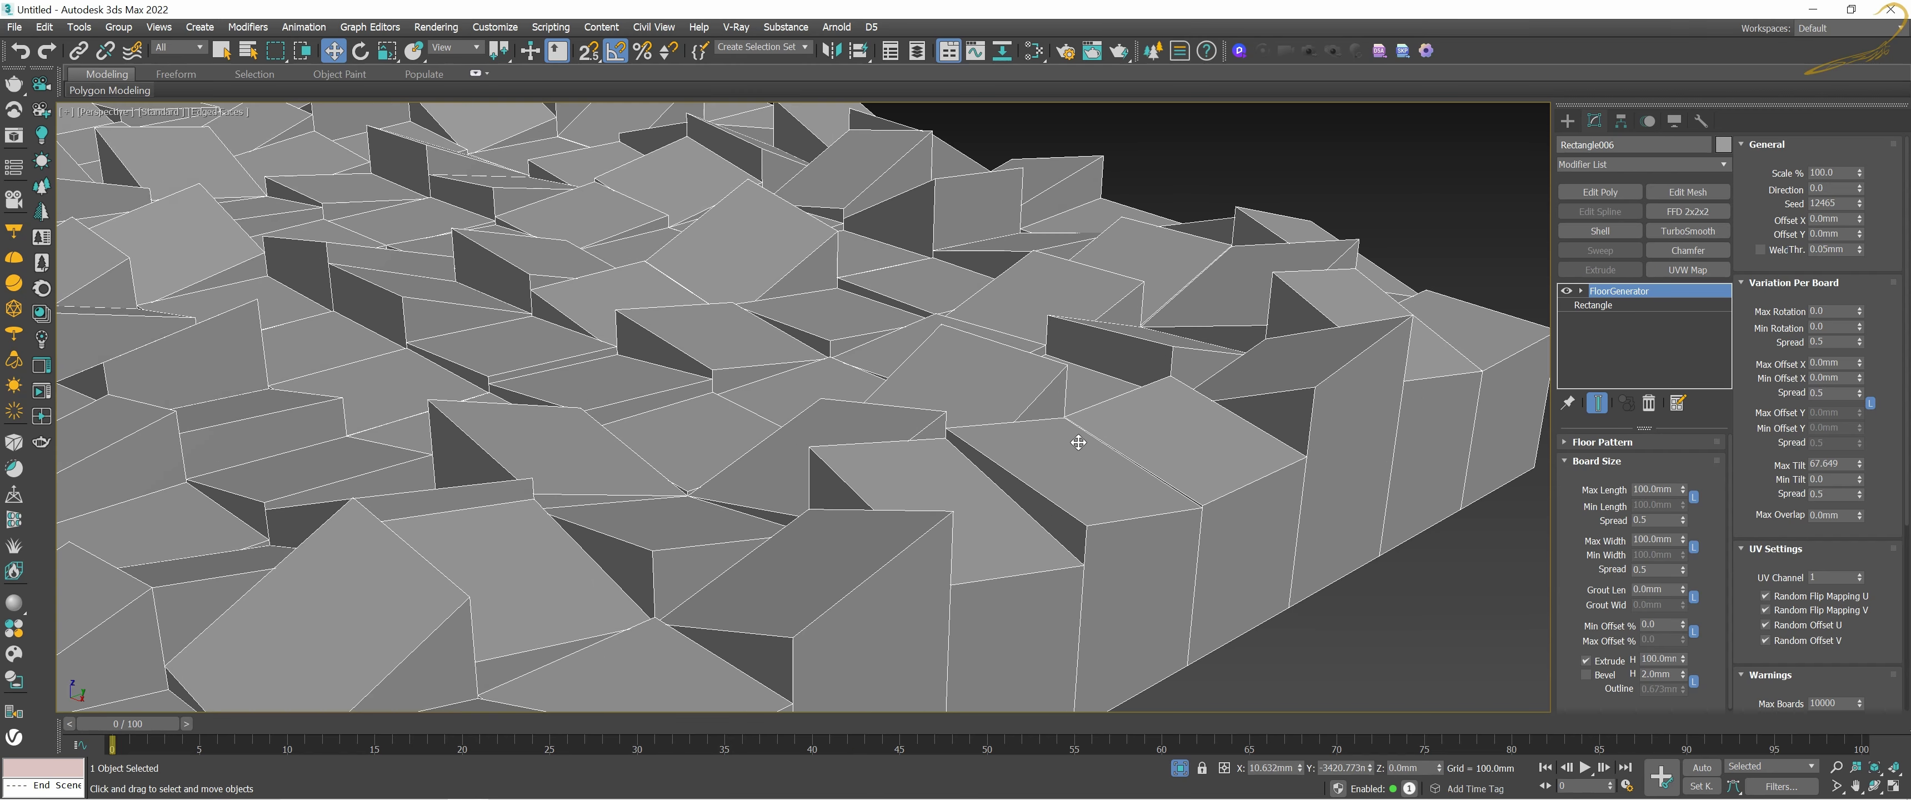
{"action": "scroll", "coordinate": [1068, 415], "scroll_direction": "up", "scroll_amount": 3}
{"action": "scroll", "coordinate": [1048, 385], "scroll_direction": "up", "scroll_amount": 3}
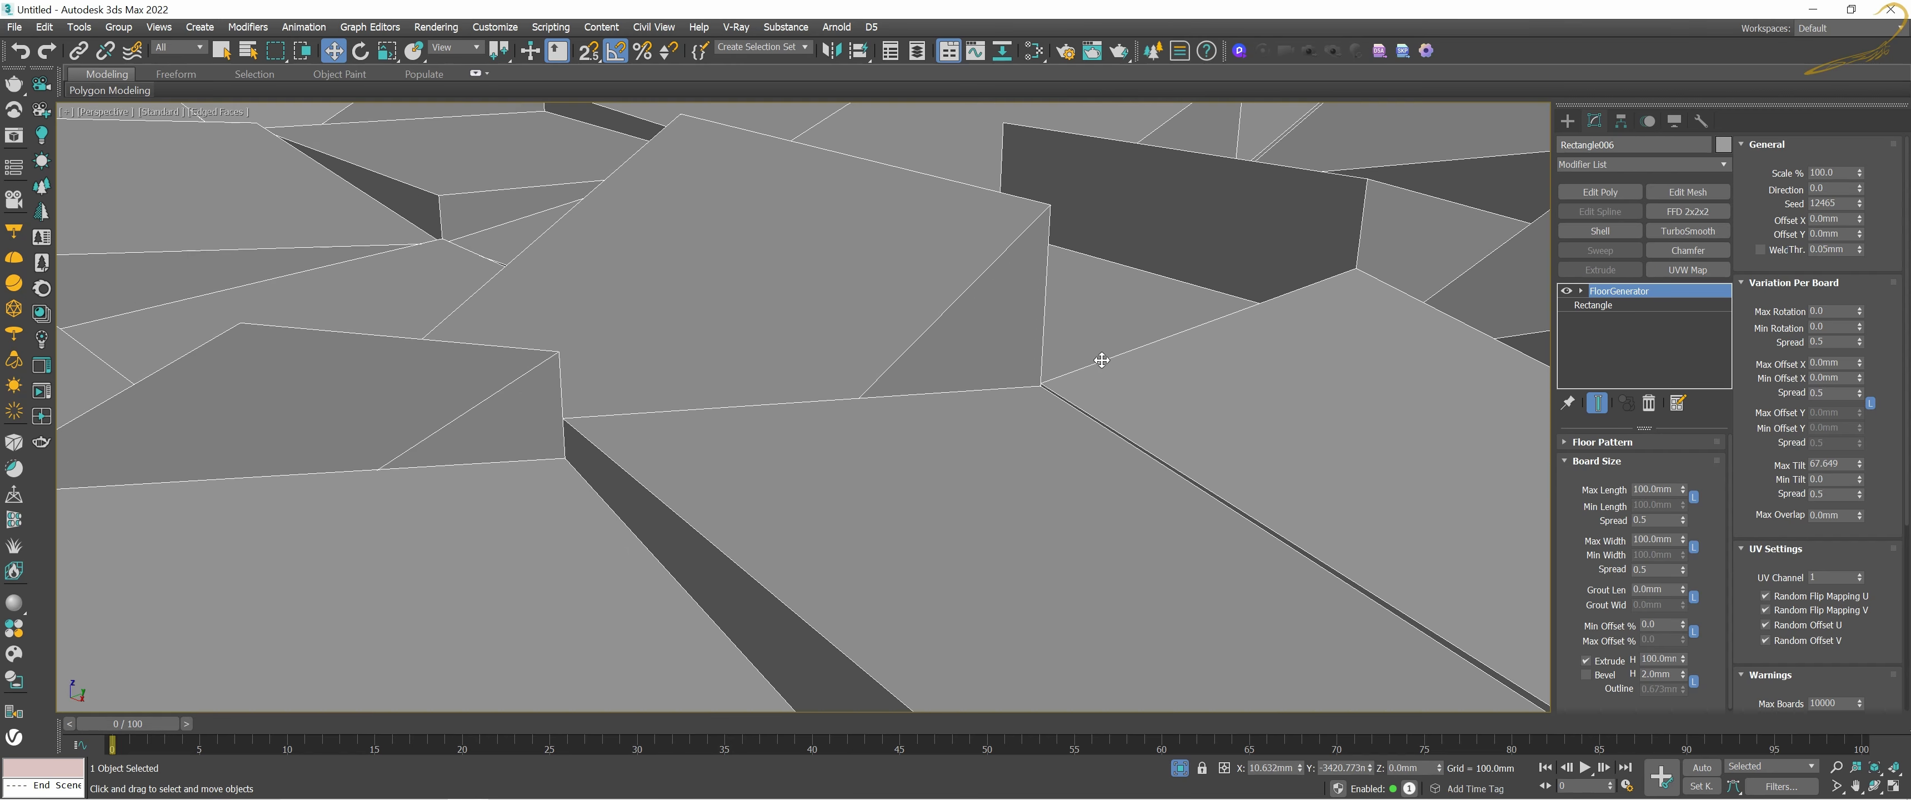
{"action": "scroll", "coordinate": [1031, 386], "scroll_direction": "down", "scroll_amount": 3}
{"action": "scroll", "coordinate": [1068, 364], "scroll_direction": "down", "scroll_amount": 2}
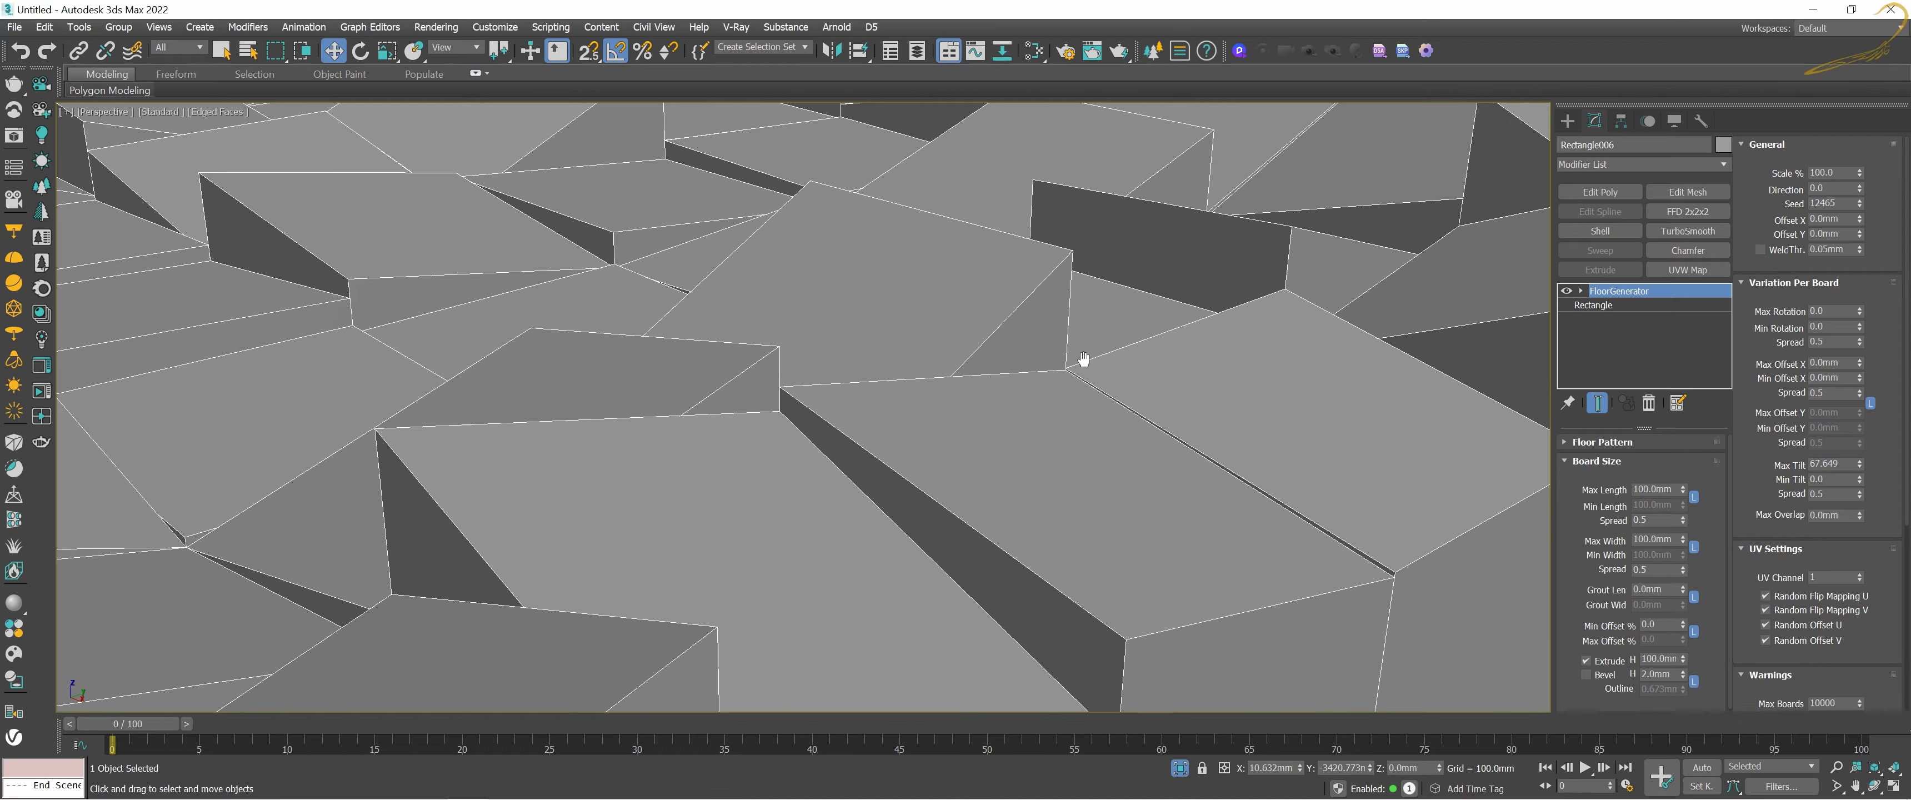
{"action": "scroll", "coordinate": [1120, 338], "scroll_direction": "down", "scroll_amount": 2}
{"action": "scroll", "coordinate": [1168, 326], "scroll_direction": "down", "scroll_amount": 2}
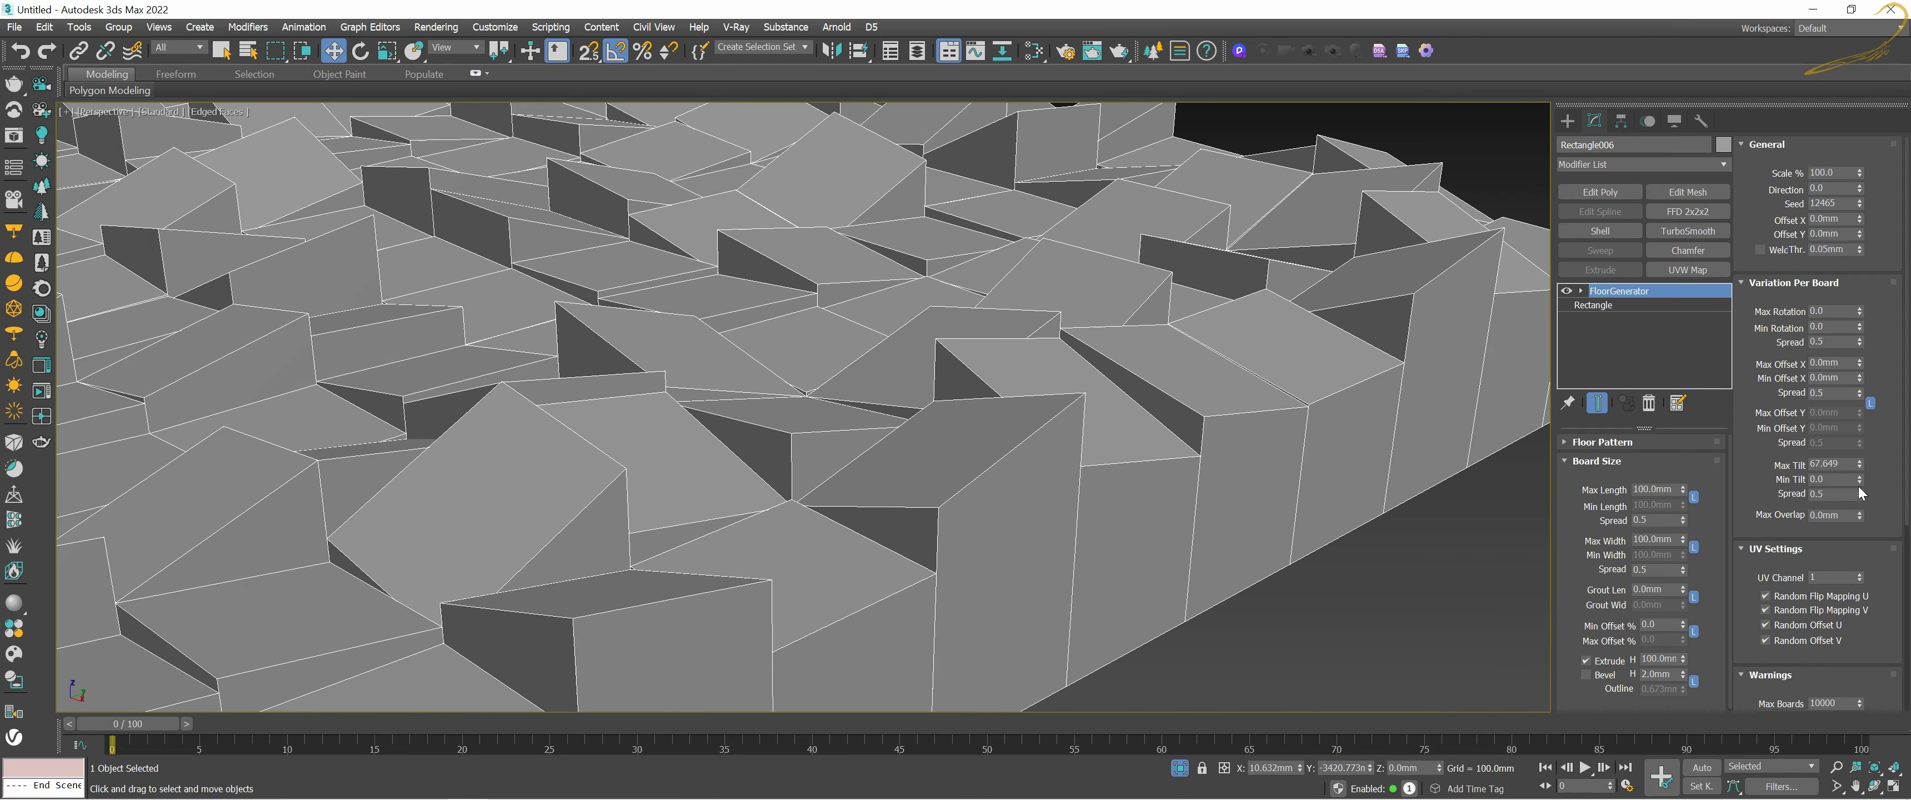
{"action": "left_click_drag", "start_coordinate": [1858, 480], "coordinate": [27, 604]}
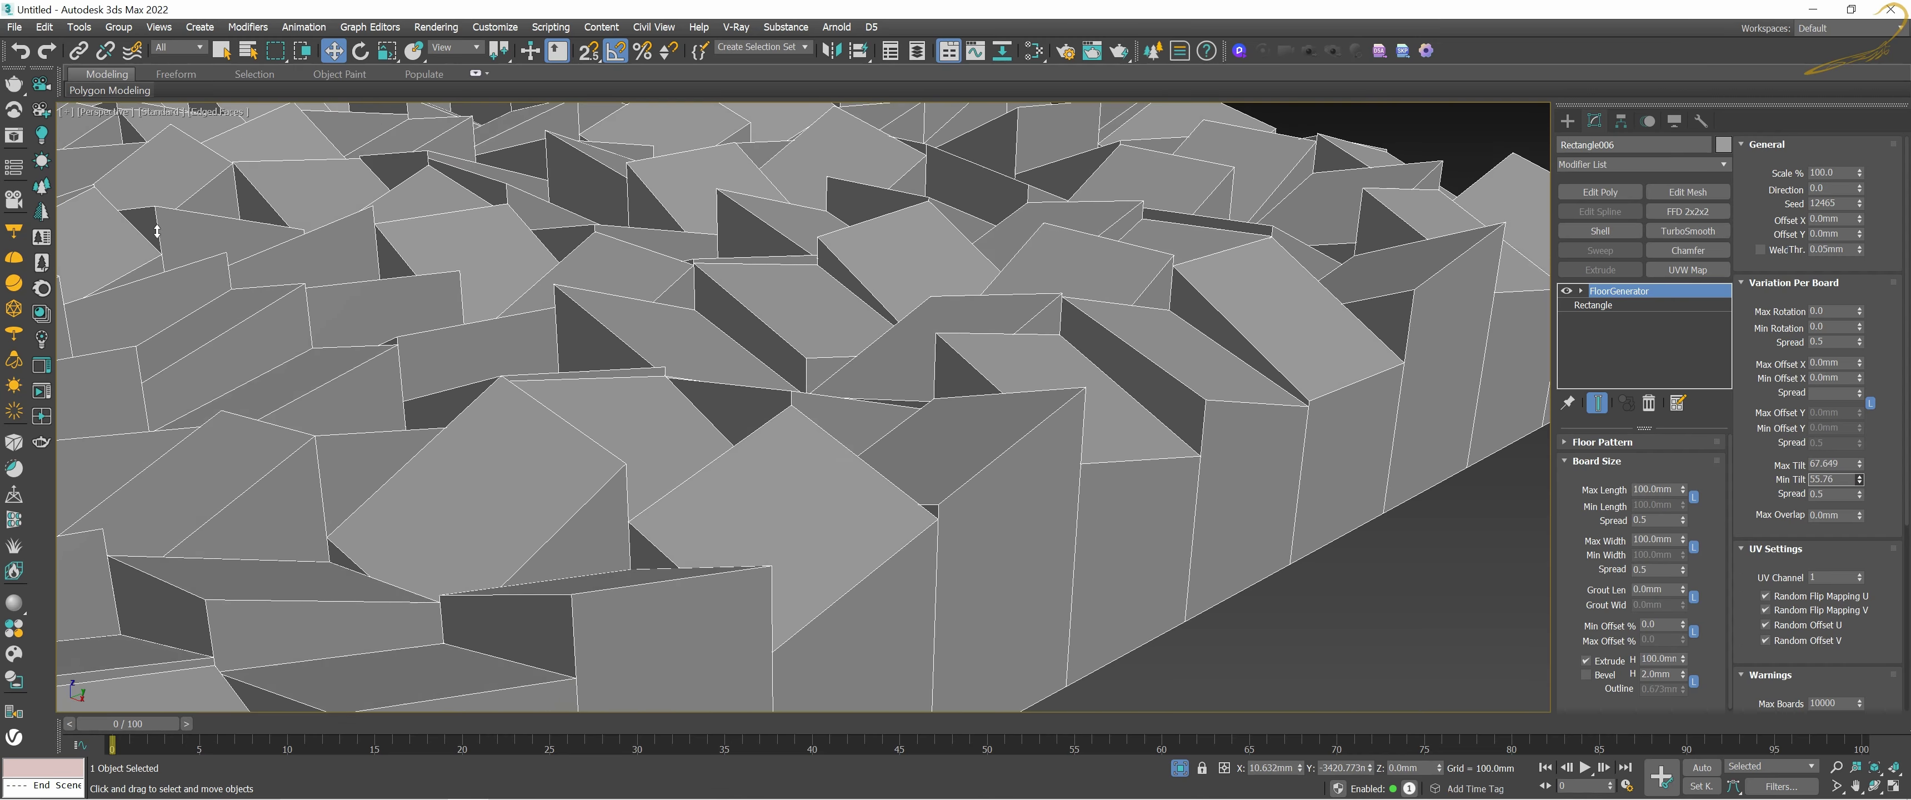
{"action": "left_click_drag", "start_coordinate": [27, 603], "coordinate": [279, 194]}
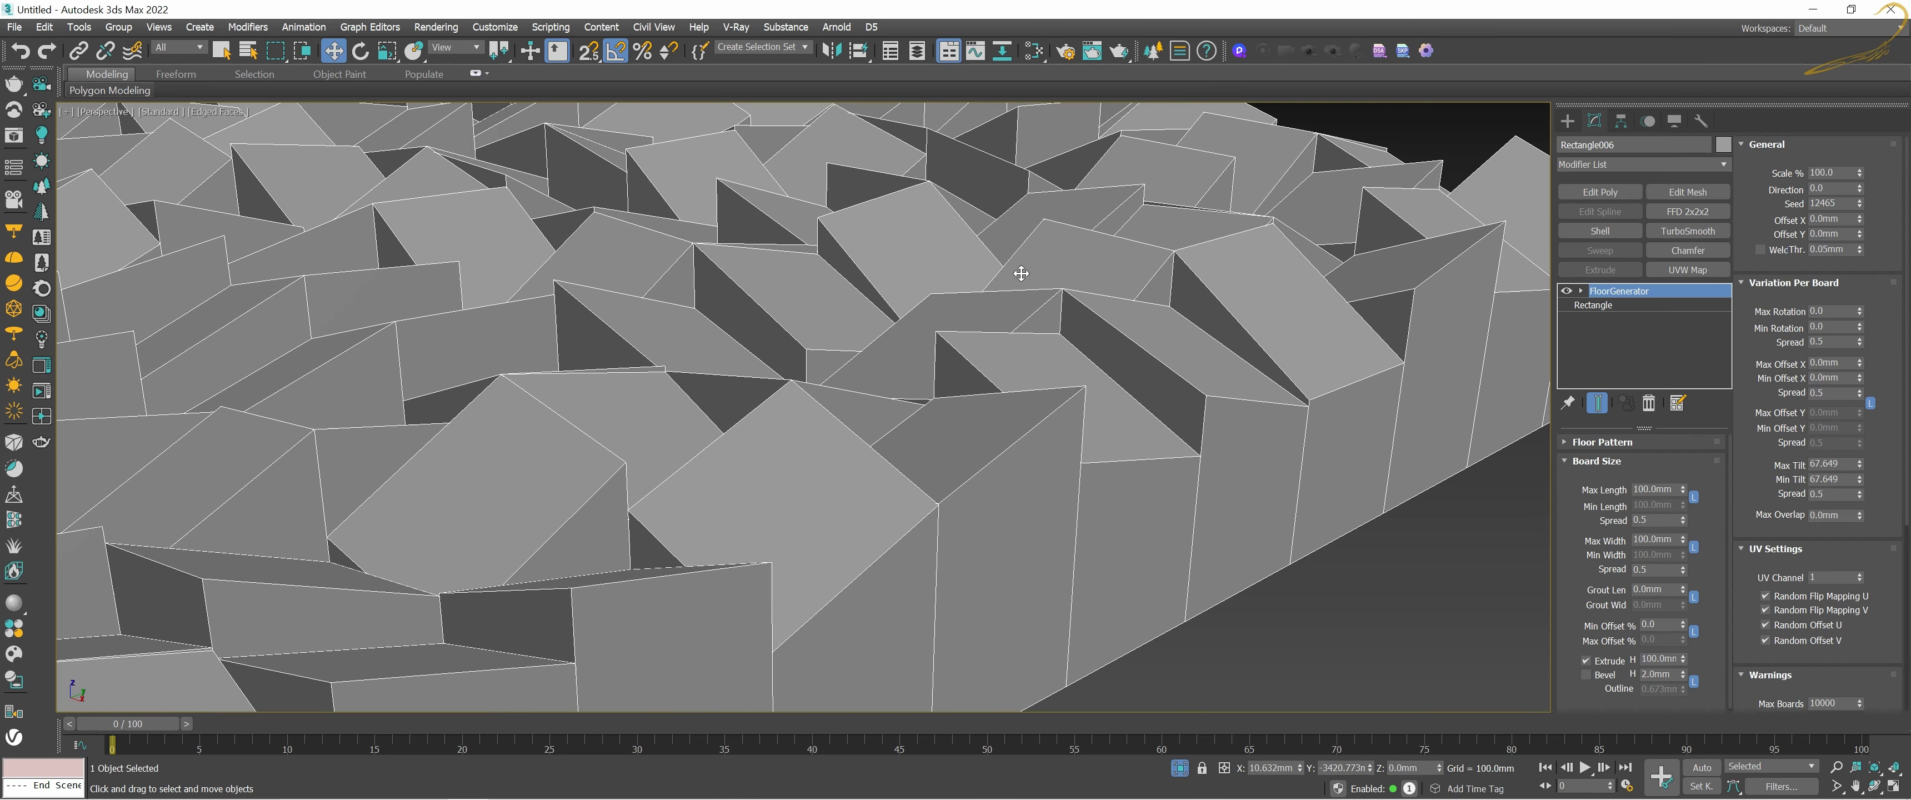
{"action": "middle_click_drag", "start_coordinate": [1021, 274], "coordinate": [1059, 305]}
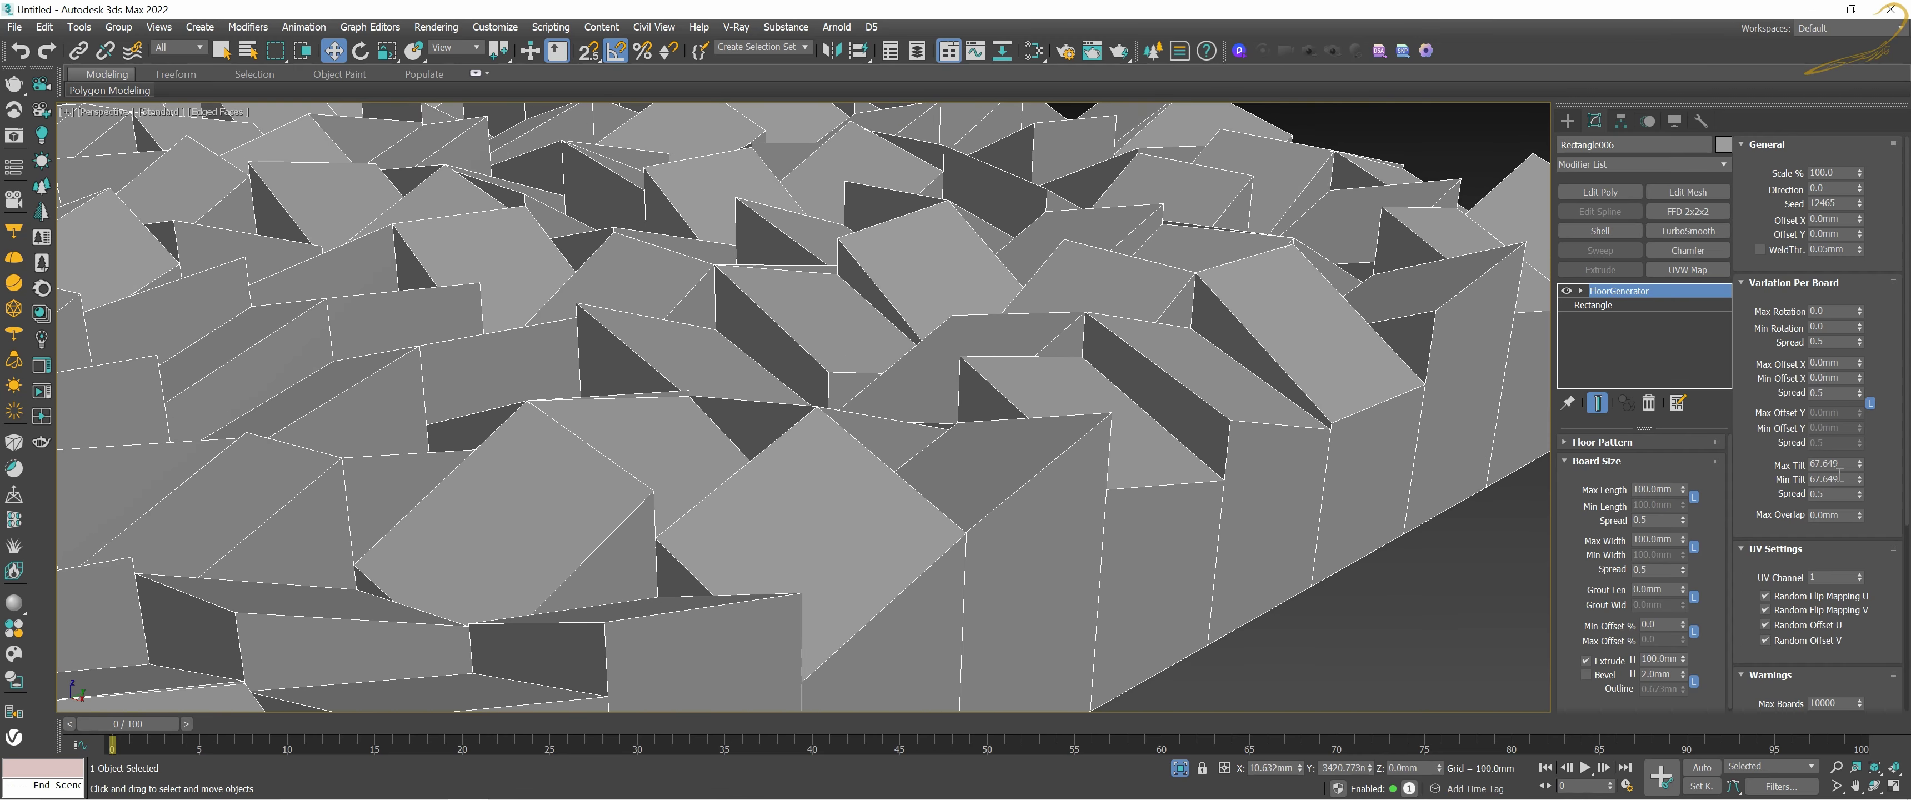
Step: Enter 100 for both Max Tilt and Min Tilt, then compare with the reference render
{"action": "left_click_drag", "start_coordinate": [1859, 470], "coordinate": [1860, 474]}
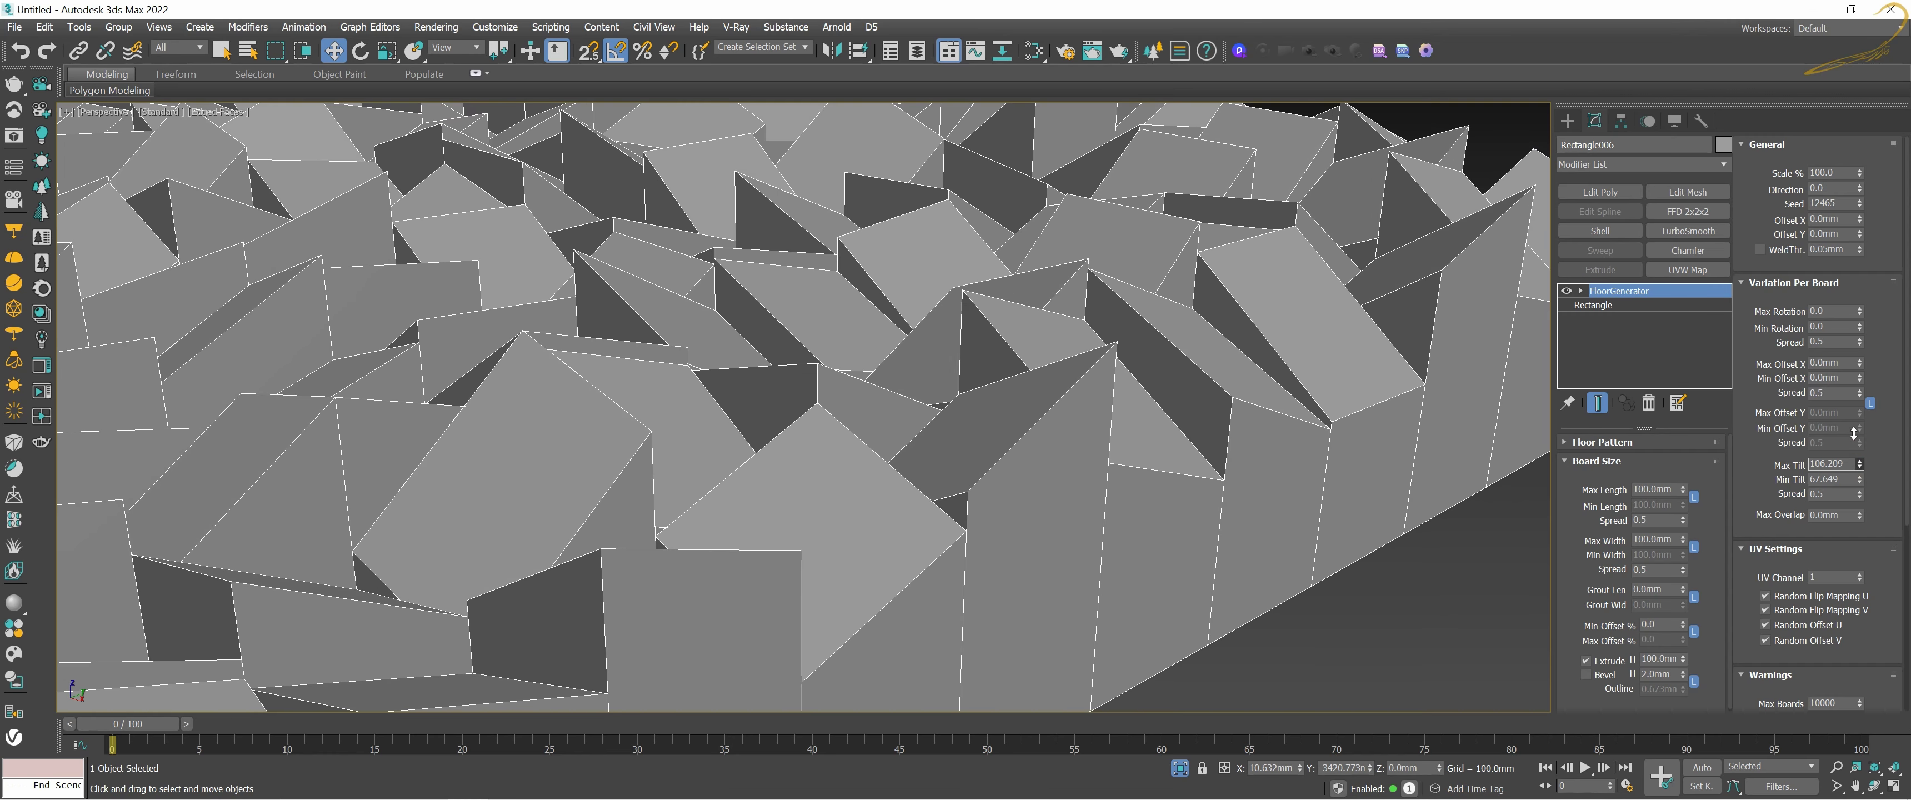
{"action": "left_click", "coordinate": [1840, 464]}
{"action": "type", "text": "100"}
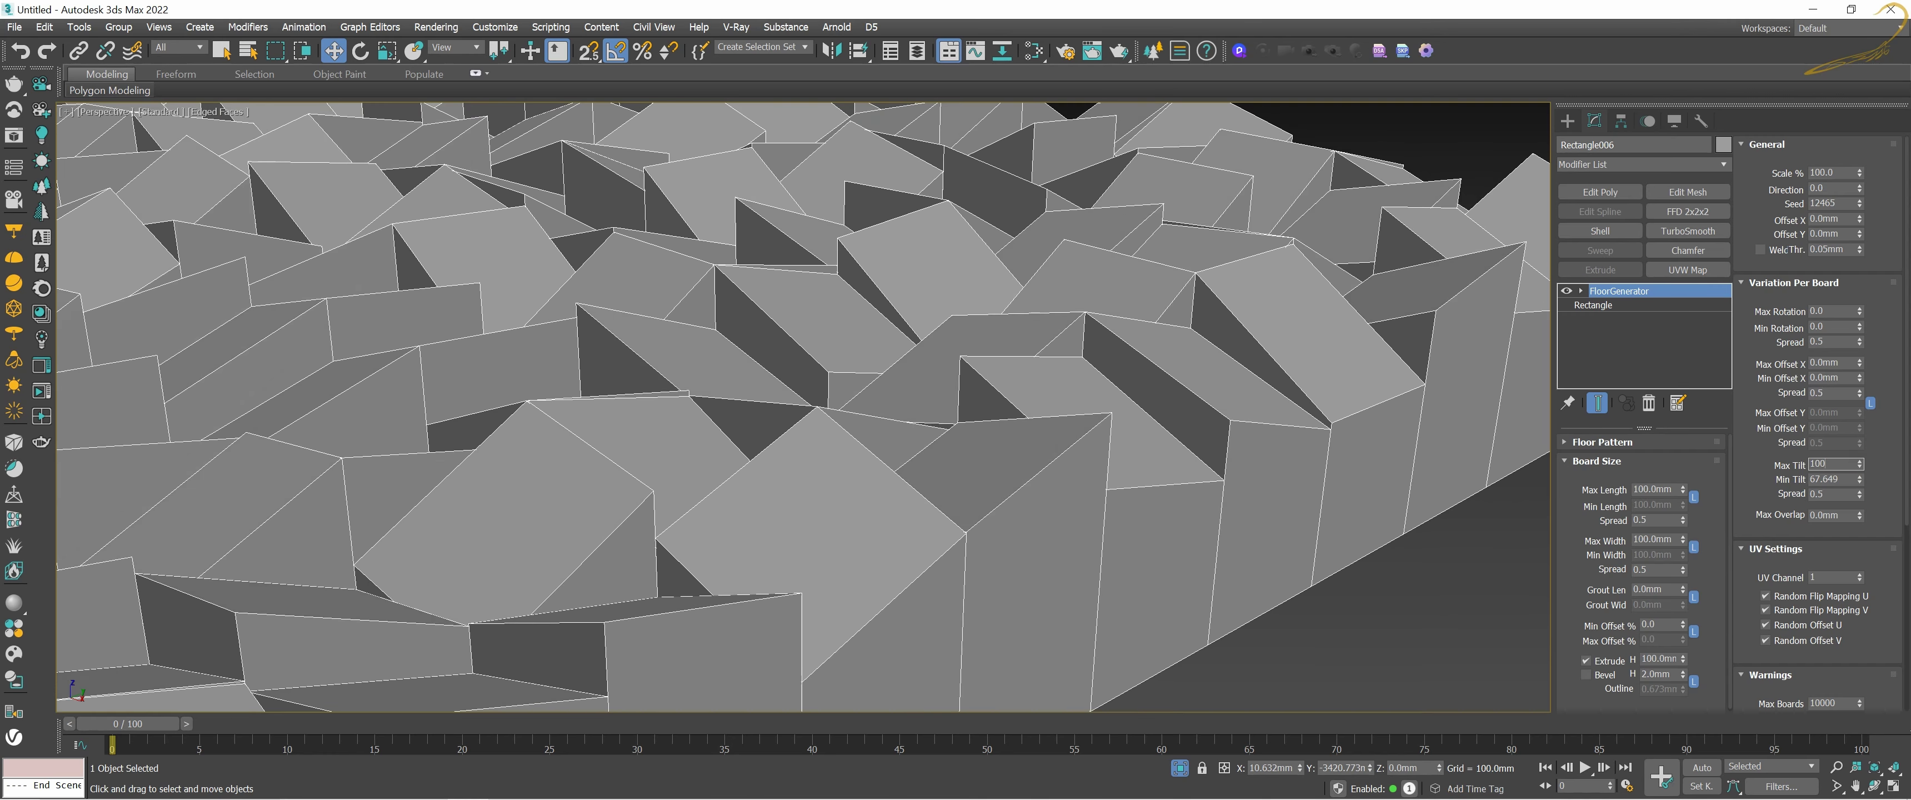
{"action": "key", "text": "Tab"}
{"action": "type", "text": "1"}
{"action": "key", "text": "Return"}
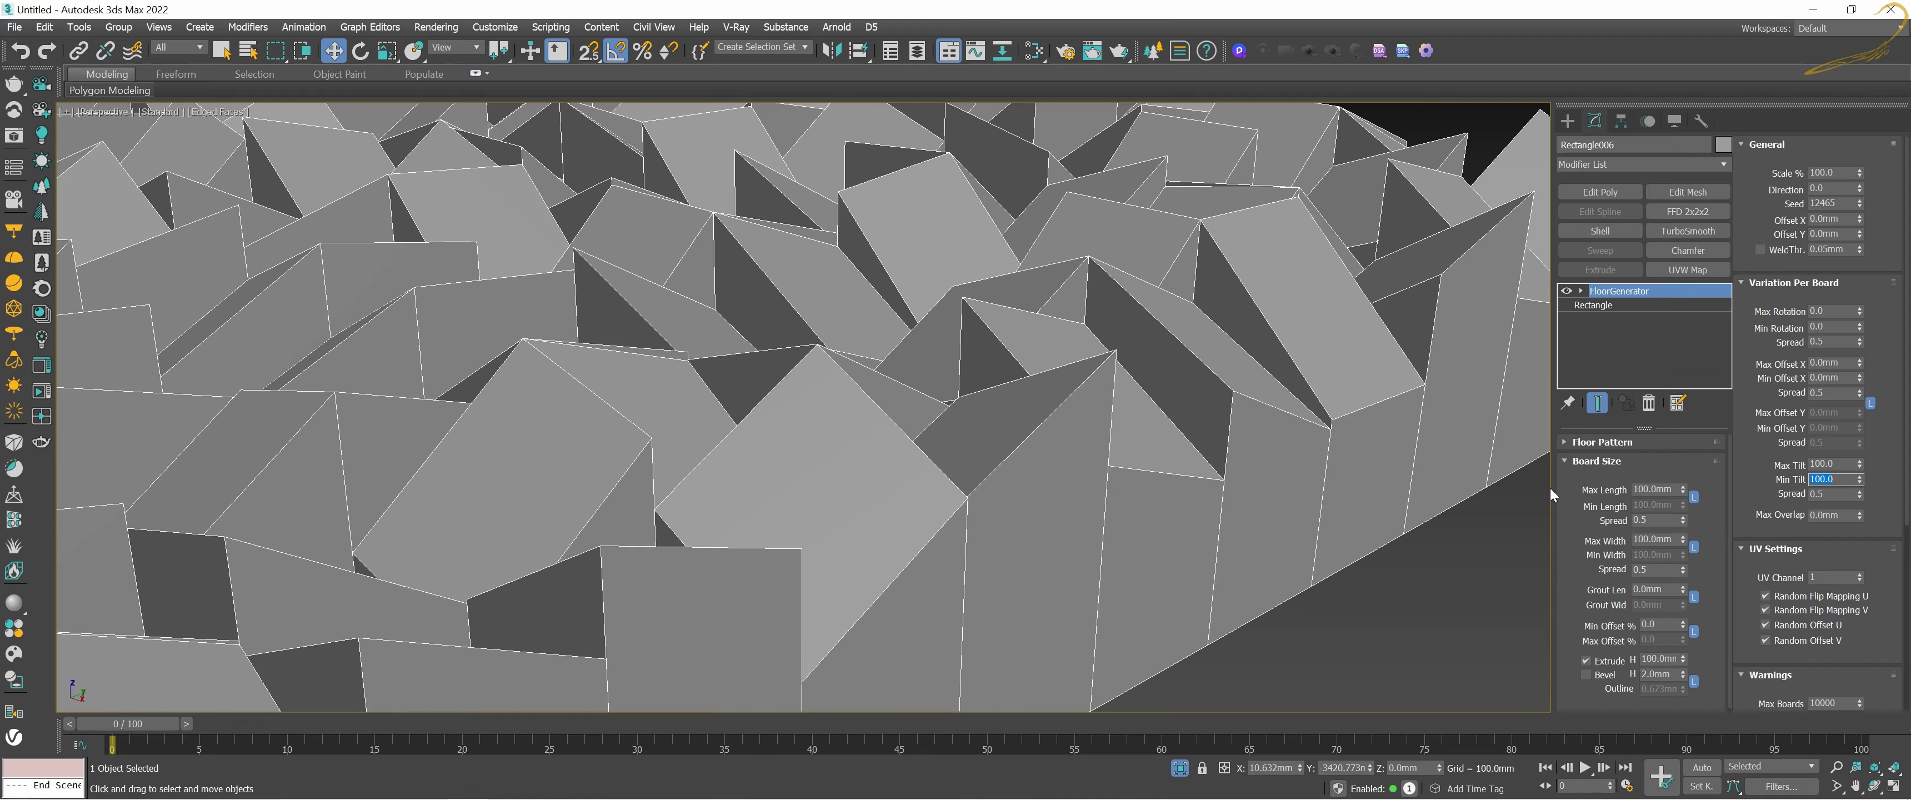
{"action": "scroll", "coordinate": [1042, 430], "scroll_direction": "down", "scroll_amount": 5}
{"action": "middle_click_drag", "start_coordinate": [1033, 436], "coordinate": [1051, 446], "text": "alt"}
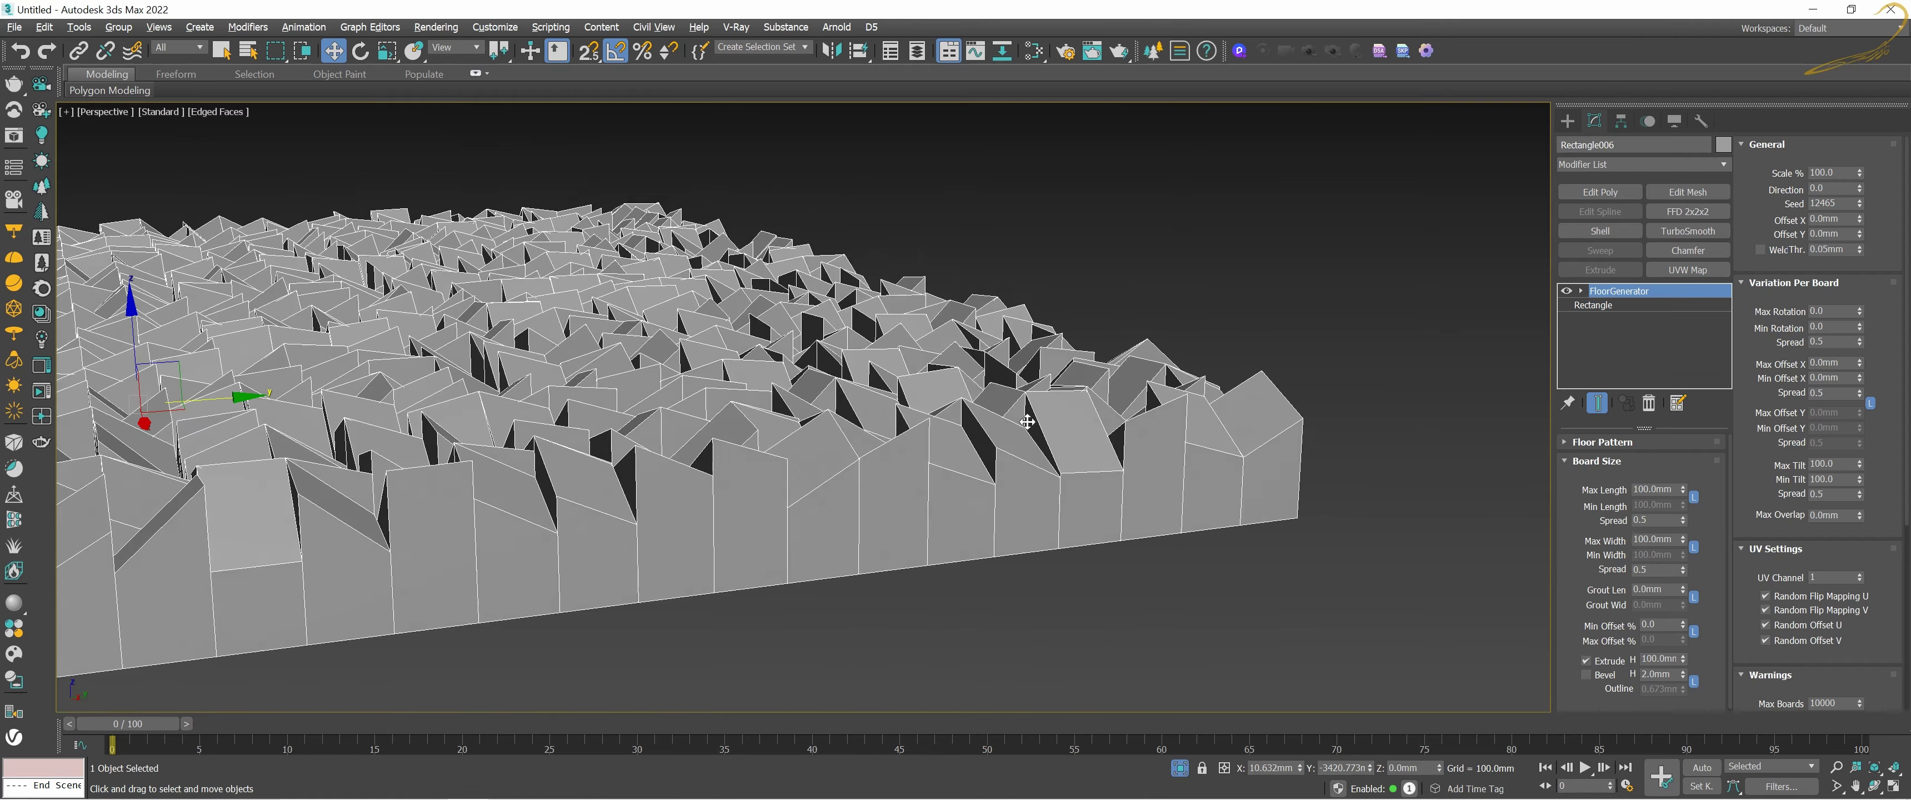
{"action": "scroll", "coordinate": [875, 369], "scroll_direction": "up", "scroll_amount": 2}
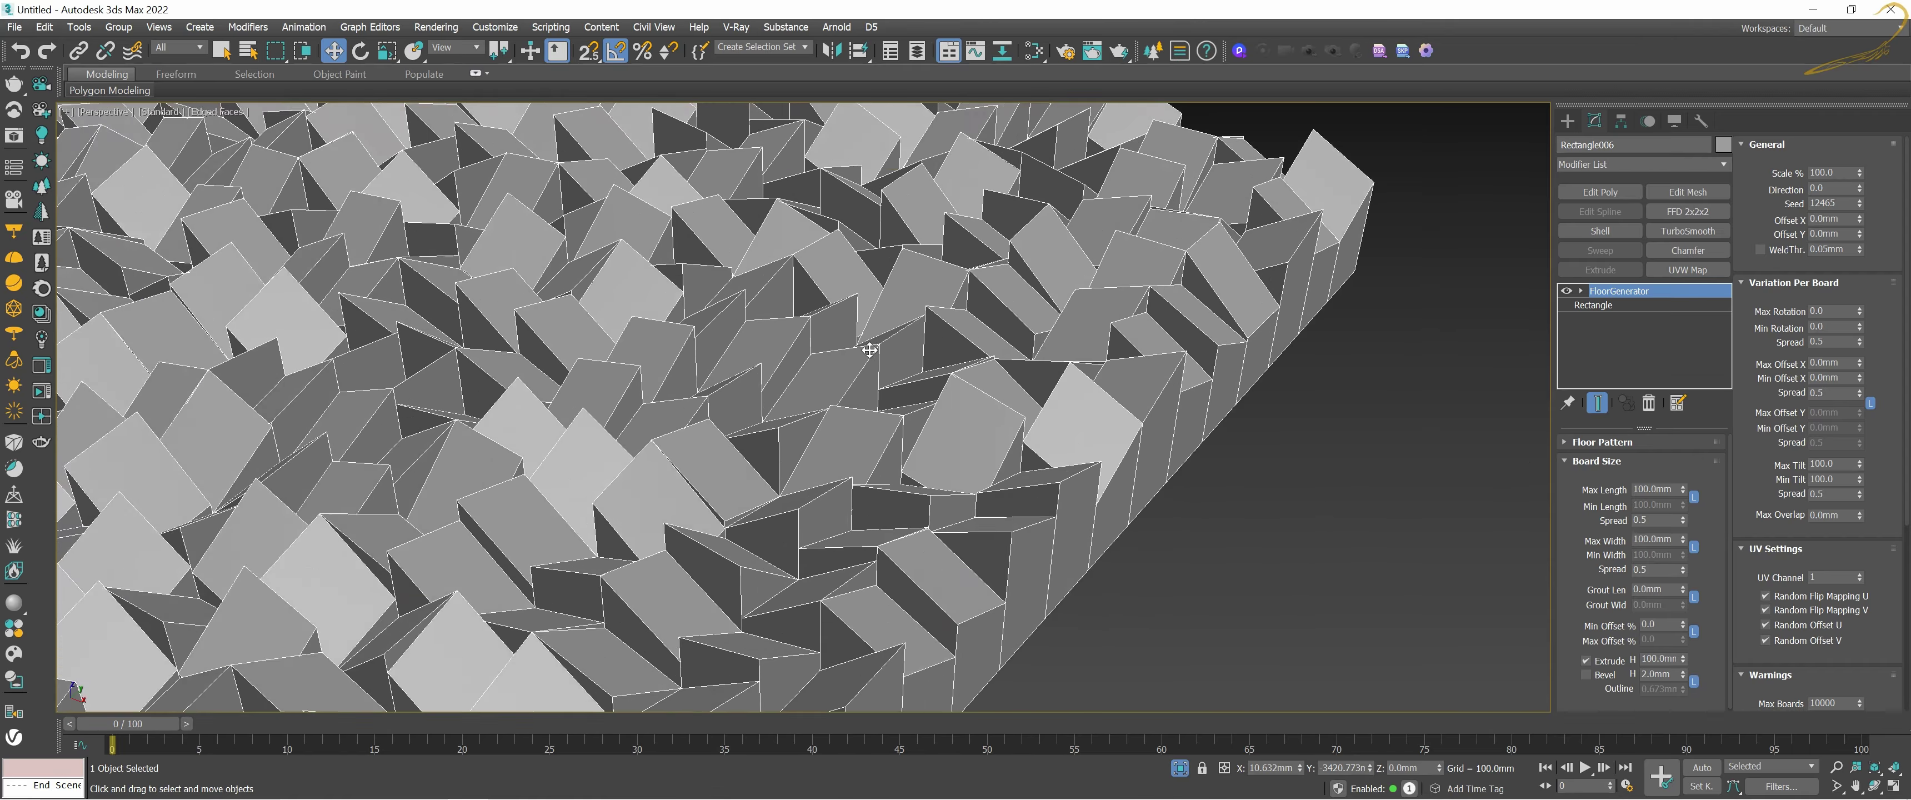
{"action": "key", "text": "alt+Tab"}
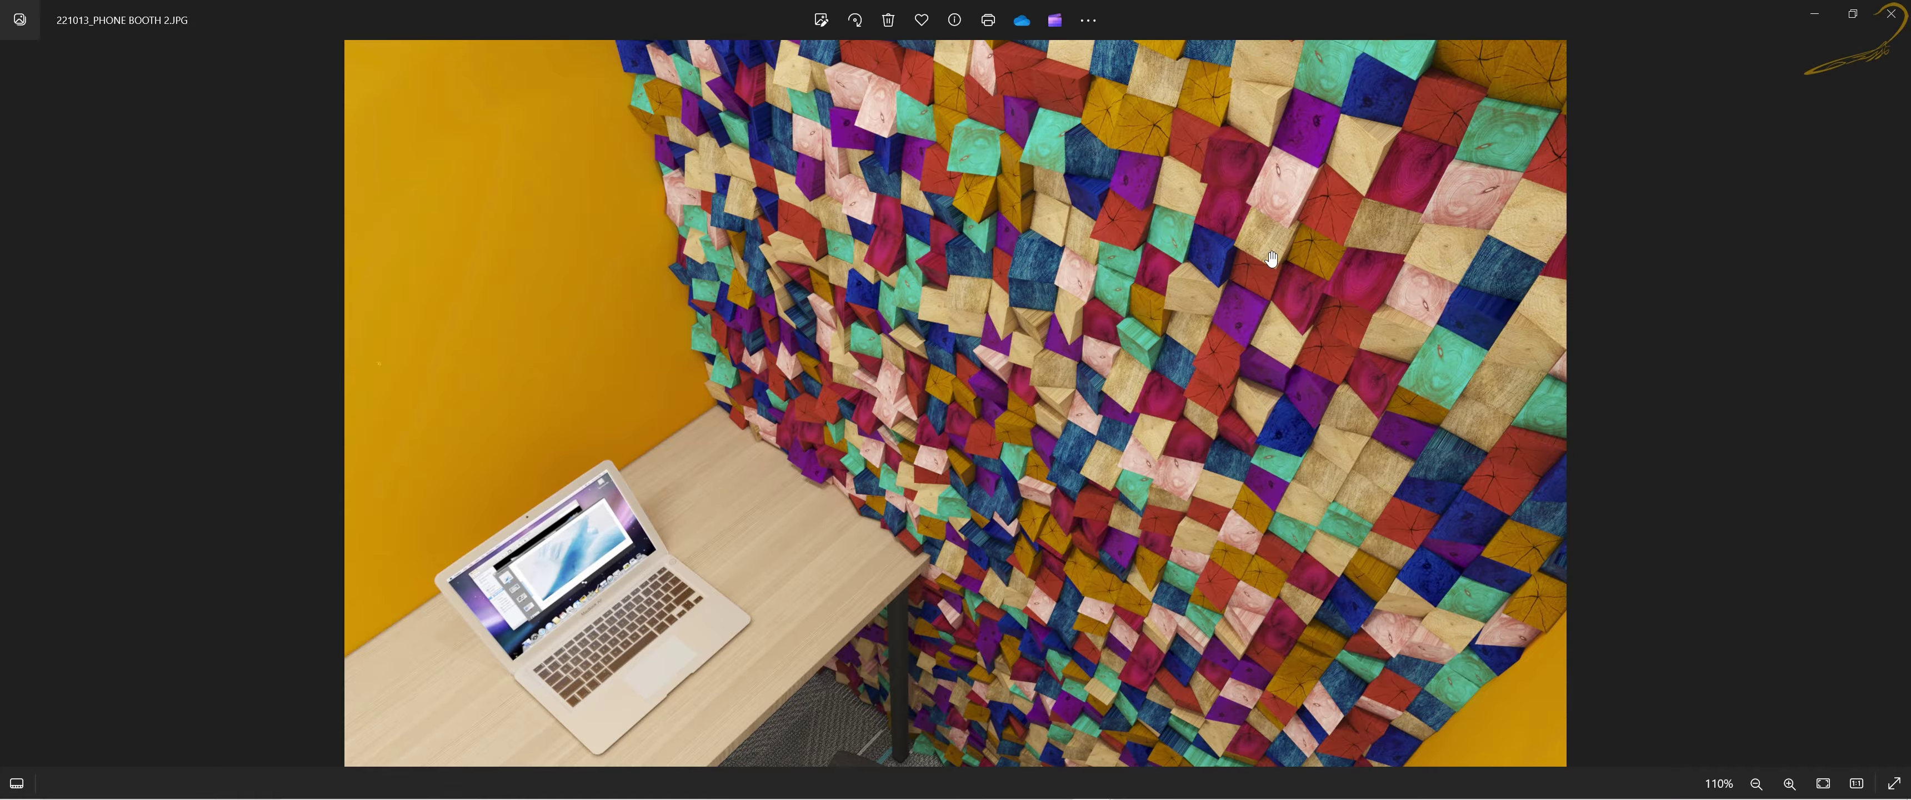
{"action": "key", "text": "alt+Tab"}
Step: In Variation Per Board, set the board Min Tilt to 0 and Max Tilt to 50
{"action": "scroll", "coordinate": [1165, 336], "scroll_direction": "down", "scroll_amount": 2}
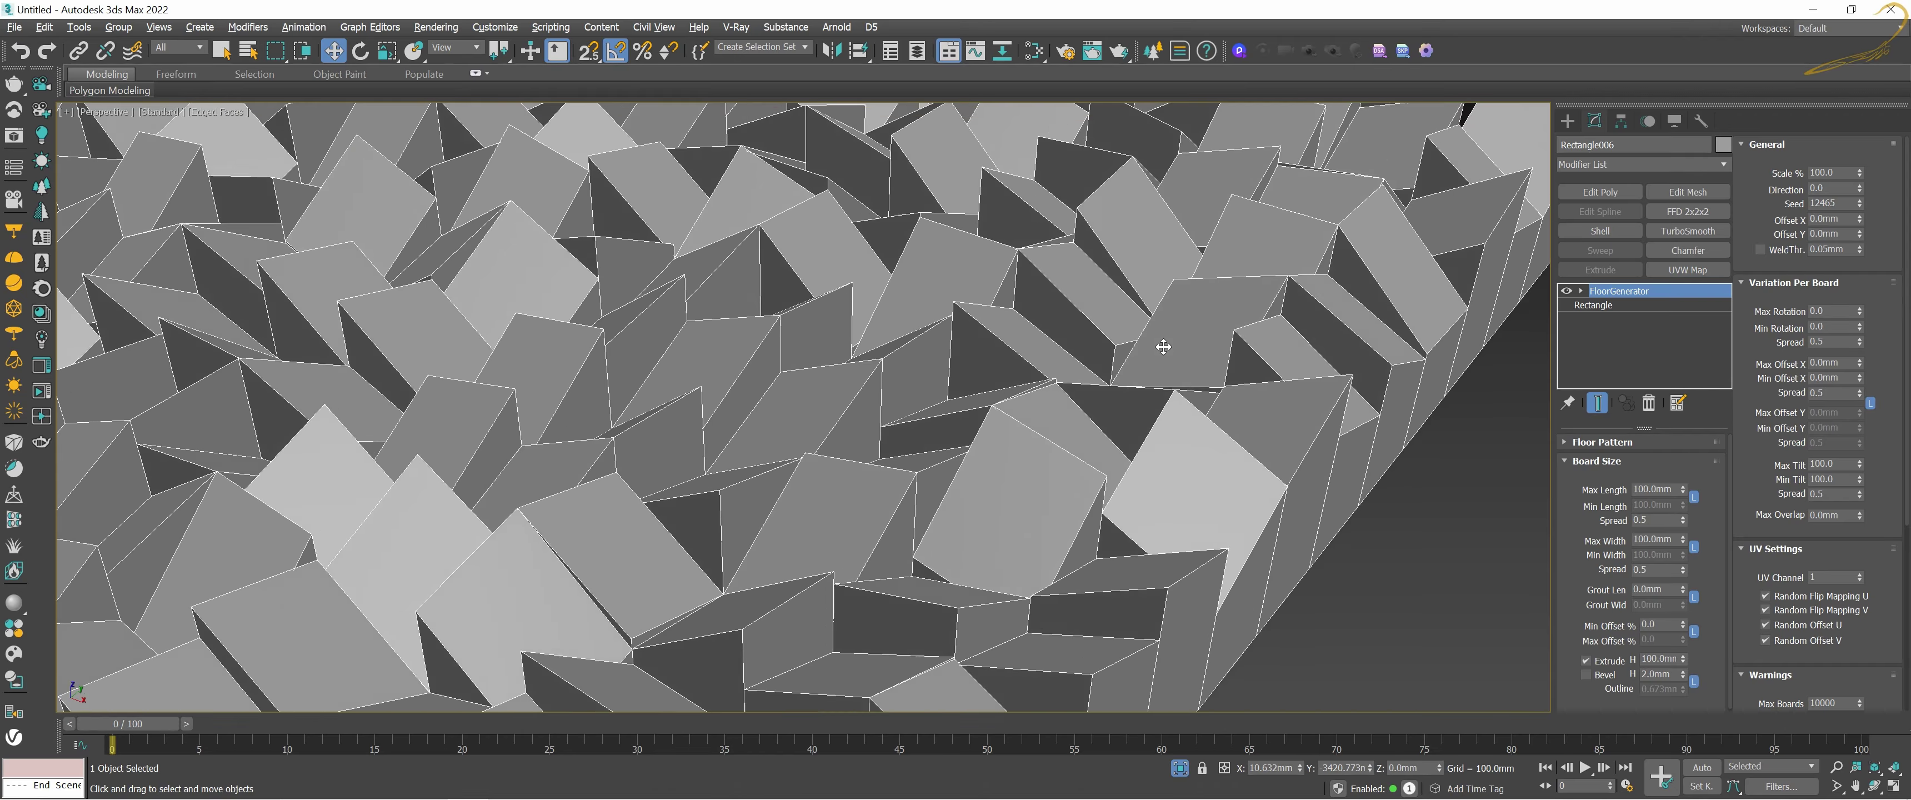
{"action": "scroll", "coordinate": [1157, 343], "scroll_direction": "down", "scroll_amount": 2}
{"action": "scroll", "coordinate": [1156, 344], "scroll_direction": "down", "scroll_amount": 2}
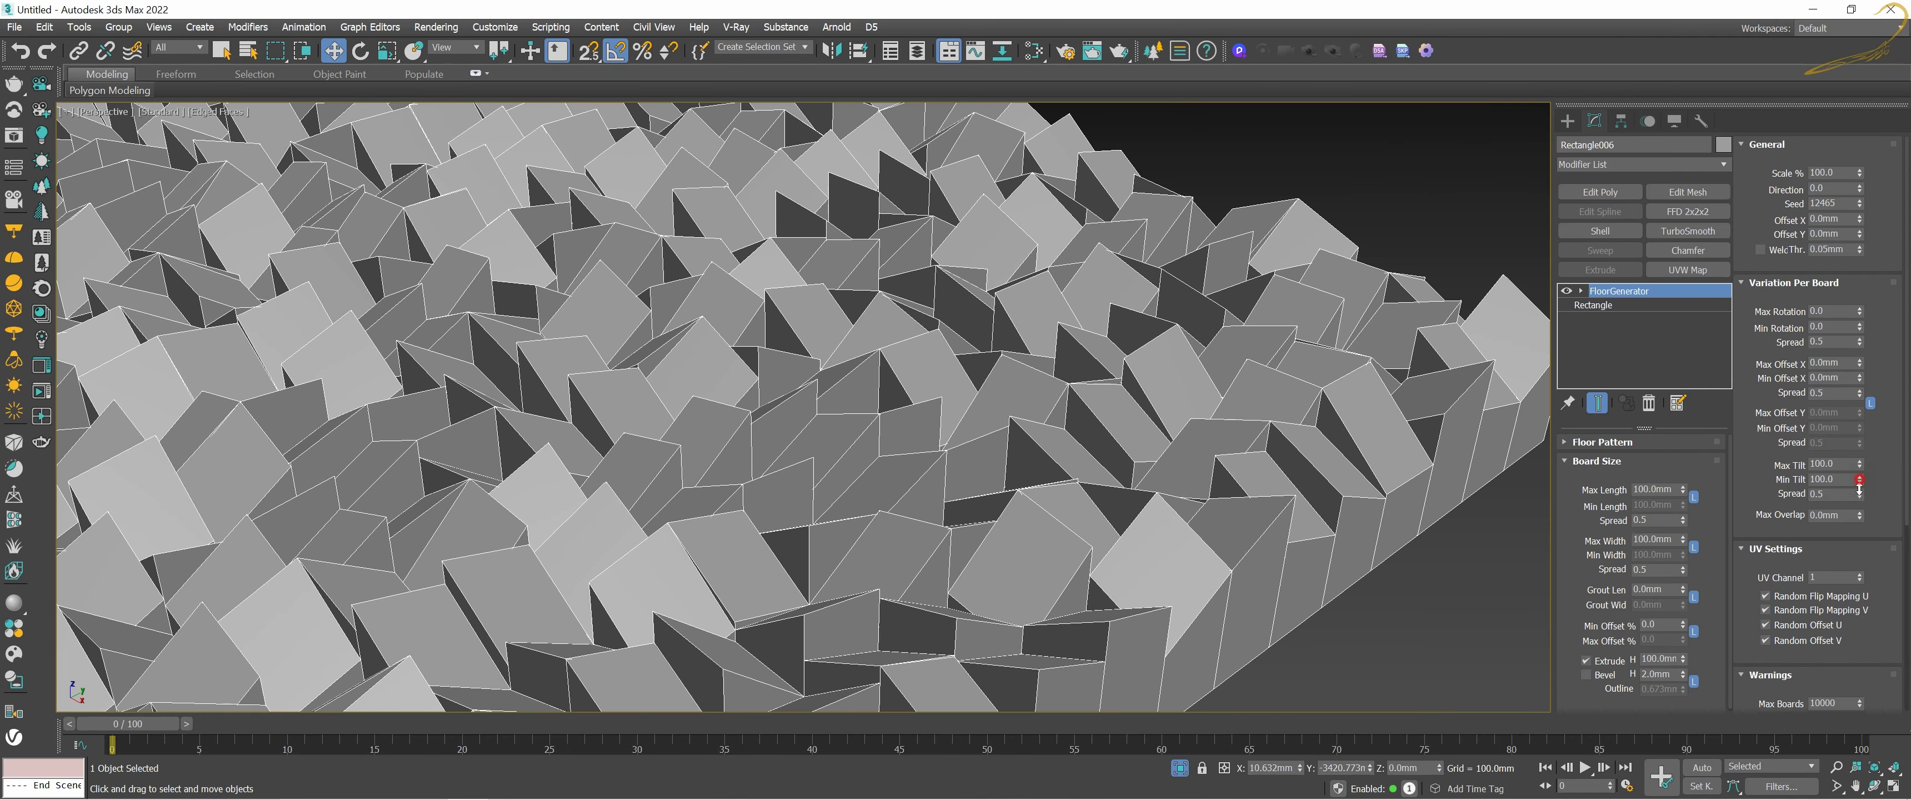
{"action": "left_click_drag", "start_coordinate": [1859, 482], "coordinate": [1869, 529]}
{"action": "double_click", "coordinate": [1842, 480]}
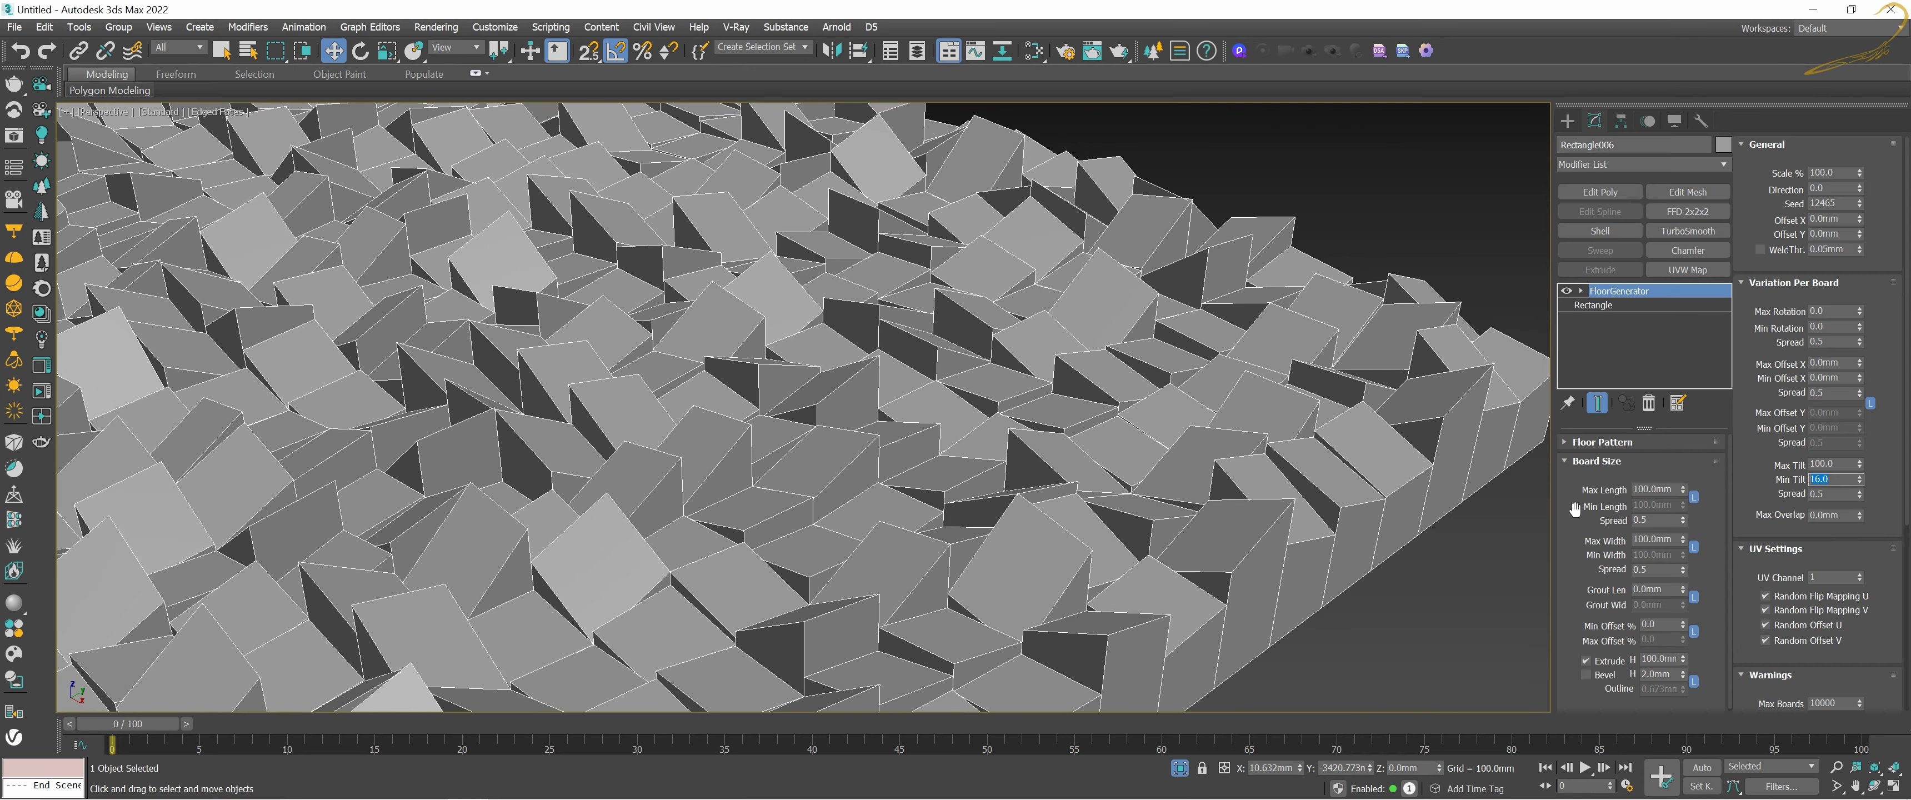
{"action": "type", "text": "10"}
{"action": "key", "text": "Return"}
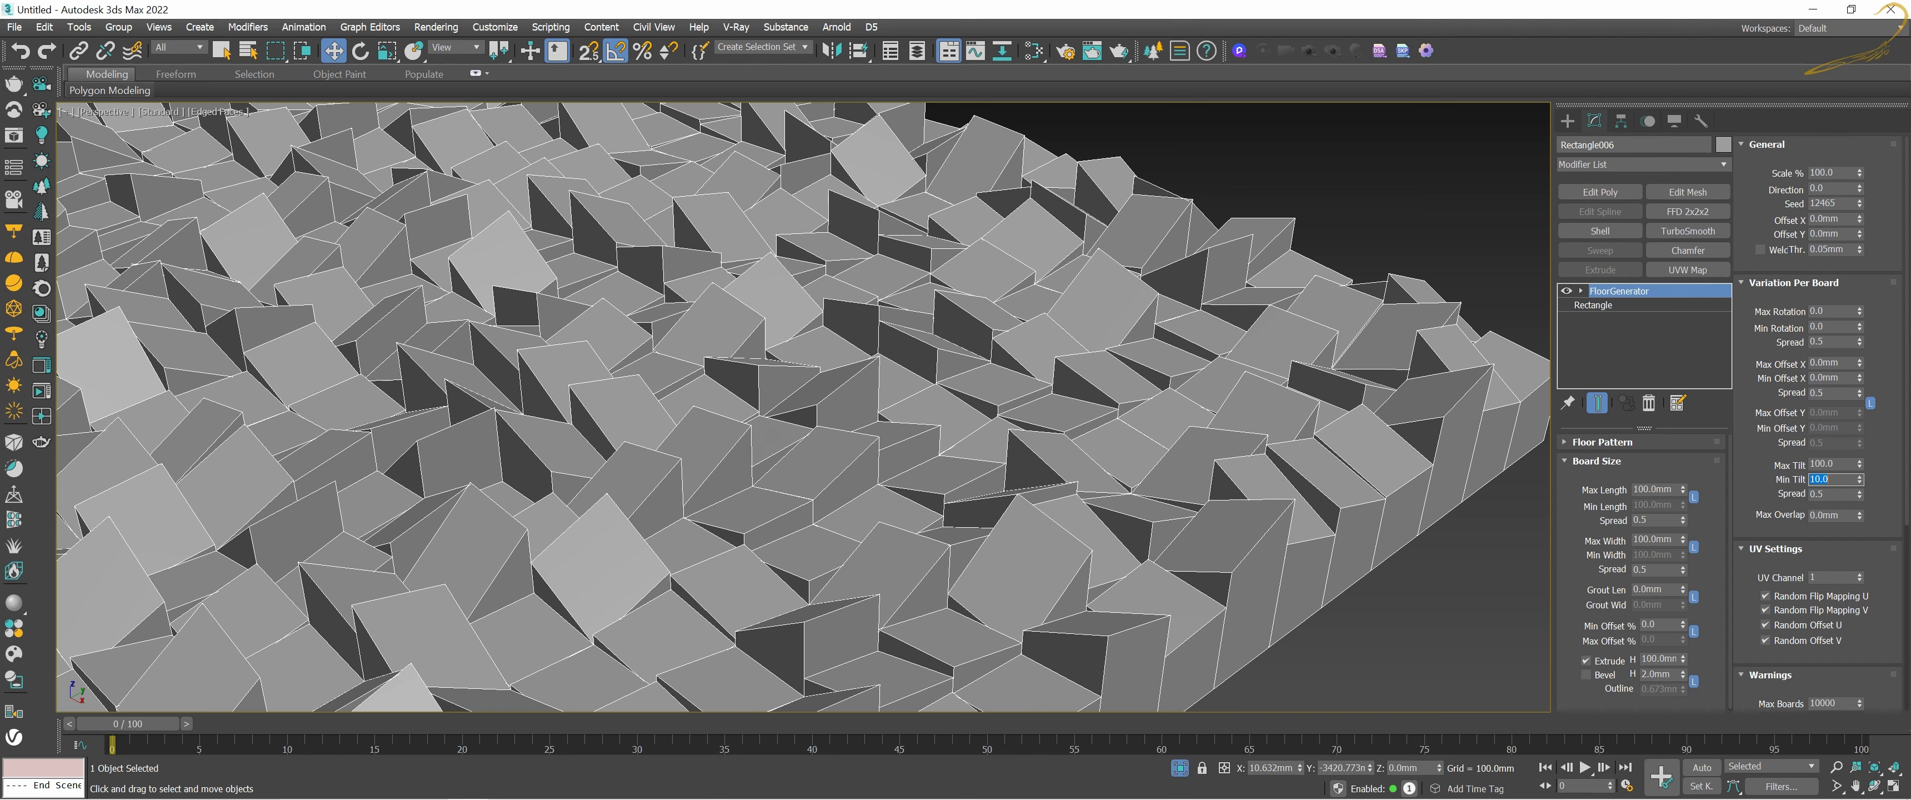
{"action": "type", "text": "0"}
{"action": "key", "text": "Return"}
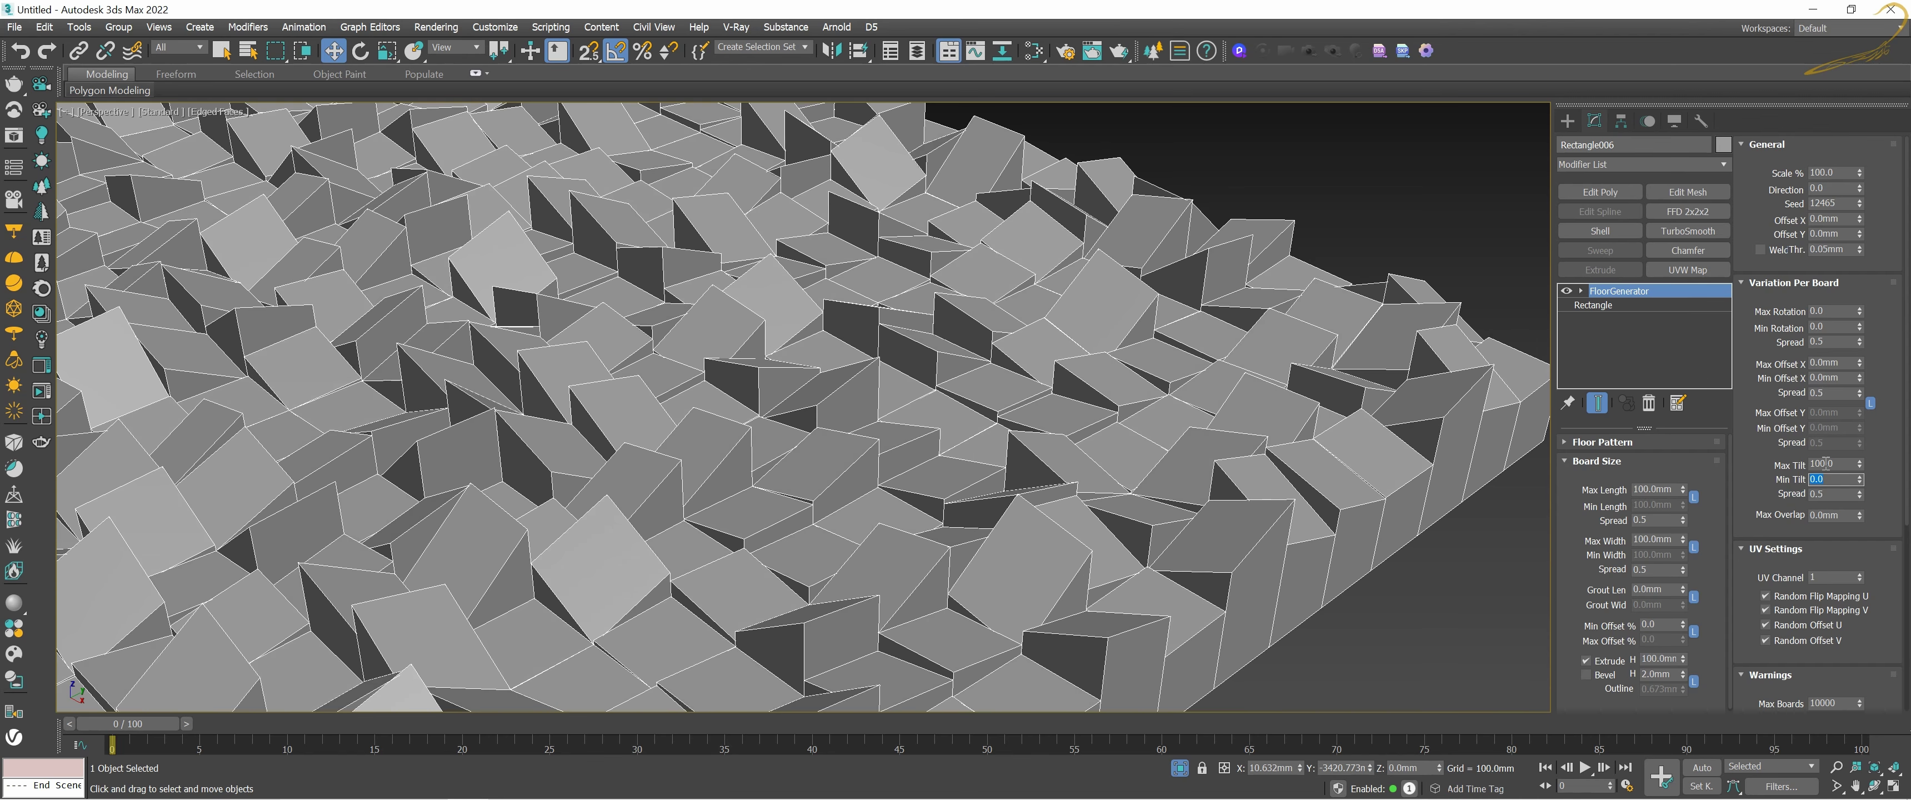
{"action": "left_click_drag", "start_coordinate": [1857, 465], "coordinate": [1857, 484]}
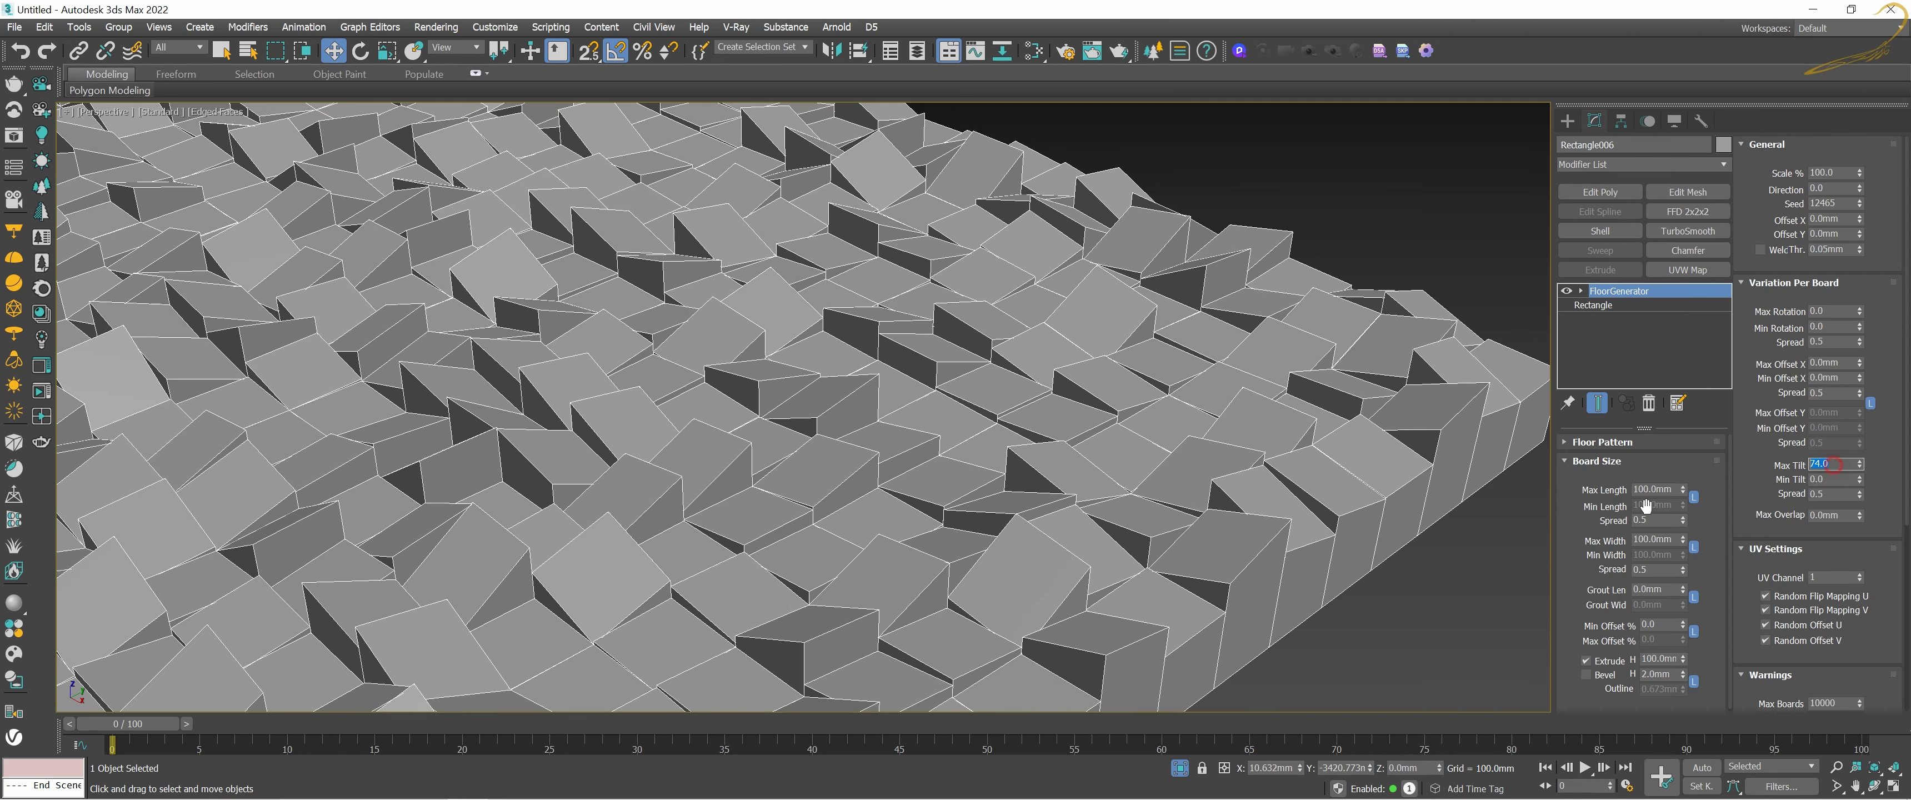
{"action": "type", "text": "50"}
{"action": "key", "text": "Return"}
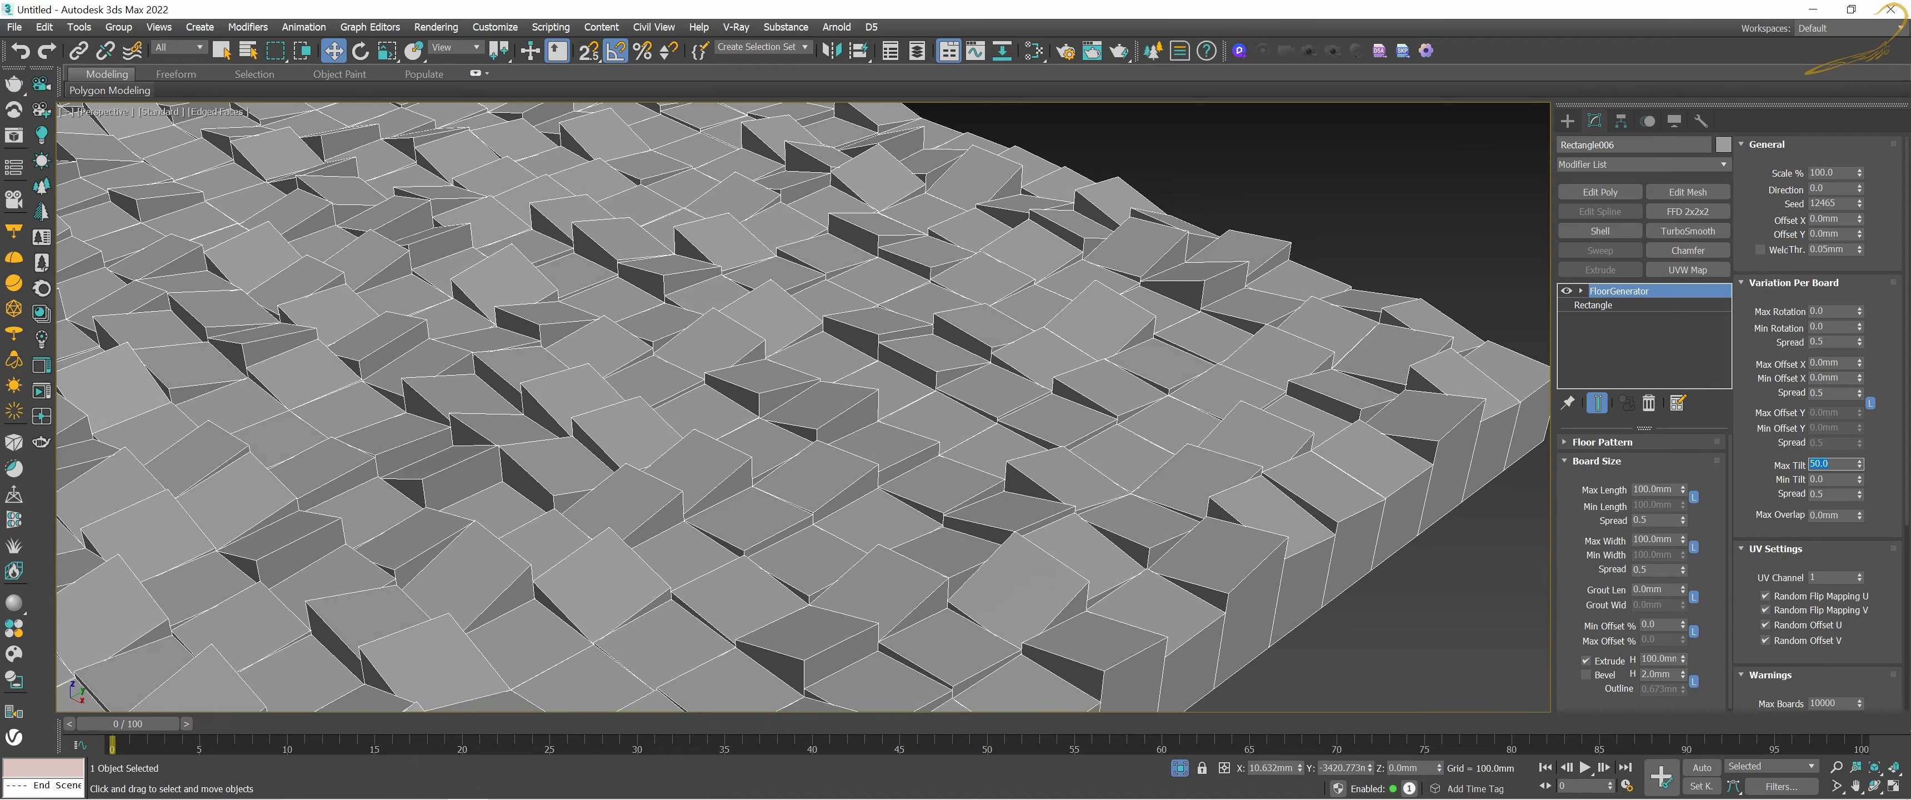
Step: Orbit the Perspective view down to inspect the slab's gentler tilted blocks and extruded edges
{"action": "scroll", "coordinate": [964, 430], "scroll_direction": "down", "scroll_amount": 3}
{"action": "scroll", "coordinate": [994, 387], "scroll_direction": "down", "scroll_amount": 3}
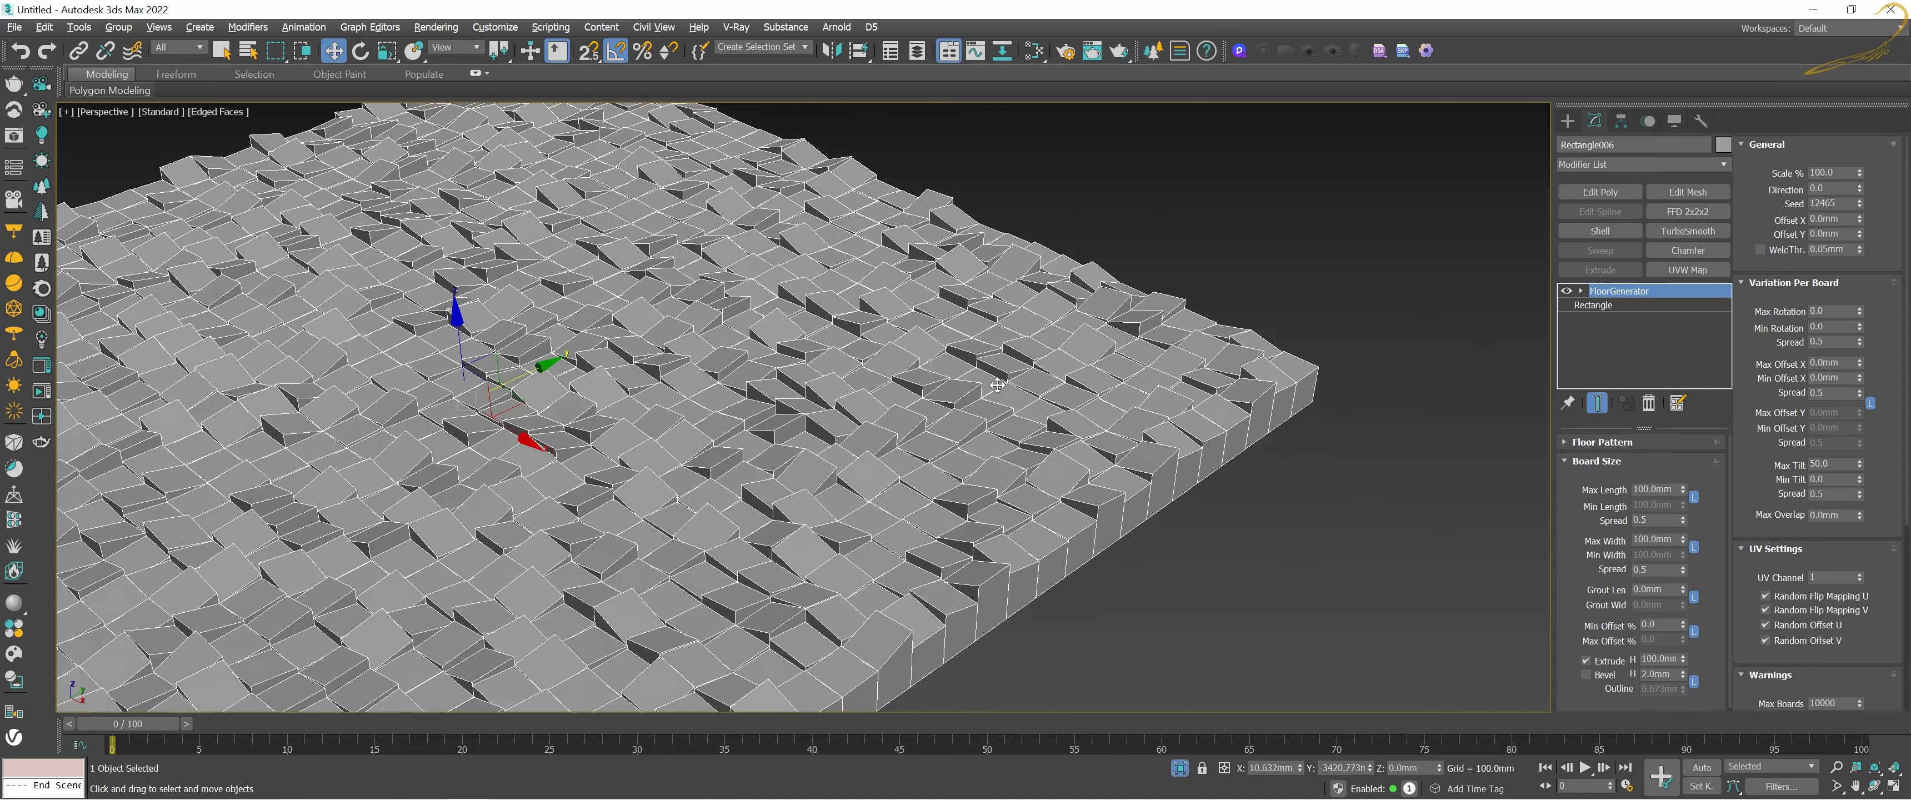
{"action": "scroll", "coordinate": [1021, 403], "scroll_direction": "down", "scroll_amount": 2}
{"action": "middle_click_drag", "start_coordinate": [1021, 403], "coordinate": [1112, 376], "text": "alt"}
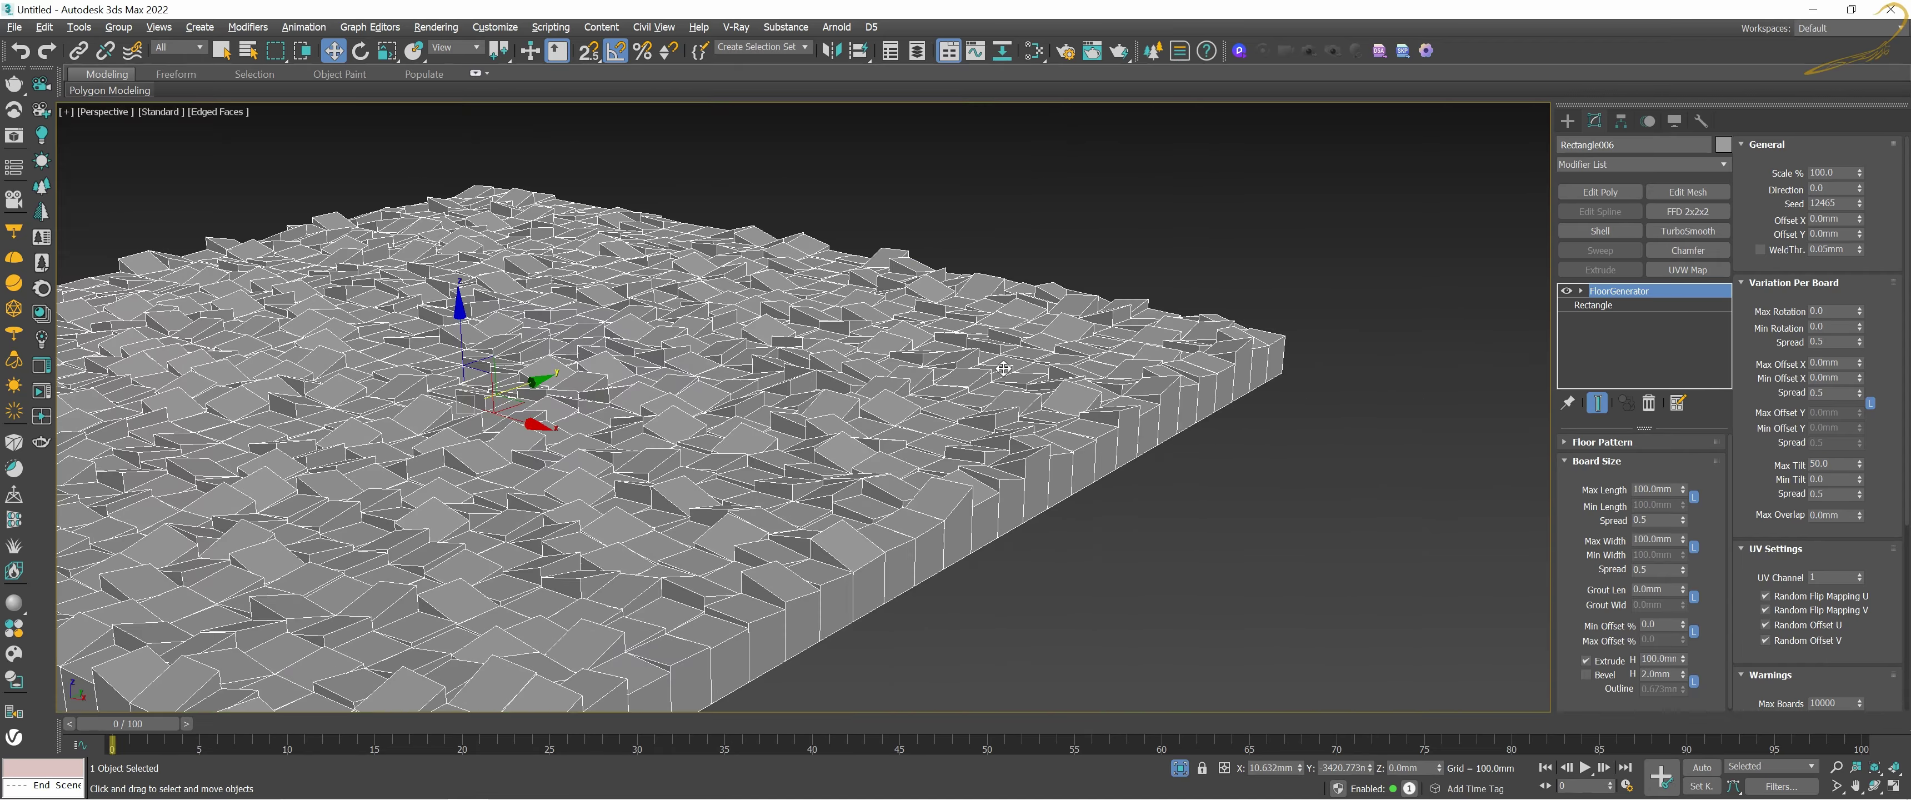
{"action": "scroll", "coordinate": [1119, 383], "scroll_direction": "up", "scroll_amount": 2}
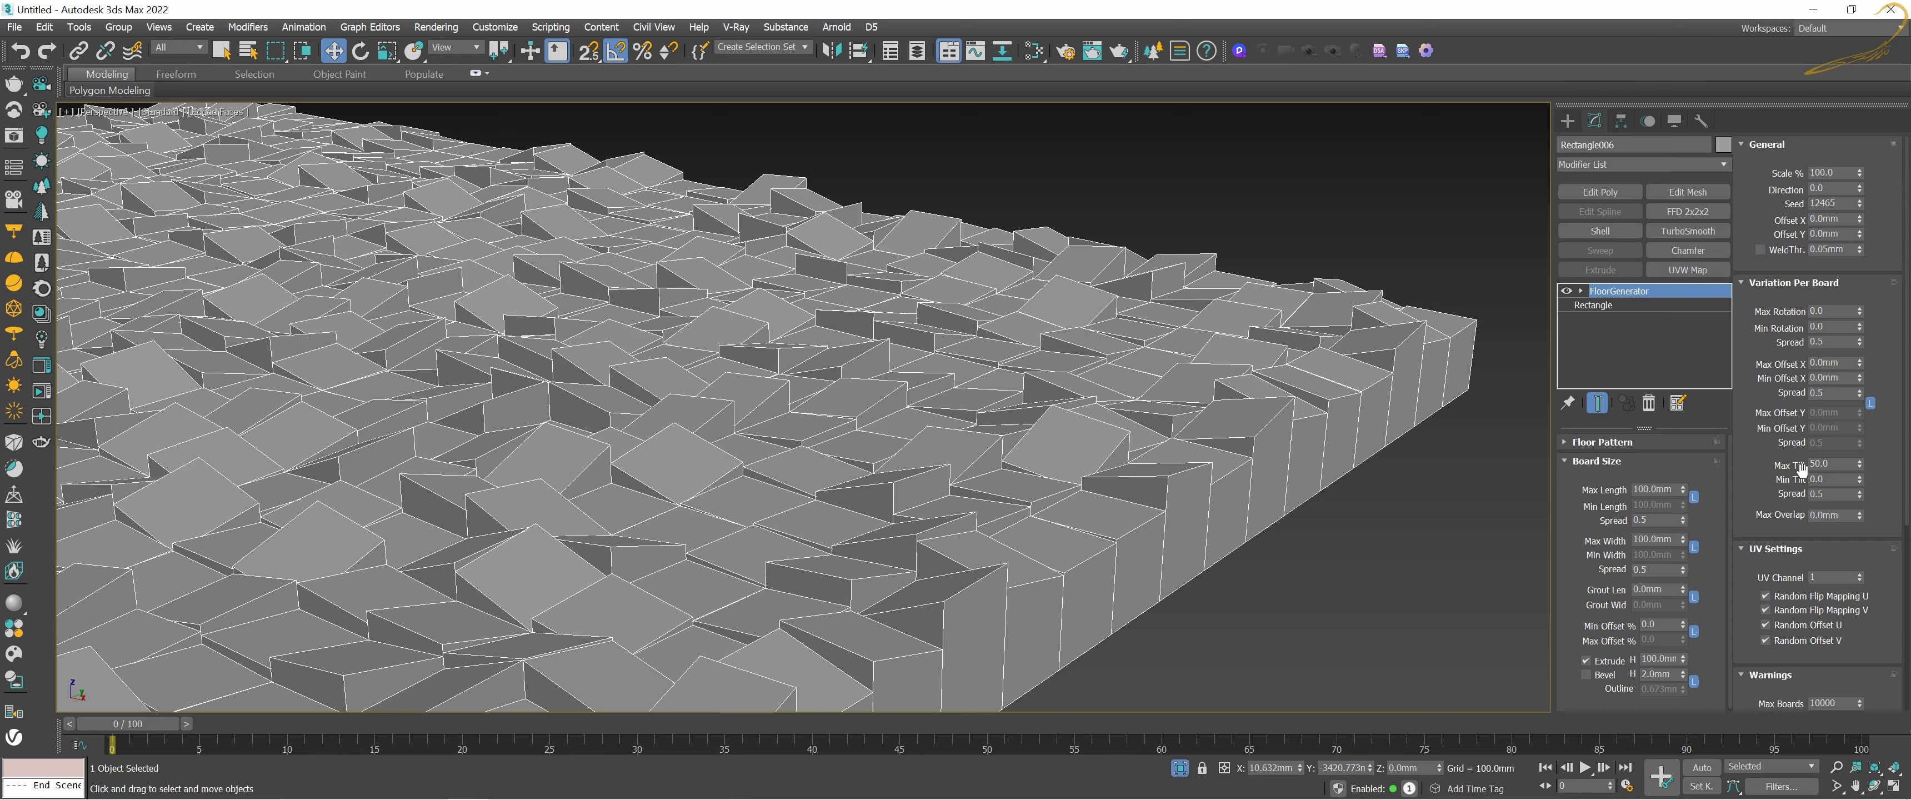
{"action": "scroll", "coordinate": [1798, 475], "scroll_direction": "down", "scroll_amount": 1}
{"action": "scroll", "coordinate": [1795, 460], "scroll_direction": "down", "scroll_amount": 1}
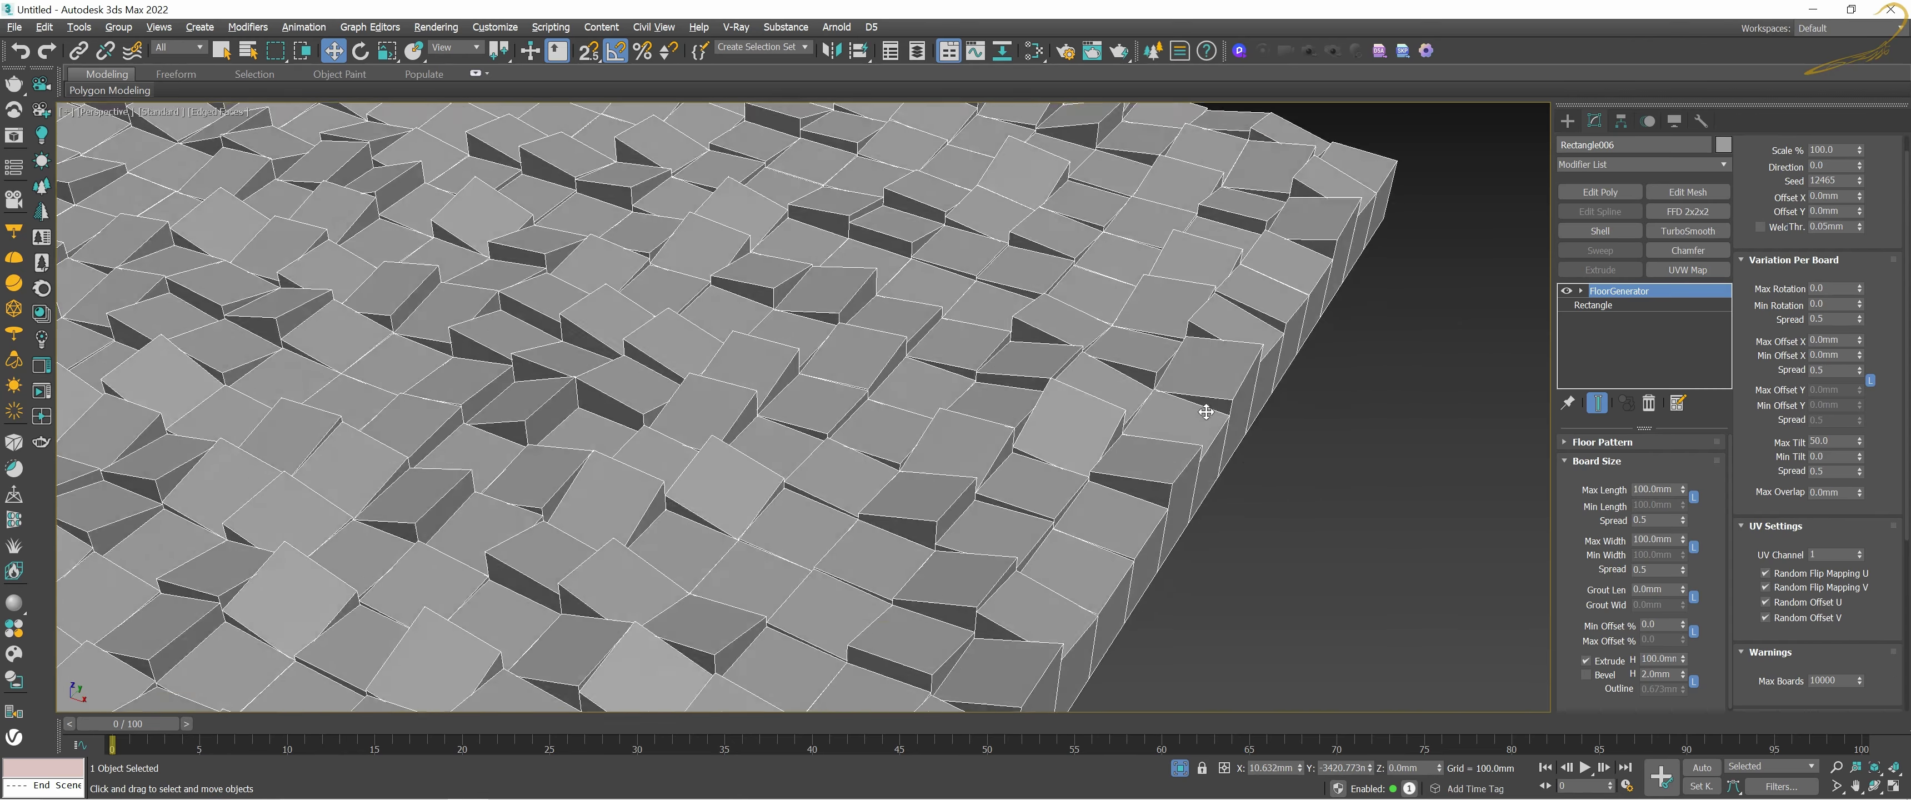
Step: Test Max Tilt Spread values up to 1.0, then reset the spread to 0.5
{"action": "mouse_move", "coordinate": [1188, 387]}
{"action": "middle_mouse_down", "text": "alt"}
{"action": "mouse_move", "coordinate": [1071, 356]}
{"action": "mouse_move", "coordinate": [1153, 415]}
{"action": "middle_mouse_up", "text": "alt"}
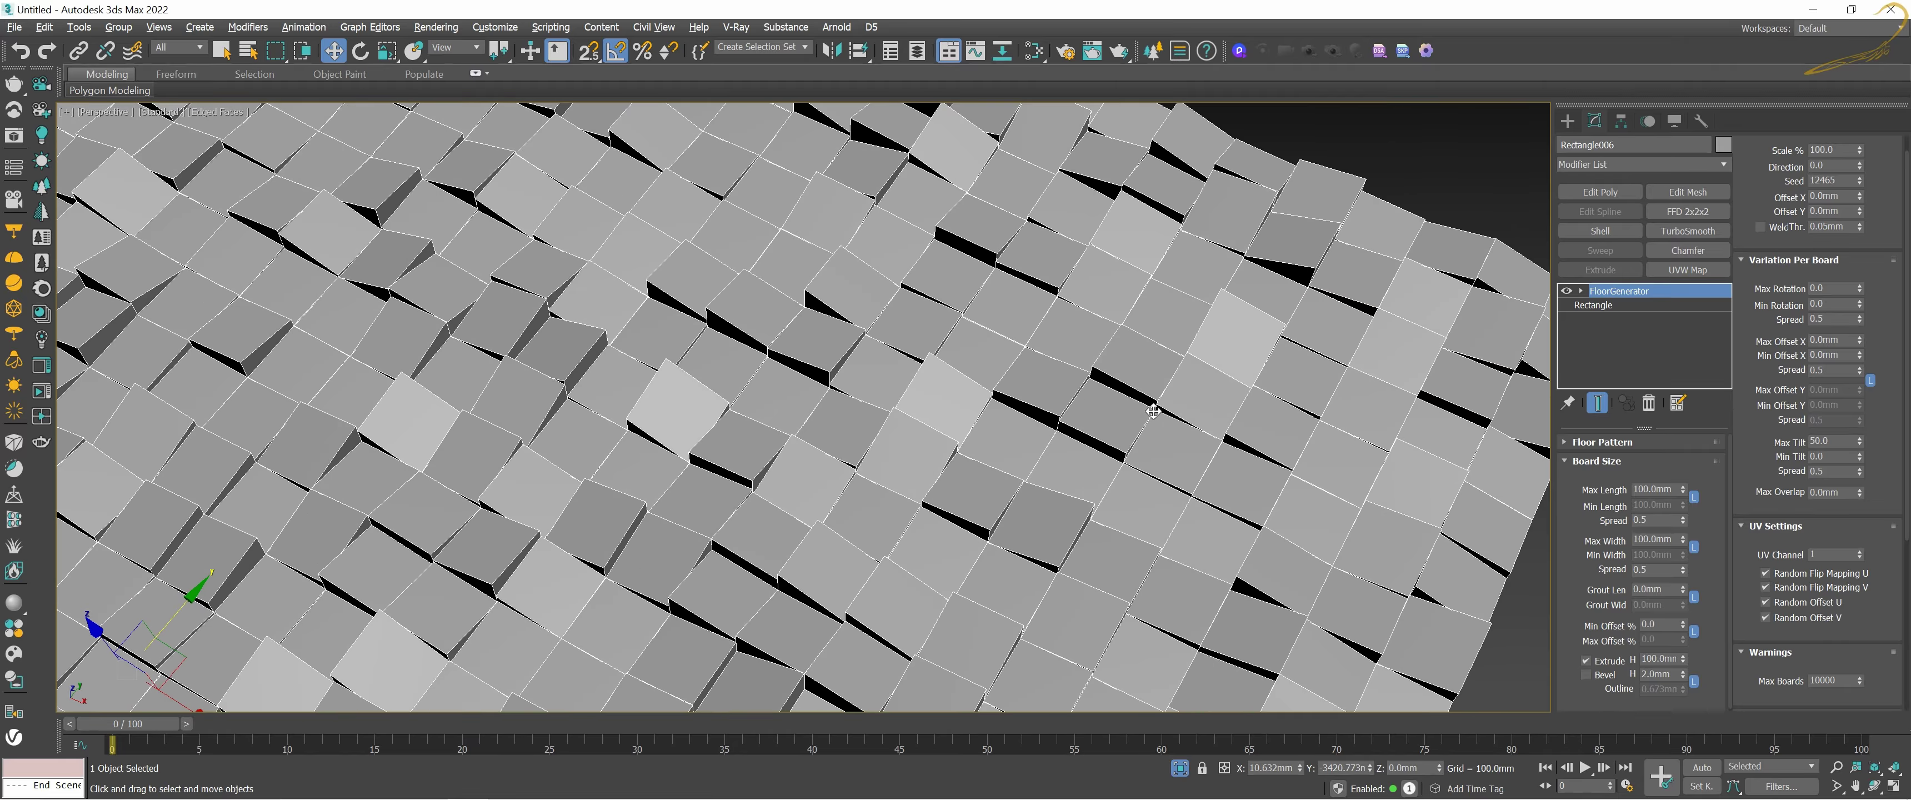
{"action": "key", "text": "alt+Tab"}
{"action": "middle_click_drag", "start_coordinate": [1177, 371], "coordinate": [1187, 410], "text": "alt"}
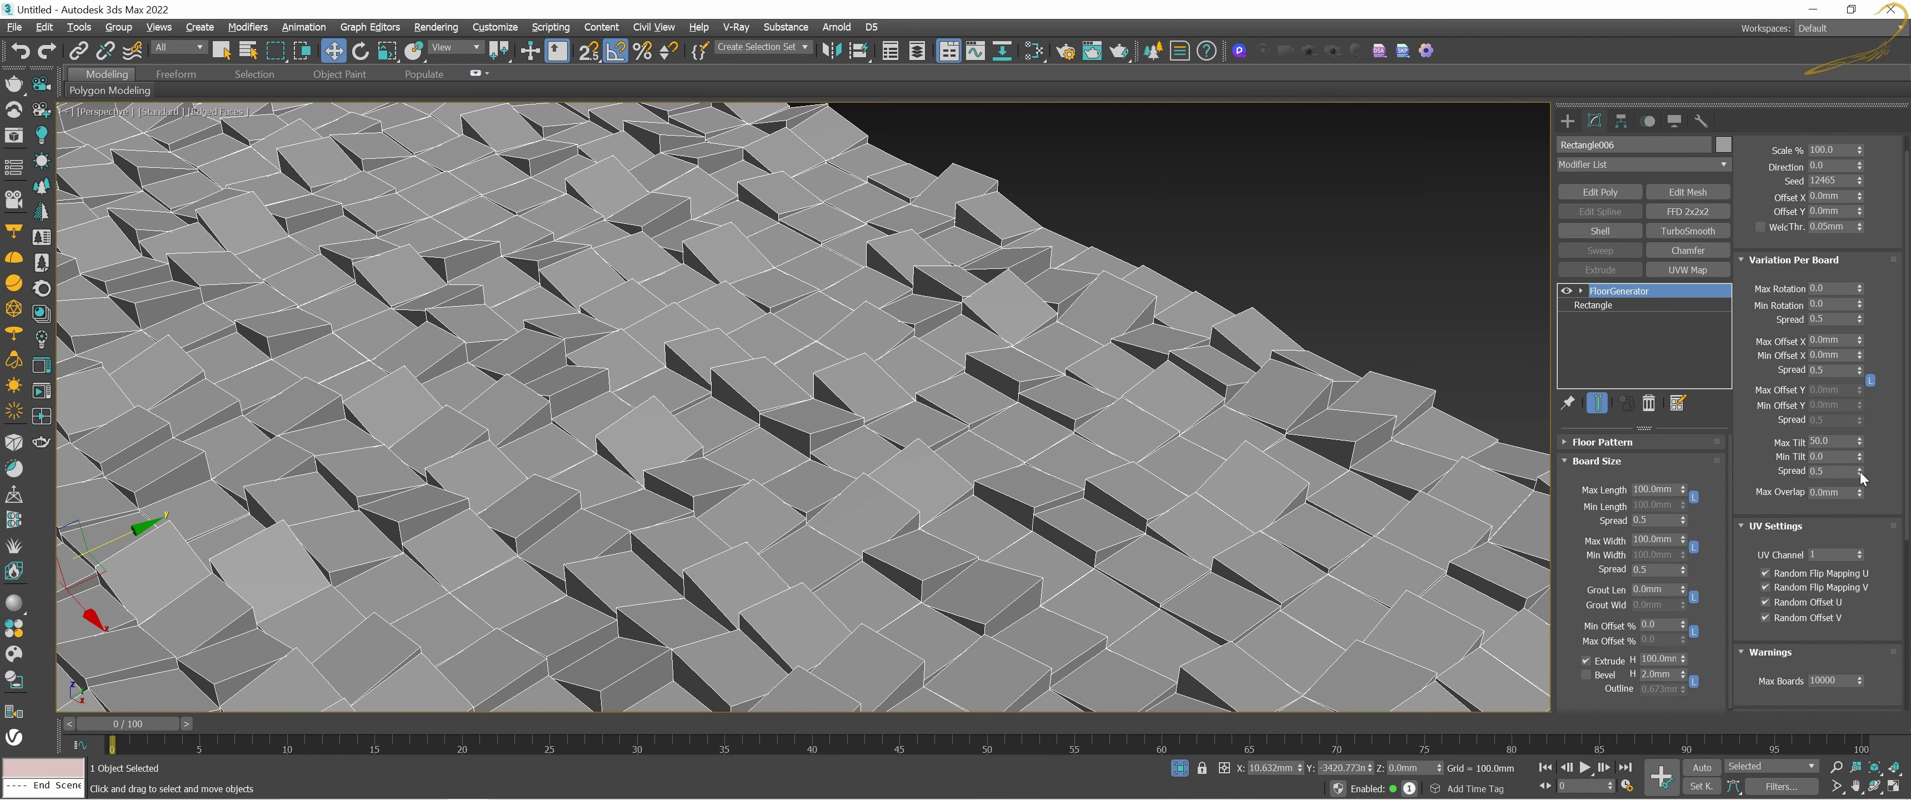
{"action": "left_click_drag", "start_coordinate": [1859, 474], "coordinate": [1873, 518]}
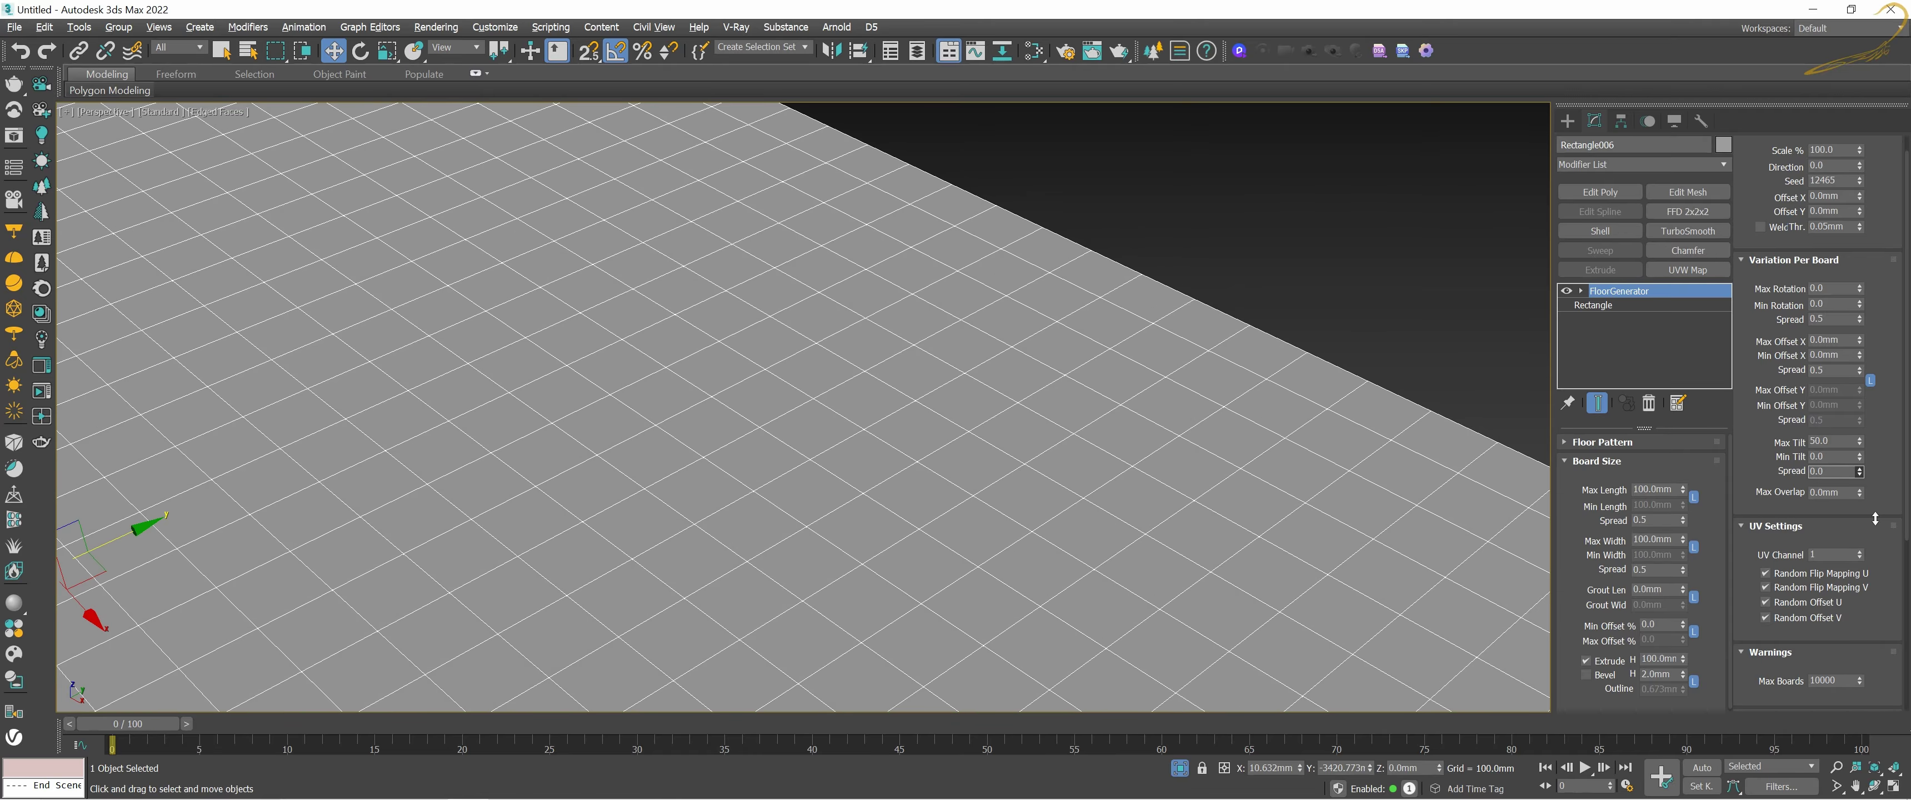
{"action": "left_click_drag", "start_coordinate": [1874, 517], "coordinate": [1873, 400]}
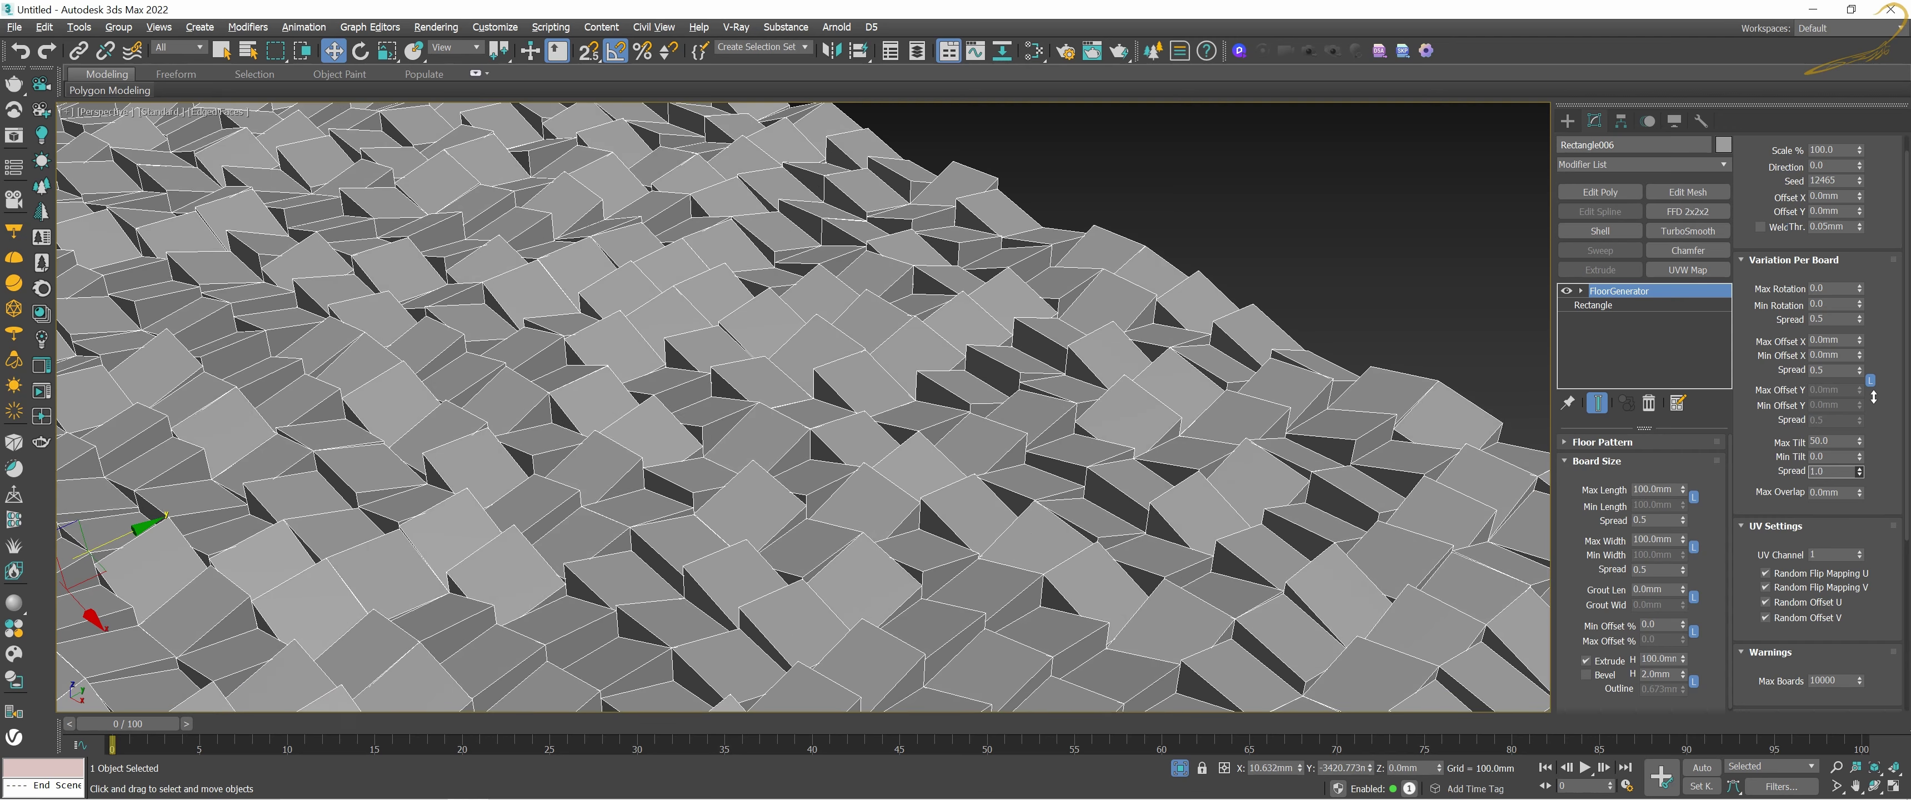
{"action": "right_click", "coordinate": [1873, 397]}
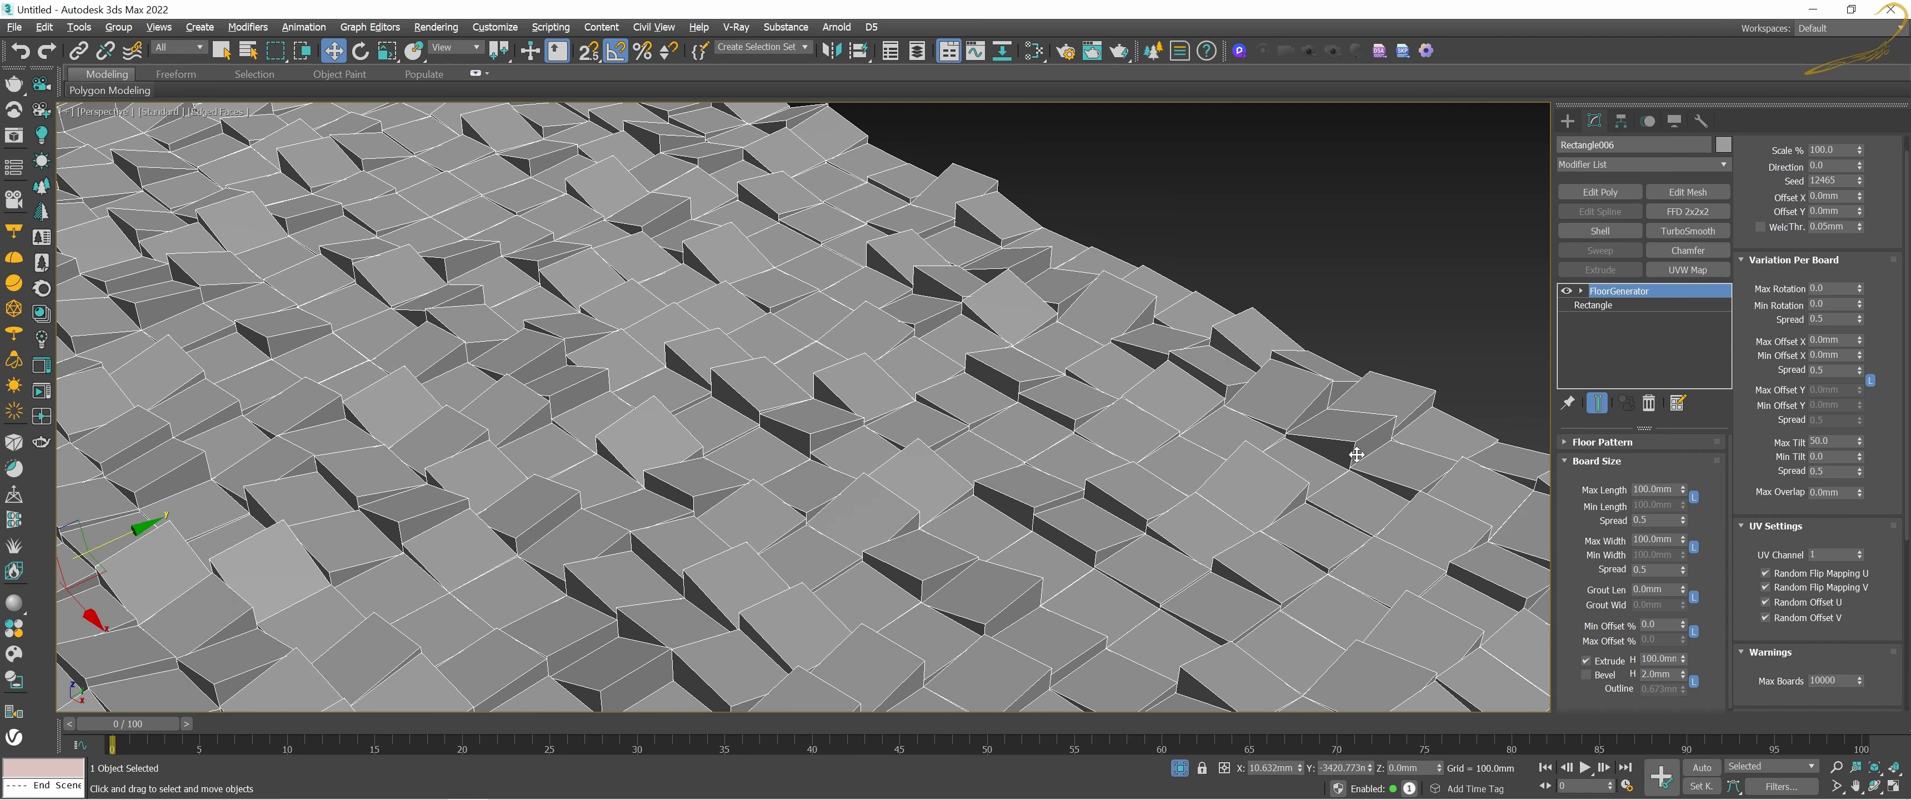
Step: Shift the view toward the floor's corner and bring up the phone booth reference photo
{"action": "middle_click_drag", "start_coordinate": [1356, 455], "coordinate": [1191, 349]}
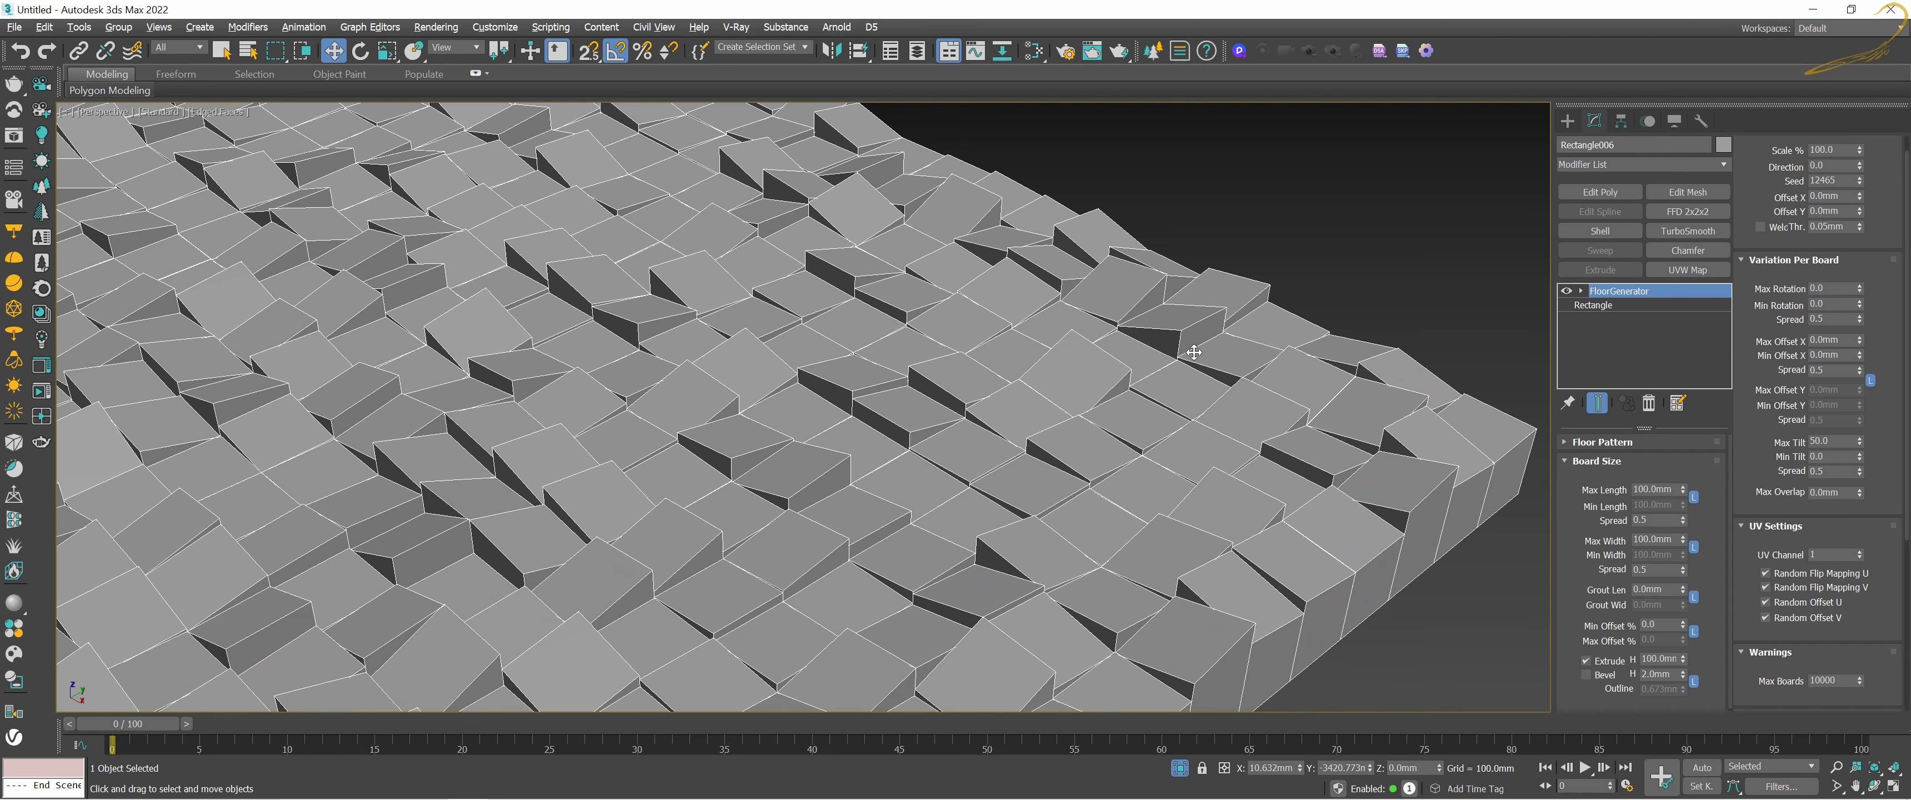
{"action": "scroll", "coordinate": [1194, 353], "scroll_direction": "up", "scroll_amount": 3}
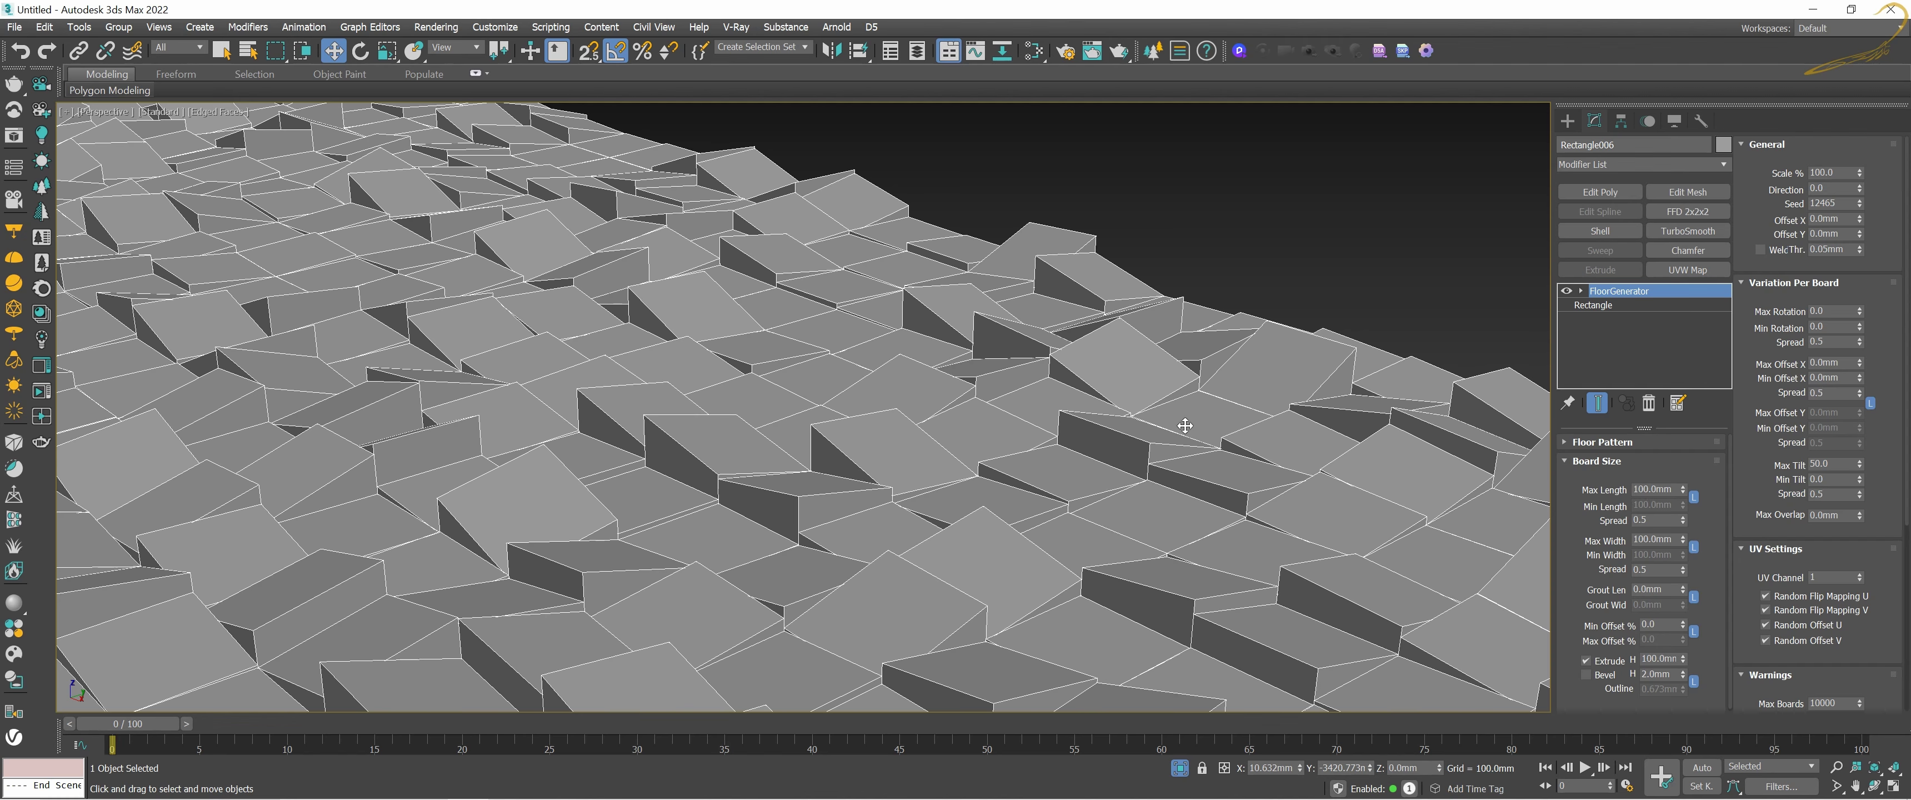
{"action": "key", "text": "alt+Tab"}
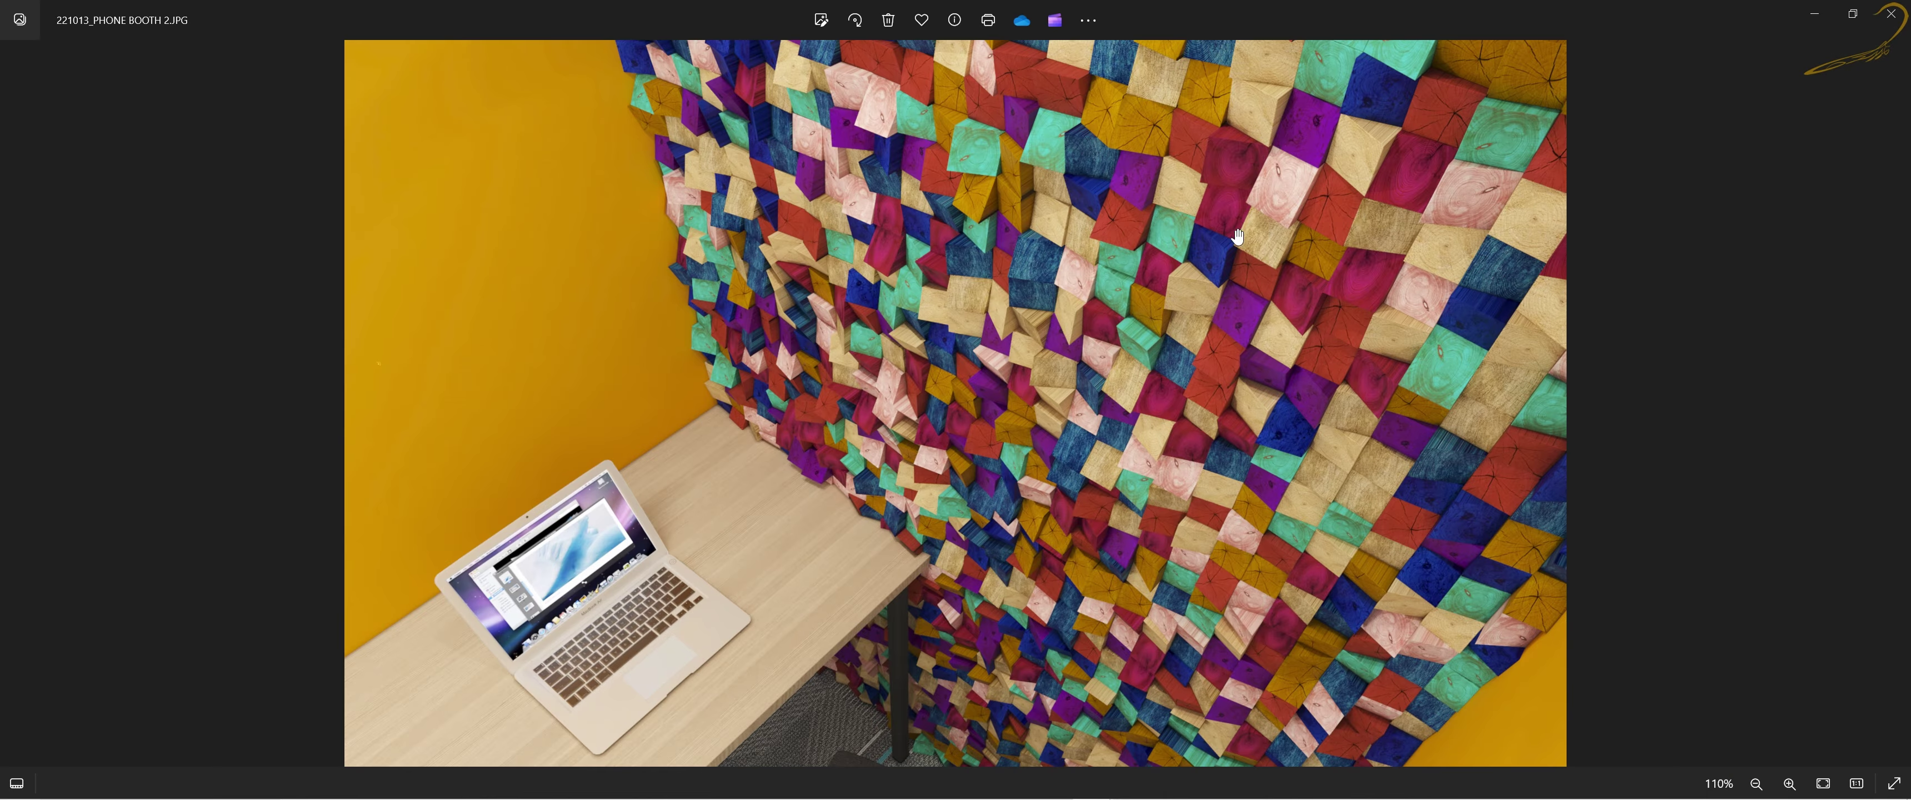
Step: Back in 3ds Max, pan, zoom and orbit to view the tilted blocks obliquely and overhead
{"action": "key", "text": "alt+Tab"}
{"action": "scroll", "coordinate": [1188, 451], "scroll_direction": "up", "scroll_amount": 4}
{"action": "scroll", "coordinate": [1189, 451], "scroll_direction": "down", "scroll_amount": 5}
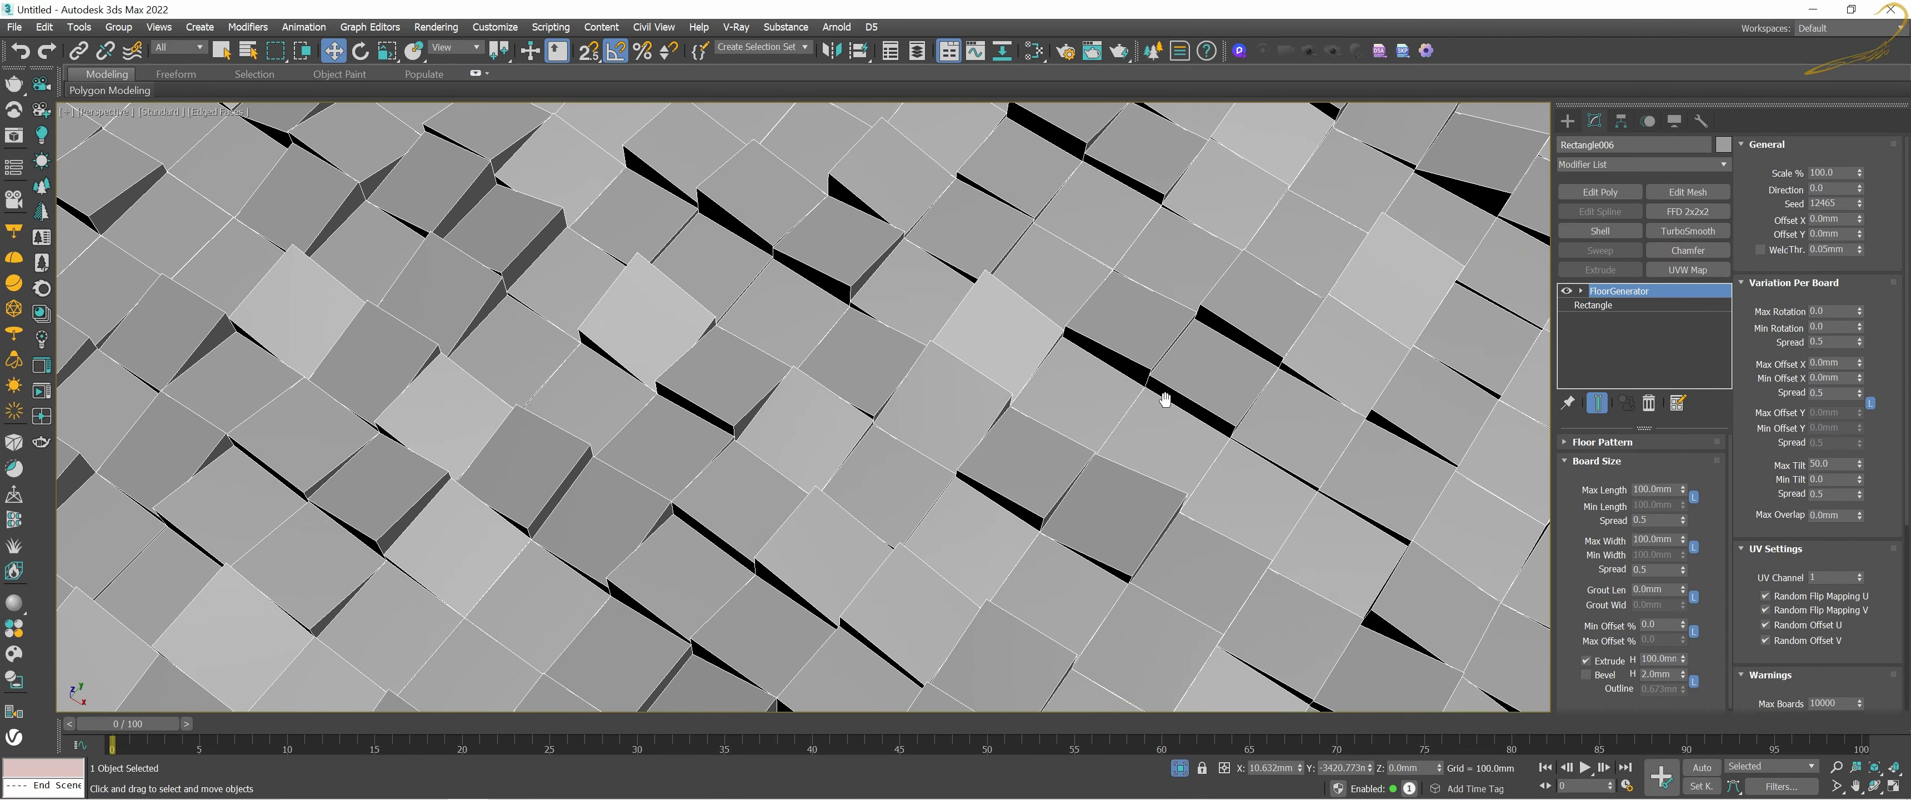
{"action": "mouse_move", "coordinate": [1188, 451]}
{"action": "middle_mouse_down"}
{"action": "mouse_move", "coordinate": [1209, 398]}
{"action": "mouse_move", "coordinate": [1210, 473]}
{"action": "middle_mouse_up"}
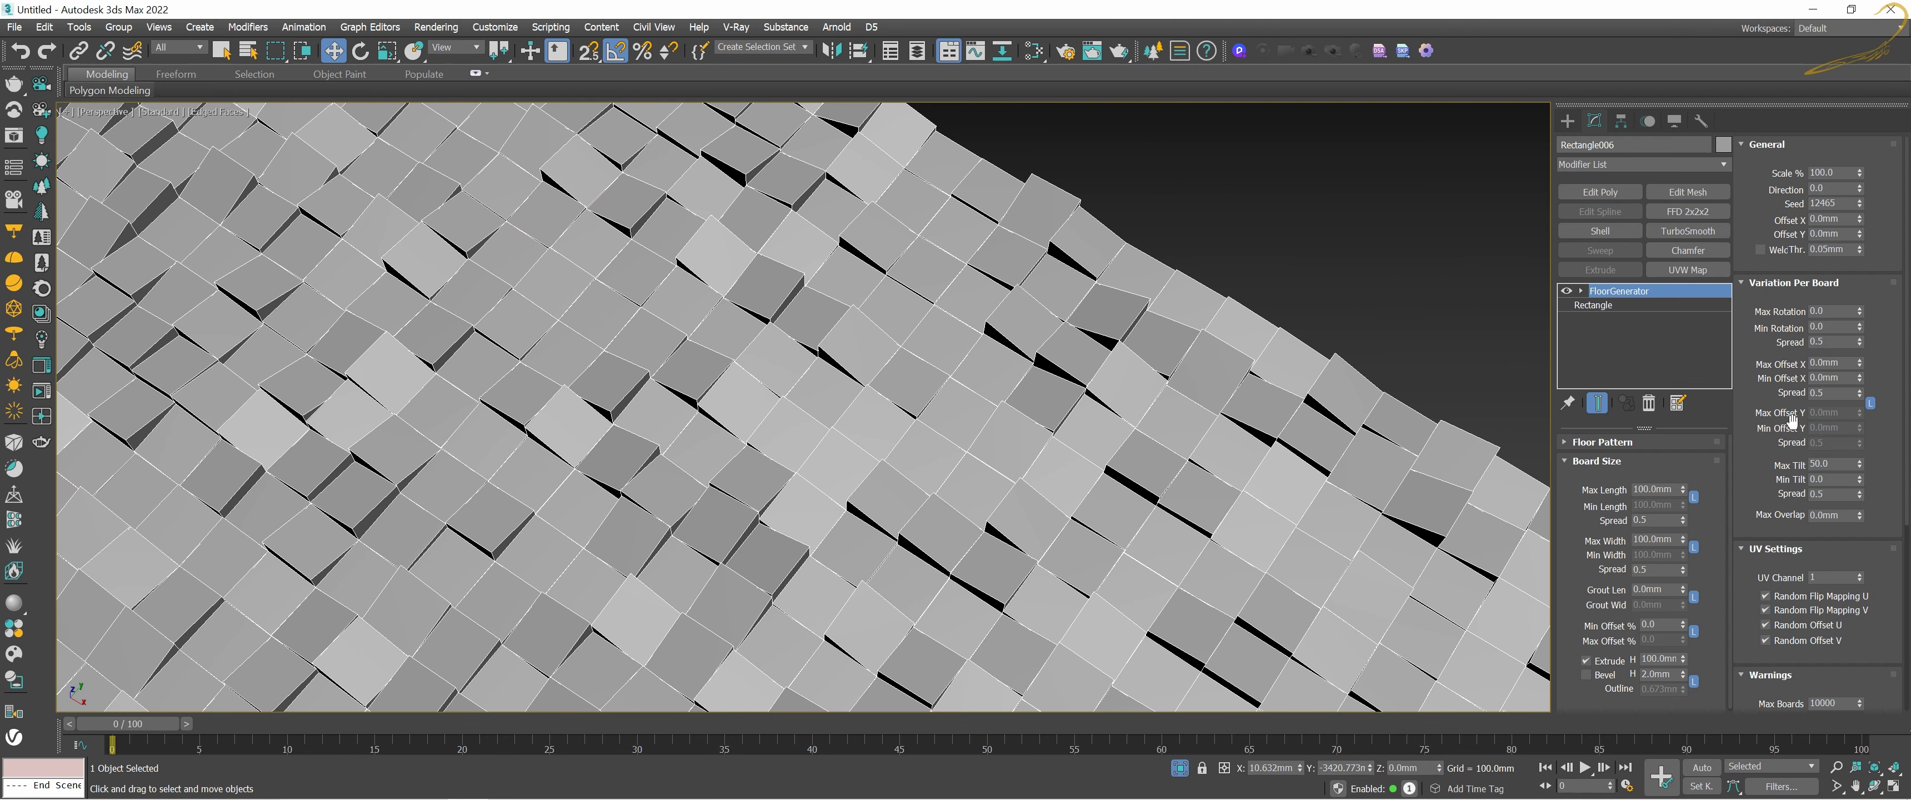
{"action": "left_click", "coordinate": [1860, 363]}
{"action": "mouse_move", "coordinate": [1238, 420]}
{"action": "middle_mouse_down", "text": "alt"}
{"action": "mouse_move", "coordinate": [1215, 393]}
{"action": "mouse_move", "coordinate": [1179, 431]}
{"action": "middle_mouse_up", "text": "alt"}
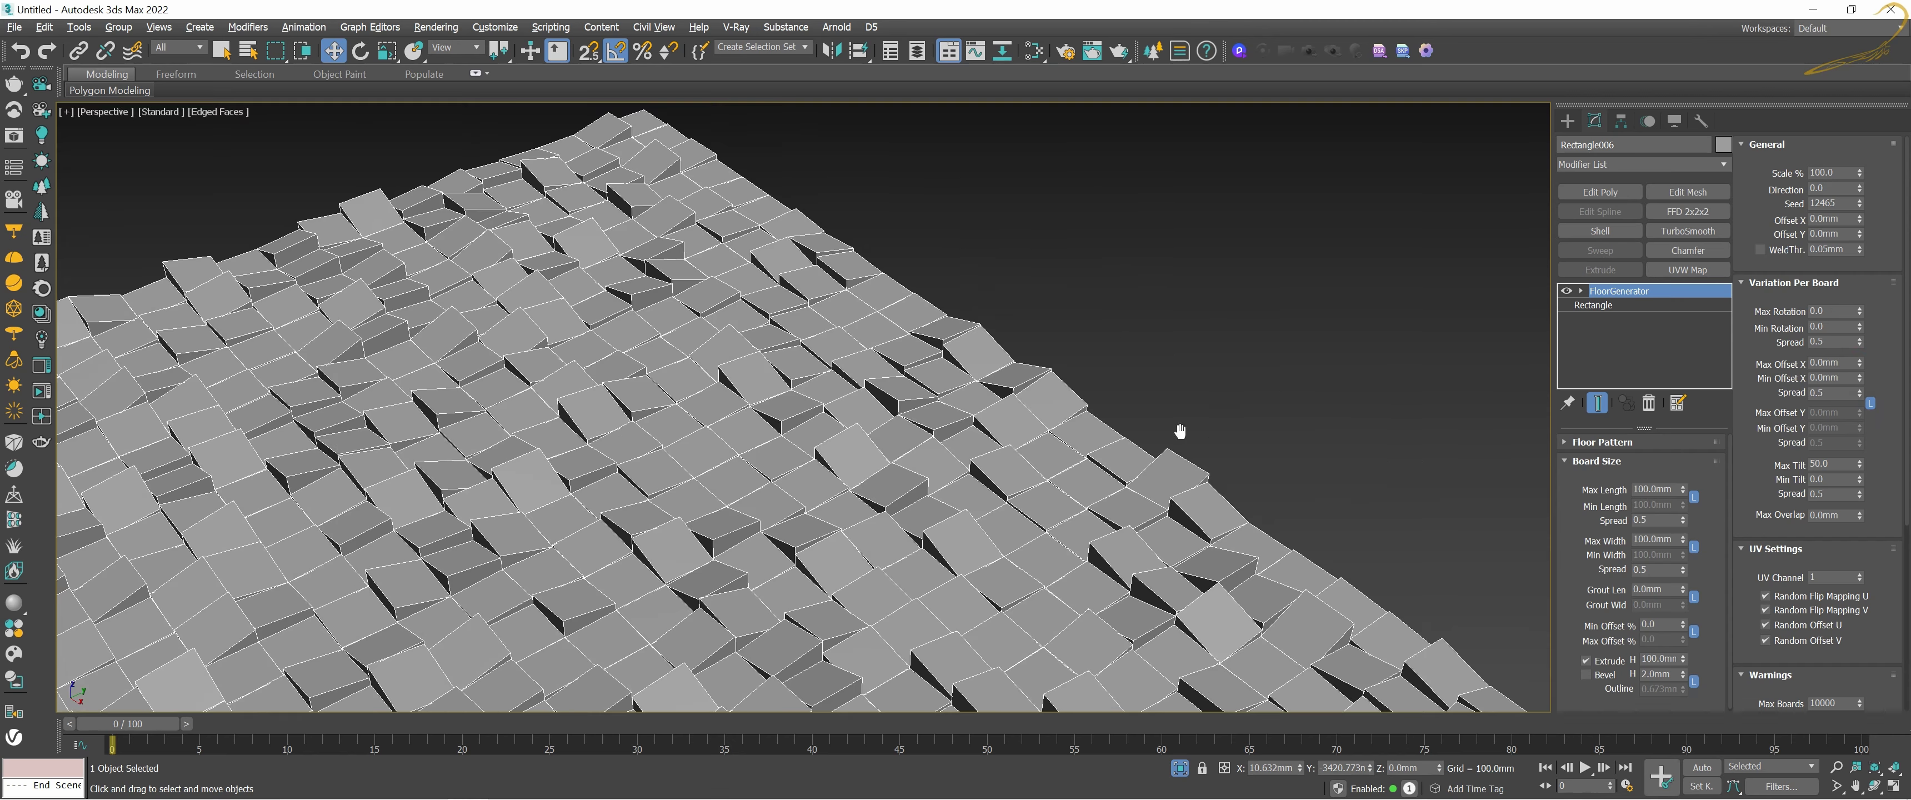
{"action": "scroll", "coordinate": [1172, 412], "scroll_direction": "down", "scroll_amount": 5}
{"action": "scroll", "coordinate": [1167, 402], "scroll_direction": "down", "scroll_amount": 2}
{"action": "scroll", "coordinate": [1259, 517], "scroll_direction": "up", "scroll_amount": 3}
{"action": "scroll", "coordinate": [1256, 468], "scroll_direction": "up", "scroll_amount": 3}
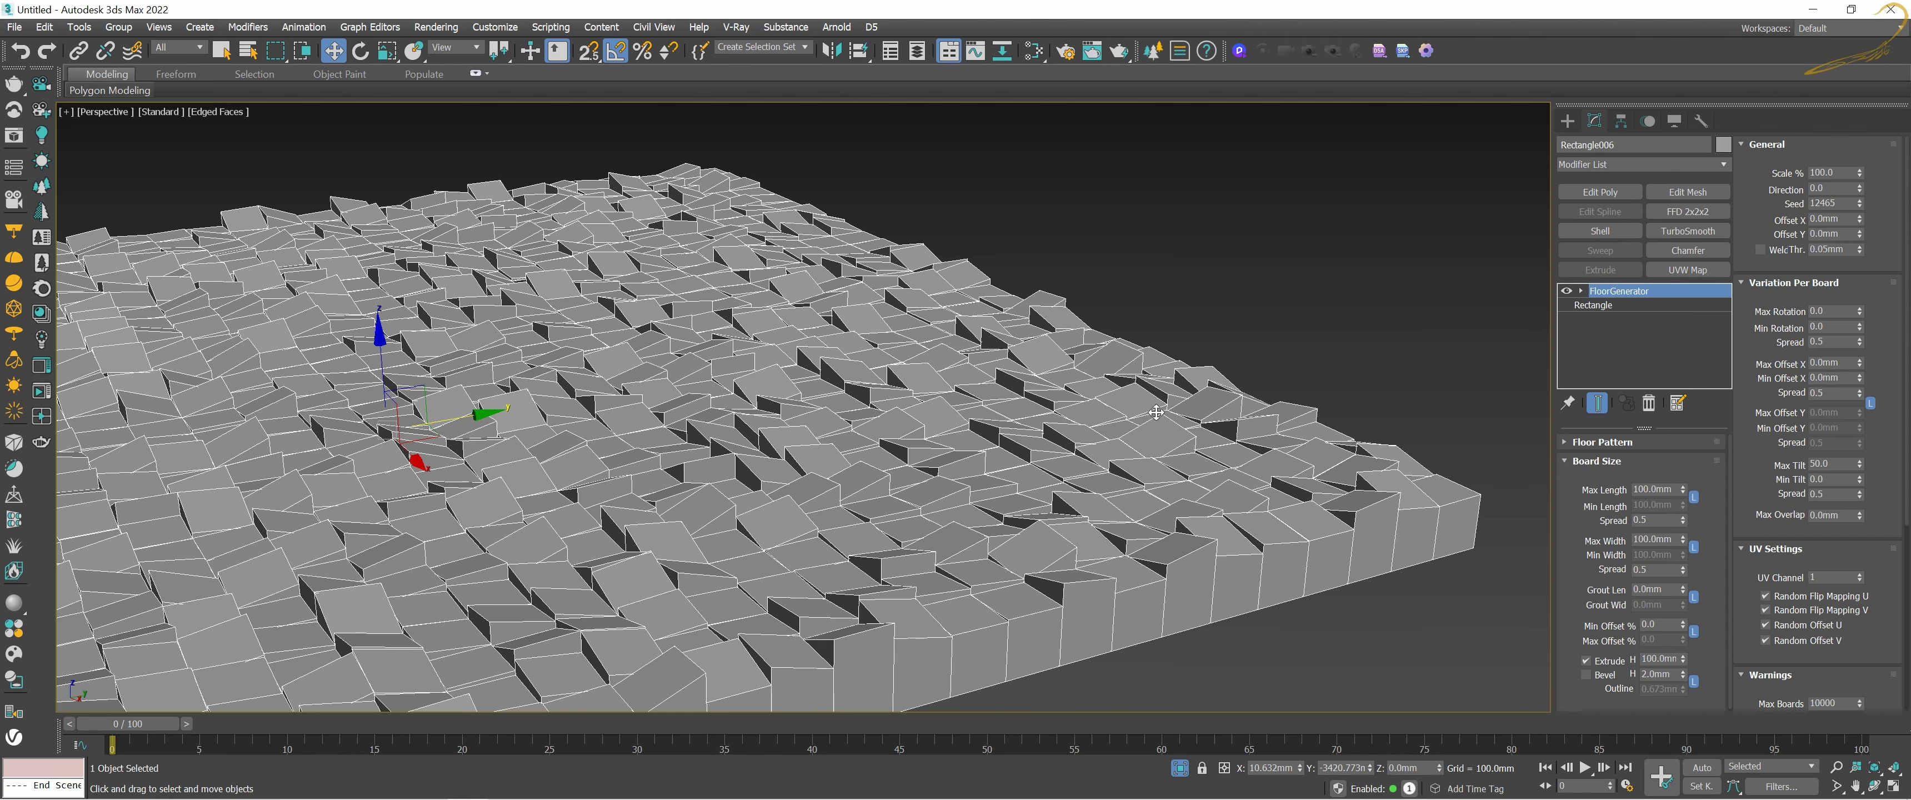
{"action": "mouse_move", "coordinate": [1157, 415]}
{"action": "middle_mouse_down", "text": "alt"}
{"action": "mouse_move", "coordinate": [1135, 371]}
{"action": "mouse_move", "coordinate": [1159, 450]}
{"action": "middle_mouse_up", "text": "alt"}
Step: Compare against the phone booth photo once more, then return to the block slab
{"action": "key", "text": "alt+Tab"}
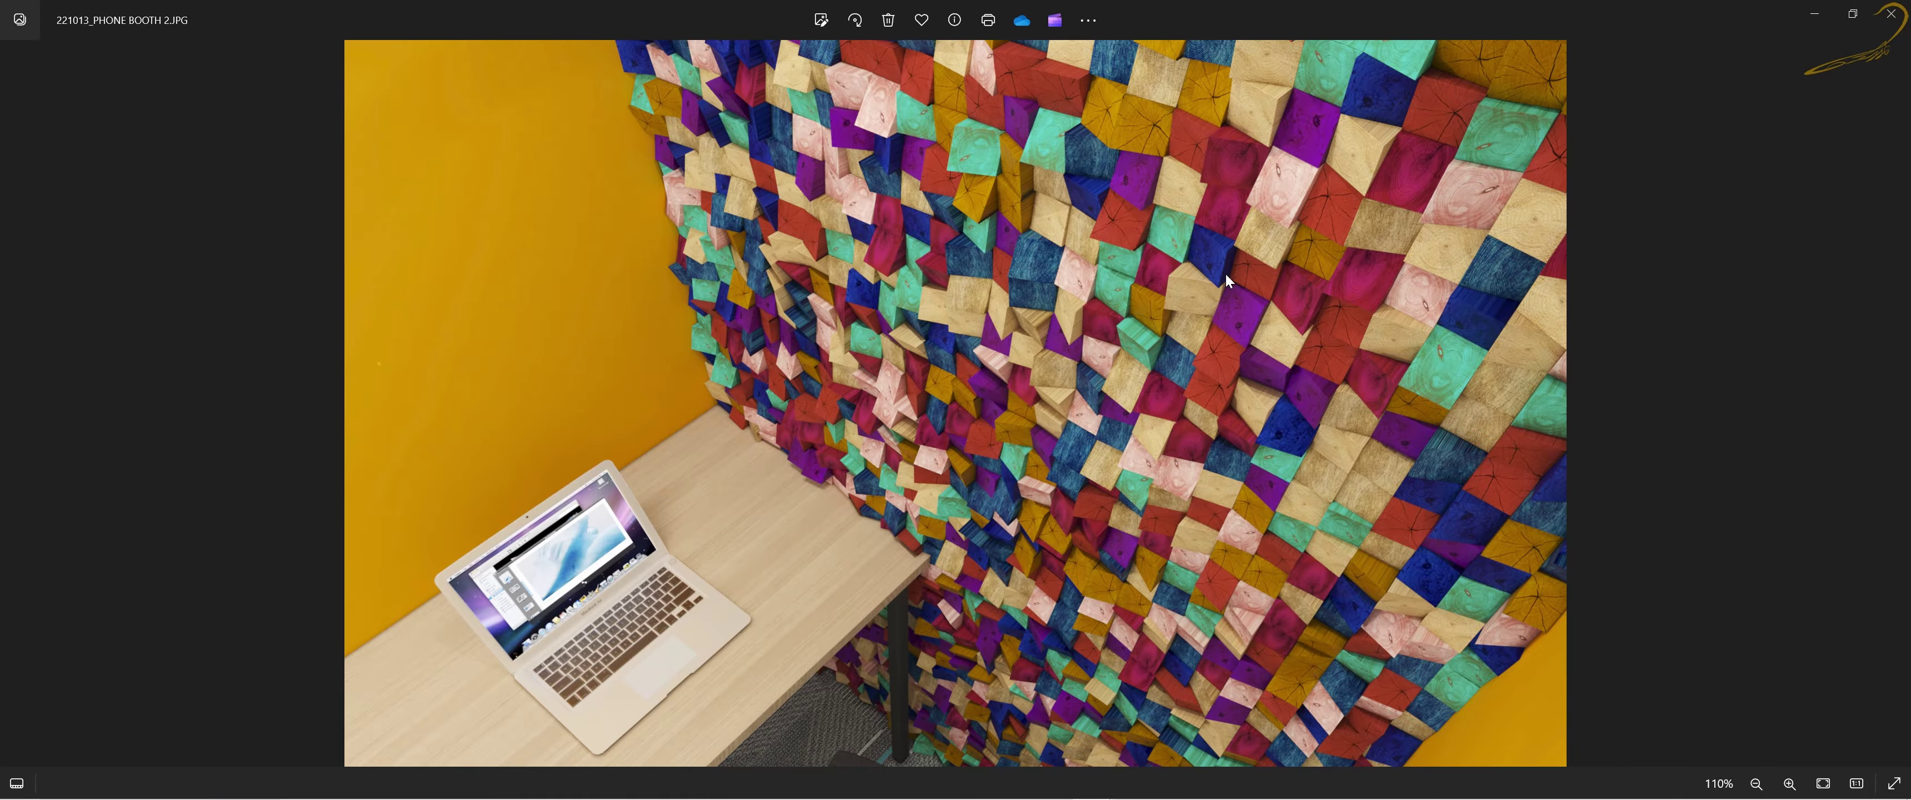
{"action": "key", "text": "alt+Tab"}
{"action": "scroll", "coordinate": [971, 405], "scroll_direction": "down", "scroll_amount": 2}
{"action": "scroll", "coordinate": [971, 404], "scroll_direction": "down", "scroll_amount": 5}
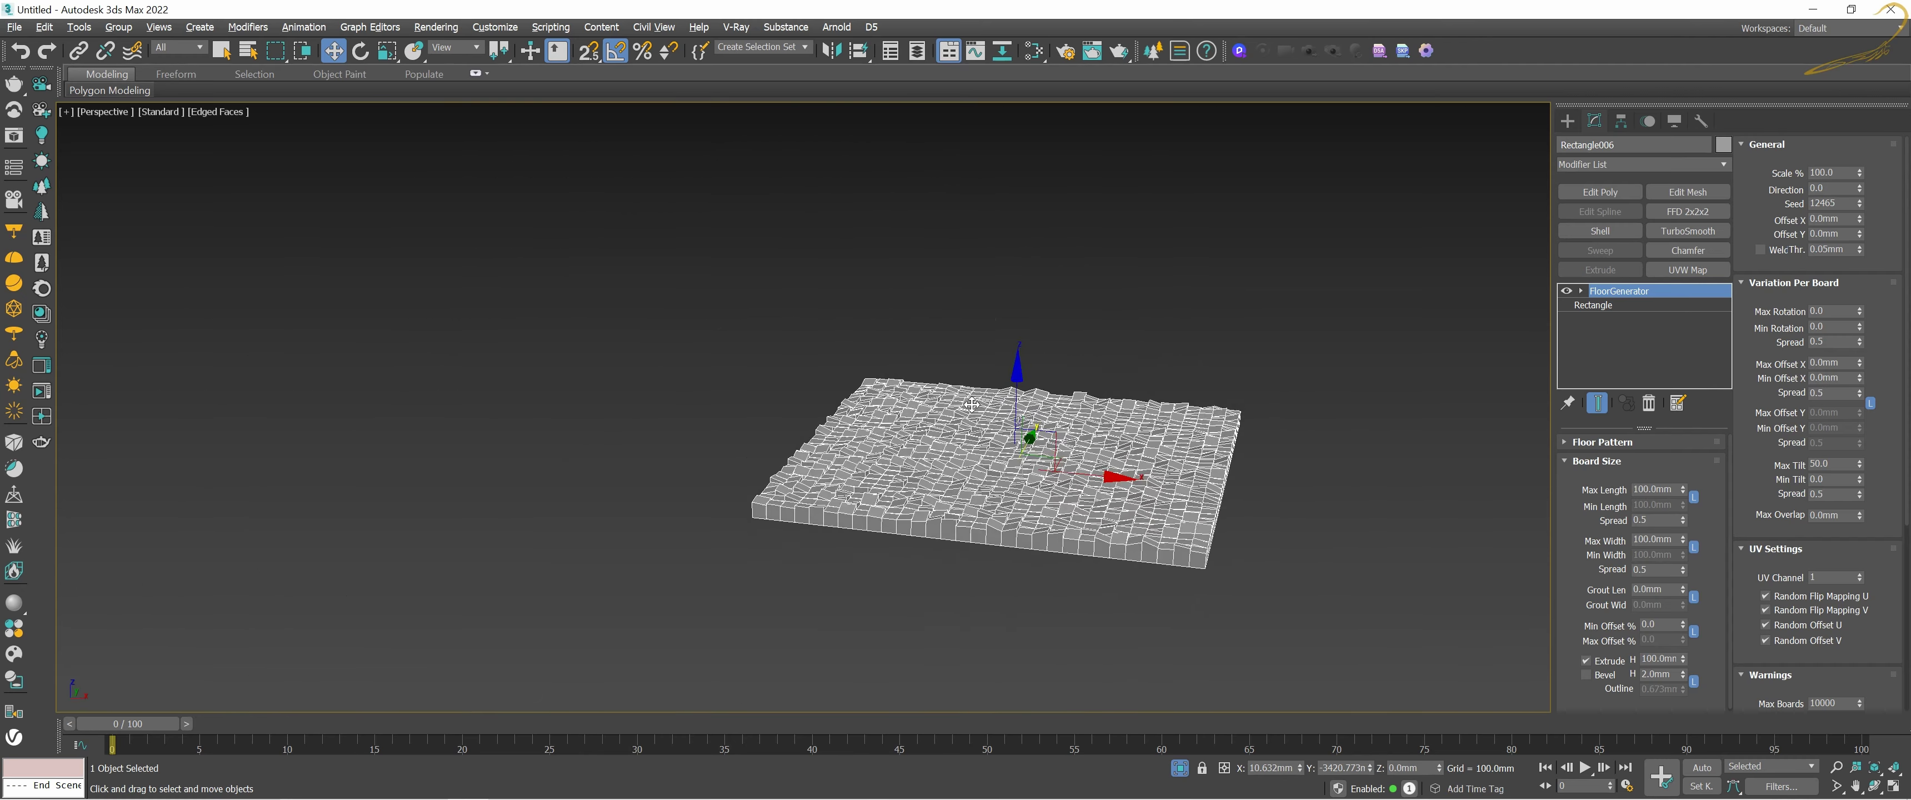
Step: Pan so the other floor patterns appear beyond the slab, and deselect the slab
{"action": "scroll", "coordinate": [971, 404], "scroll_direction": "up", "scroll_amount": 3}
{"action": "scroll", "coordinate": [971, 405], "scroll_direction": "up", "scroll_amount": 3}
{"action": "scroll", "coordinate": [971, 405], "scroll_direction": "up", "scroll_amount": 2}
{"action": "middle_click_drag", "start_coordinate": [971, 405], "coordinate": [984, 481]}
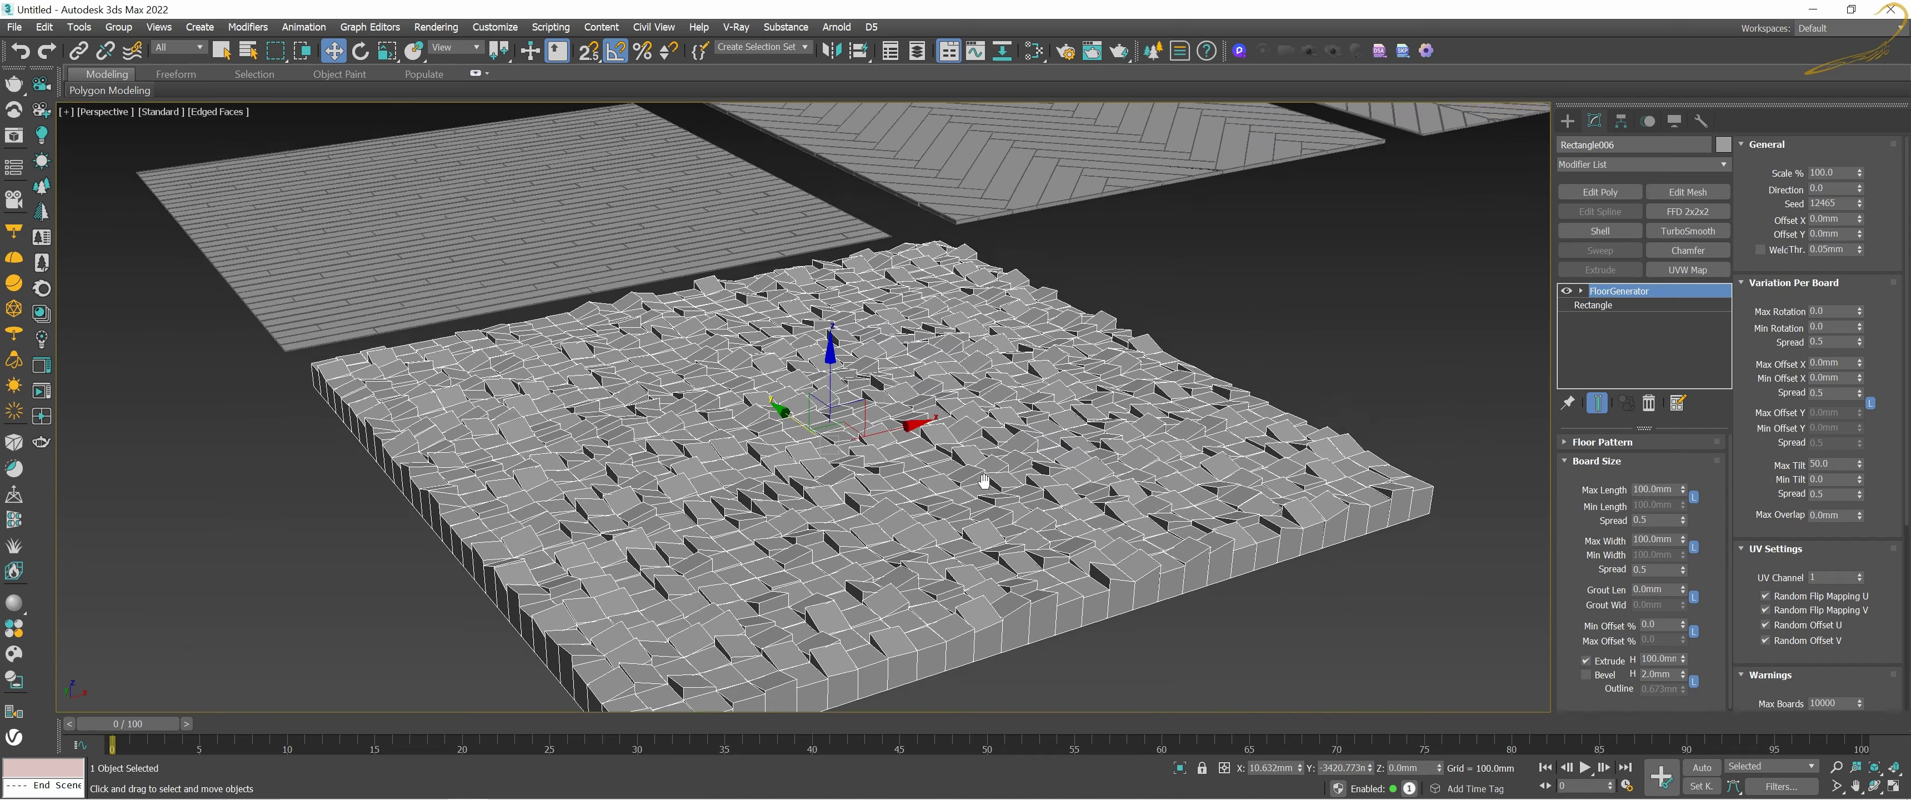
{"action": "scroll", "coordinate": [973, 461], "scroll_direction": "down", "scroll_amount": 3}
{"action": "scroll", "coordinate": [977, 414], "scroll_direction": "down", "scroll_amount": 1}
{"action": "scroll", "coordinate": [977, 414], "scroll_direction": "down", "scroll_amount": 4}
{"action": "left_click", "coordinate": [1011, 427]}
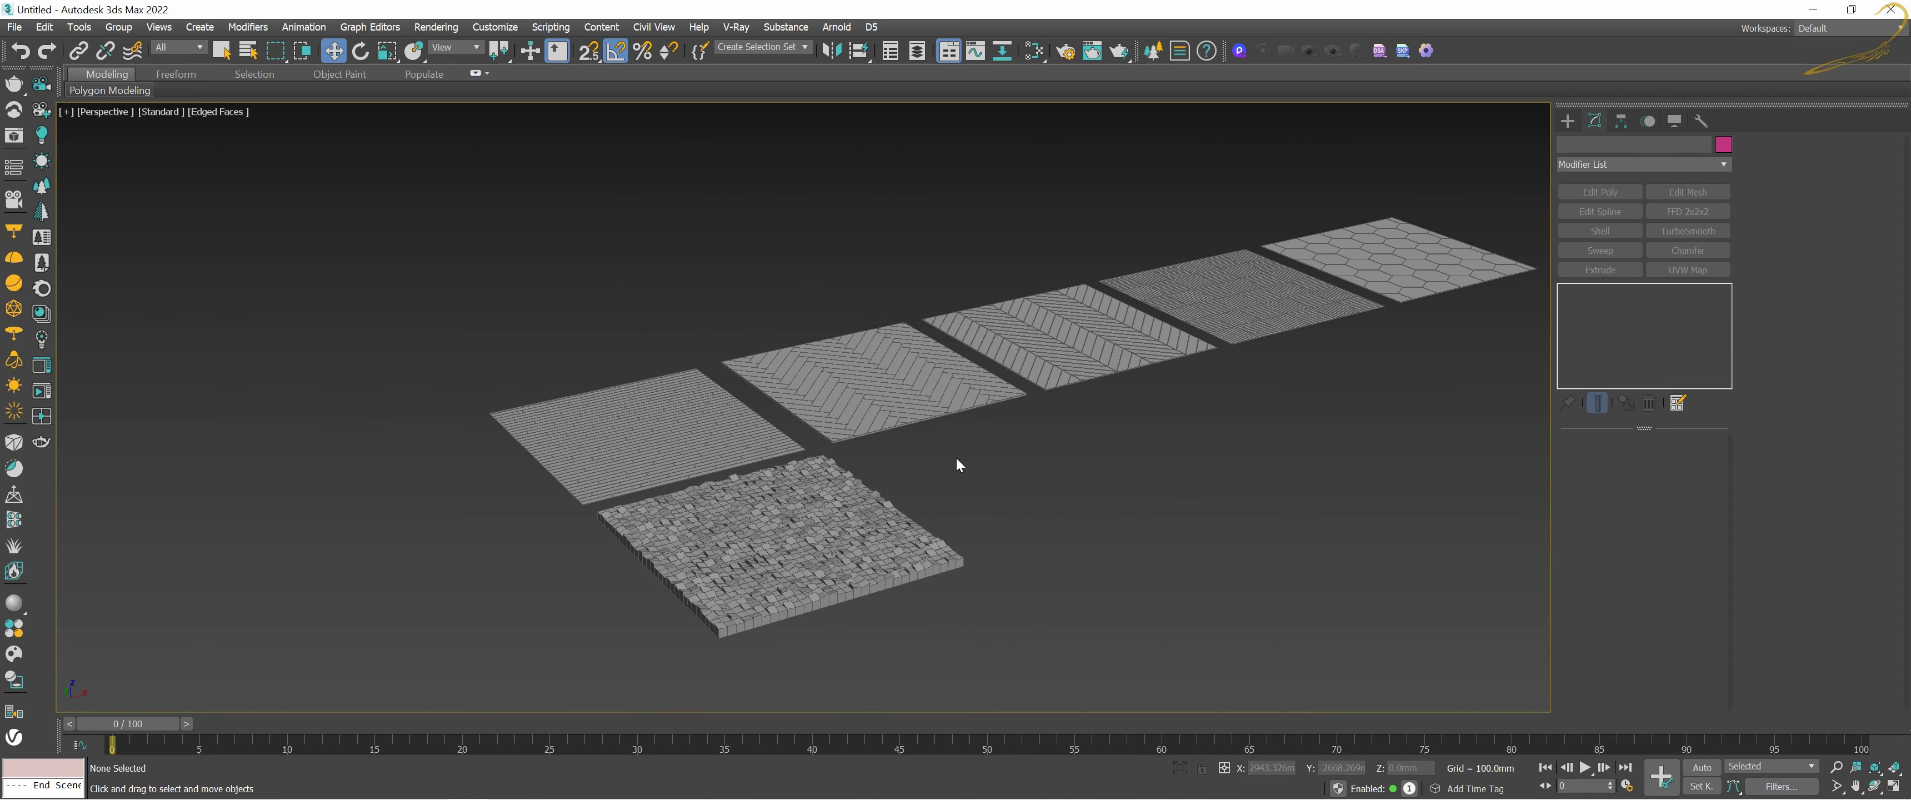
Step: Orbit and zoom out to frame the slab beside the row of five floors
{"action": "middle_click_drag", "start_coordinate": [969, 466], "coordinate": [904, 470], "text": "alt"}
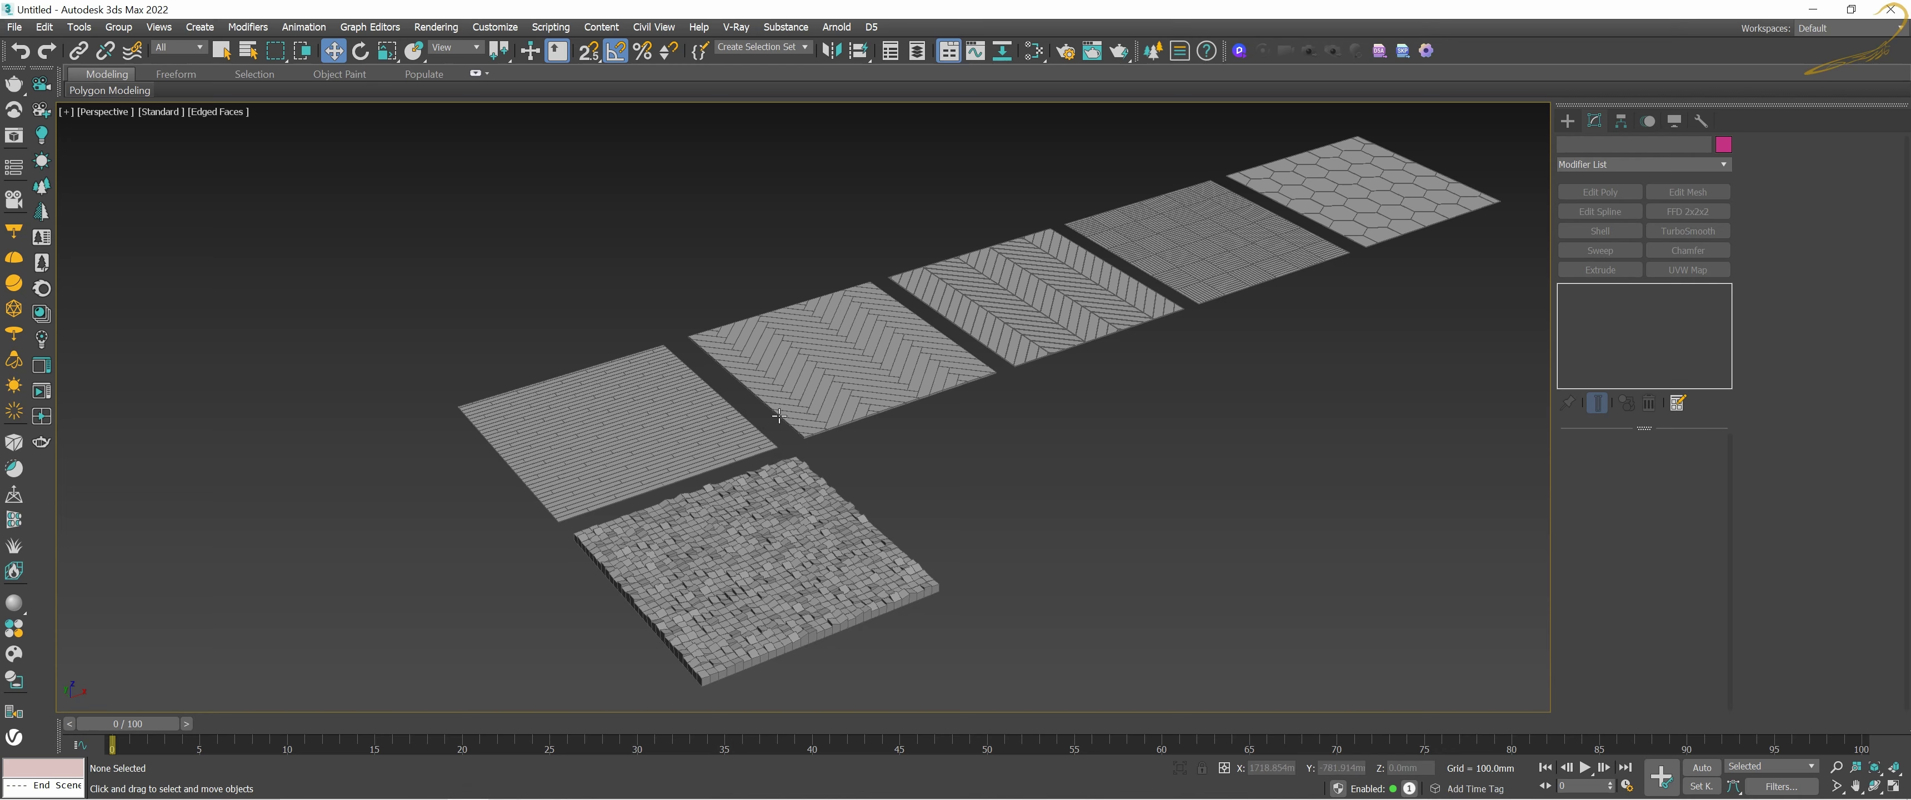
{"action": "scroll", "coordinate": [748, 554], "scroll_direction": "up", "scroll_amount": 5}
{"action": "scroll", "coordinate": [828, 484], "scroll_direction": "down", "scroll_amount": 5}
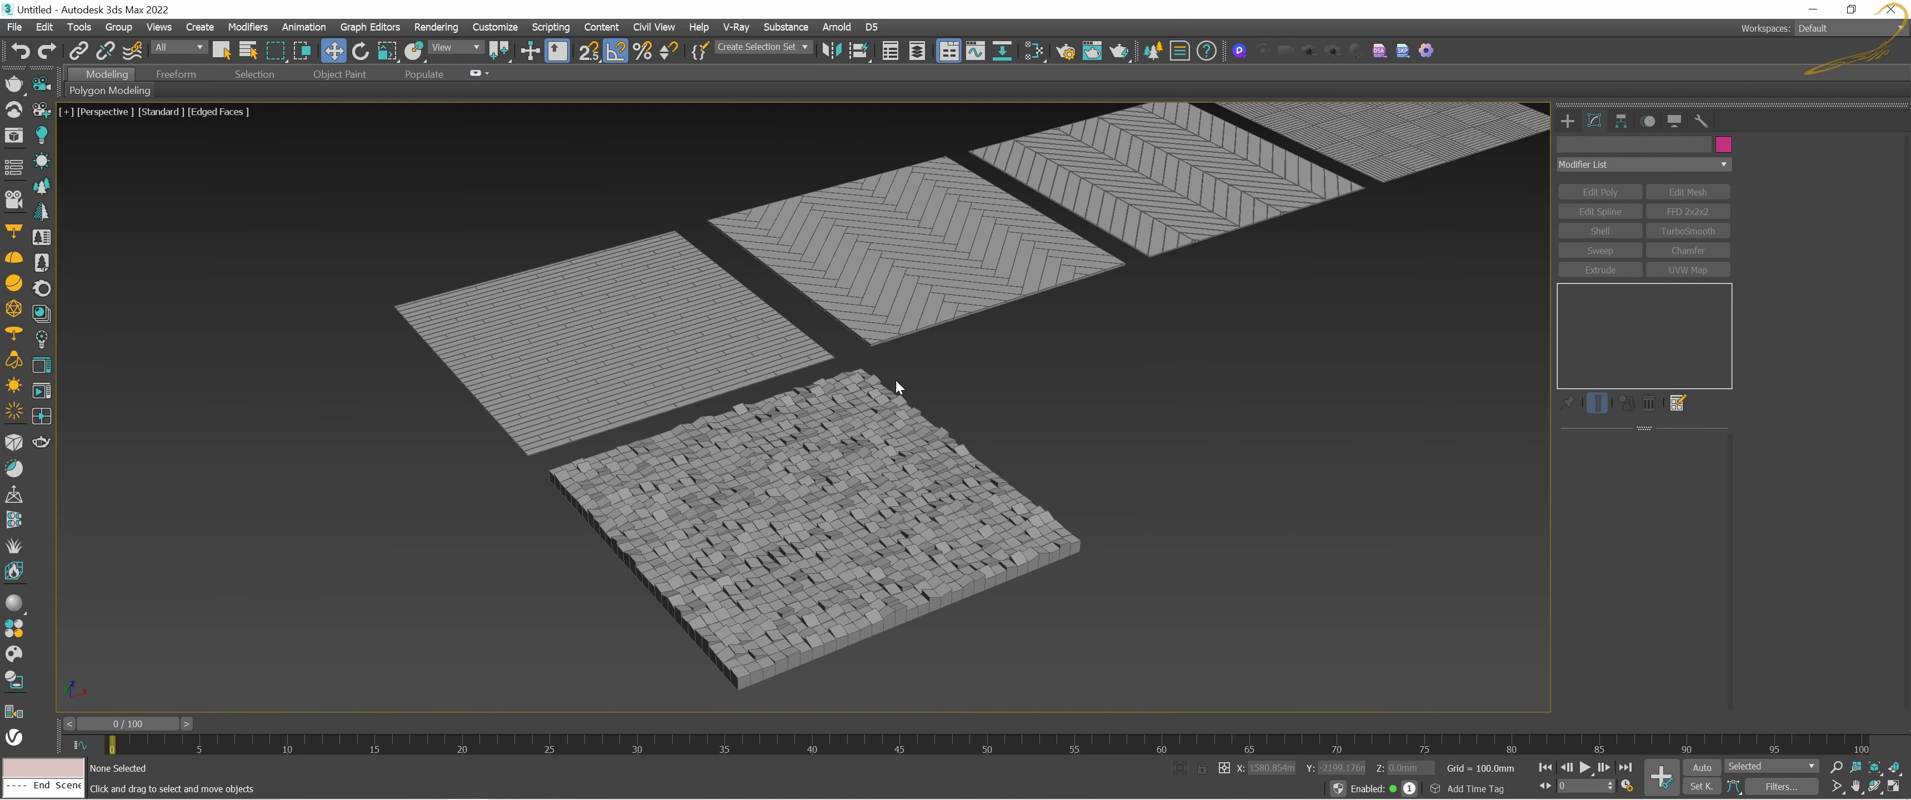
{"action": "scroll", "coordinate": [896, 382], "scroll_direction": "down", "scroll_amount": 3}
{"action": "scroll", "coordinate": [965, 397], "scroll_direction": "down", "scroll_amount": 3}
{"action": "middle_click_drag", "start_coordinate": [1000, 405], "coordinate": [927, 403], "text": "alt"}
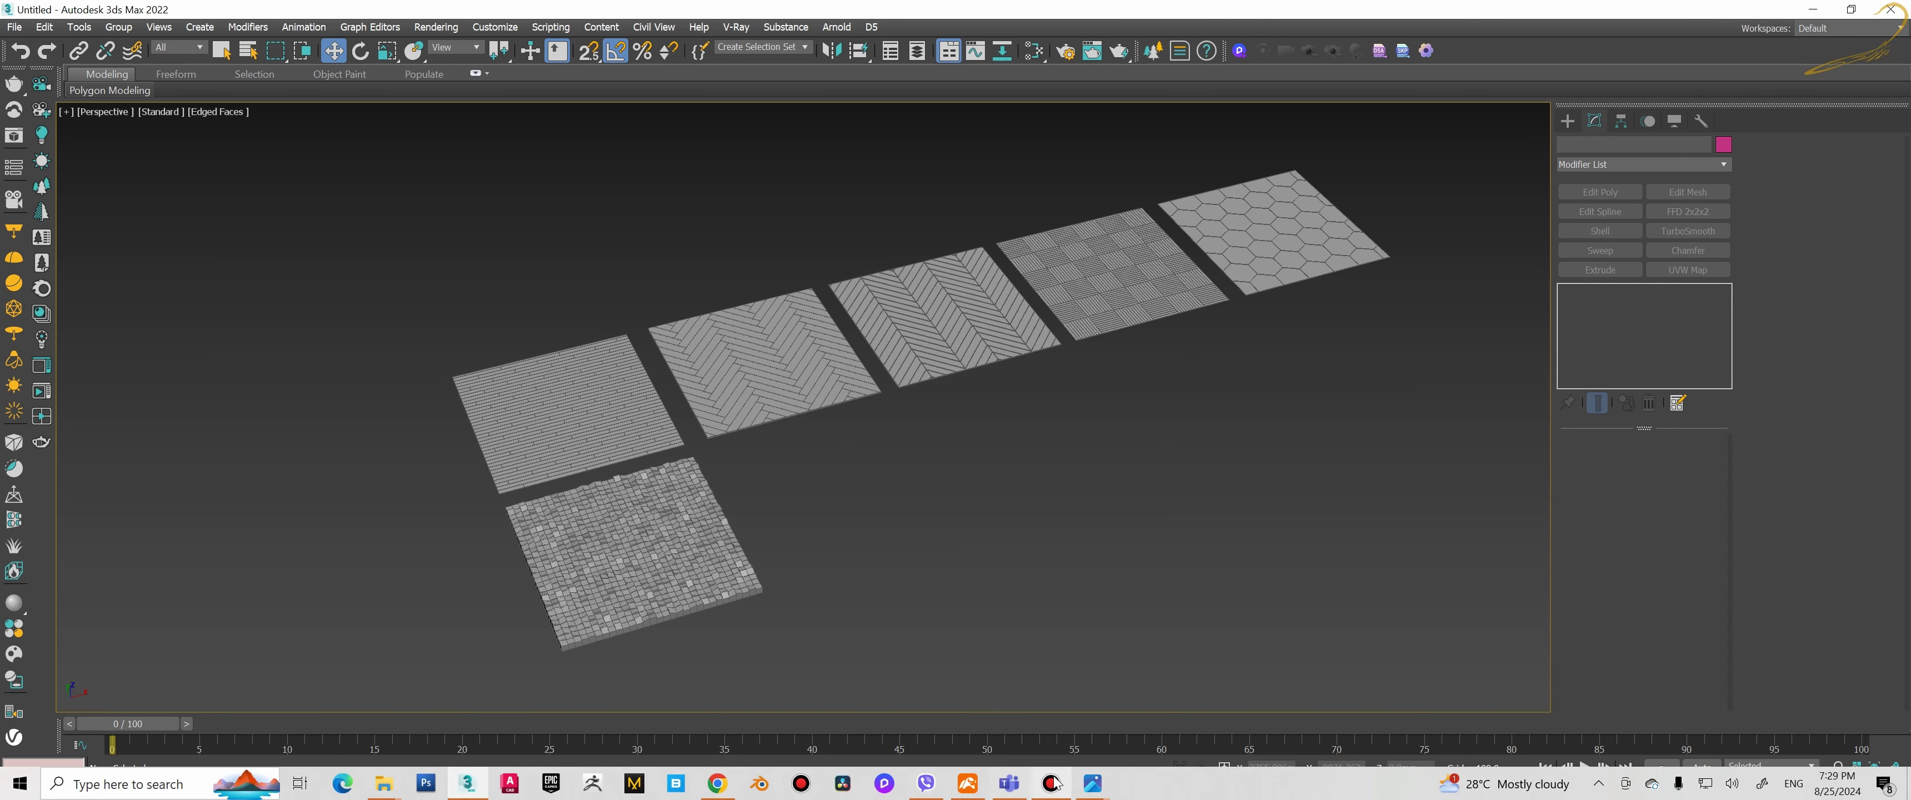
{"action": "mouse_move", "coordinate": [1053, 784]}
{"action": "left_click", "coordinate": [994, 705]}
{"action": "key", "text": "Right"}
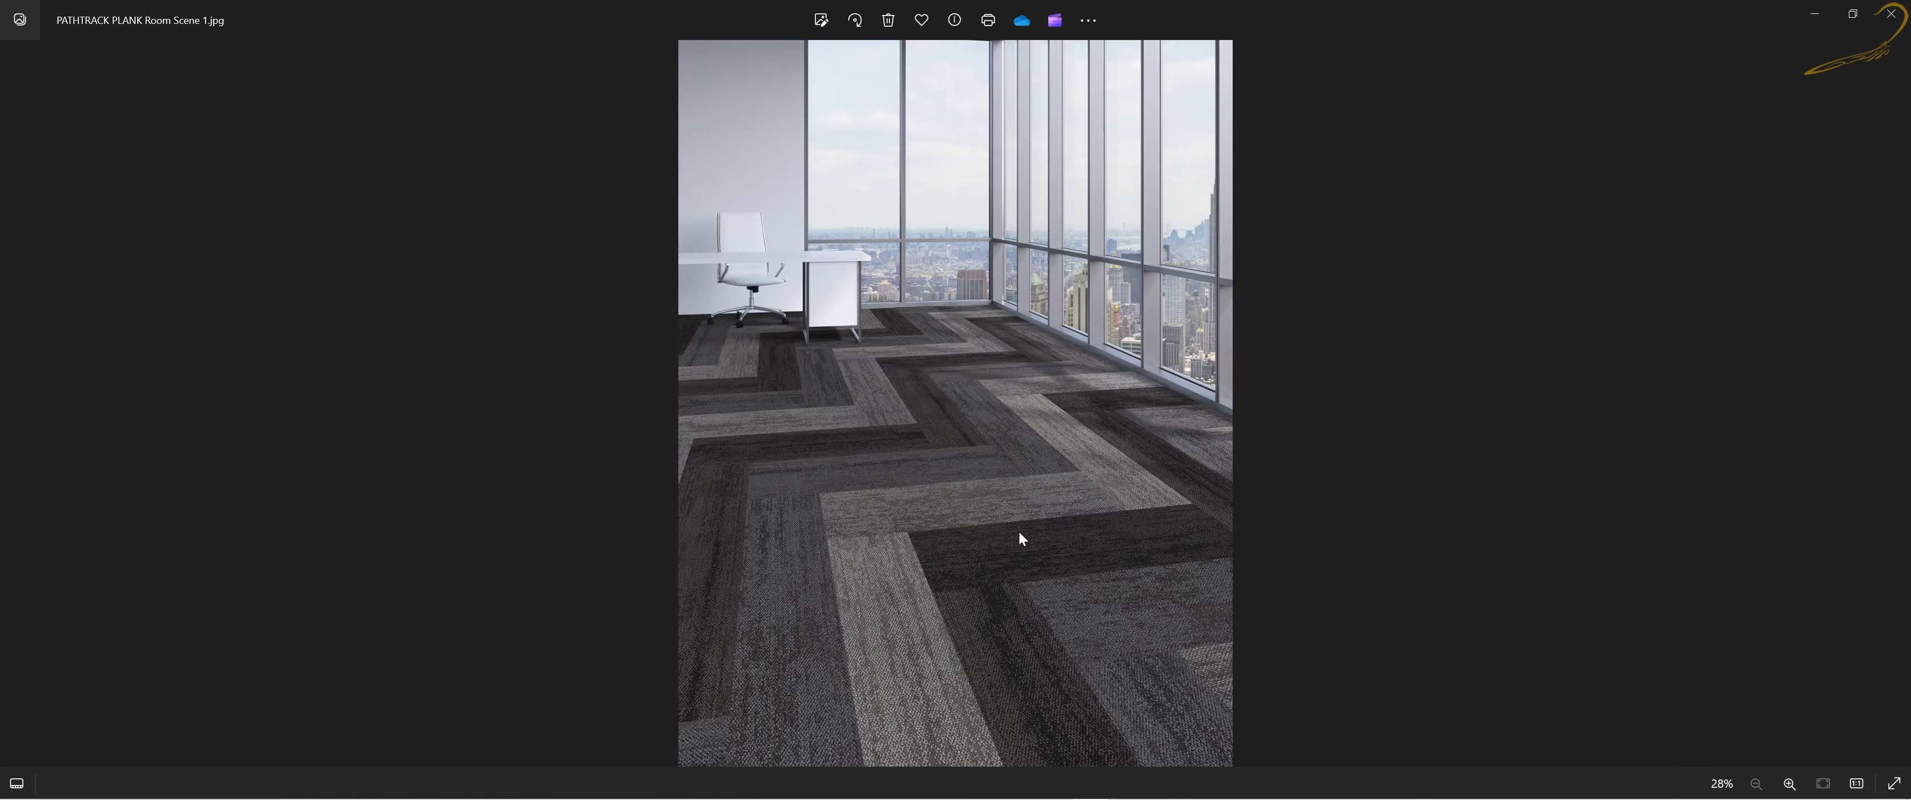
{"action": "key", "text": "Right"}
{"action": "key", "text": "Right"}
{"action": "key", "text": "Right"}
{"action": "key", "text": "Right"}
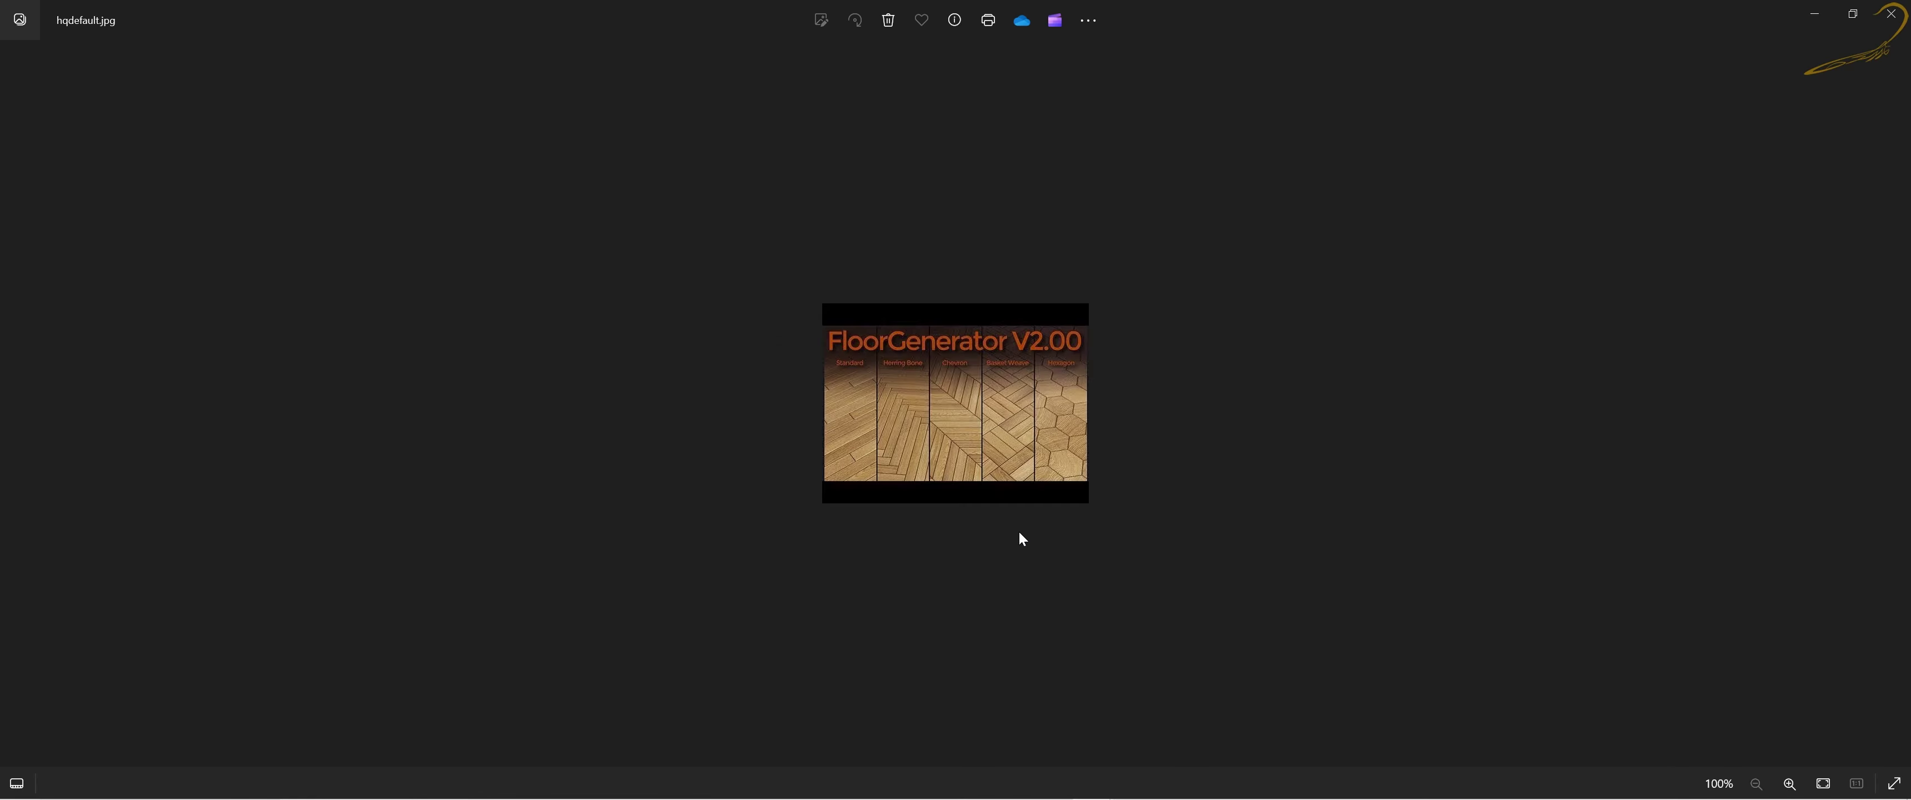
{"action": "key", "text": "Right"}
{"action": "key", "text": "Right"}
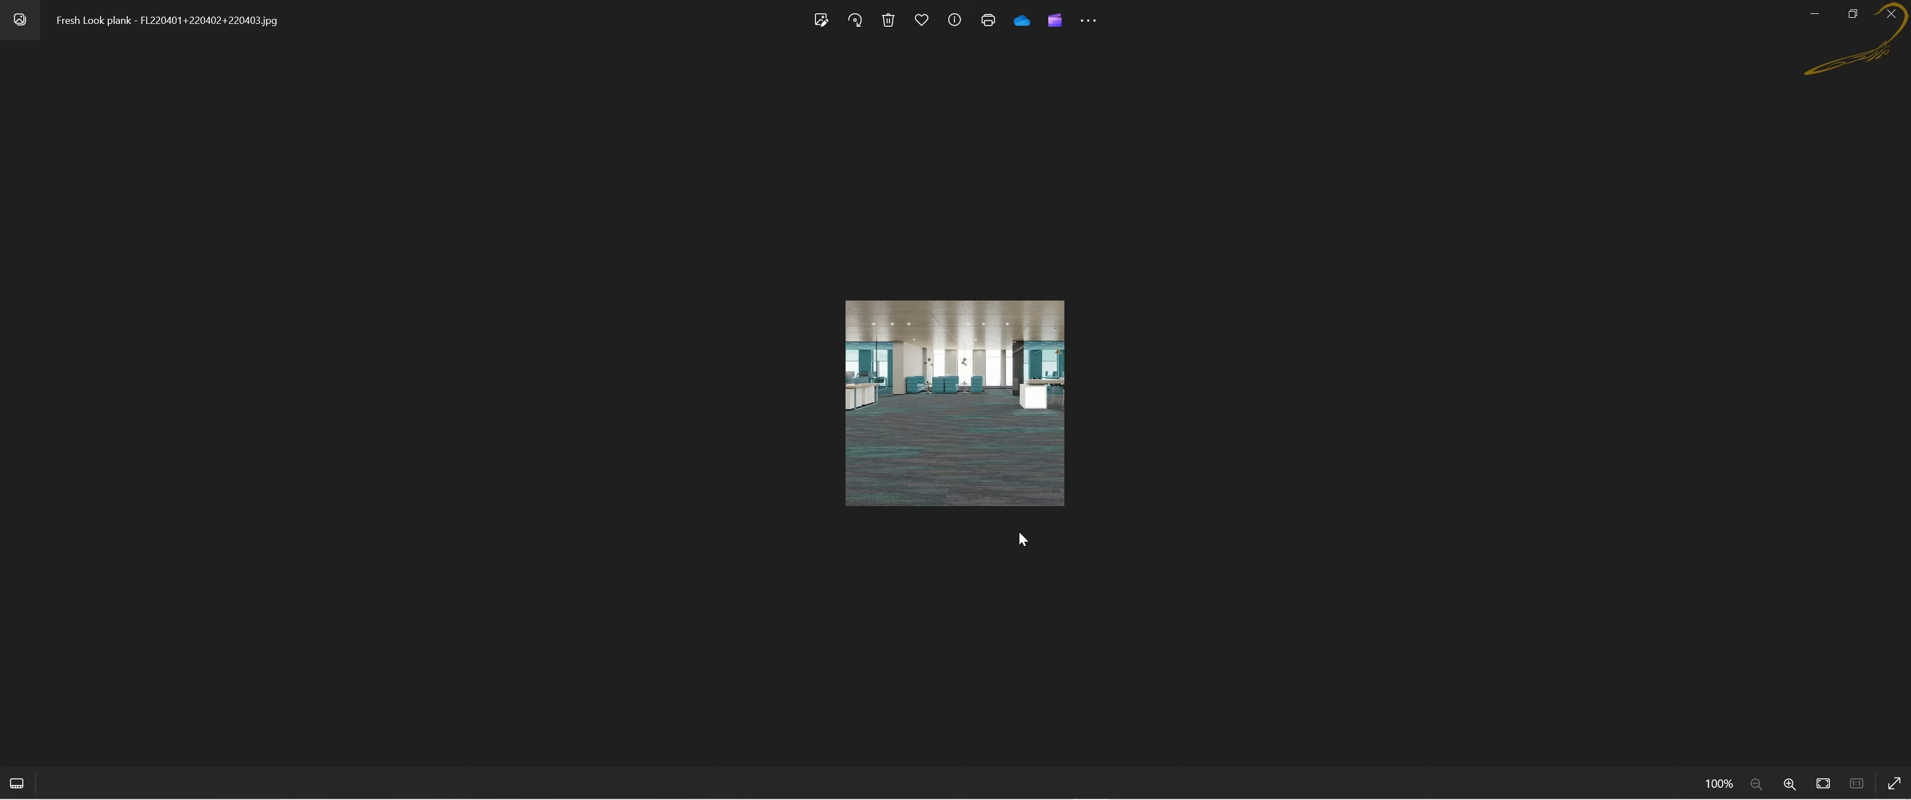
{"action": "key", "text": "Right"}
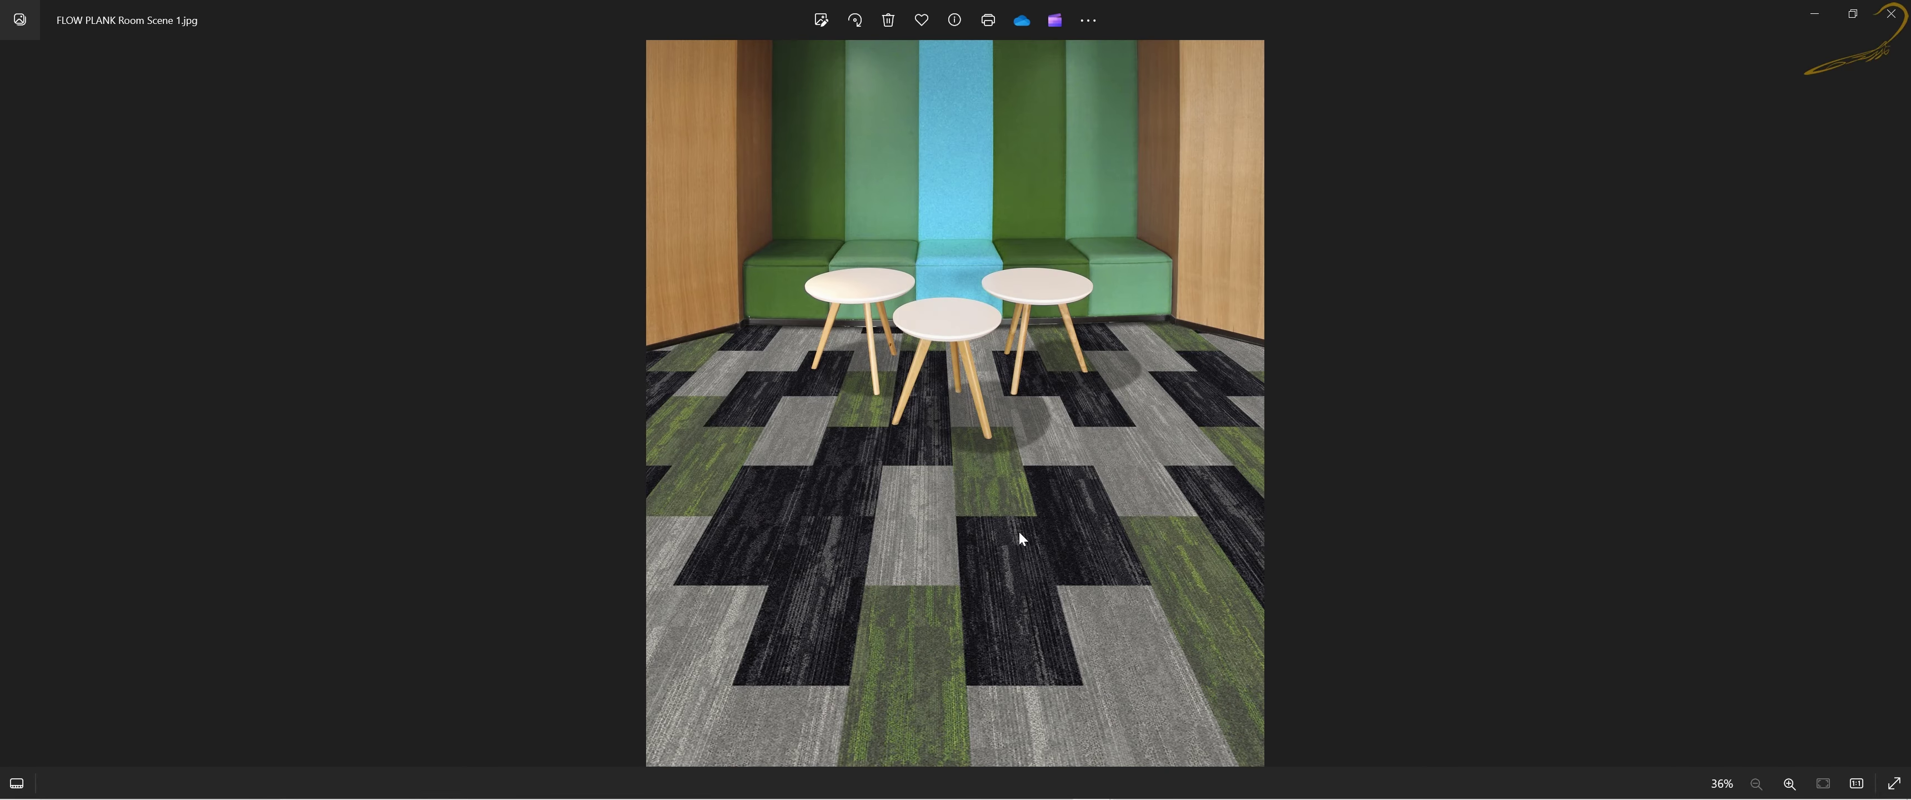
{"action": "key", "text": "Right"}
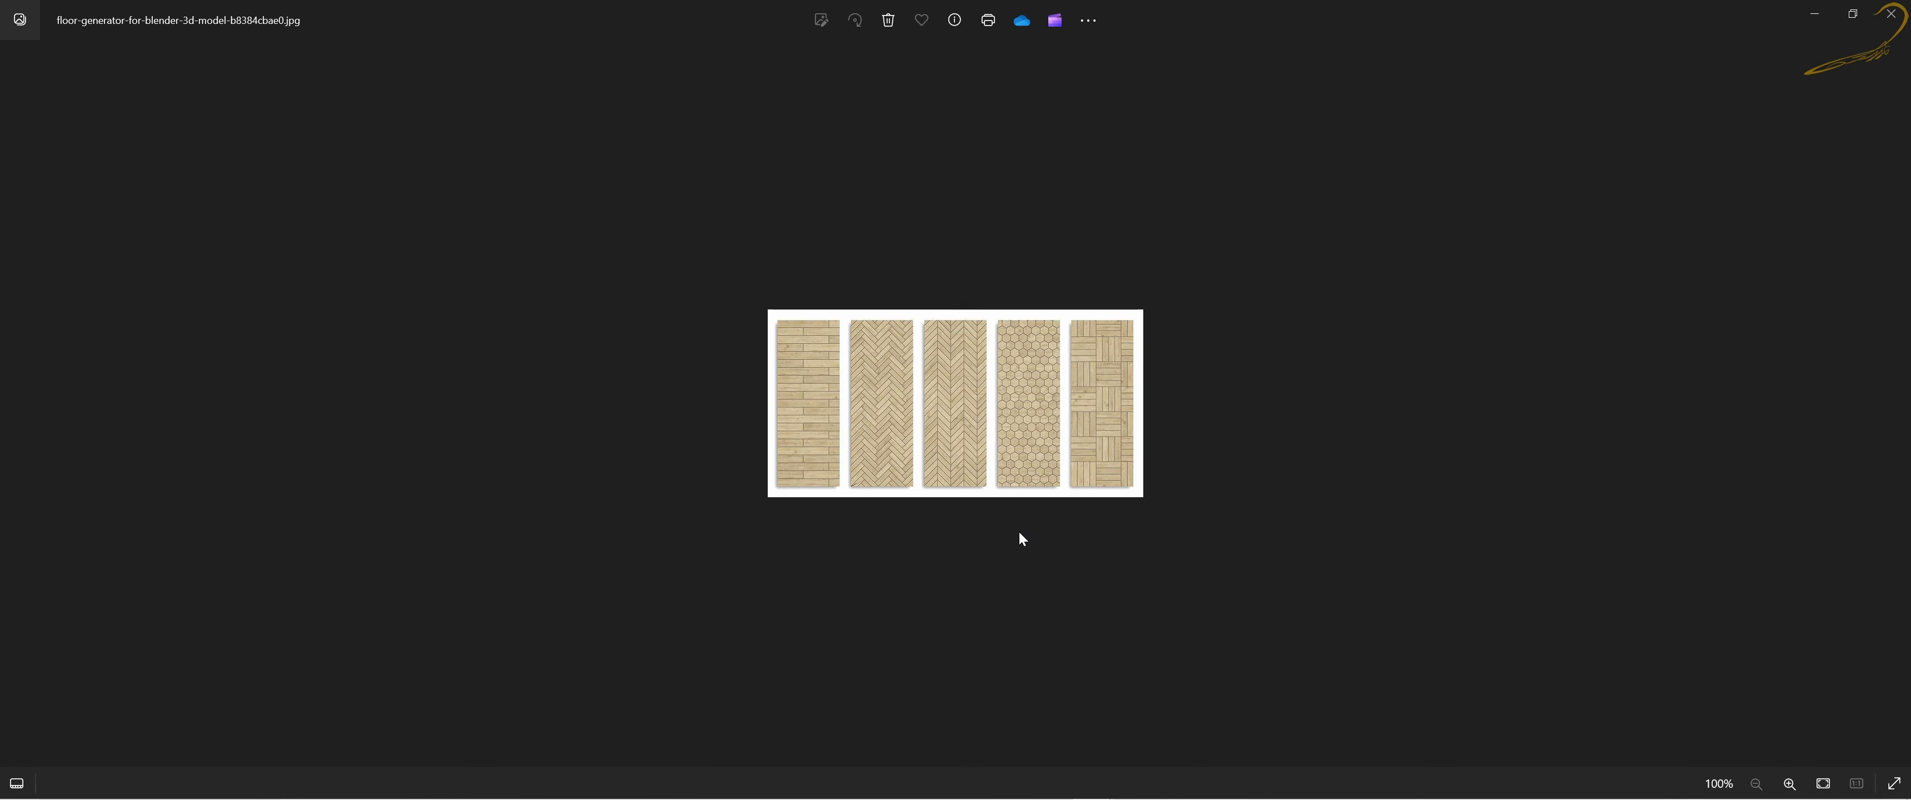
{"action": "key", "text": "Right"}
{"action": "key", "text": "Right"}
{"action": "key", "text": "Right"}
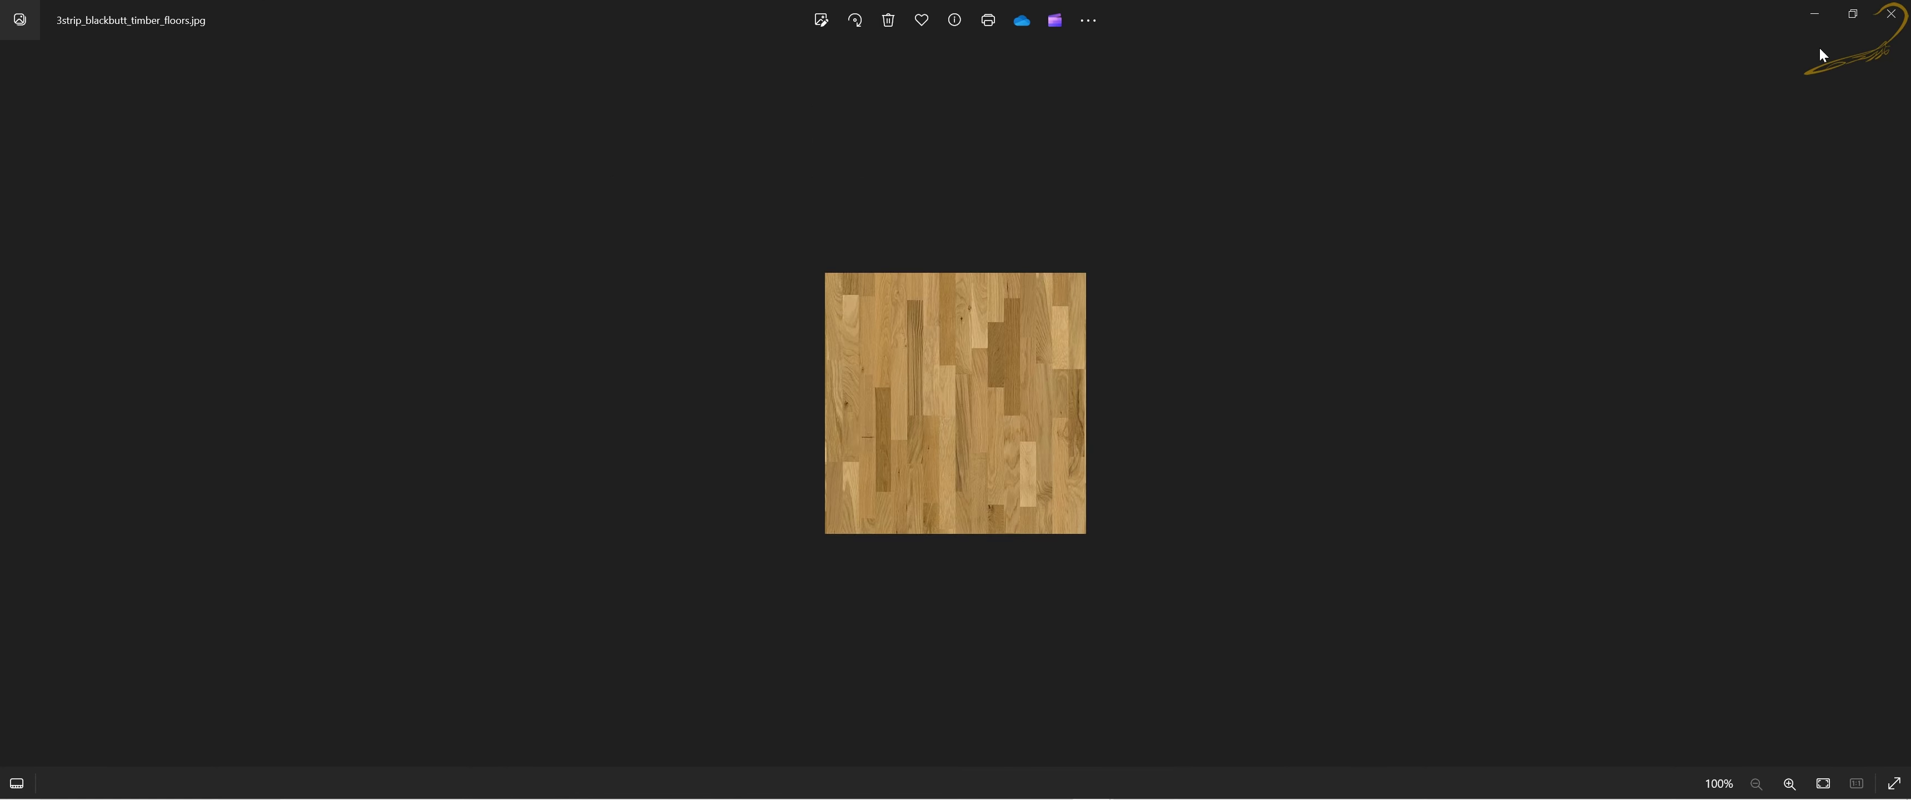
{"action": "left_click", "coordinate": [1891, 13]}
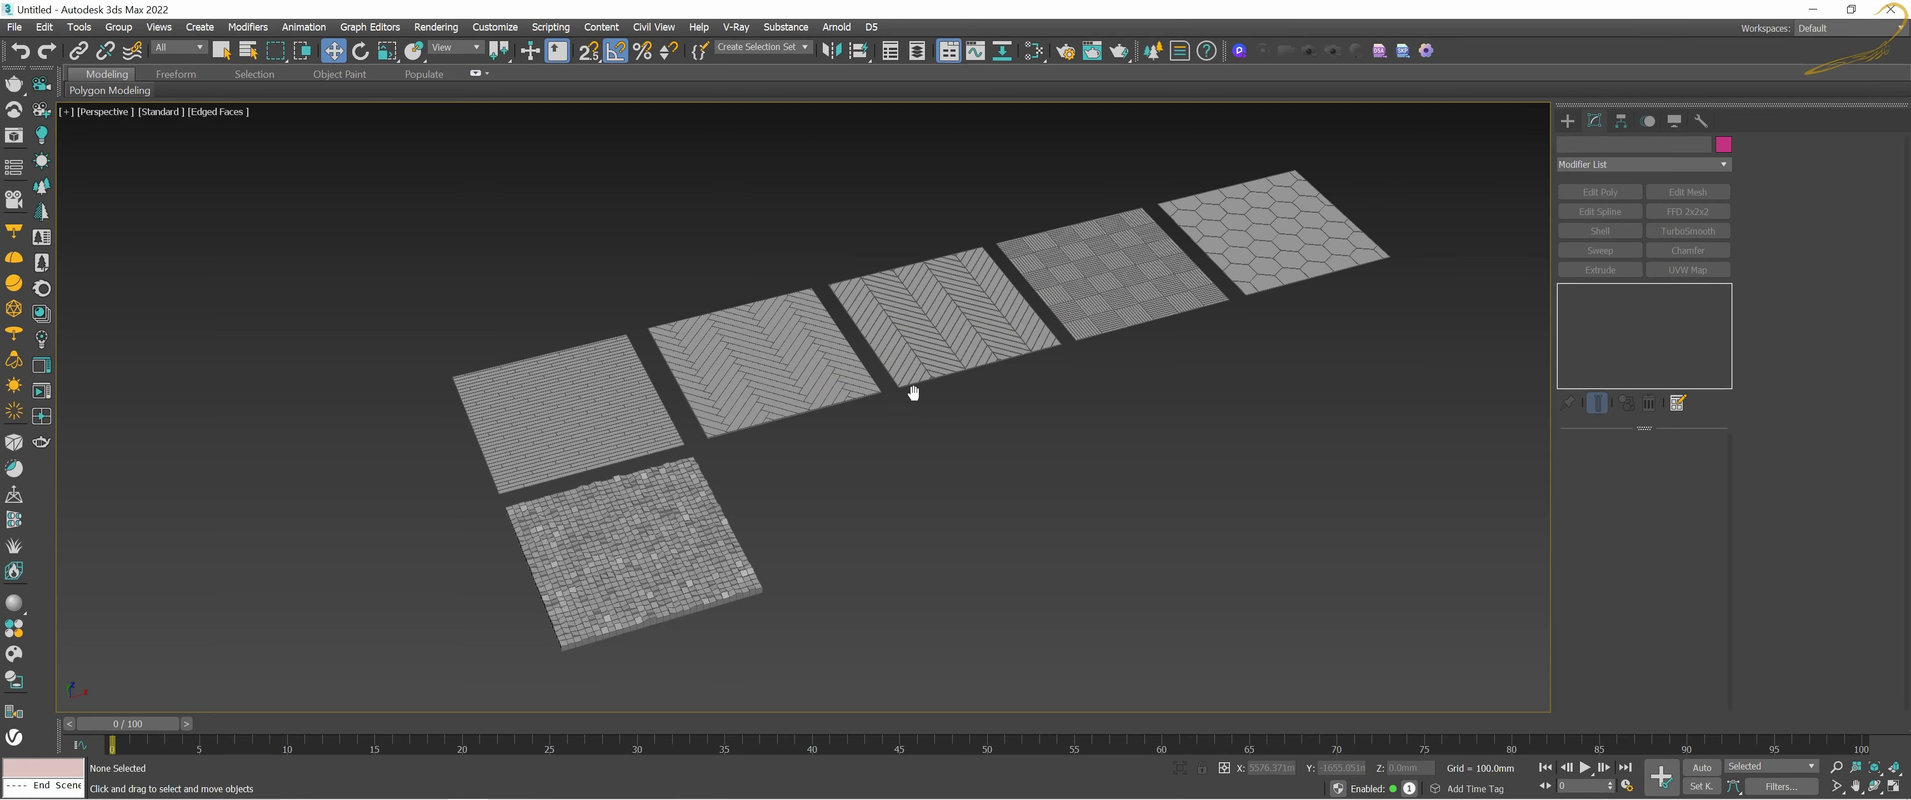
{"action": "middle_click_drag", "start_coordinate": [913, 395], "coordinate": [911, 402]}
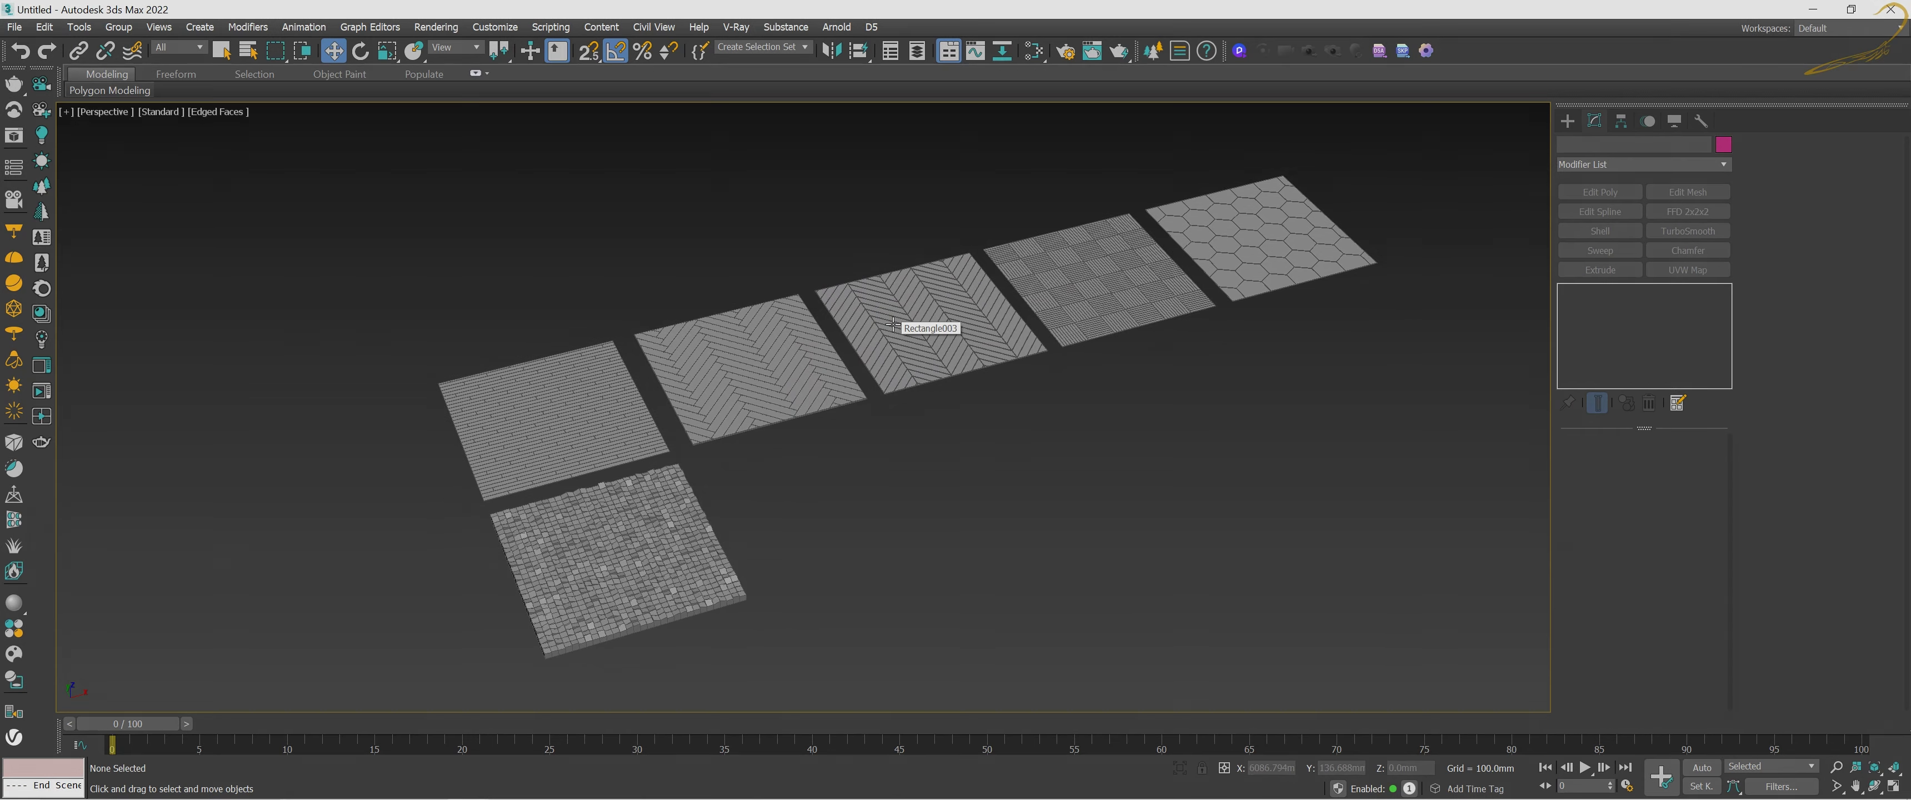